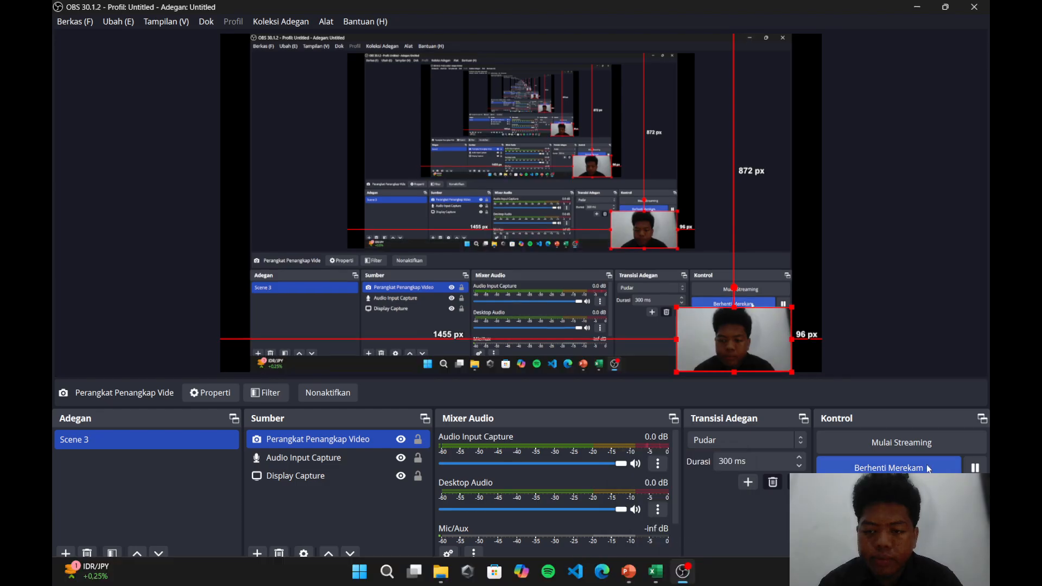
Switch from OBS to Cisco Packet Tracer and place a 2911 router in the empty workspace
click(896, 232)
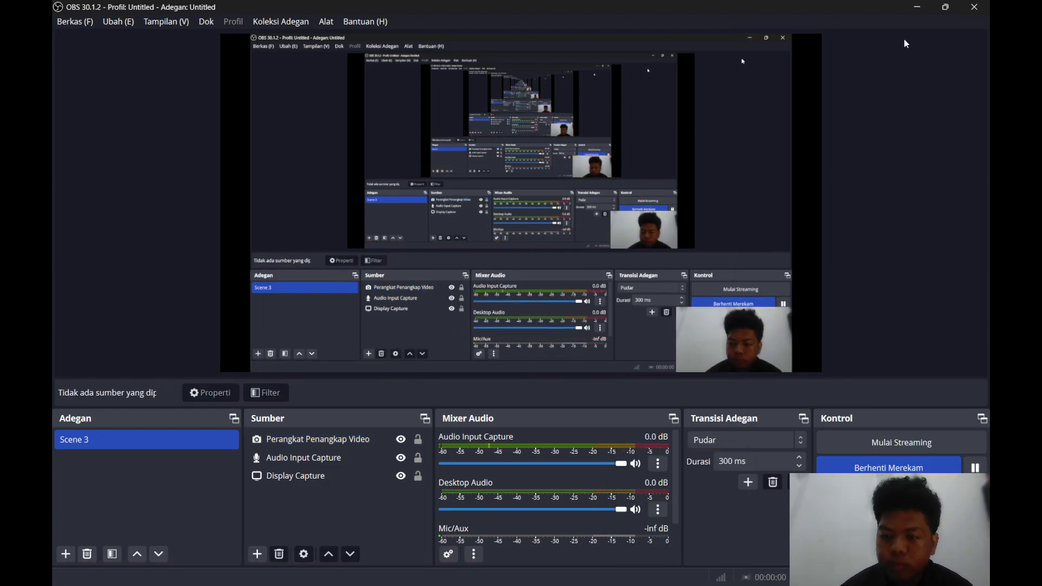
click(917, 7)
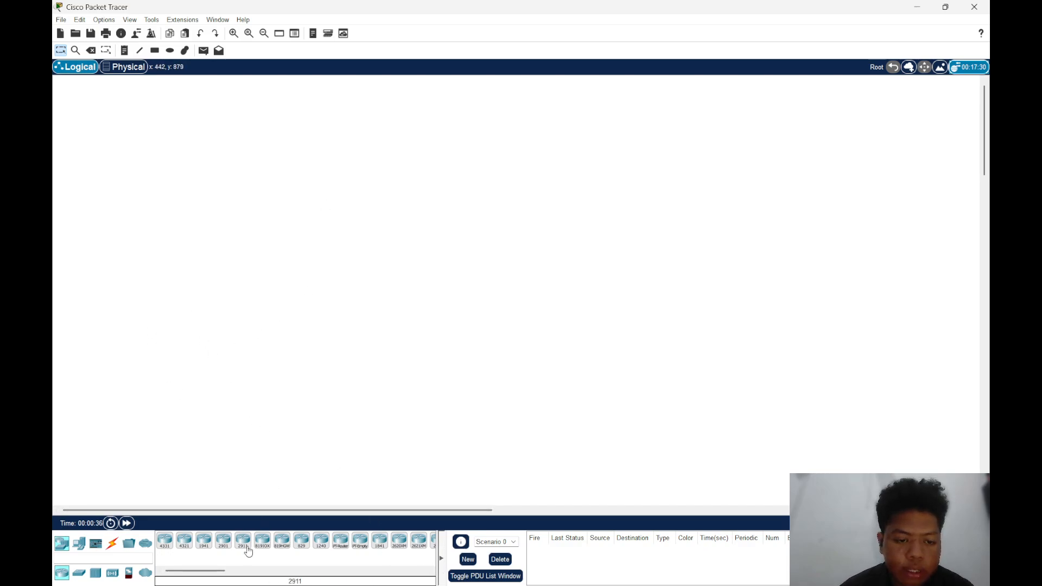
drag(245, 550, 176, 228)
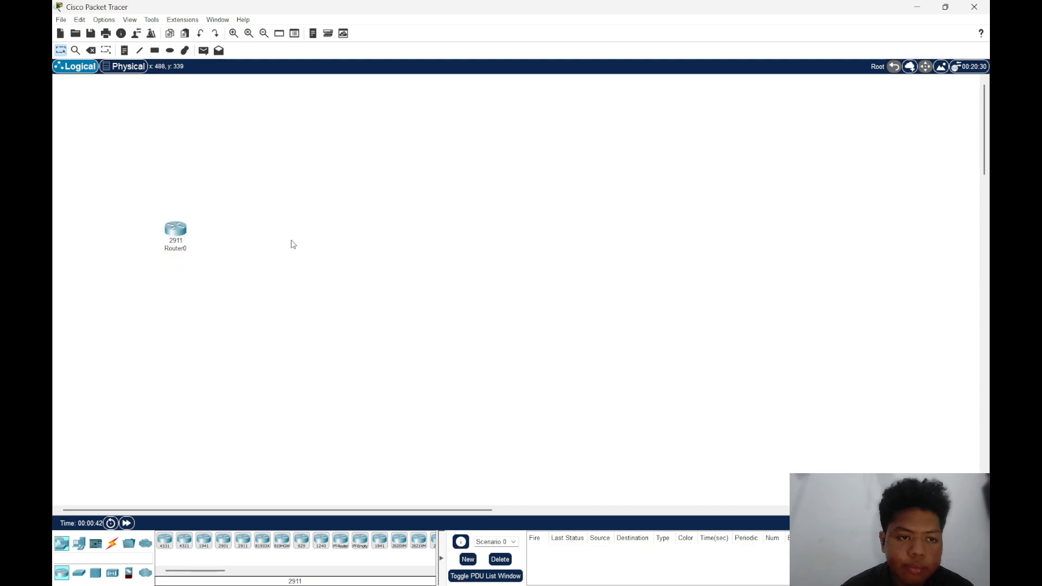
Add a 2960 switch to the workspace, below and to the right of the router
click(79, 543)
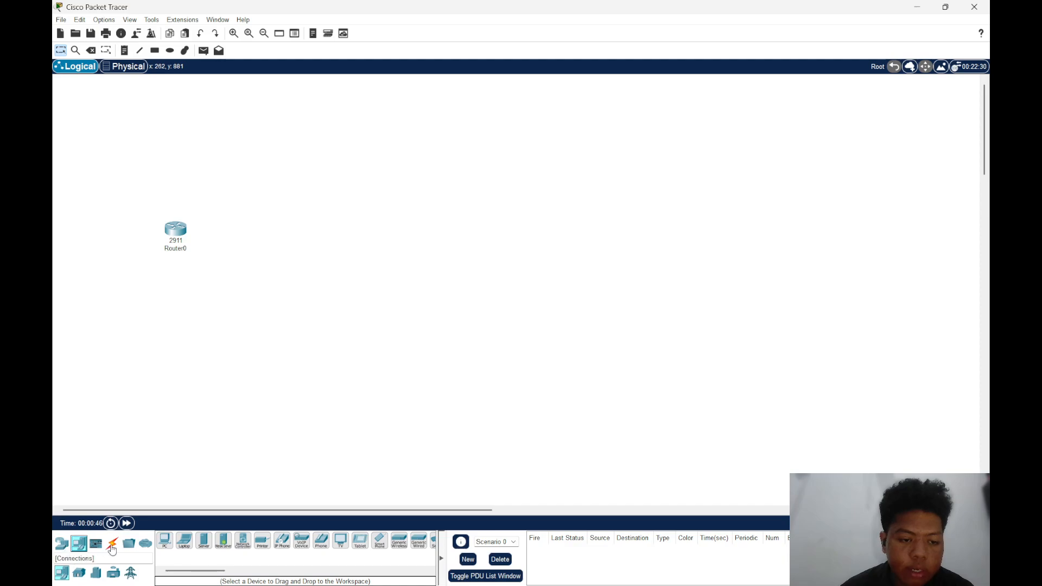
click(61, 543)
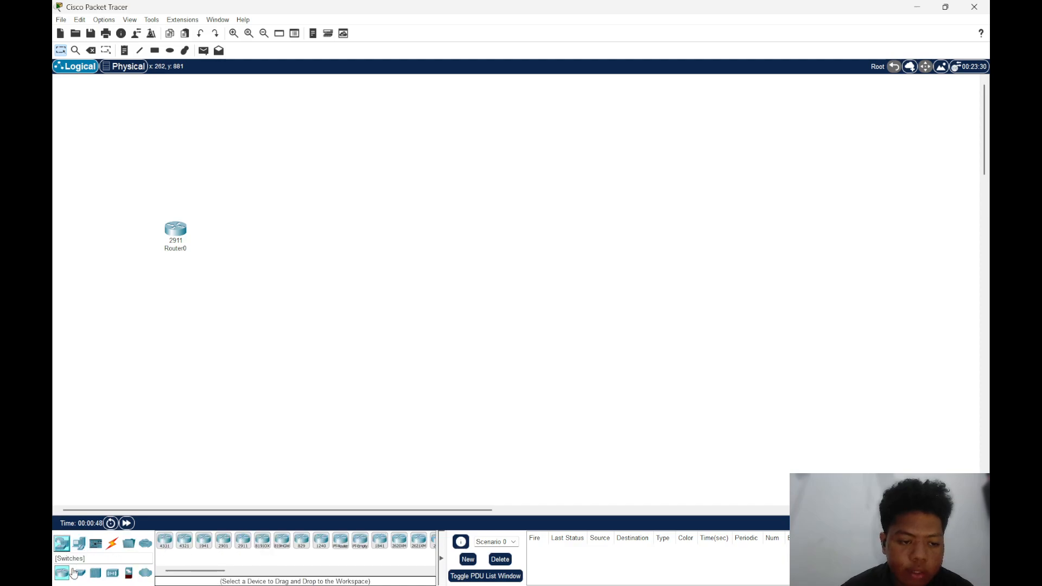
click(79, 578)
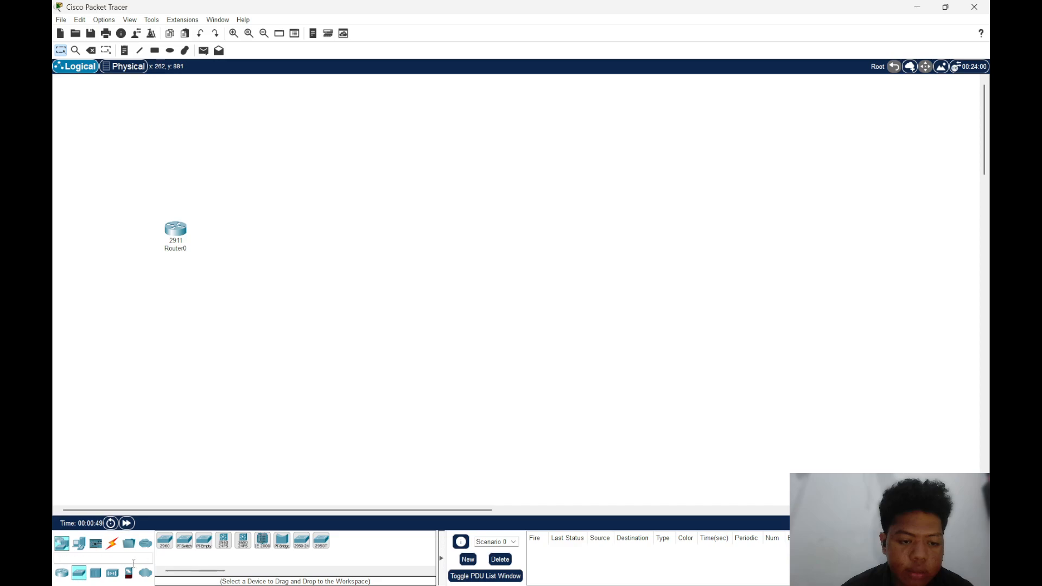
click(165, 540)
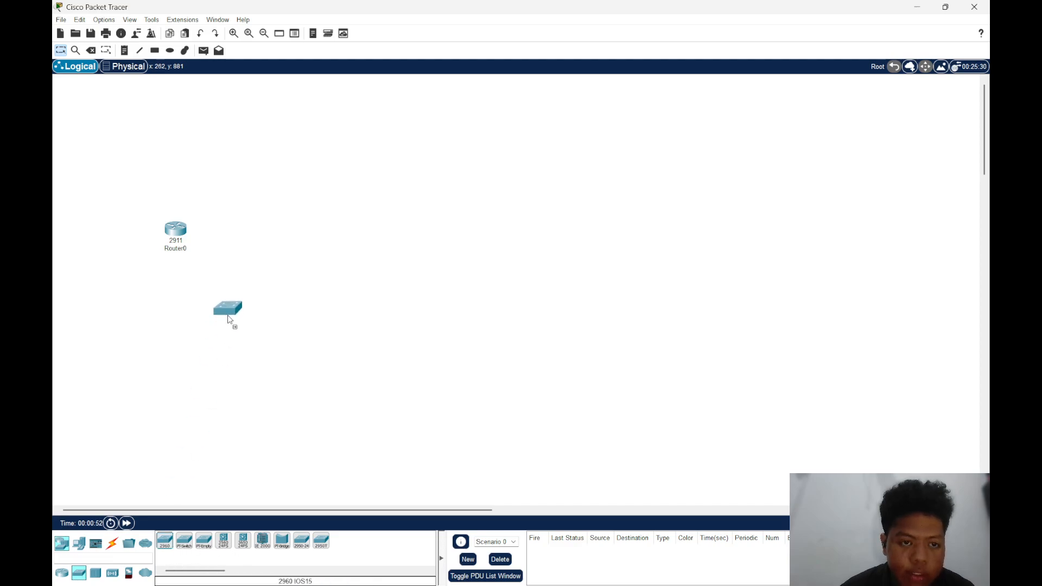
click(236, 304)
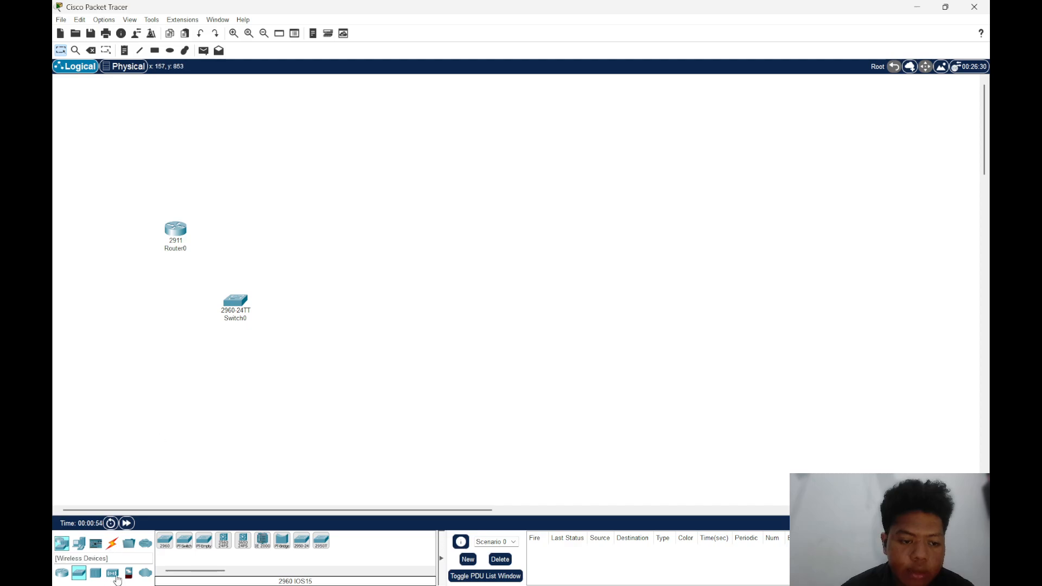
Add an AccessPoint-PT wireless device above and to the right of the router
click(118, 577)
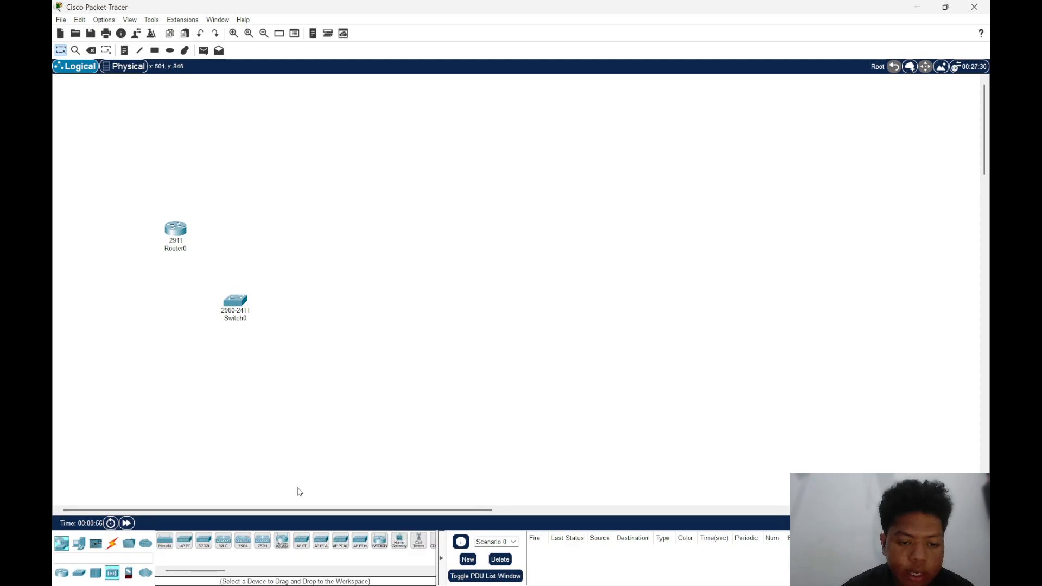
click(301, 541)
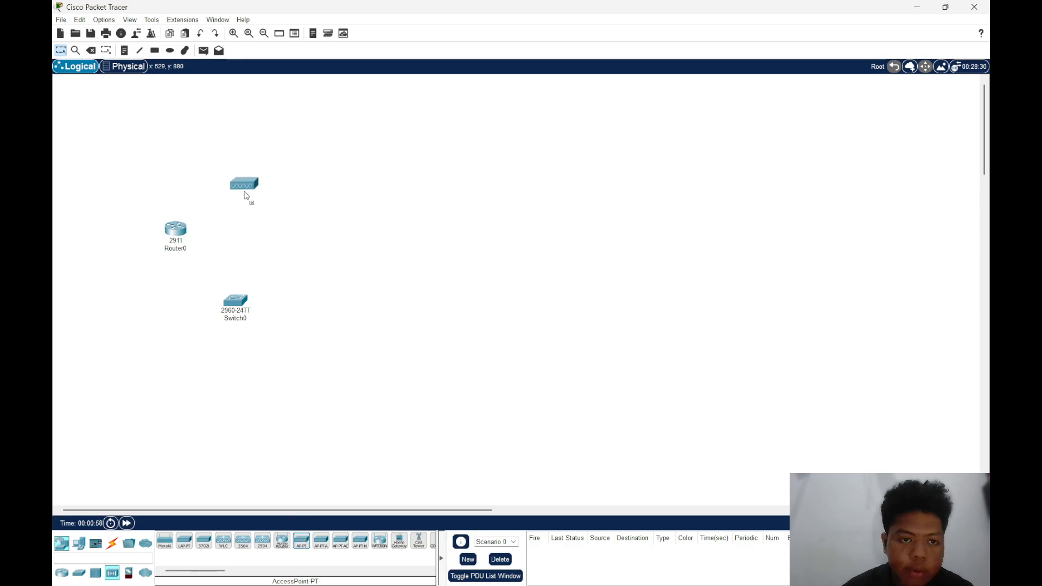
click(246, 196)
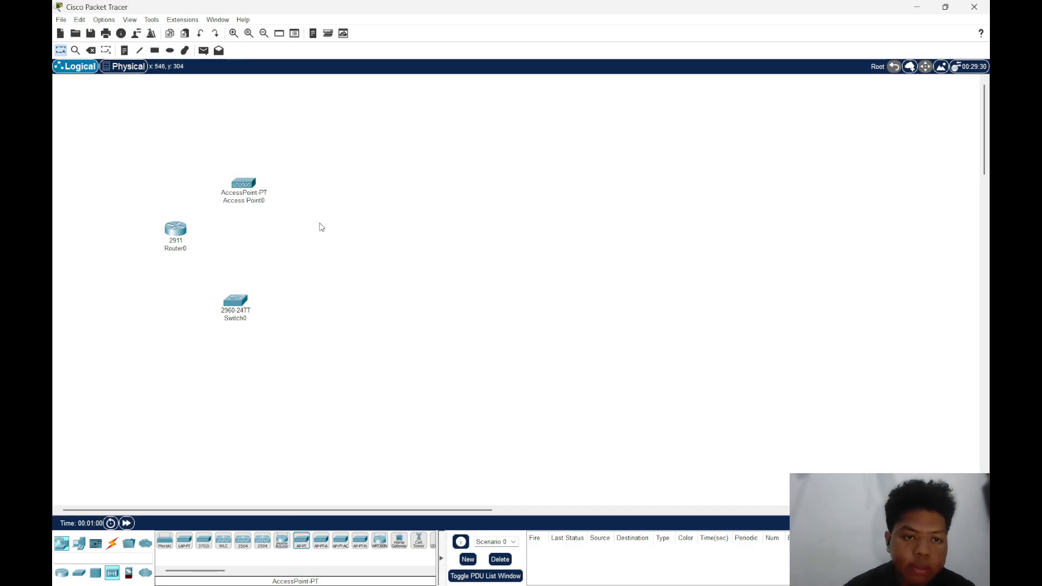
Shift the 2911 router slightly downward and rename it as Router GedungA
drag(175, 230, 174, 237)
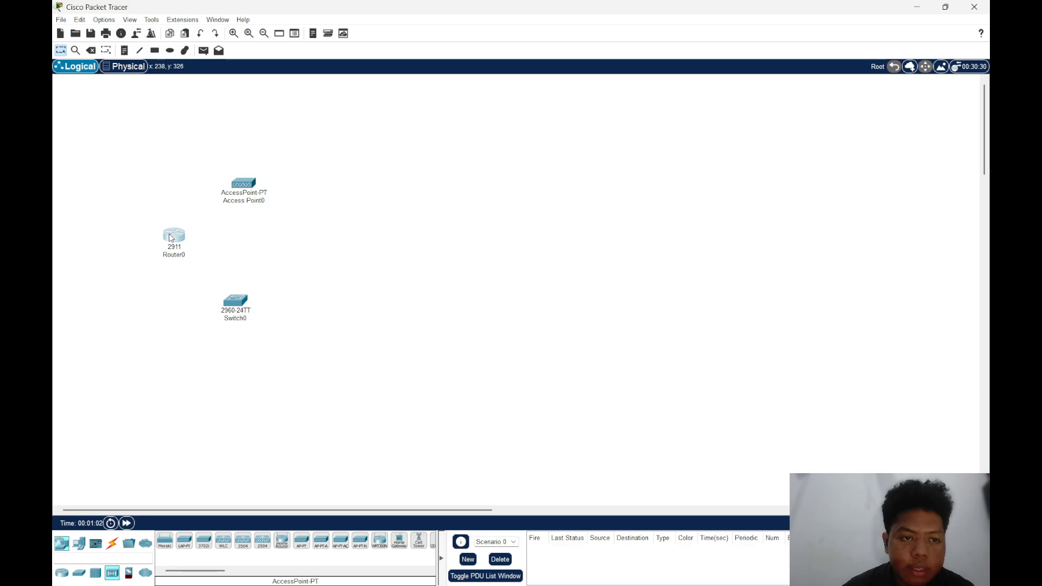
click(177, 254)
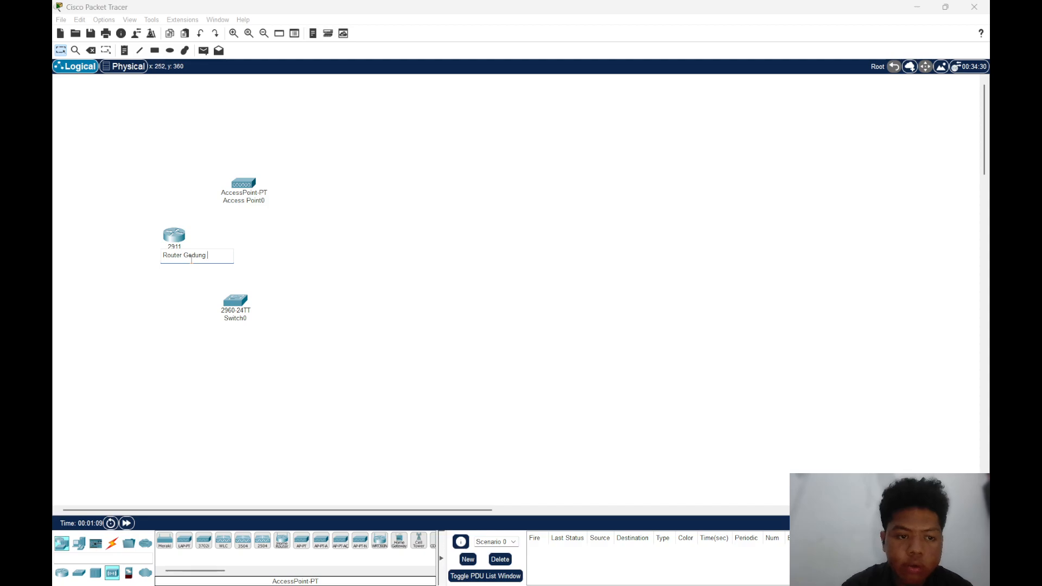
text(Router GedungA)
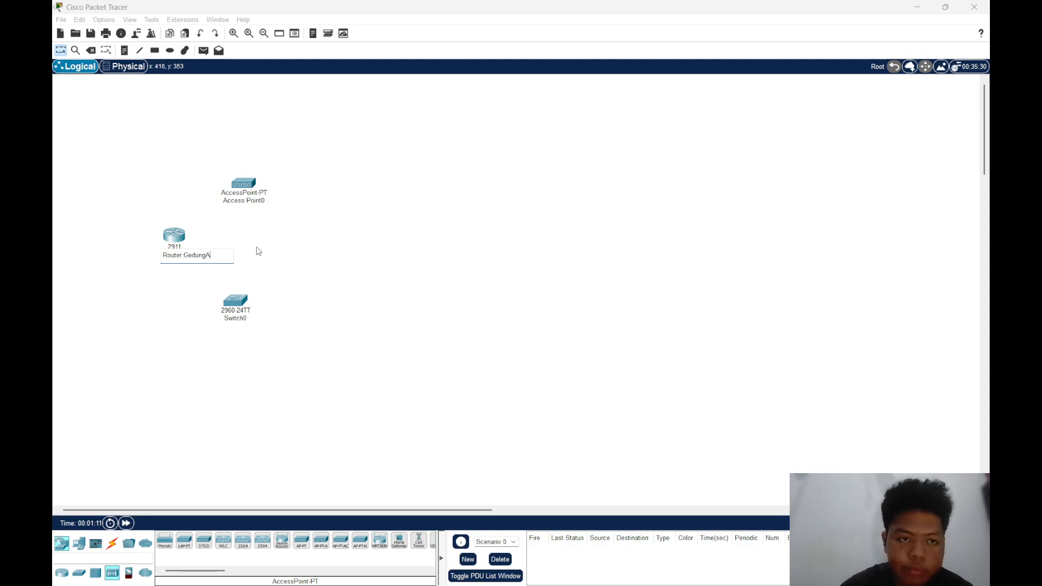
key(Return)
Rename the access point as Access Point Lantai2 and the 2960 switch as Switch Lantai1
click(258, 200)
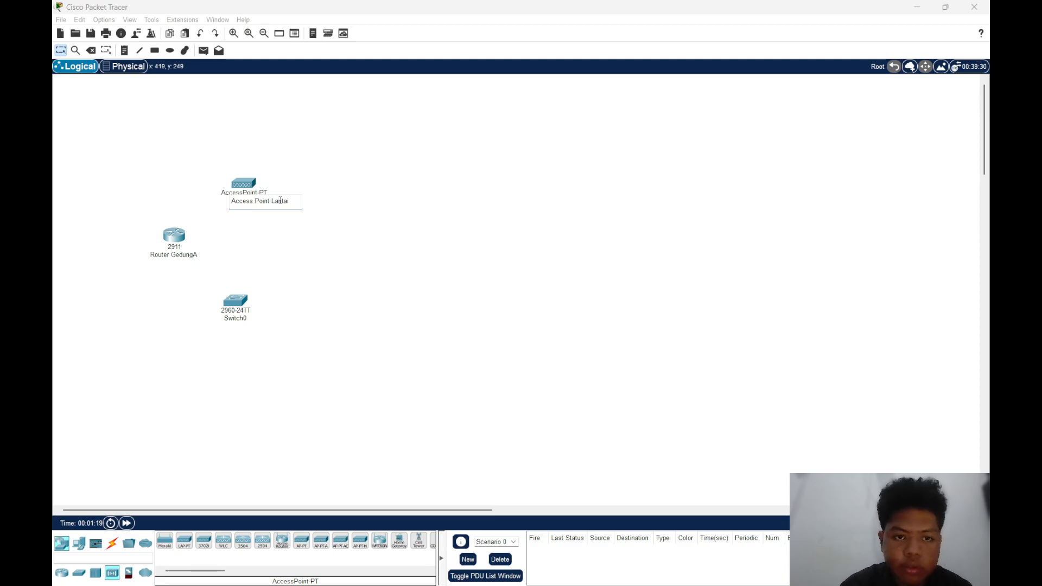
text(Lantai2)
click(258, 320)
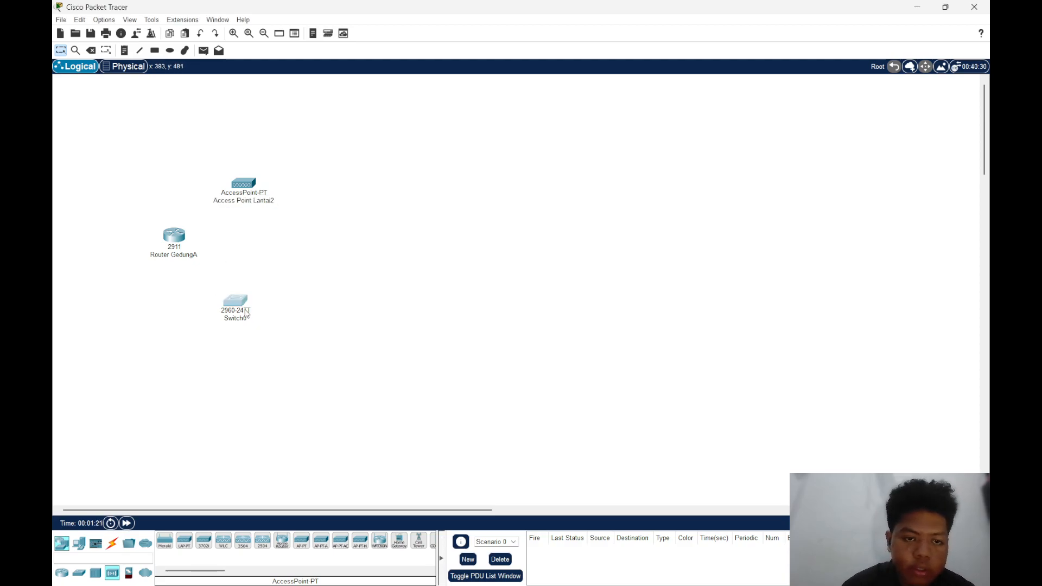
click(798, 151)
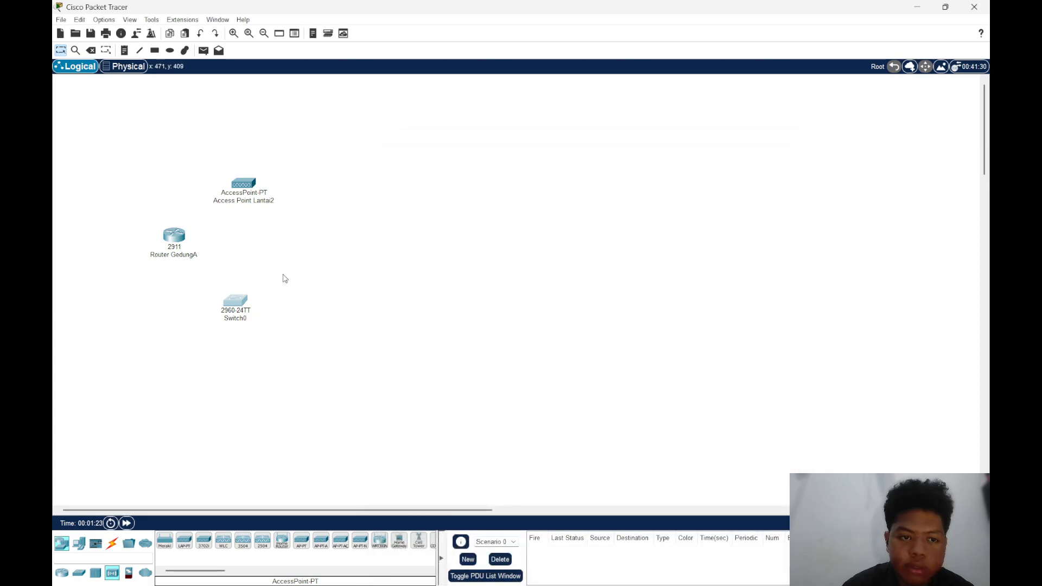
click(240, 319)
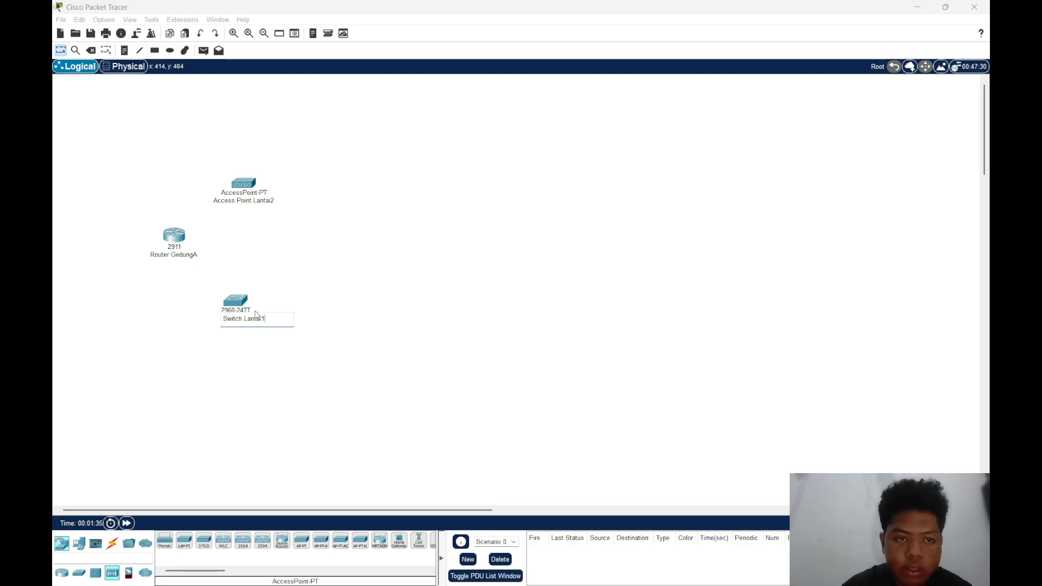
click(312, 248)
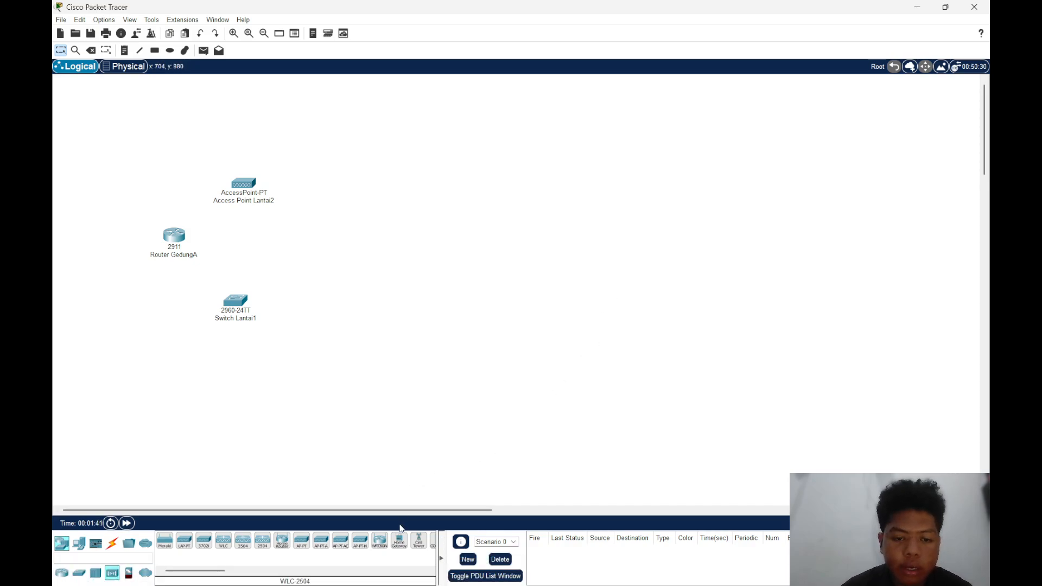
Add a PC-PT end device and position it directly to the right of Switch Lantai1
click(79, 543)
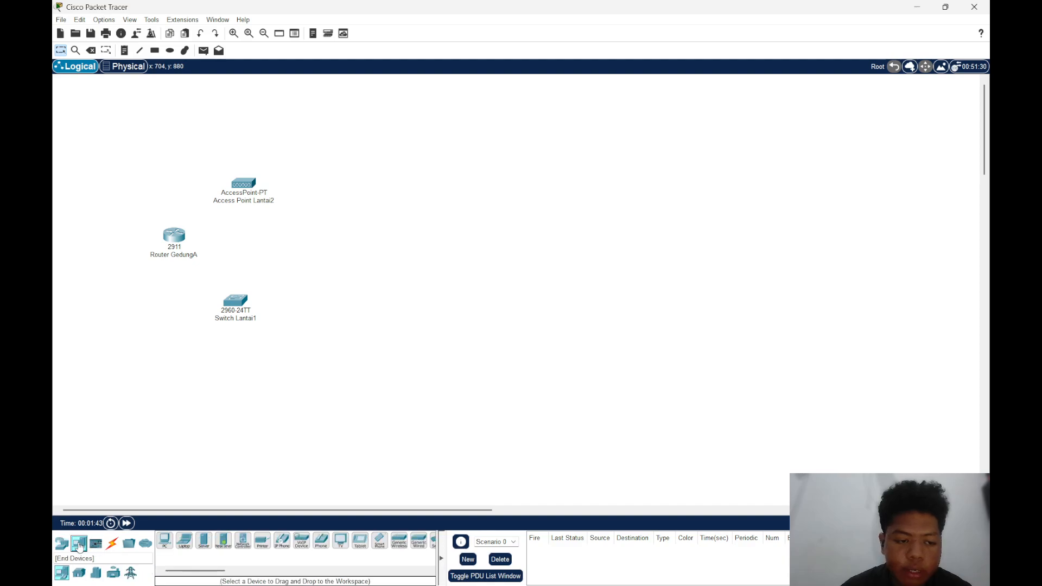
click(165, 541)
click(292, 395)
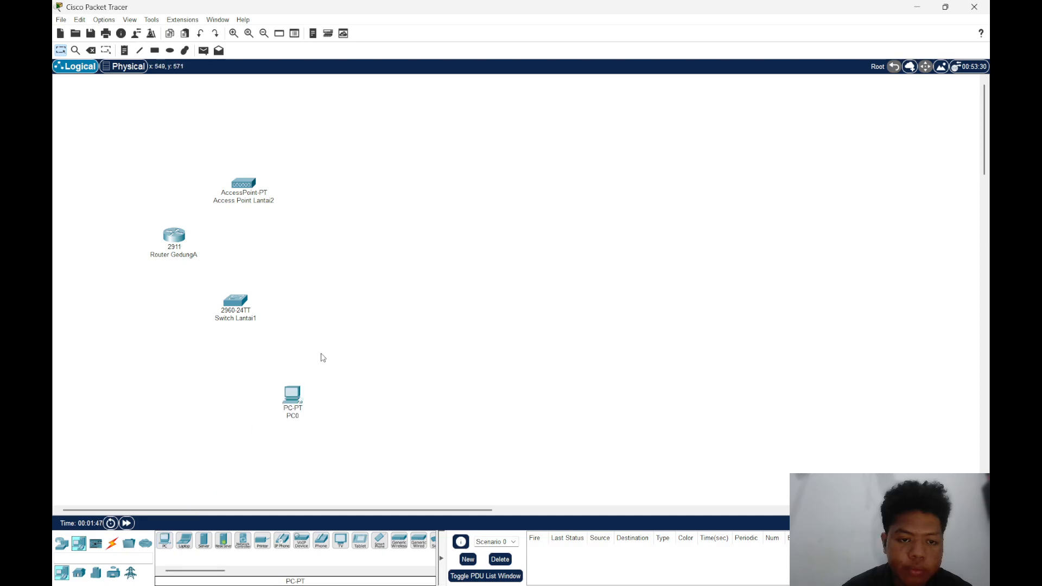
drag(290, 397, 311, 295)
click(311, 296)
click(783, 158)
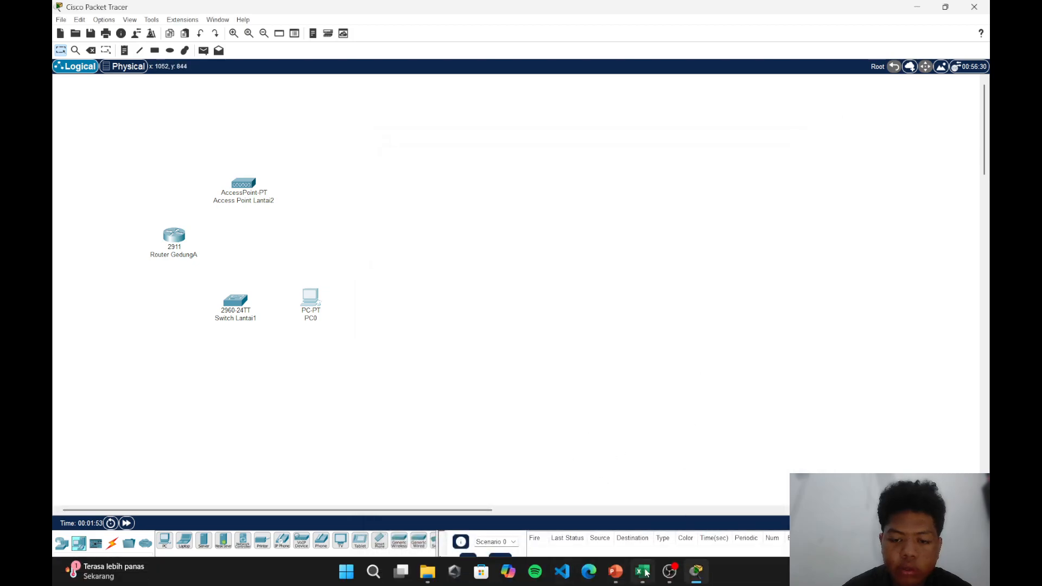
mouse_move(670, 572)
click(672, 480)
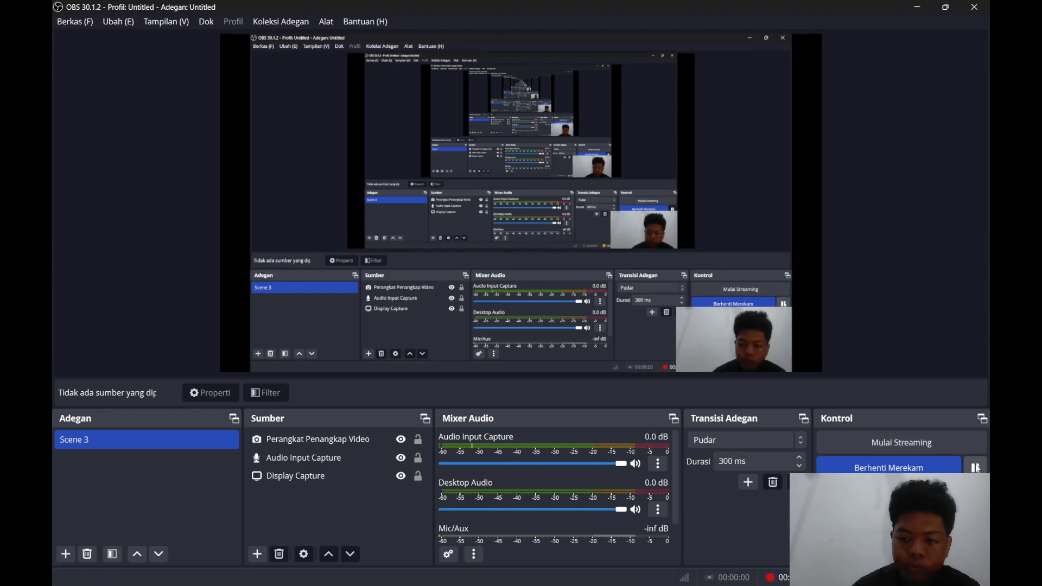
click(917, 8)
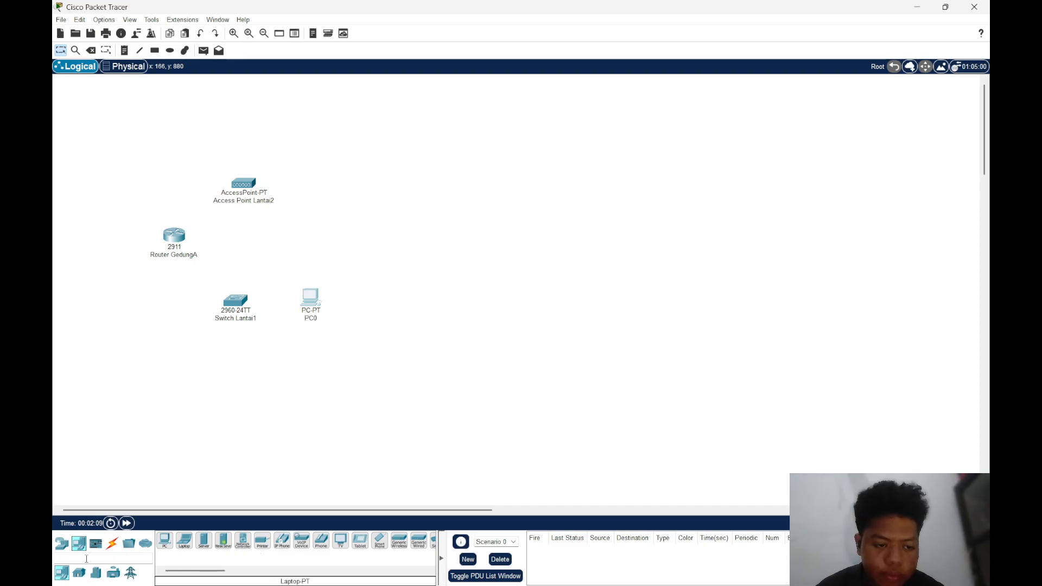
Add four more PCs to the right of PC0, forming a row of five beside Switch Lantai1
drag(167, 542, 371, 305)
drag(159, 549, 420, 307)
drag(168, 539, 474, 319)
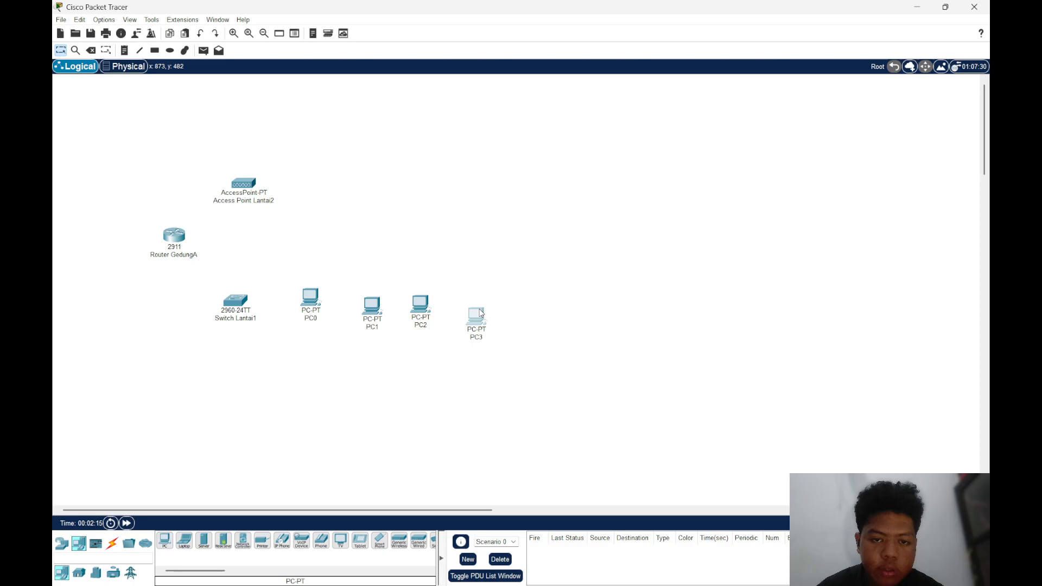
click(475, 317)
click(793, 150)
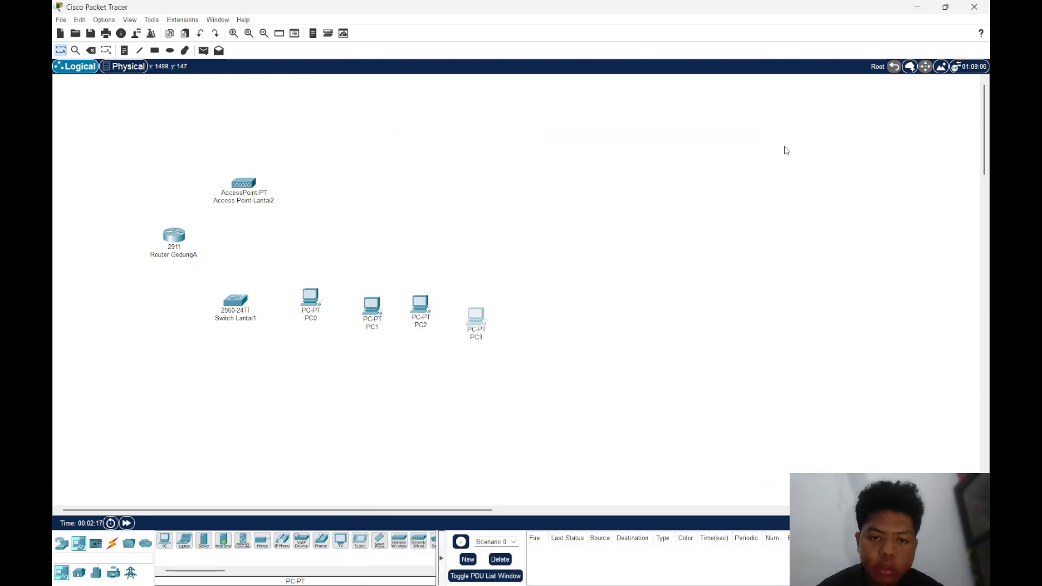
drag(487, 312, 468, 306)
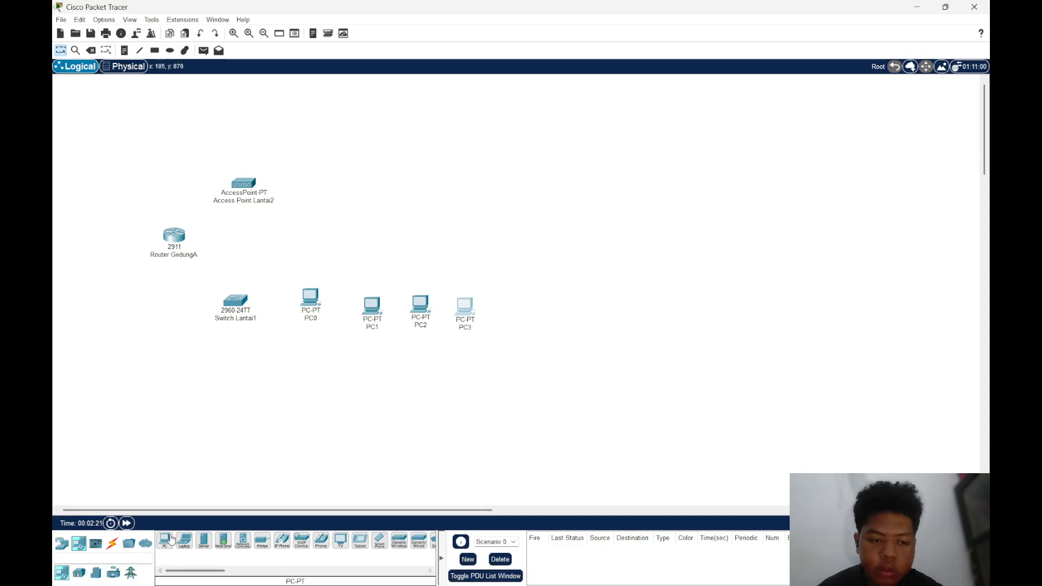
drag(170, 539, 510, 305)
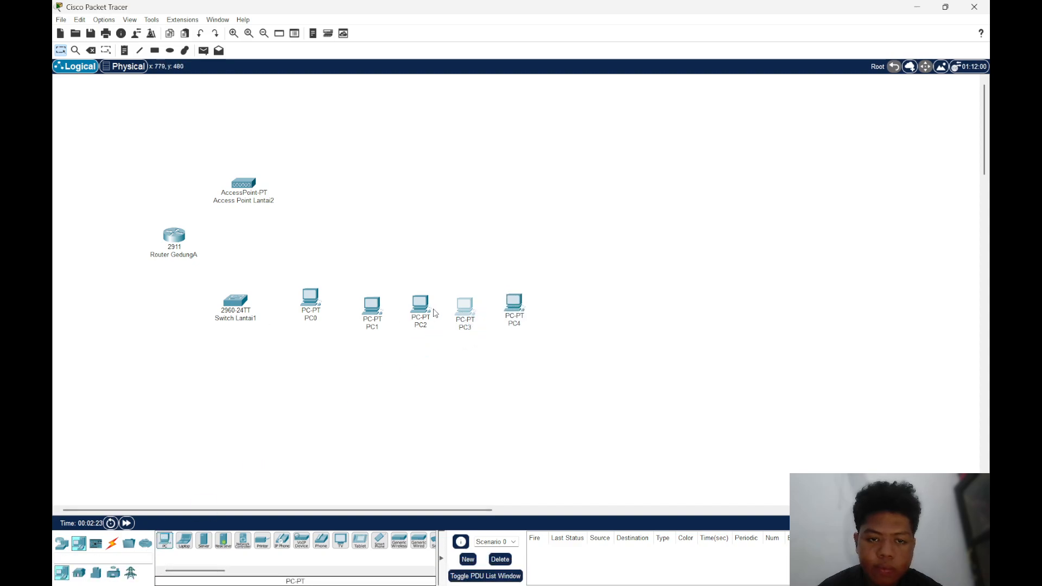
Add a second row of five PCs directly beneath the first row of PCs
drag(168, 546, 311, 345)
click(310, 347)
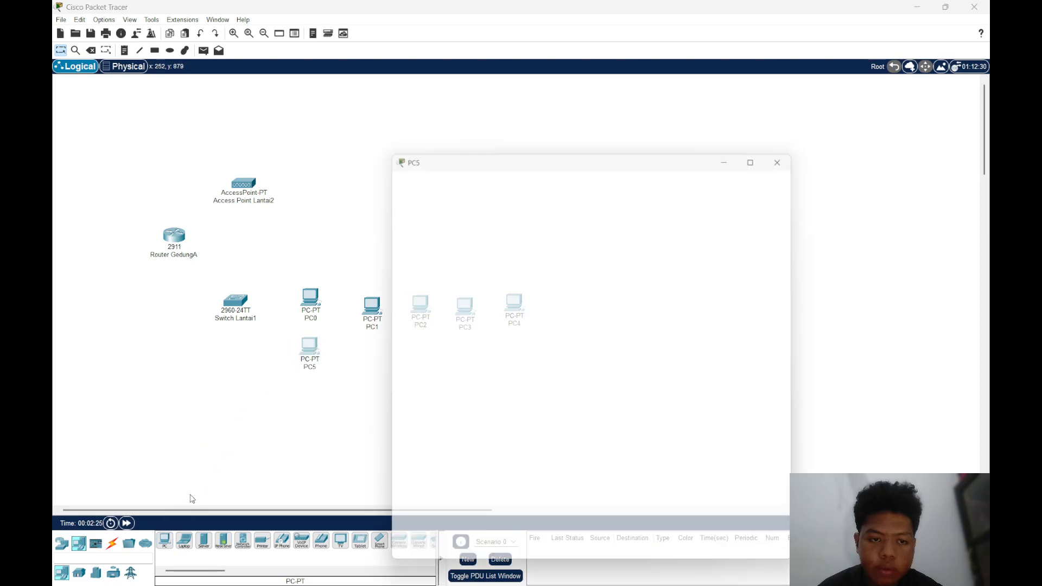
click(792, 150)
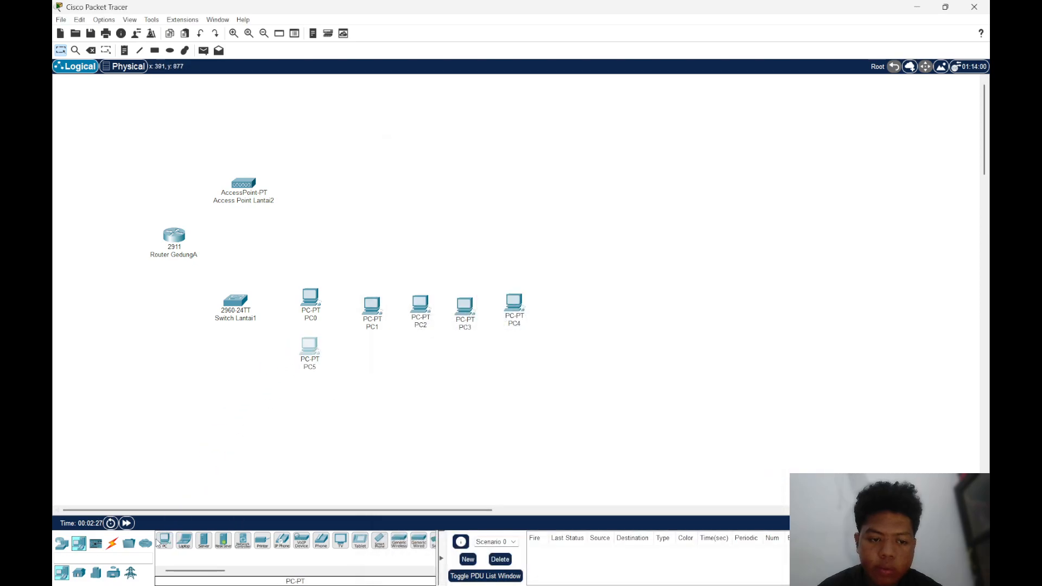
drag(166, 544, 374, 357)
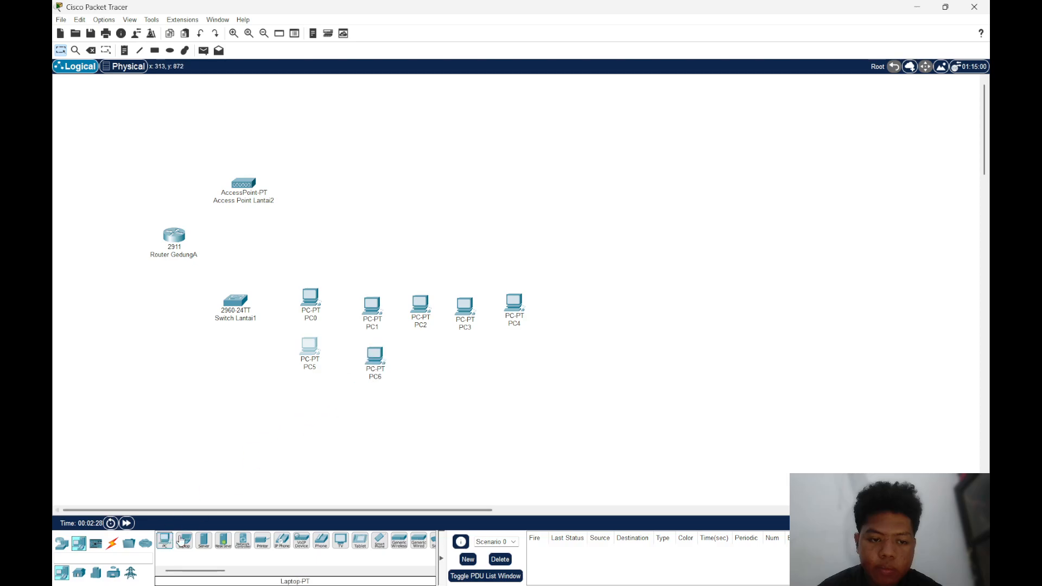
drag(172, 539, 423, 359)
click(423, 358)
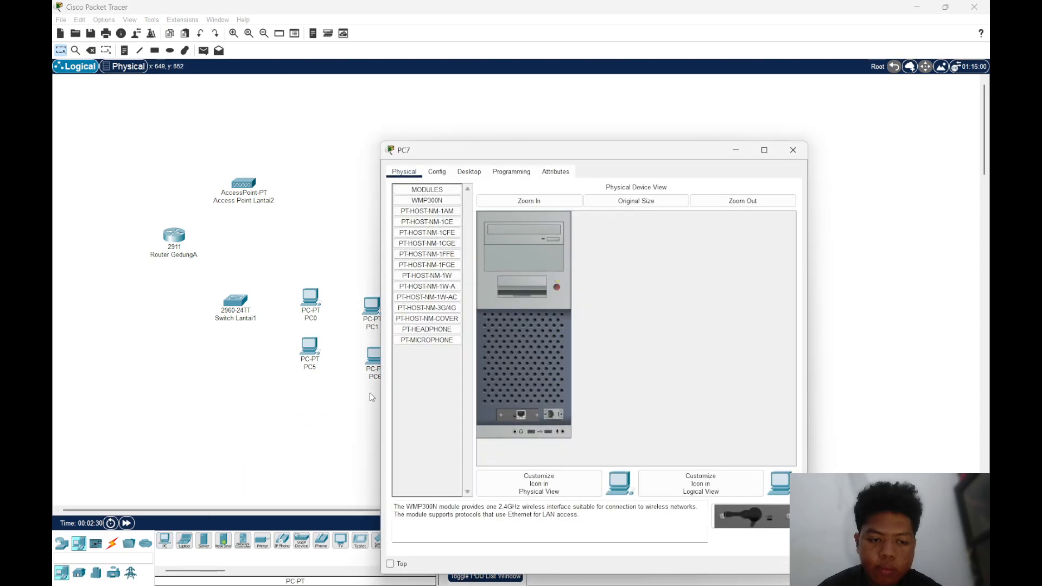
click(793, 151)
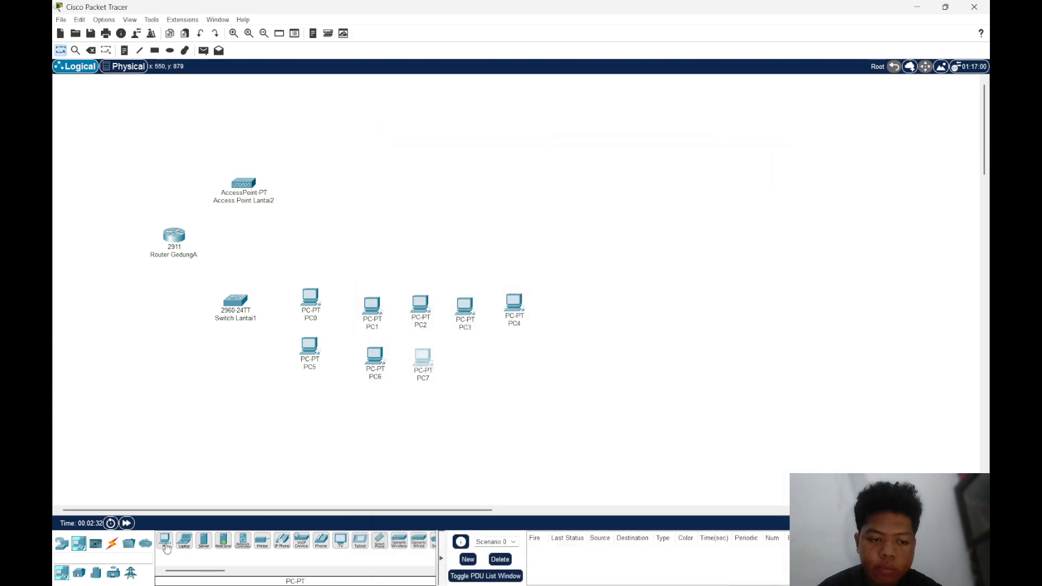
drag(165, 541, 460, 367)
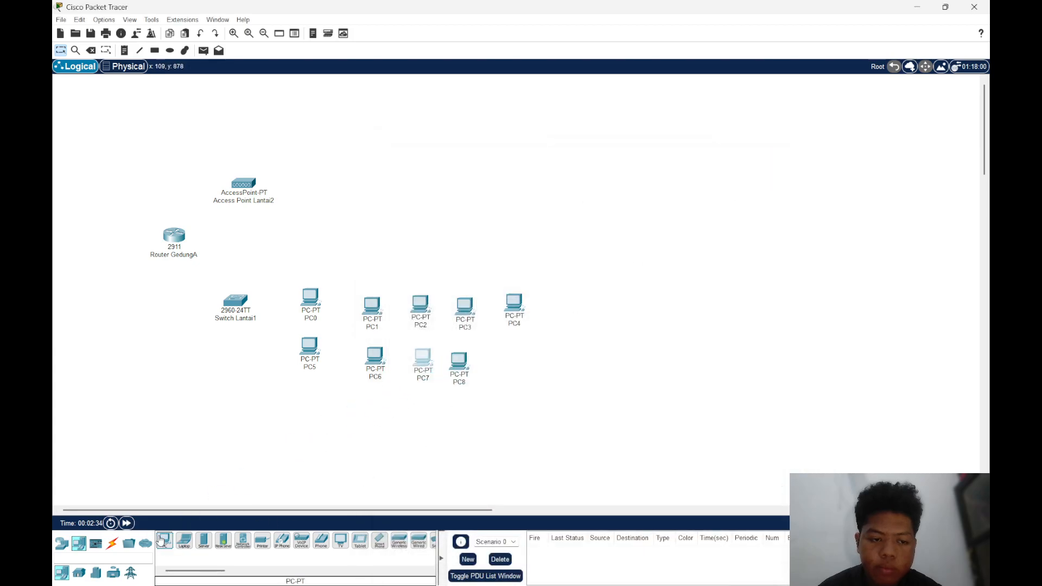
drag(164, 540, 515, 366)
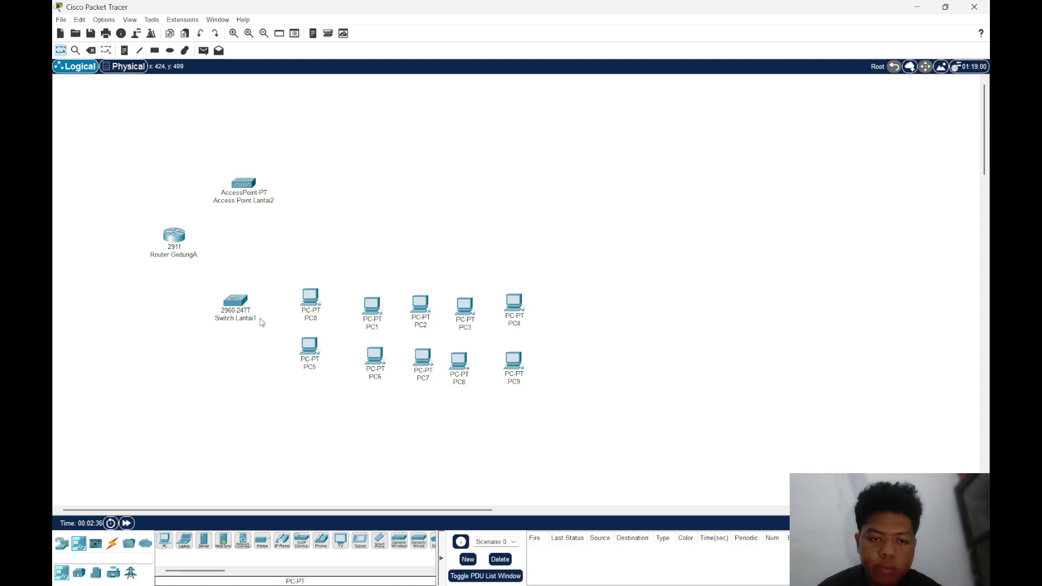
Align the ten PCs beside Switch Lantai1 into two evenly spaced rows of five
drag(372, 315, 445, 305)
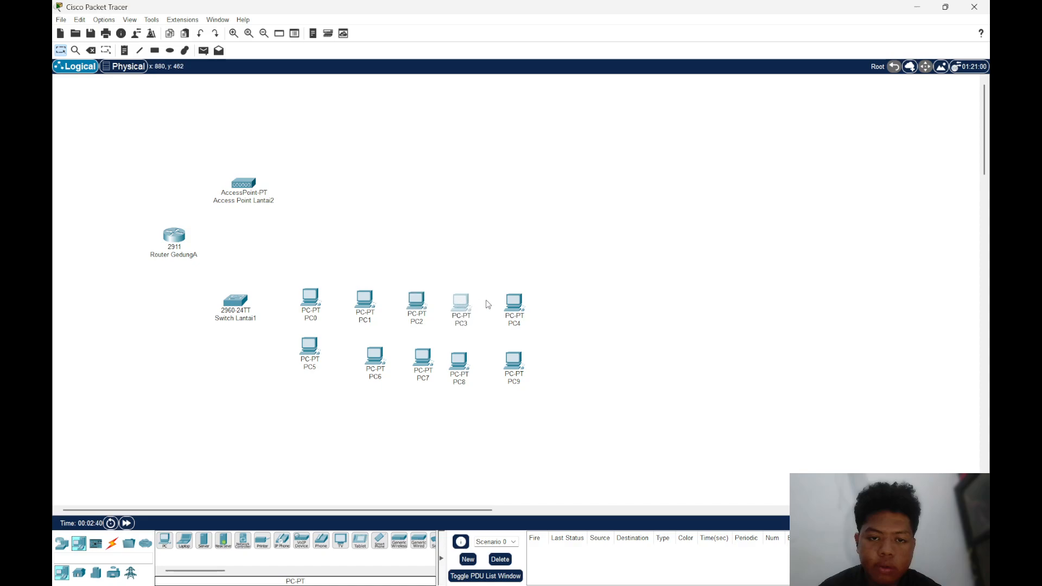
drag(513, 309, 510, 306)
drag(380, 362, 368, 351)
drag(433, 365, 509, 353)
click(512, 365)
Add six Laptop-PT end devices in a row beneath the two PC rows
click(185, 540)
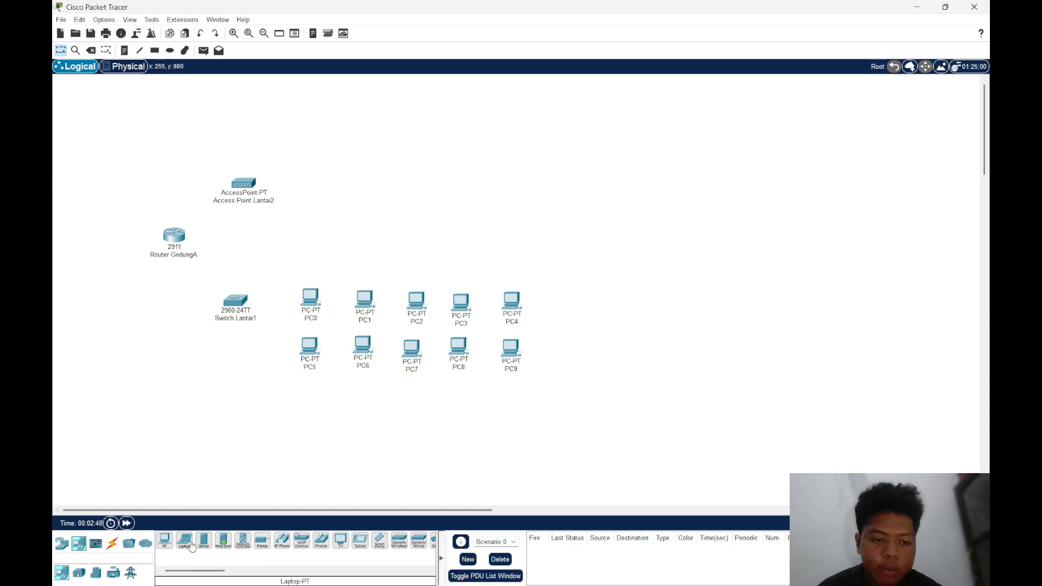
click(304, 413)
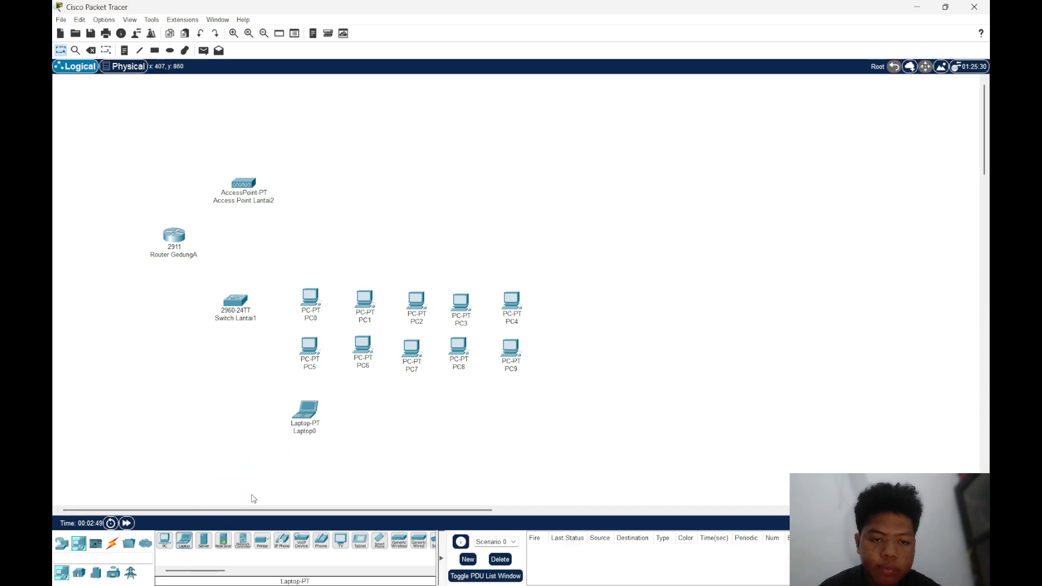
click(185, 540)
click(352, 418)
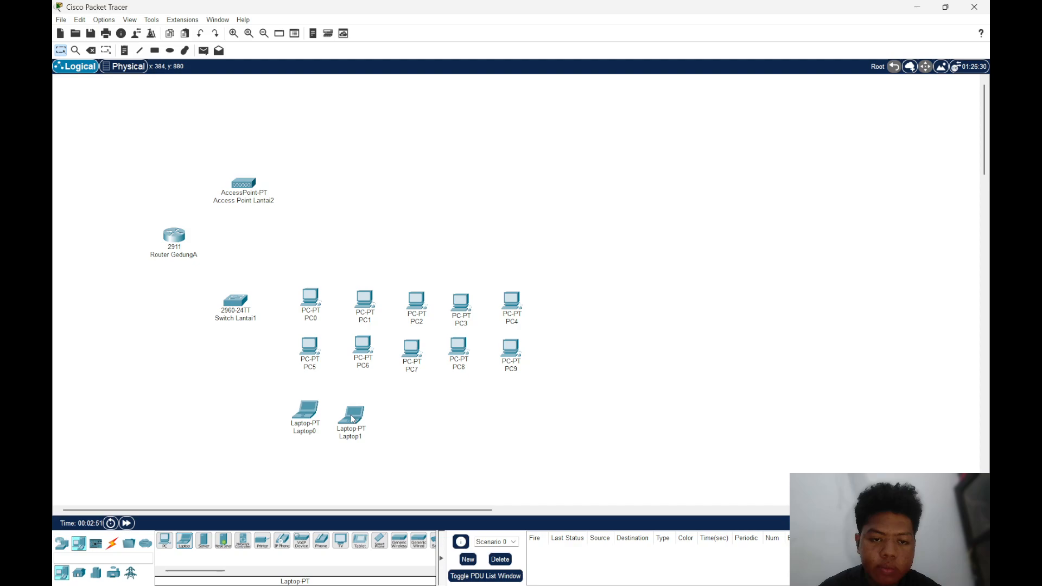
click(185, 540)
click(387, 422)
click(184, 539)
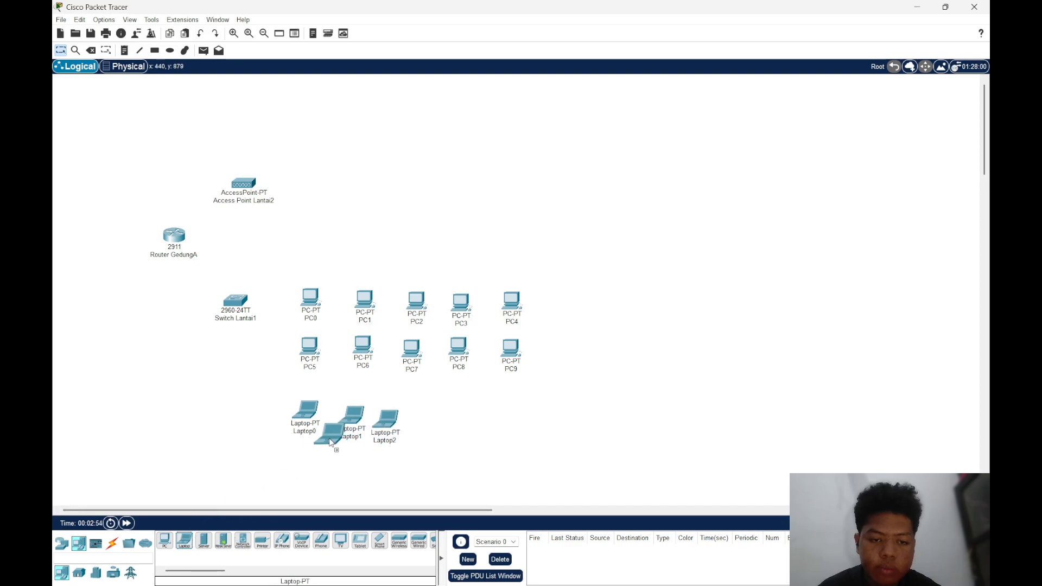
click(432, 417)
click(185, 541)
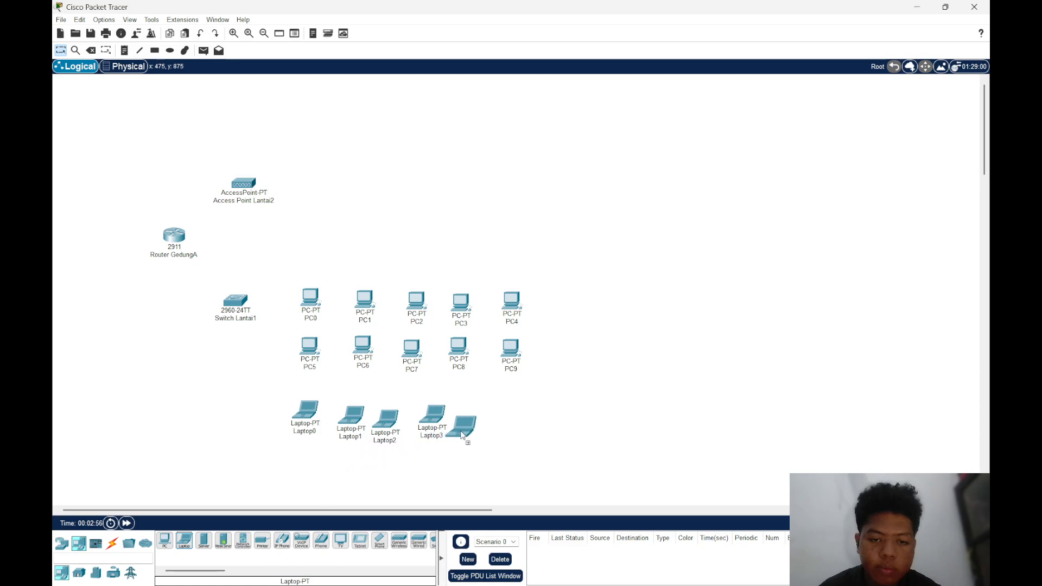
click(184, 540)
click(514, 428)
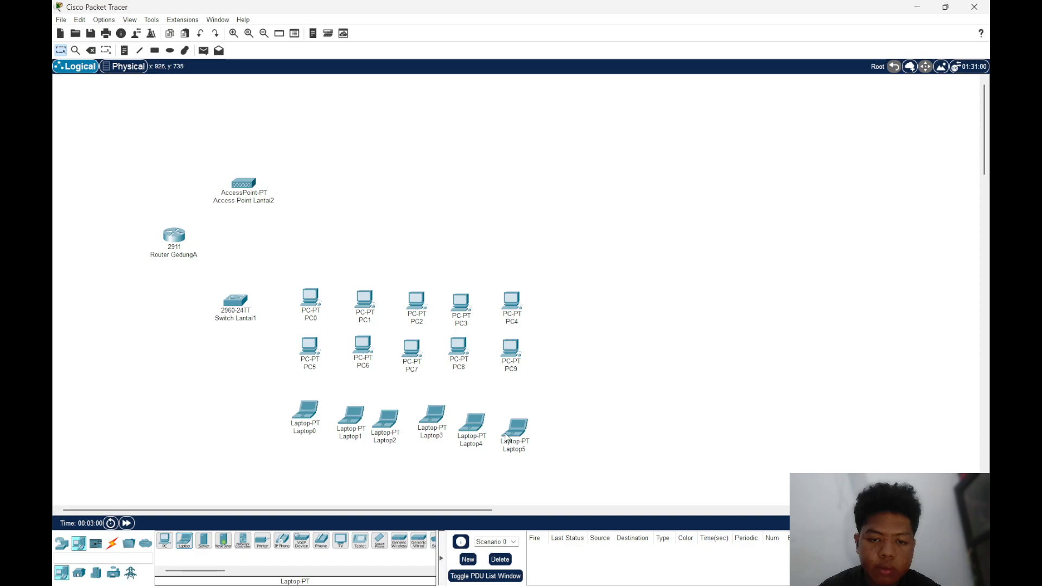
Move Laptop5 beneath Laptop0 to start a second laptop row and add four more laptops beside it
drag(505, 437, 286, 463)
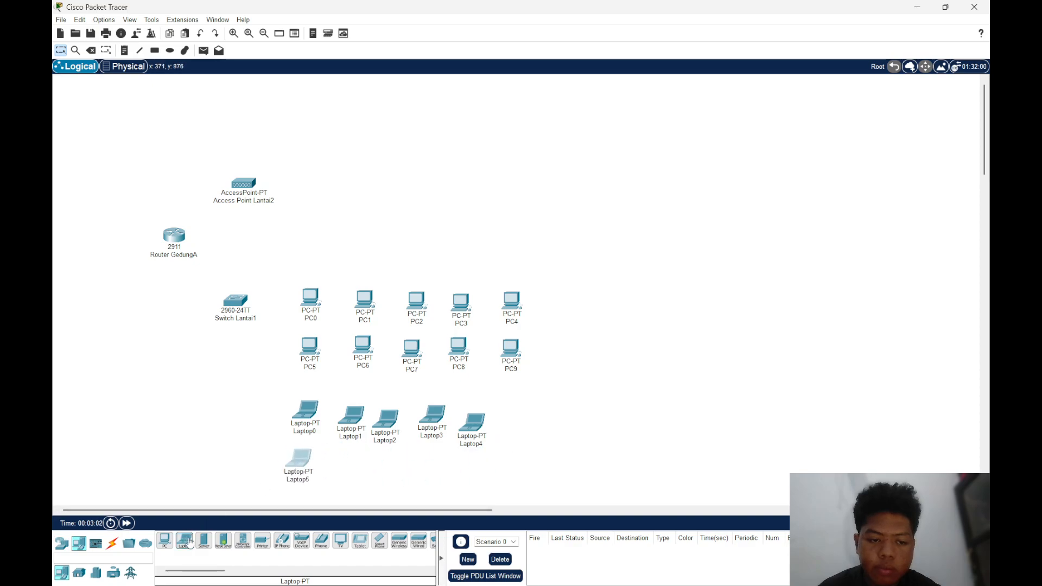
click(189, 543)
click(345, 470)
click(185, 541)
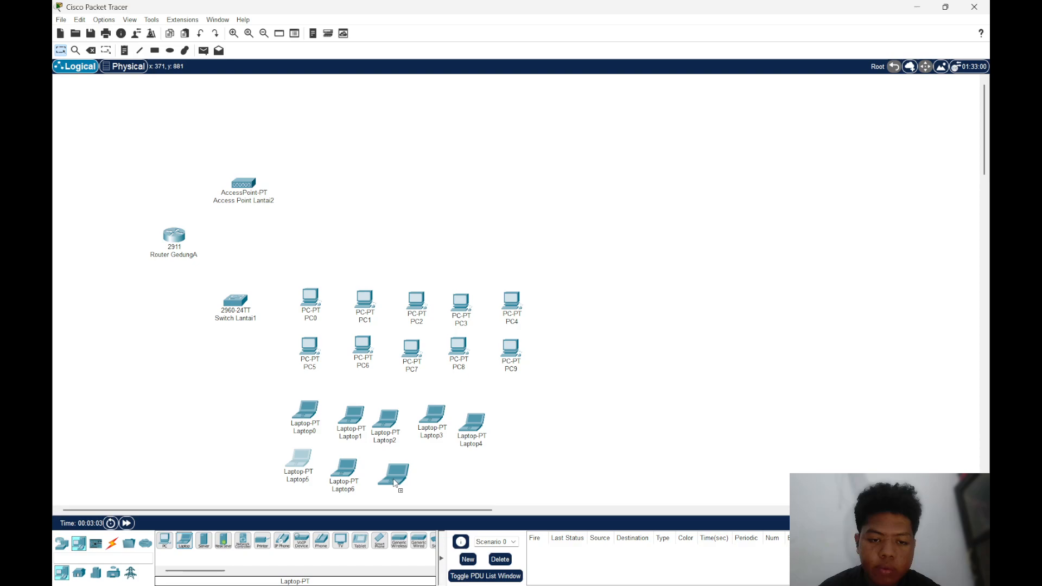
click(395, 483)
click(185, 541)
click(440, 481)
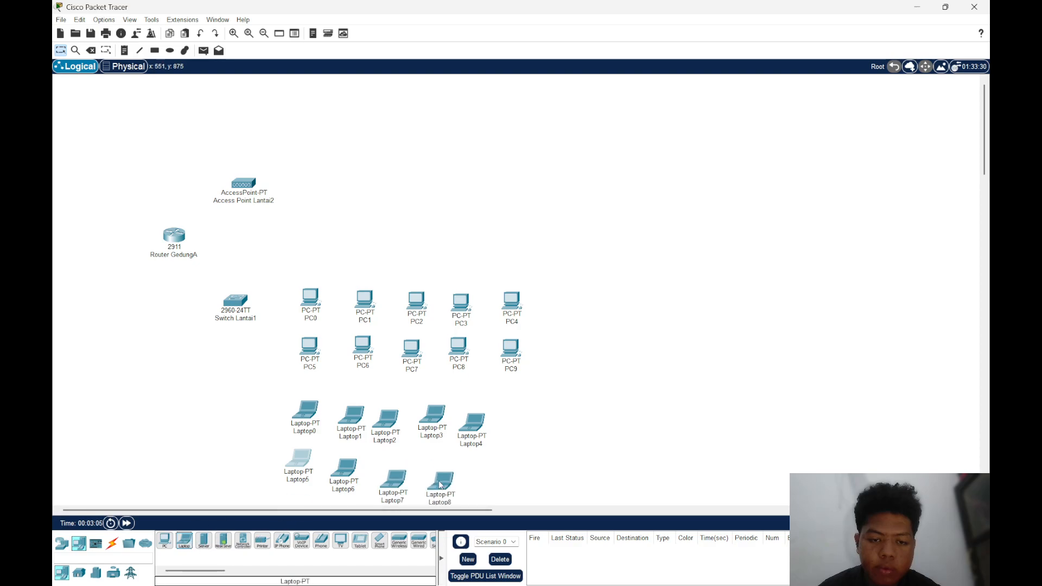
click(190, 545)
click(490, 483)
Straighten the laptops into two evenly spaced rows of five beneath the PCs
drag(471, 427, 505, 410)
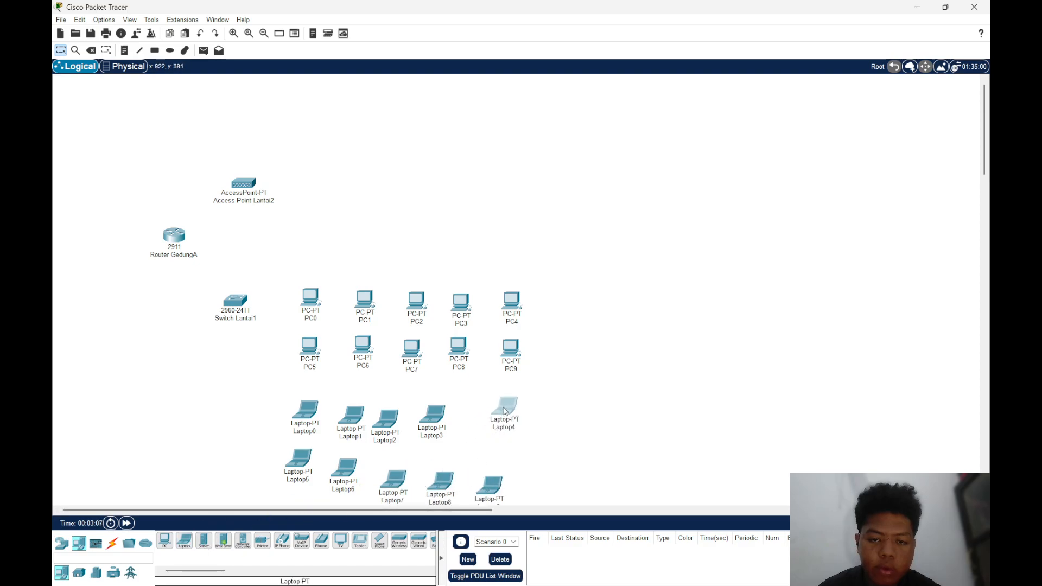
drag(442, 417, 459, 419)
drag(392, 426, 412, 415)
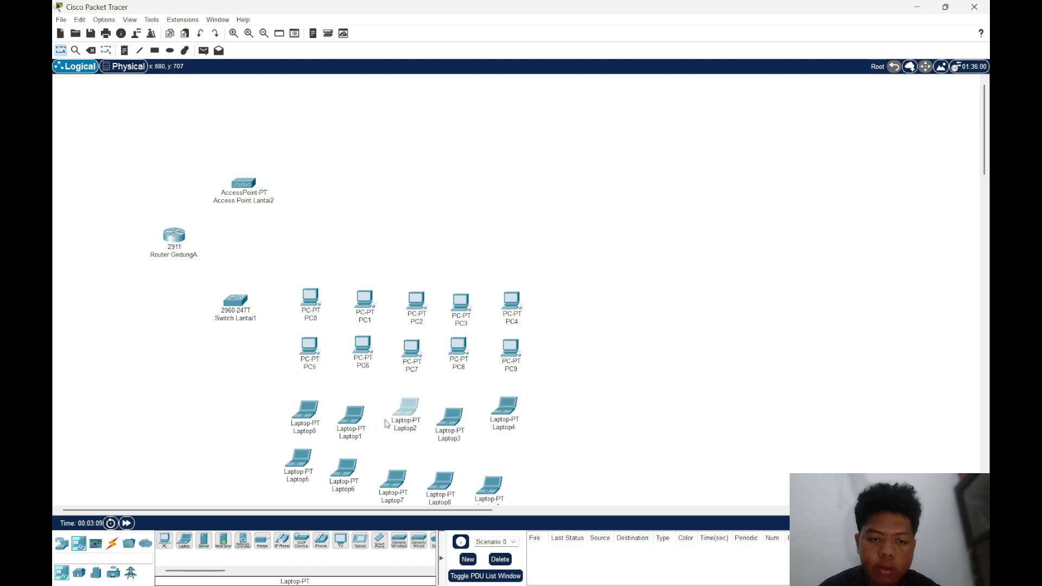
drag(393, 481, 493, 456)
drag(467, 418, 476, 404)
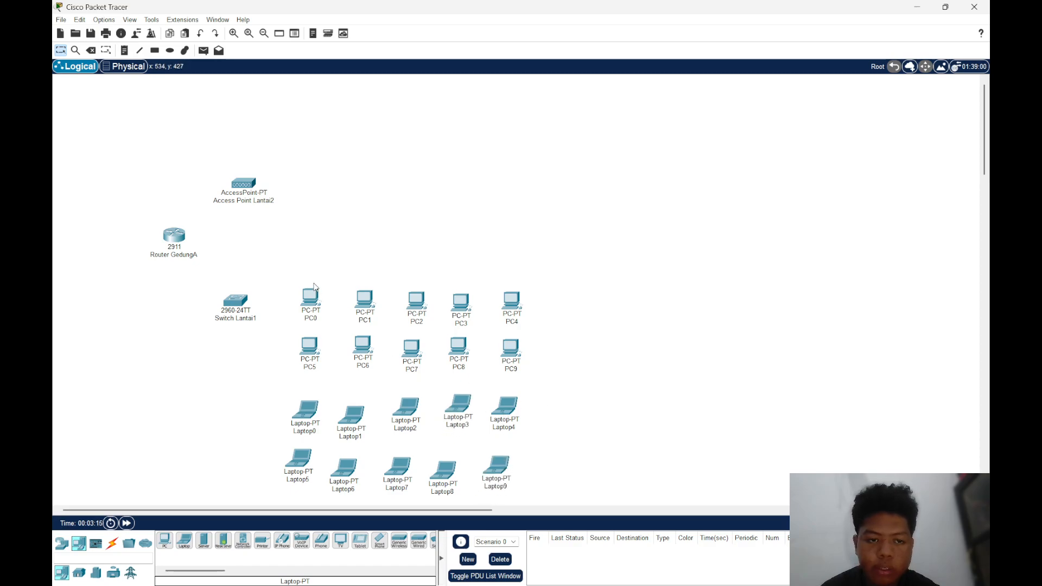
Duplicate all ten PCs and ten laptops, placing the copies above the originals beside Access Point Lantai2
drag(286, 269, 536, 510)
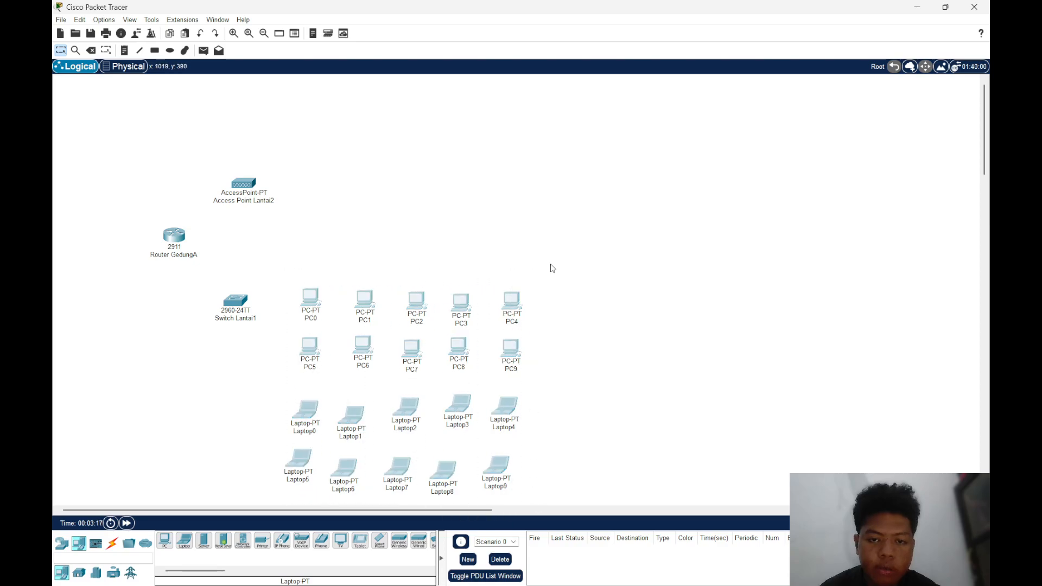
drag(511, 303, 532, 83)
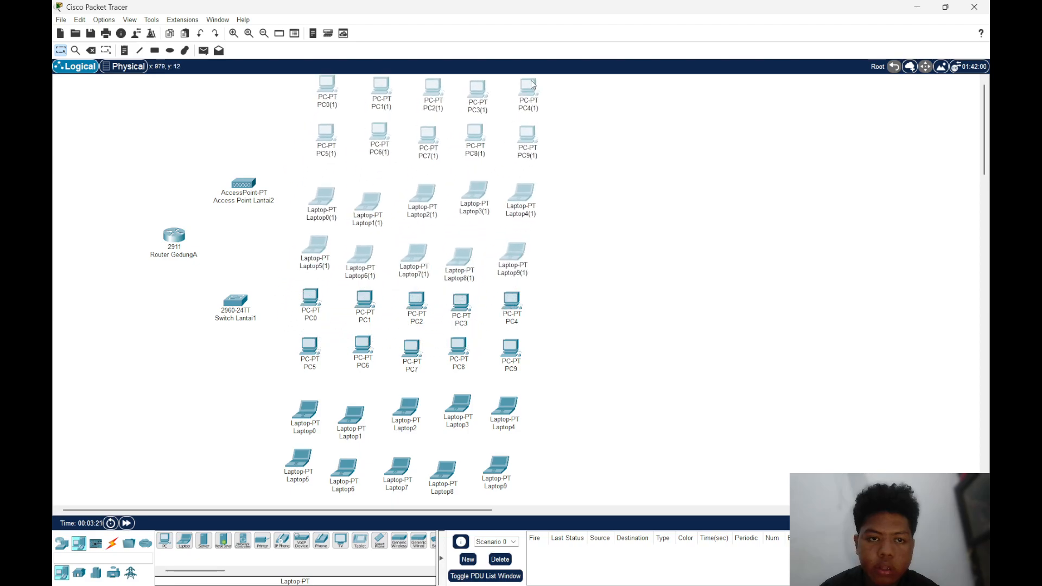
click(595, 282)
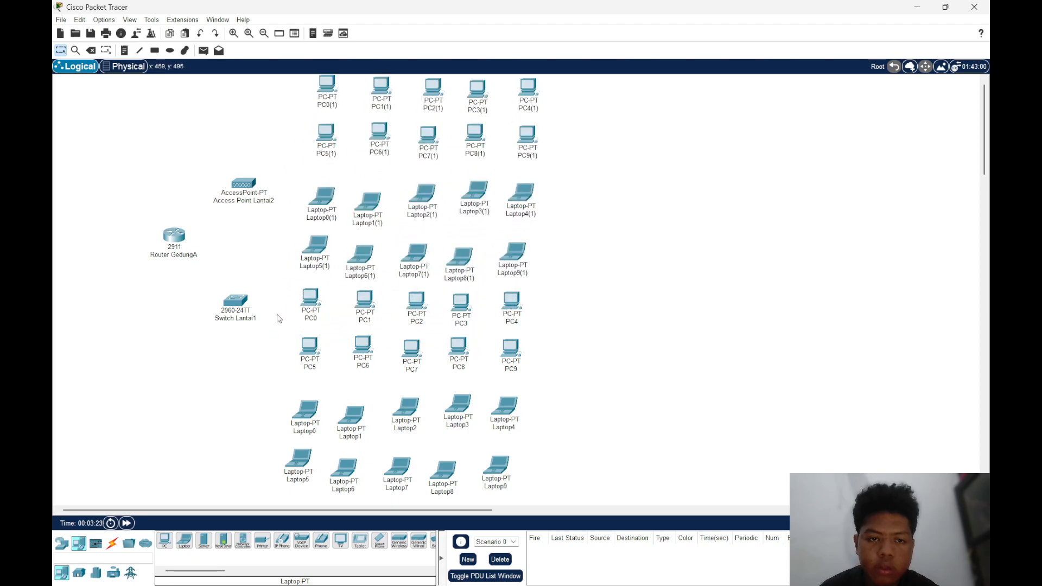
Move the original PC and laptop group down to separate it from the copies, and shift both groups to the right
drag(280, 292, 533, 505)
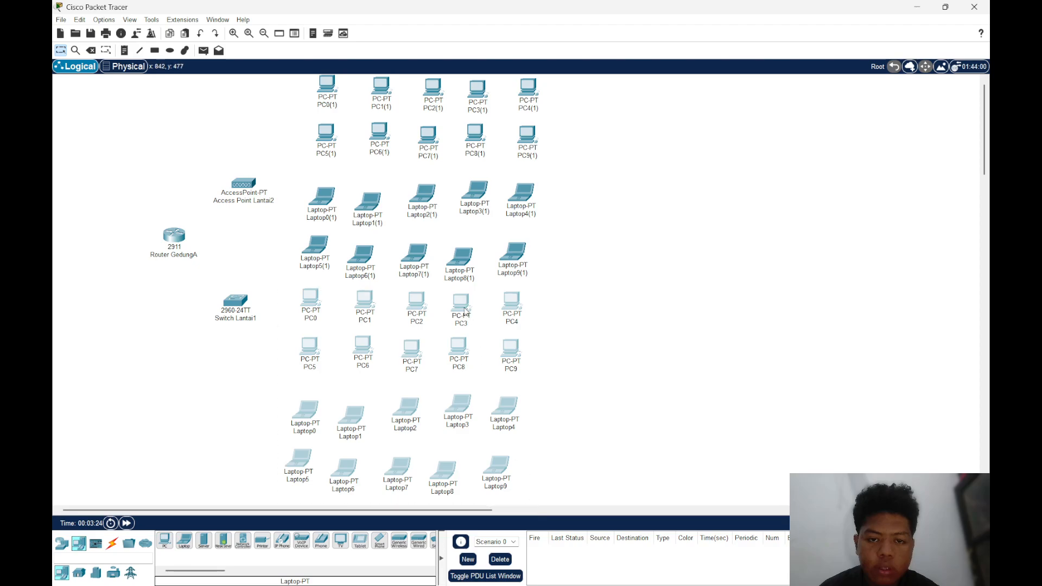
drag(464, 311, 467, 377)
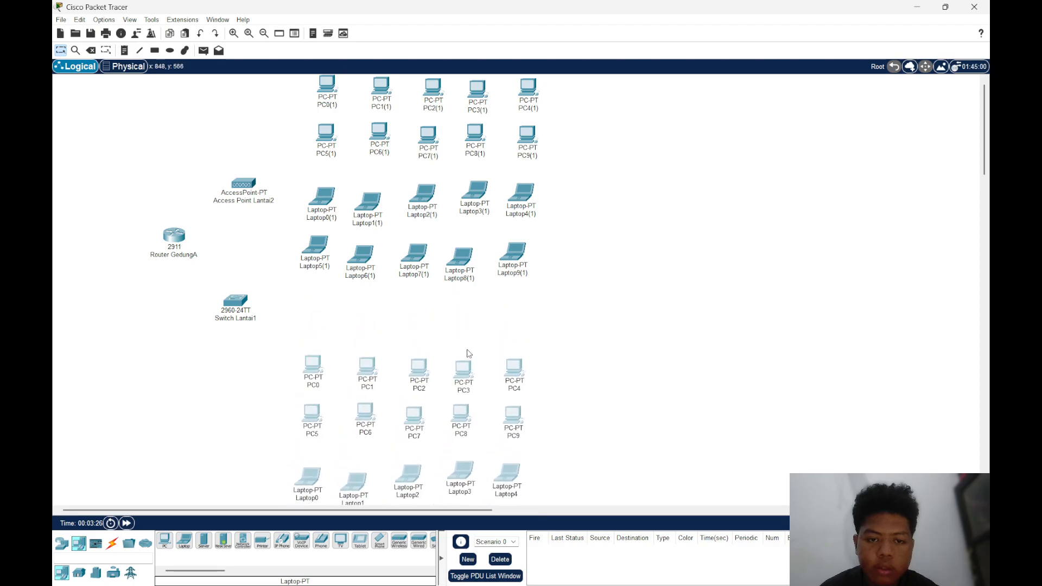
drag(288, 83, 546, 293)
drag(523, 99, 576, 119)
drag(280, 340, 567, 504)
scroll(535, 395, down, 5)
drag(499, 255, 557, 255)
scroll(570, 236, up, 5)
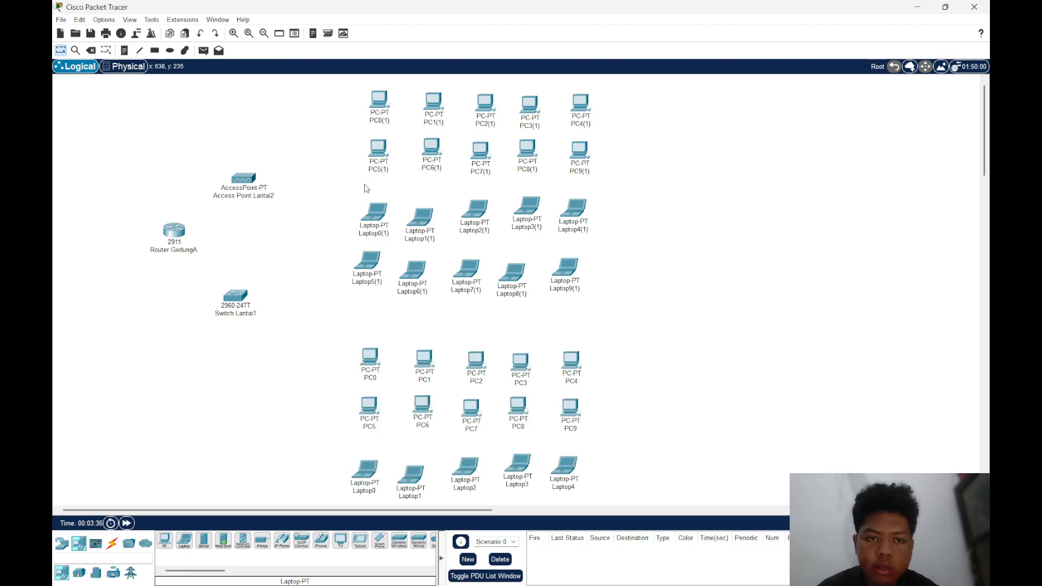
Move the second rows of copied PCs and laptops to the right end of their first rows, forming rows of ten
drag(344, 138, 688, 161)
drag(575, 155, 826, 113)
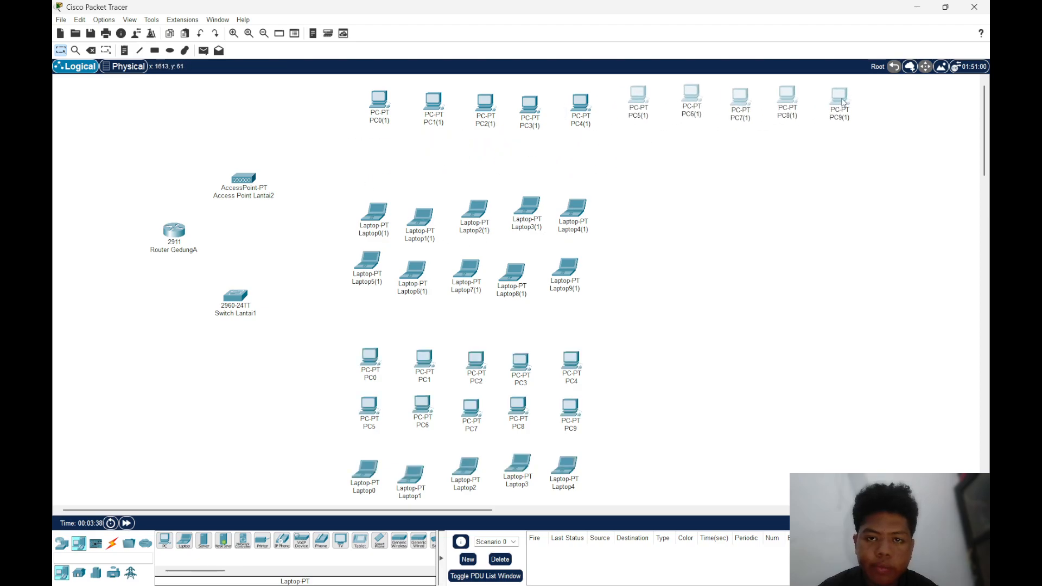
drag(332, 248, 664, 280)
drag(552, 276, 817, 226)
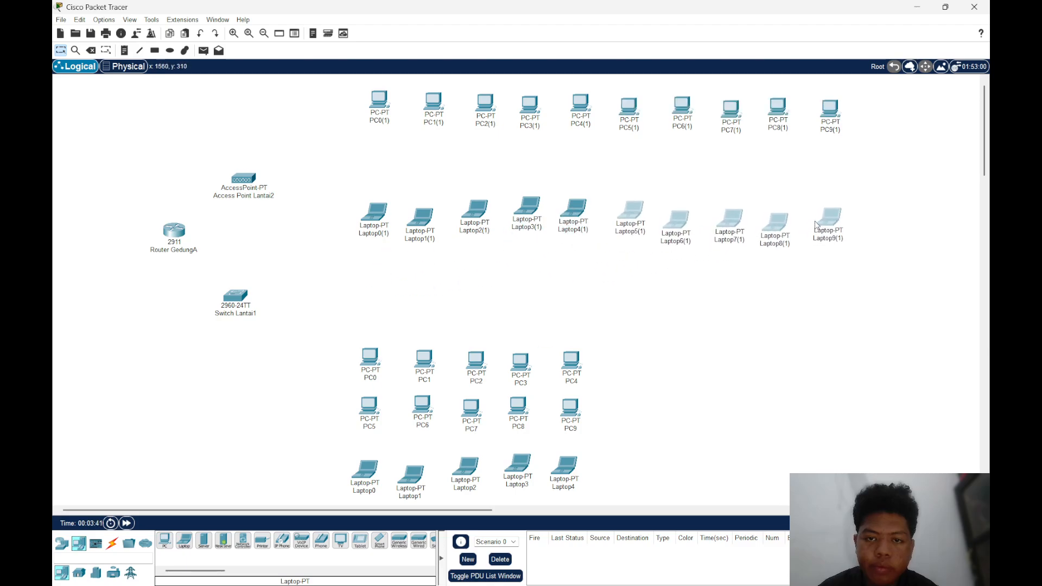
Move PC5–PC9 to the right of PC4 and Laptop5–Laptop9 to the right of Laptop4, forming rows of ten
drag(332, 383, 646, 403)
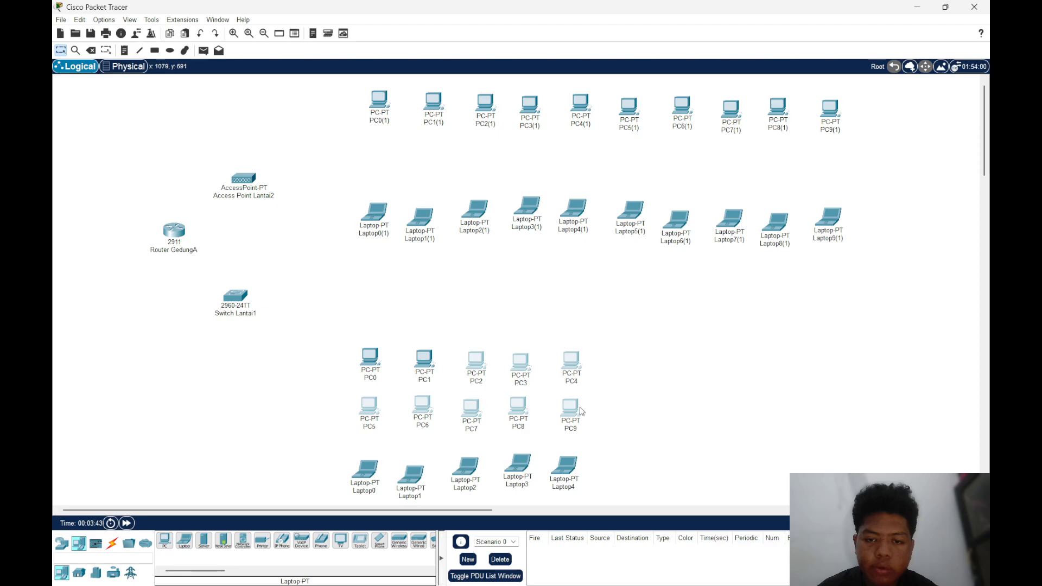
click(631, 395)
drag(319, 418, 810, 368)
scroll(374, 474, down, 3)
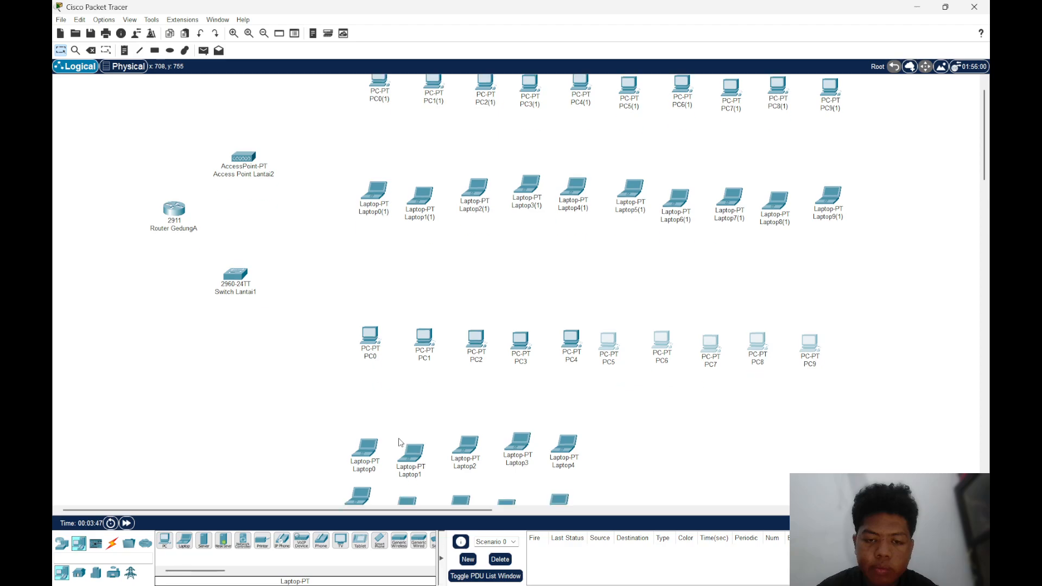
drag(304, 409, 616, 466)
drag(565, 430, 814, 382)
scroll(726, 283, up, 3)
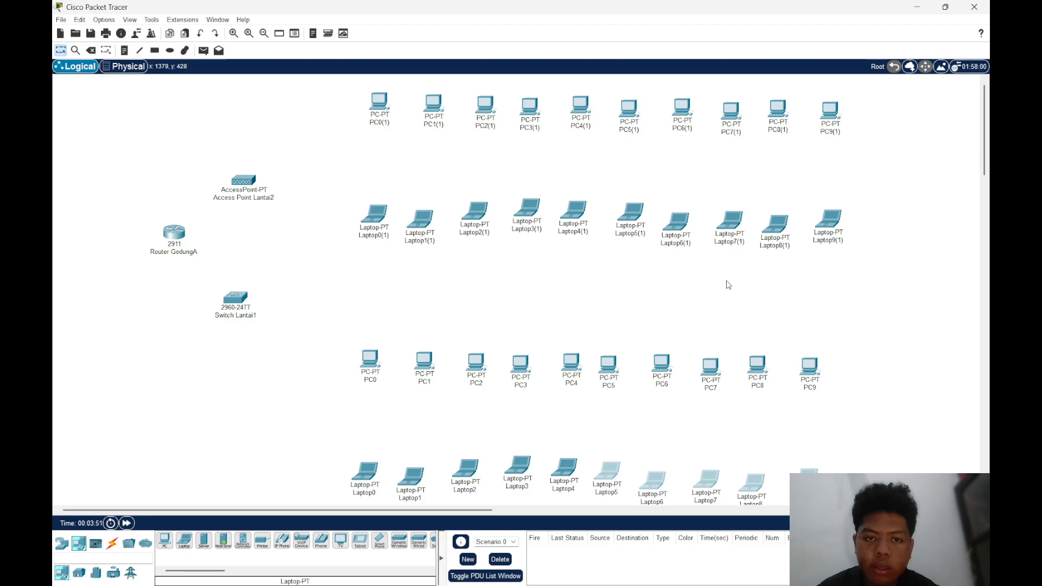
Move the original PC and laptop rows up, and shift the copied rows left with their laptops closer to the PCs
drag(313, 331, 890, 424)
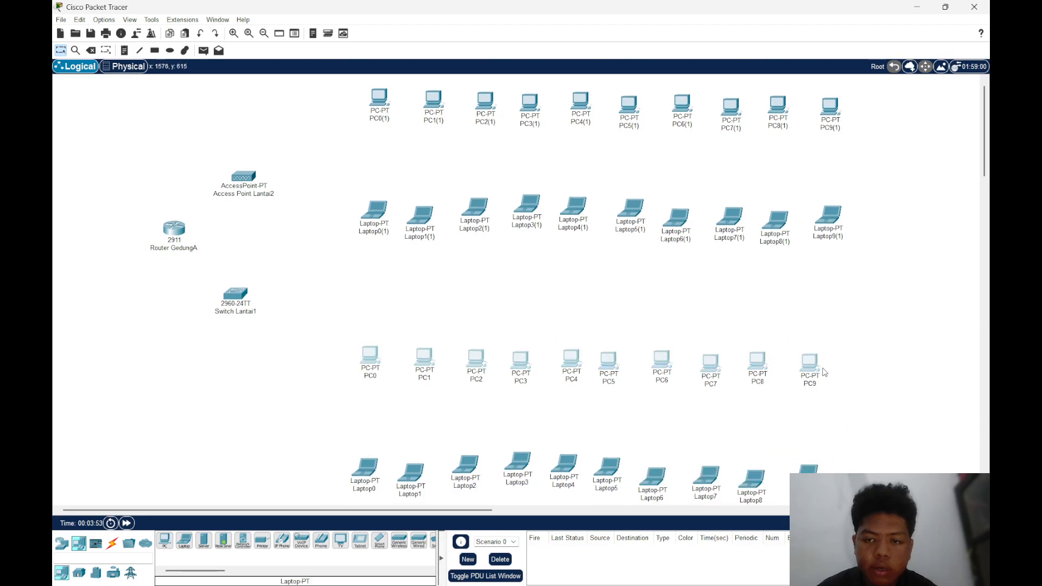
drag(811, 372, 801, 319)
drag(321, 442, 810, 384)
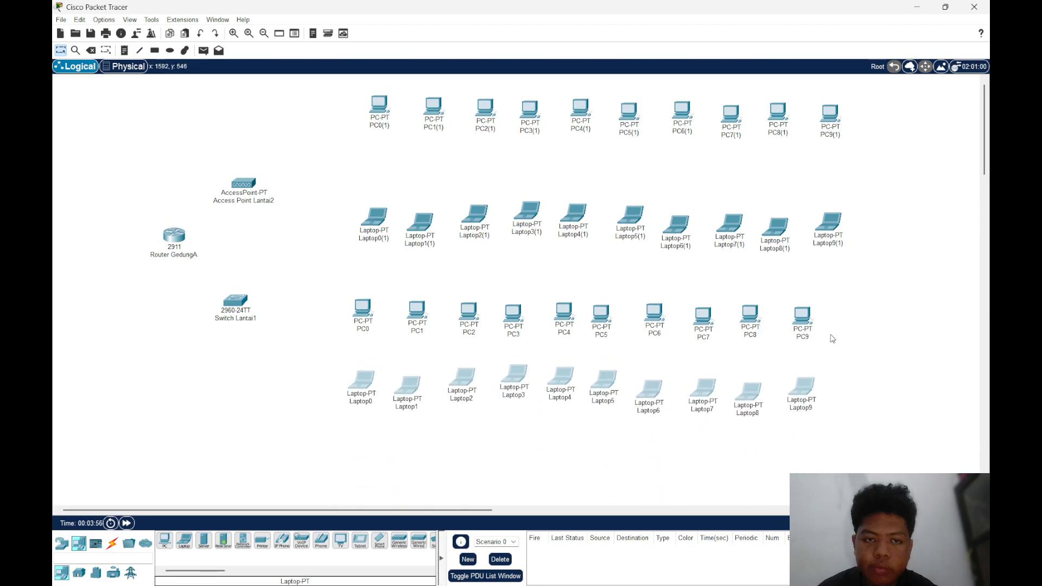
drag(347, 102, 849, 136)
drag(333, 190, 841, 281)
drag(831, 224, 817, 193)
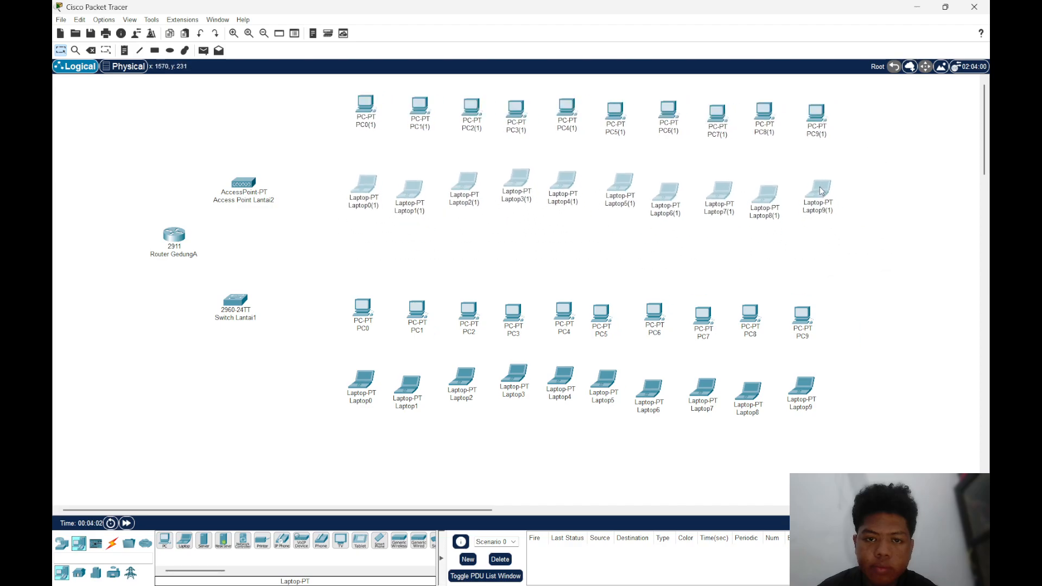
click(889, 201)
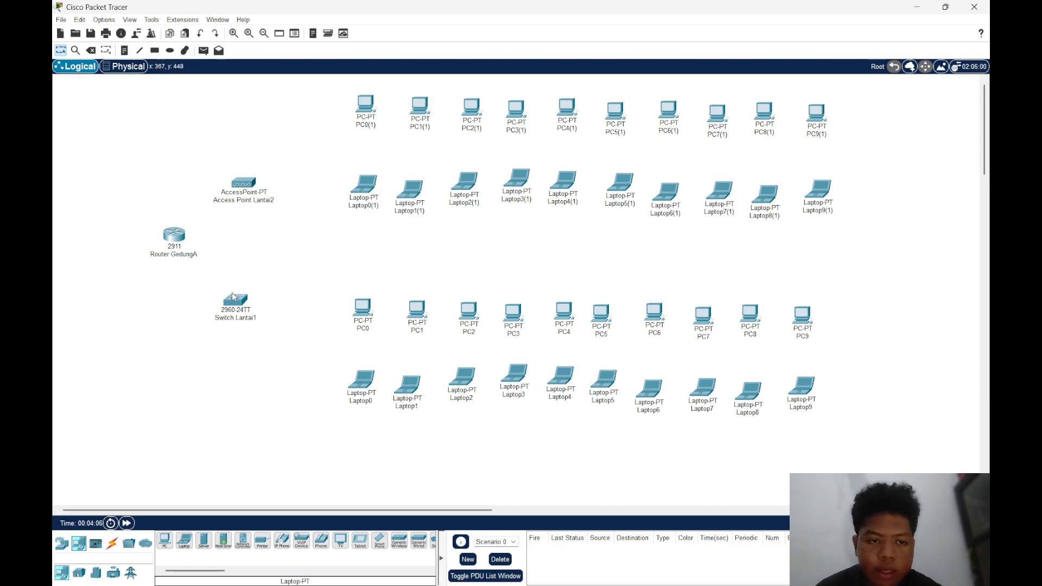
Move Switch Lantai1 and Access Point Lantai2 slightly to the right, lining them up vertically
drag(232, 296, 247, 294)
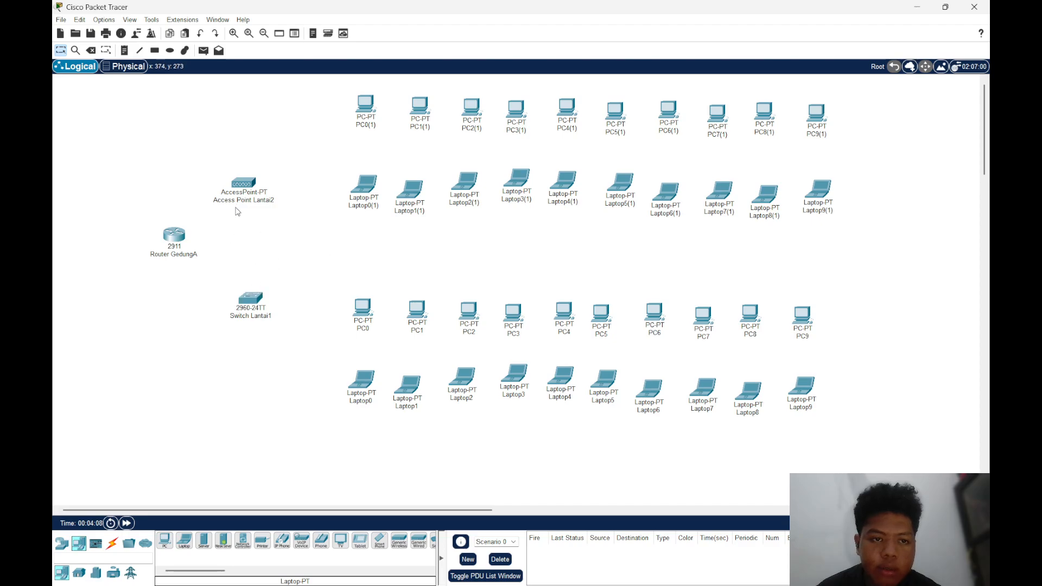
drag(243, 183, 251, 182)
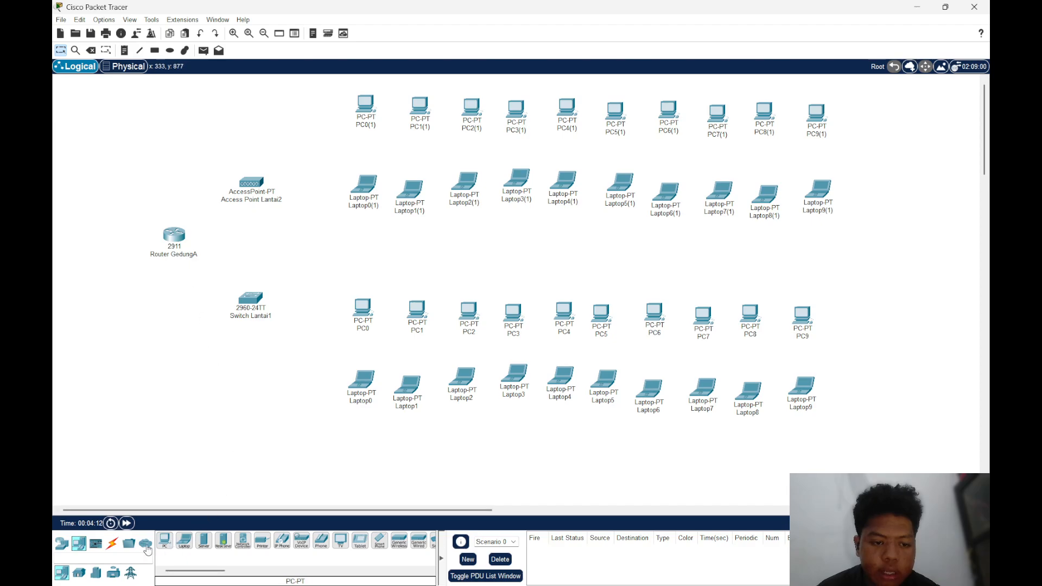
Connect Router GedungA's GigabitEthernet0/1 to Switch Lantai1 with a Copper Straight-Through cable, and shift the switch slightly toward PC0
click(112, 545)
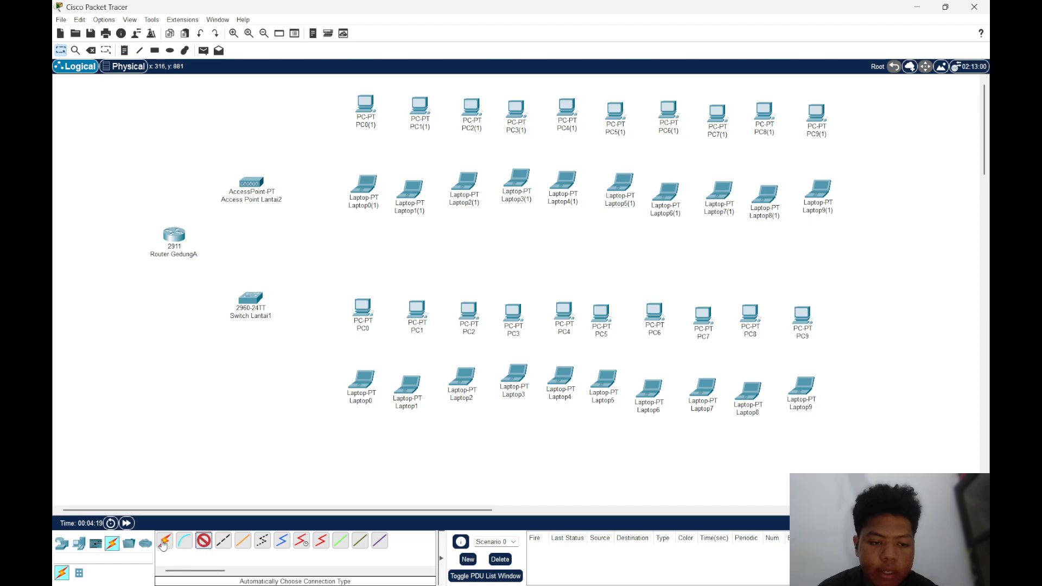
click(203, 542)
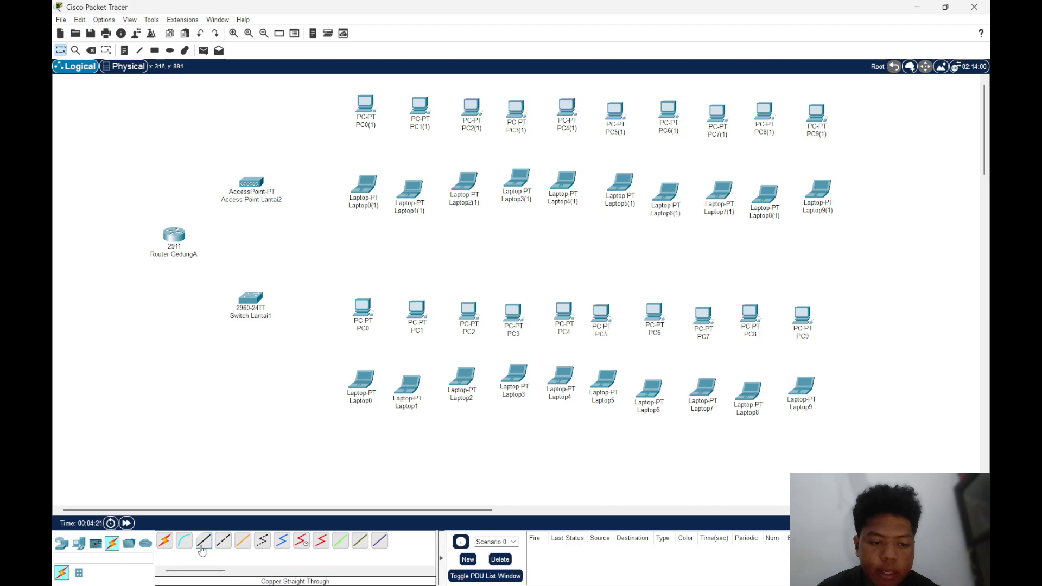
click(179, 241)
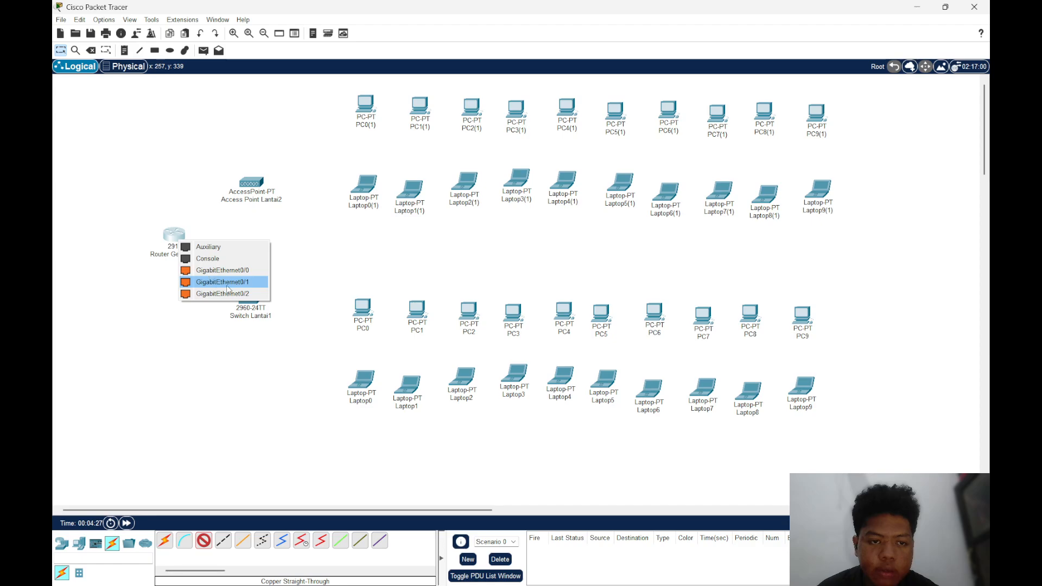
click(228, 282)
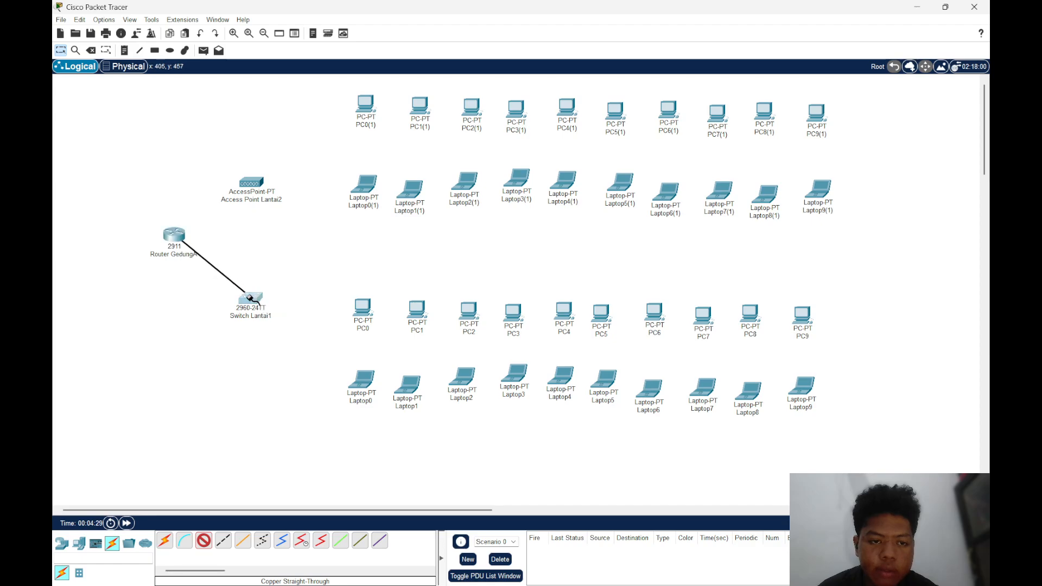
click(250, 300)
click(319, 301)
drag(252, 306, 274, 310)
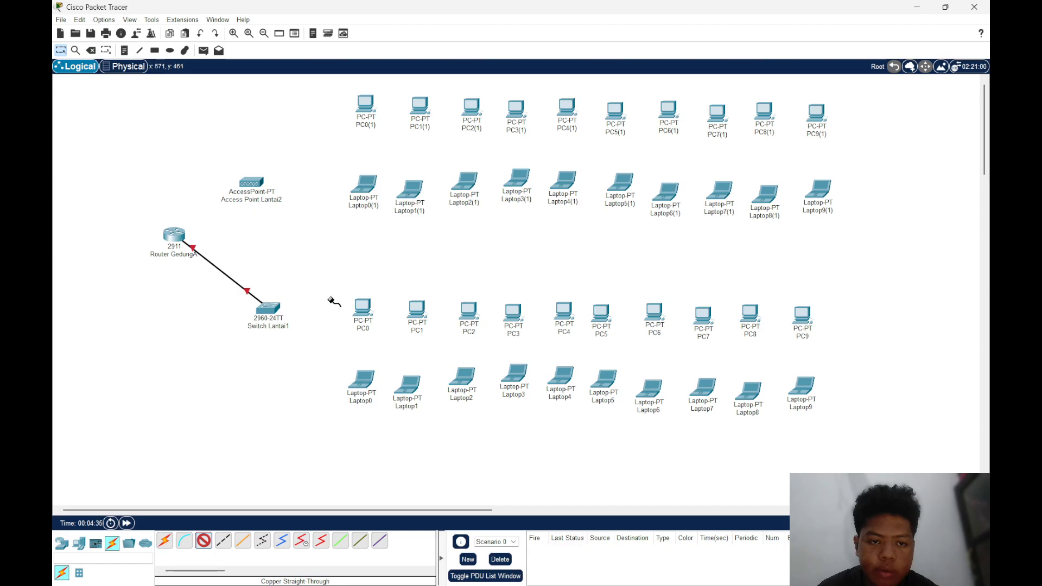
Connect FastEthernet0 of PC0 and PC1 to Switch Lantai1's FastEthernet0/1 and FastEthernet0/2 with Copper Straight-Through cables
click(367, 311)
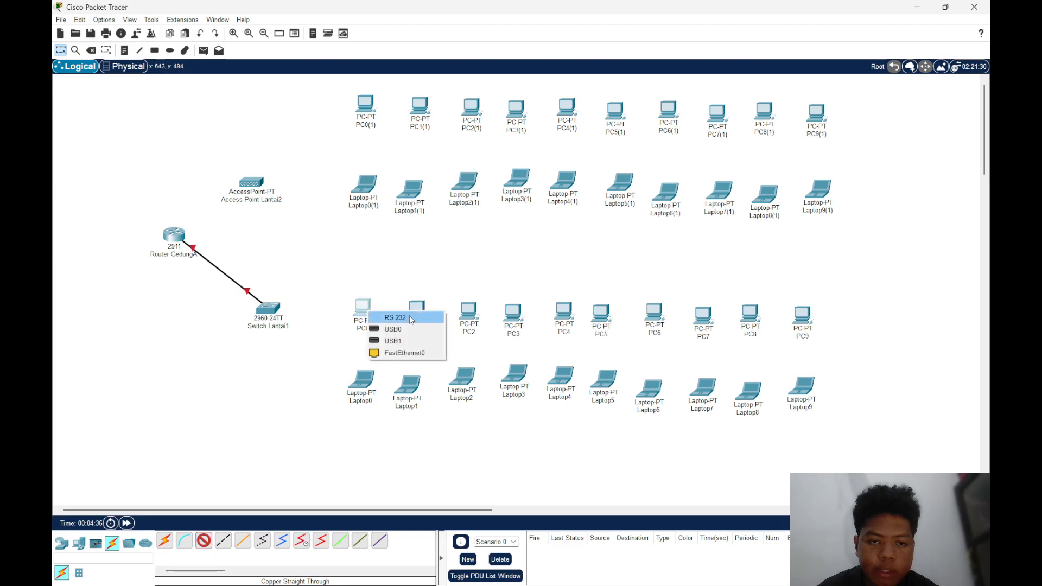
click(408, 354)
click(267, 308)
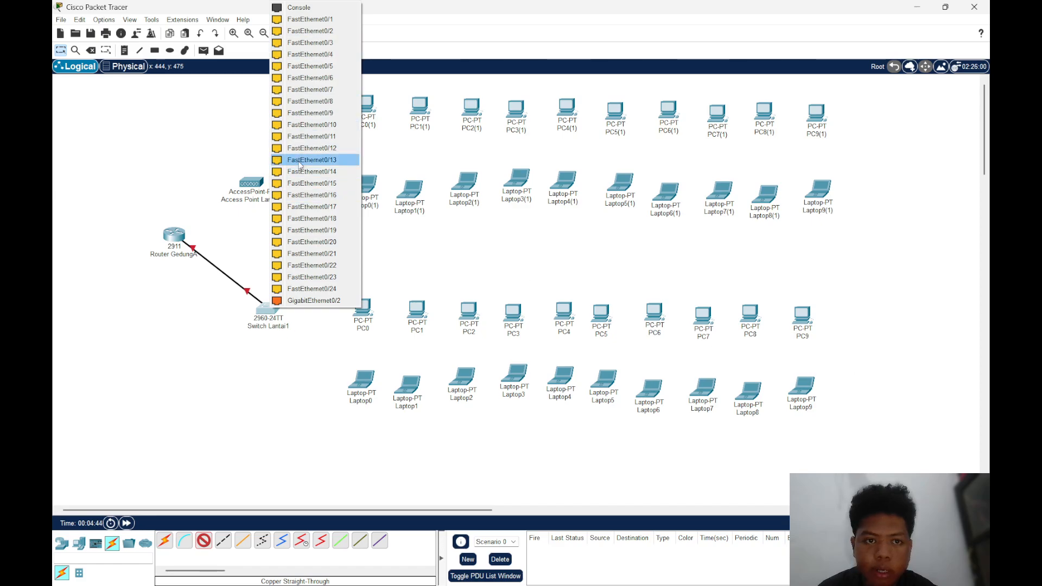
click(309, 19)
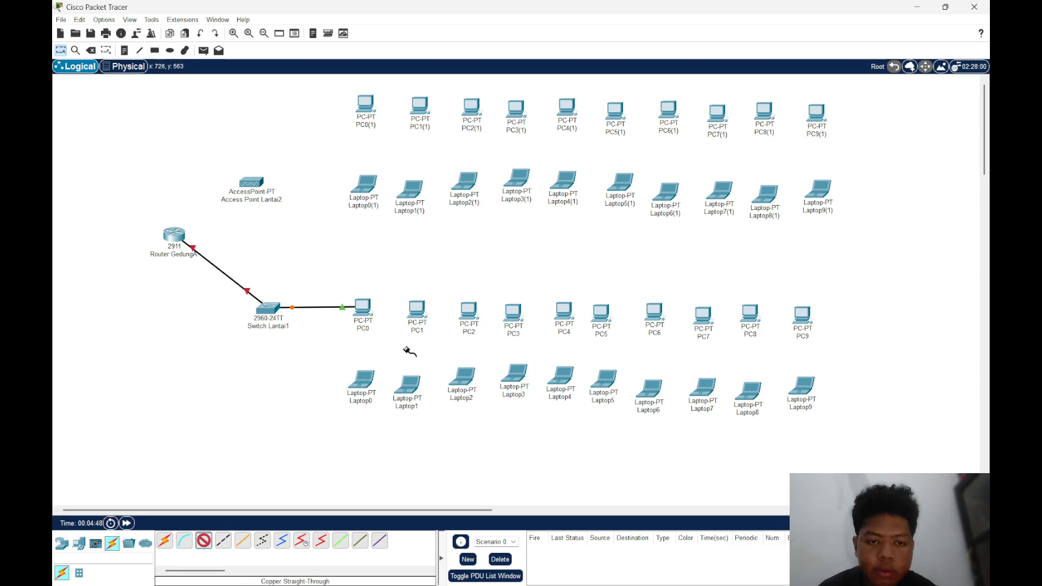
click(424, 312)
click(465, 351)
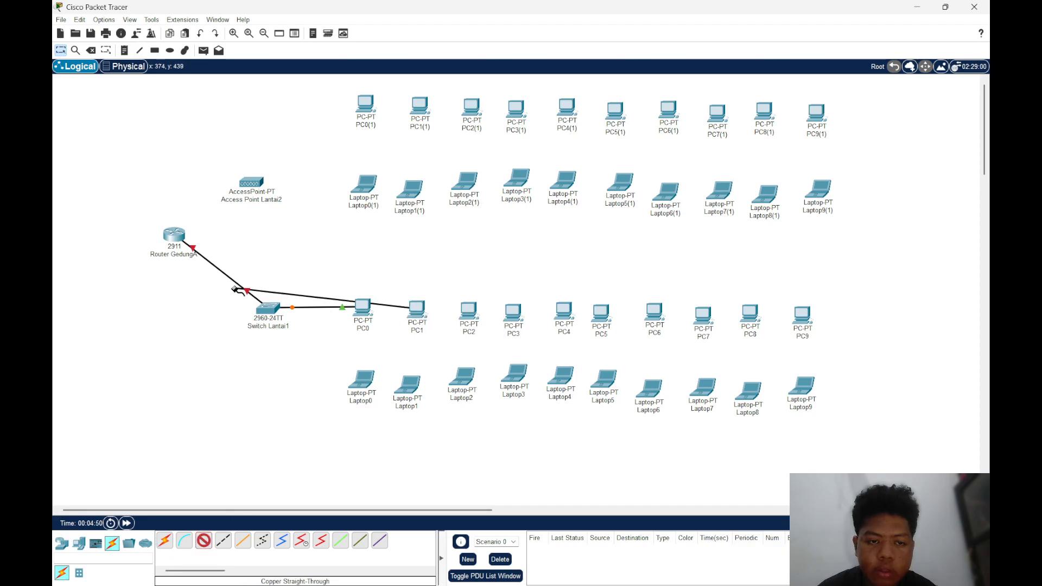
click(262, 307)
click(283, 28)
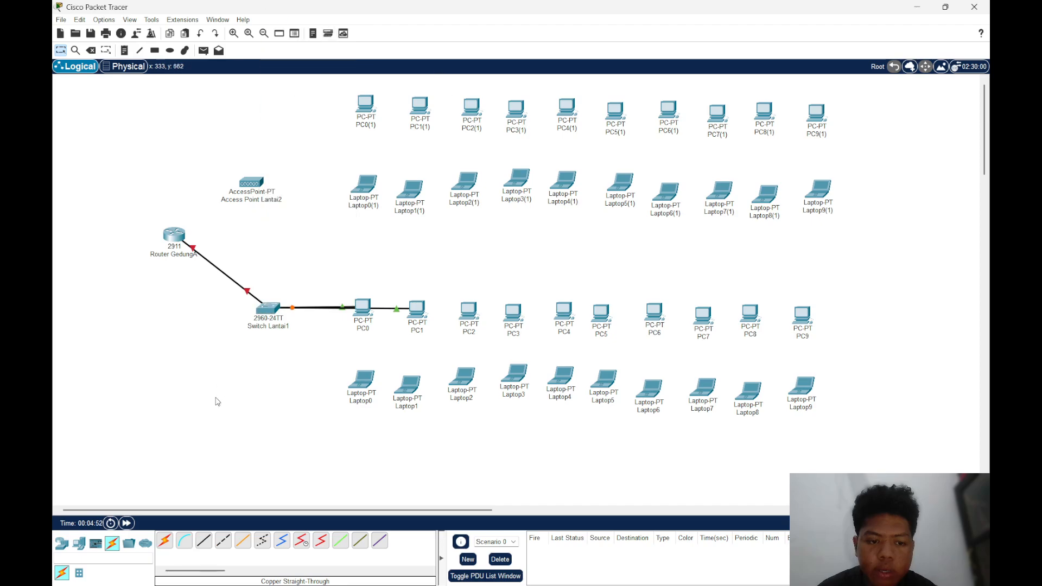
Connect PC2, PC3 and PC4 to Switch Lantai1 using the automatically chosen connection type
click(171, 539)
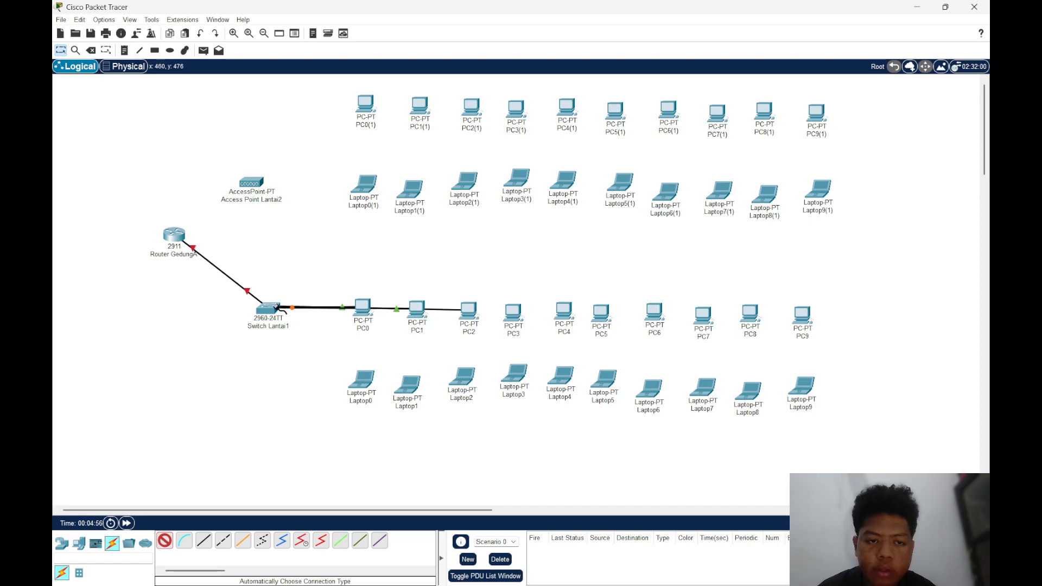
click(278, 308)
click(469, 325)
click(164, 540)
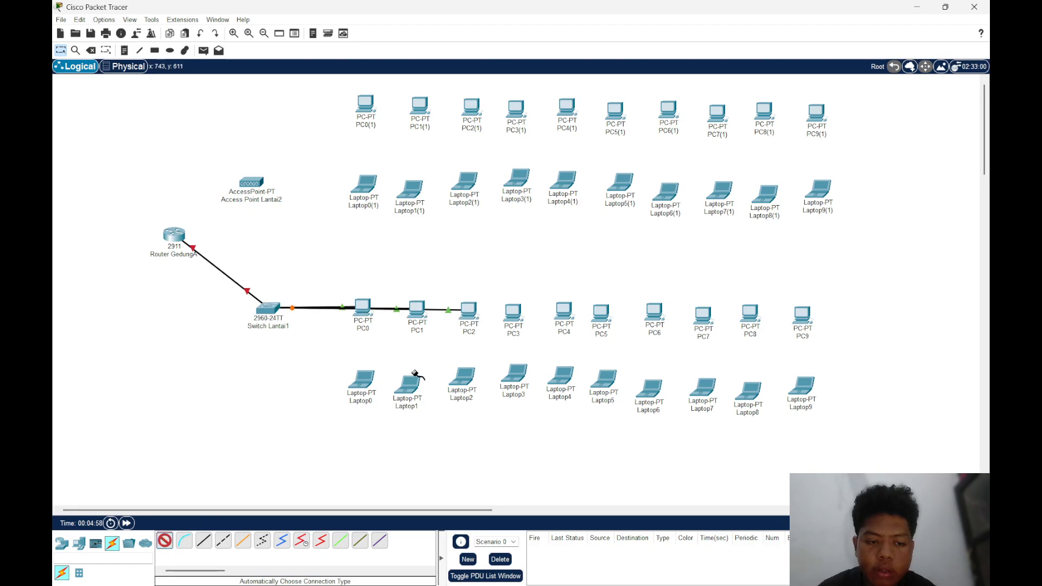
click(507, 317)
click(277, 306)
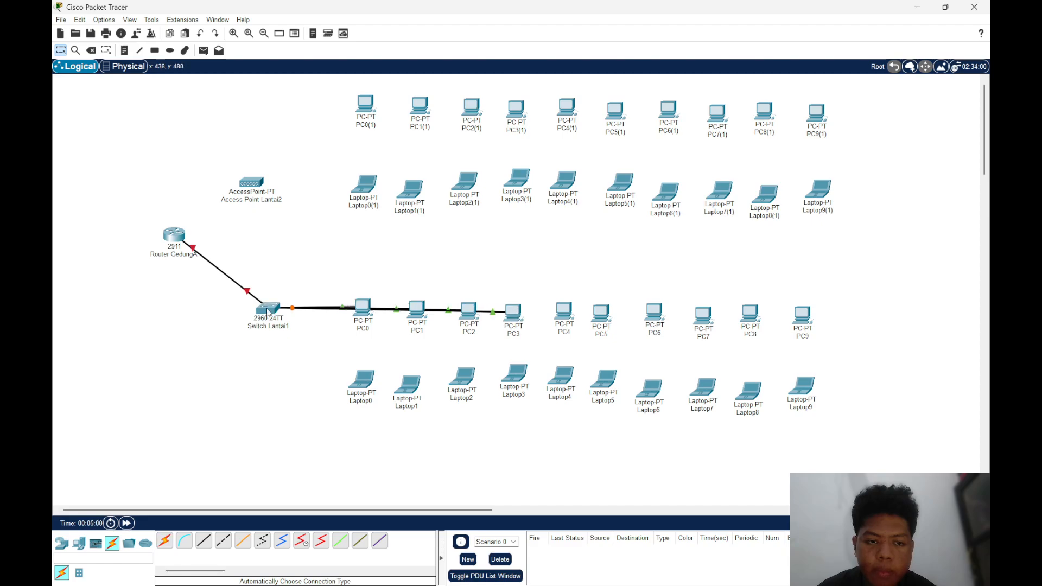
click(562, 316)
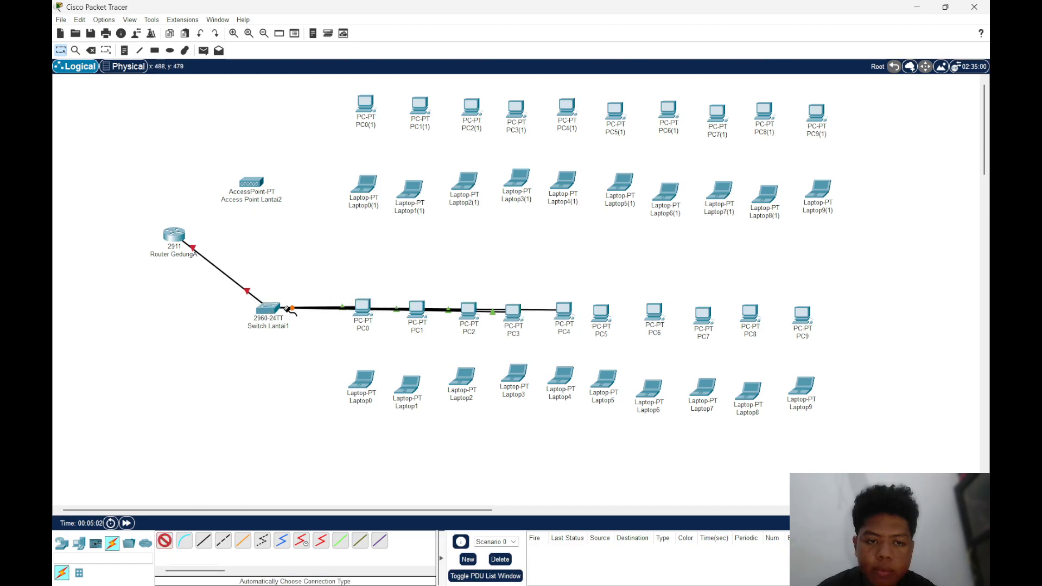
click(274, 307)
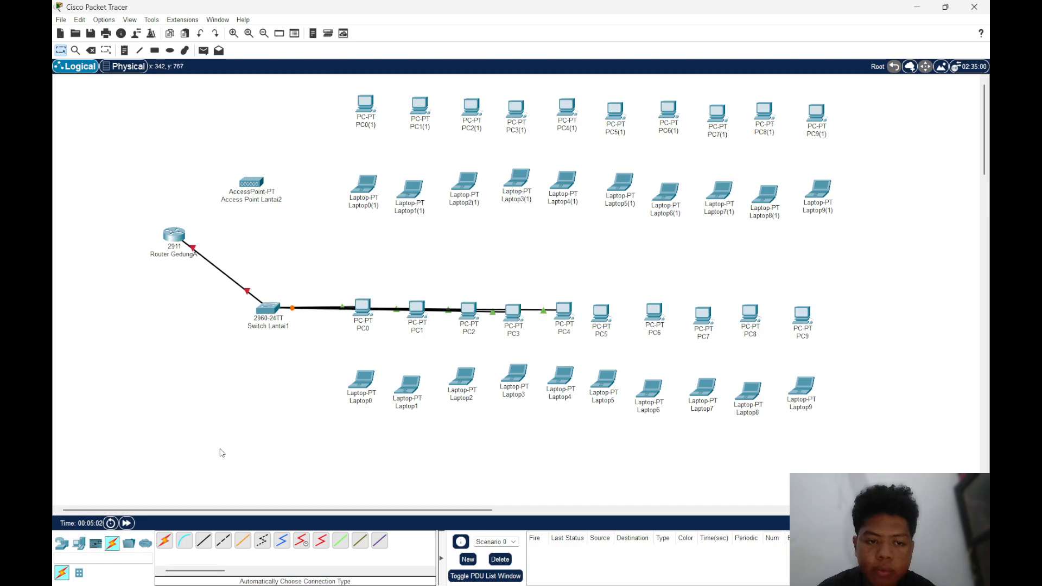
Connect PC5, PC6 and PC7 to Switch Lantai1 using the automatically chosen connection type
click(603, 311)
click(271, 308)
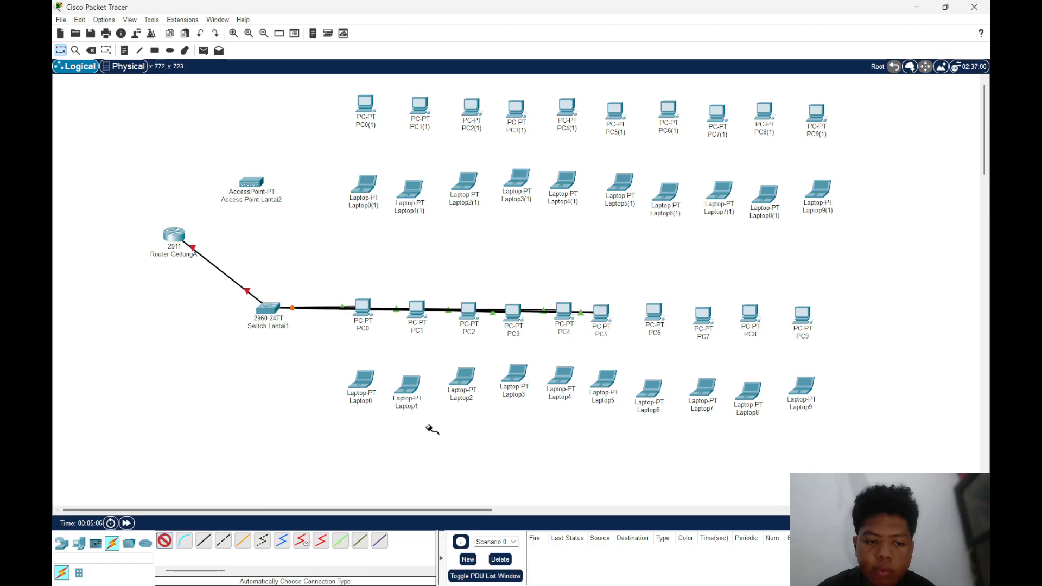
click(642, 314)
click(272, 308)
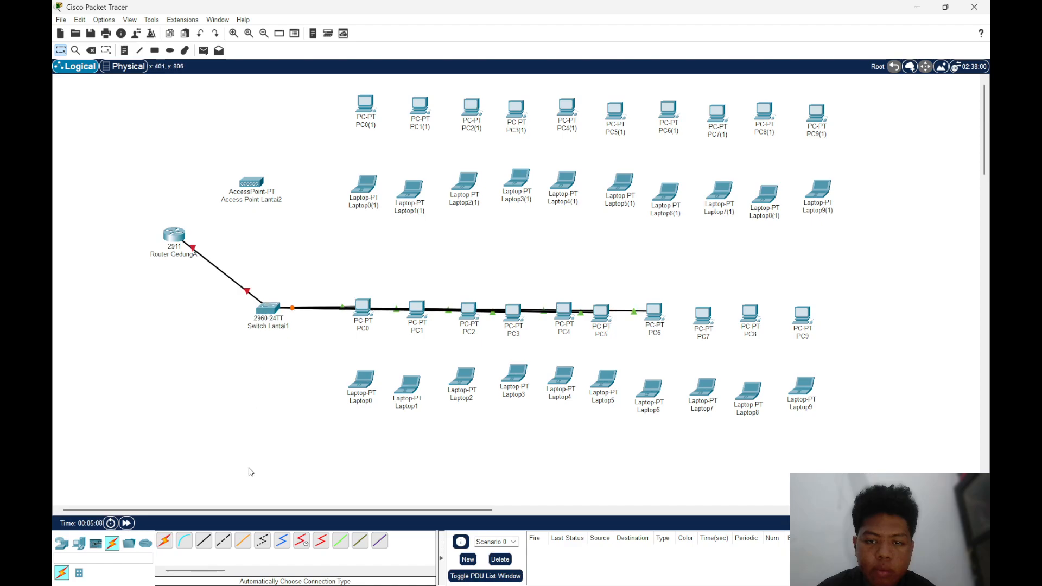
click(160, 540)
click(703, 311)
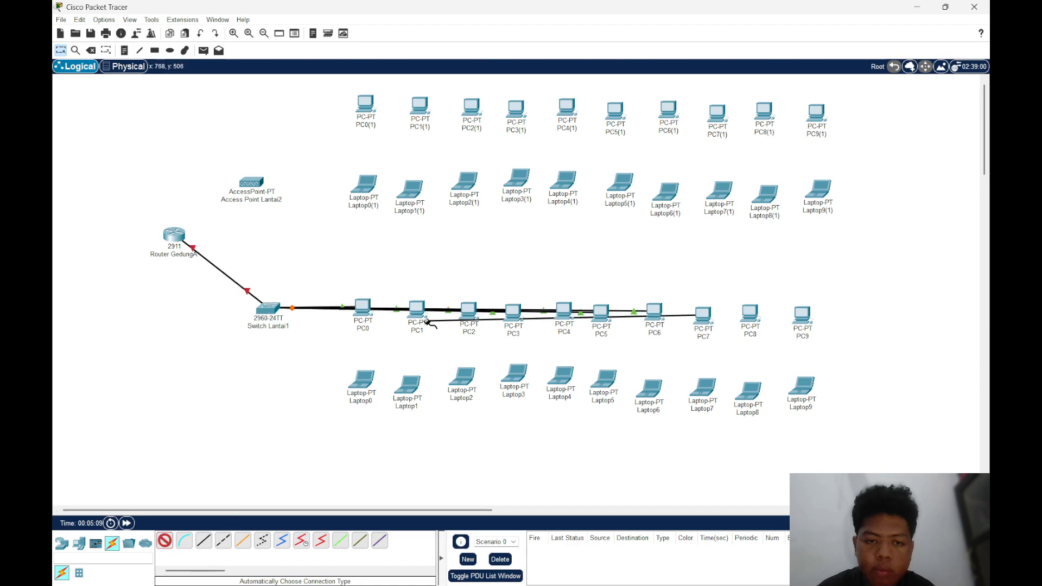
click(270, 310)
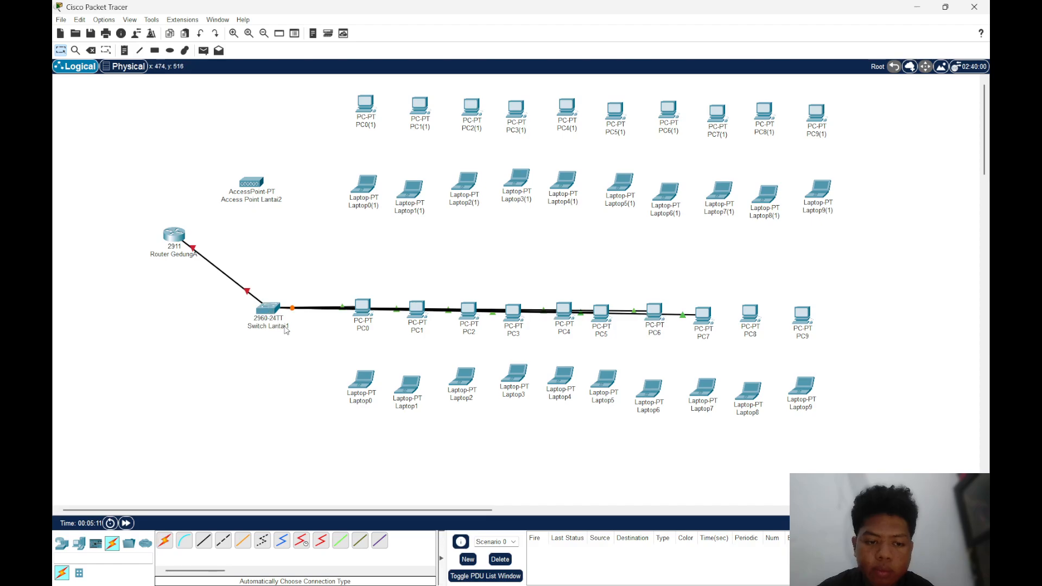
Connect PC8 and PC9 to Switch Lantai1 using the automatically chosen connection type
click(165, 540)
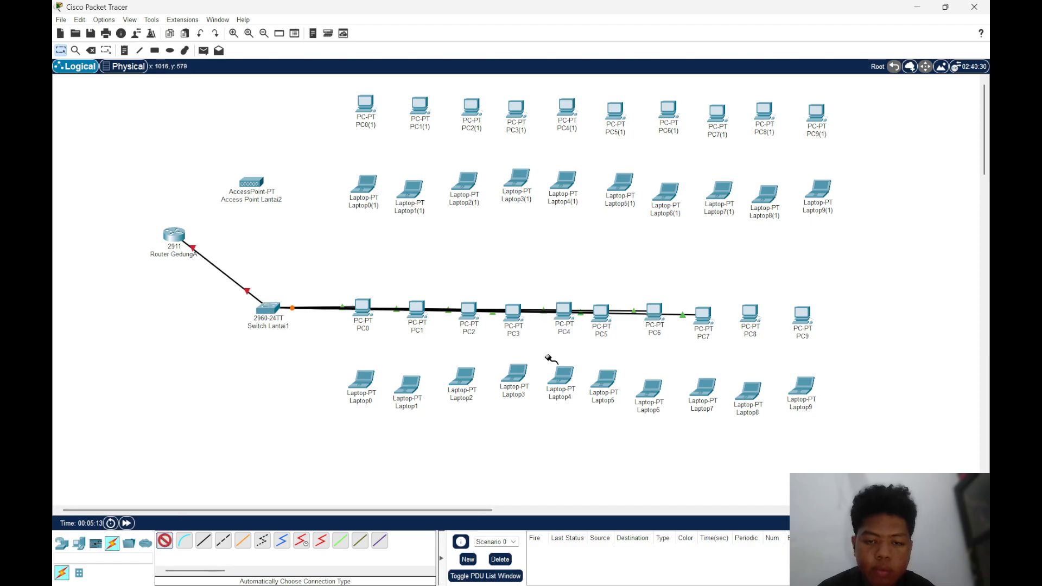
click(751, 310)
click(270, 310)
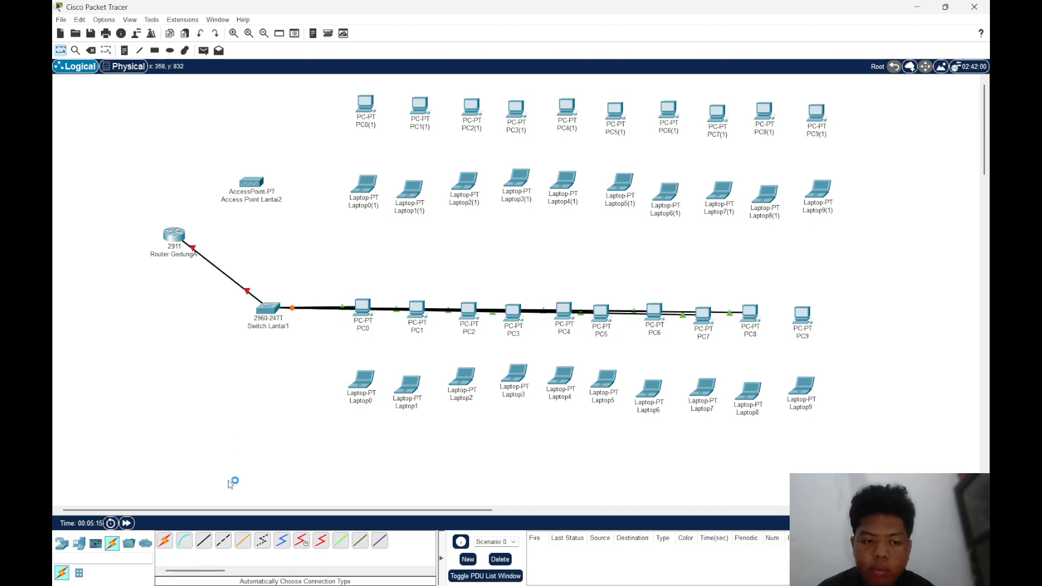
click(800, 313)
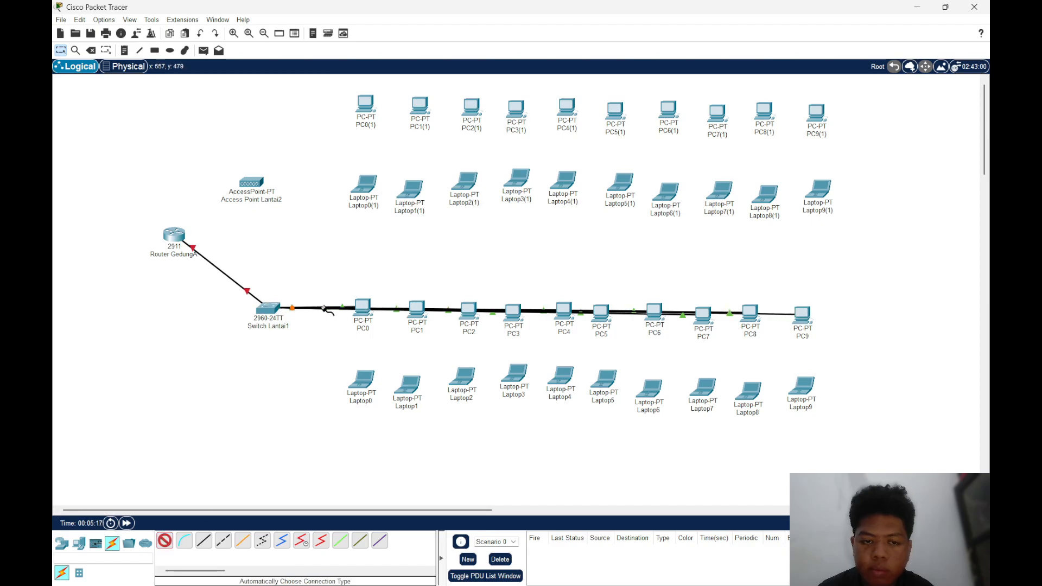
click(269, 308)
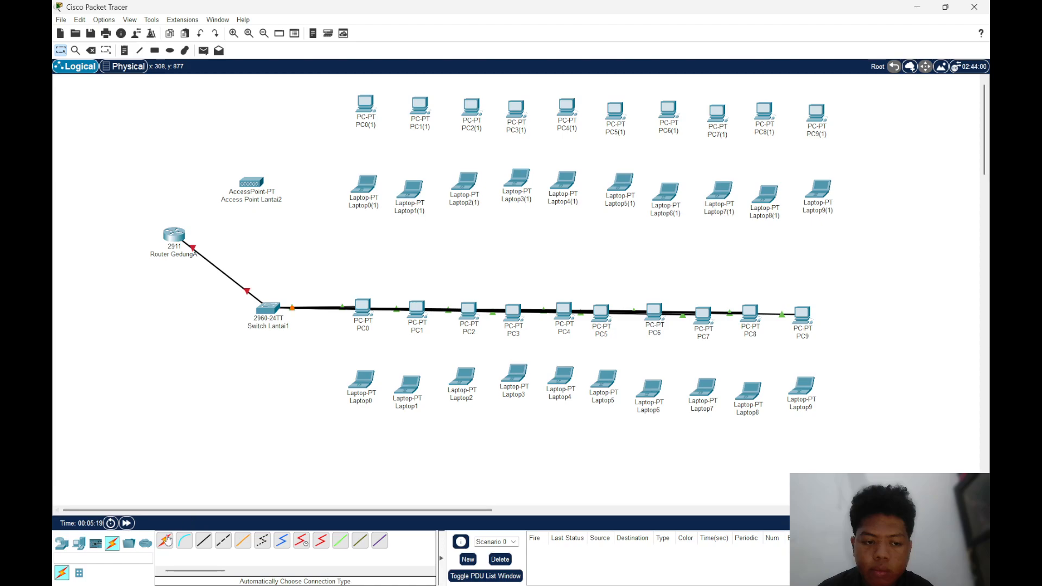
Connect Laptop0's FastEthernet0 to Switch Lantai1's FastEthernet0/13 with a Copper Straight-Through cable
click(368, 374)
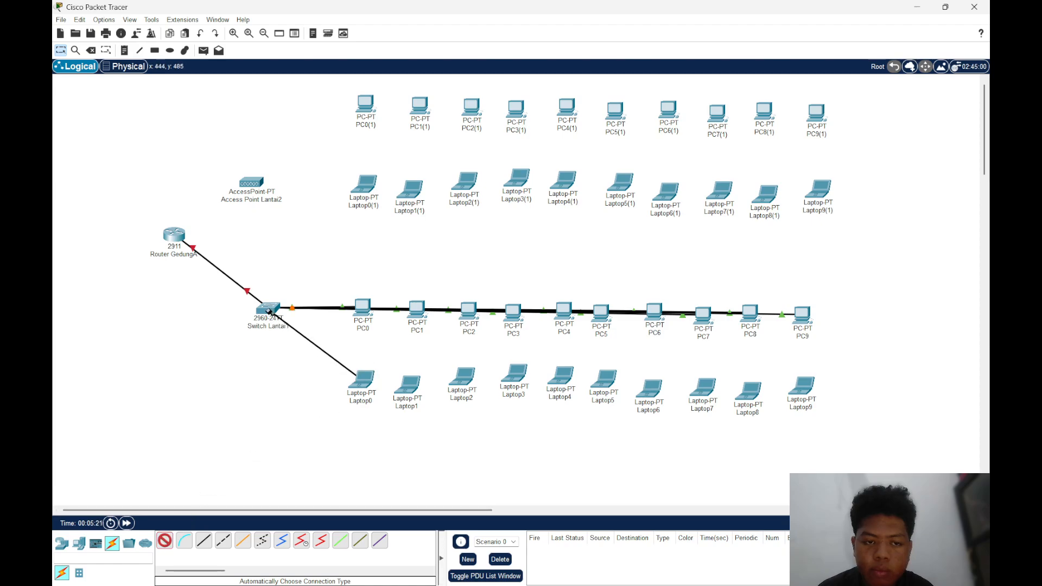
click(167, 540)
click(201, 539)
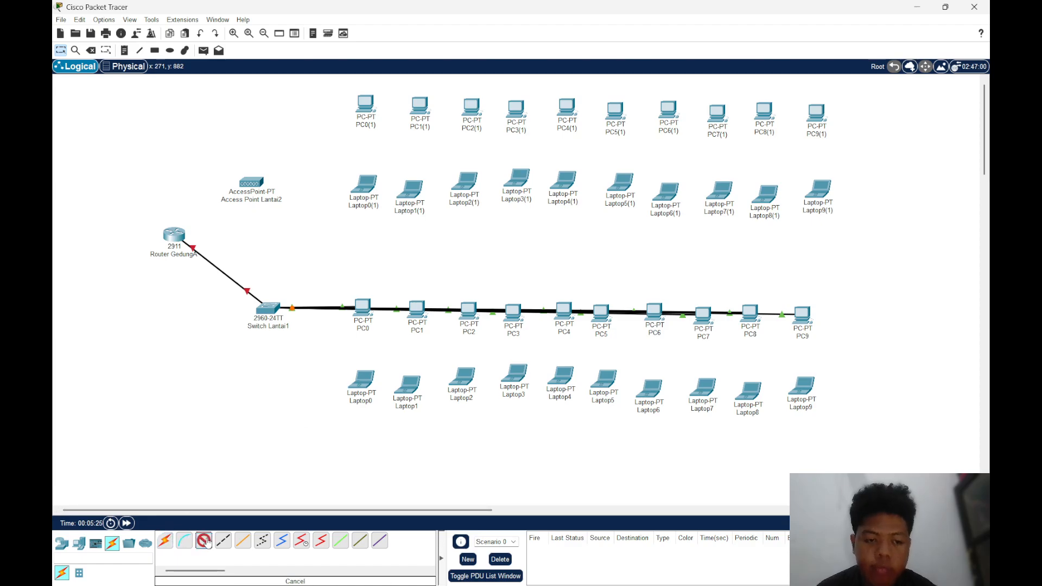
click(367, 378)
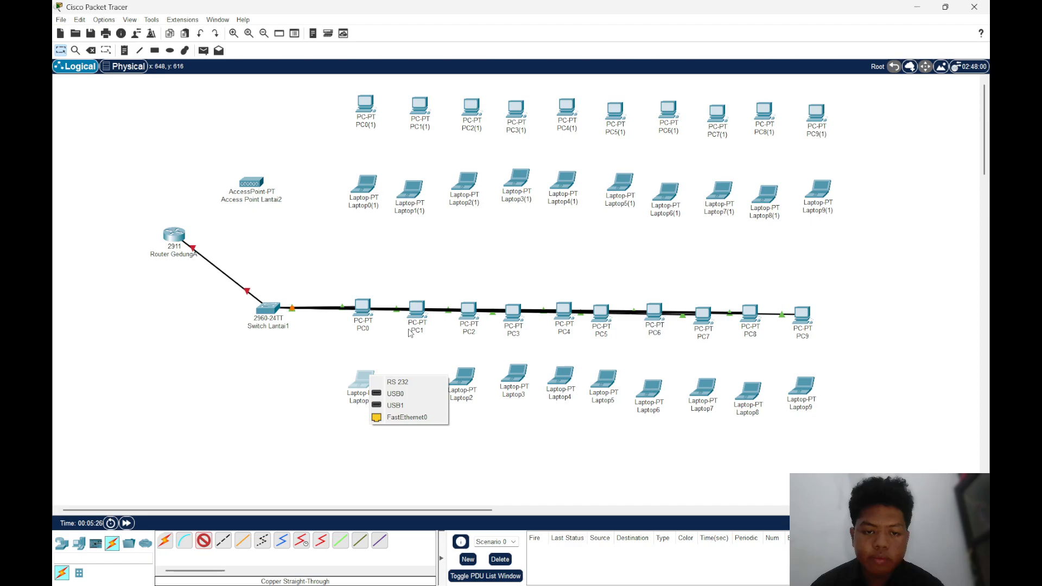
click(407, 417)
click(267, 308)
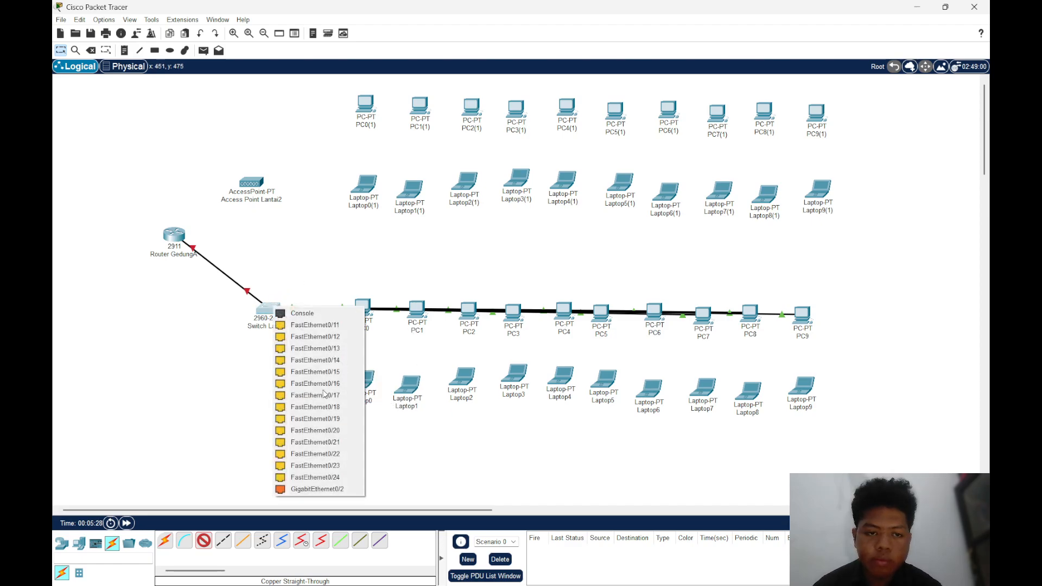
click(329, 348)
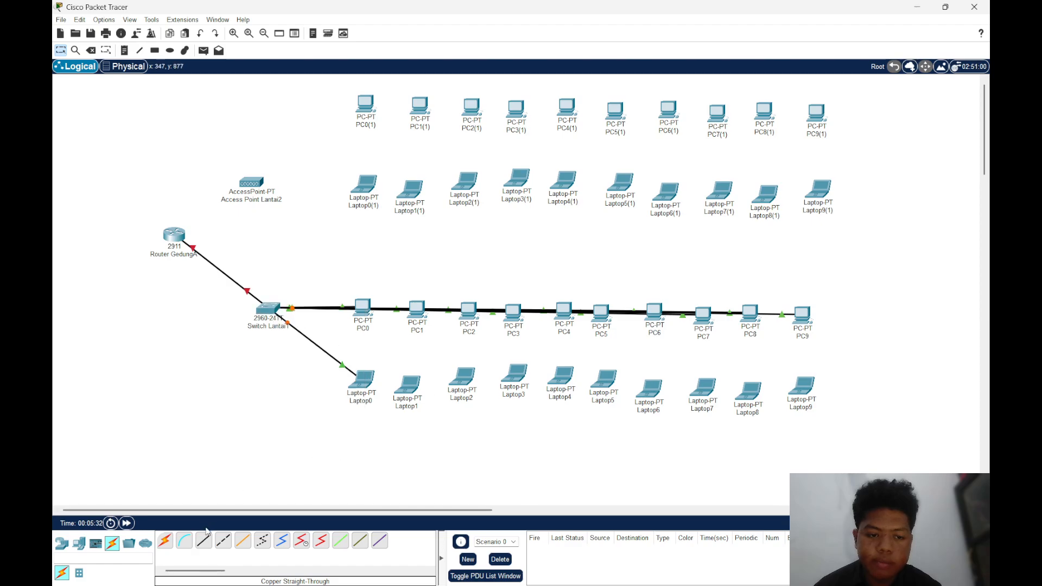
Connect Laptop1's FastEthernet0 to Switch Lantai1's FastEthernet0/14 with a Copper Straight-Through cable
click(408, 385)
click(466, 425)
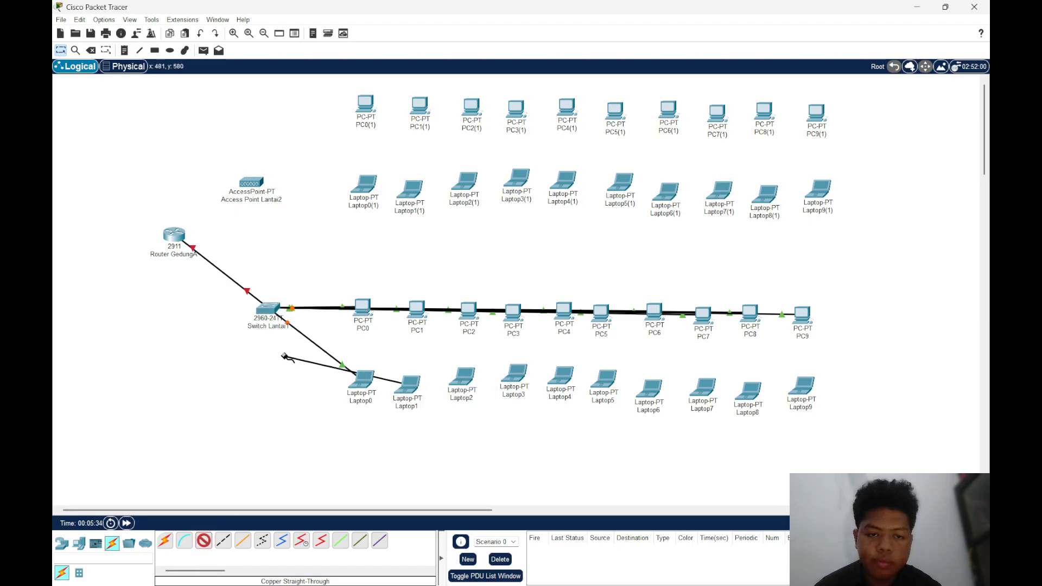
click(255, 307)
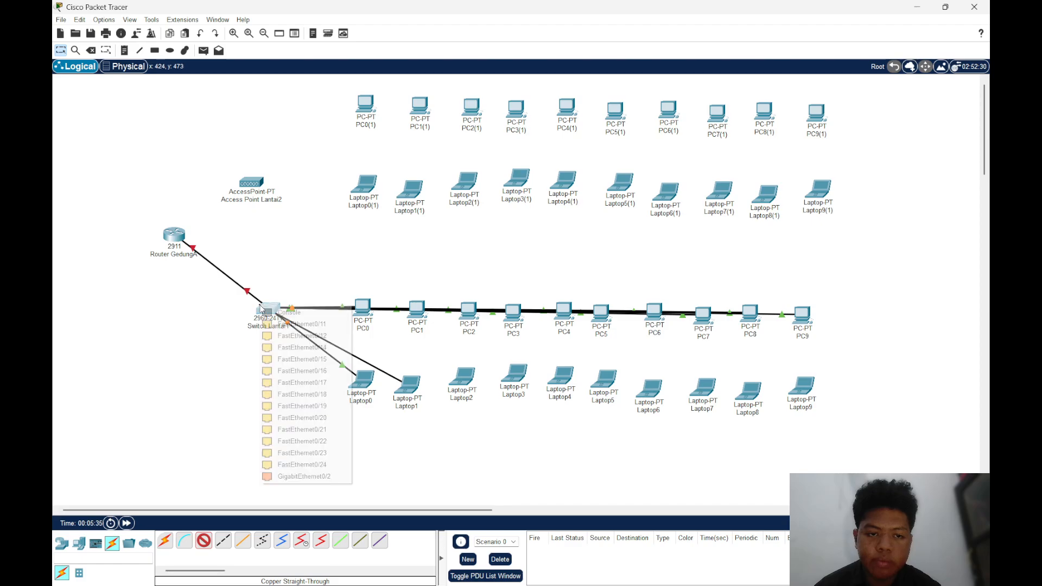
click(330, 348)
Connect Switch Lantai1's FastEthernet0/15 to Laptop2's FastEthernet0 with a Copper Straight-Through cable
click(164, 541)
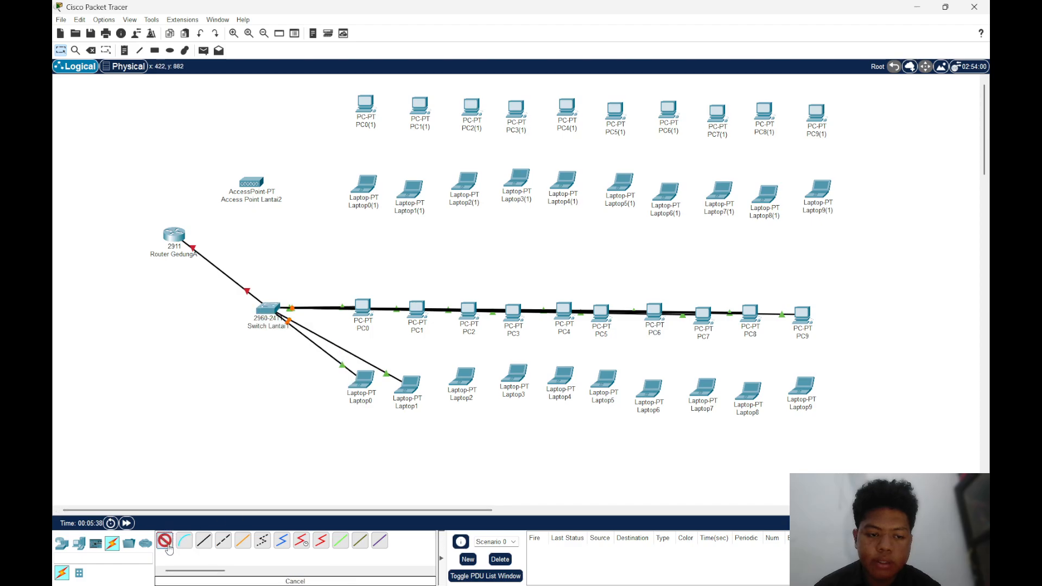
click(204, 540)
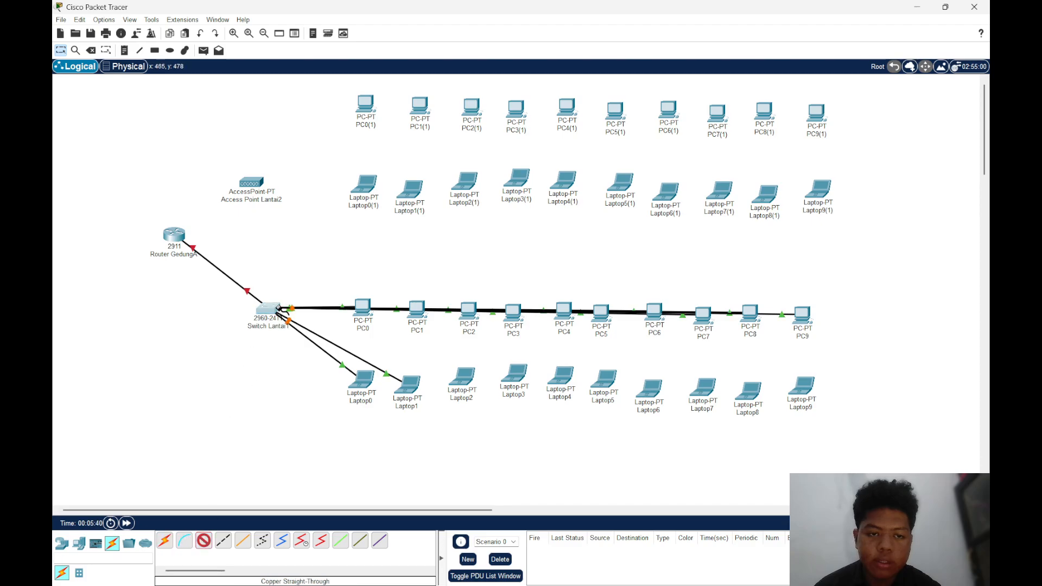
click(278, 309)
click(326, 350)
click(454, 378)
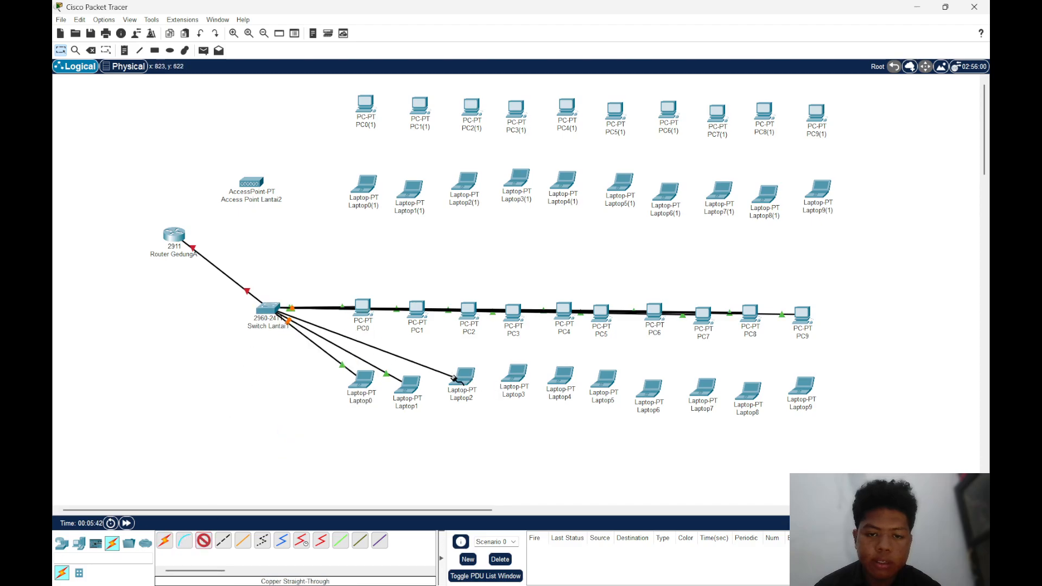
click(462, 374)
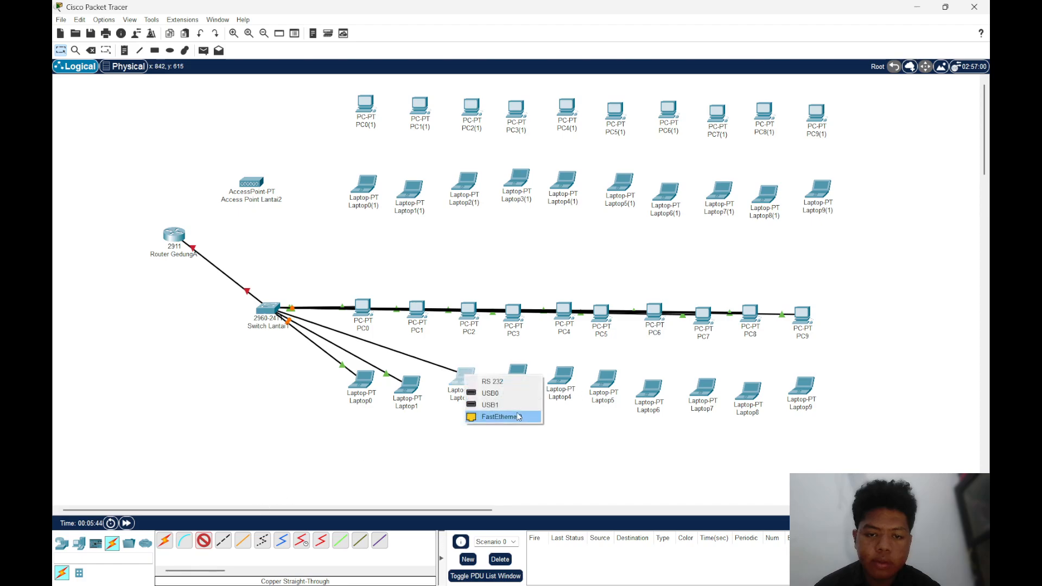
click(494, 417)
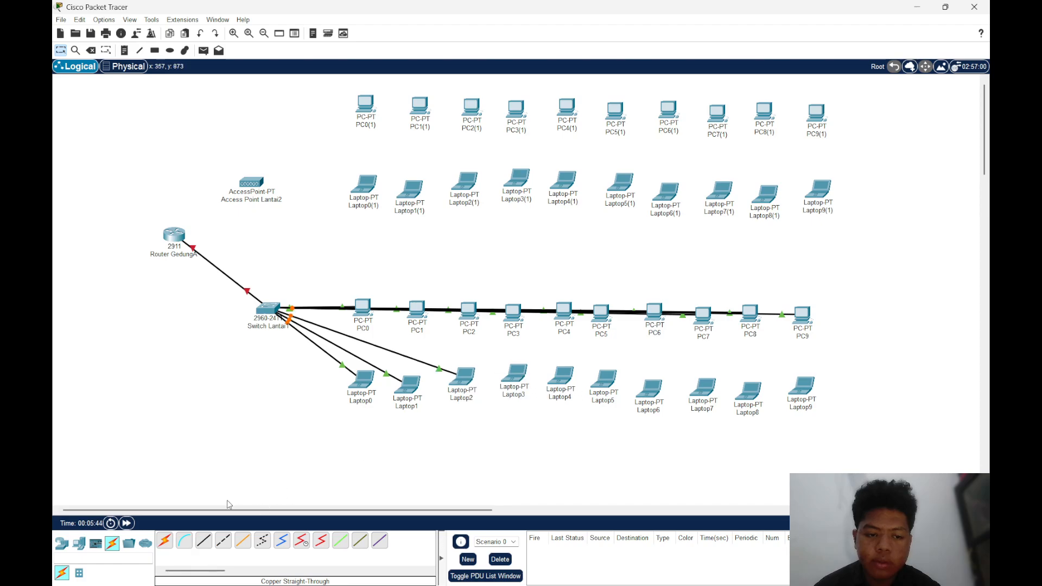
Run Copper Straight-Through cables from free FastEthernet ports of Switch Lantai1 to FastEthernet0 on Laptop3 and Laptop4
click(267, 305)
click(334, 340)
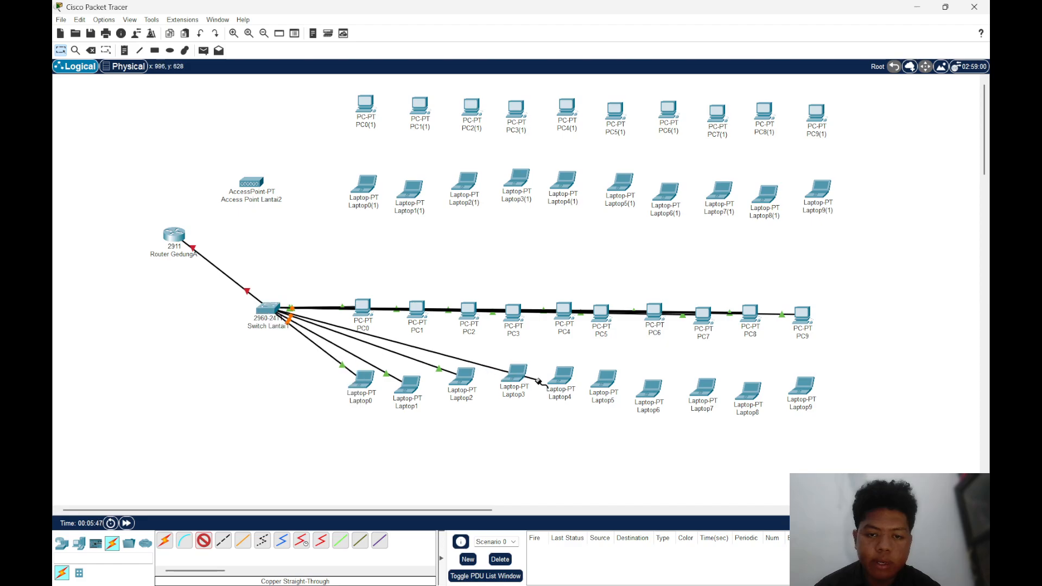
click(516, 372)
click(549, 414)
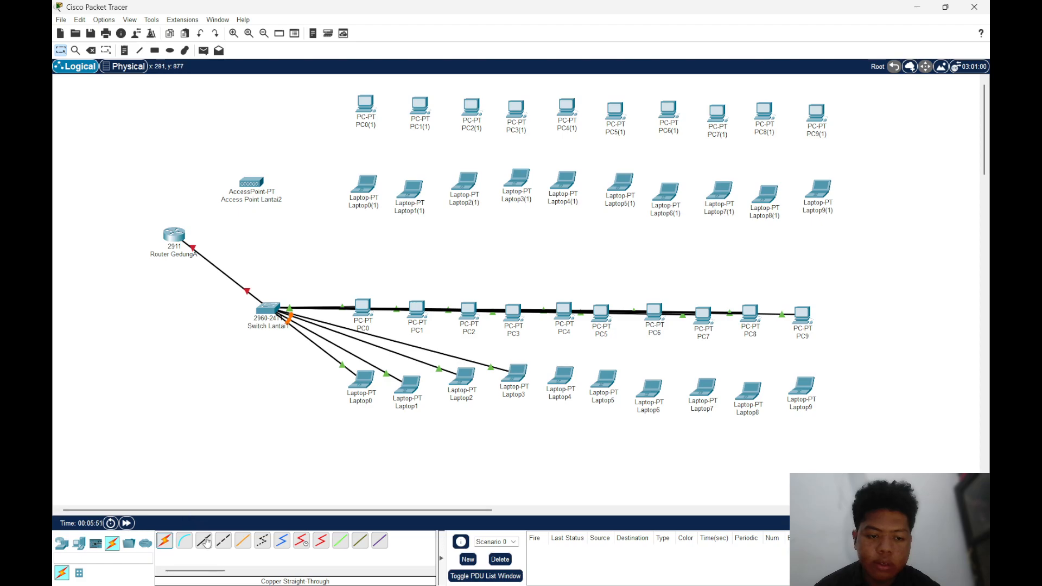
click(260, 307)
click(304, 359)
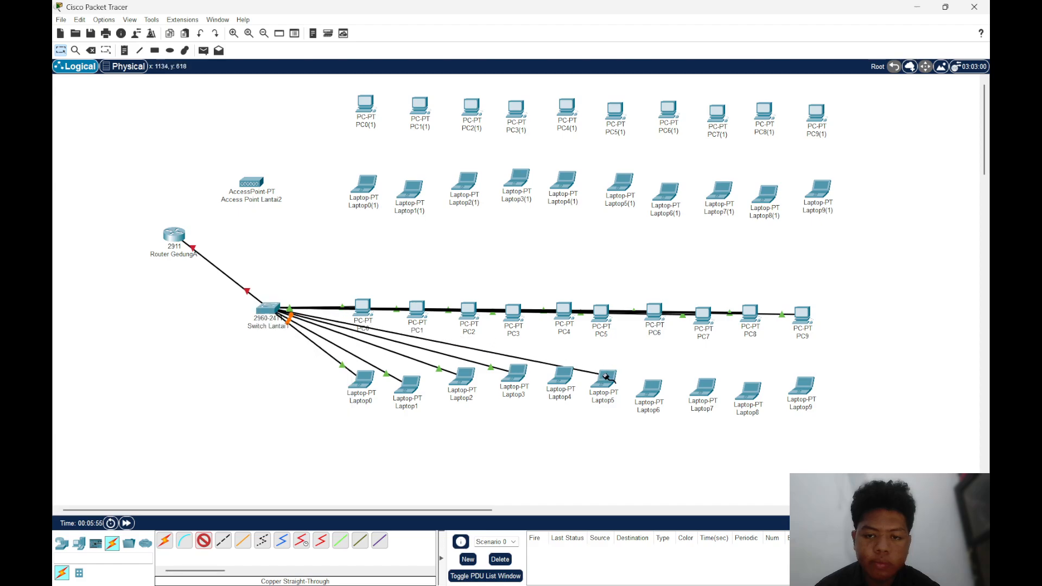
click(562, 374)
click(591, 421)
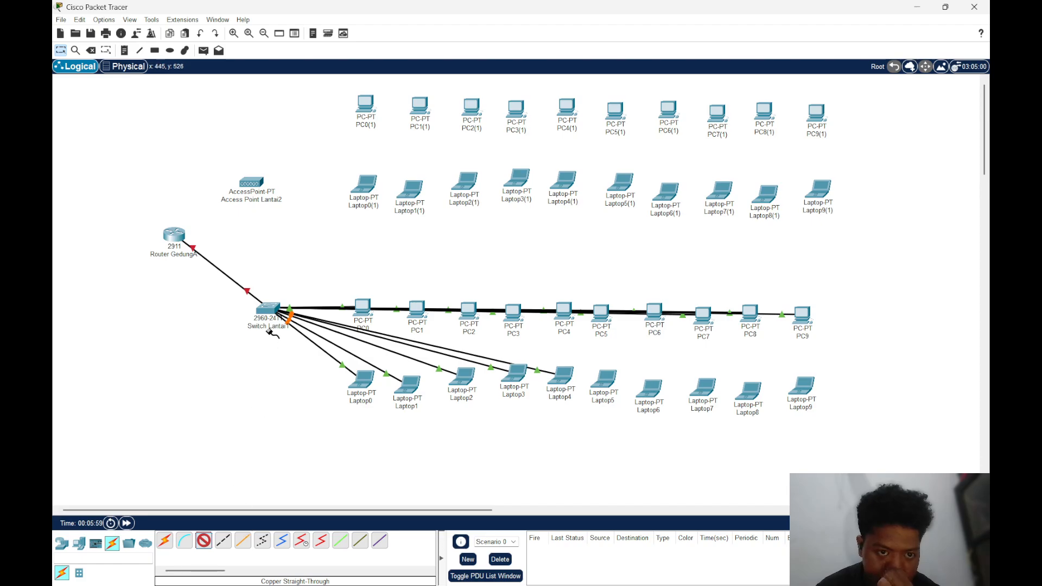
Run a Copper Straight-Through cable from a free FastEthernet port of Switch Lantai1 to Laptop5's FastEthernet0
click(268, 307)
click(305, 352)
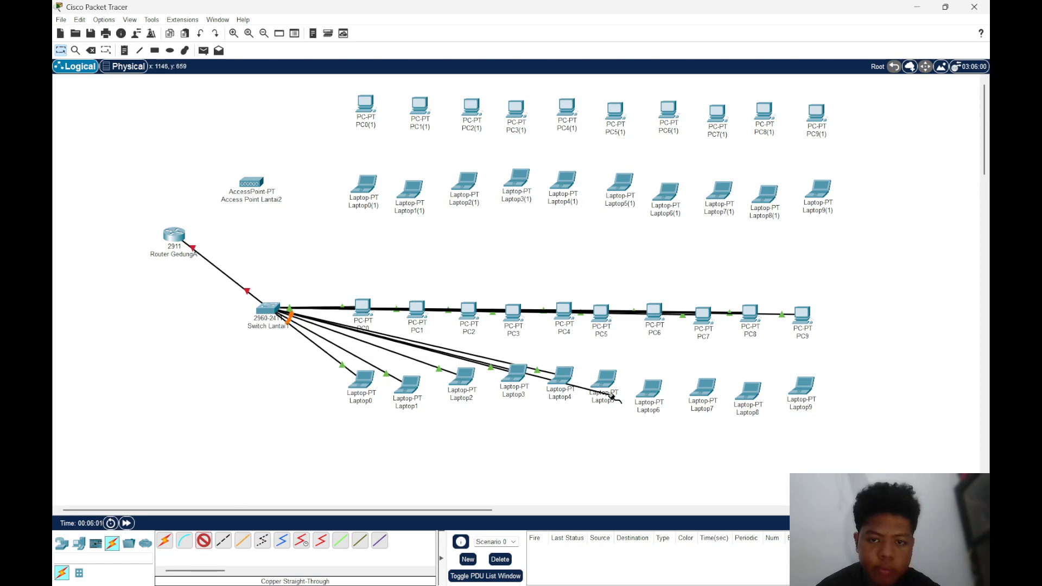
click(605, 380)
click(635, 428)
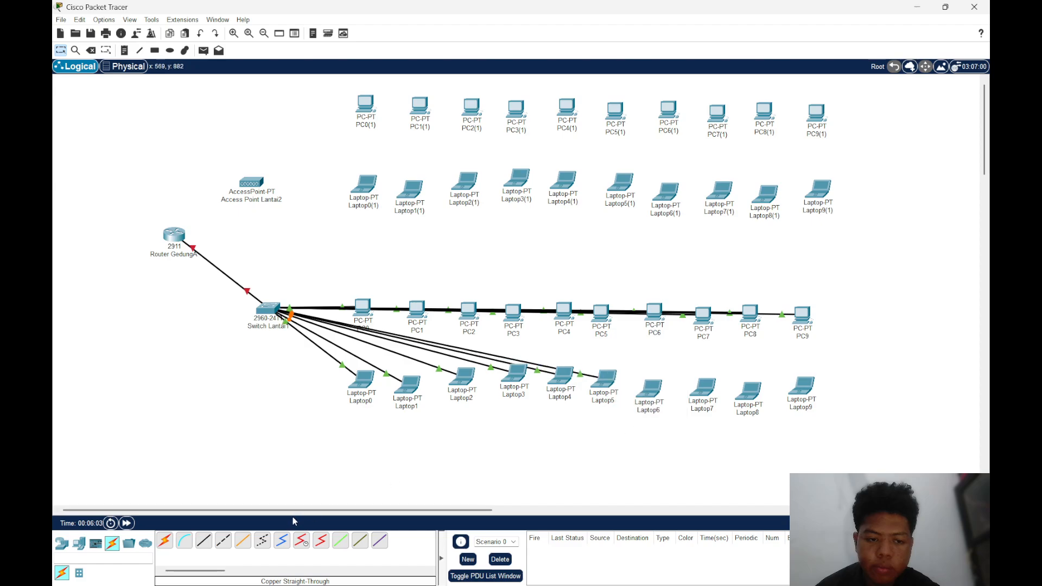
Run Copper Straight-Through cables from Switch Lantai1's FastEthernet0/19 and FastEthernet0/20 to FastEthernet0 on Laptop6 and Laptop7
click(267, 305)
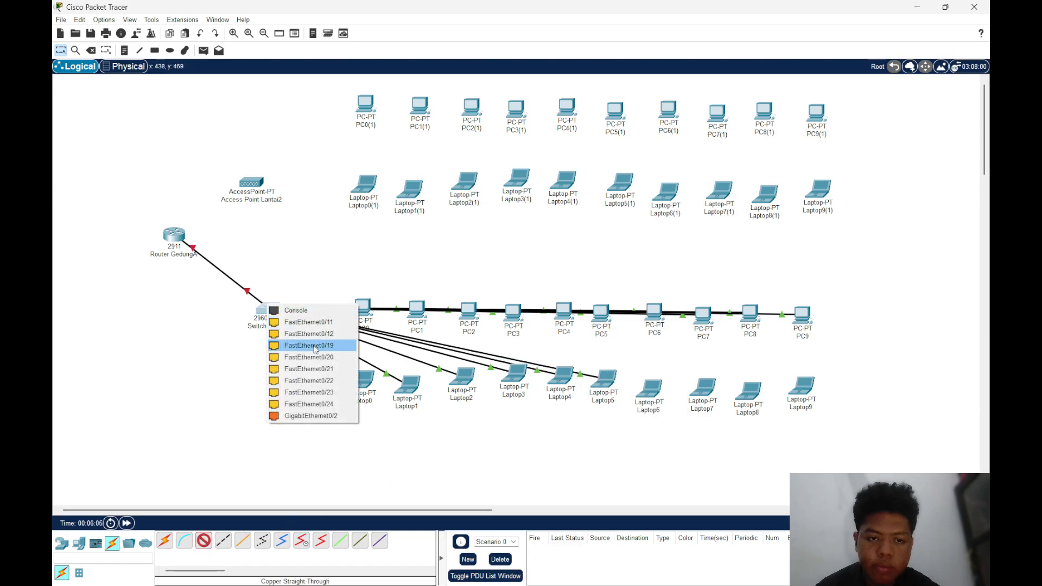
click(318, 349)
click(654, 390)
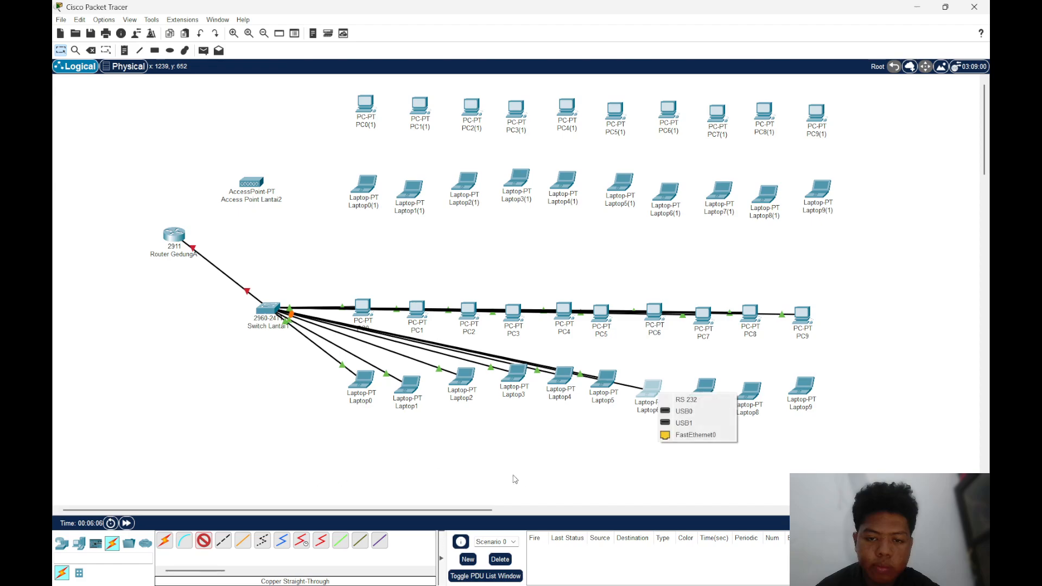
click(681, 438)
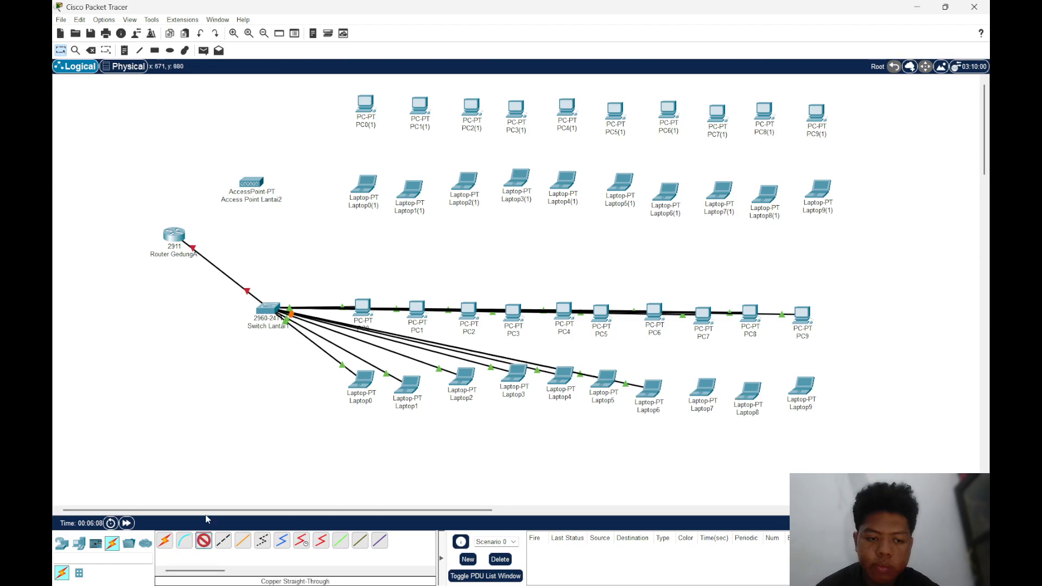
click(273, 323)
click(339, 358)
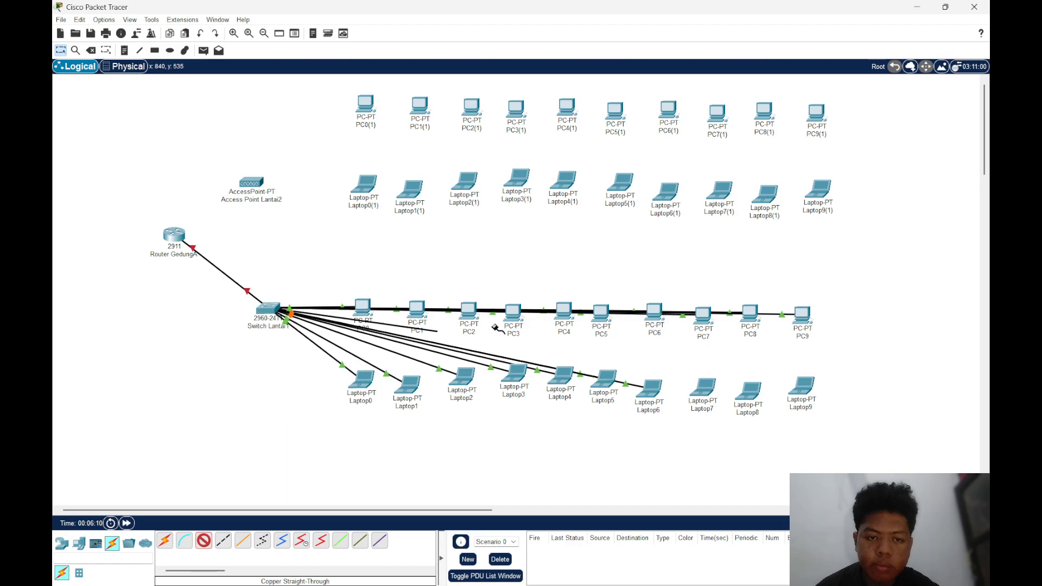
click(707, 388)
click(727, 433)
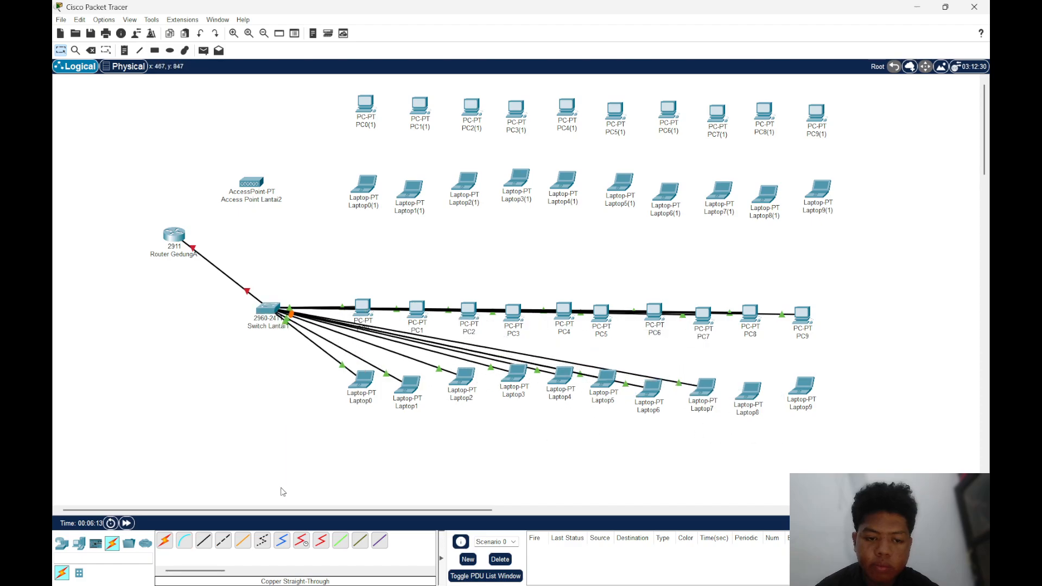
Connect Switch Lantai1's FastEthernet0/21 to Laptop8's FastEthernet0 with a Copper Straight-Through cable
click(222, 540)
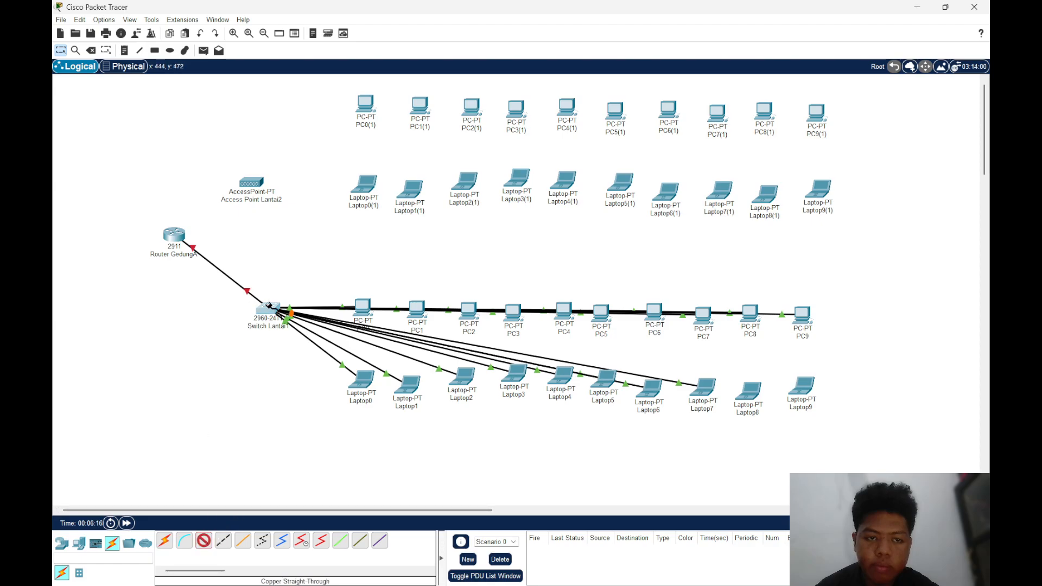
click(265, 308)
click(329, 361)
click(748, 392)
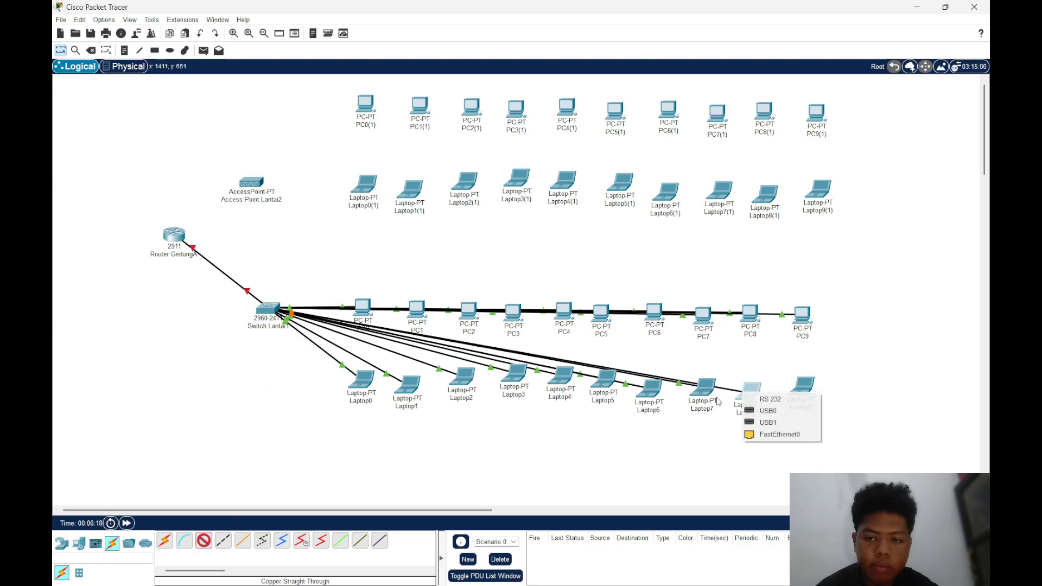
click(770, 434)
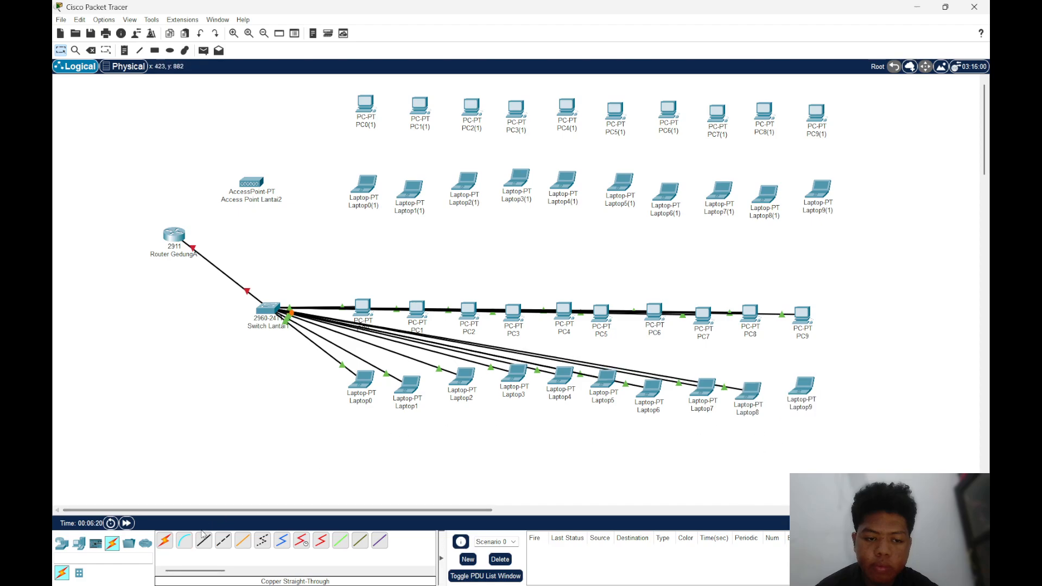
click(256, 316)
click(331, 389)
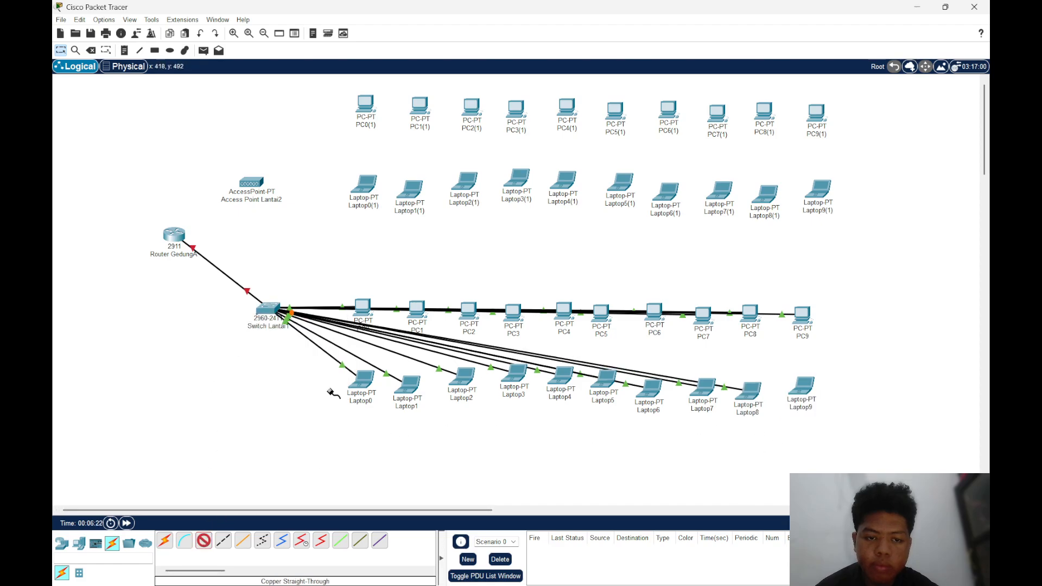
click(200, 544)
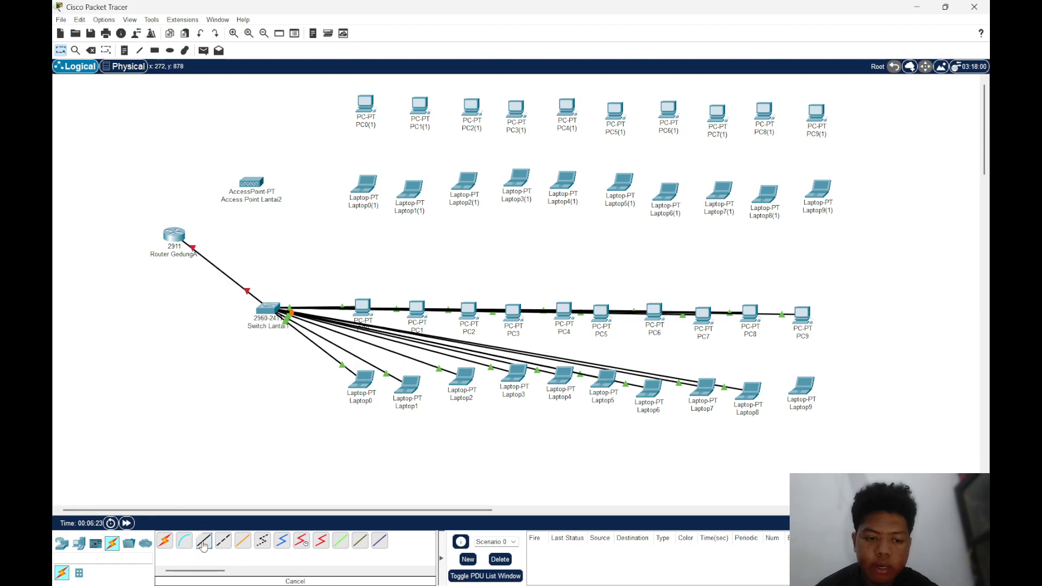
Connect Switch Lantai1's FastEthernet0/22 to Laptop9's FastEthernet0 with a Copper Straight-Through cable
click(202, 543)
click(268, 309)
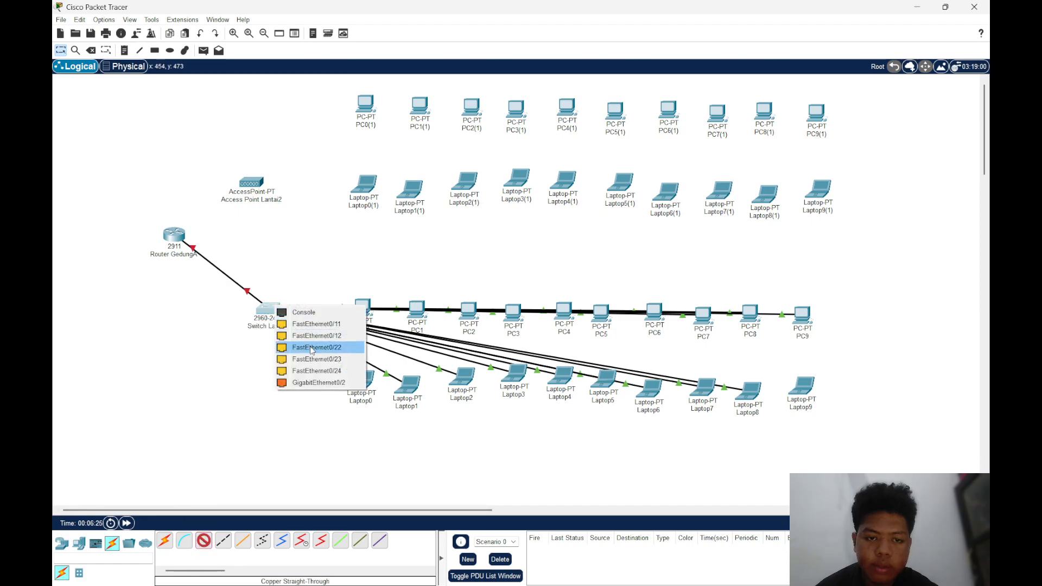
click(315, 346)
click(799, 388)
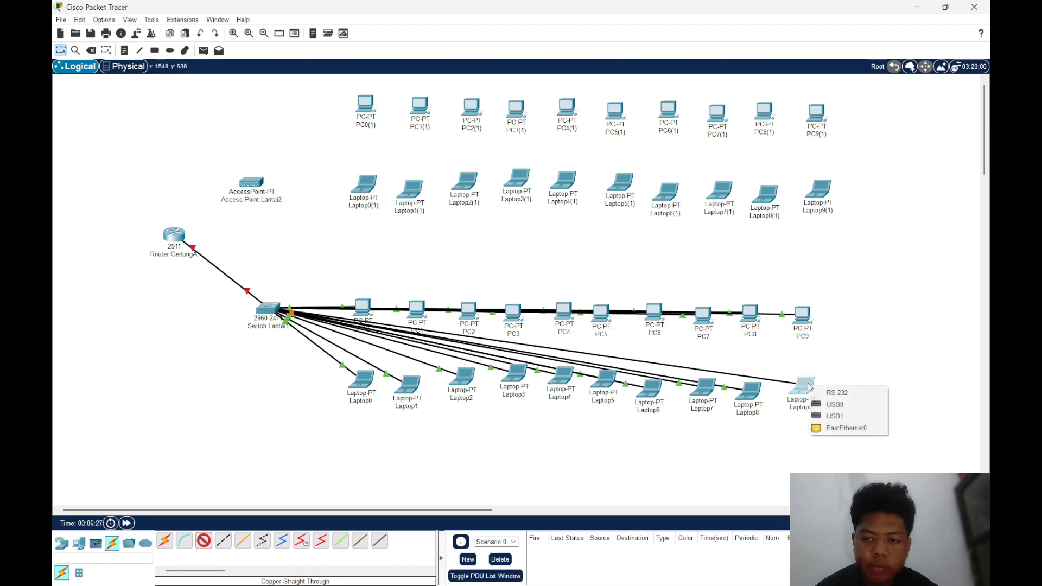
click(833, 411)
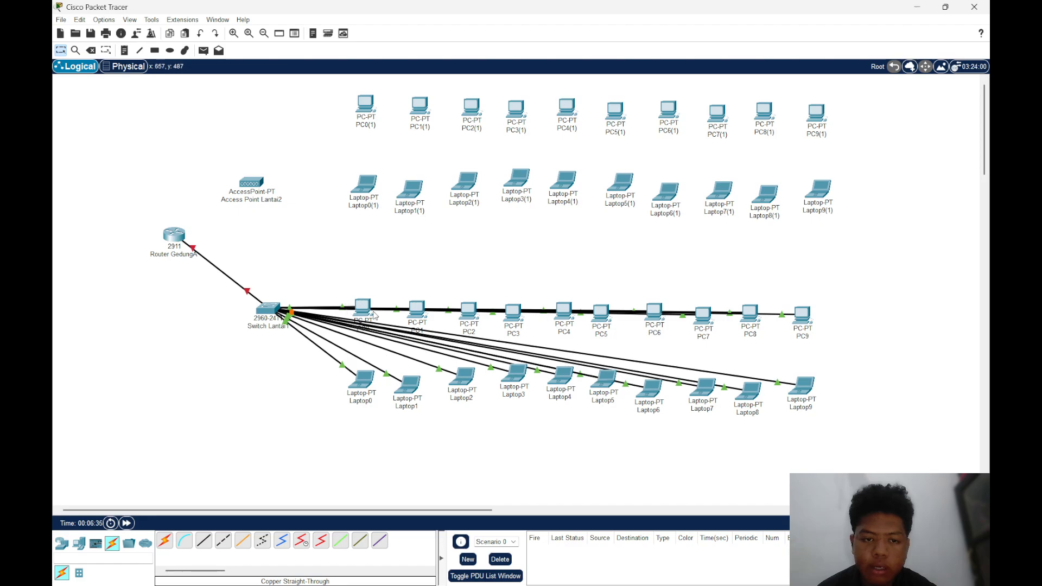
Shift the row PC0 to PC9 upward, clear of Switch Lantai1's level, and nudge the row Laptop0 to Laptop9 slightly up
drag(348, 280, 815, 275)
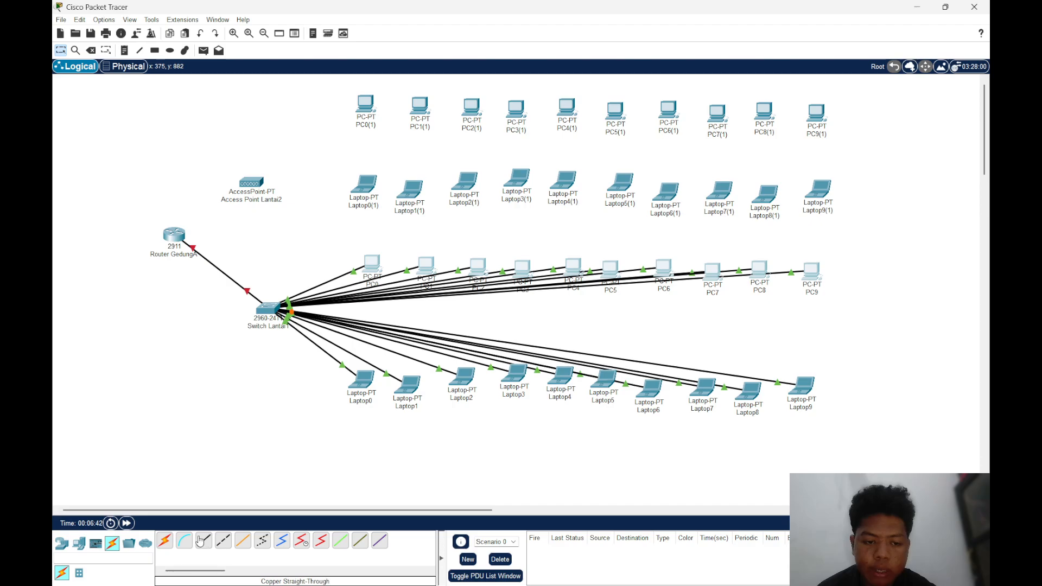
drag(319, 422, 815, 383)
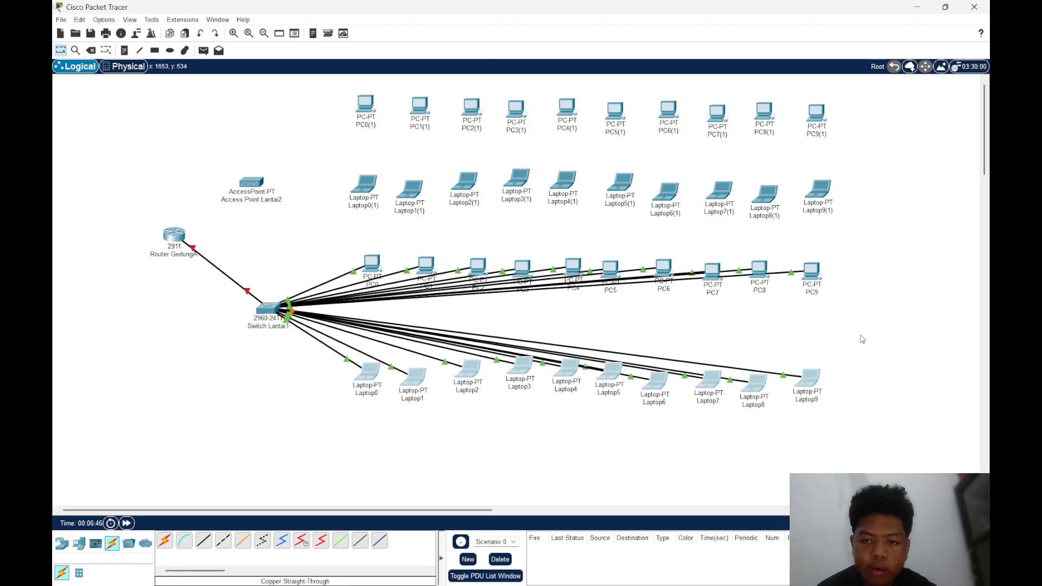
click(861, 336)
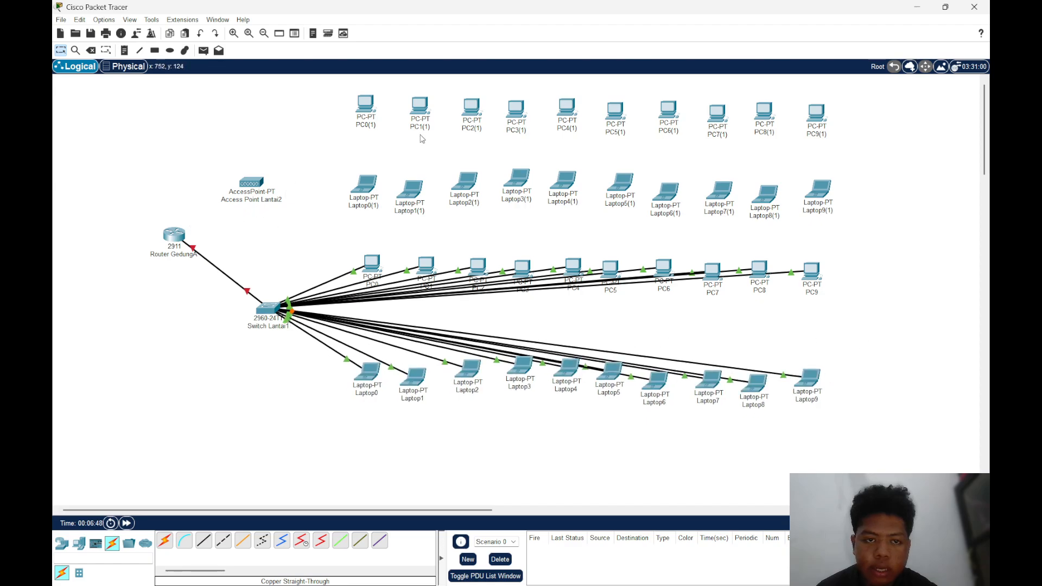
Connect Router GedungA's GigabitEthernet0/2 to Access Point Lantai2 with a Copper Straight-Through cable
click(201, 546)
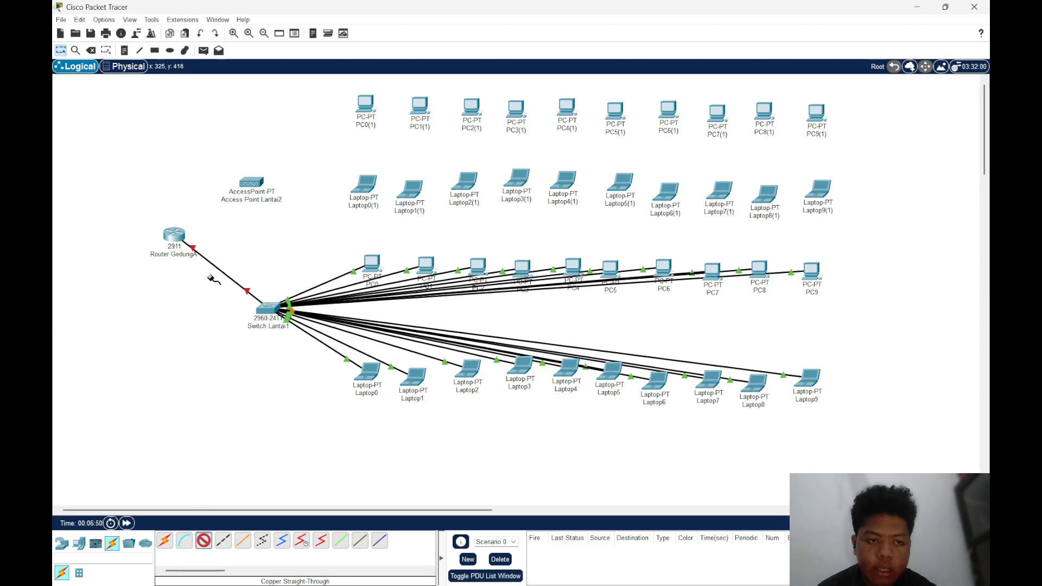
click(175, 235)
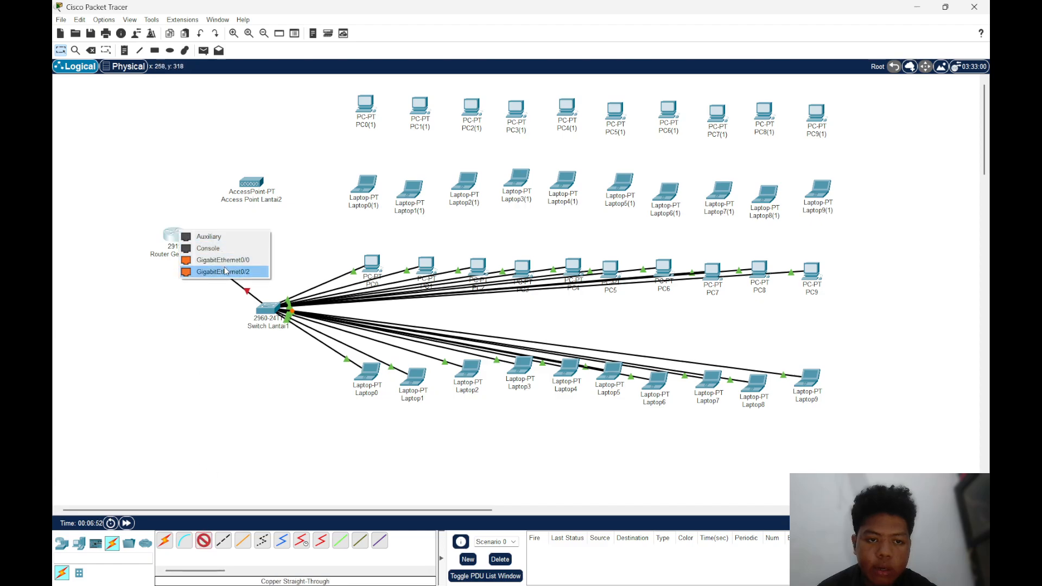
click(223, 271)
click(251, 184)
click(297, 194)
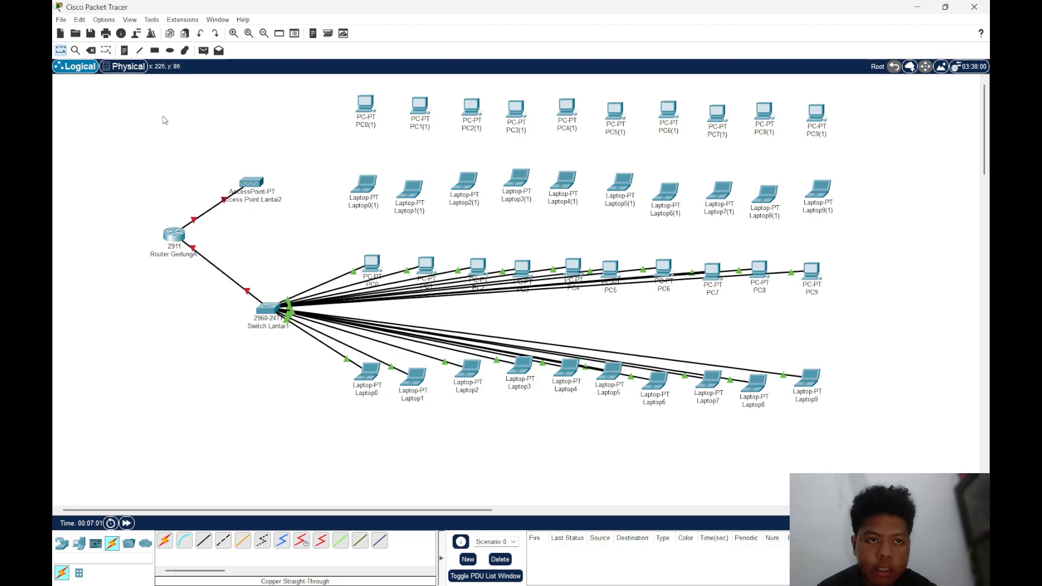
Place the note "NA: 192.168.45.0" beside Router GedungA, on the side away from the switch, and nudge it slightly clear of the router
click(125, 50)
click(111, 230)
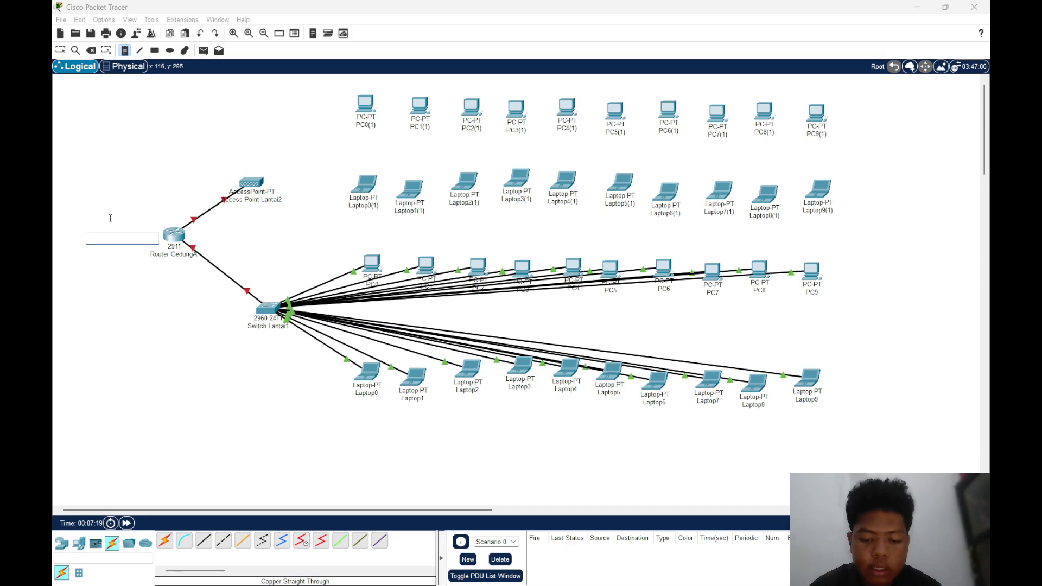
text(NA: 192.168.45.0)
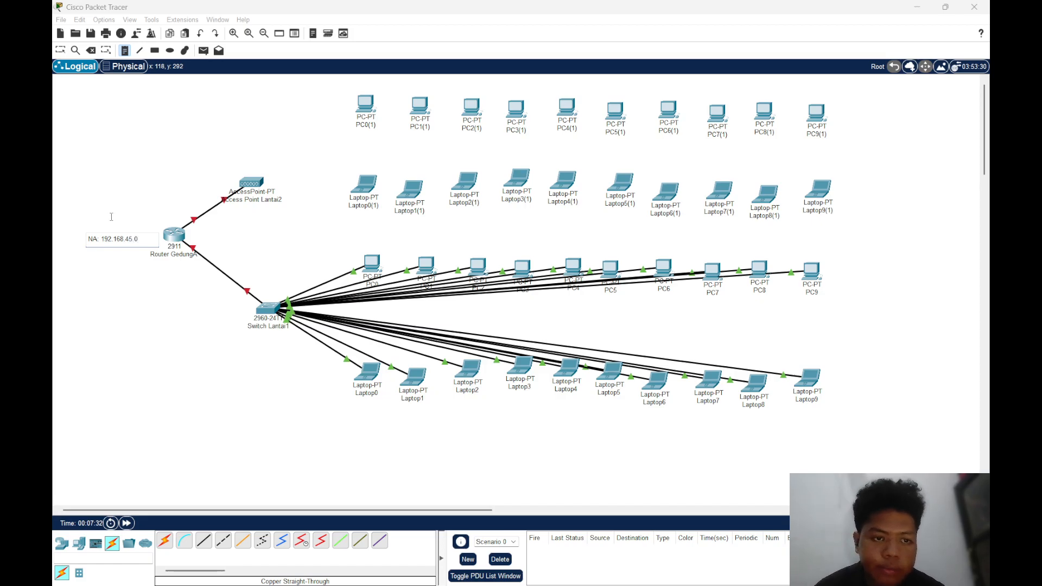
click(114, 212)
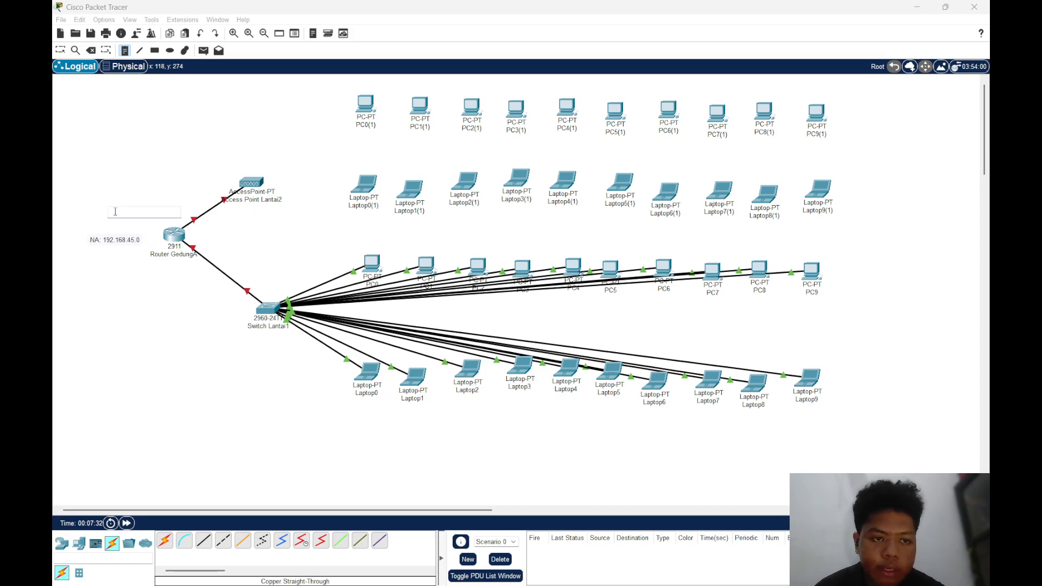
click(147, 217)
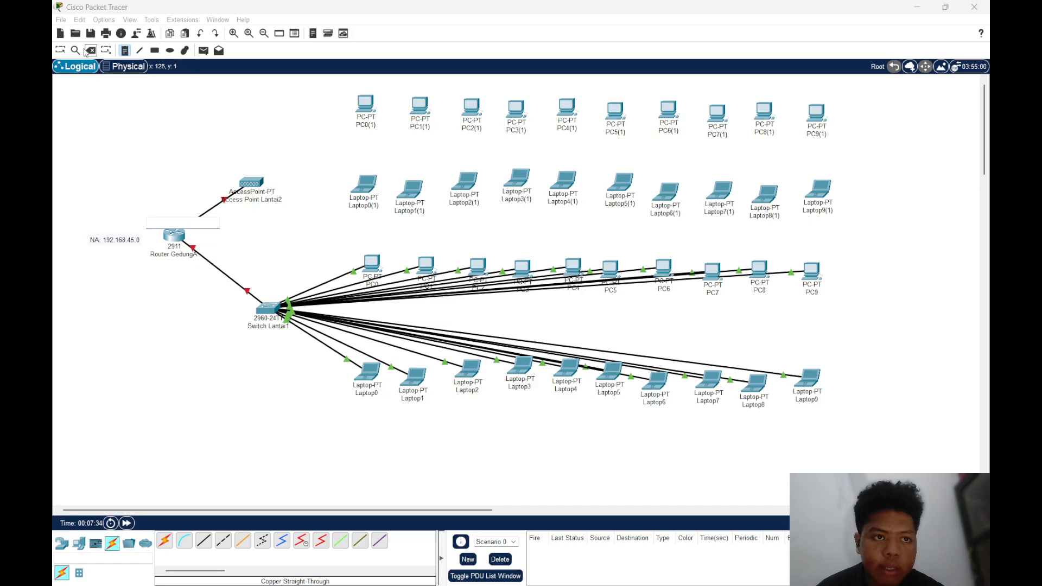
click(60, 50)
drag(113, 242, 106, 238)
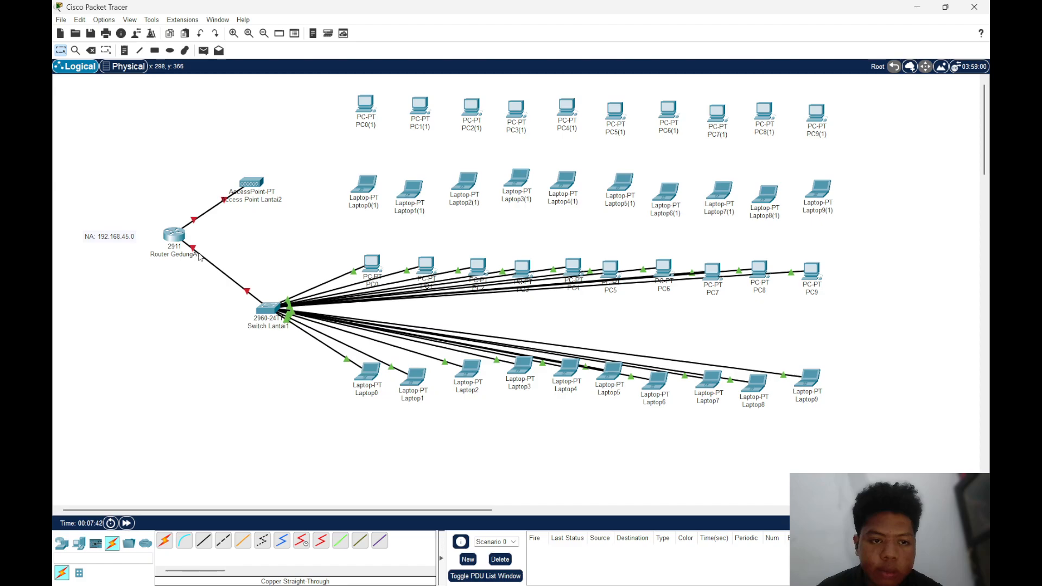
Enter configuration of Router GedungA's GigabitEthernet0/1 interface, bring up the router's command line, and minimise its window
mouse_move(244, 291)
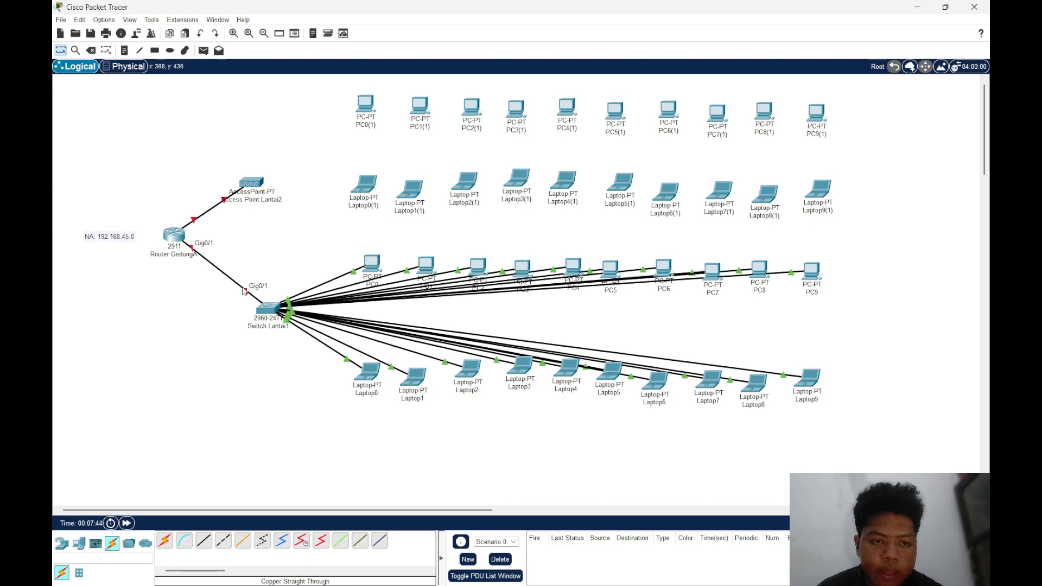
click(174, 233)
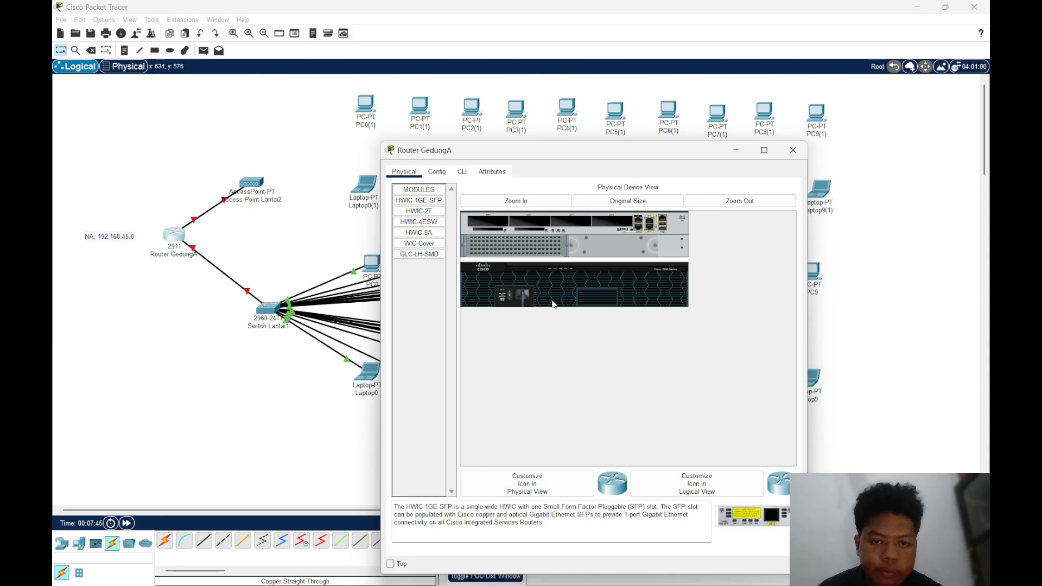
click(437, 172)
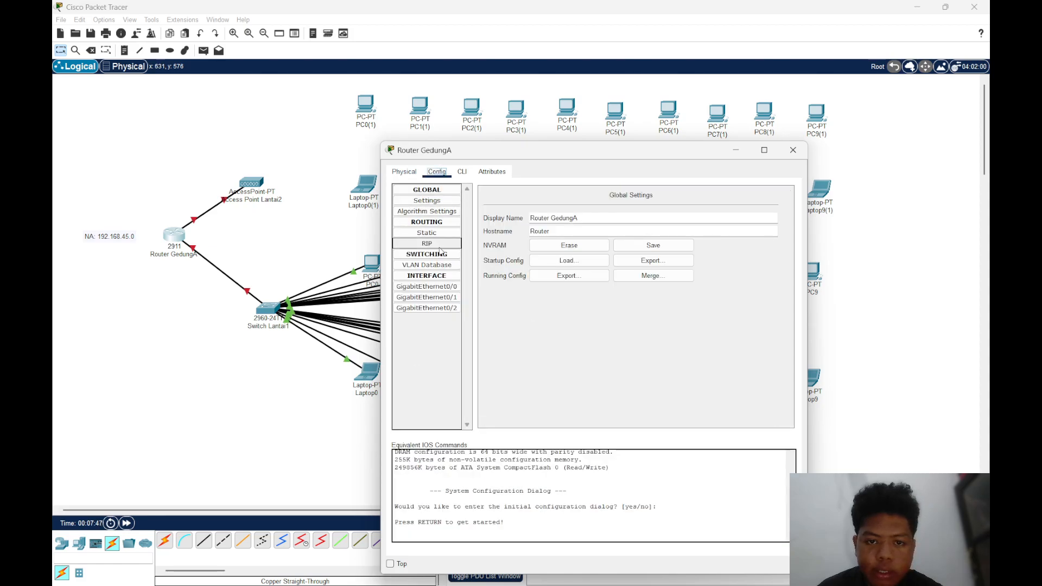
click(427, 297)
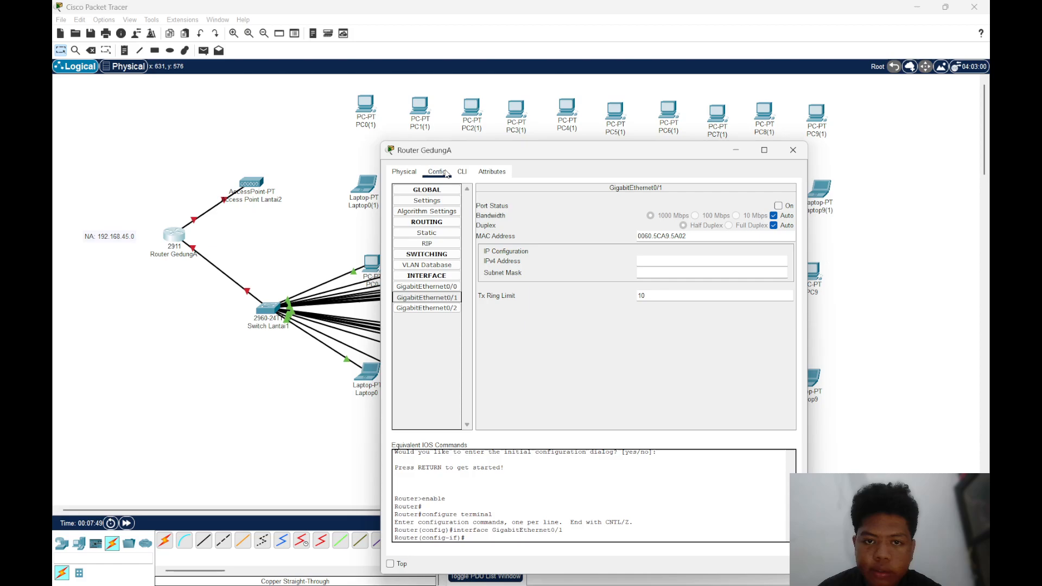
click(462, 171)
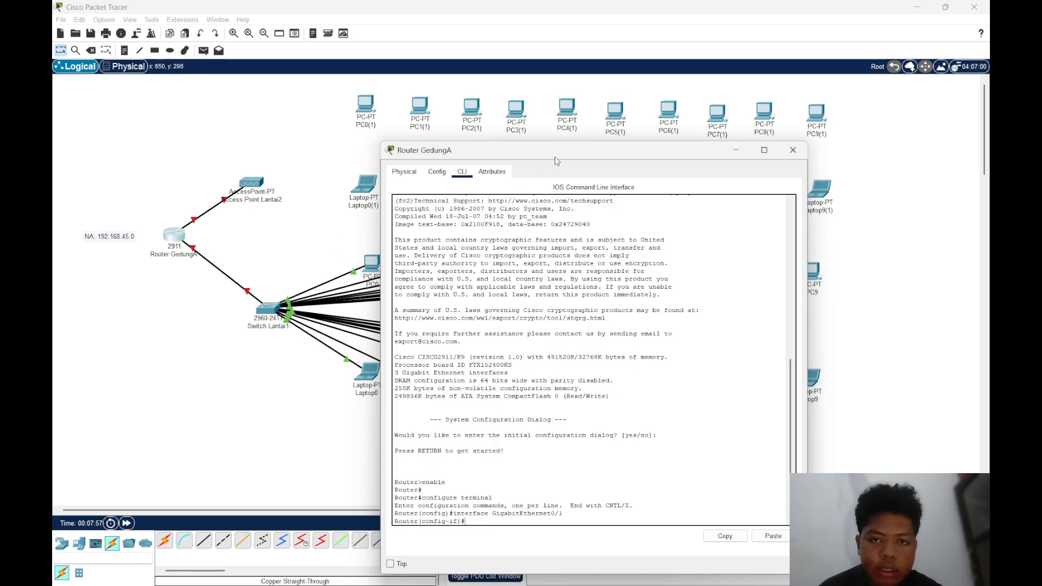
drag(555, 161, 593, 142)
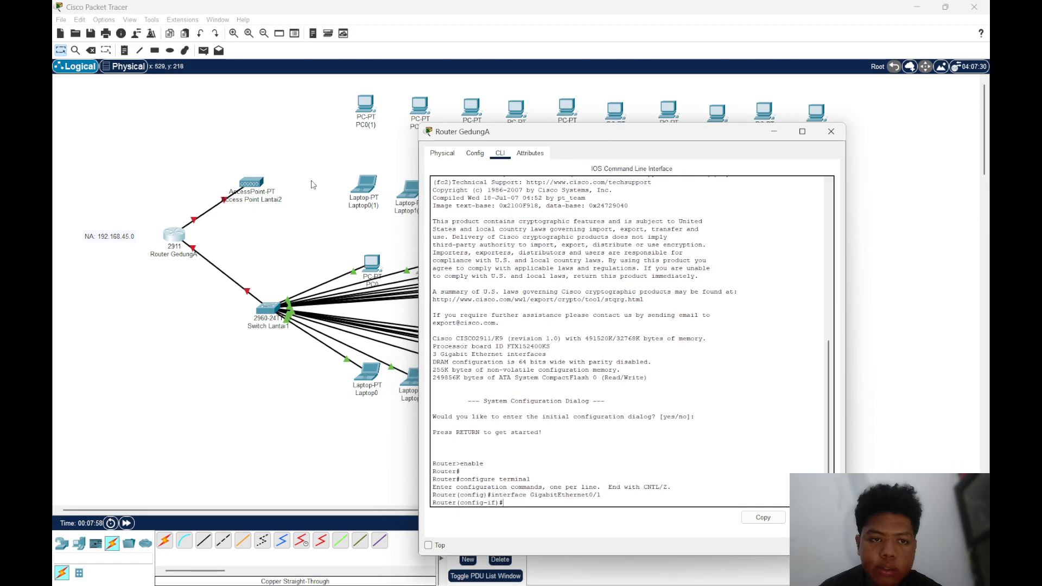
click(774, 131)
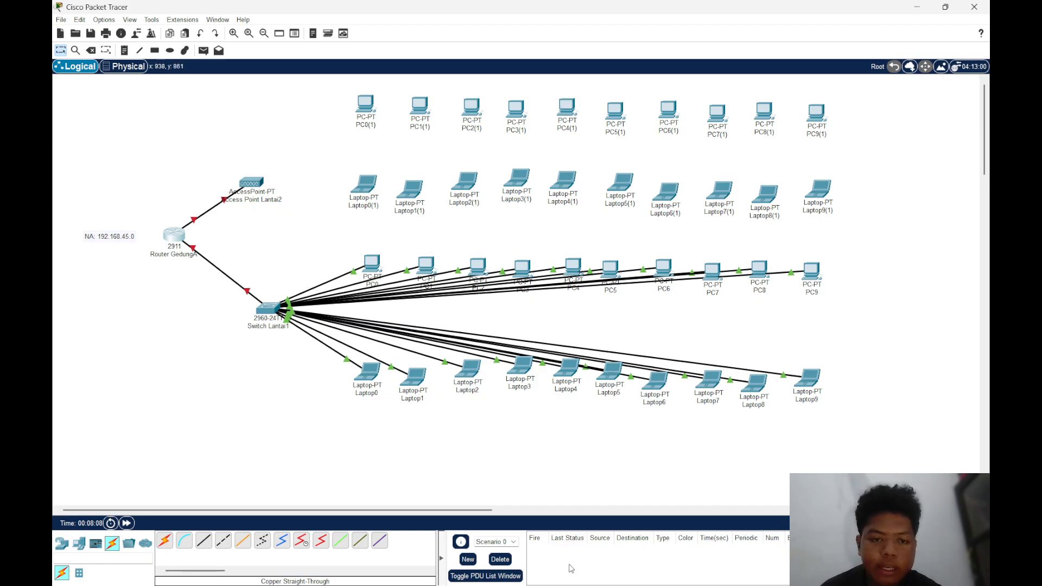
Switch to the Excel workbook Kalkulator Biner+Subnetting and examine the Jumlah Host and subnet calculation tables on Sheet1
click(643, 574)
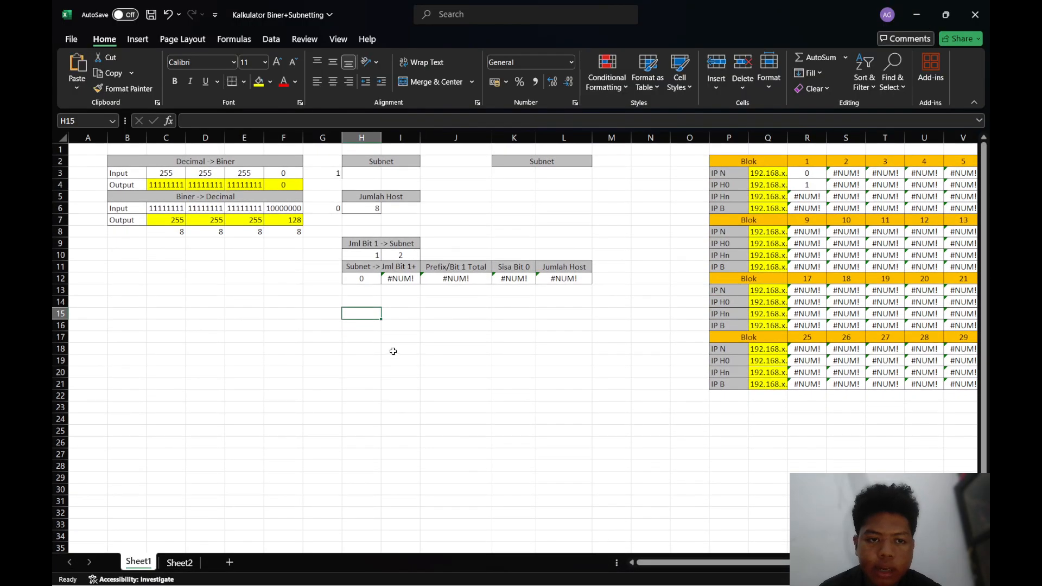
click(377, 221)
click(408, 221)
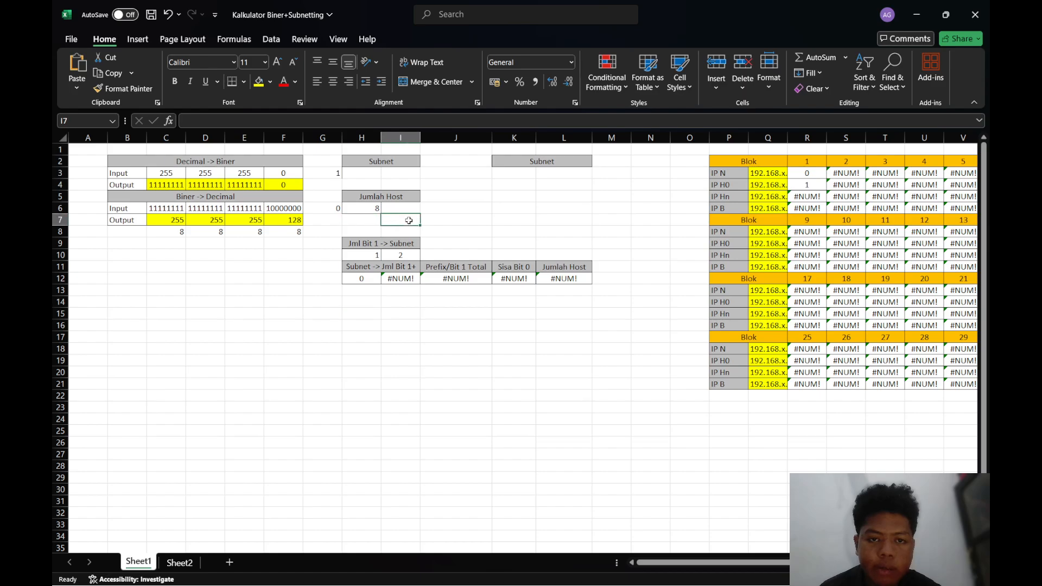
click(365, 228)
click(391, 231)
click(368, 223)
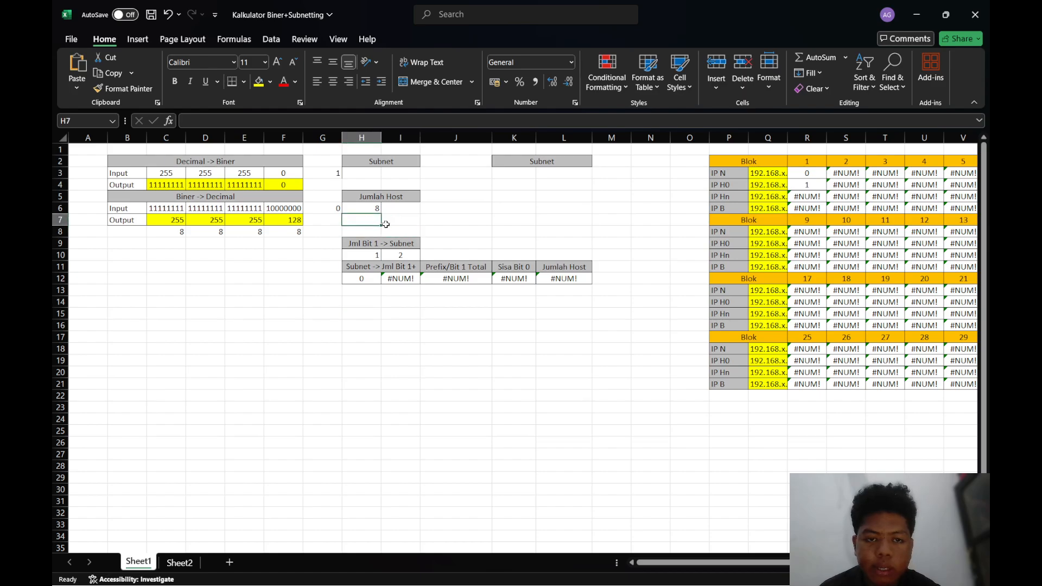
click(388, 310)
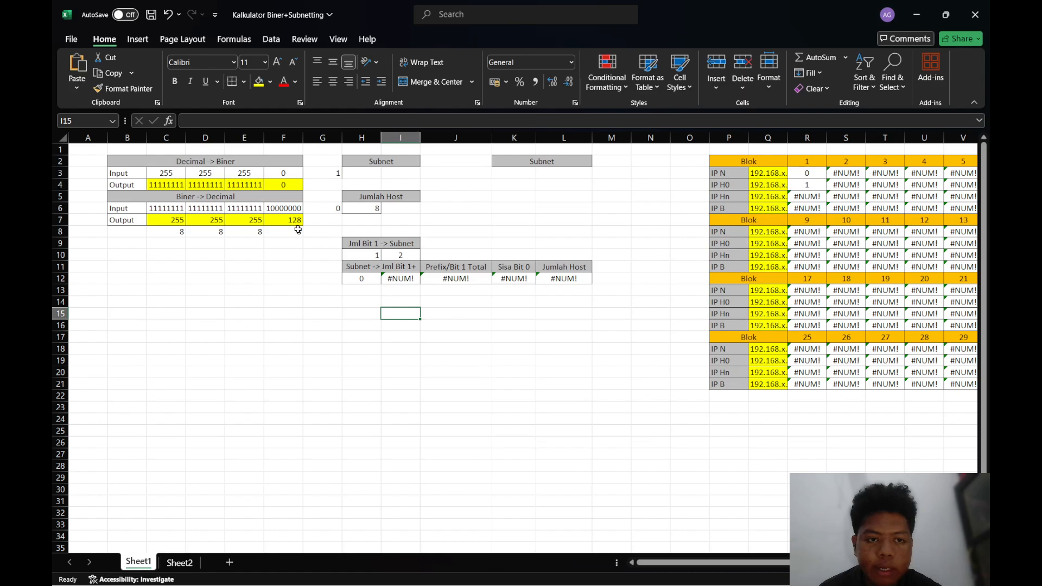
Set the subnet count in cell H12 of the Subnet -> Jml Bit 1+ table to 2
click(298, 265)
click(359, 280)
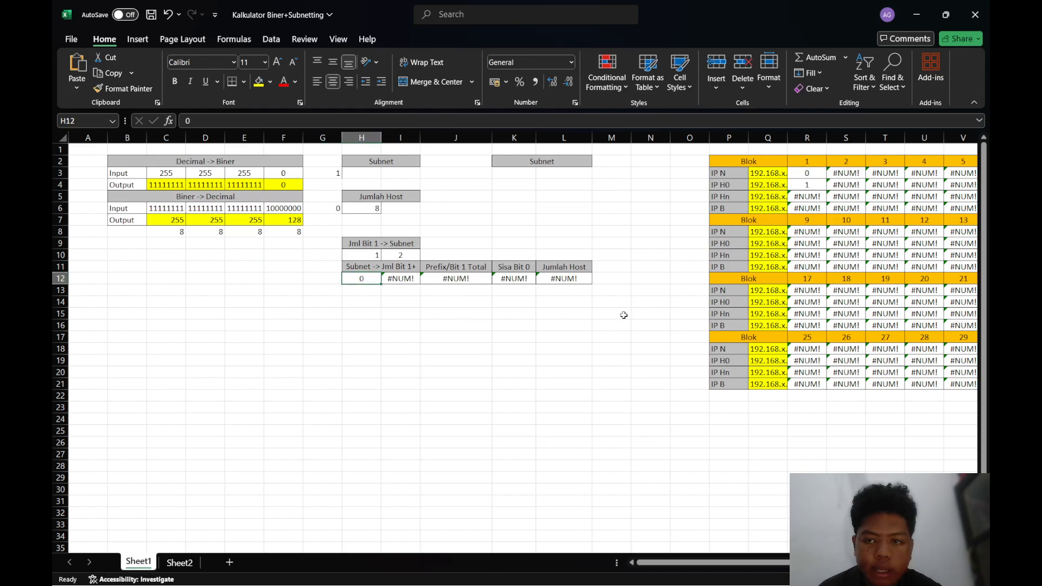
scroll(761, 216, right, 2)
scroll(327, 290, left, 3)
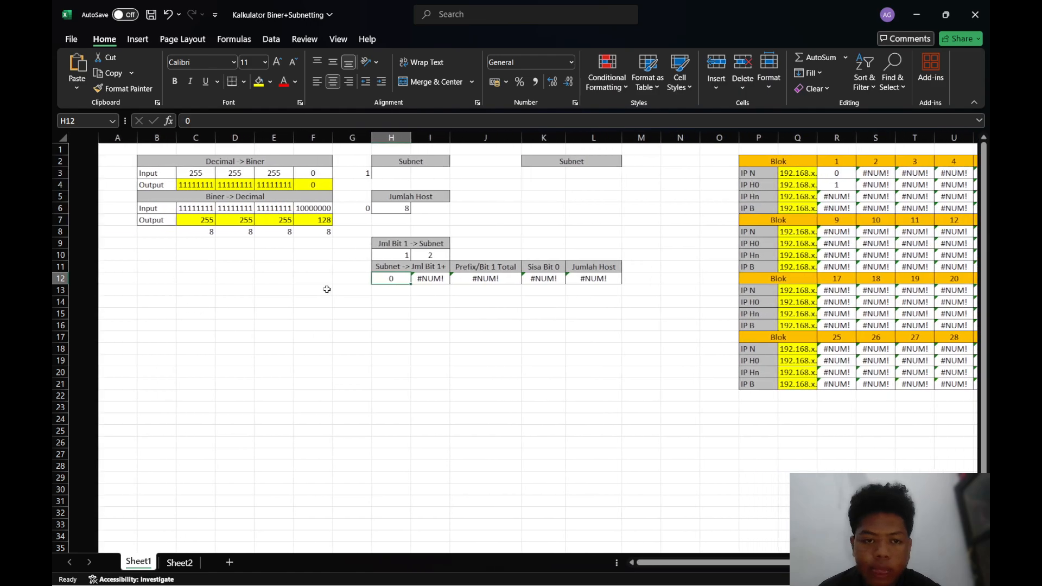
click(387, 281)
click(367, 279)
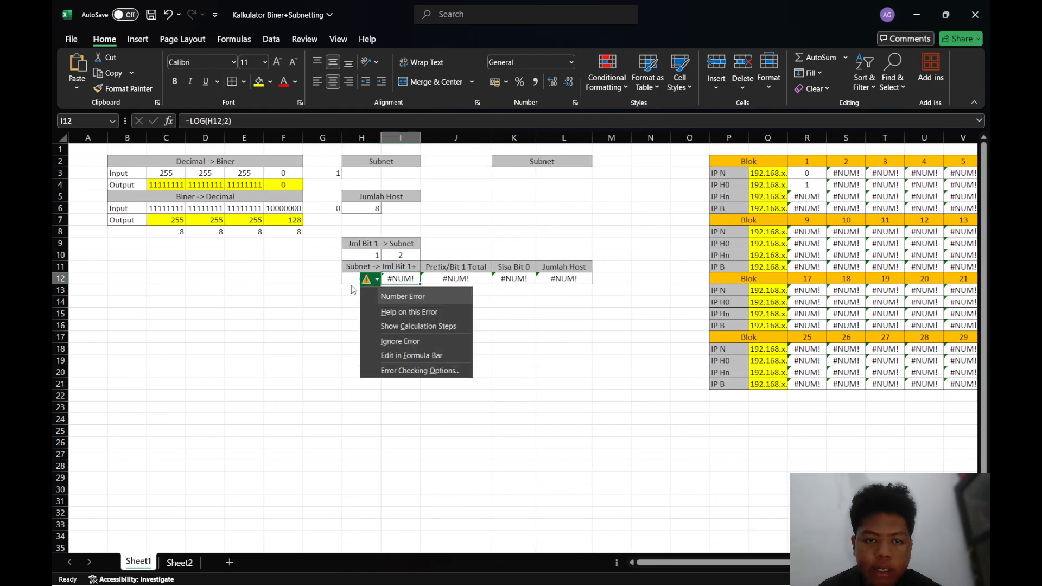
click(332, 300)
click(351, 281)
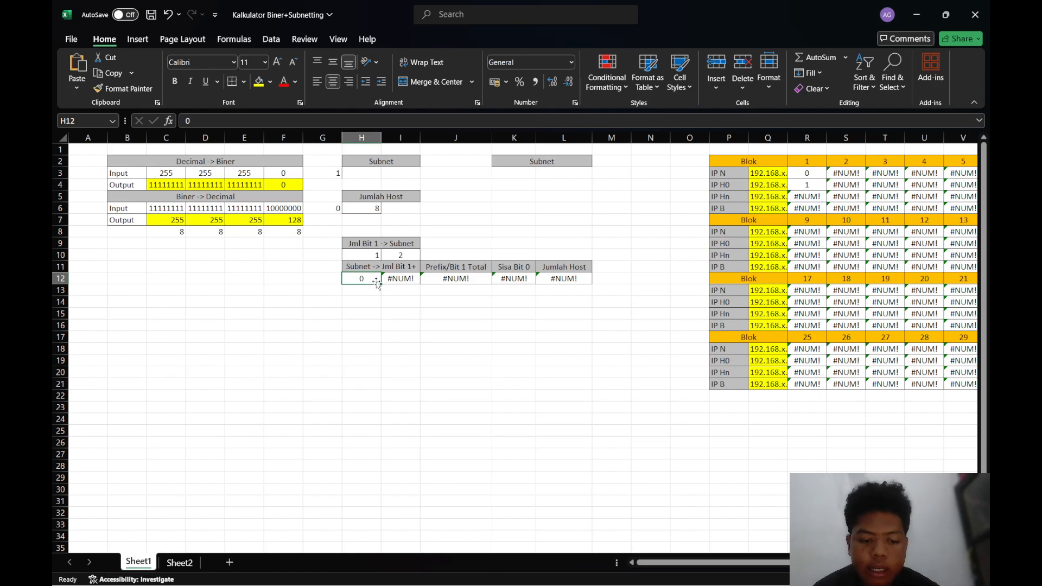
text(2)
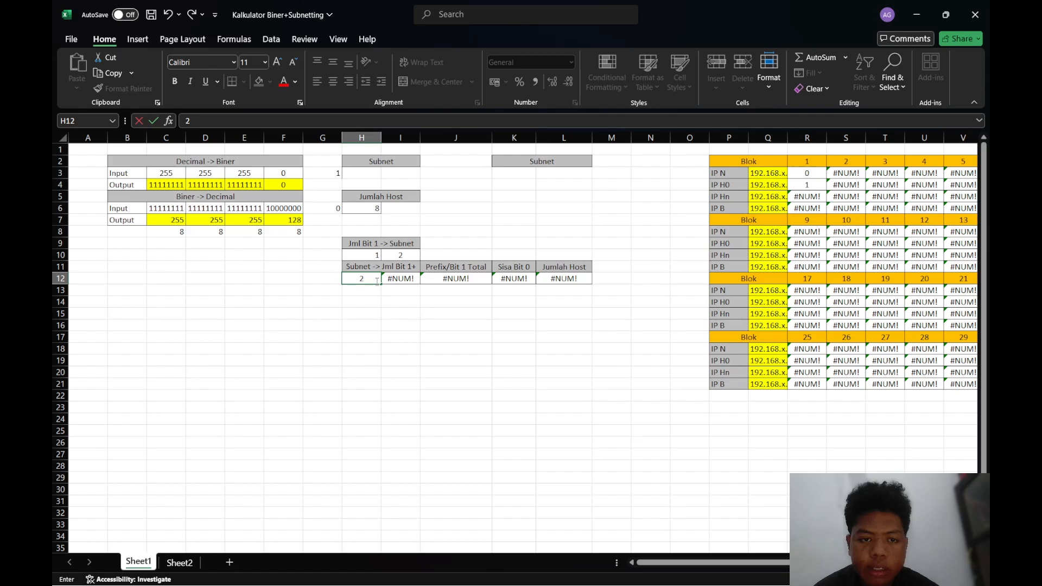
key(Return)
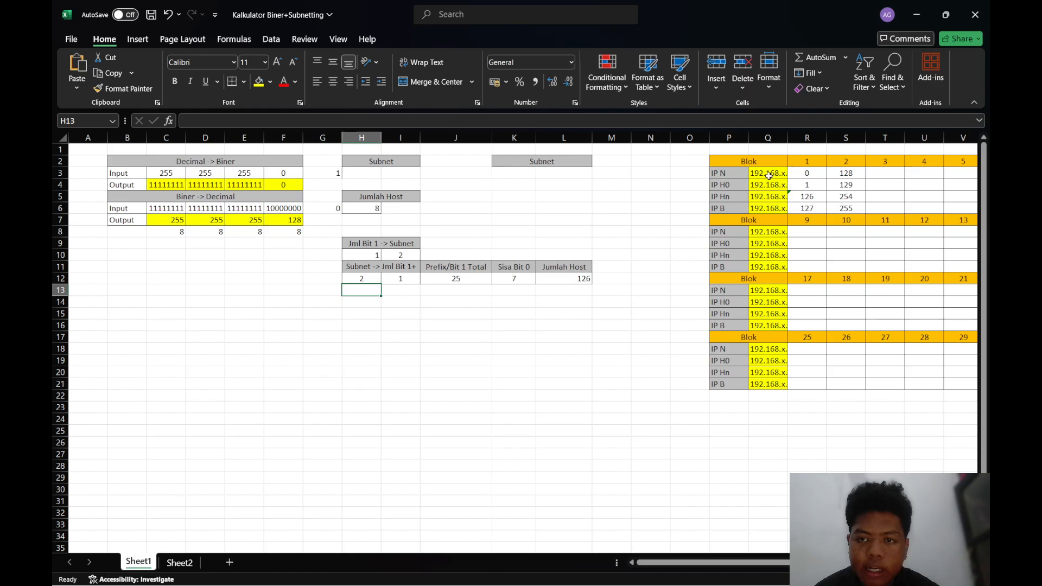
Examine the IP N, IP H0, IP Hn and IP B rows for blocks 1 and 2 in the Blok table
scroll(700, 204, right, 4)
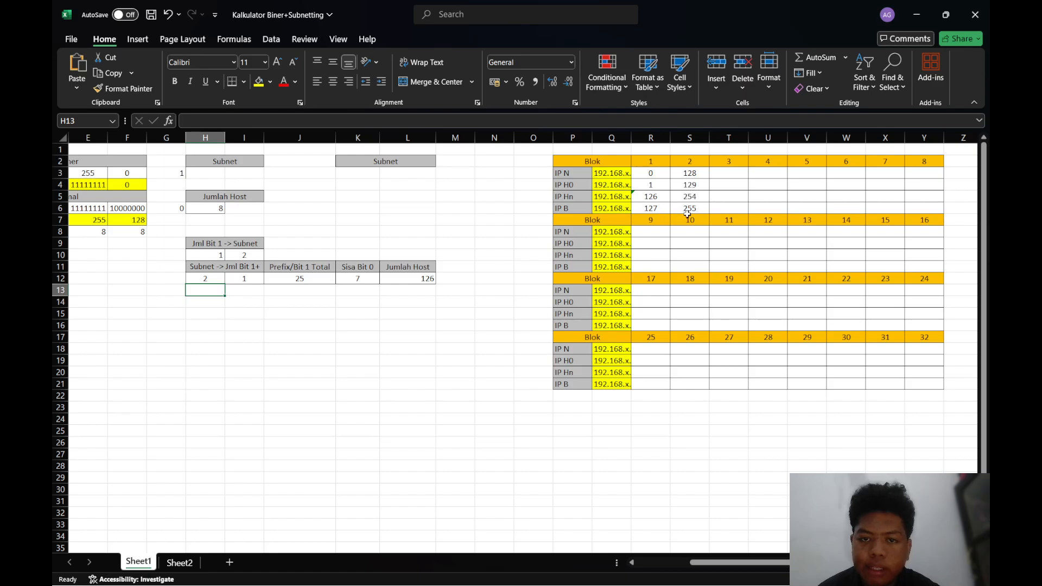
click(466, 231)
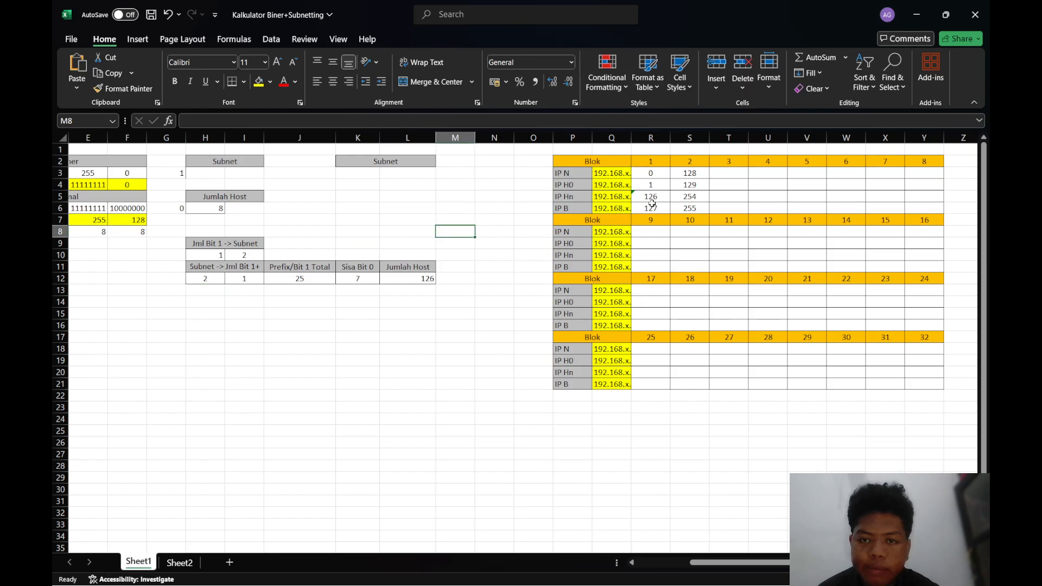
scroll(610, 210, left, 2)
scroll(543, 217, left, 1)
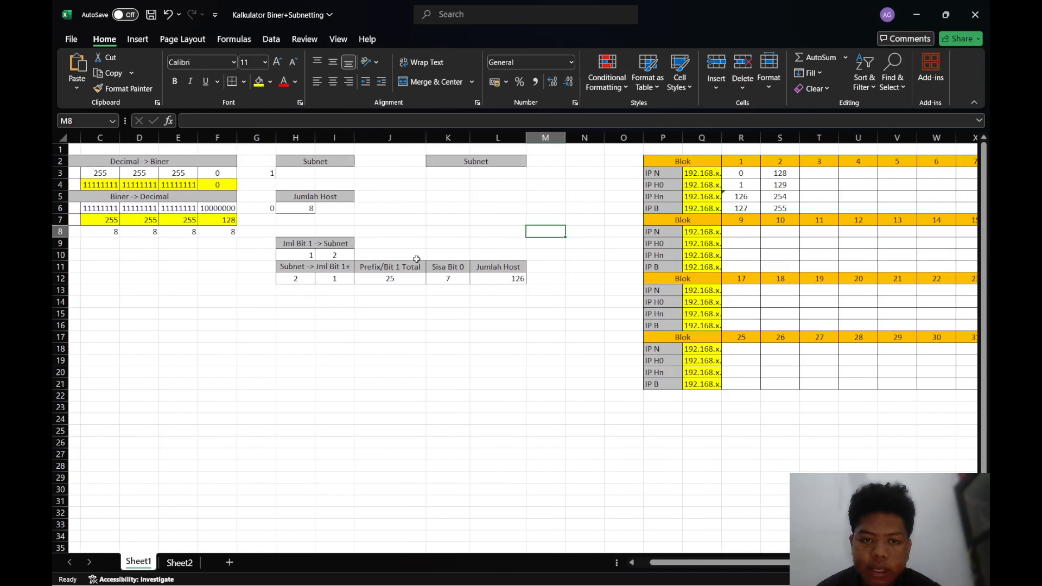
Enter the note "2^X=subnet" in cell H13, directly beneath the subnet count
click(307, 278)
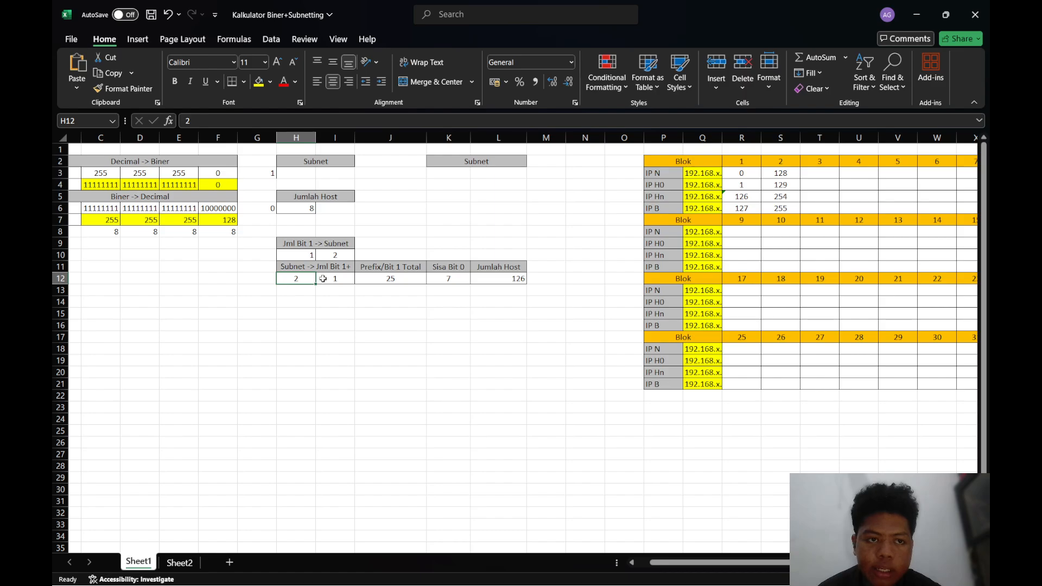
click(273, 292)
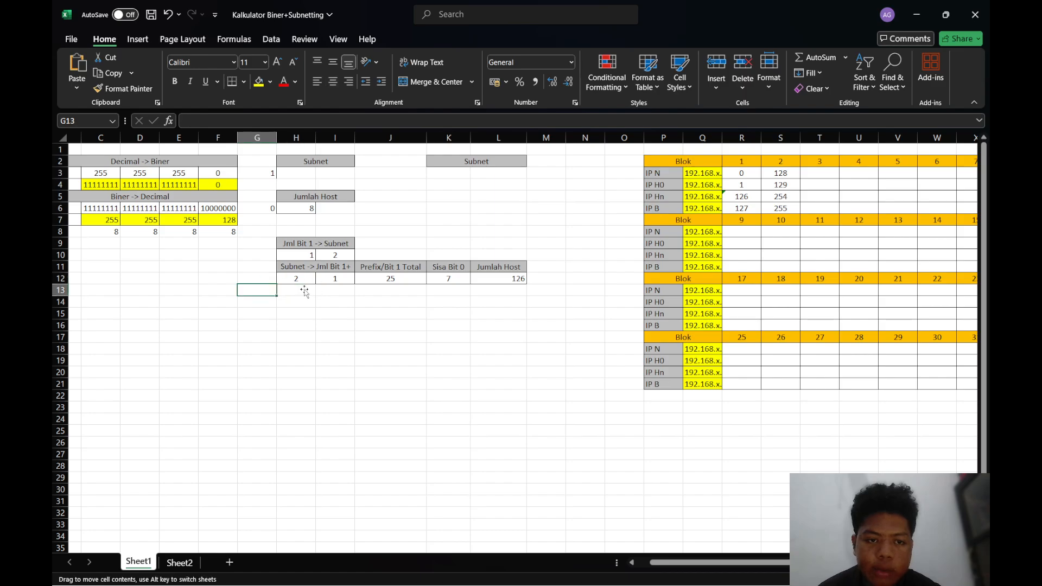
scroll(328, 289, left, 2)
click(363, 291)
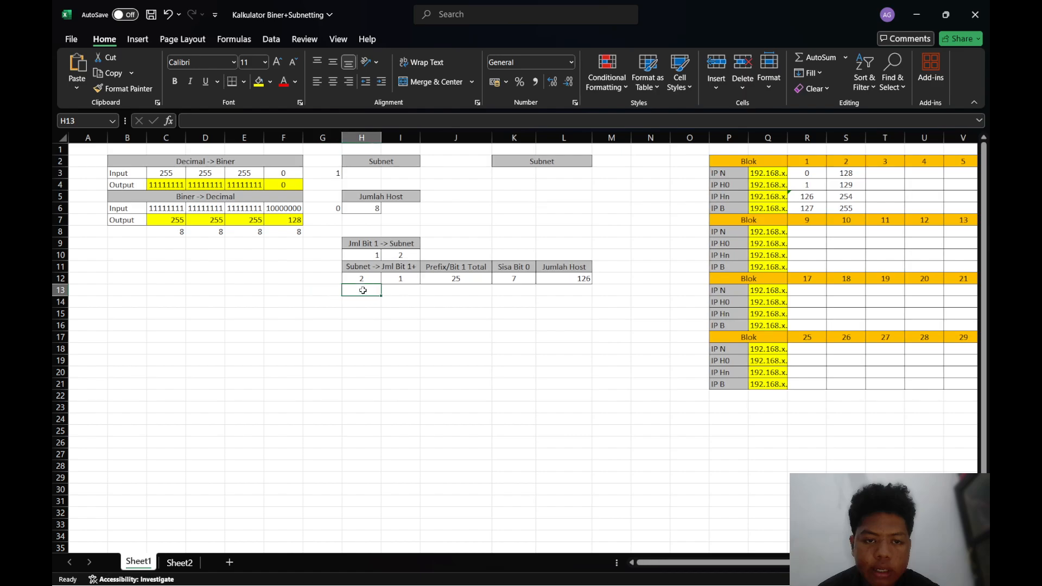
click(395, 282)
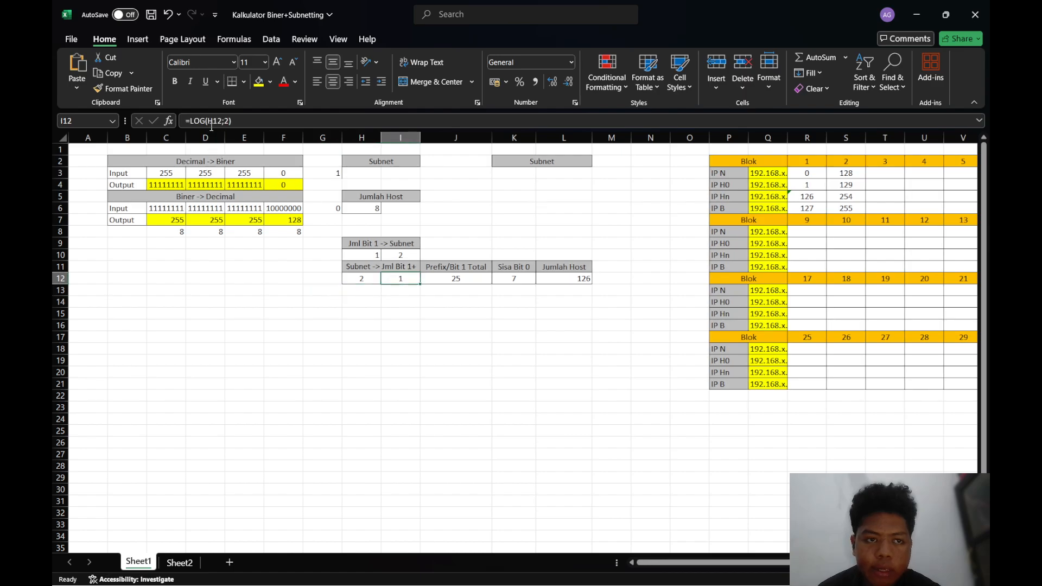
click(365, 290)
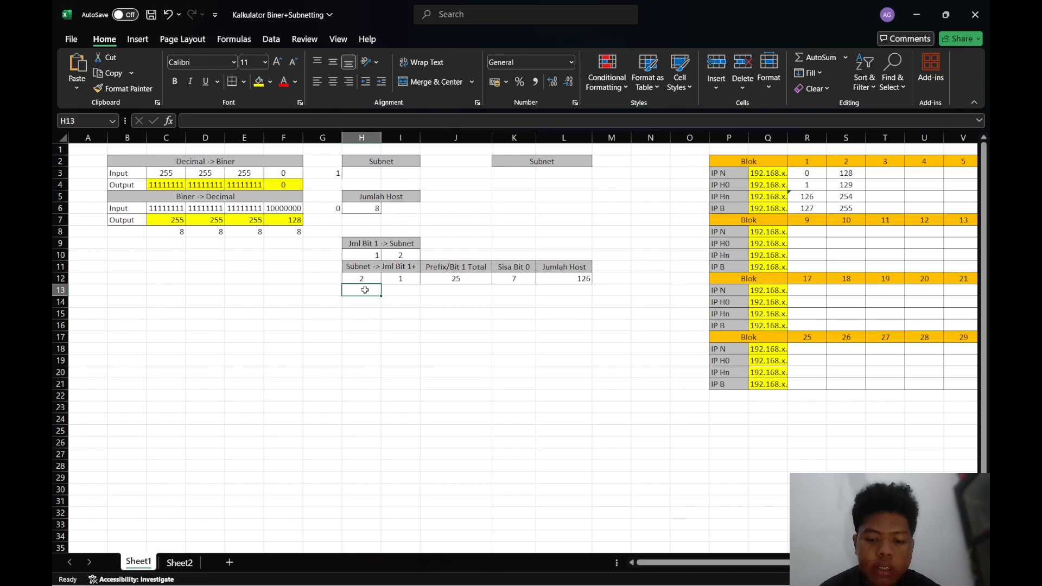
text(2^X=subnet)
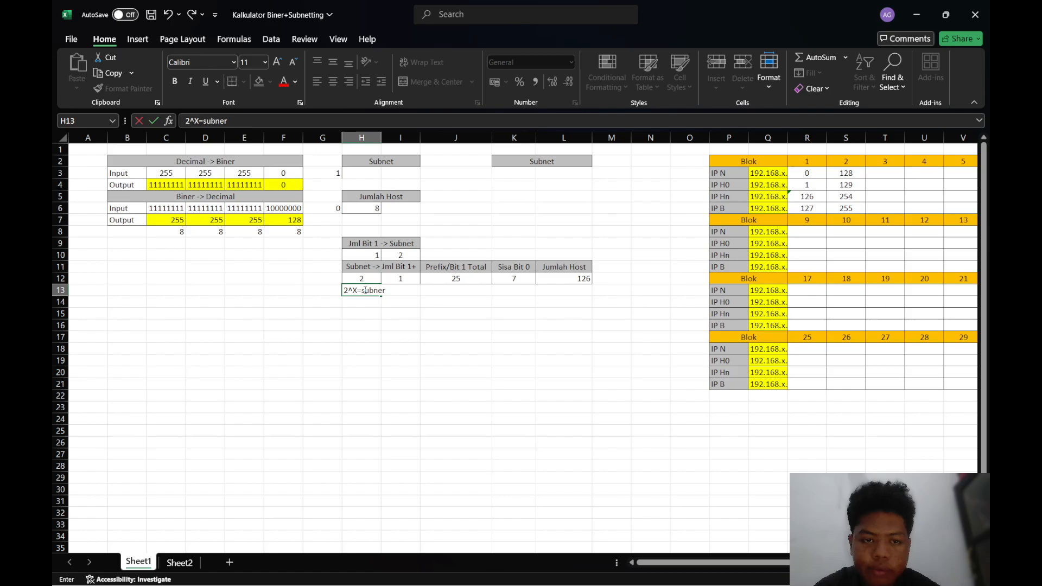
click(437, 305)
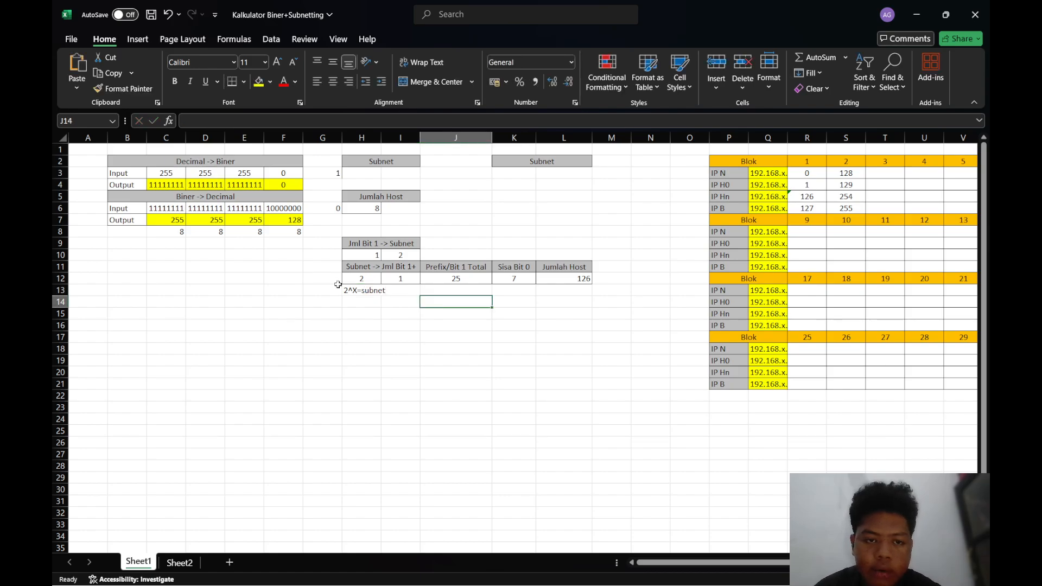
Compare the "2^X=subnet" note with the subnet count in H12 and the Jml Bit 1+ formula in I12
click(369, 291)
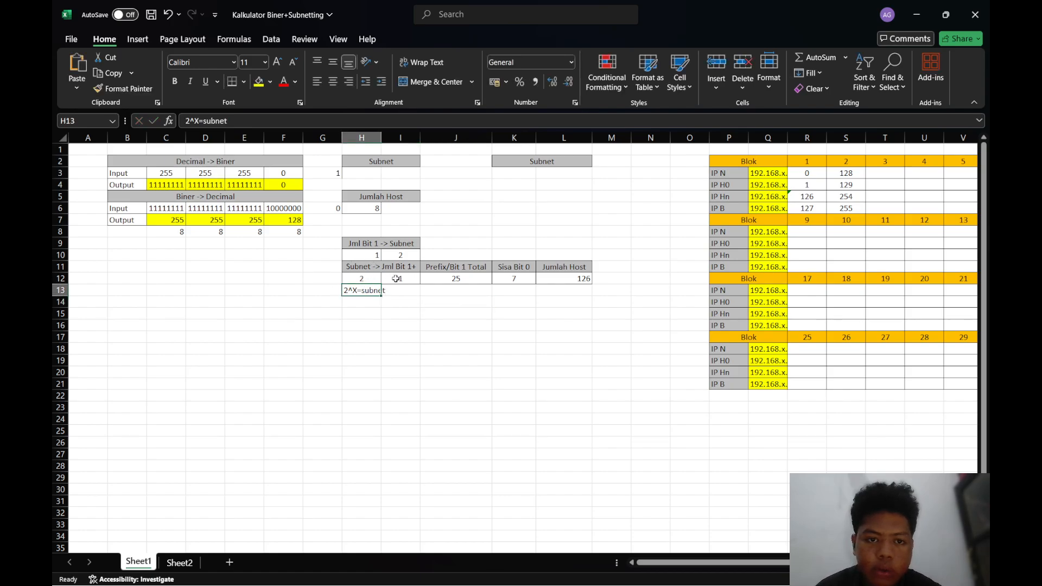
click(395, 279)
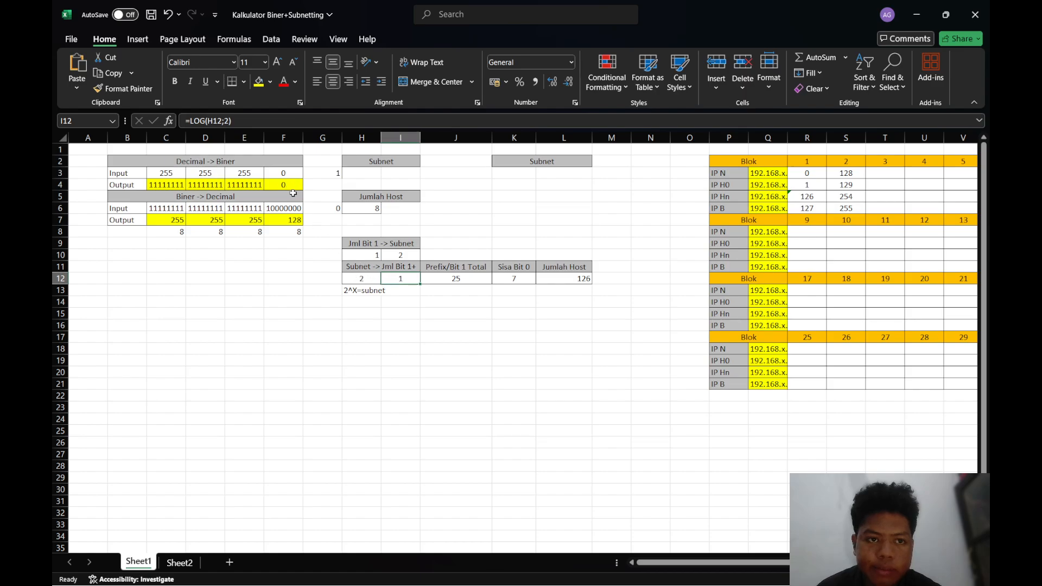
click(361, 279)
click(400, 278)
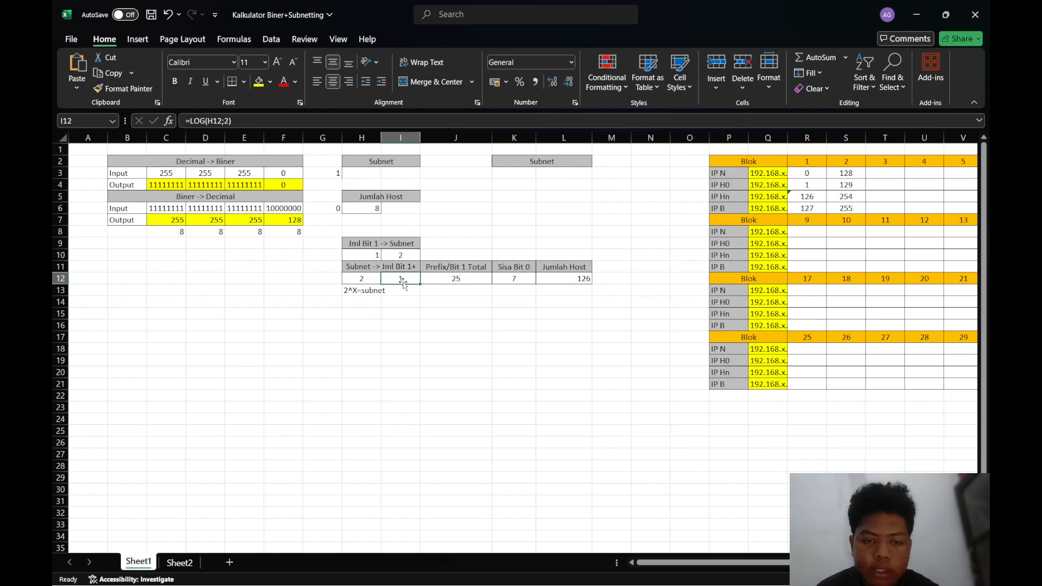
Examine the four binary octets in the Biner -> Decimal input row C6:F6, including the last octet's individual bits
click(270, 207)
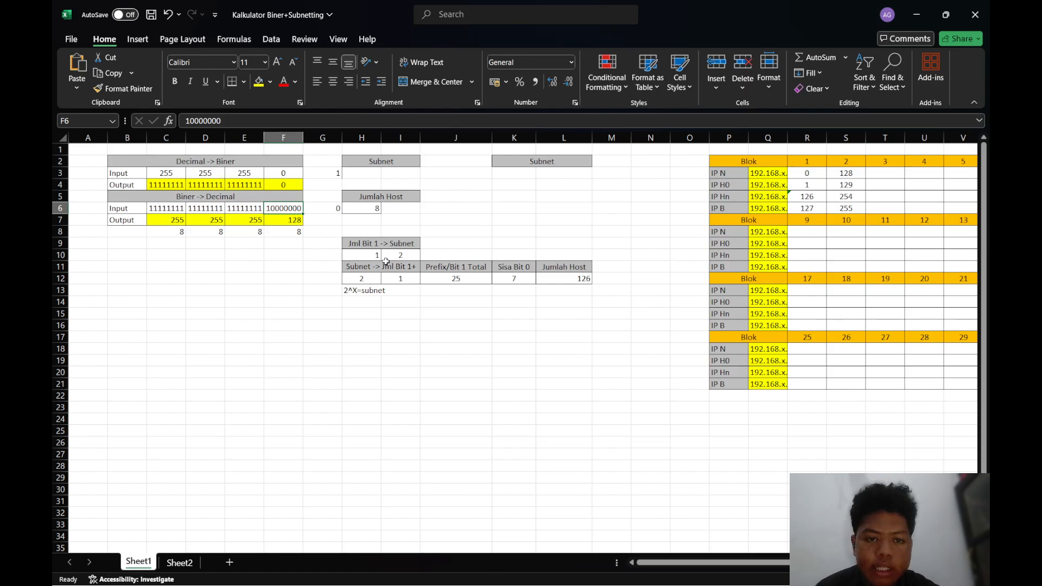
click(178, 209)
click(213, 210)
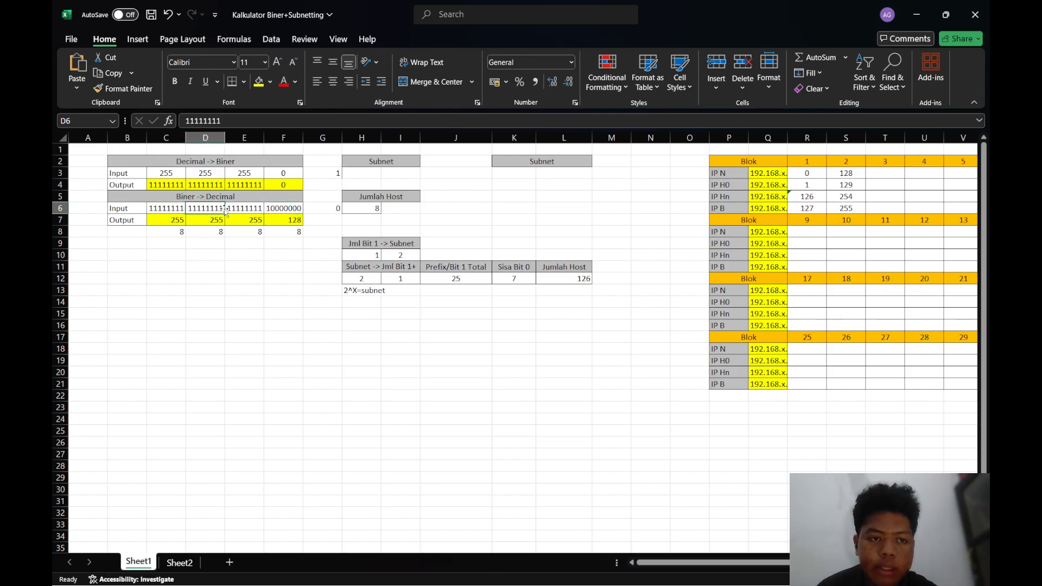
click(254, 210)
click(282, 210)
click(255, 210)
click(212, 209)
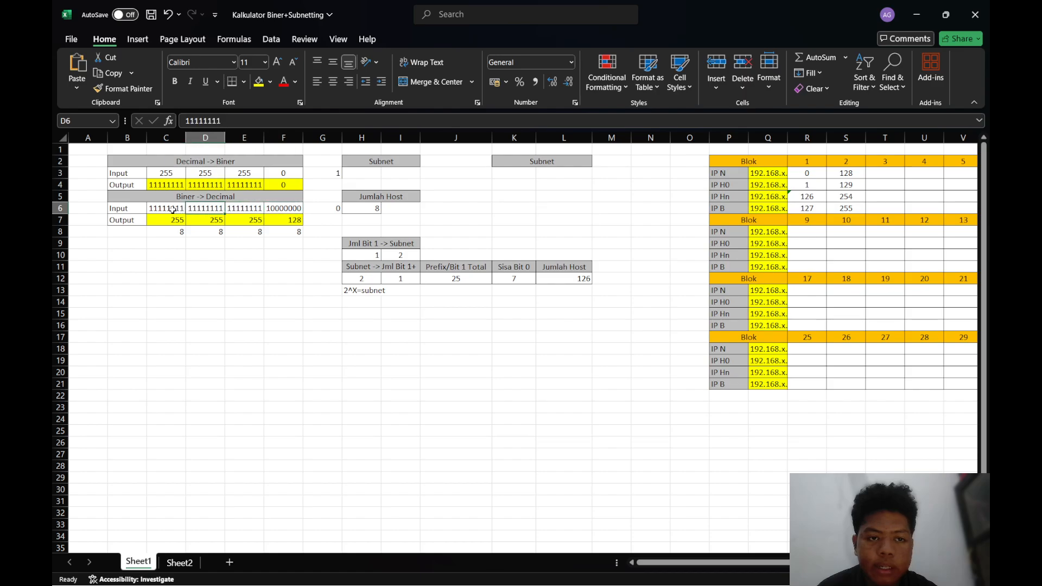
click(173, 209)
click(237, 211)
click(281, 210)
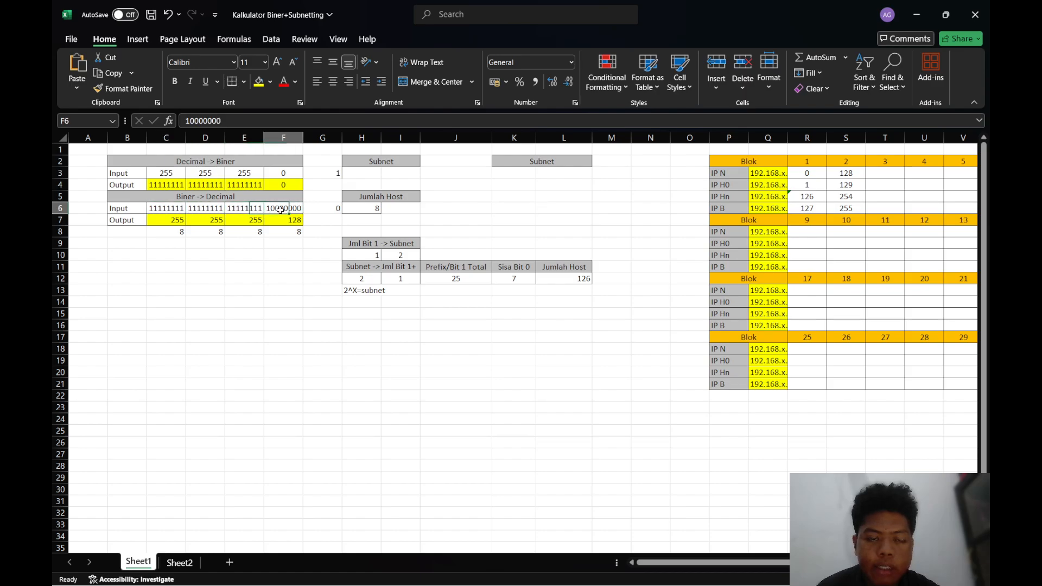
click(208, 211)
click(245, 211)
click(279, 209)
click(190, 121)
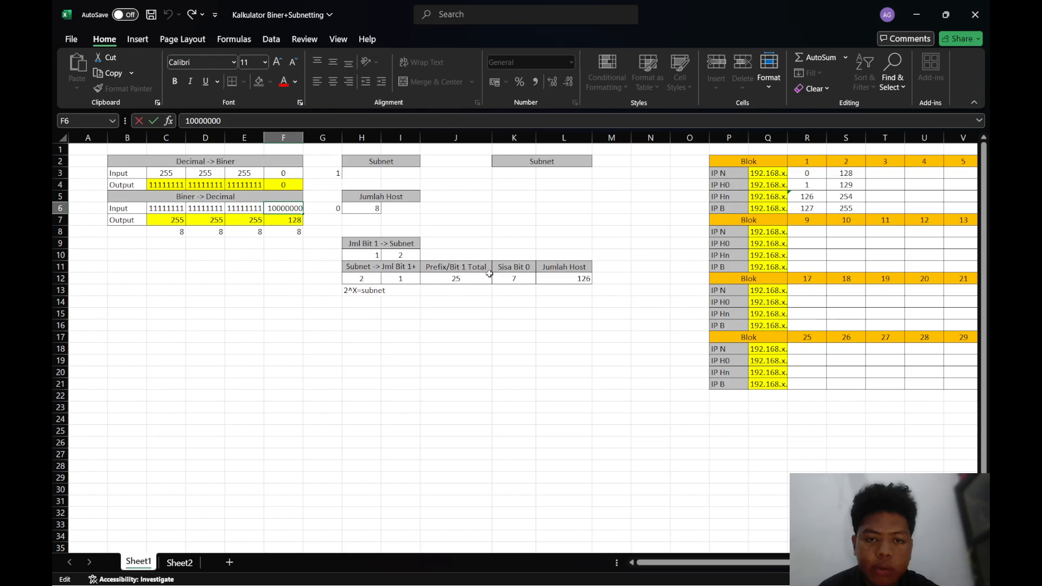
Save the workbook and enter the prefix note "/25" in cell F11, below the Biner -> Decimal table
click(462, 277)
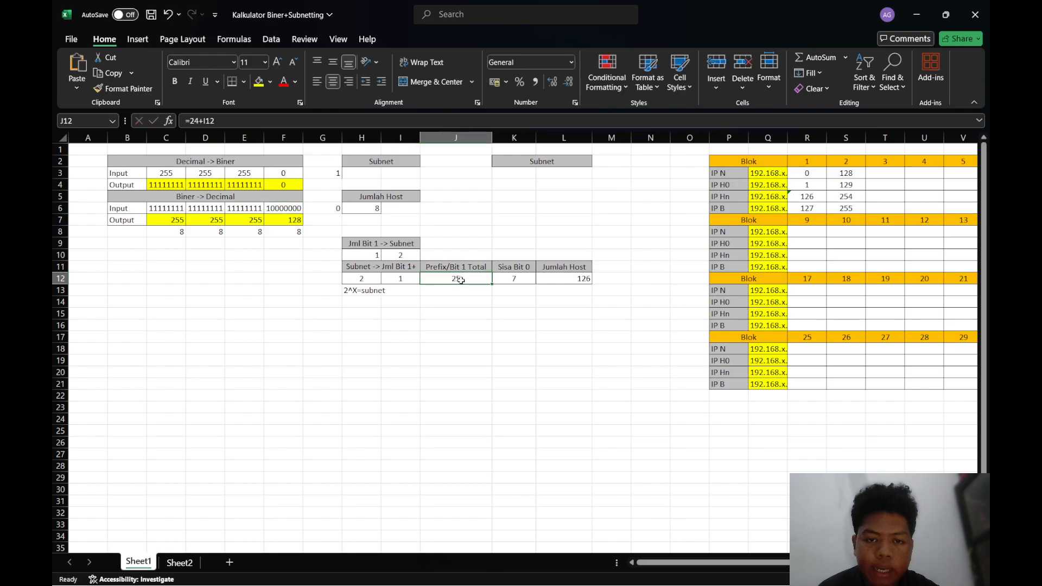
click(283, 263)
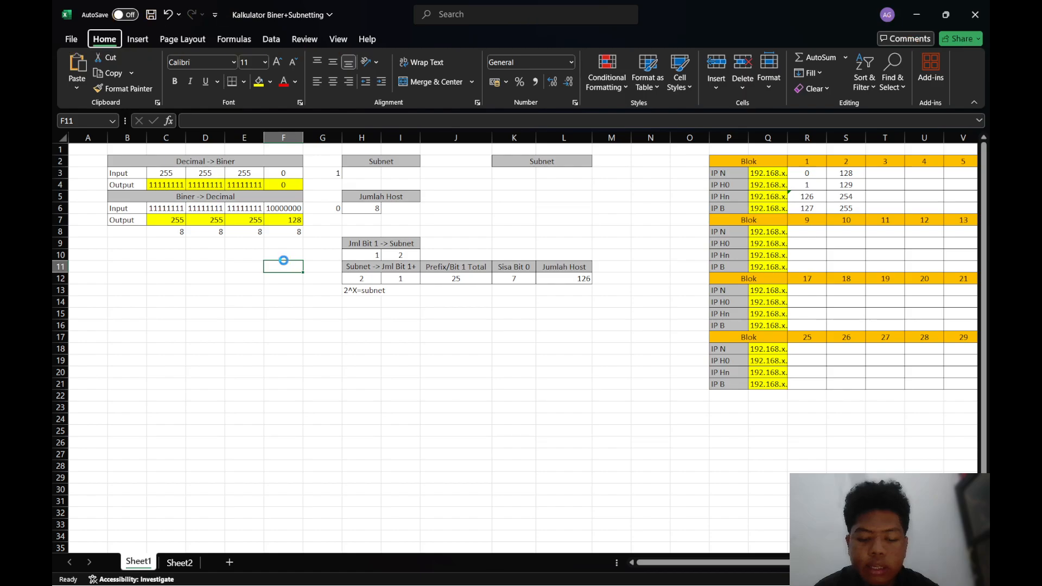
key(ctrl+s)
text(5)
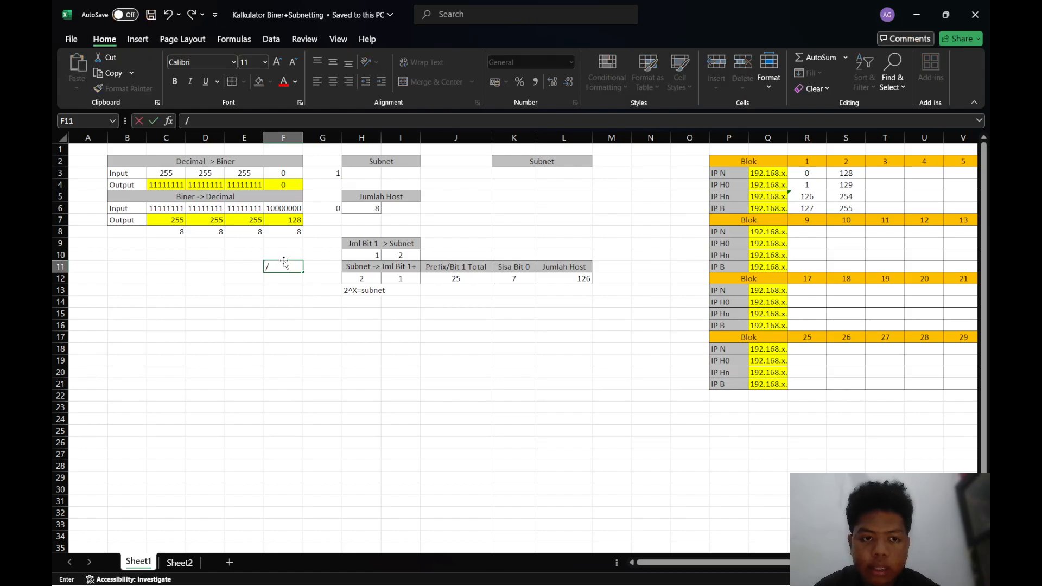
key(BackSpace)
text(/25)
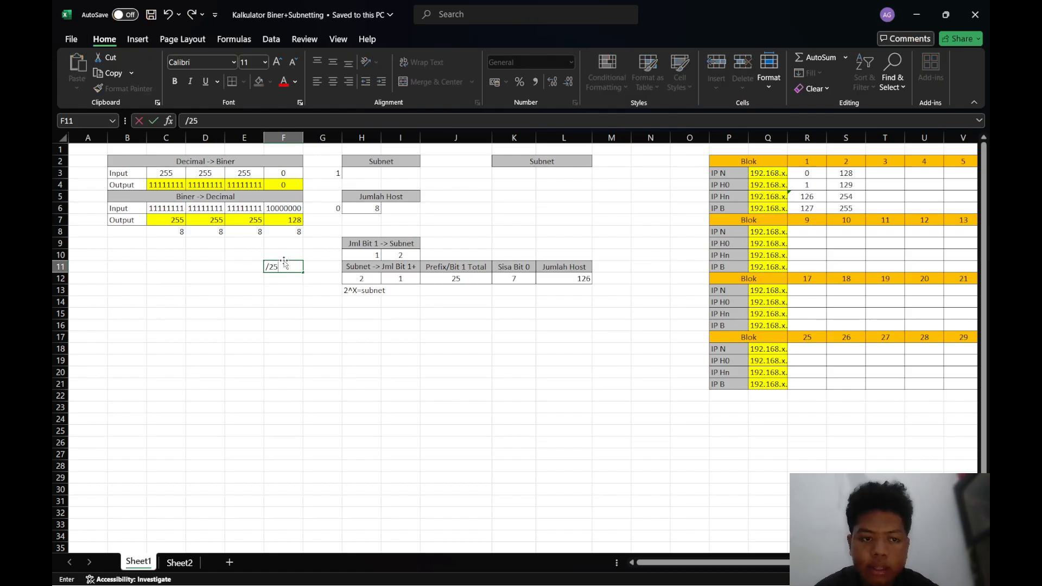
click(299, 290)
click(452, 291)
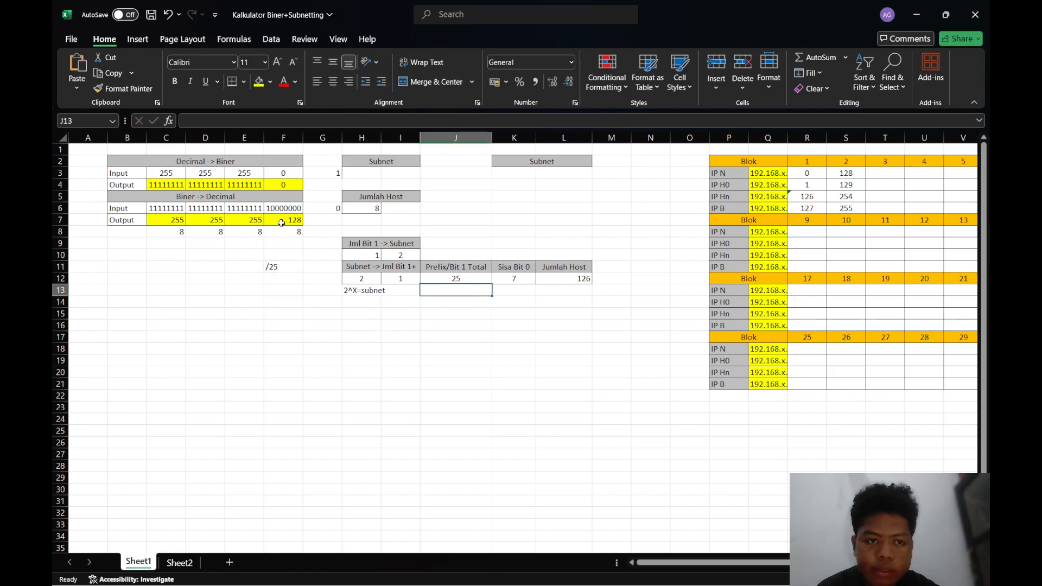
Enter the note "2^7" in cell K13, directly beneath the Sisa Bit 0 value
click(511, 278)
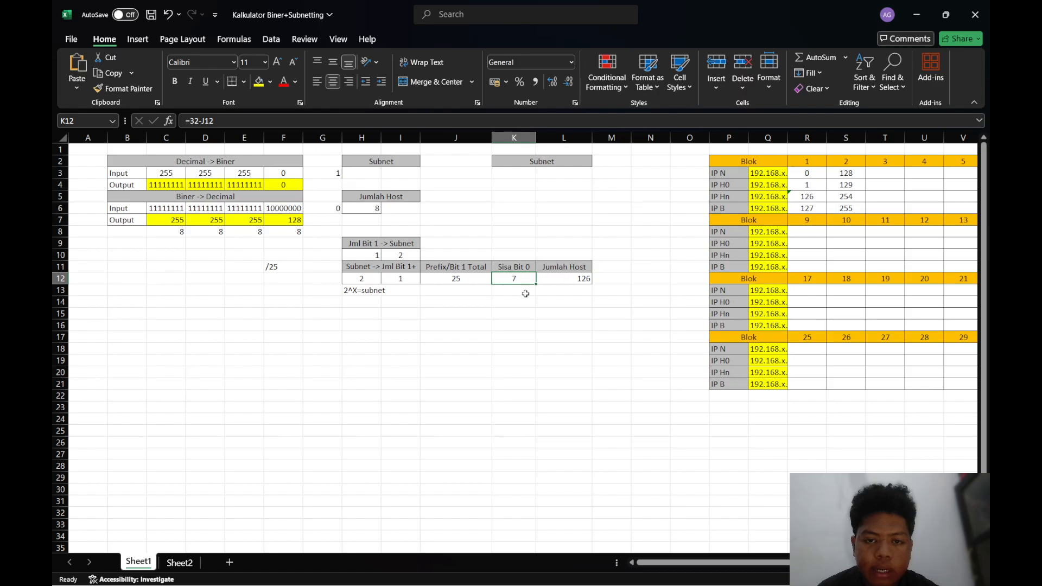
click(559, 276)
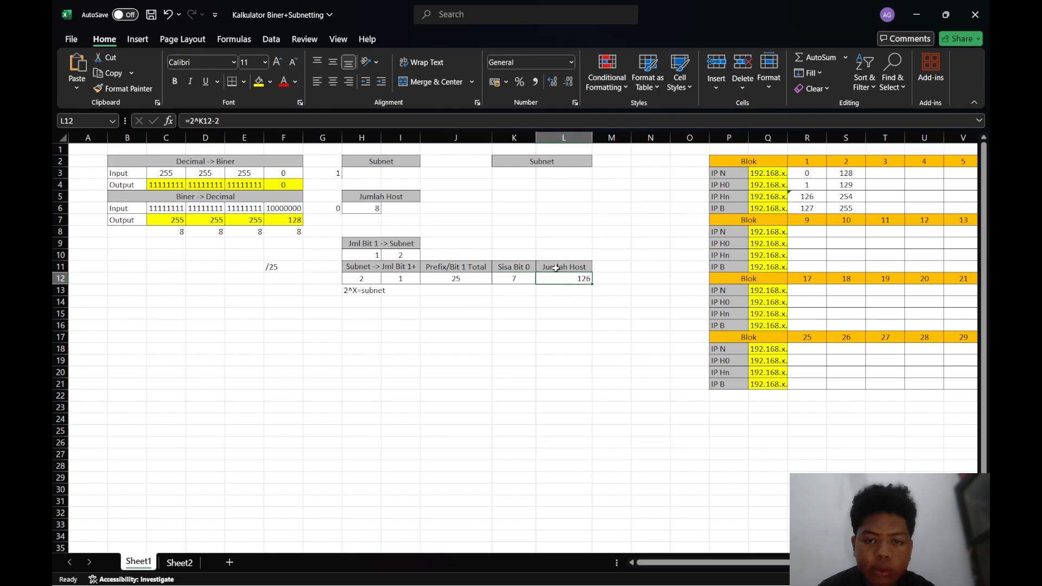
click(522, 276)
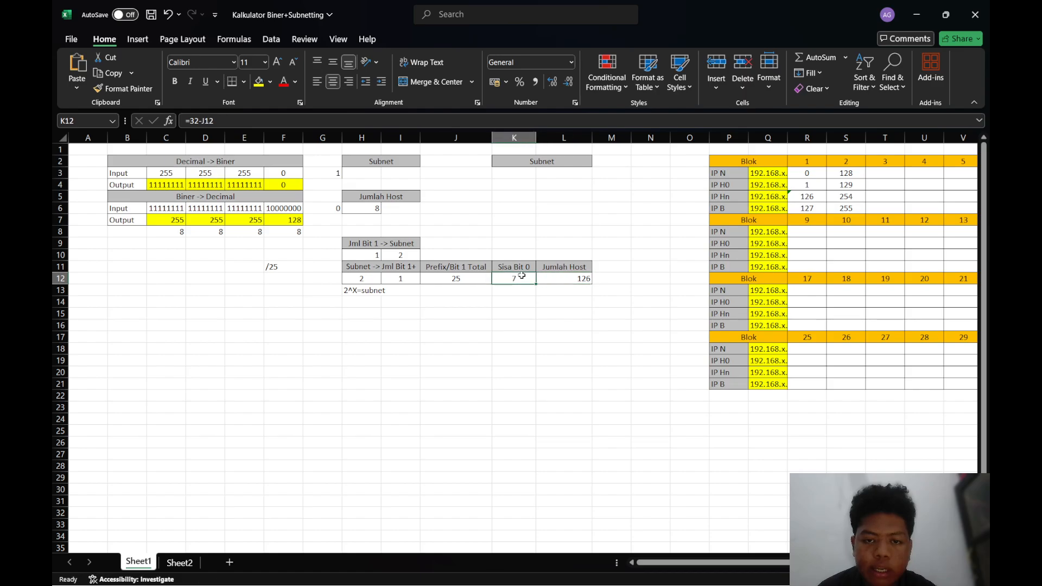
click(500, 291)
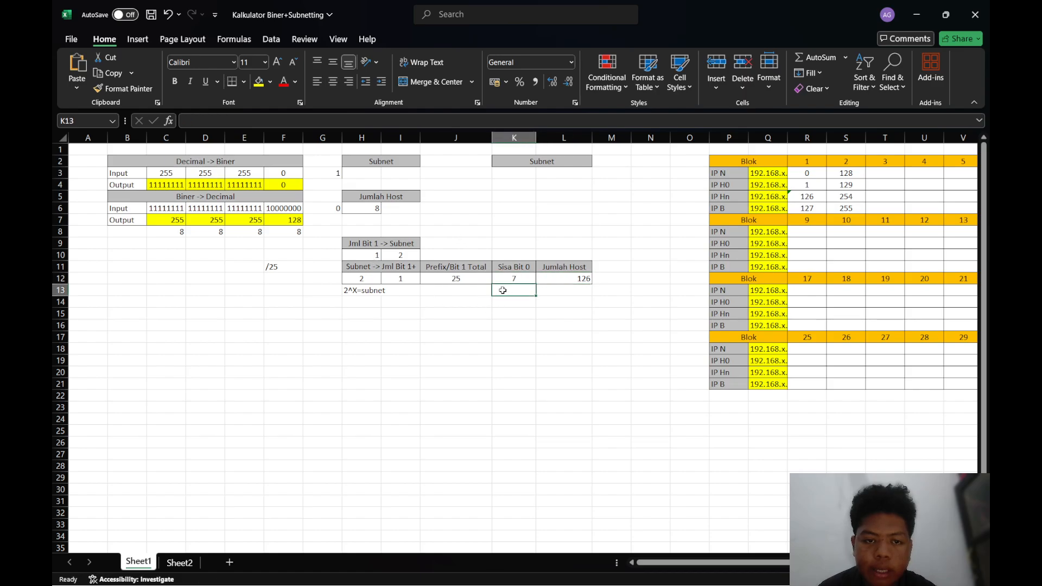
text(2)
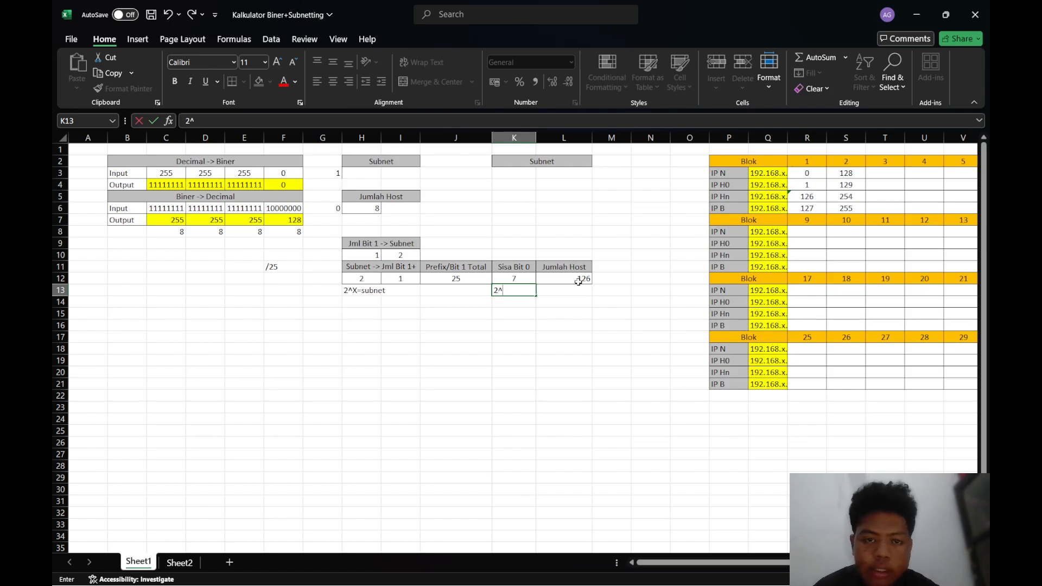
text(^7)
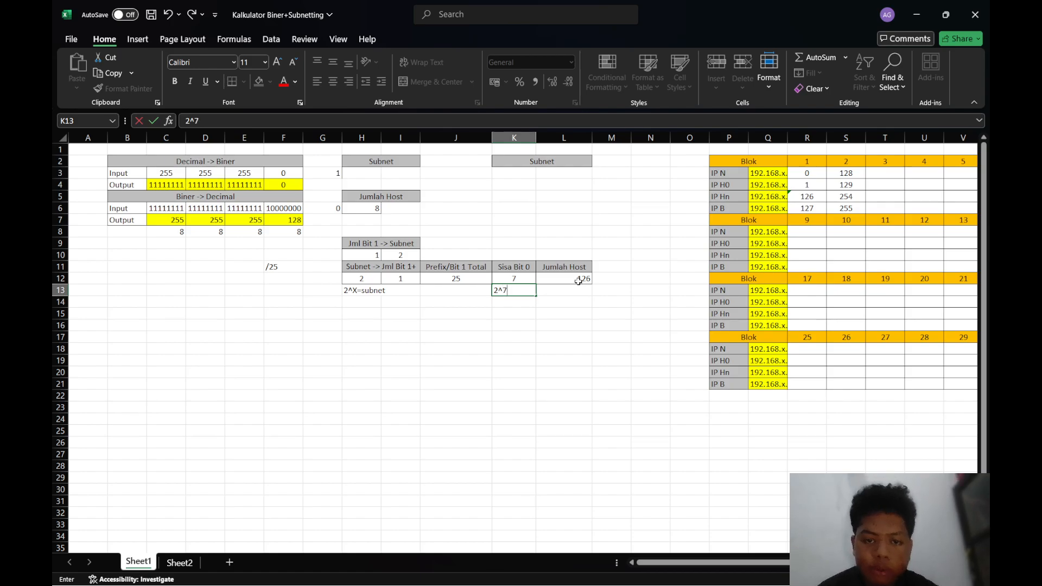
click(499, 199)
click(514, 293)
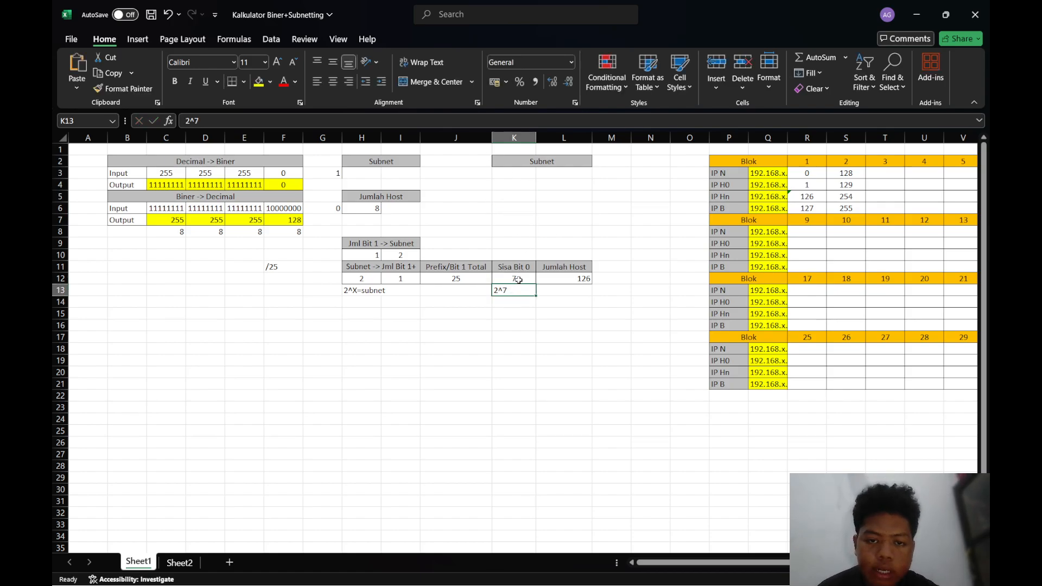
Compare the Sisa Bit 0 and Jumlah Host formulas in K12 and L12, and review the address ranges of blocks 1 and 2
click(518, 279)
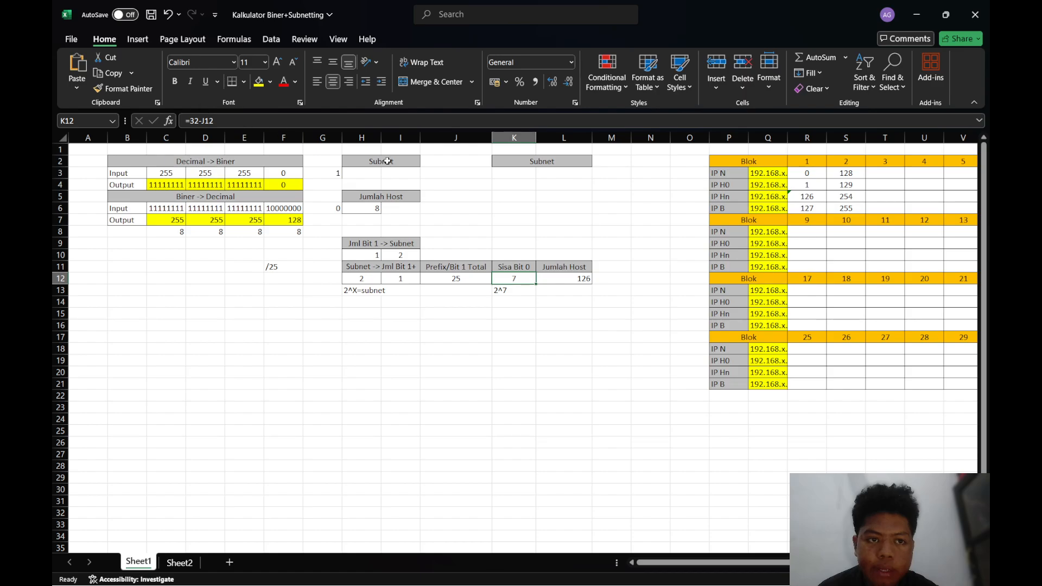
click(567, 277)
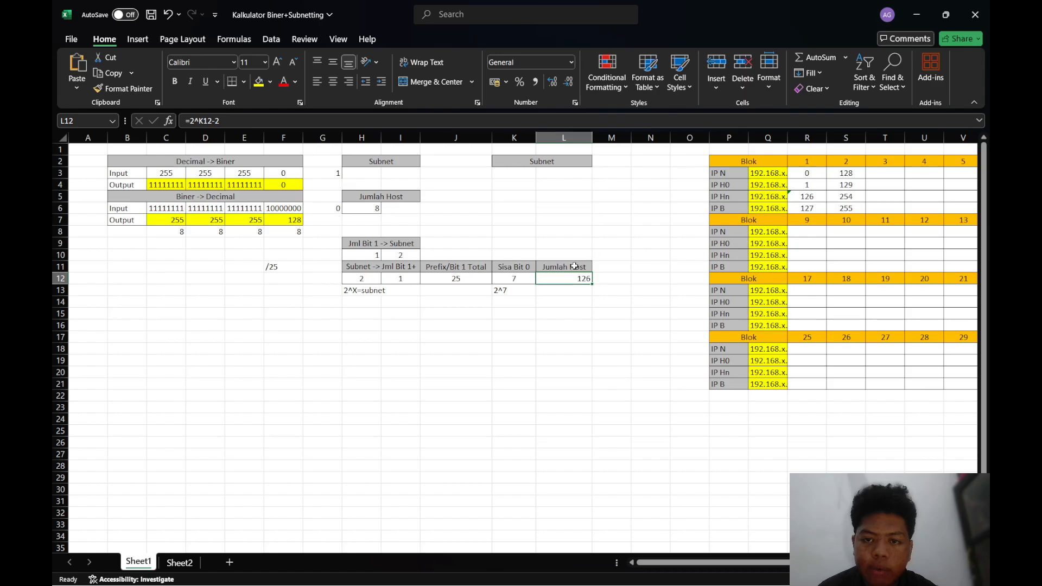
click(580, 306)
click(565, 284)
click(690, 266)
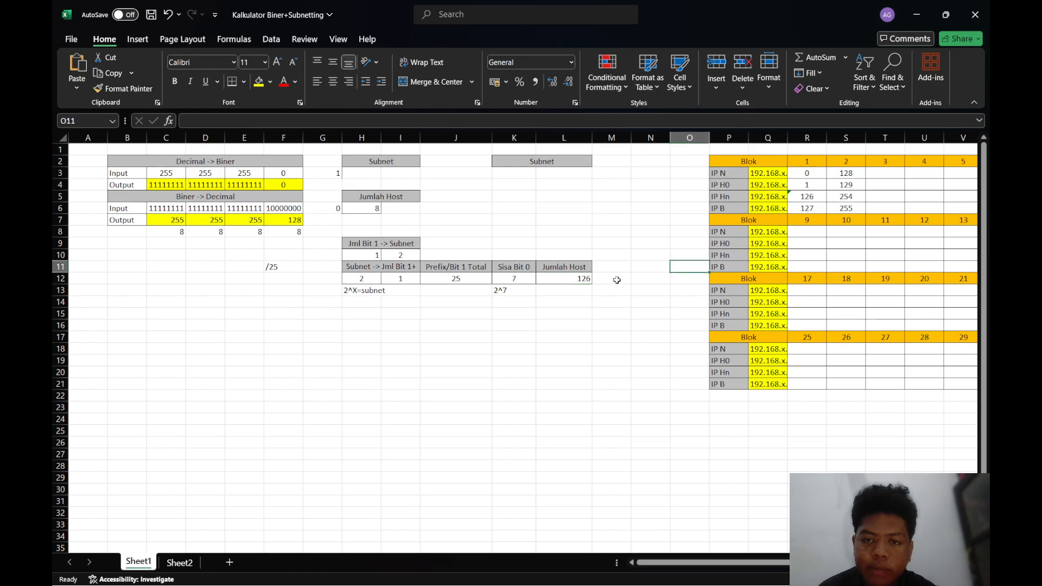
scroll(608, 282, right, 1)
scroll(608, 282, right, 1)
scroll(278, 332, left, 2)
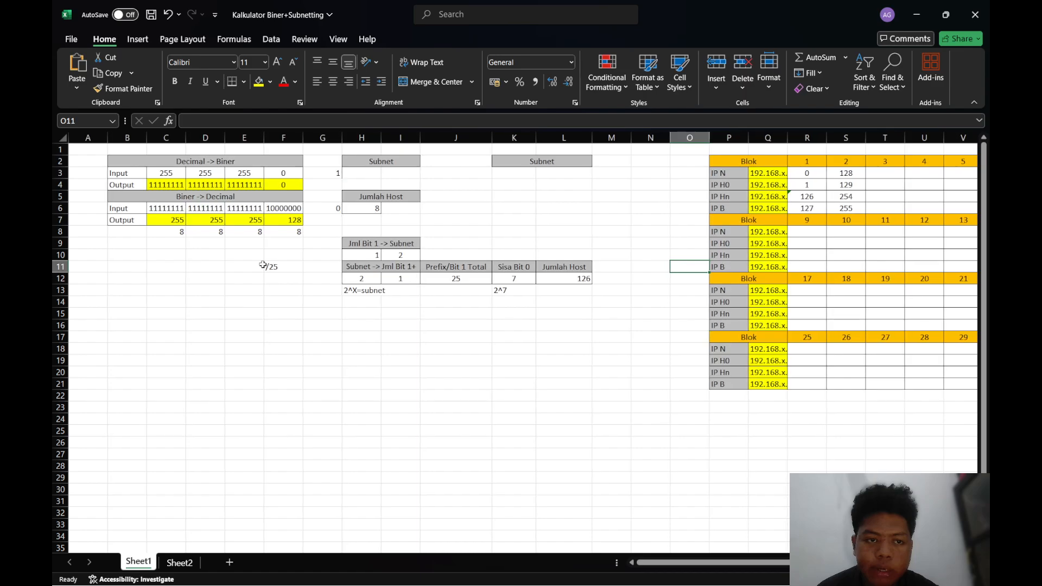
scroll(450, 238, right, 3)
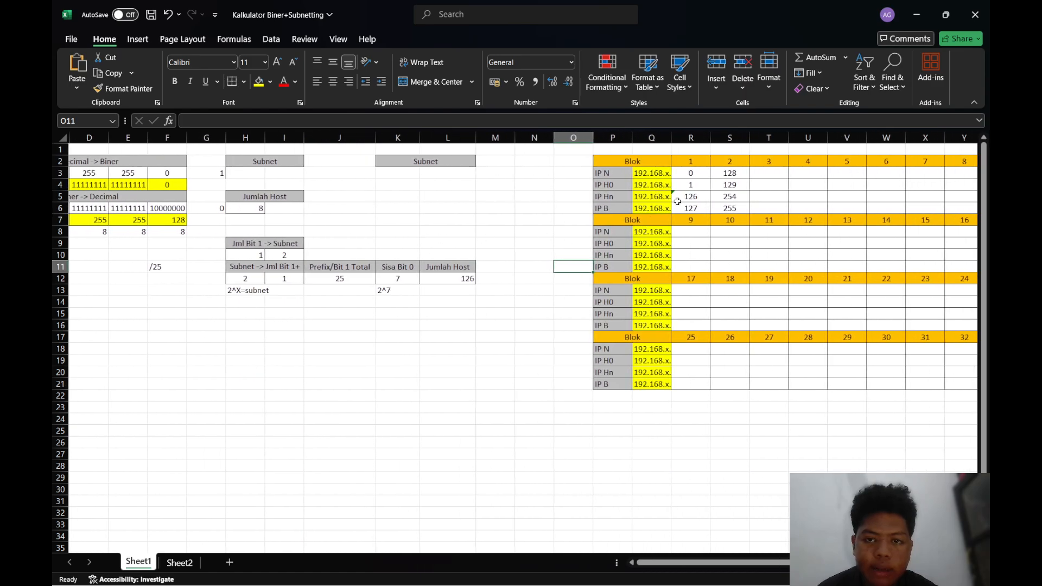
scroll(695, 173, right, 1)
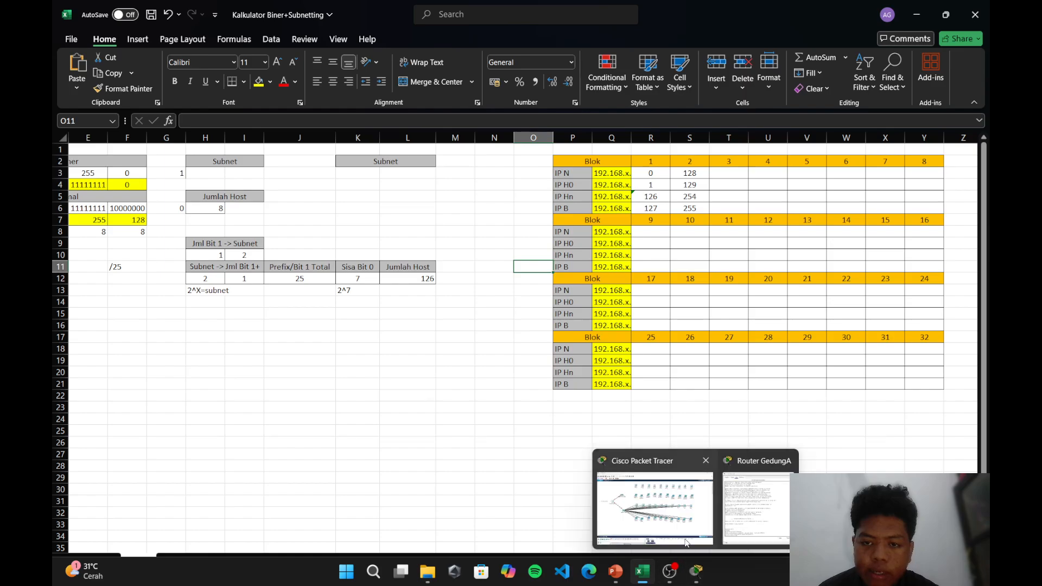
Switch to Packet Tracer's Router GedungA CLI, create the DHCP pool lantai1, and start its network command with 192.168.45.0
click(695, 571)
click(685, 530)
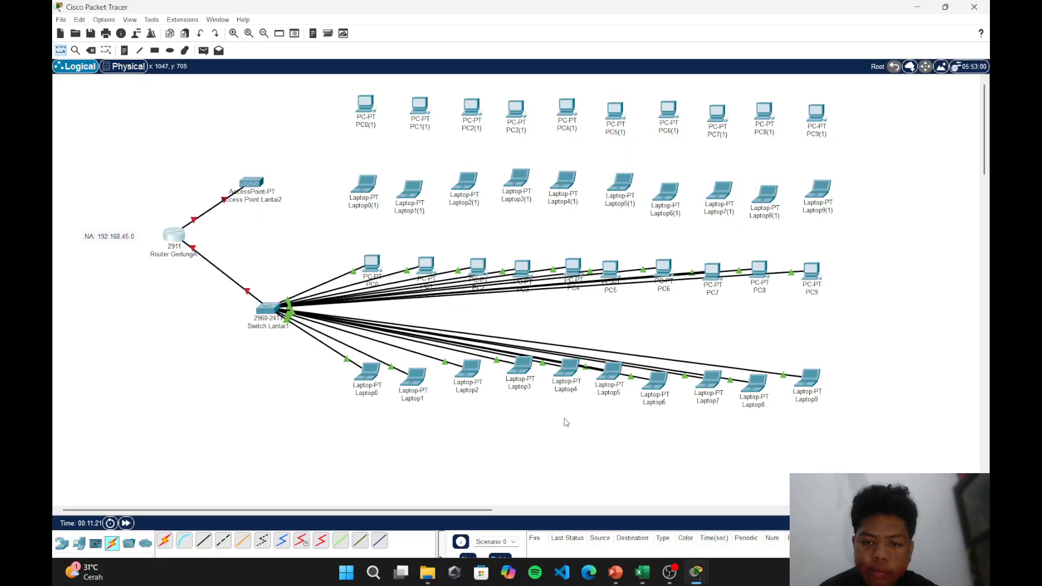
mouse_move(697, 581)
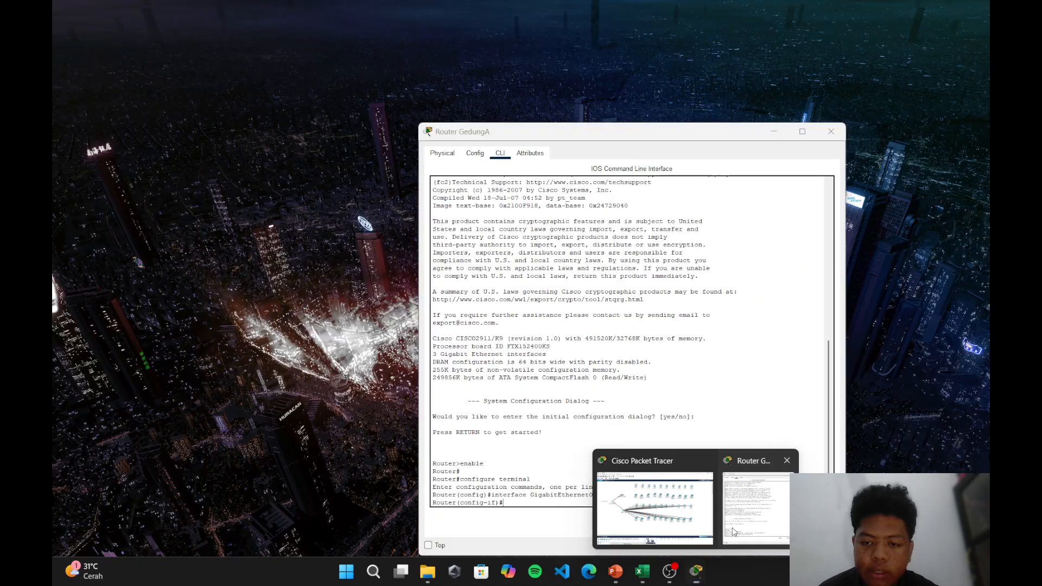
click(755, 535)
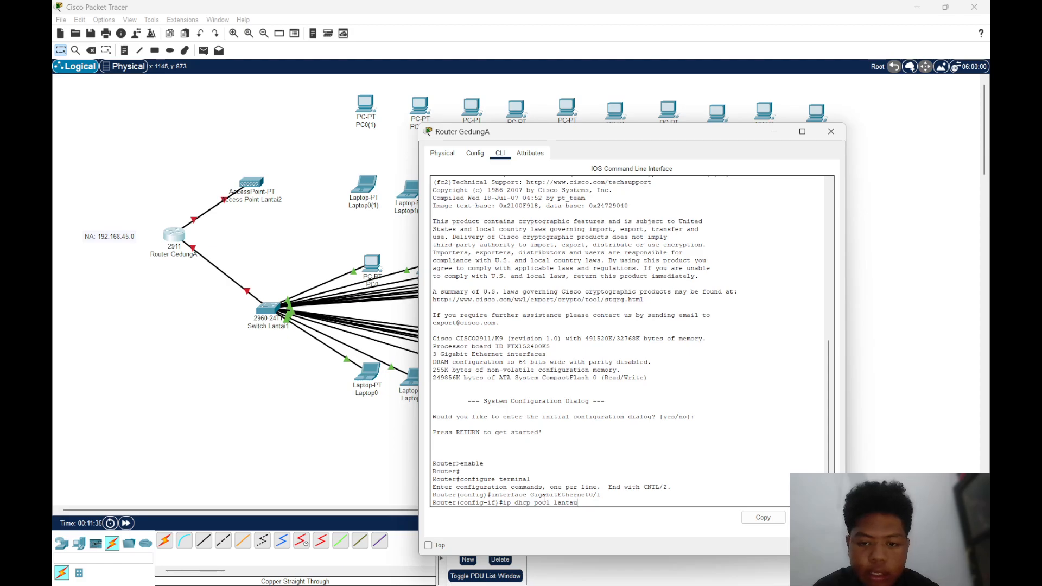
text(i)
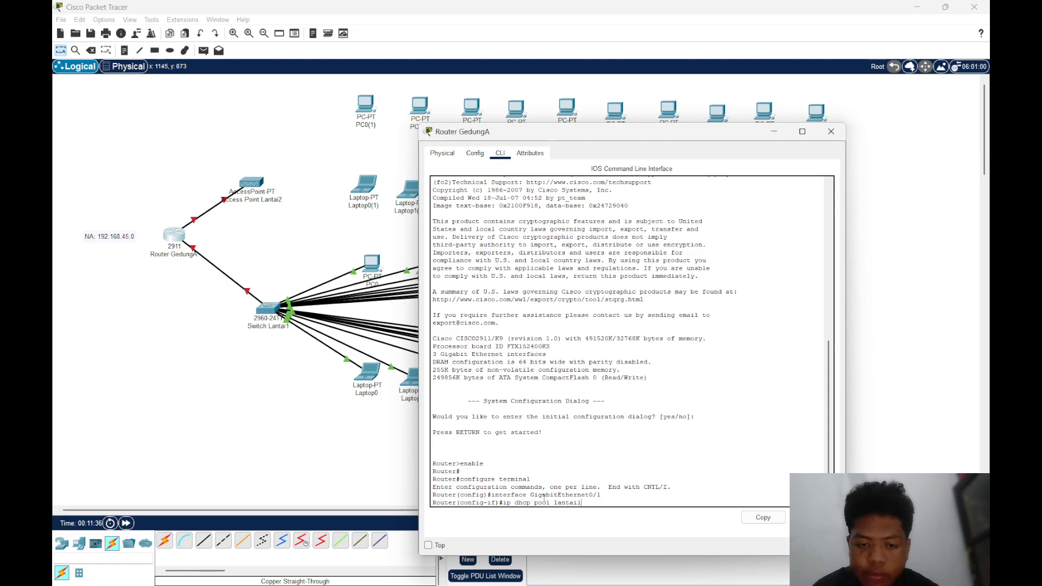
text(1)
key(Return)
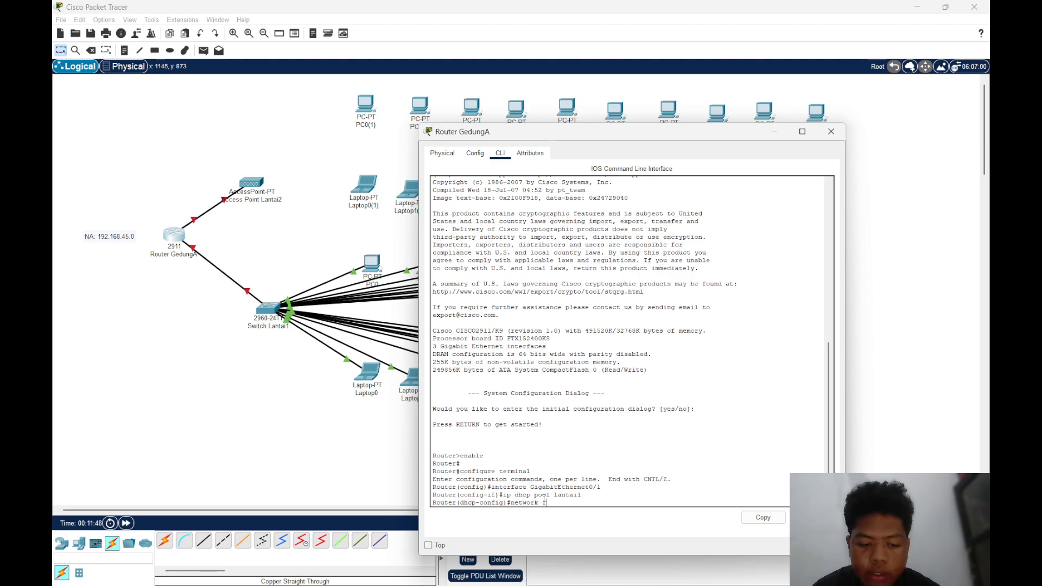
text(8.45.0)
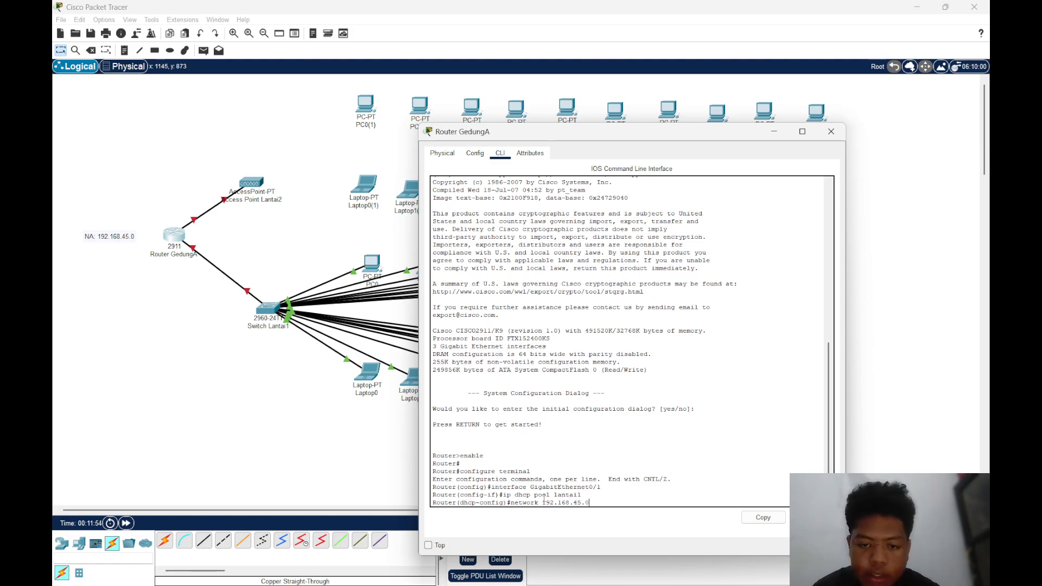
Switch back to the Excel workbook and look up the subnet mask octets in the Biner -> Decimal table
mouse_move(642, 572)
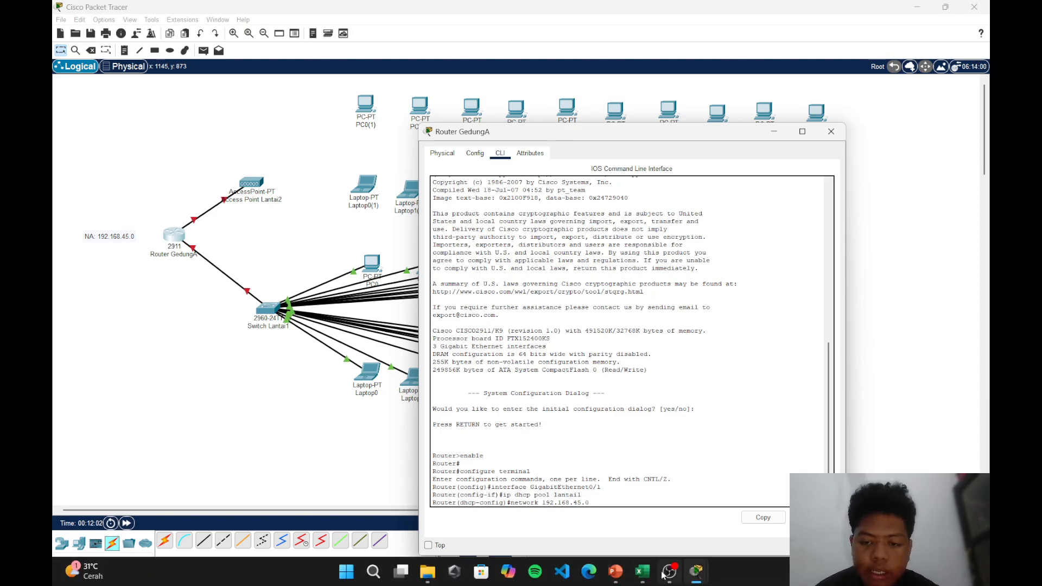
click(639, 521)
scroll(247, 320, left, 3)
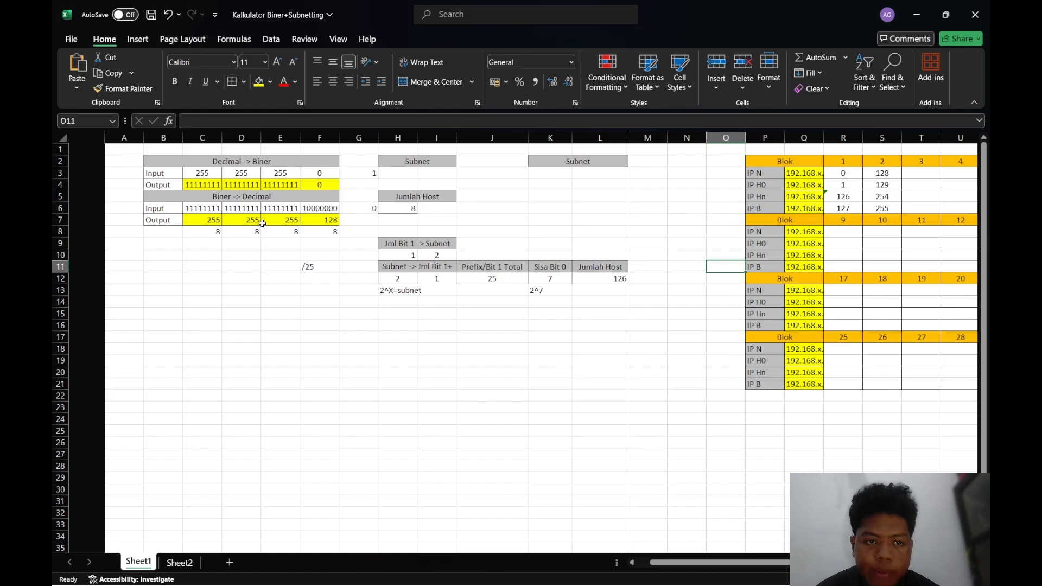
click(393, 220)
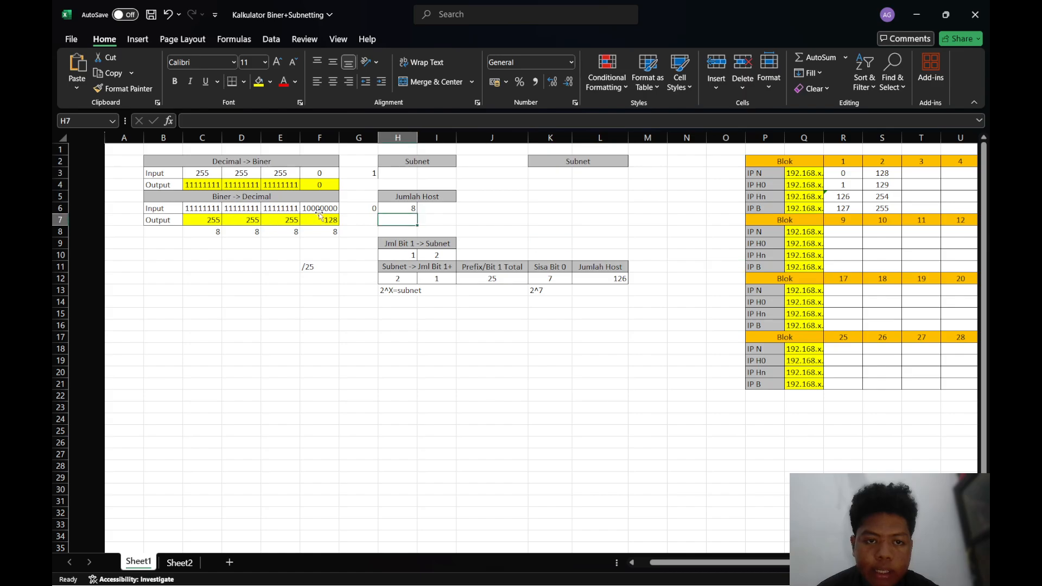
scroll(311, 233, right, 1)
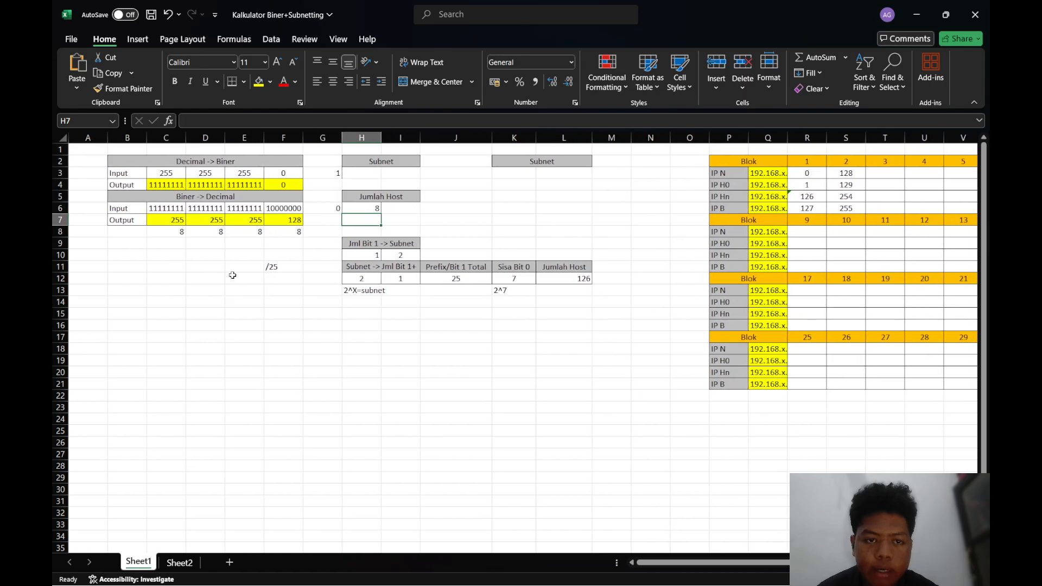
Set the last binary octet in F6 to 11000000
click(294, 212)
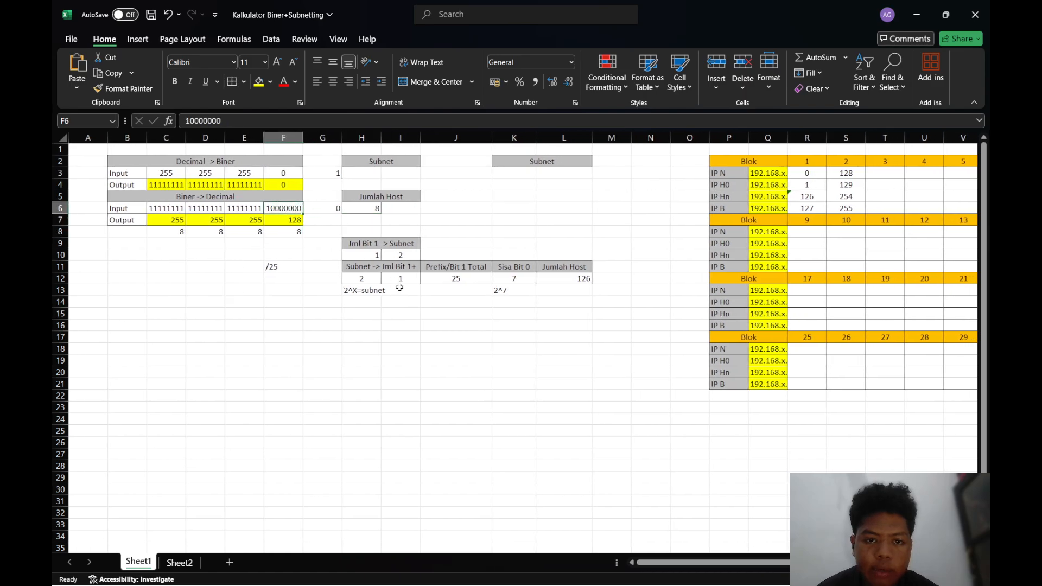
click(193, 122)
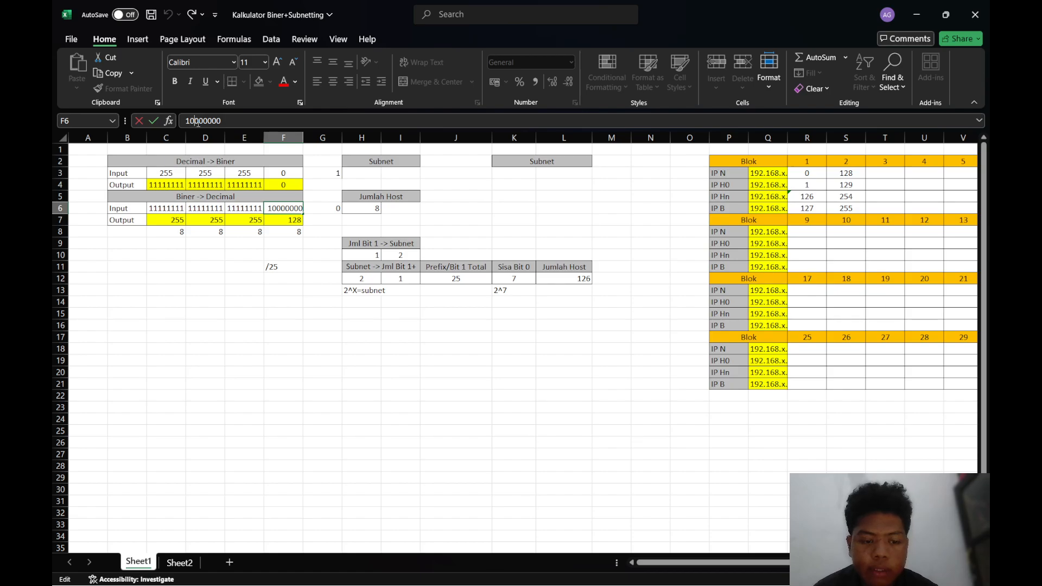
key(BackSpace)
text(1)
key(Return)
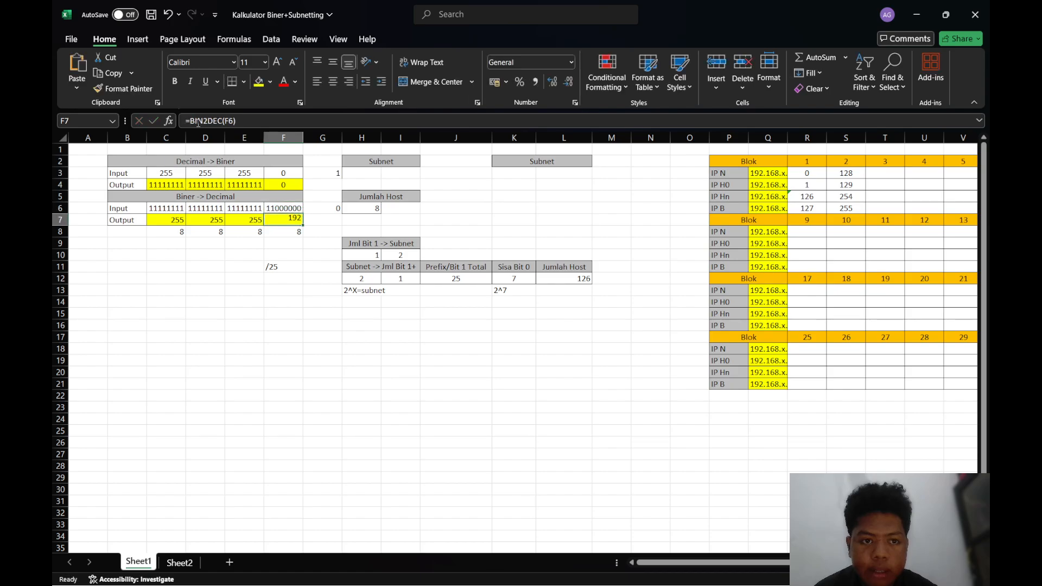
Set the last binary octet in F6 to 1000000, and restore it to 10000000
click(292, 209)
click(197, 121)
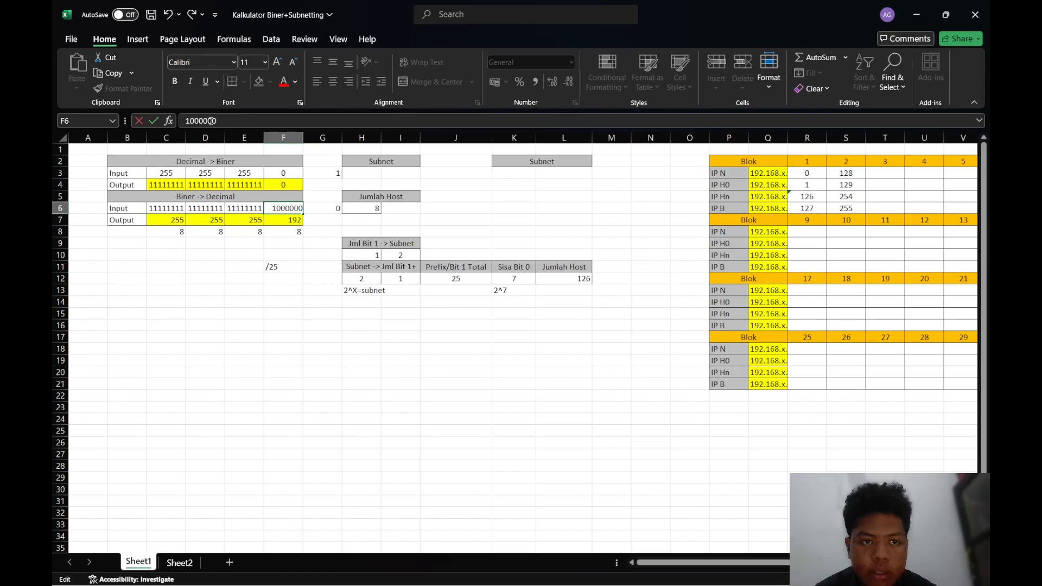
key(Return)
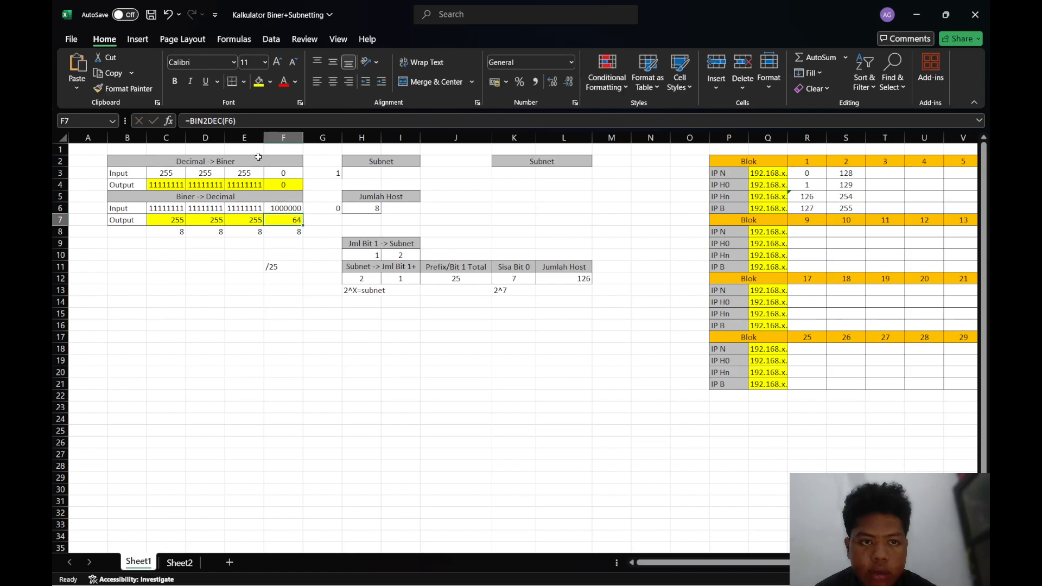
click(285, 209)
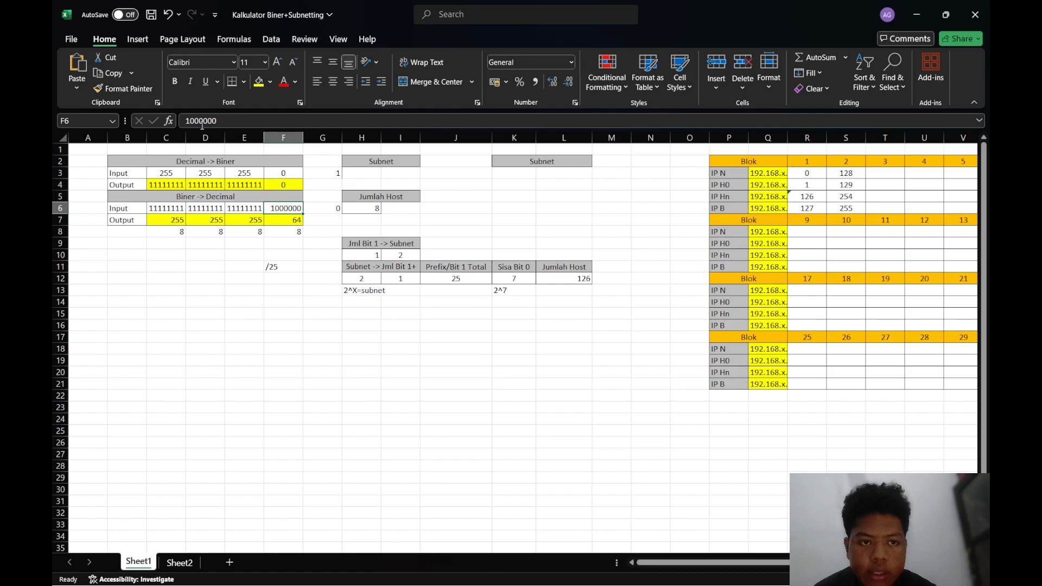
click(223, 123)
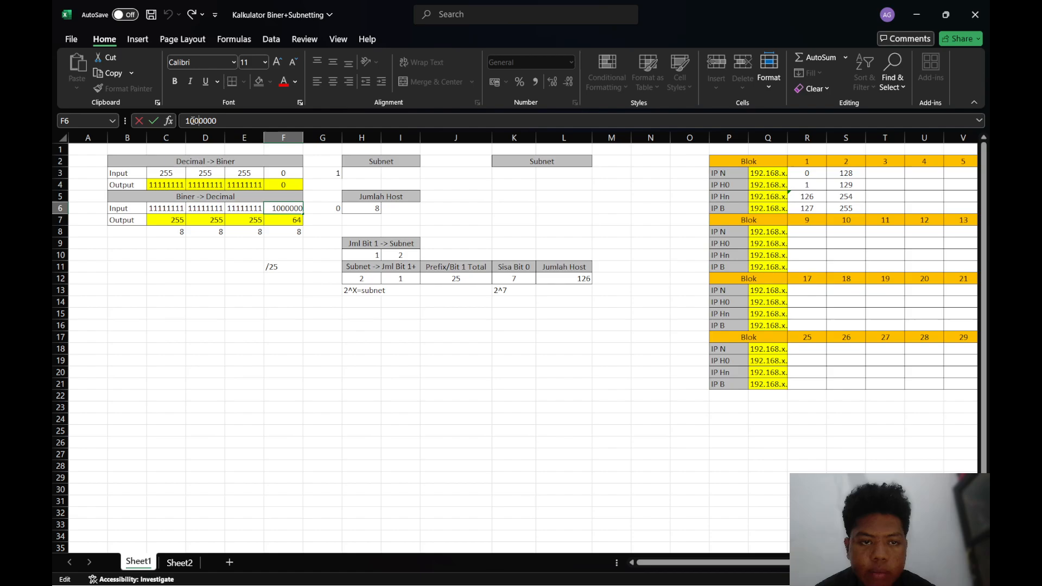
text(0)
key(Return)
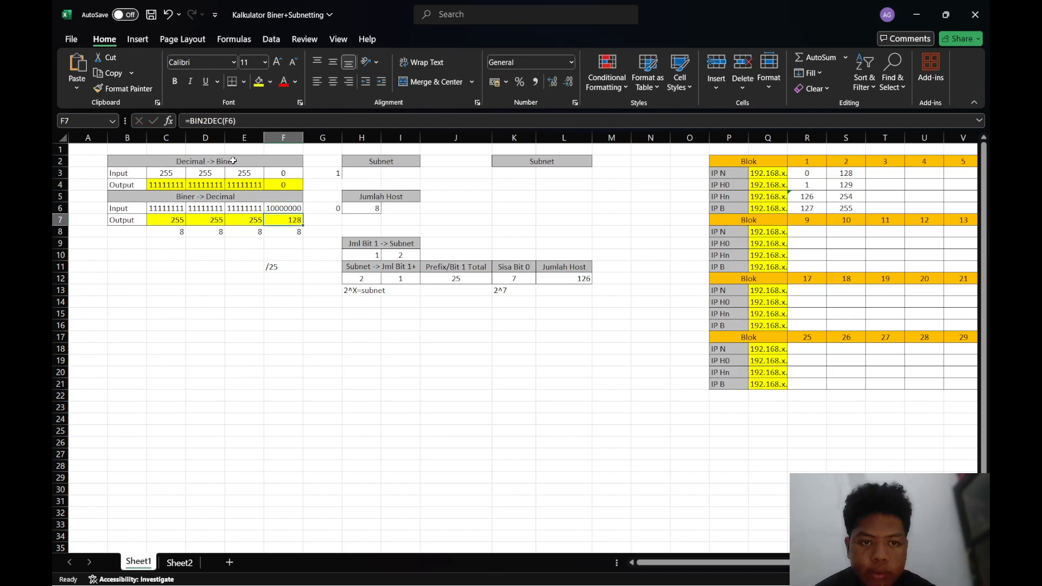
Check the decimal mask octets in C7:F7 against the /25 prefix note in F11
key(Down)
key(Down)
key(Down)
key(Down)
key(Down)
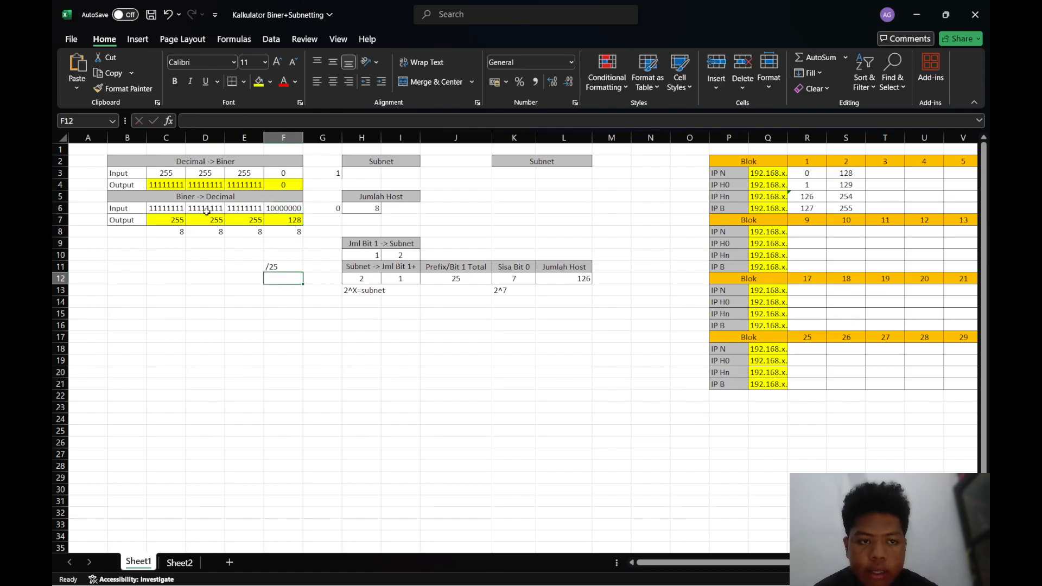
drag(163, 223, 283, 220)
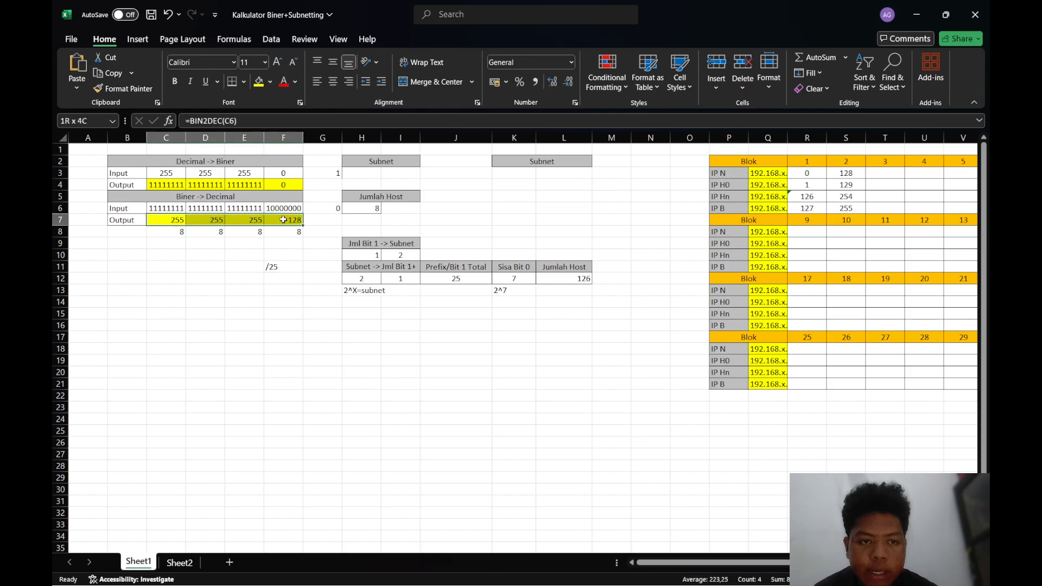
click(276, 269)
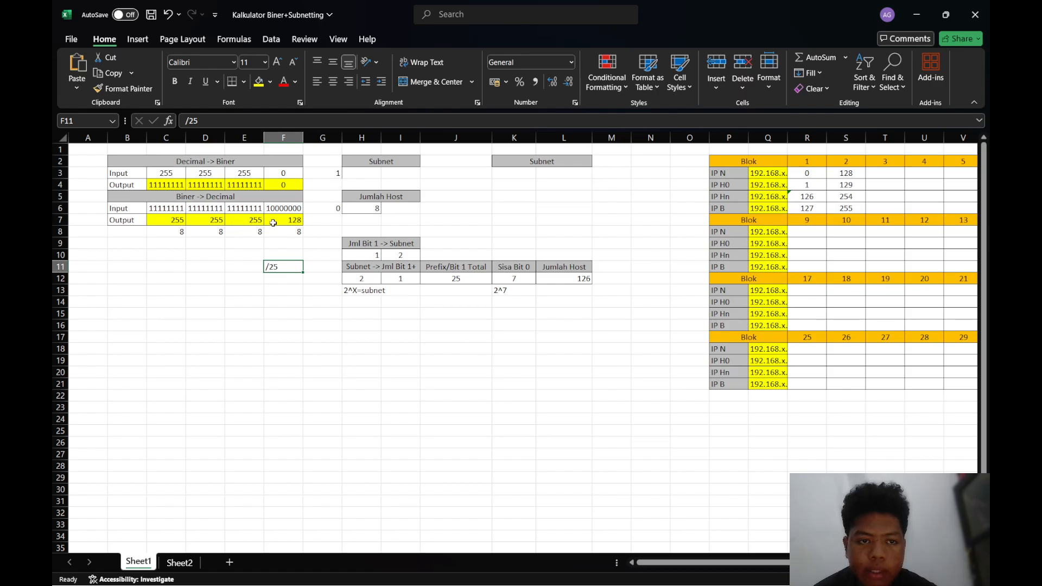
mouse_move(696, 571)
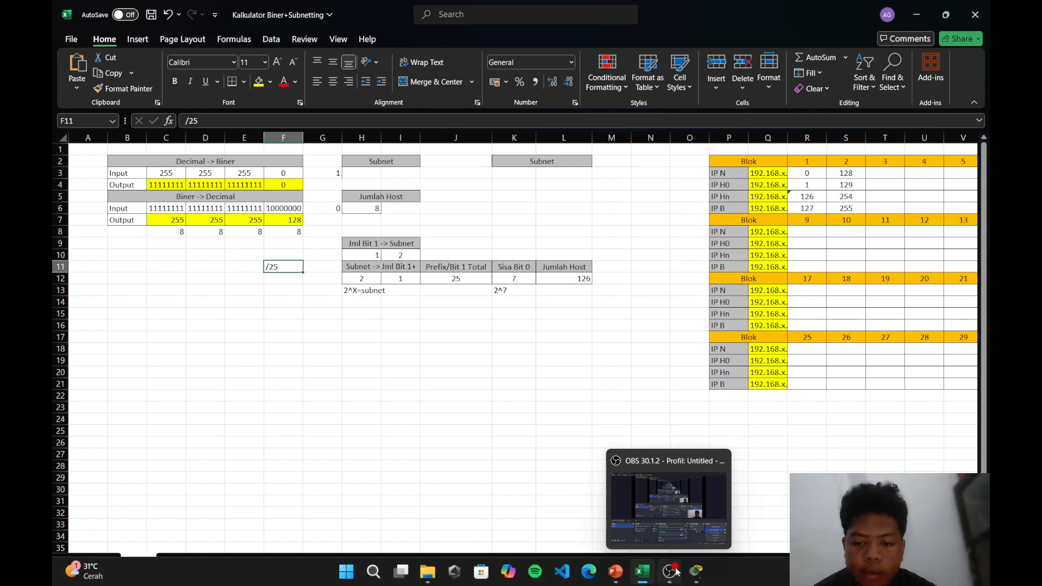
Switch to Packet Tracer and complete the lantai1 pool's network command as 192.168.45.0 with mask 255.255.255.128 in the router CLI
click(692, 511)
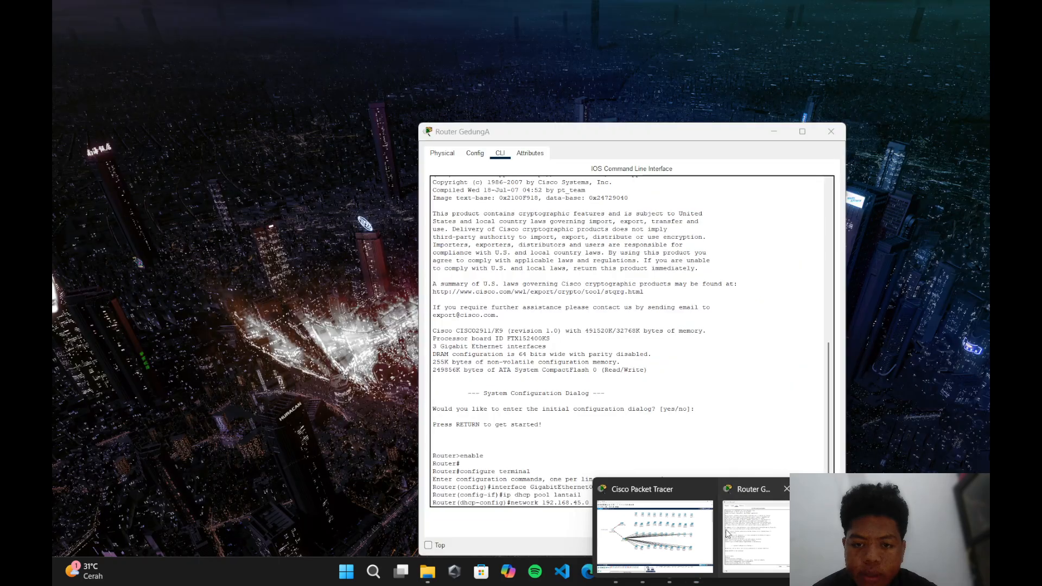
click(727, 534)
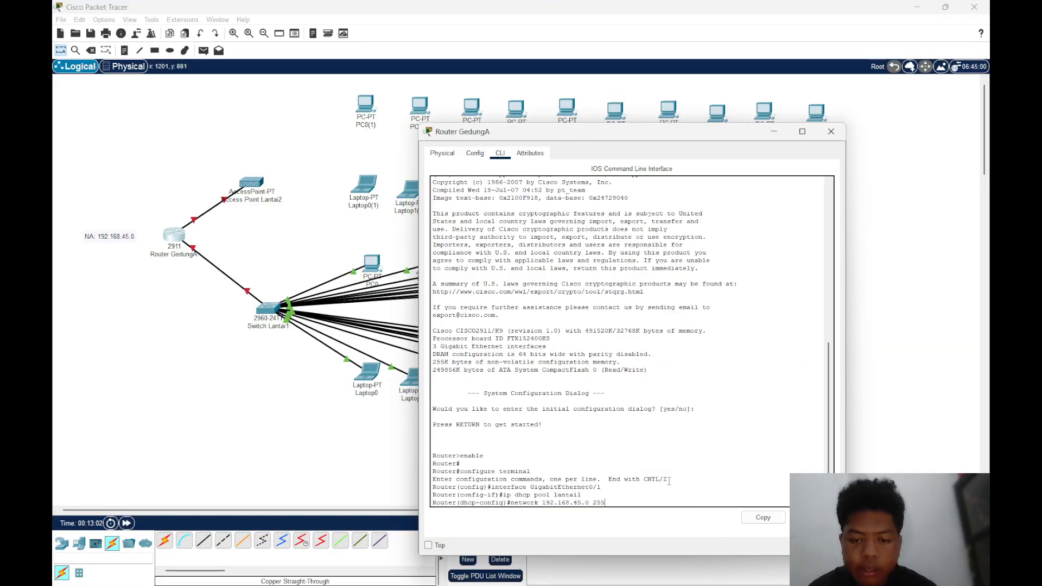
text(255.255.)
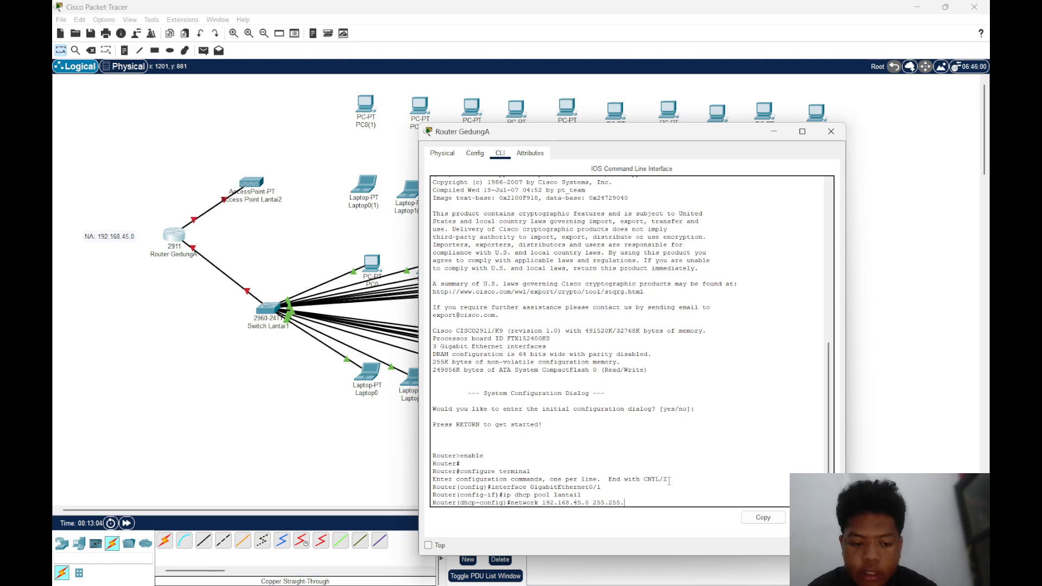
text(255.1)
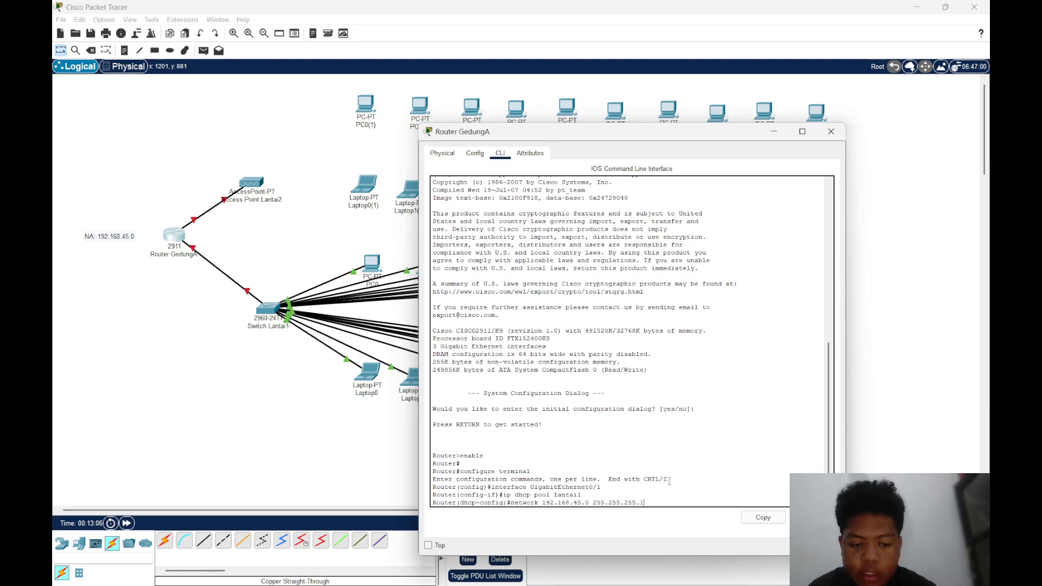
text(28)
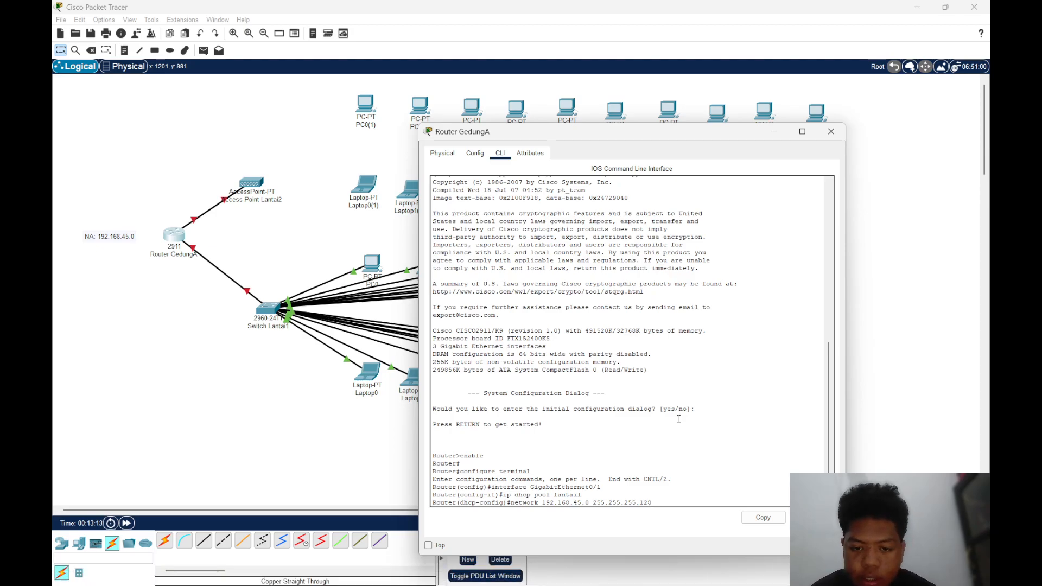
key(Return)
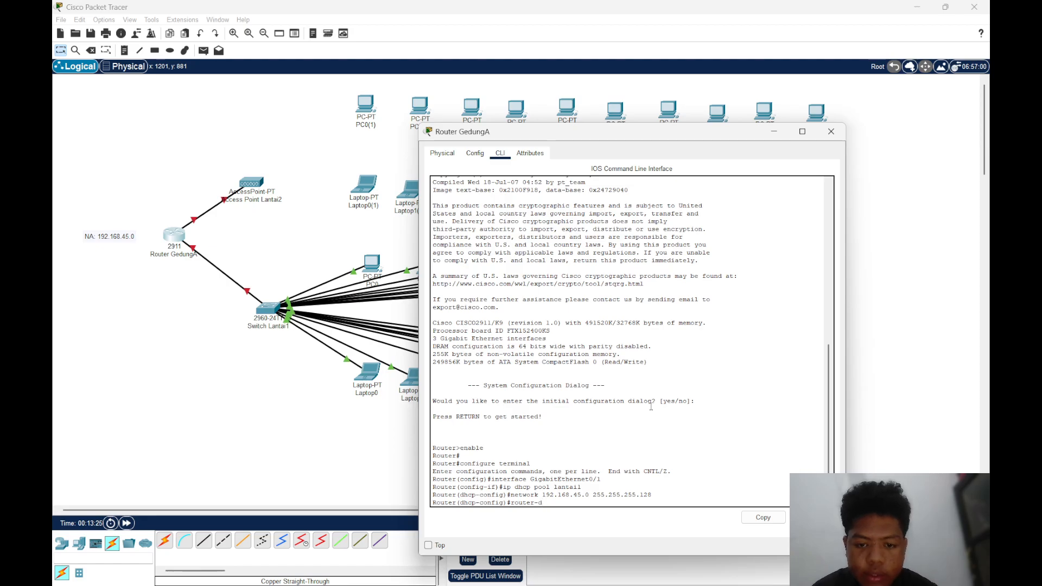
Set the lantai1 pool's default router to 192.168.45.1 and its DNS server to 8.8.8.8
key(BackSpace)
key(BackSpace)
key(BackSpace)
key(BackSpace)
key(BackSpace)
key(BackSpace)
key(BackSpace)
key(BackSpace)
text(defa)
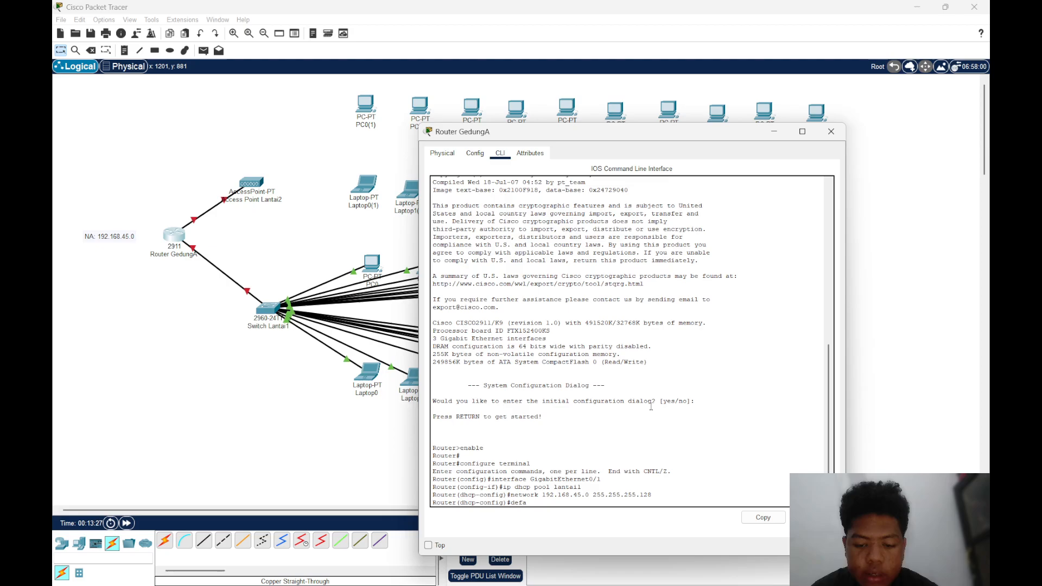
text(ult-router)
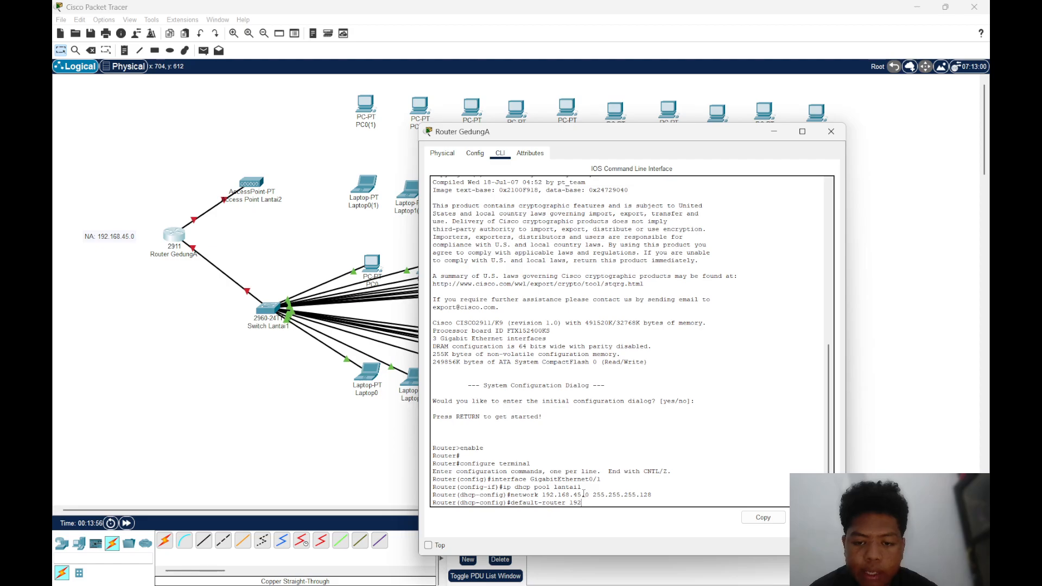
text(192.168)
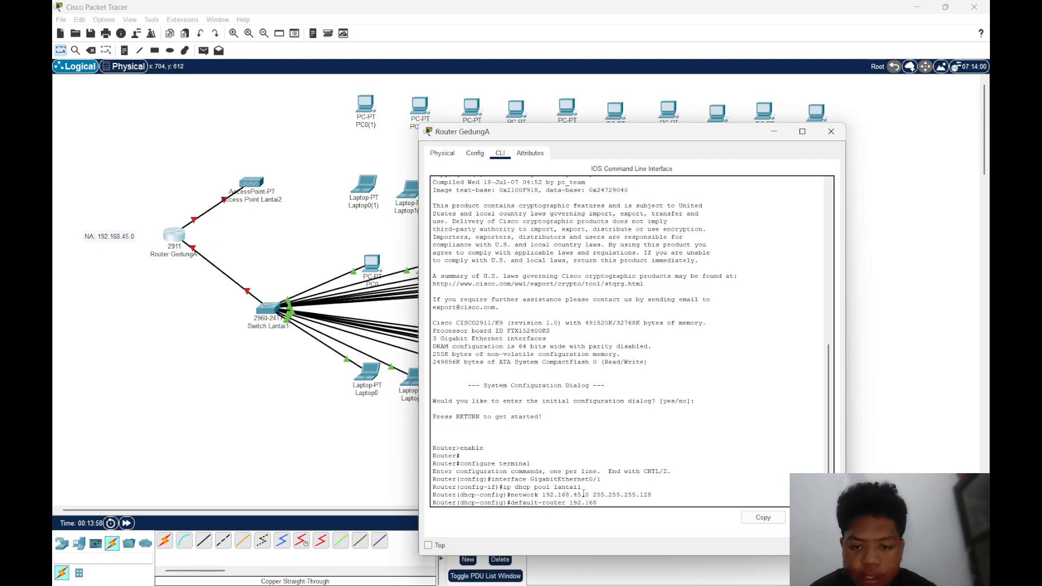
text(.45.)
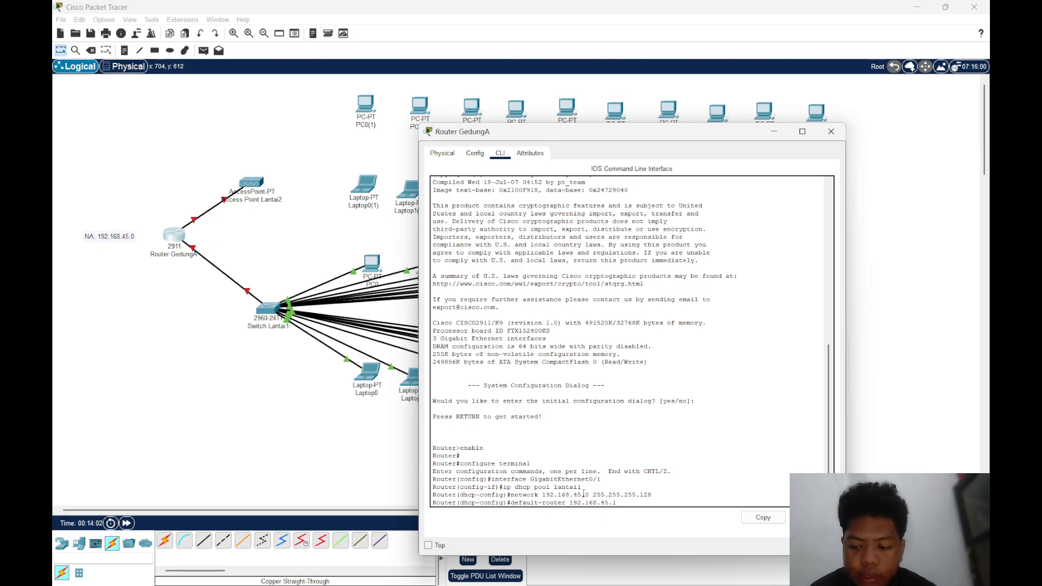
text(1)
key(Return)
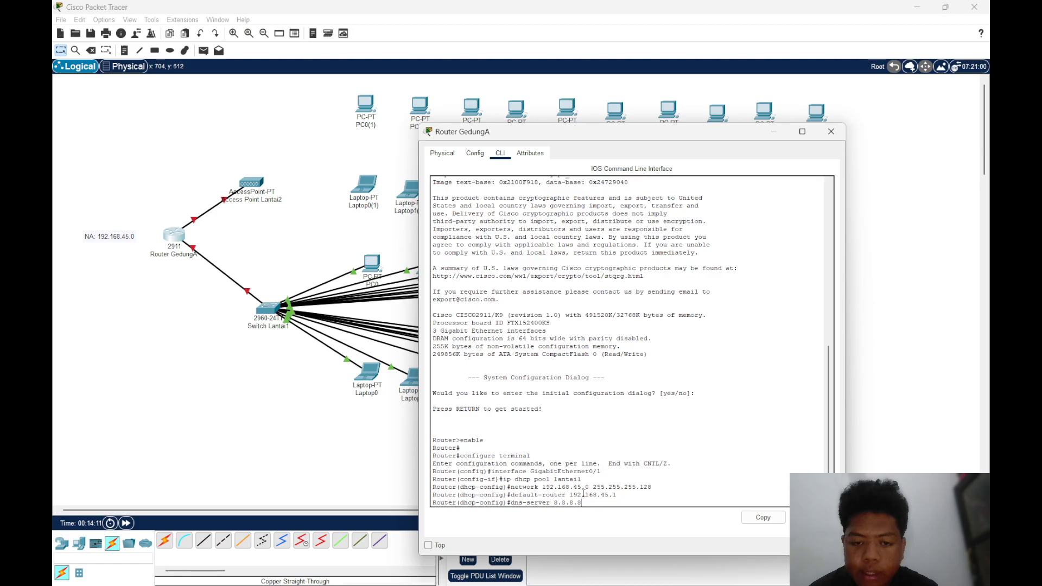
key(Return)
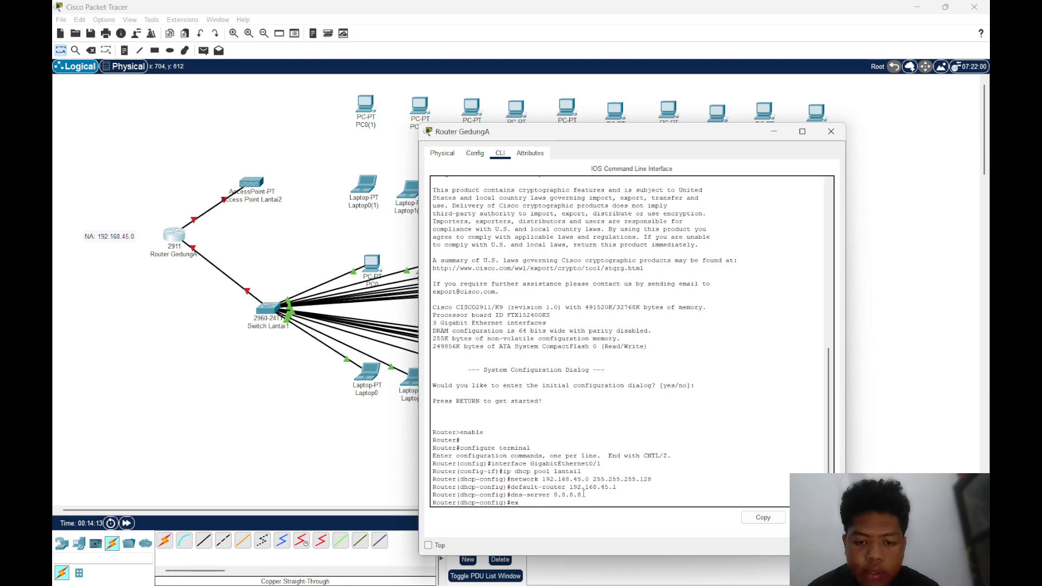
Exit the router's configuration modes and save the configuration with the write command
key(Return)
text(exit)
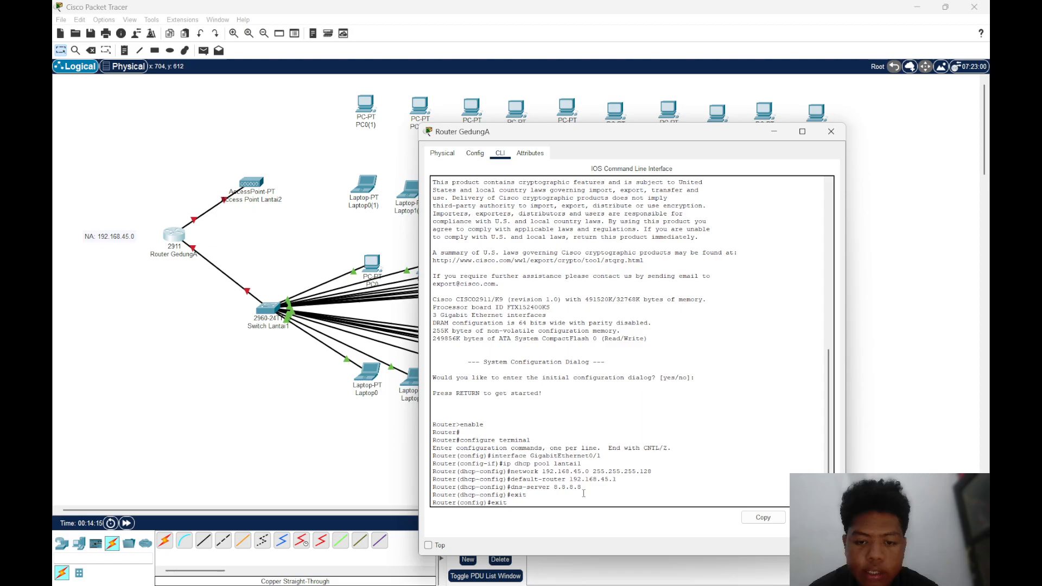
key(Return)
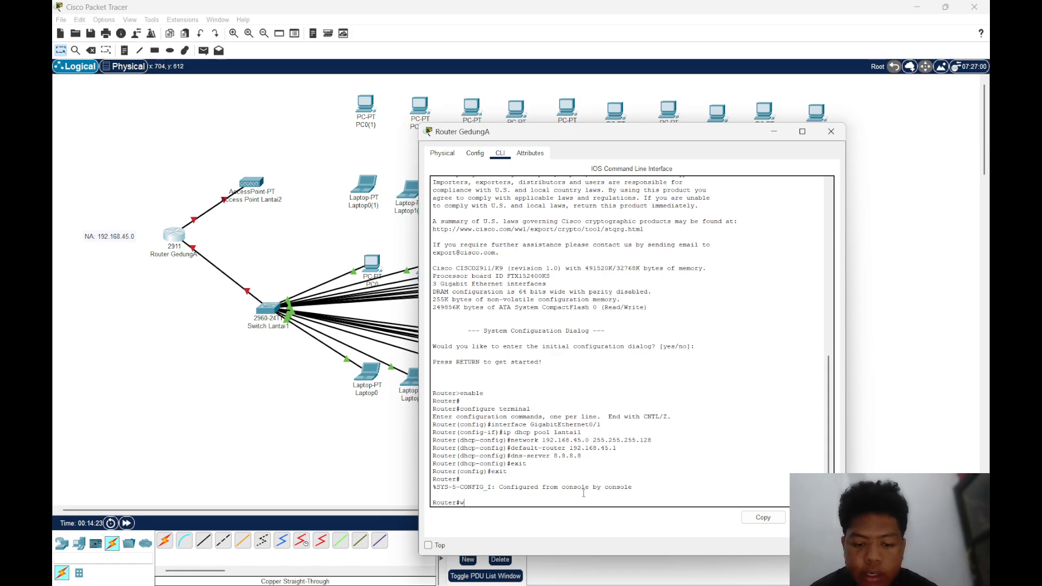
key(Return)
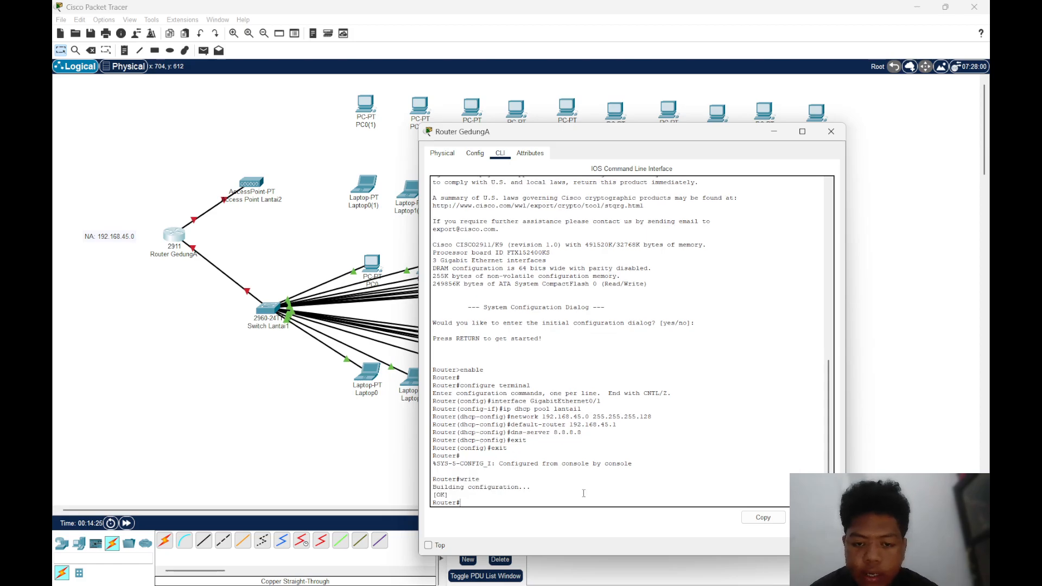
Set the IPv4 address of the router's GigabitEthernet0/1 interface to 192.168.45.1
click(475, 153)
click(469, 279)
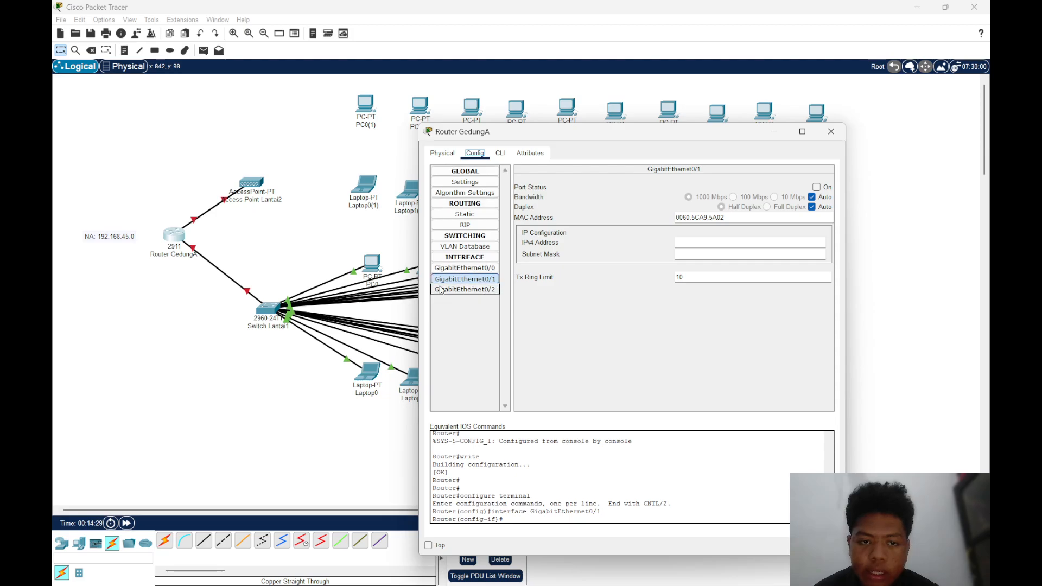
click(714, 242)
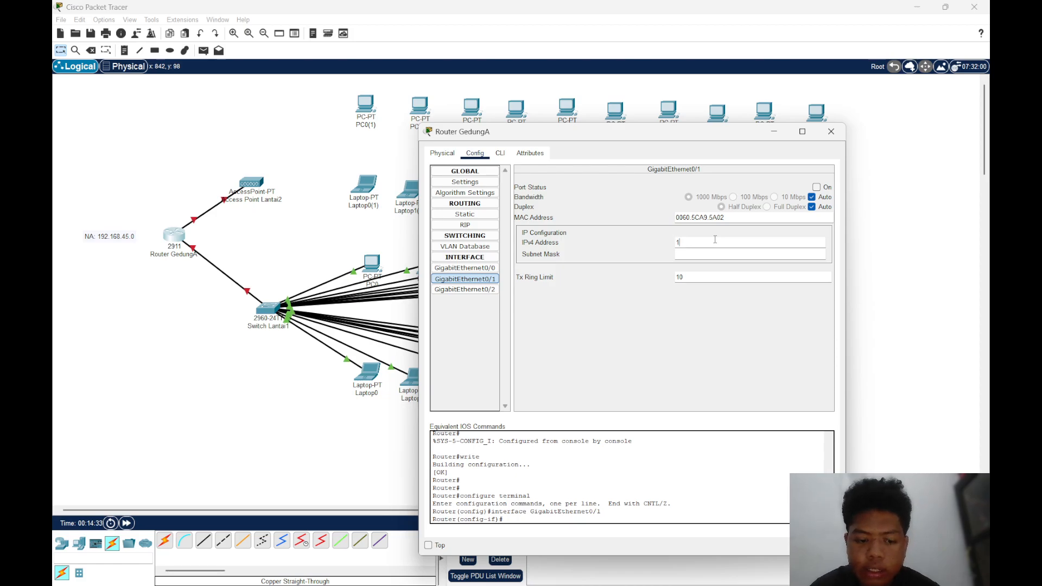
text(192.1)
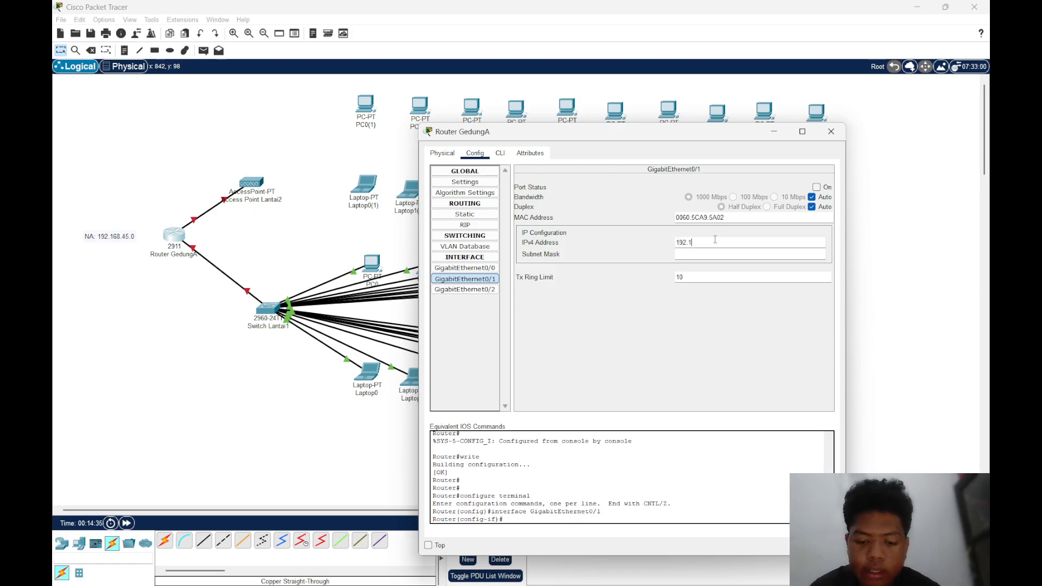
text(68.)
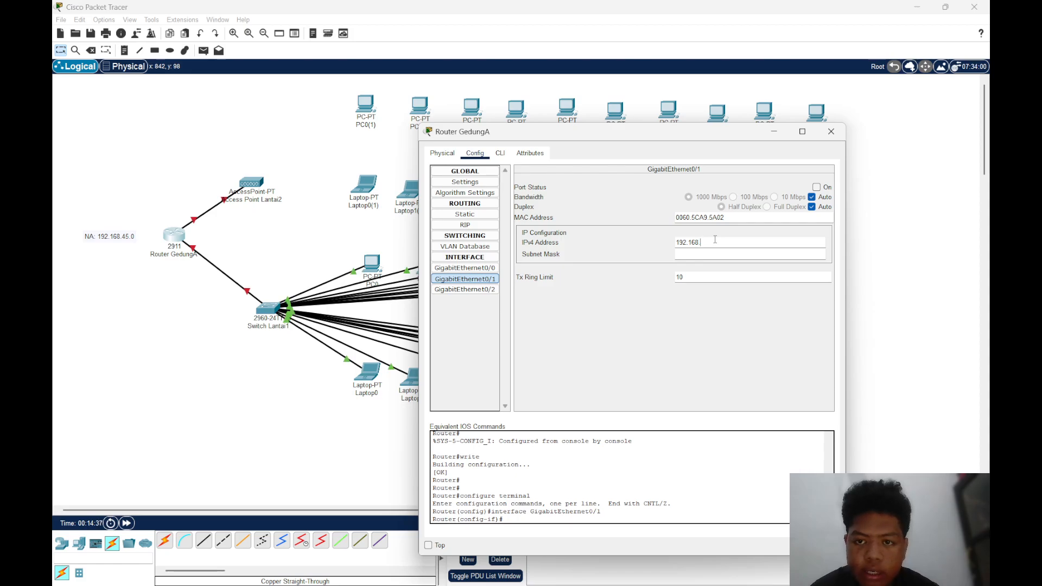
text(45.1)
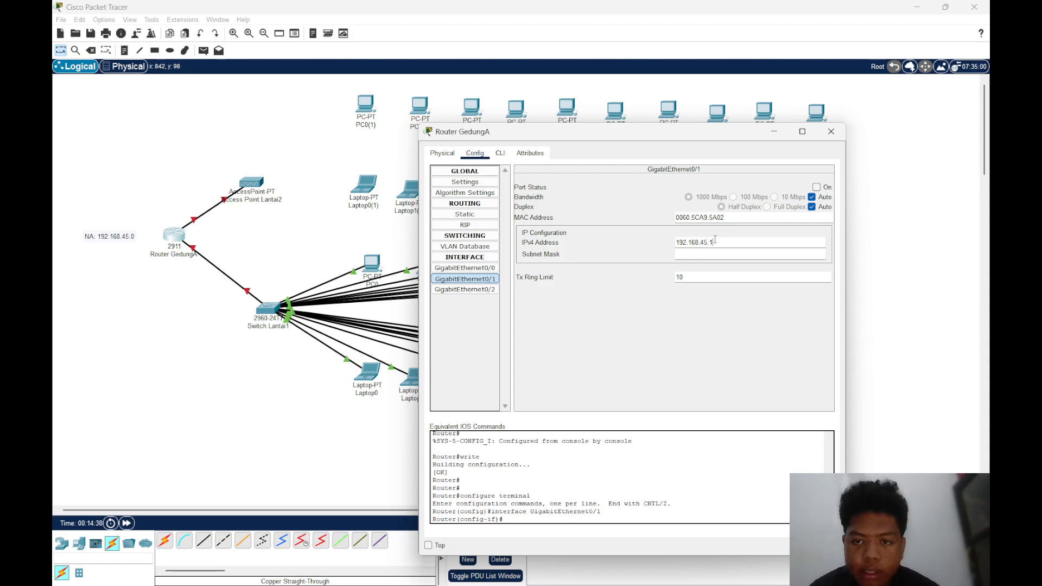
key(Return)
Set the GigabitEthernet0/1 subnet mask to 255.255.255.128, turn the port on and close the router's settings
click(722, 253)
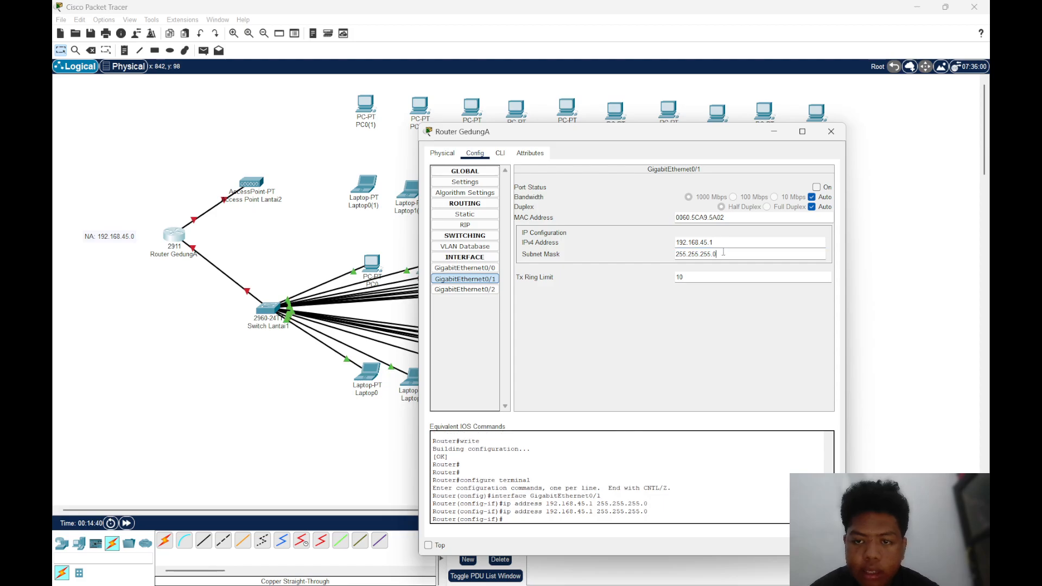
text(128)
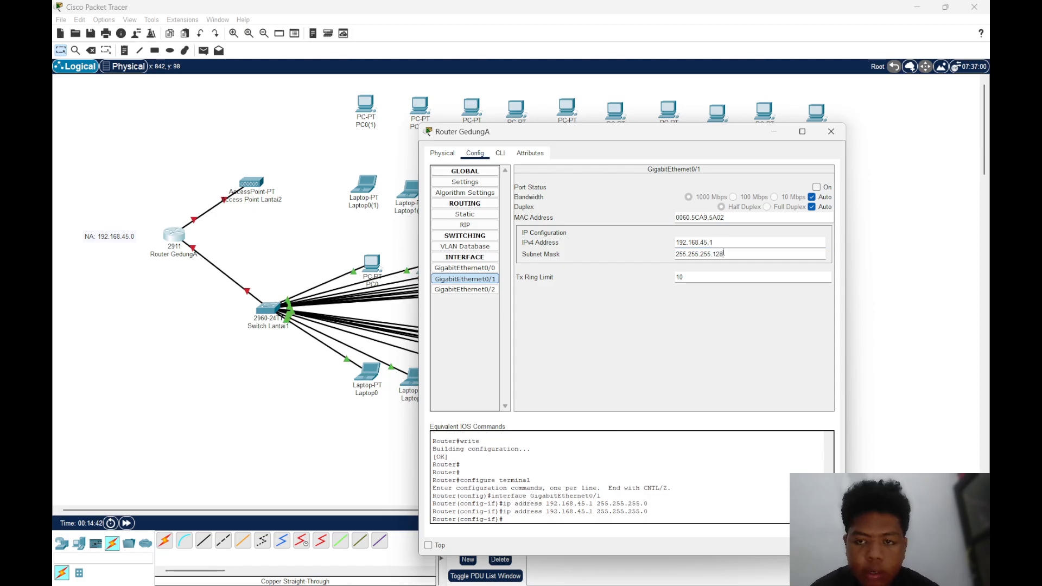
key(Return)
click(700, 281)
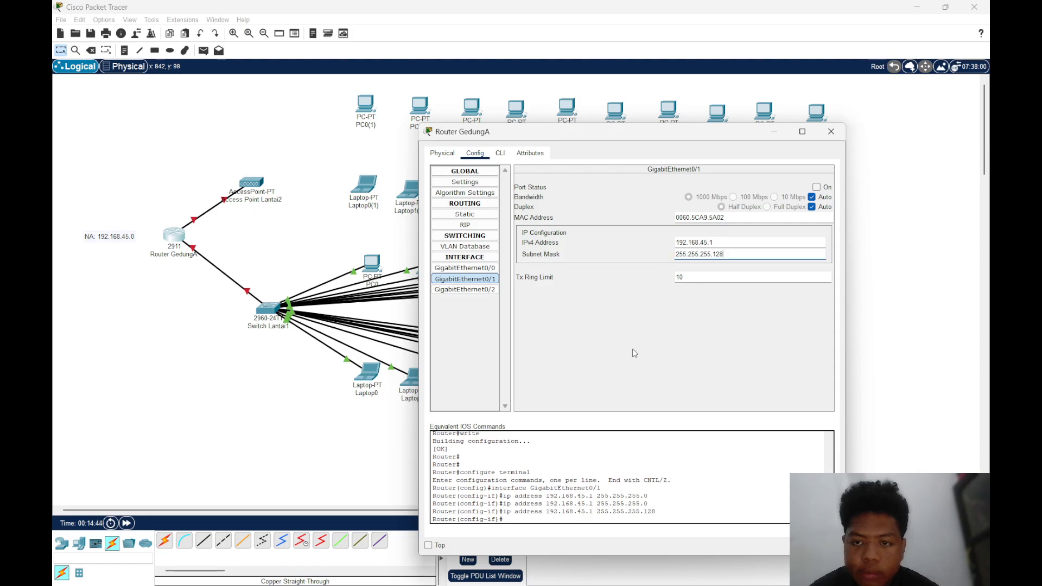
click(816, 187)
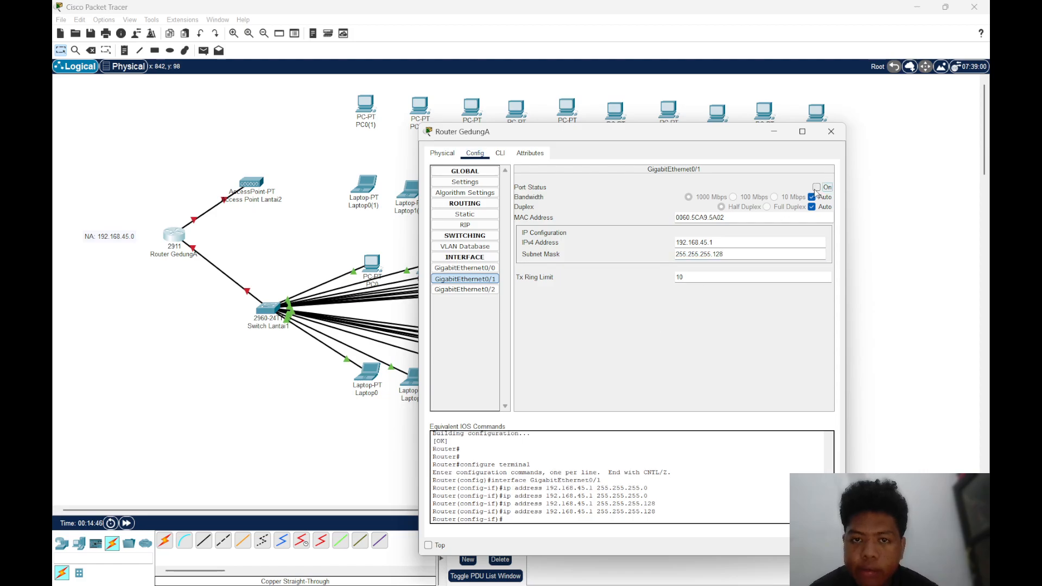
click(830, 130)
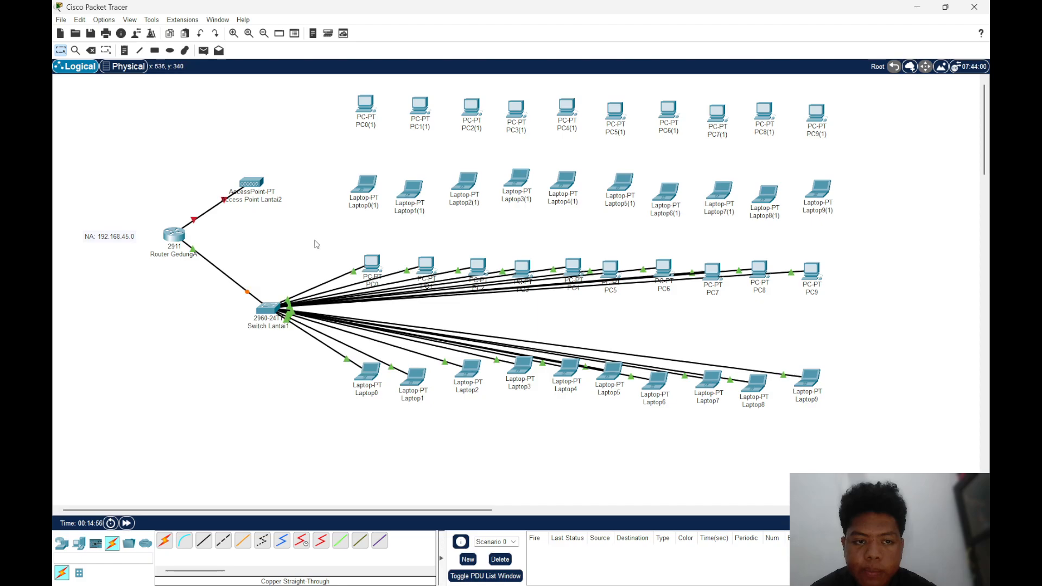
Set PC0's IPv4 configuration to DHCP on its FastEthernet0 interface
click(373, 264)
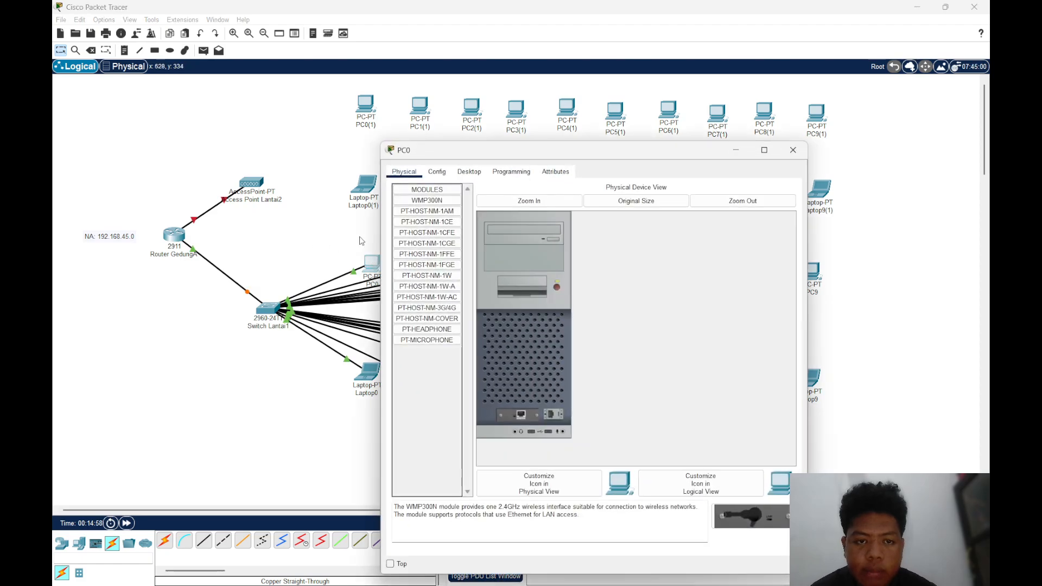
click(468, 172)
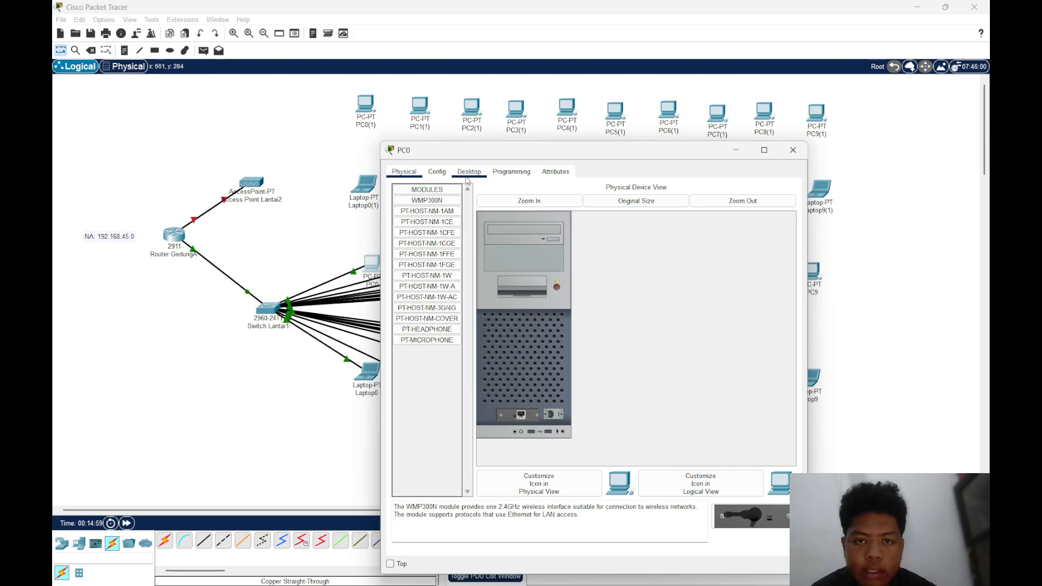
click(434, 209)
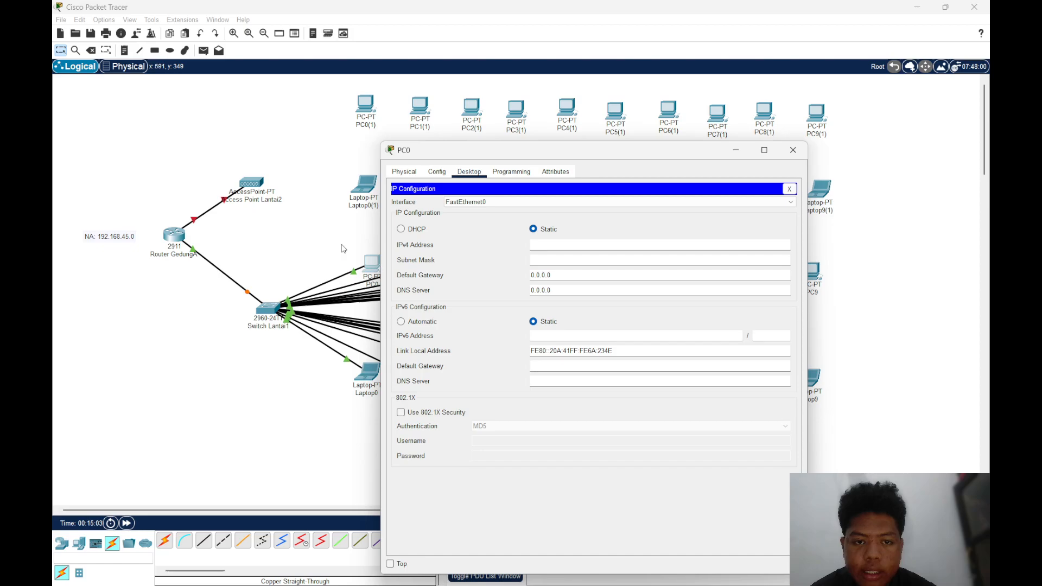
drag(588, 160, 676, 158)
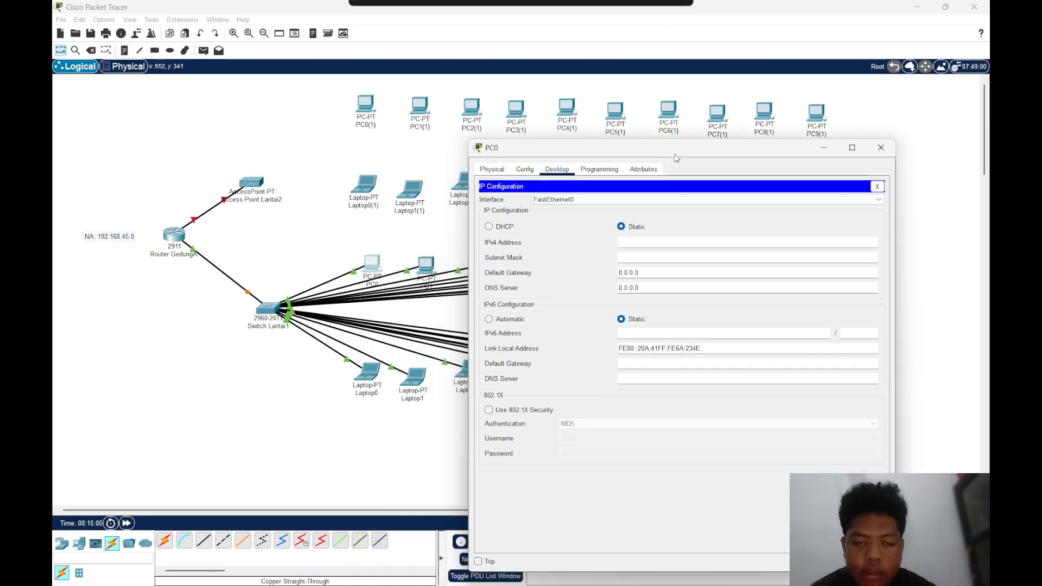
click(264, 260)
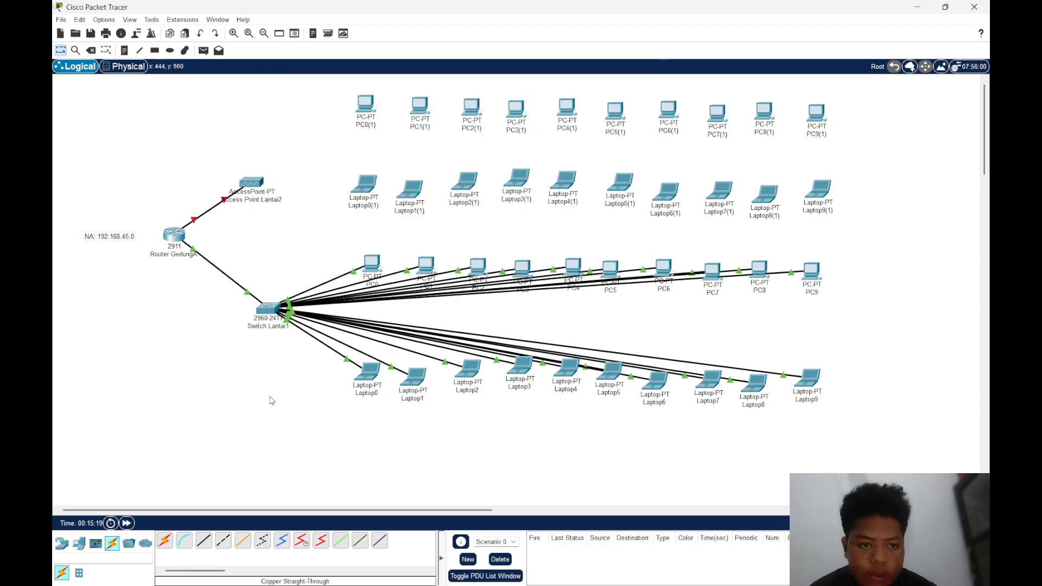
click(375, 261)
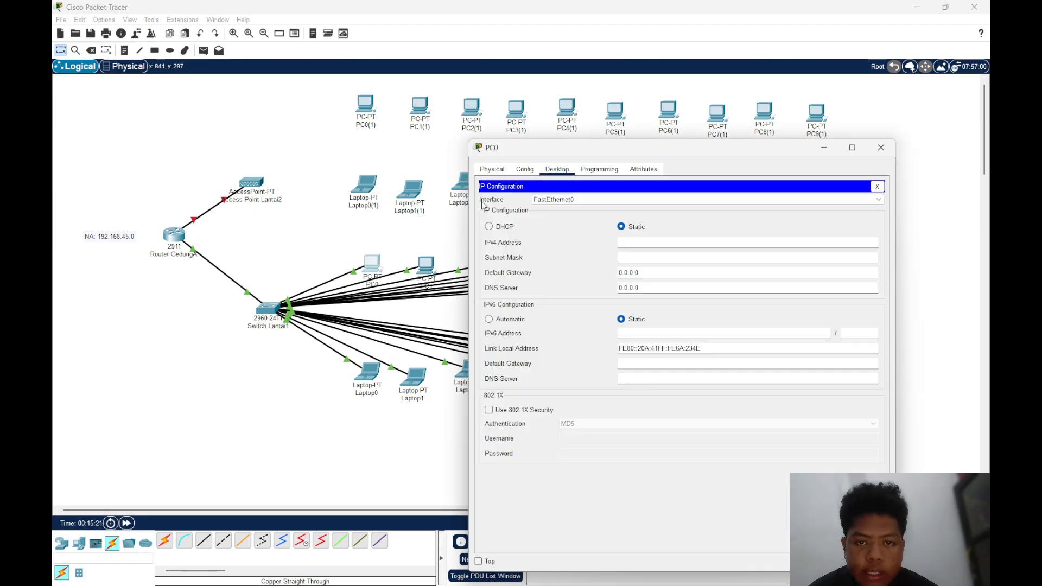
click(489, 227)
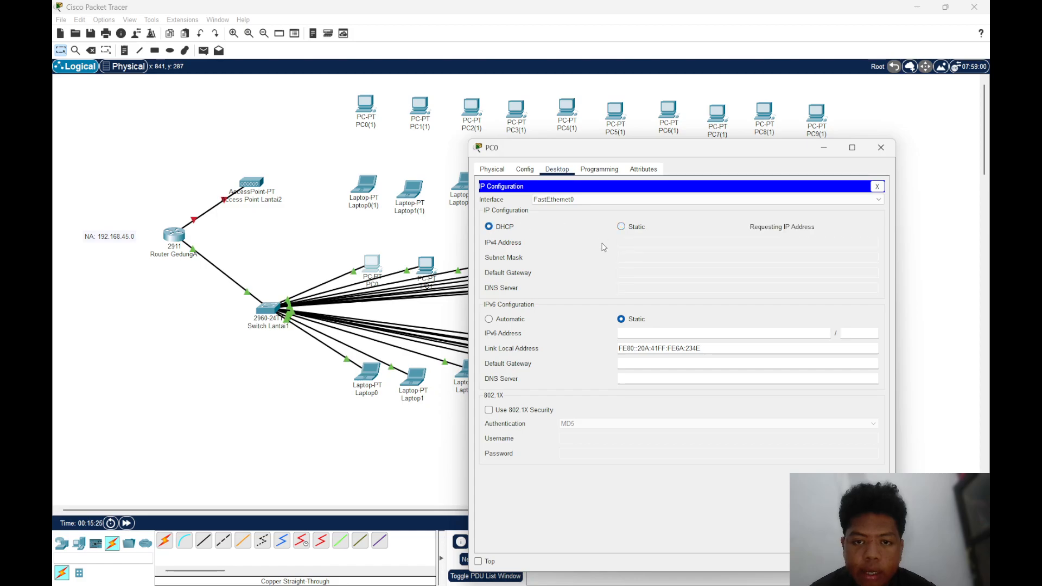
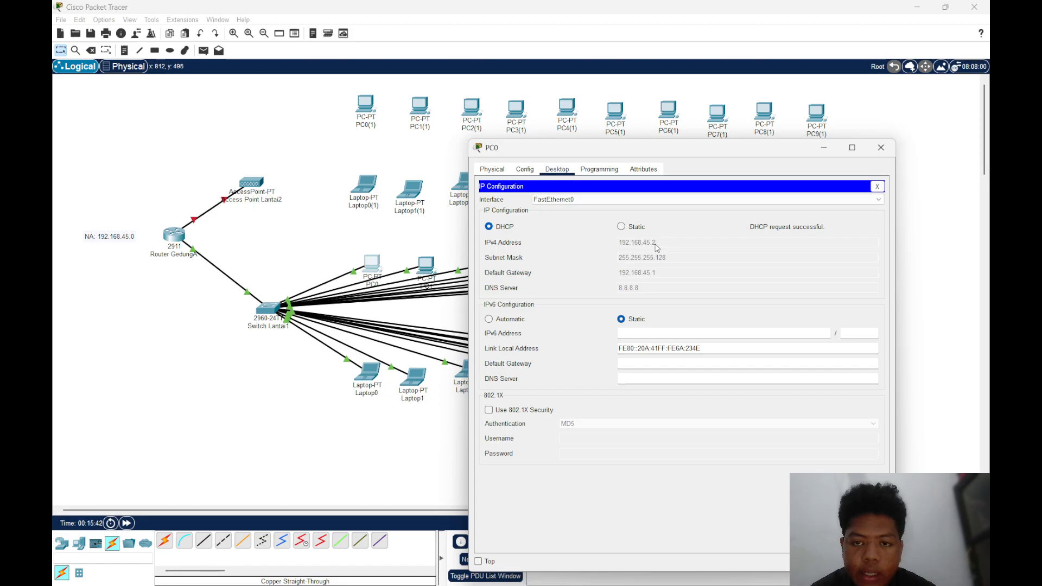
mouse_move(615, 584)
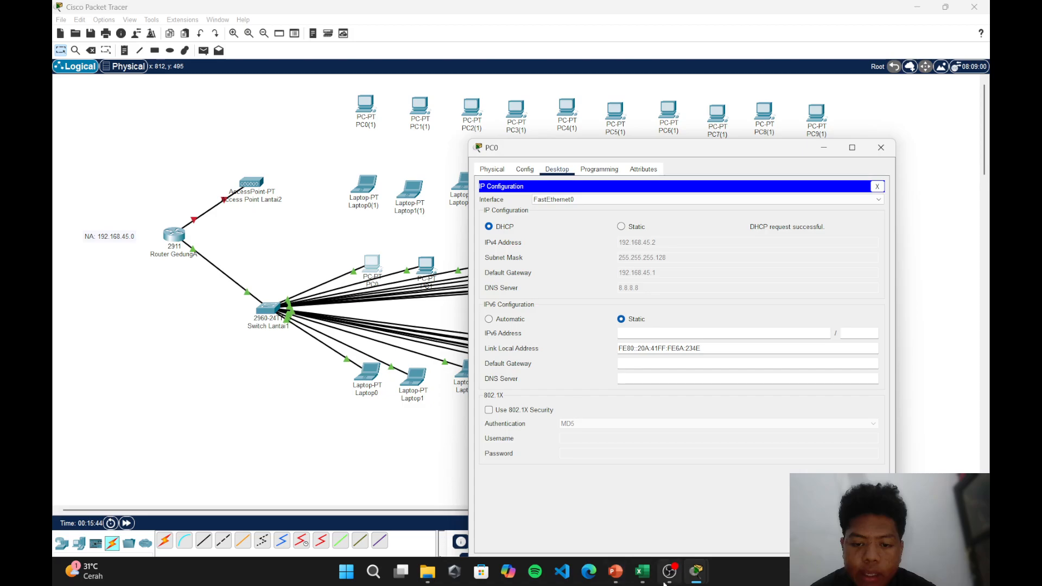
mouse_move(649, 574)
mouse_move(643, 516)
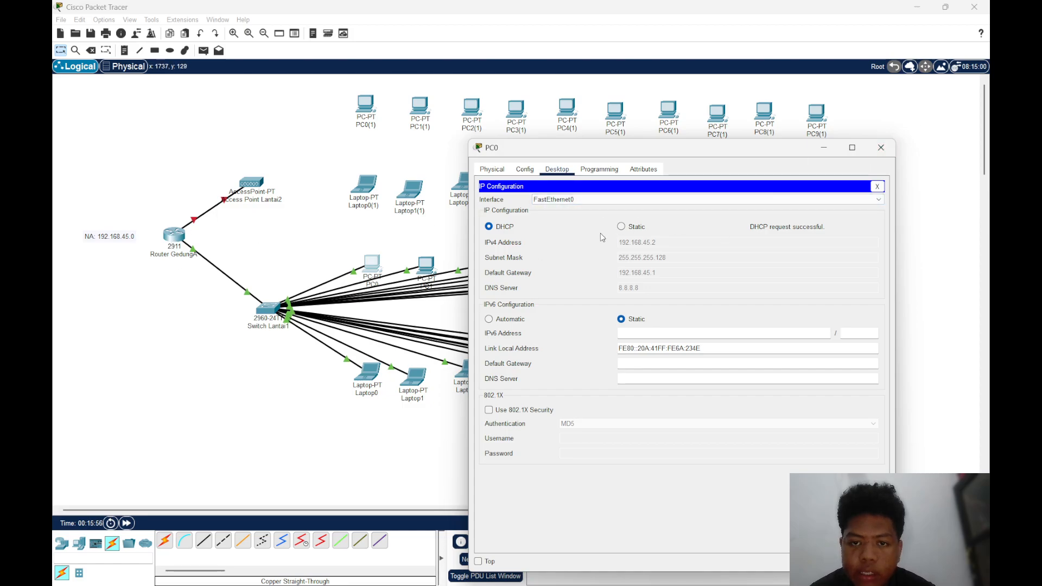
Close PC0's settings, then switch PC1's IPv4 configuration on FastEthernet0 to DHCP and close its window
click(886, 156)
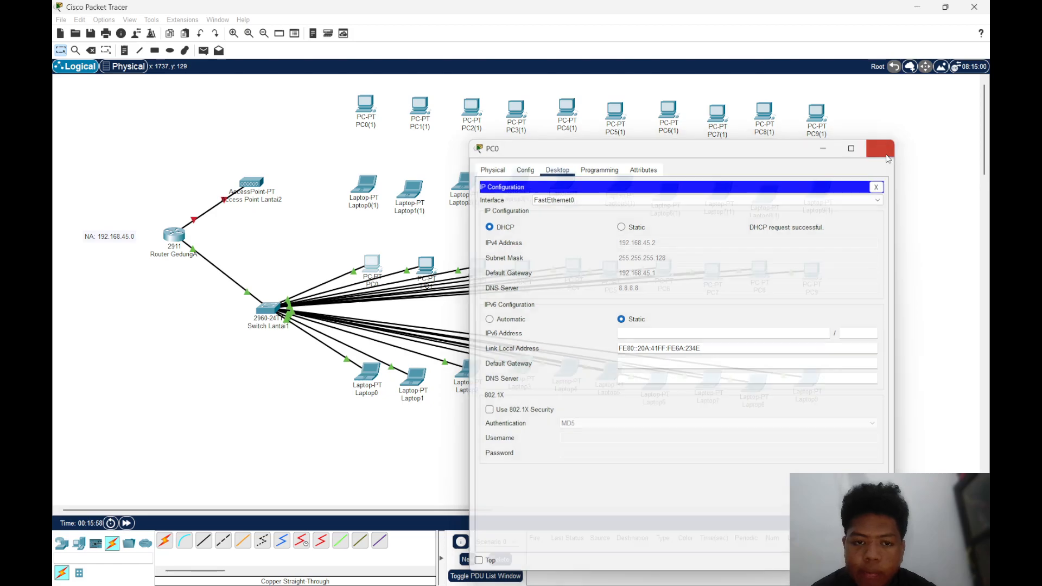
click(427, 266)
click(468, 171)
click(434, 209)
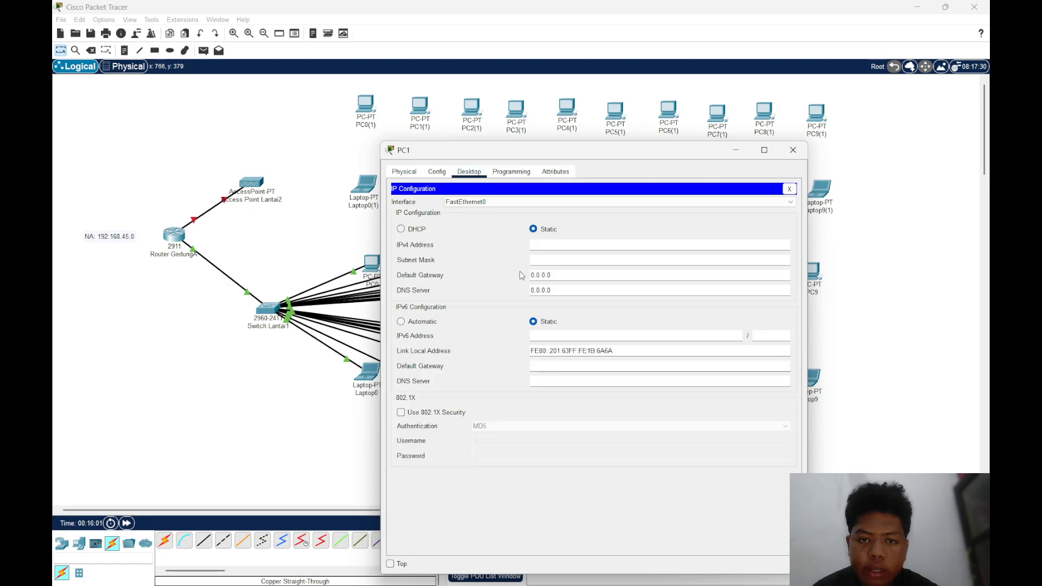
click(400, 229)
click(793, 150)
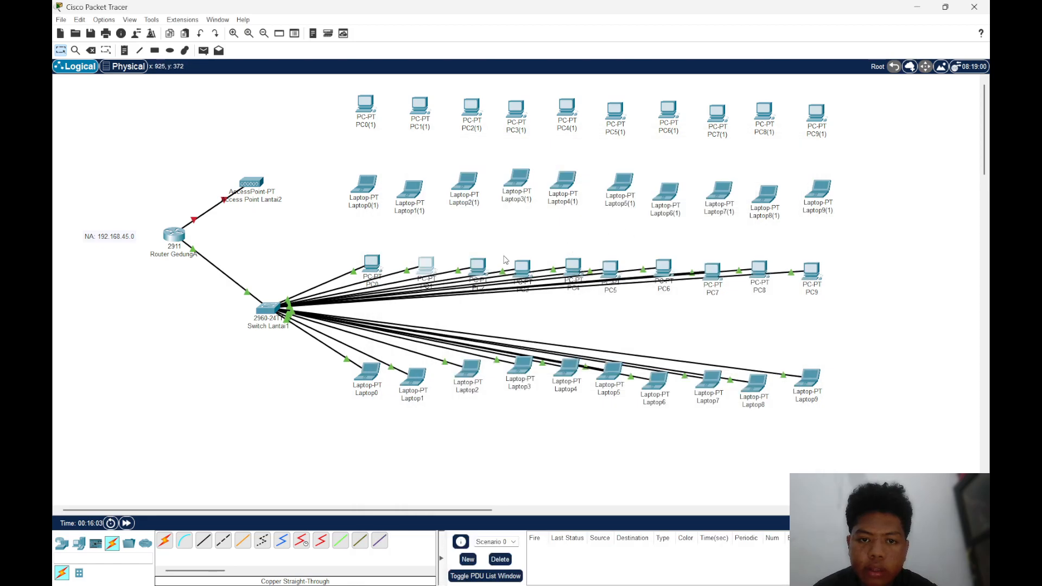
Switch PC2's IPv4 configuration on FastEthernet0 to DHCP and close its window
click(477, 267)
click(469, 172)
click(444, 202)
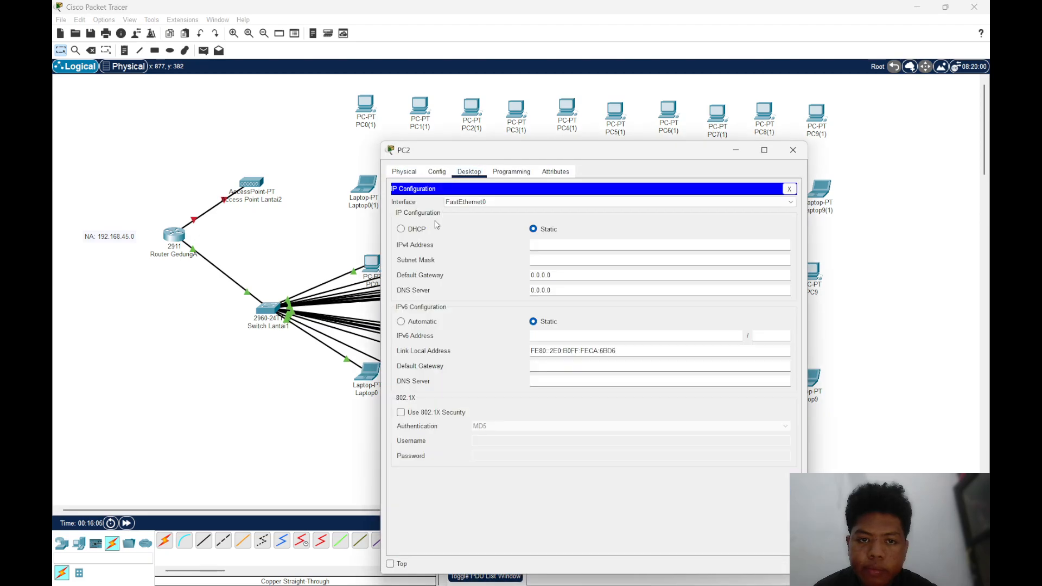
click(401, 228)
click(793, 150)
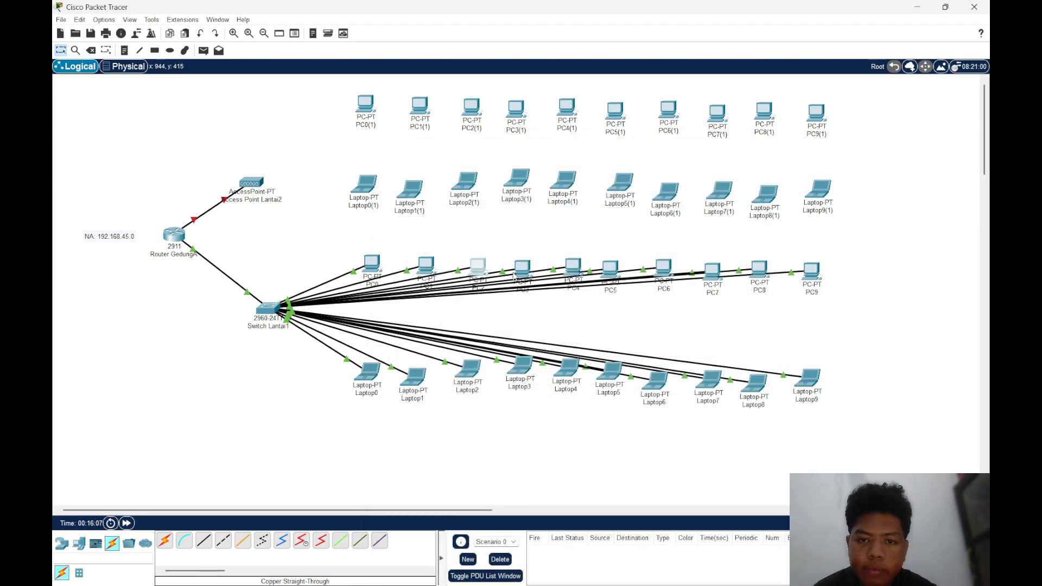
Switch PC3's IPv4 configuration on FastEthernet0 to DHCP and close its window
click(527, 276)
click(506, 172)
click(469, 171)
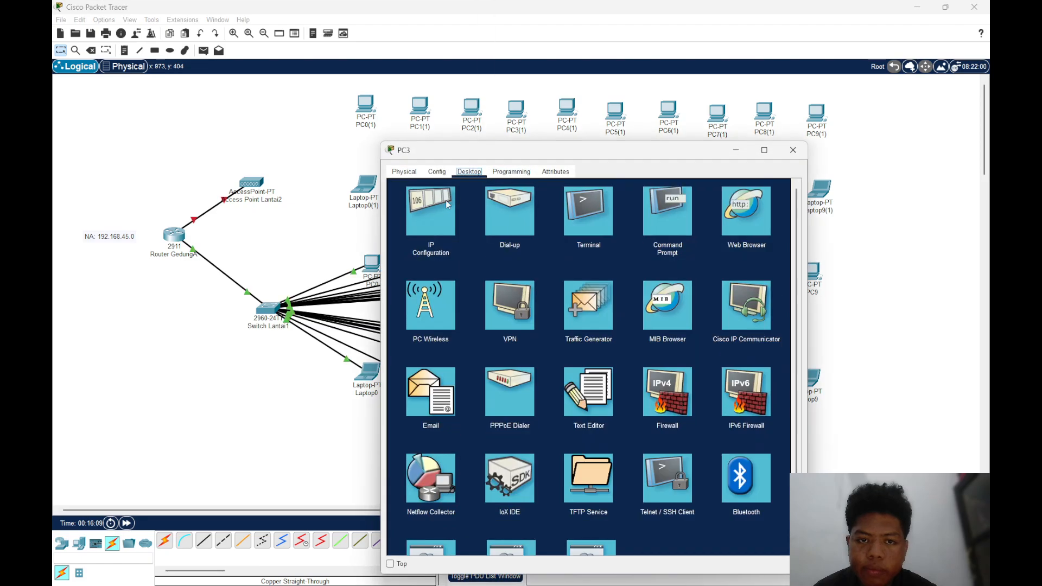
click(445, 201)
click(415, 234)
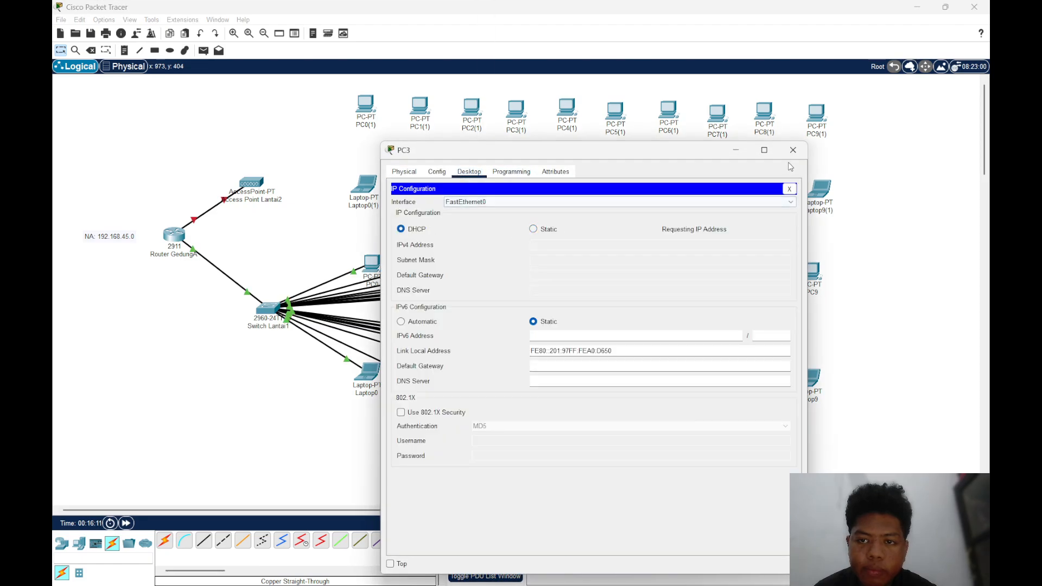
click(793, 161)
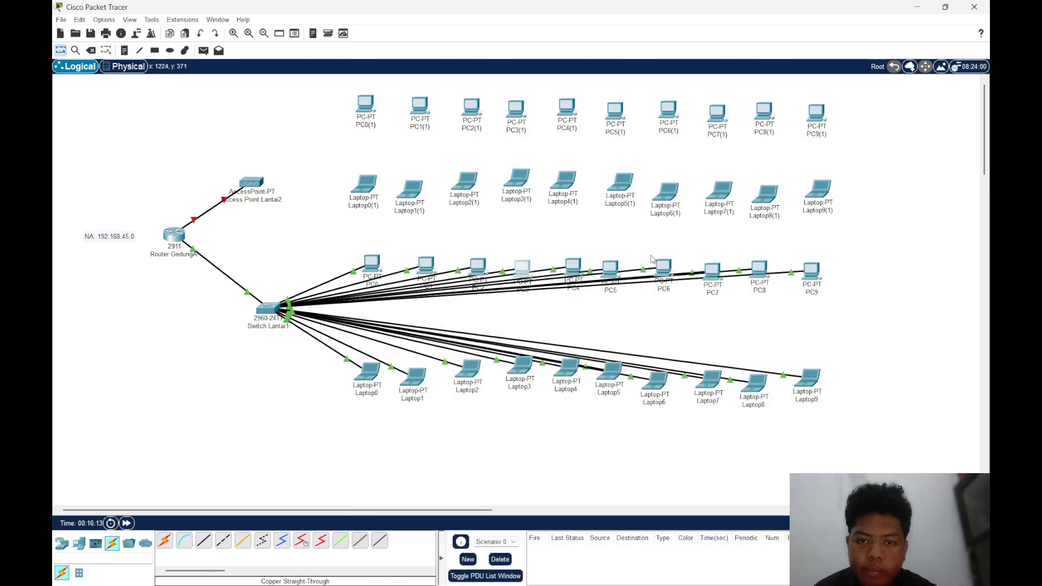
Switch PC4's IPv4 configuration on FastEthernet0 to DHCP and close its window
click(577, 267)
click(481, 174)
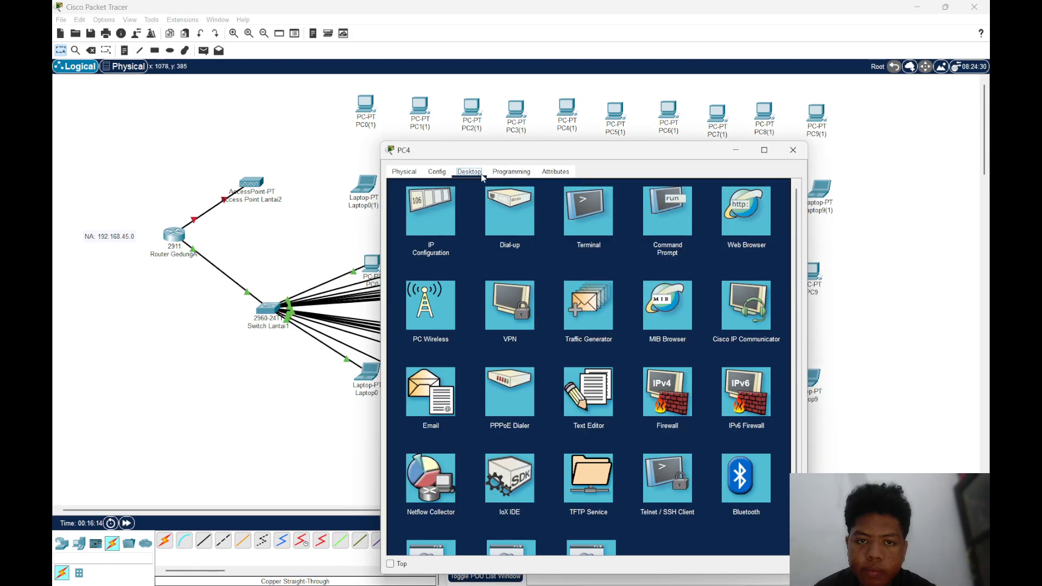
click(444, 209)
click(401, 229)
click(793, 149)
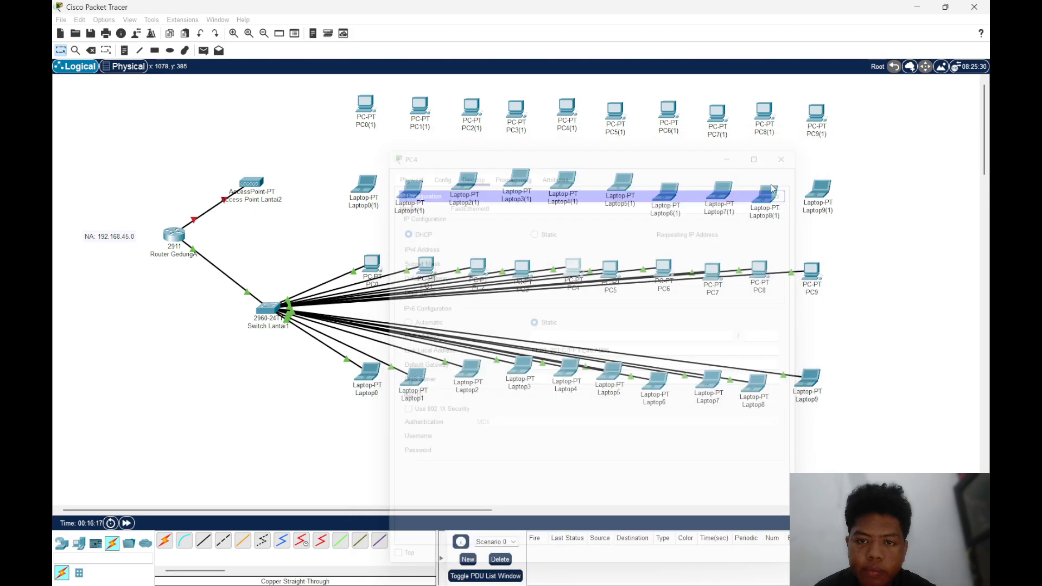
Switch PC5's IPv4 configuration to DHCP and close its window
click(615, 271)
click(469, 171)
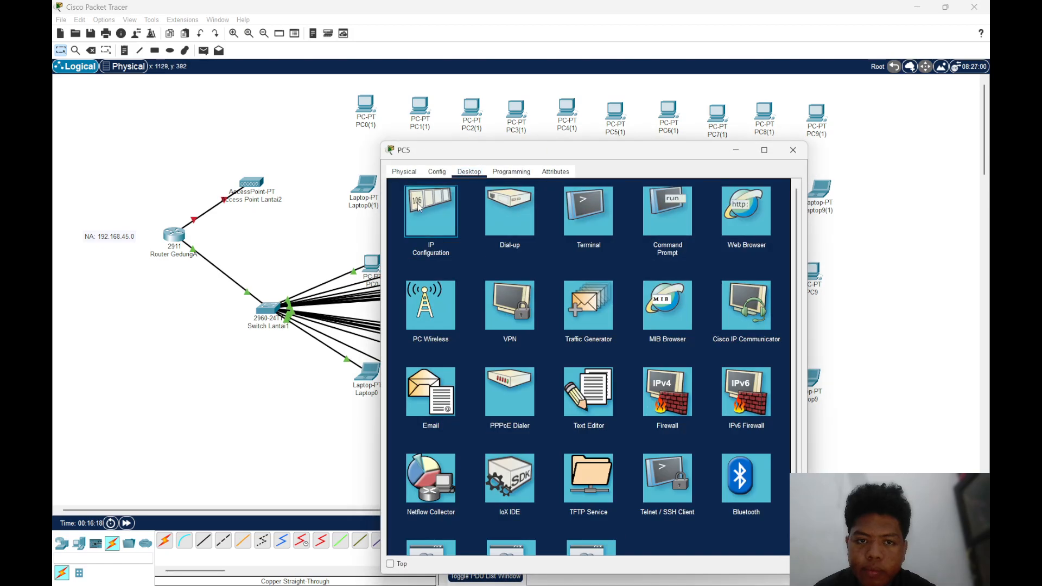
click(432, 209)
click(402, 229)
click(792, 150)
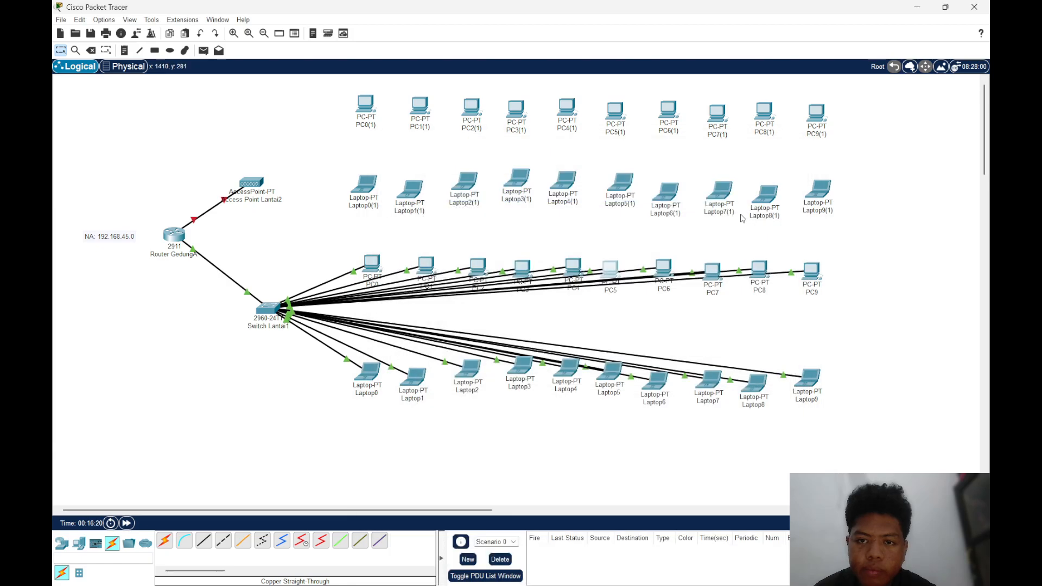
Switch PC6's IPv4 configuration on FastEthernet0 to DHCP and close its window
click(658, 266)
click(469, 172)
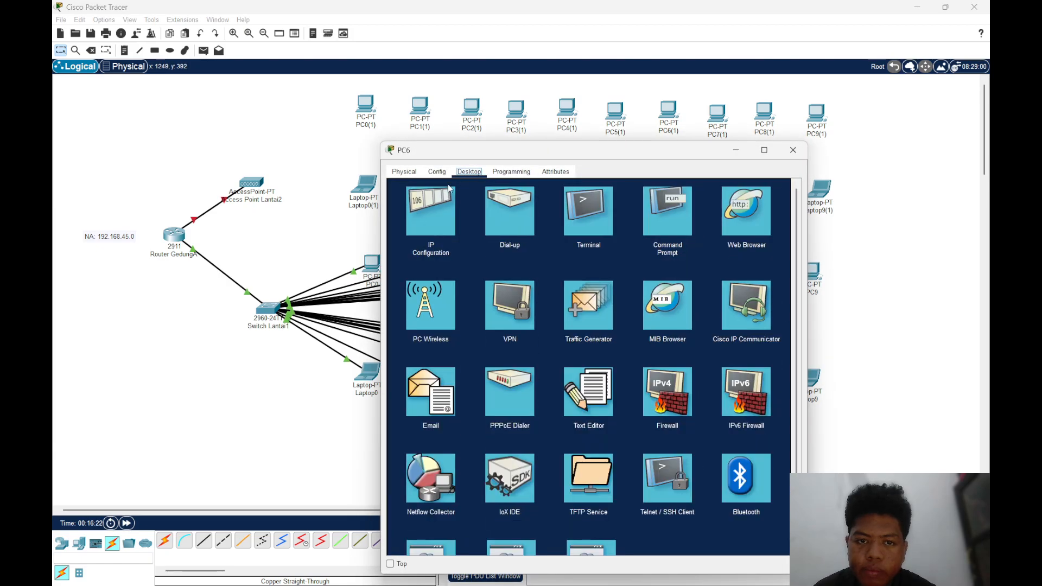
click(432, 208)
click(416, 230)
click(793, 150)
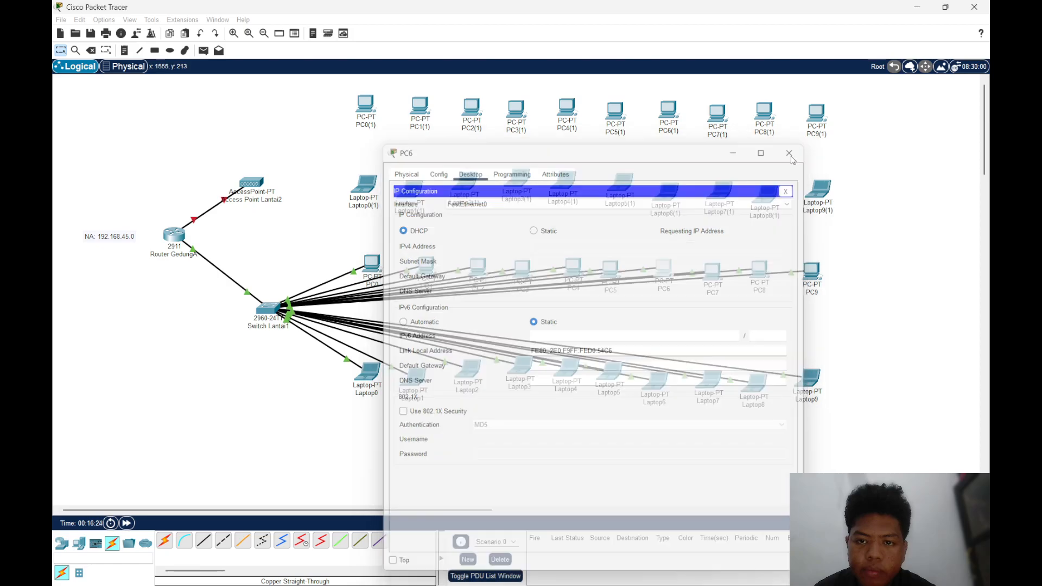
Switch PC7's IPv4 configuration to DHCP and close its window
click(712, 269)
click(468, 172)
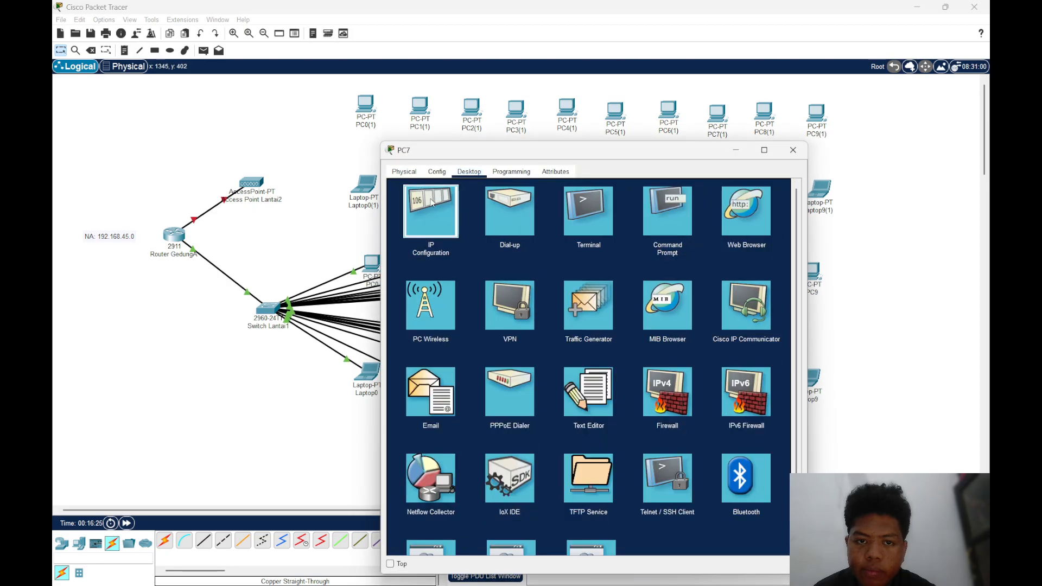
click(434, 209)
click(402, 229)
click(791, 151)
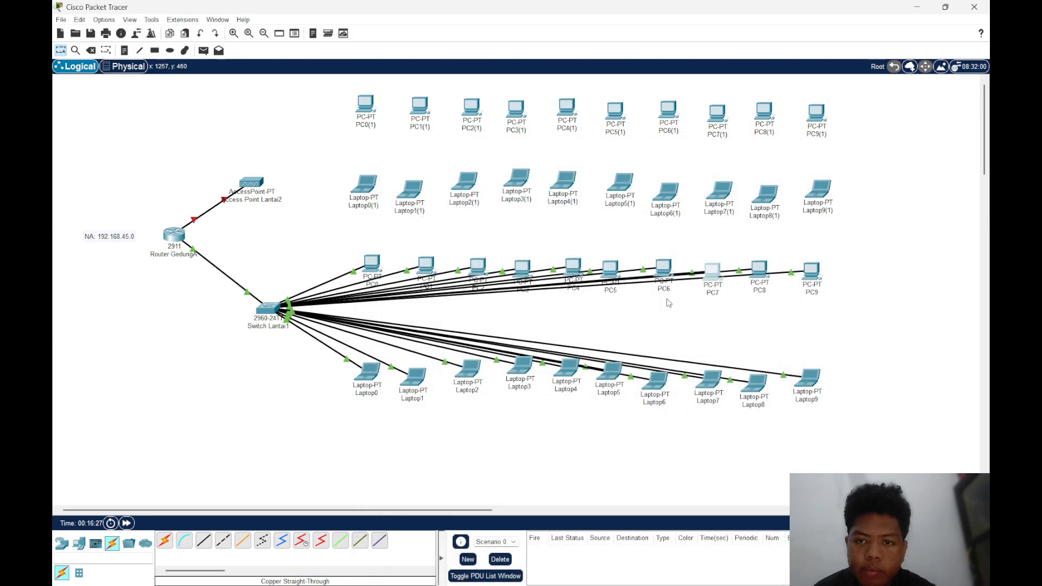
Switch PC8's IPv4 configuration on FastEthernet0 to DHCP and close its window
click(762, 269)
click(469, 171)
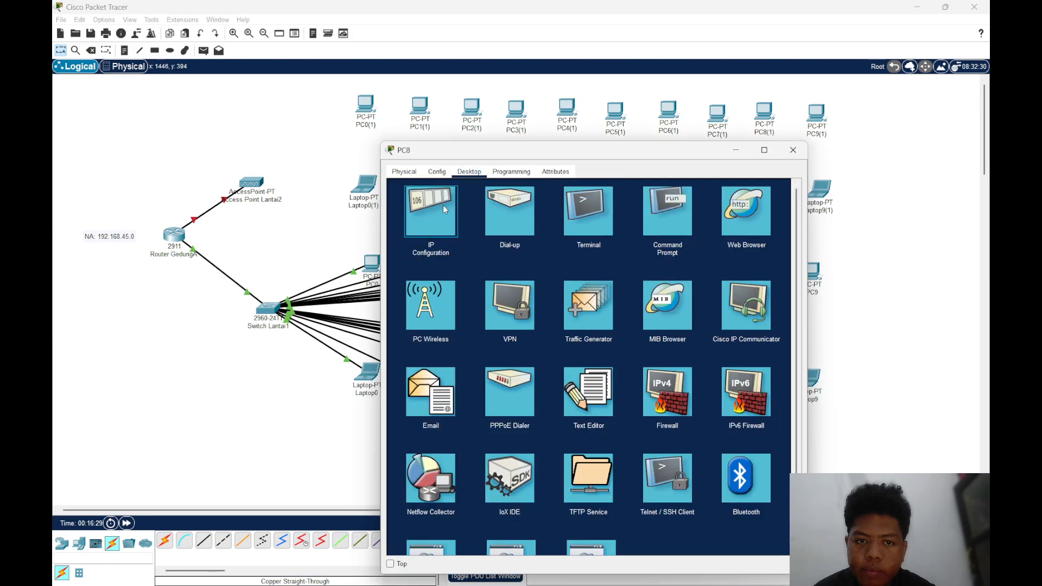
click(431, 212)
click(401, 228)
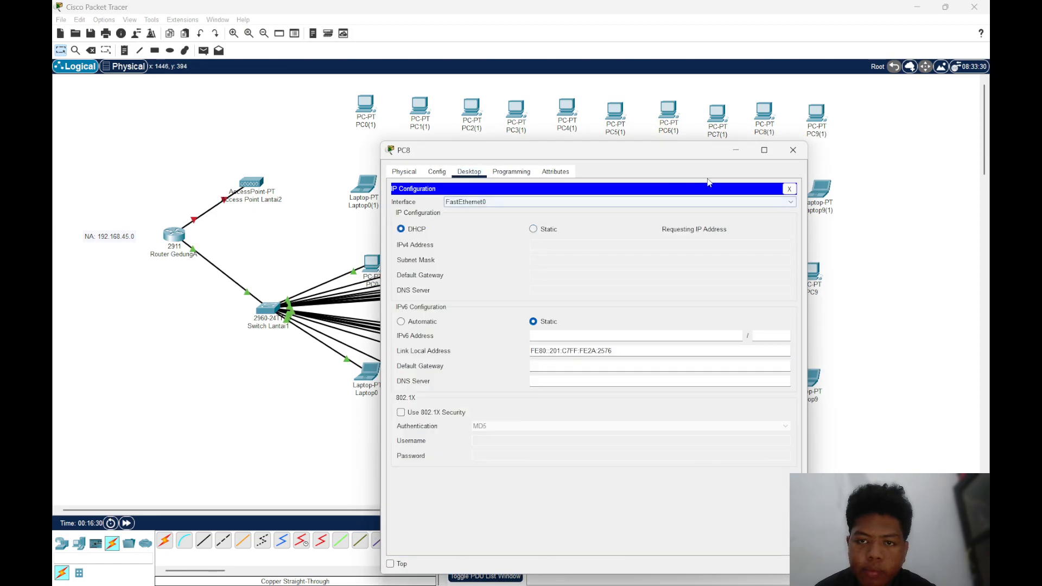
click(793, 150)
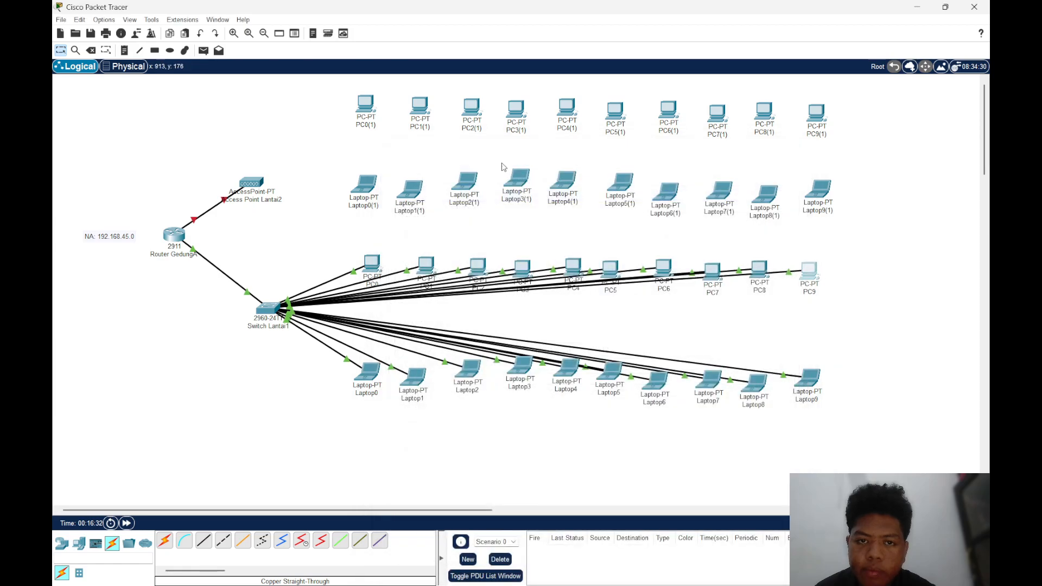
Switch PC9's IPv4 configuration on FastEthernet0 to DHCP and close its window
click(809, 271)
click(469, 171)
click(426, 204)
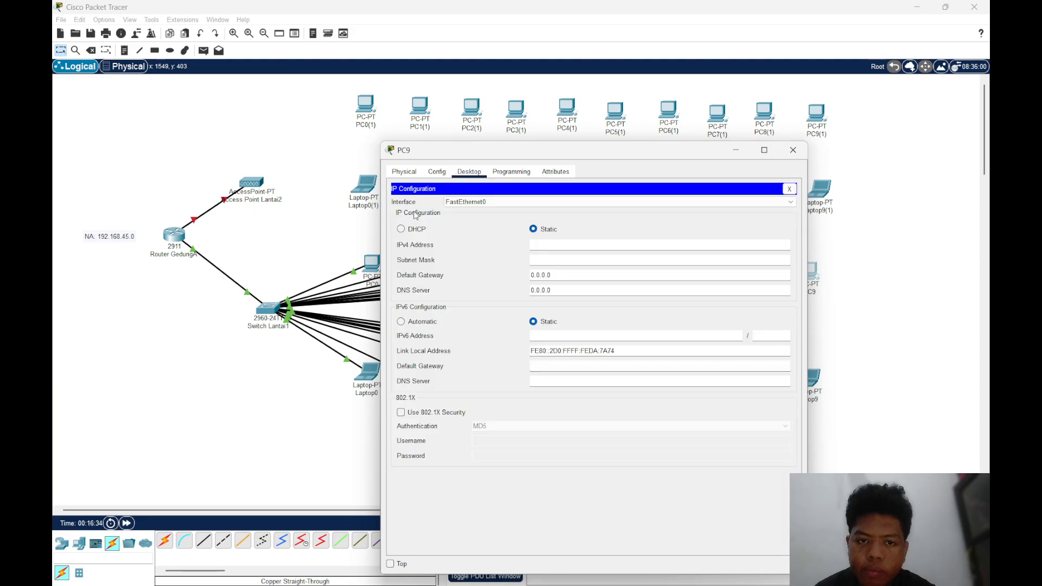
click(400, 229)
click(802, 156)
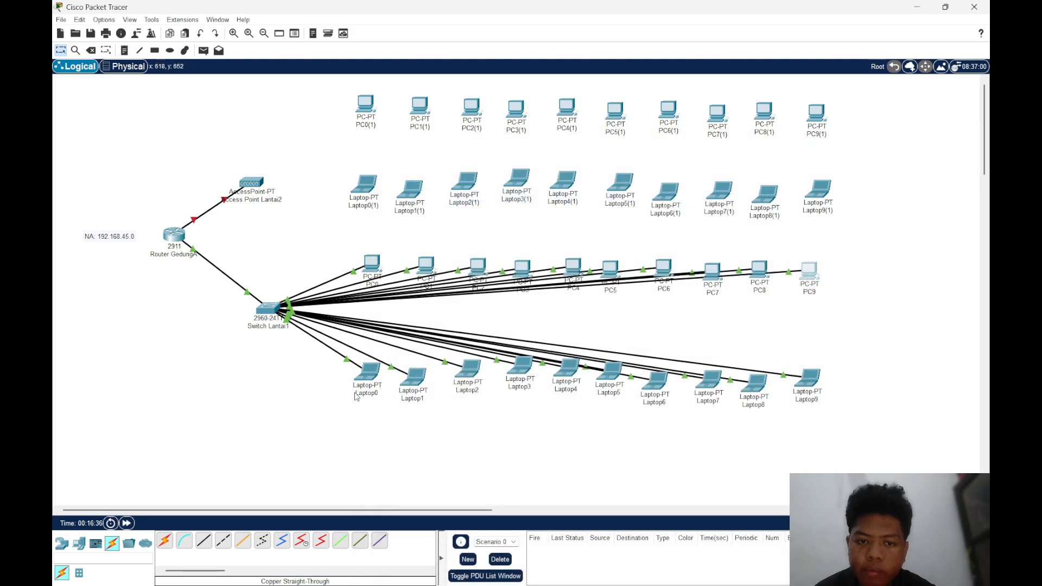
Switch Laptop0's IPv4 configuration on FastEthernet0 to DHCP and close its window
click(366, 374)
click(437, 171)
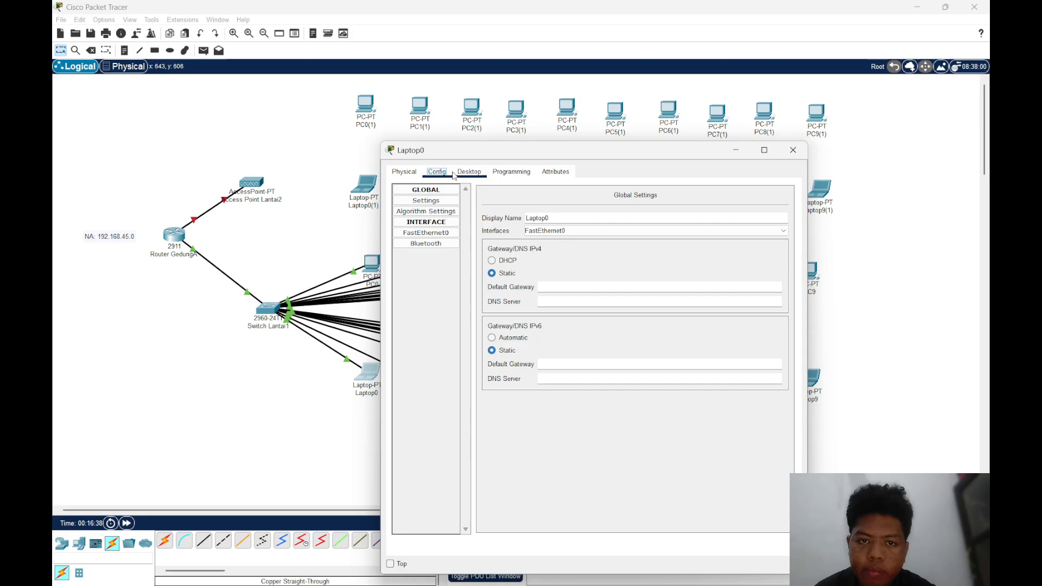
click(469, 172)
click(424, 203)
click(401, 229)
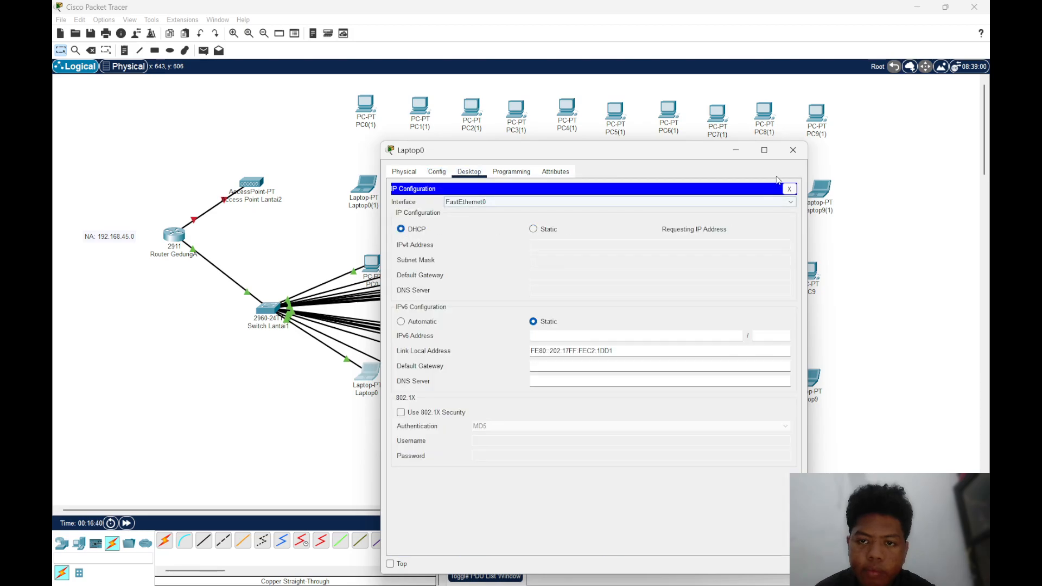
click(793, 150)
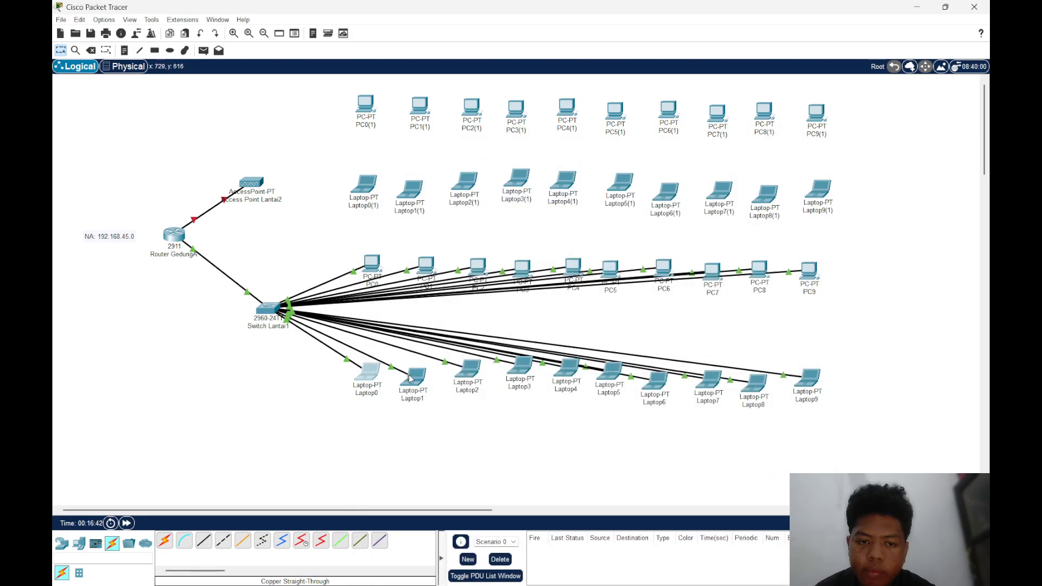
Switch Laptop1's IPv4 configuration on FastEthernet0 to DHCP and close its window
click(411, 378)
click(437, 171)
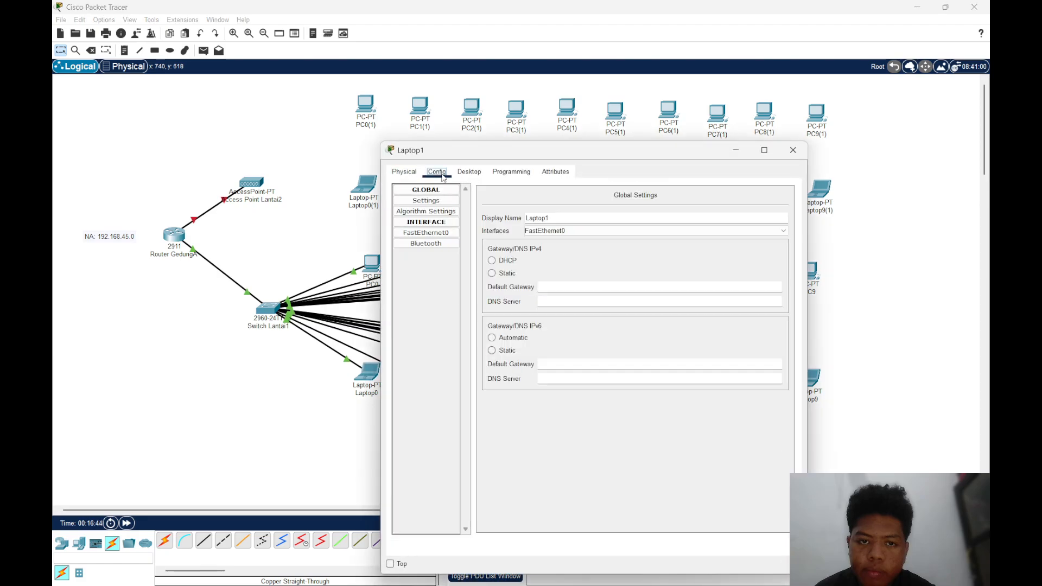
click(469, 172)
click(425, 204)
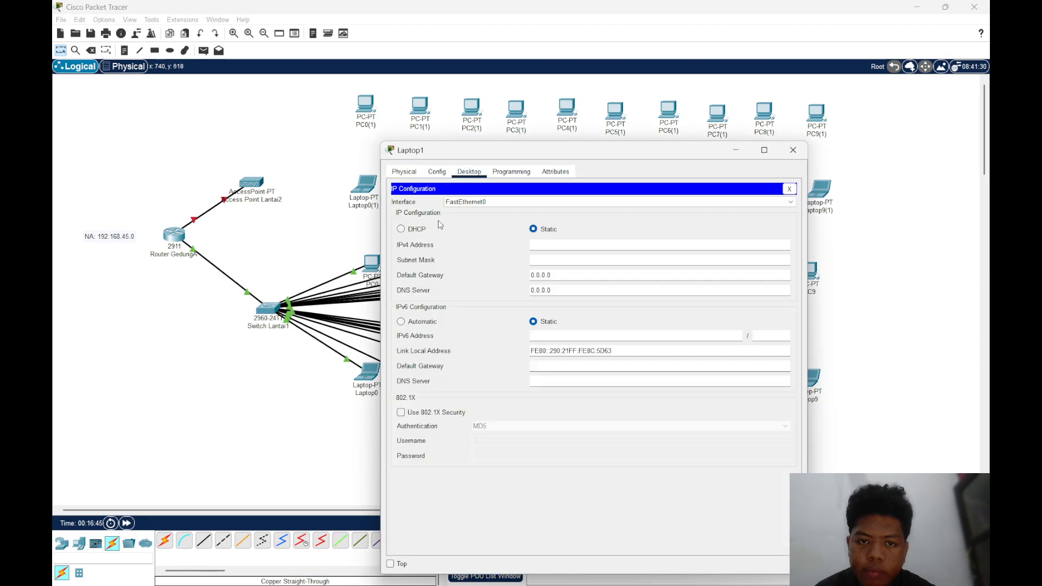
click(401, 230)
click(793, 150)
Switch Laptop2's IPv4 configuration on FastEthernet0 to DHCP and close its window
click(480, 368)
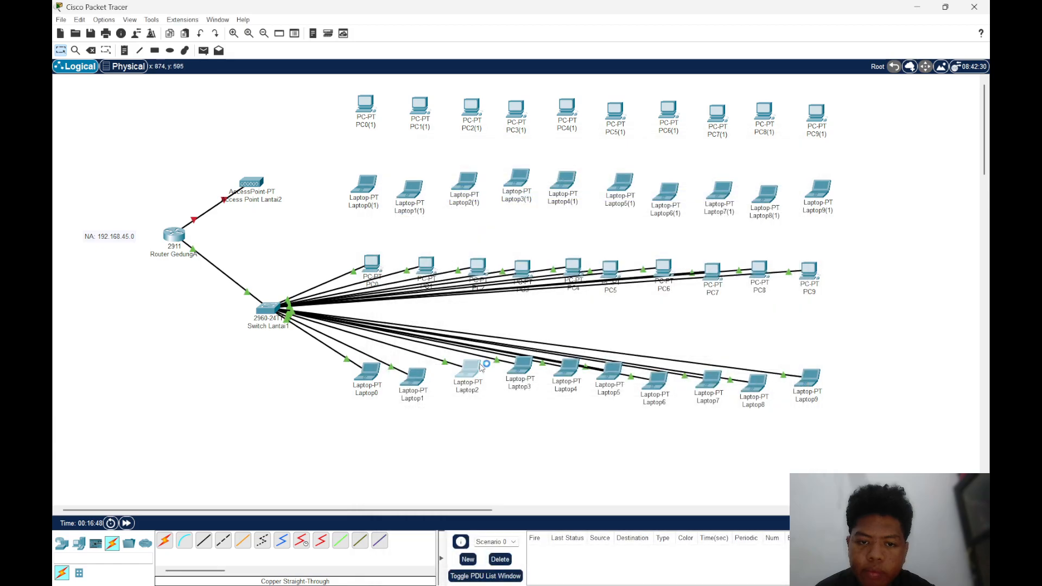
click(469, 171)
click(429, 207)
click(414, 230)
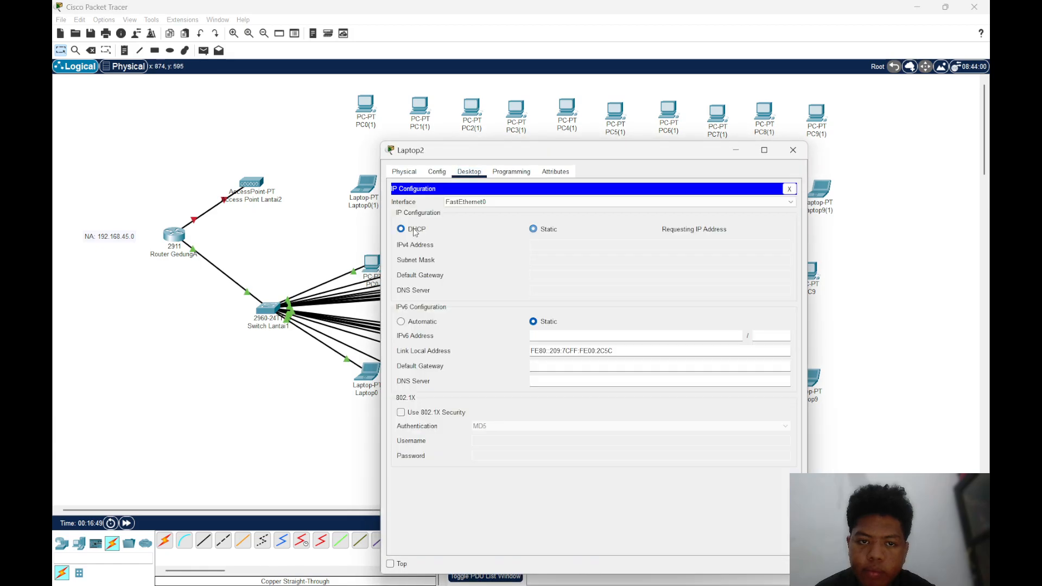
click(793, 149)
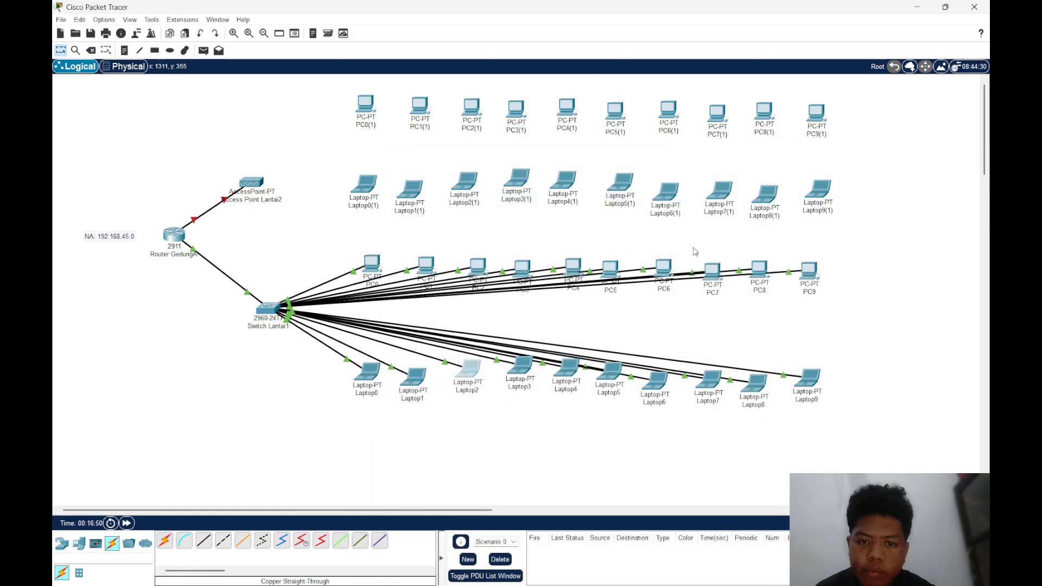
Switch Laptop3's IPv4 configuration on FastEthernet0 to DHCP and close its window
click(521, 366)
click(469, 171)
click(430, 210)
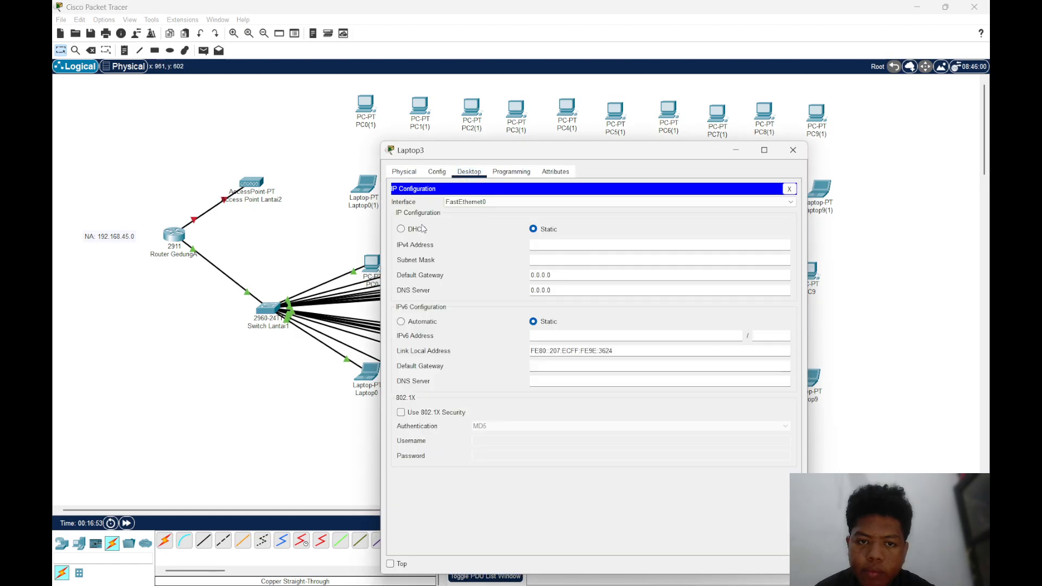
click(418, 229)
click(793, 150)
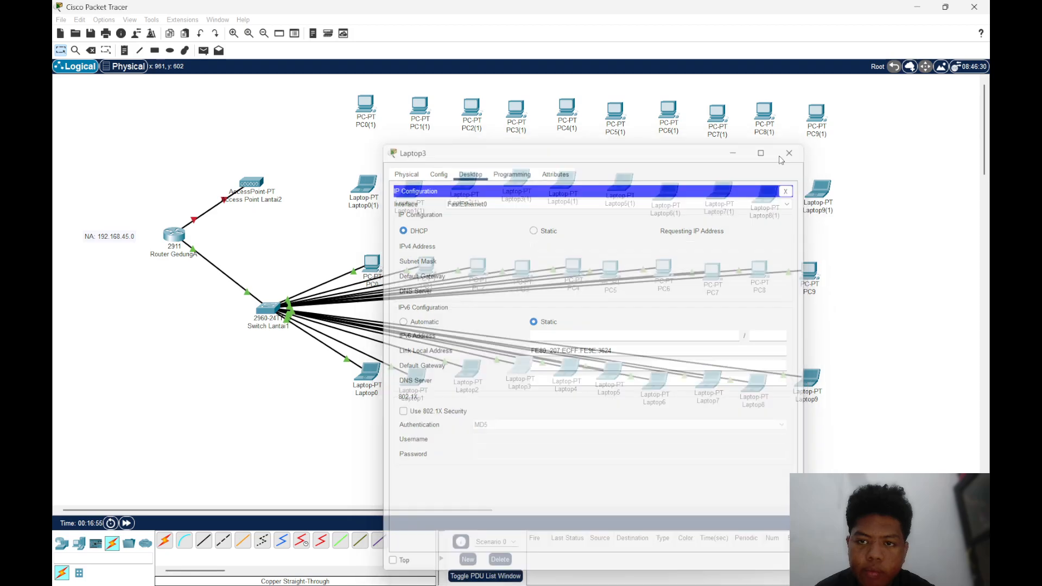
Switch Laptop4's IPv4 configuration on its FastEthernet0 interface to DHCP
click(466, 181)
click(467, 173)
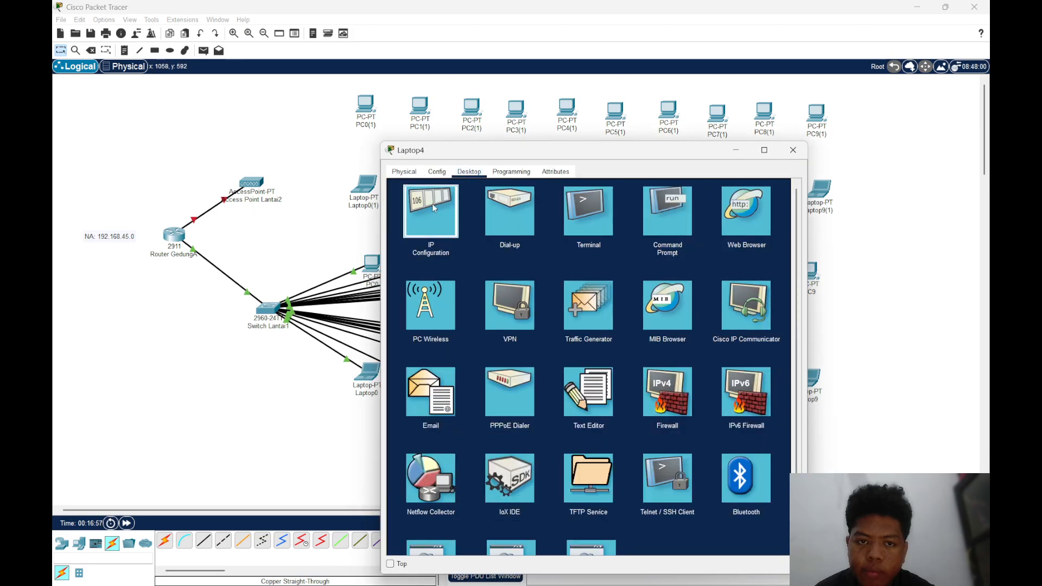
click(431, 209)
click(411, 230)
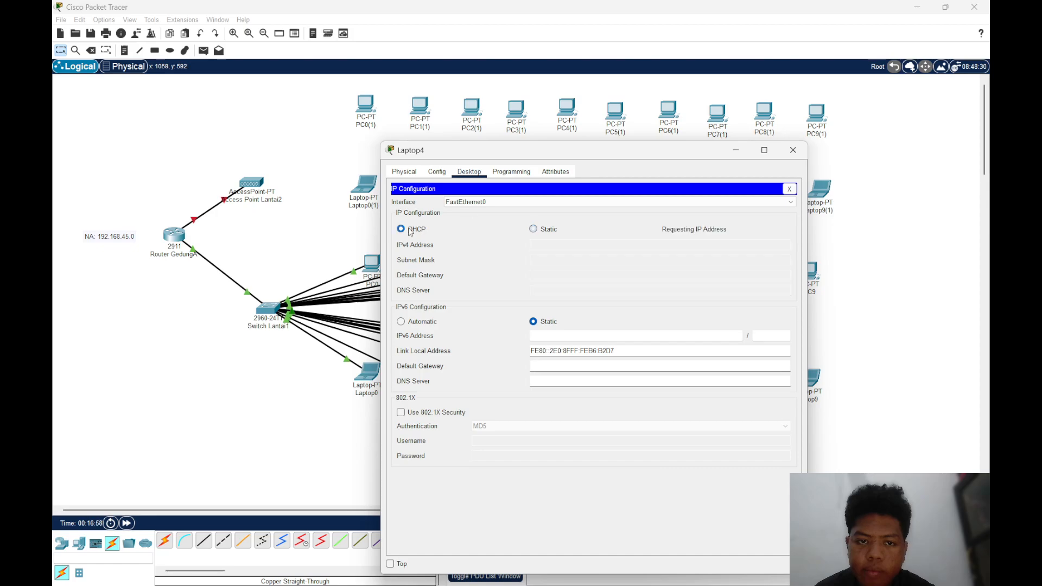
Close Laptop4's window, switch Laptop5's IPv4 configuration on FastEthernet0 to DHCP and close its window too
click(792, 150)
click(610, 374)
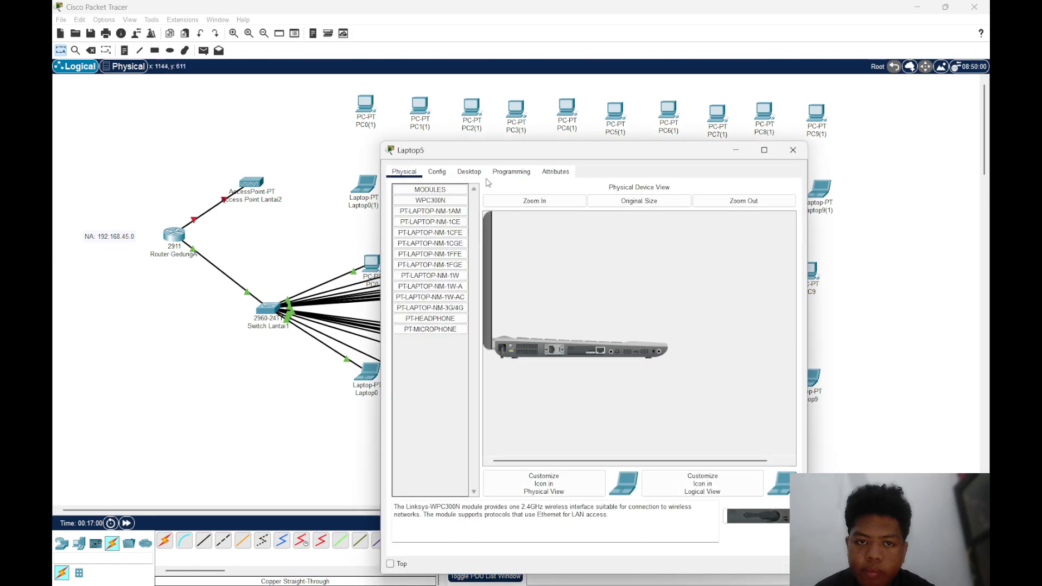
click(469, 171)
click(429, 208)
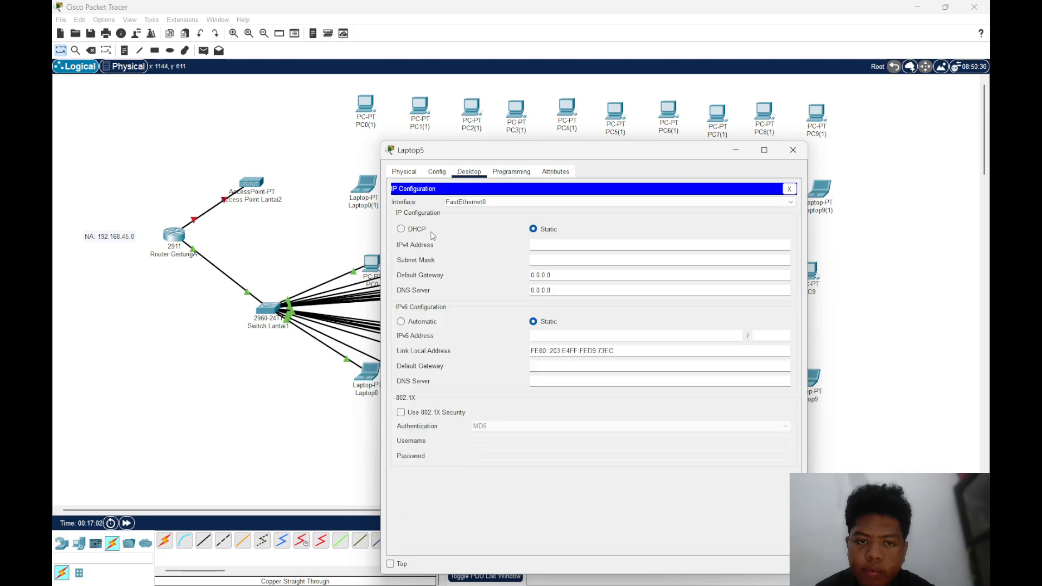
click(416, 231)
click(792, 150)
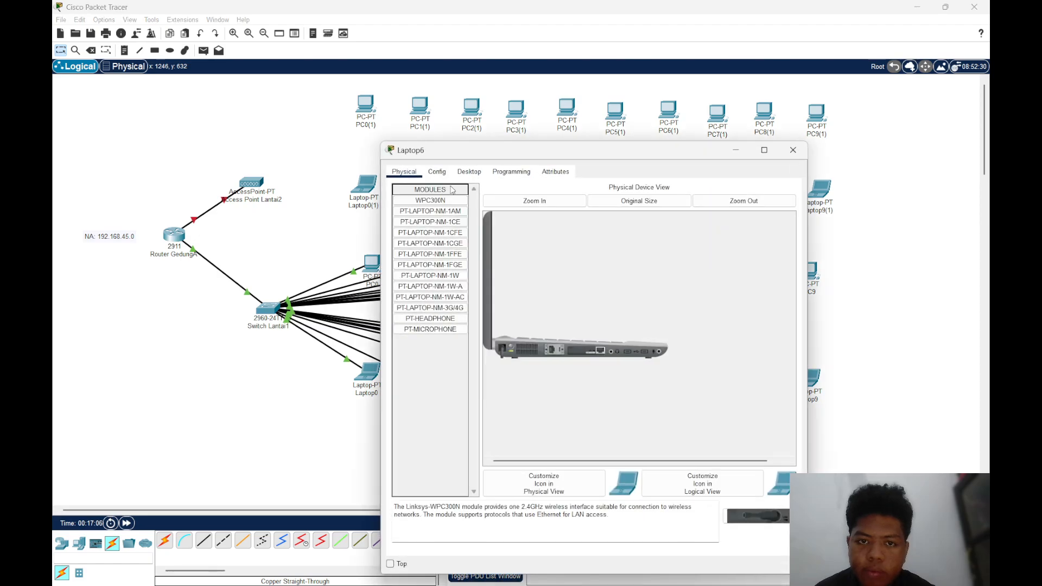
Switch Laptop6's IPv4 configuration on FastEthernet0 to DHCP and close its window
click(469, 171)
click(430, 210)
click(401, 230)
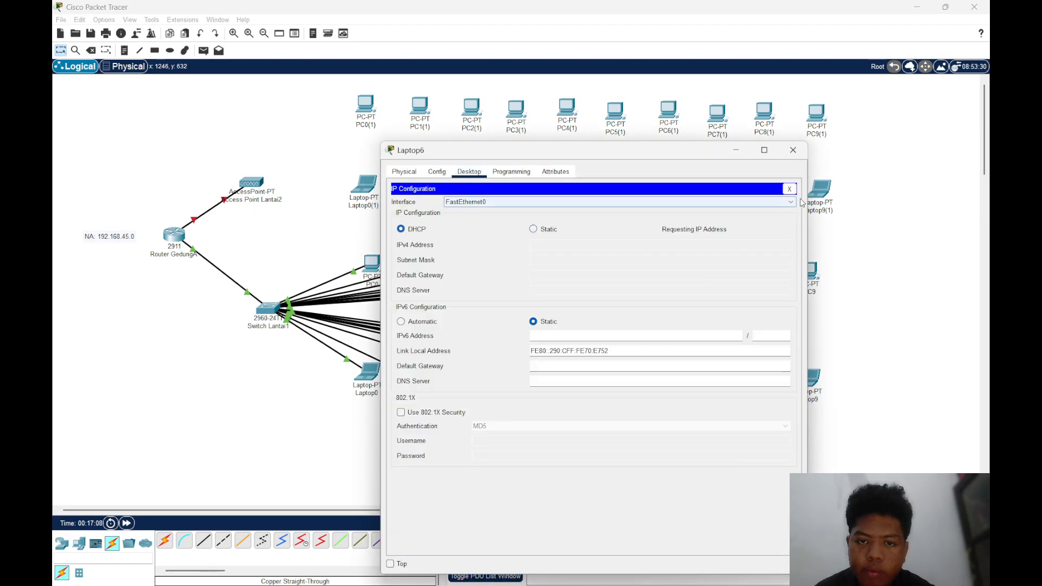
click(793, 151)
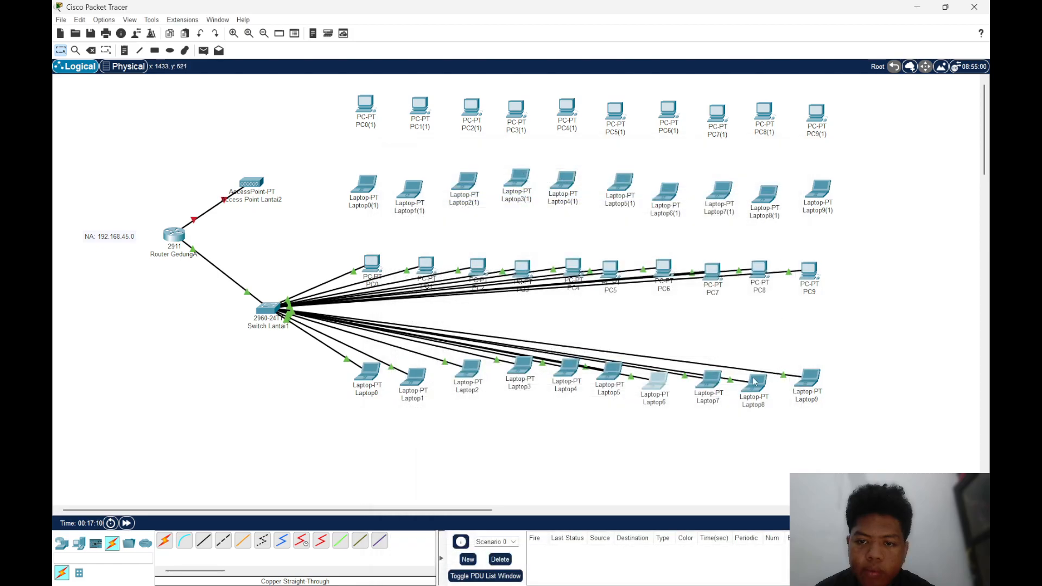
Switch Laptop7's IPv4 configuration on FastEthernet0 to DHCP and close its window
click(712, 383)
click(469, 171)
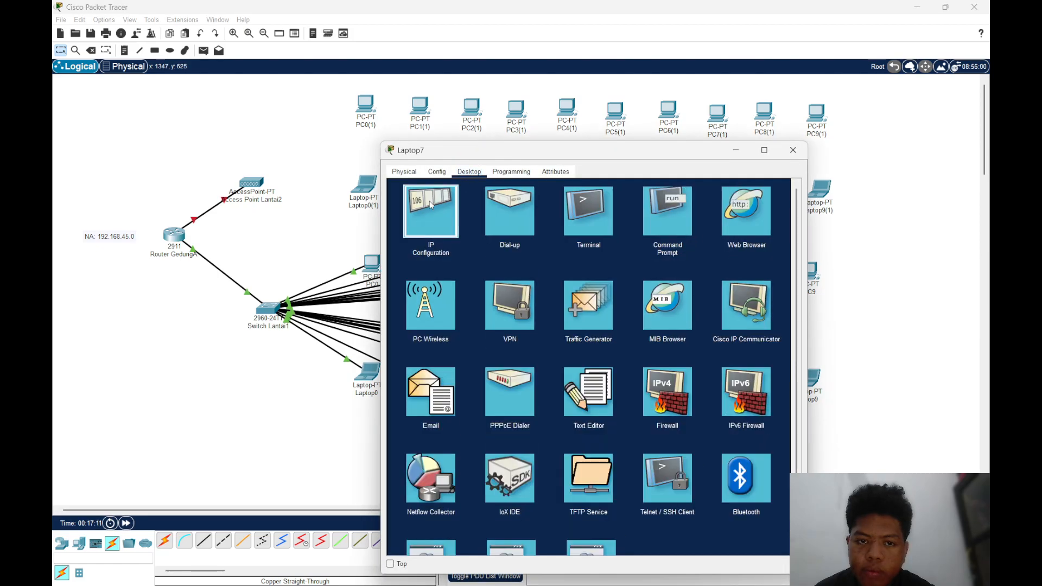
click(428, 205)
click(416, 229)
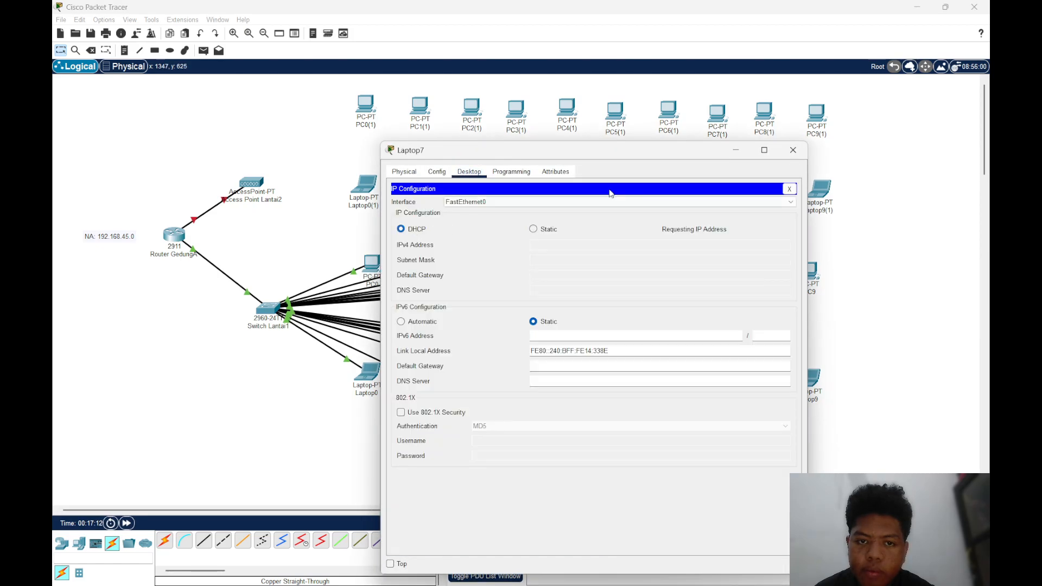
click(792, 150)
Switch Laptop8's IPv4 configuration on FastEthernet0 to DHCP and close its window
click(755, 384)
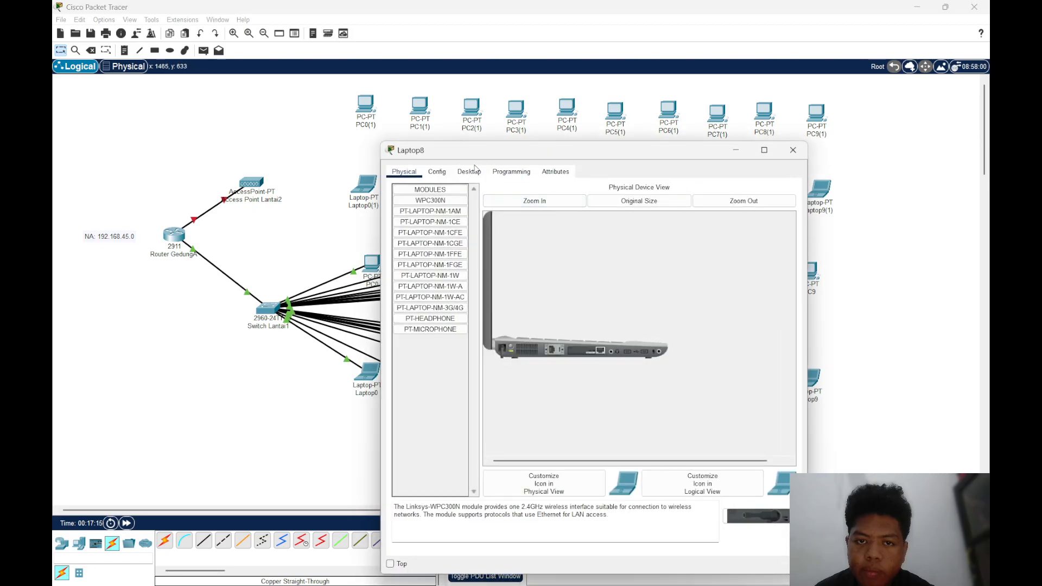
click(469, 171)
click(430, 205)
click(417, 228)
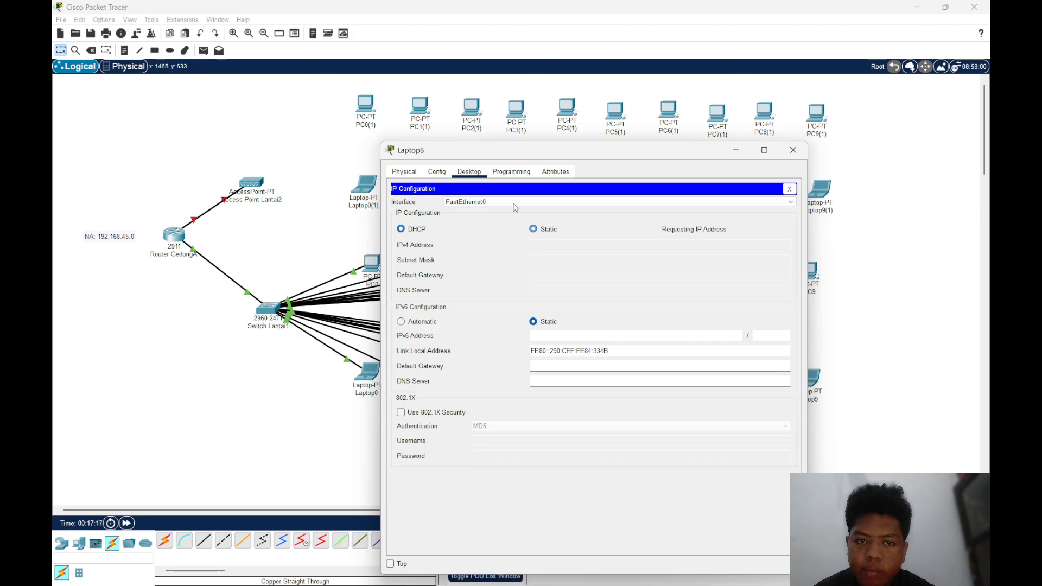
click(792, 153)
Switch Laptop9's IPv4 configuration on FastEthernet0 to DHCP and close its window
click(813, 378)
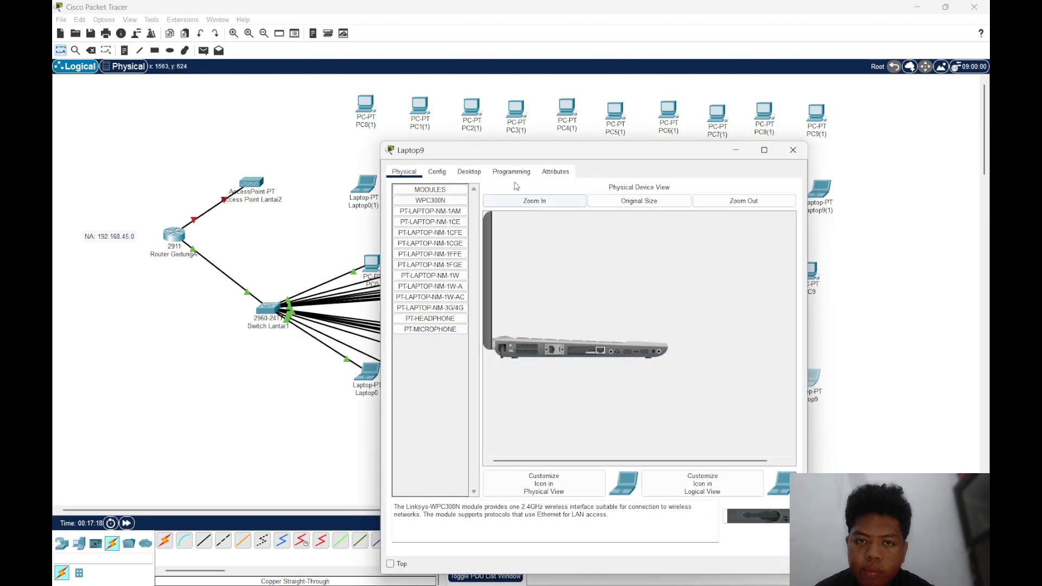
click(469, 172)
click(431, 207)
click(405, 228)
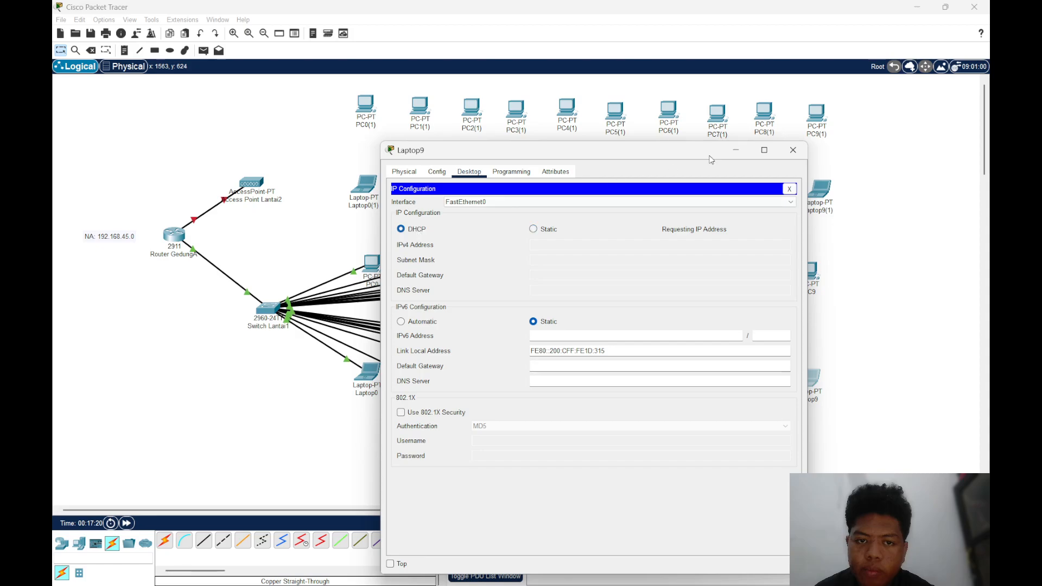
click(791, 151)
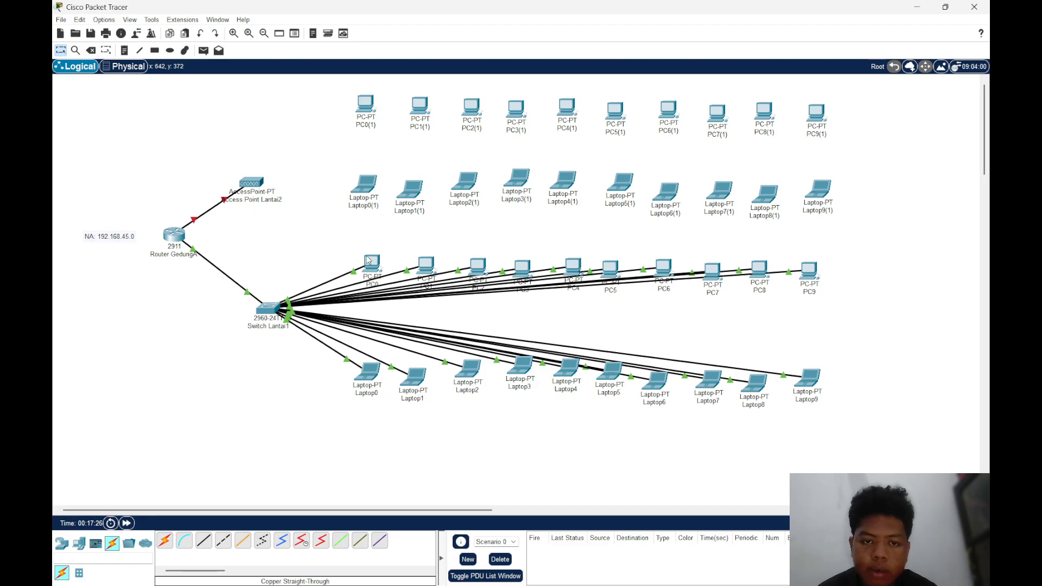
Inspect the IP address, gateway and DNS server assigned to the PCs and laptops connected to Switch Lantai1
mouse_move(369, 260)
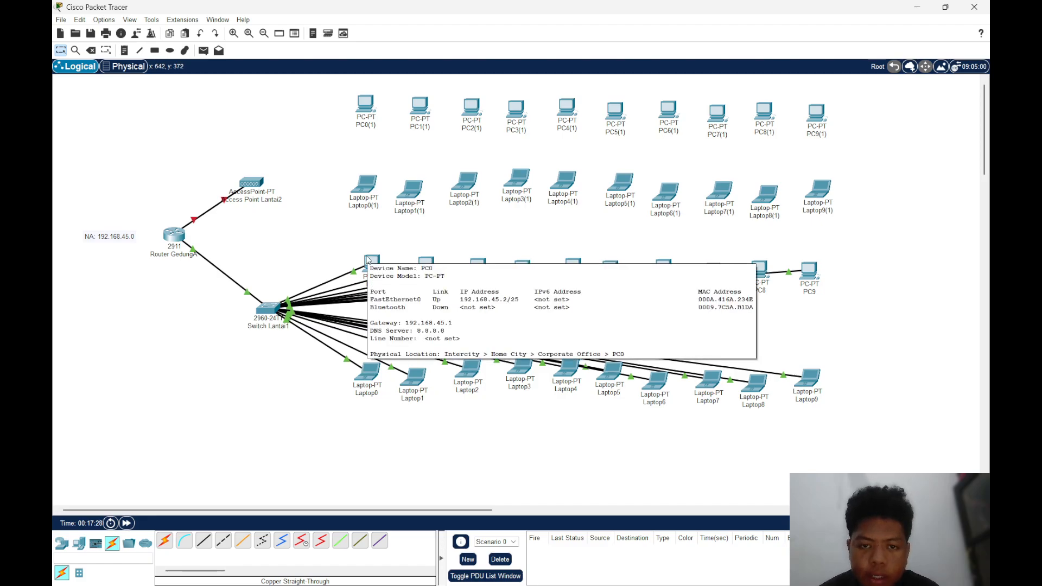
mouse_move(424, 261)
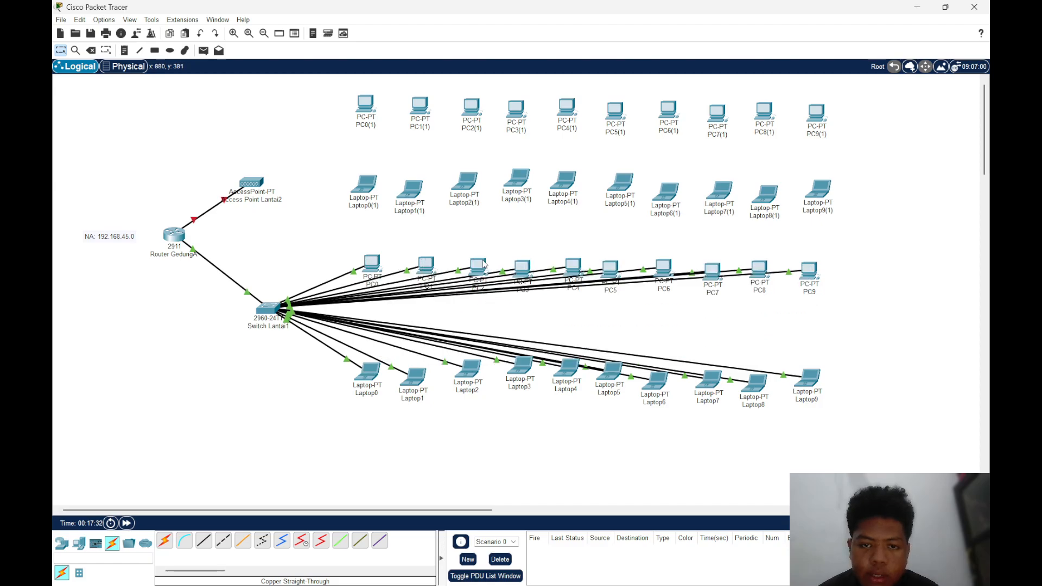
mouse_move(484, 264)
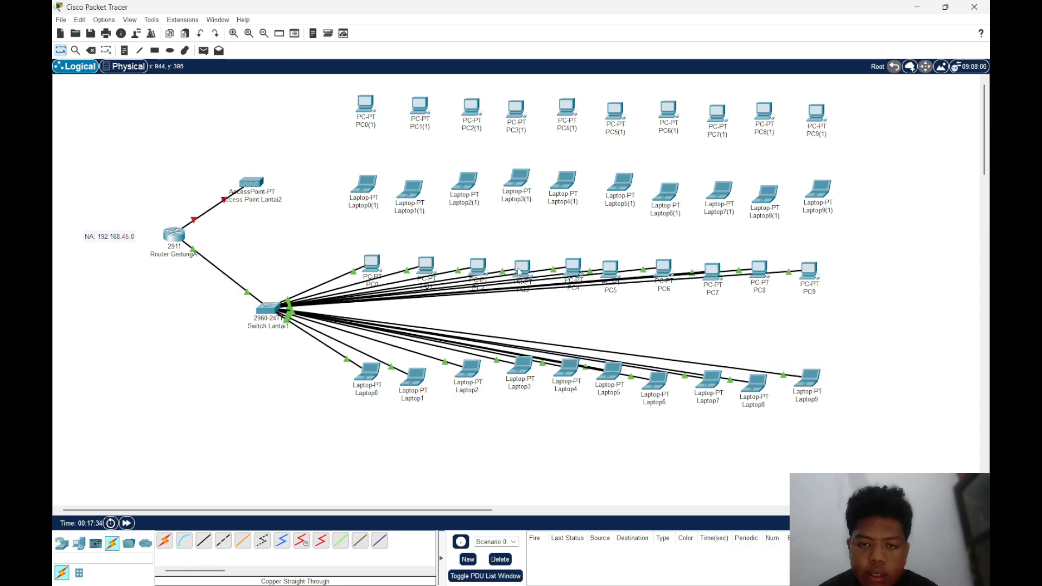
mouse_move(522, 269)
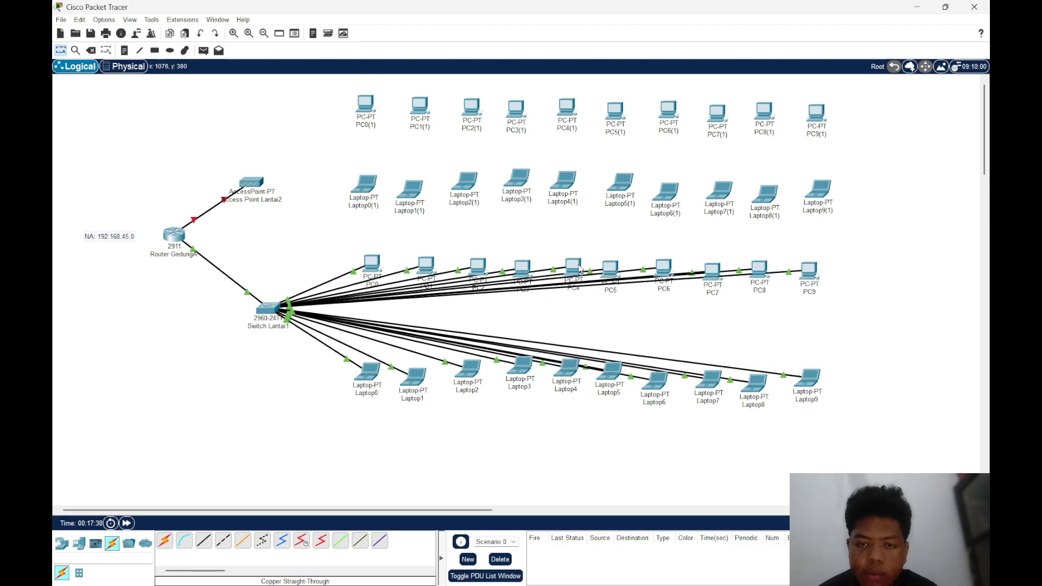
mouse_move(579, 268)
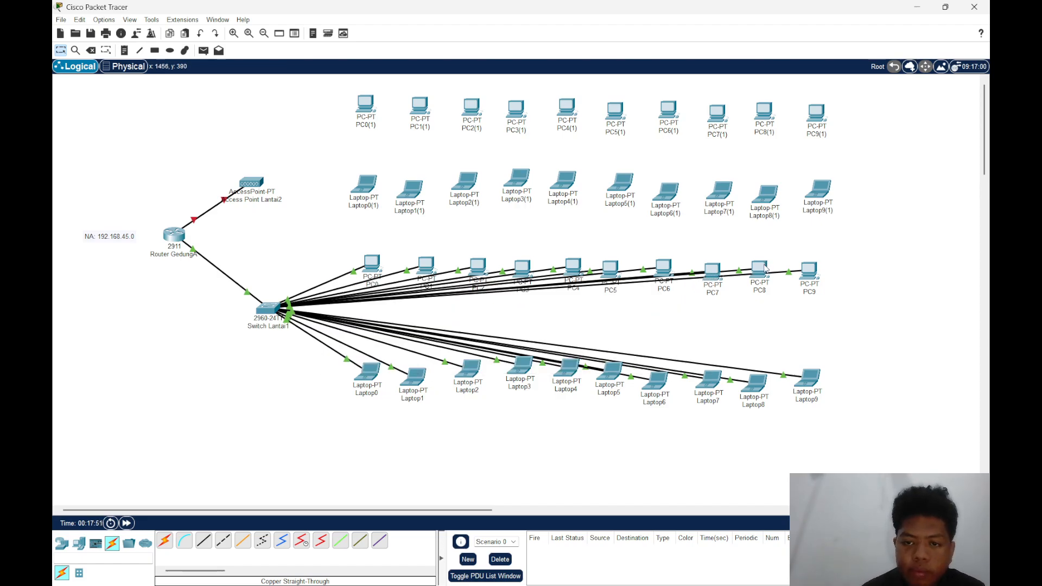
mouse_move(764, 268)
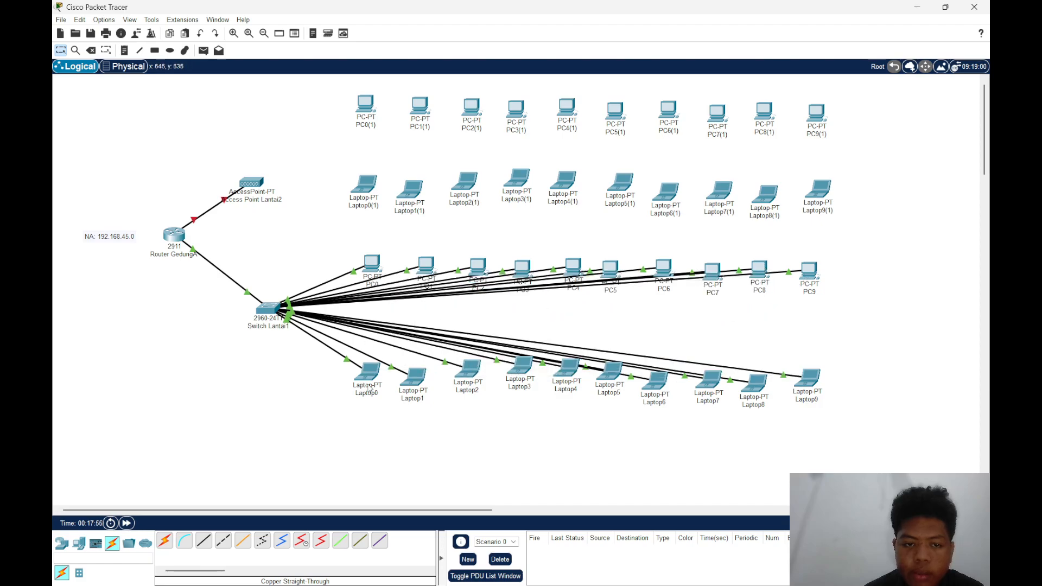
mouse_move(369, 386)
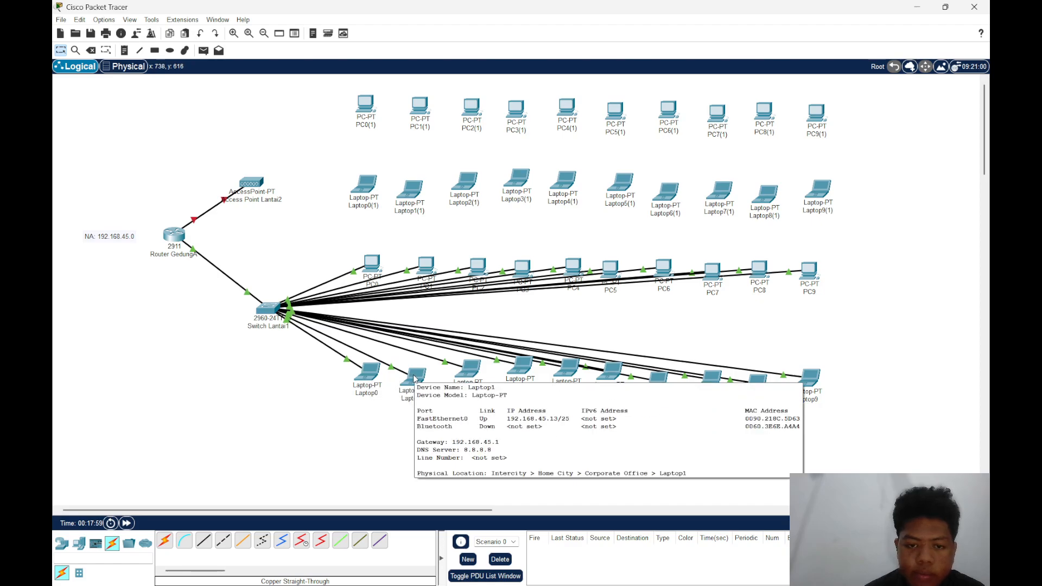
mouse_move(465, 370)
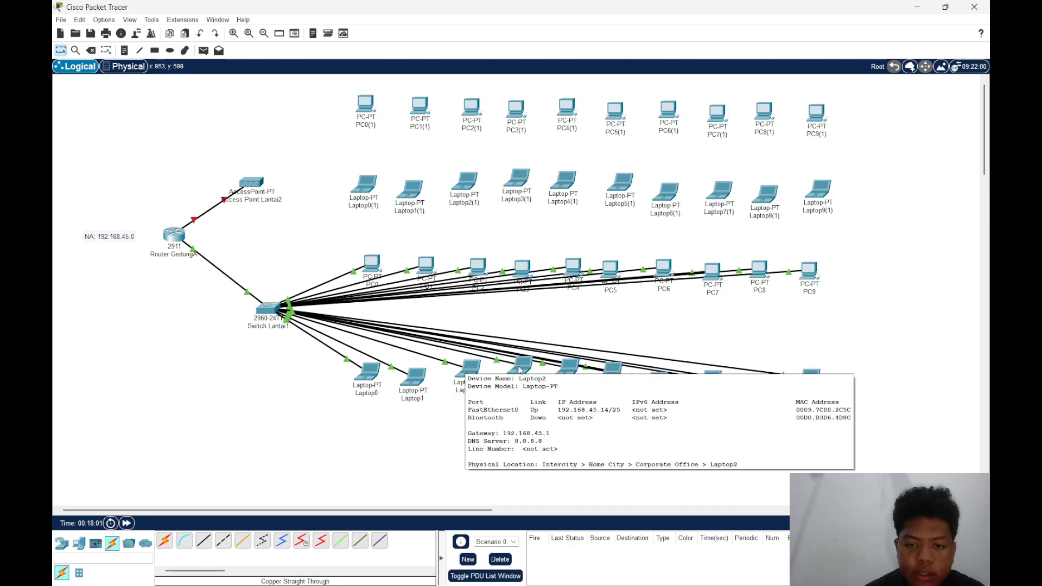
mouse_move(567, 375)
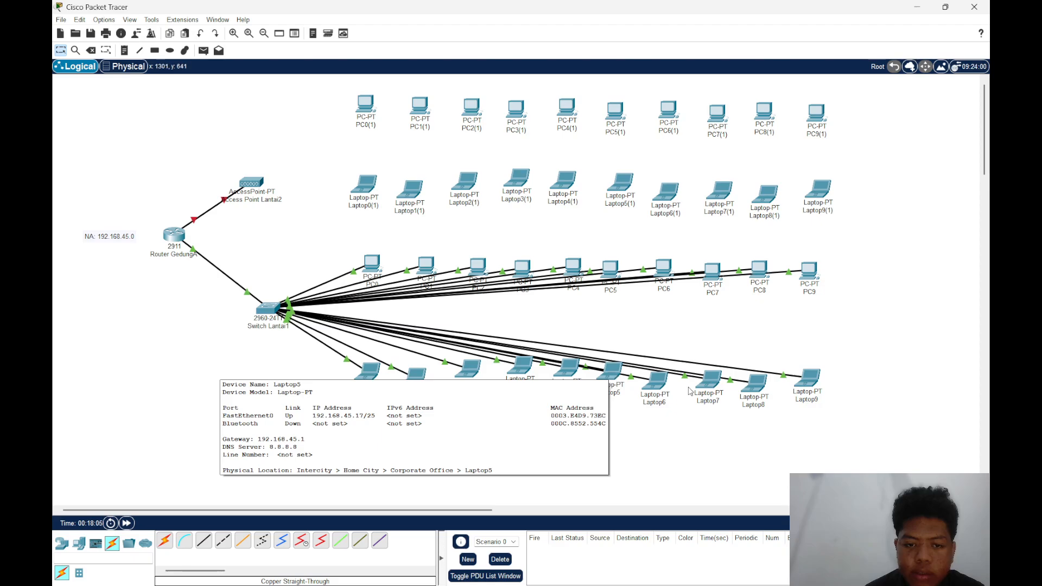
mouse_move(667, 387)
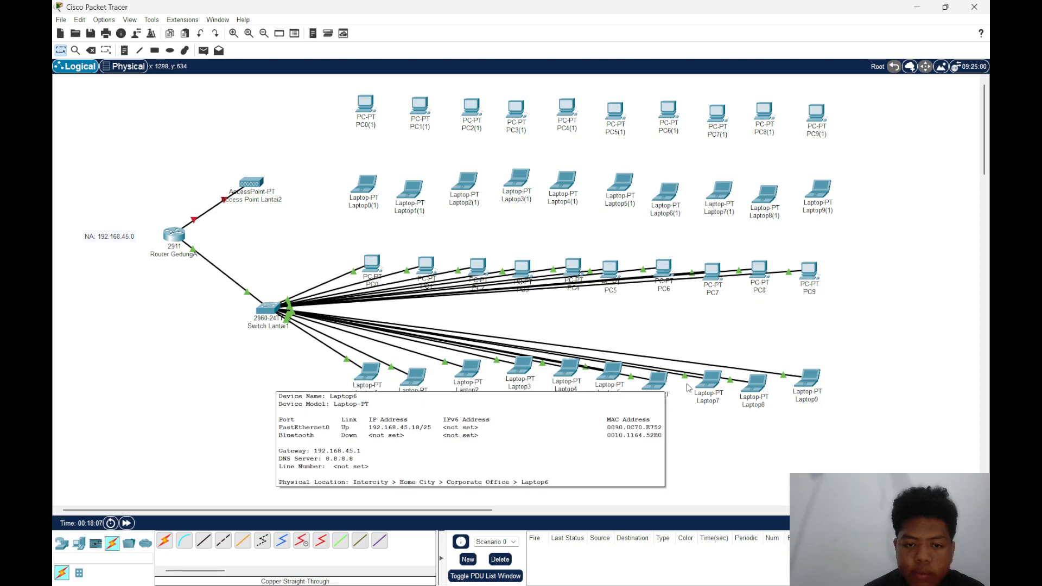
mouse_move(700, 386)
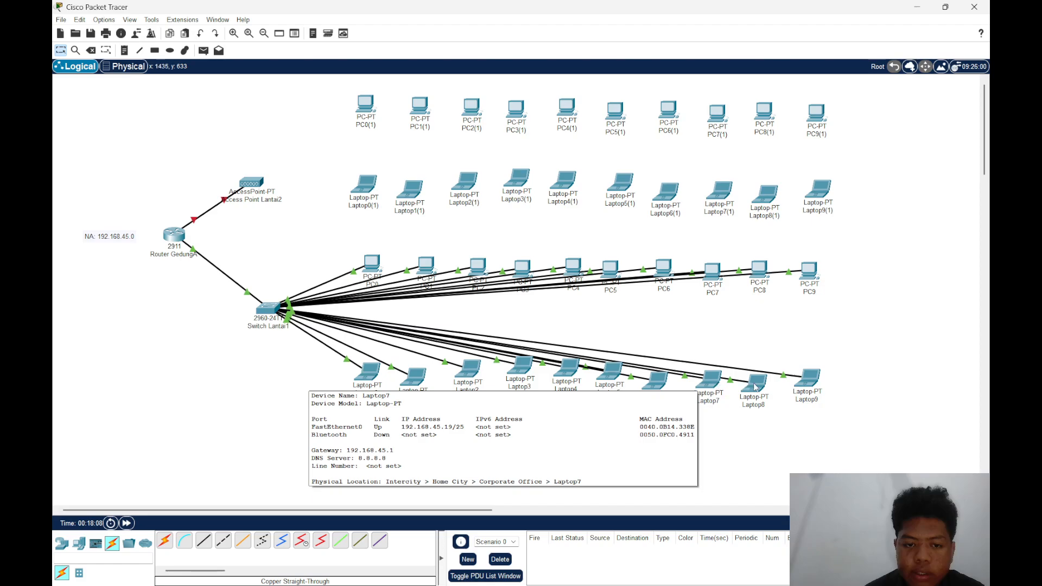
mouse_move(762, 387)
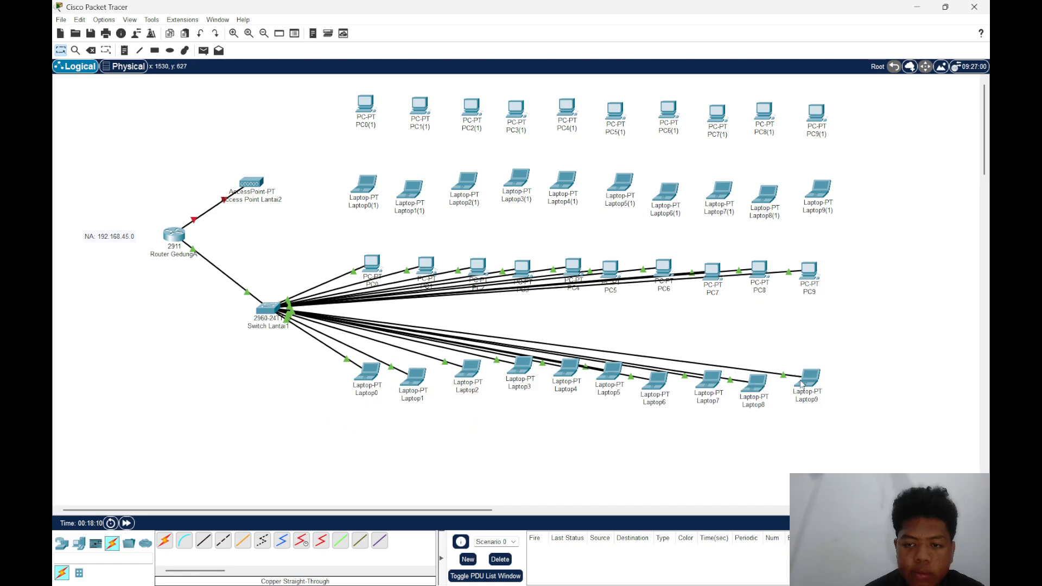
mouse_move(799, 386)
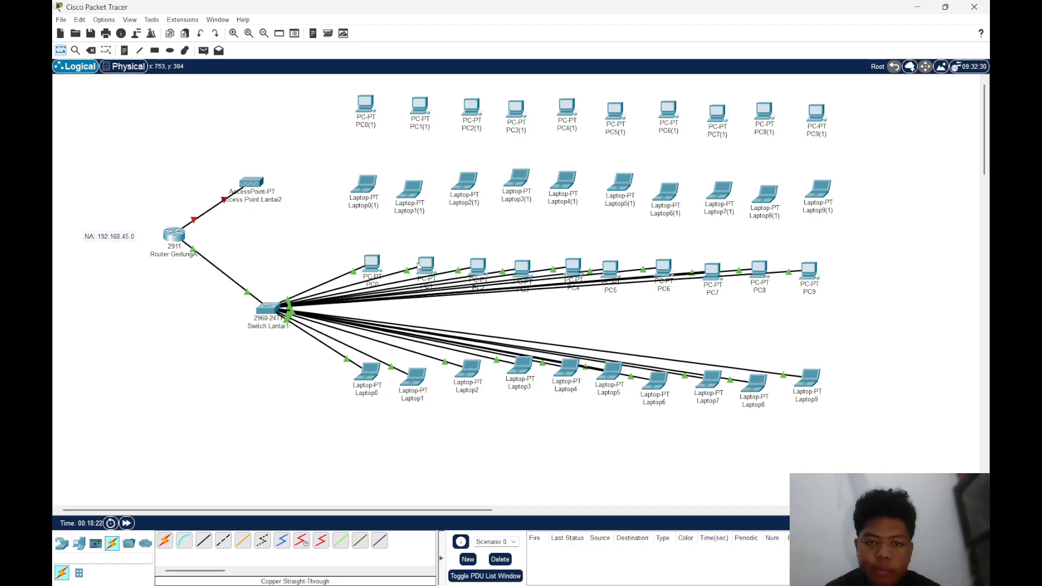
Open the Command Prompt on PC0, with its window moved aside to uncover more of the topology
click(371, 264)
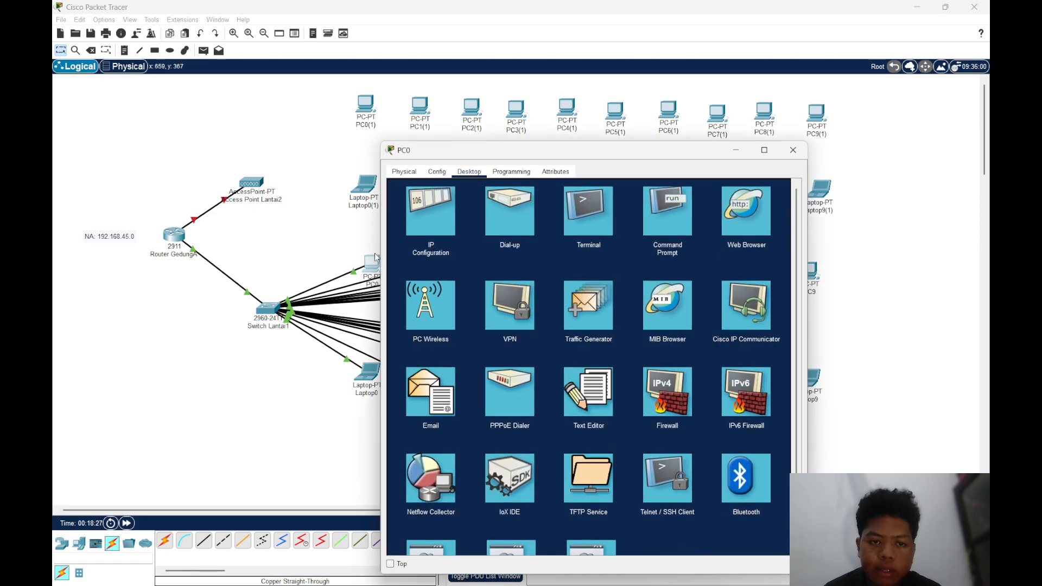
drag(544, 155, 681, 149)
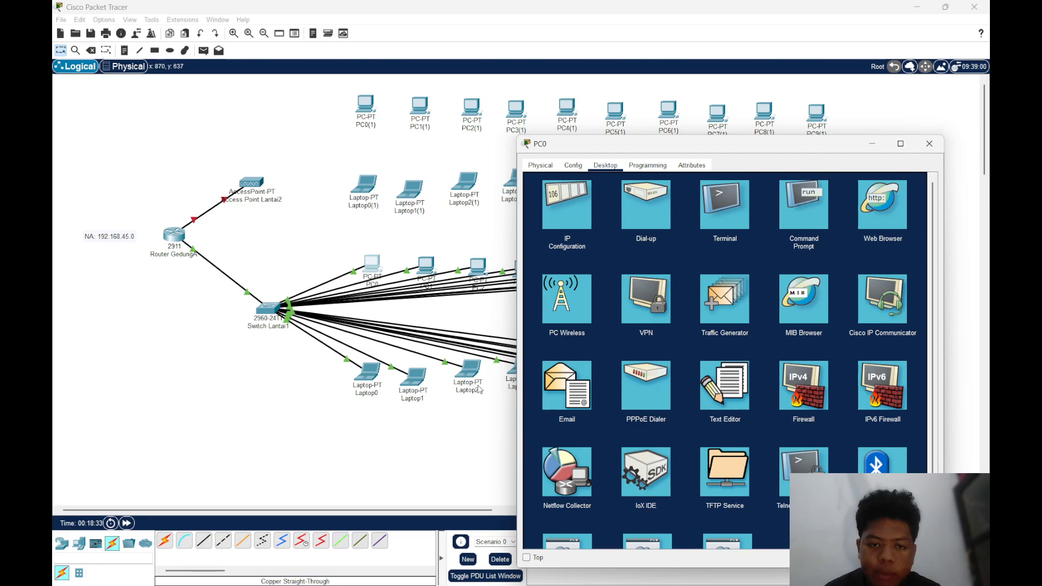
click(703, 204)
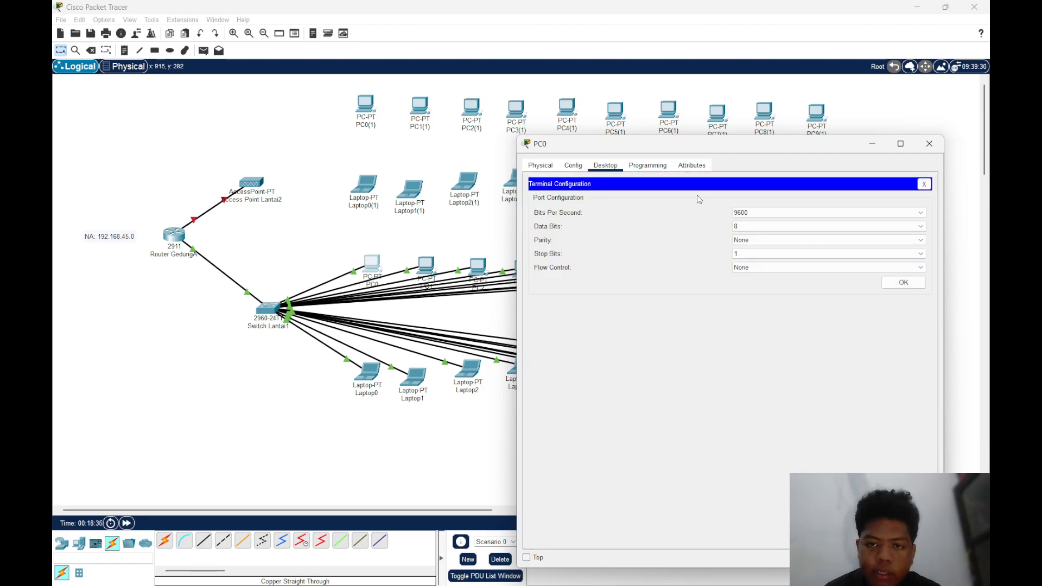
click(924, 184)
click(813, 212)
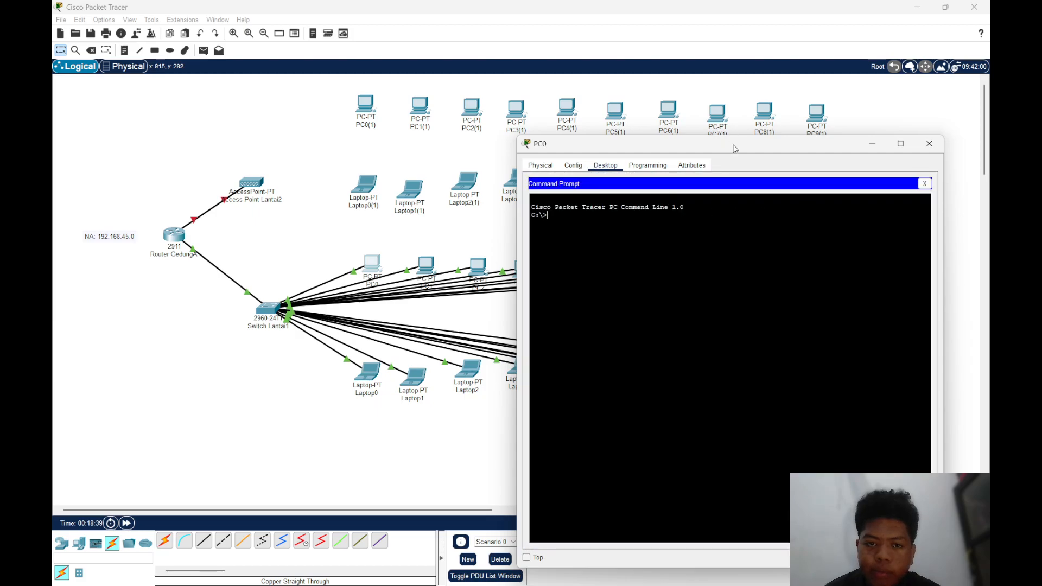
Look up Laptop2's IP address in the topology for use as the ping target
click(470, 372)
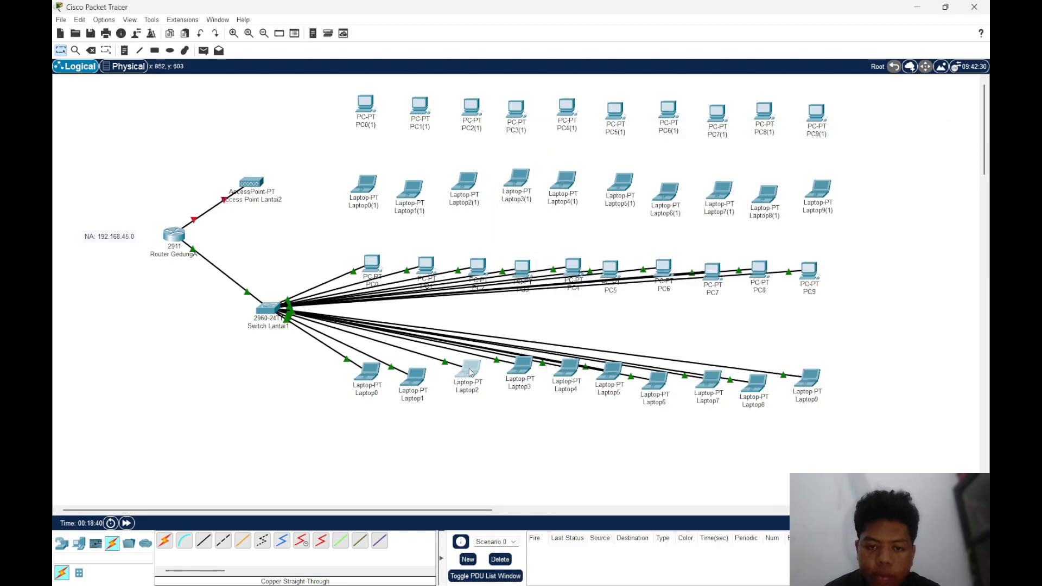
click(792, 149)
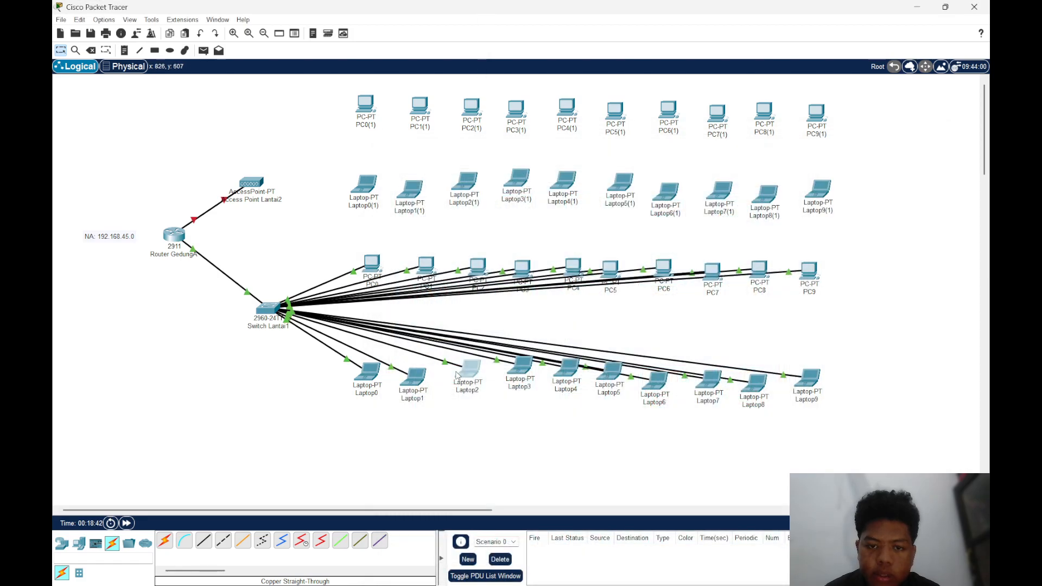
mouse_move(467, 375)
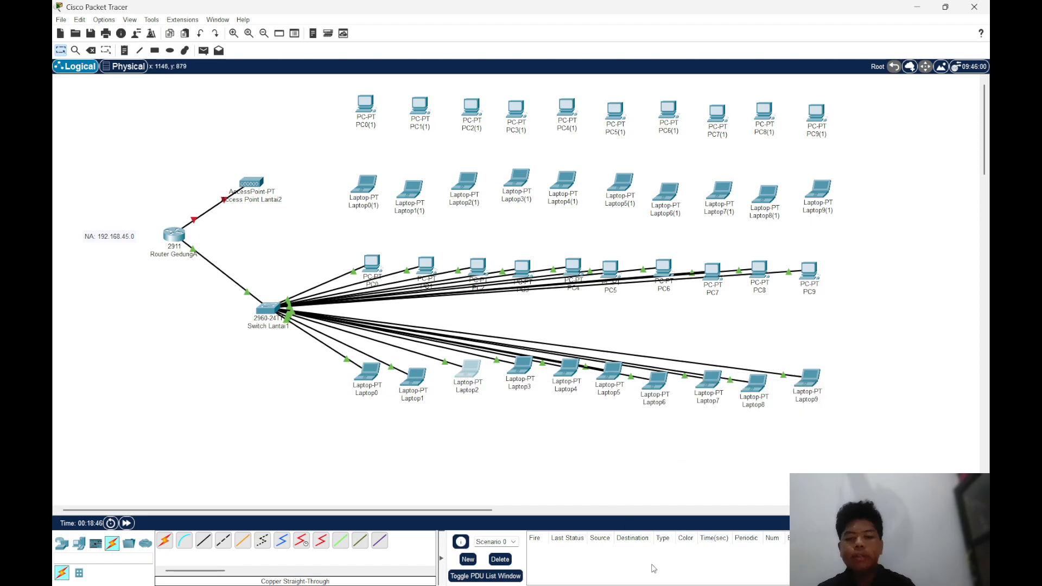
Return to PC0's Command Prompt and ping Laptop2 at 192.168.45.14
mouse_move(662, 570)
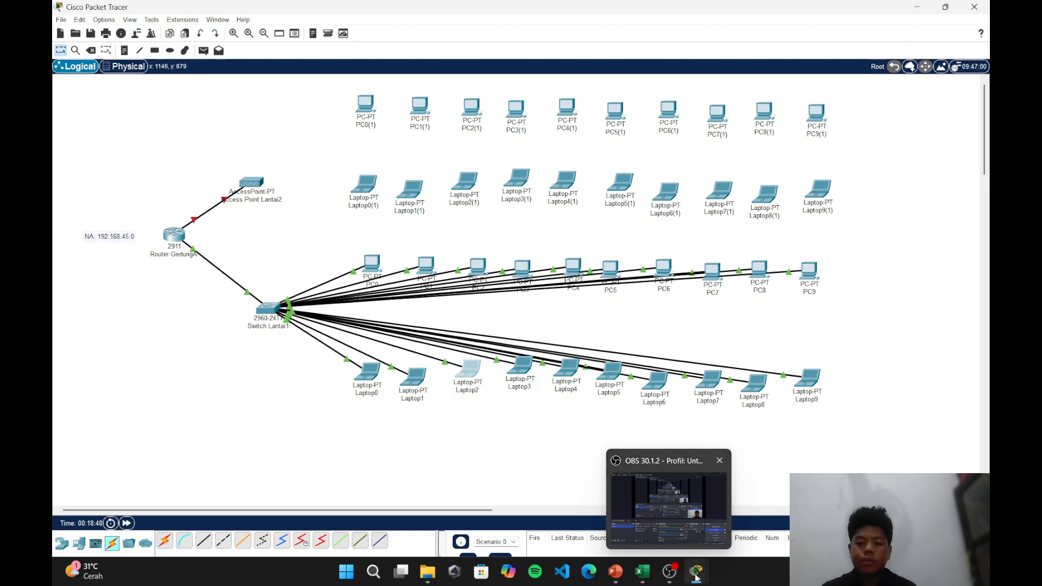
mouse_move(697, 571)
click(733, 519)
text(ping 192.168.45.14)
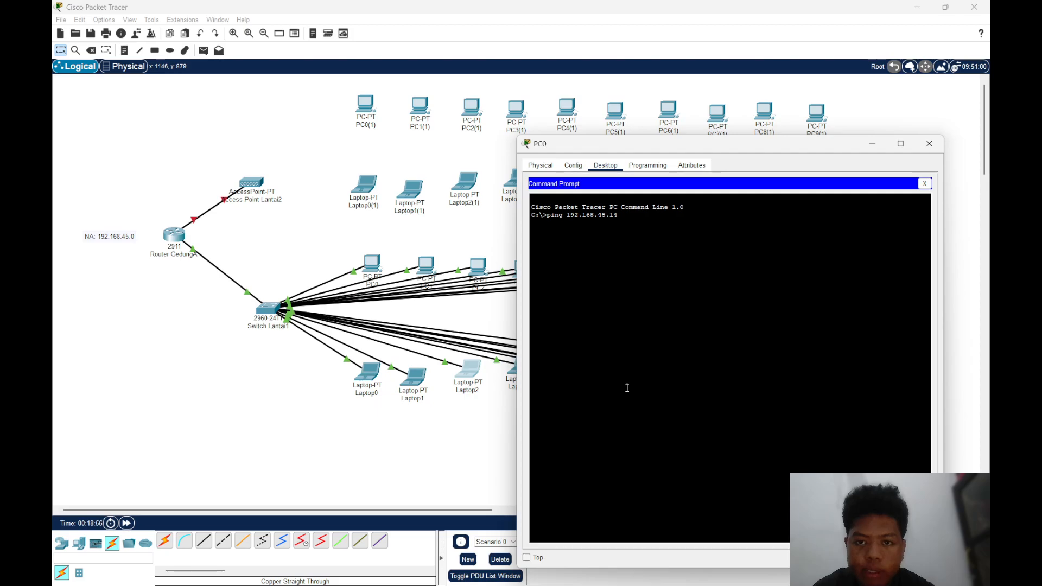
key(Return)
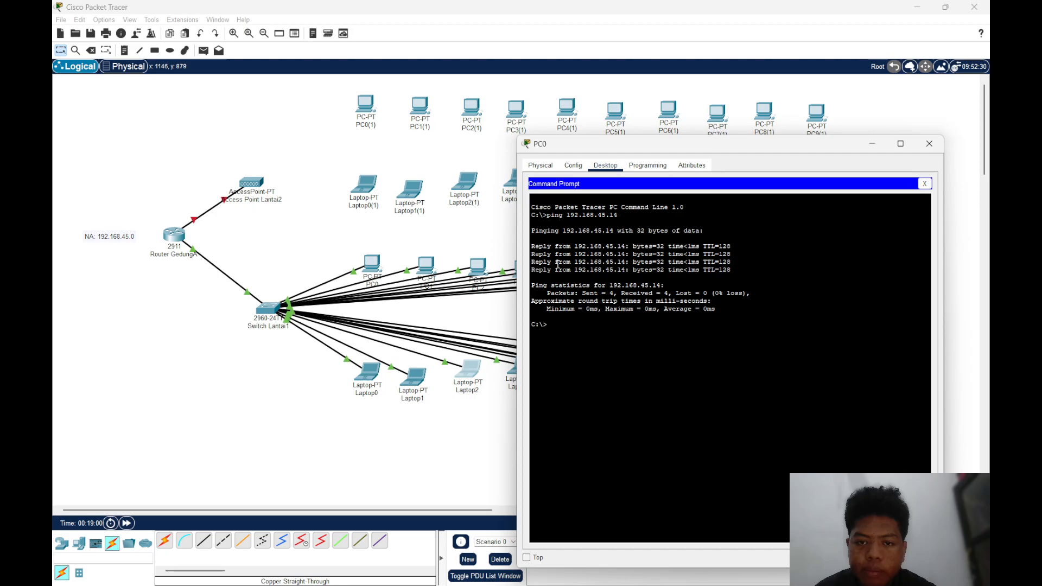
Review the replies from 192.168.45.14 in PC0's ping output by highlighting them, and close PC0's window
drag(733, 270, 532, 246)
click(532, 246)
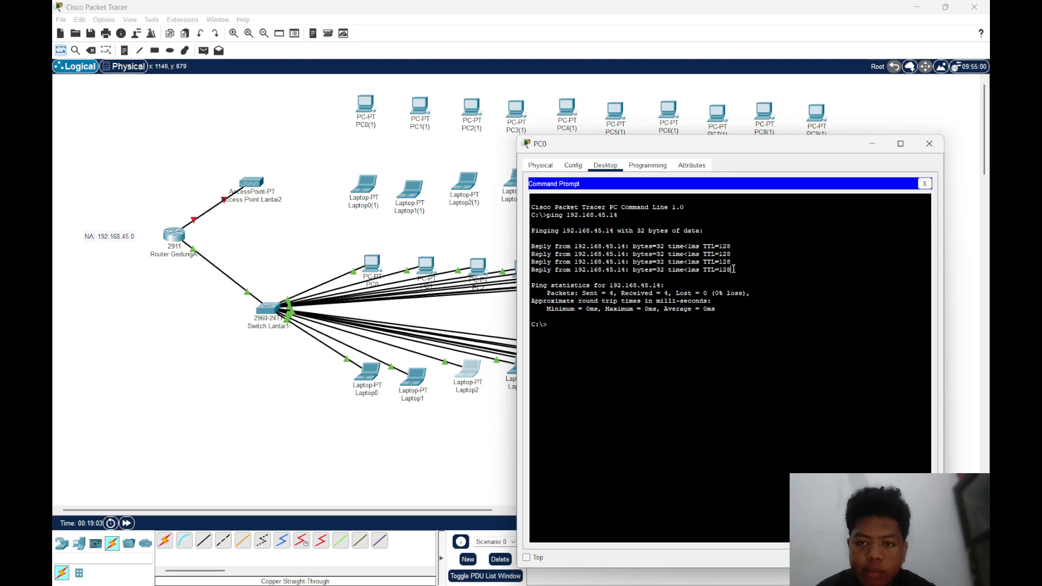
drag(734, 269, 528, 247)
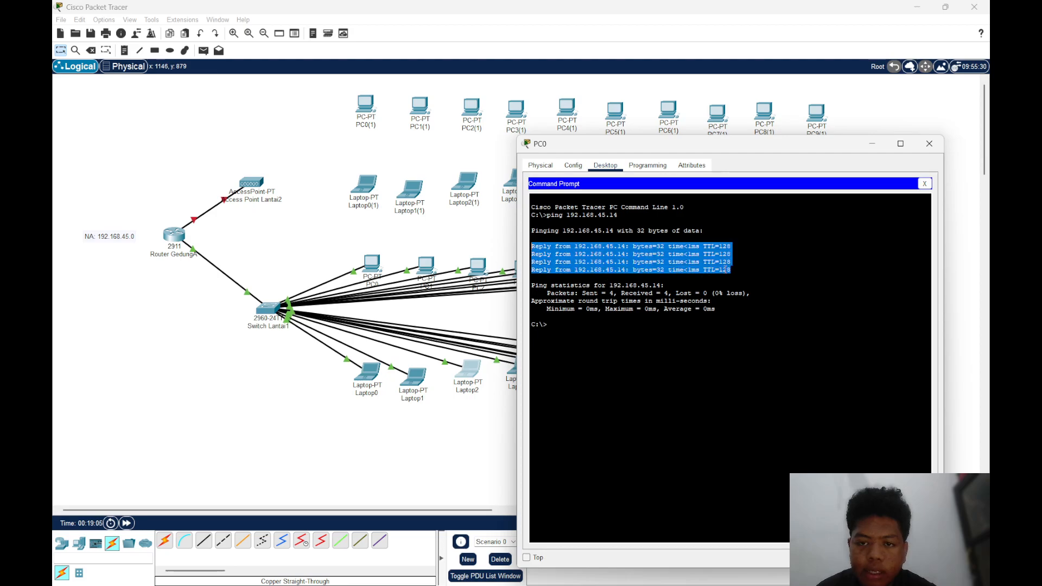
click(689, 286)
drag(732, 269, 533, 254)
double_click(533, 254)
drag(732, 246, 530, 247)
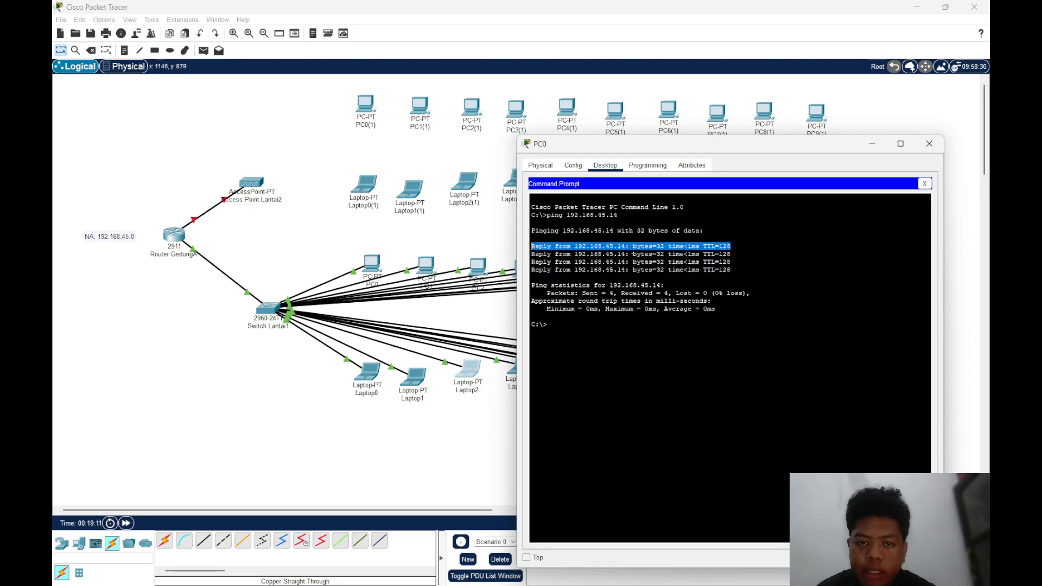
click(735, 250)
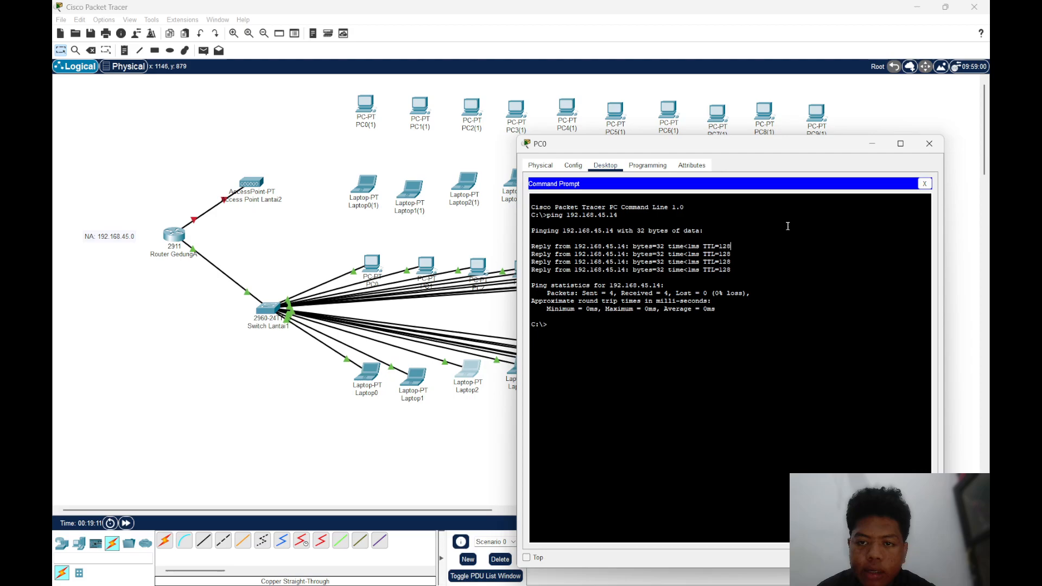
click(930, 144)
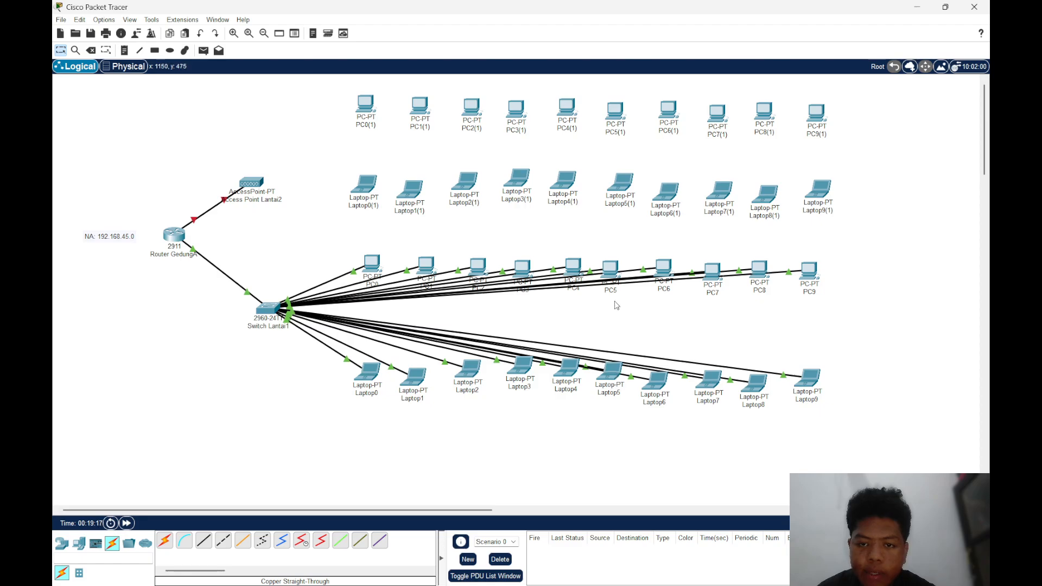
Look up PC9's IP address in the topology for use as the ping target
click(809, 275)
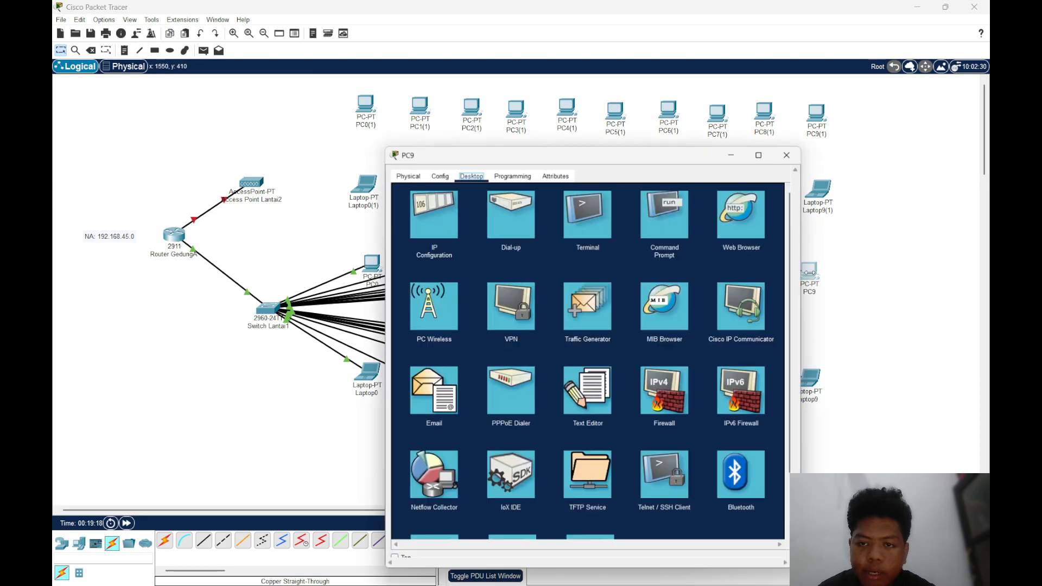
click(794, 150)
mouse_move(809, 274)
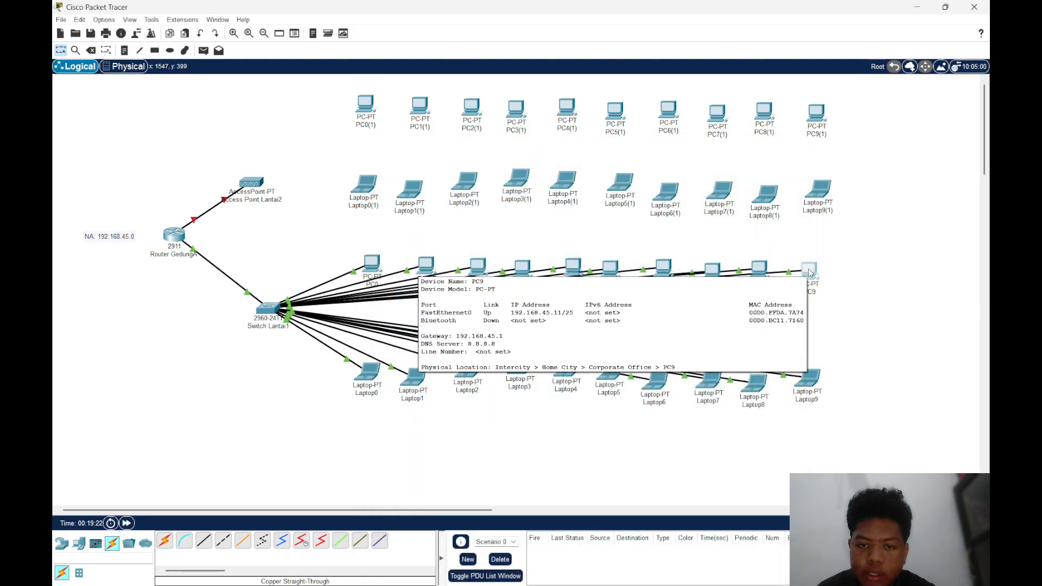
Ping 192.168.45.11 from Laptop6's Command Prompt and close the laptop's window
click(656, 388)
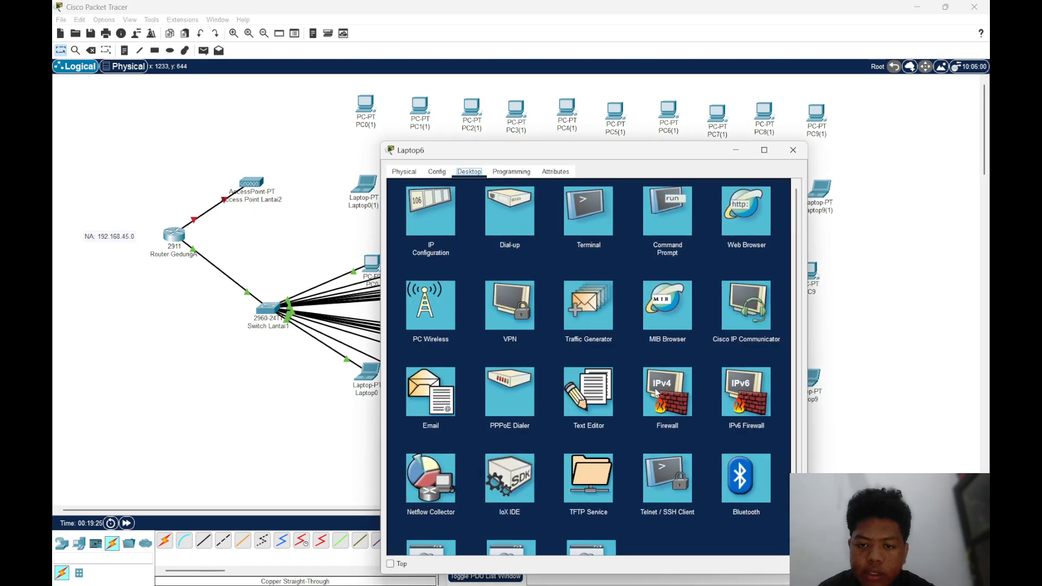
click(650, 208)
text(ping )
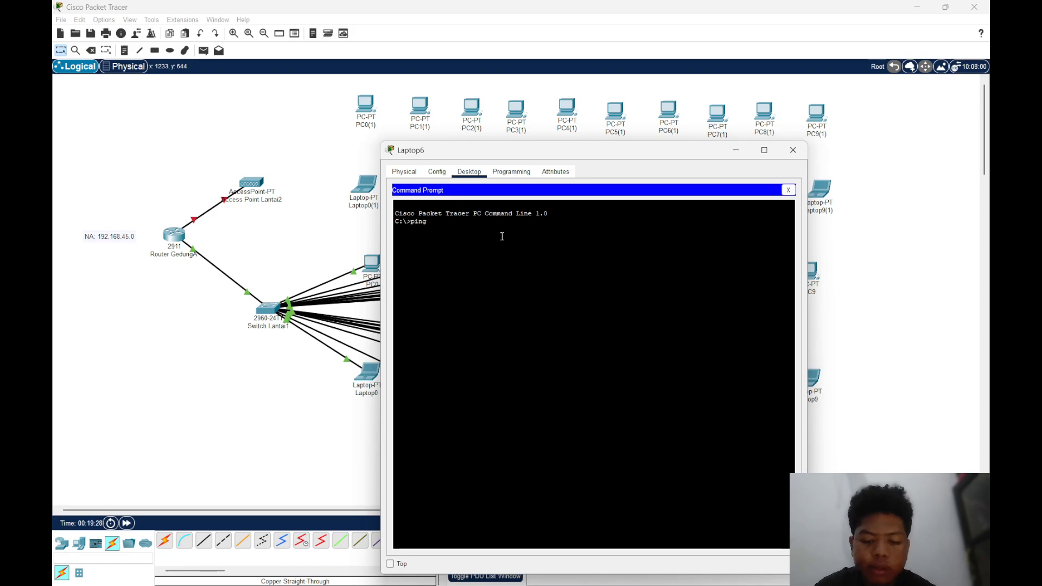
text(192.168.45)
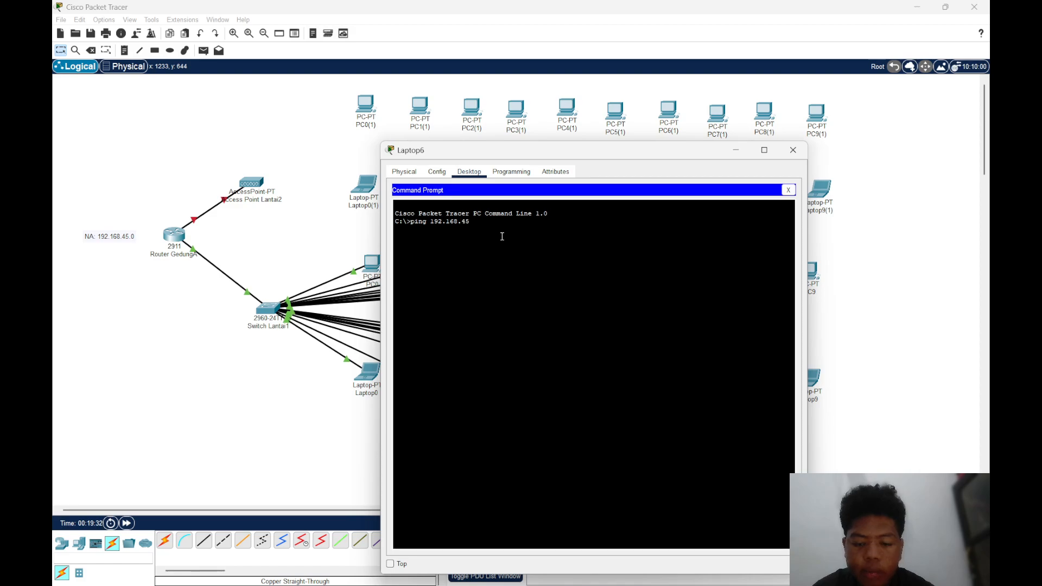
text(.11)
key(Return)
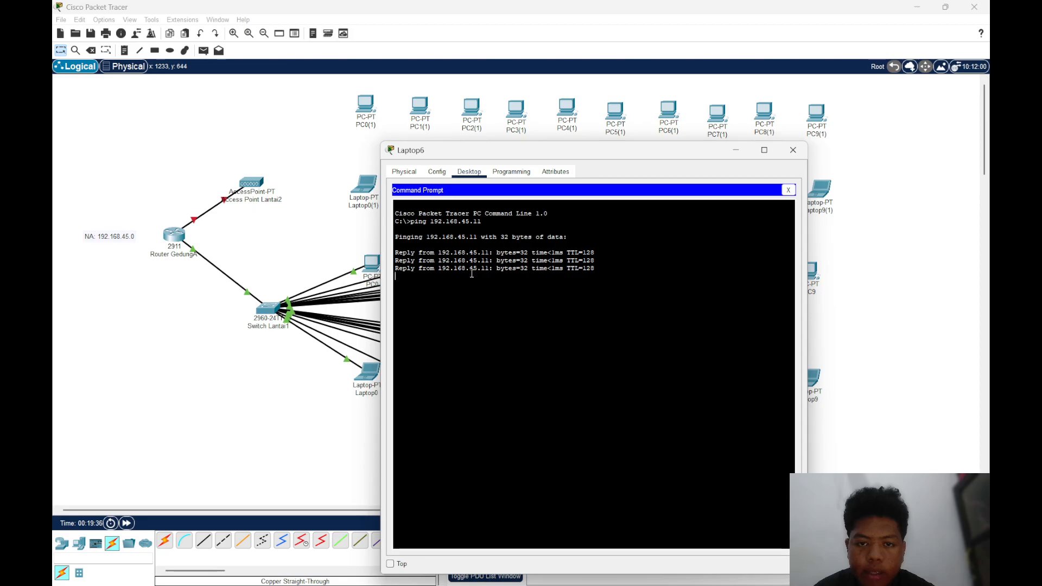
click(793, 150)
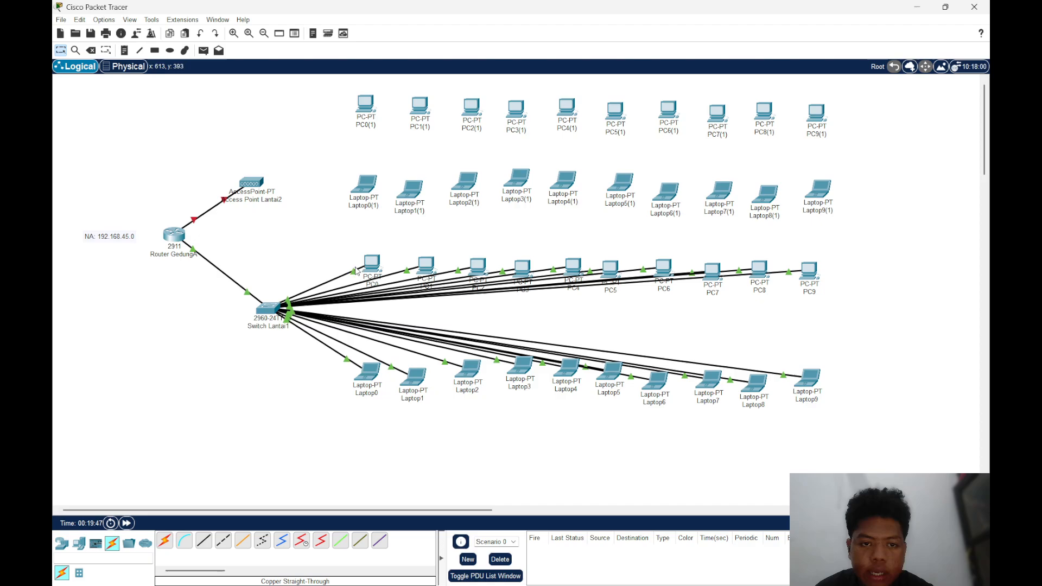
Try to ping the gateway from PC0's Command Prompt with the address entered as 192/168.45.1
click(374, 265)
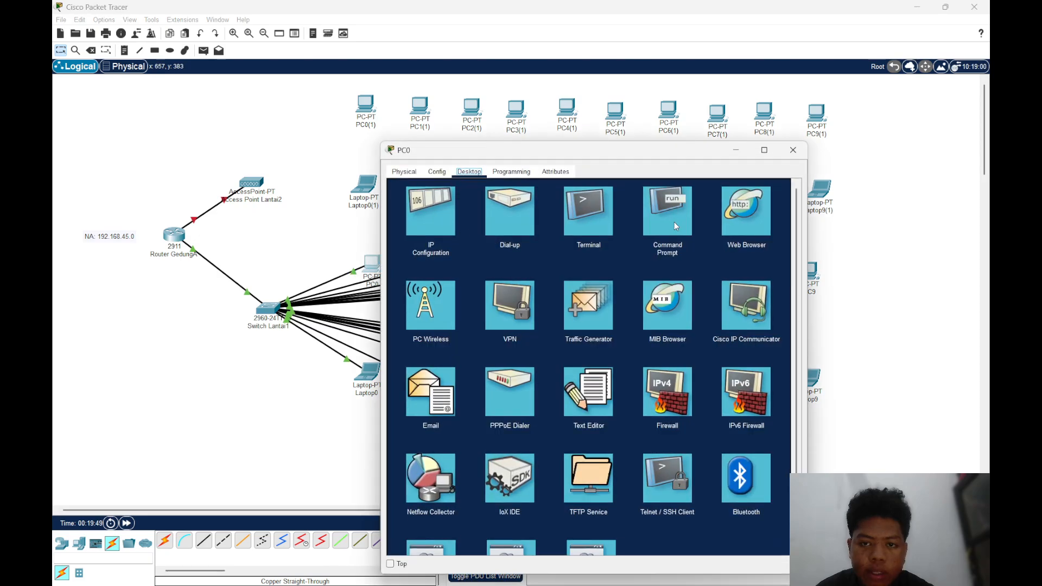
click(674, 223)
text(i)
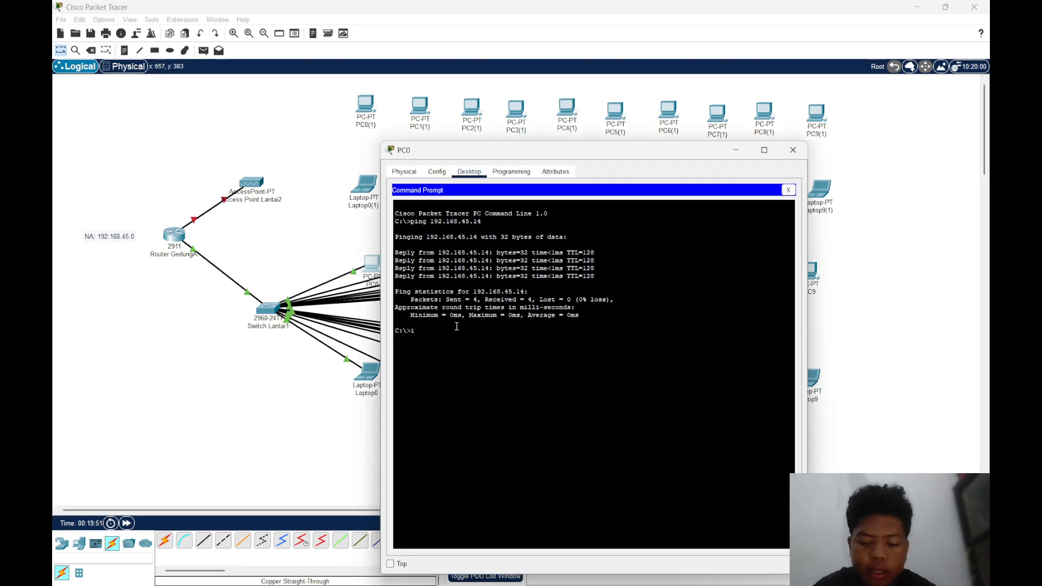
key(BackSpace)
text(ping 192)
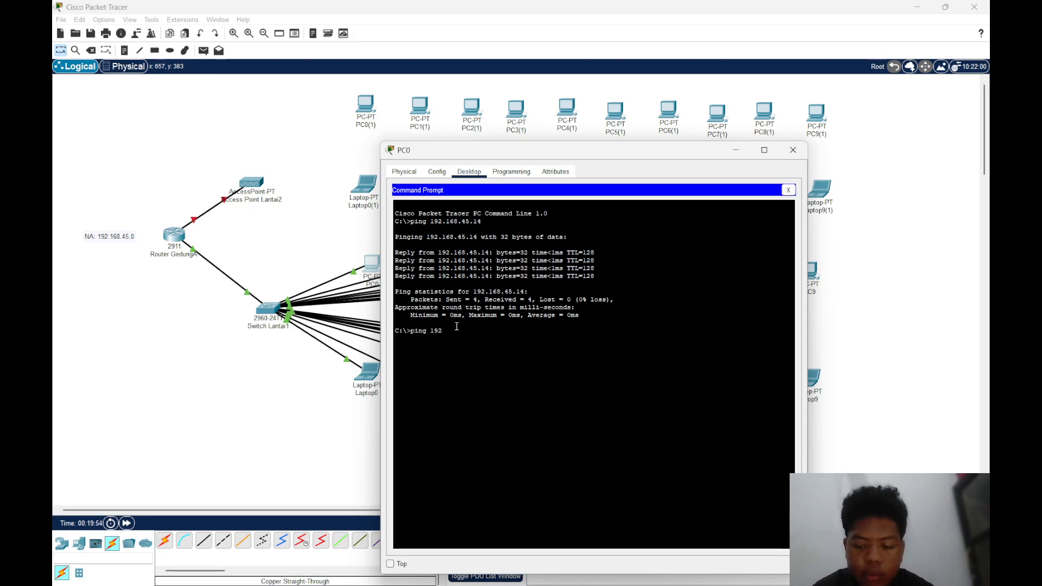
text(/168.)
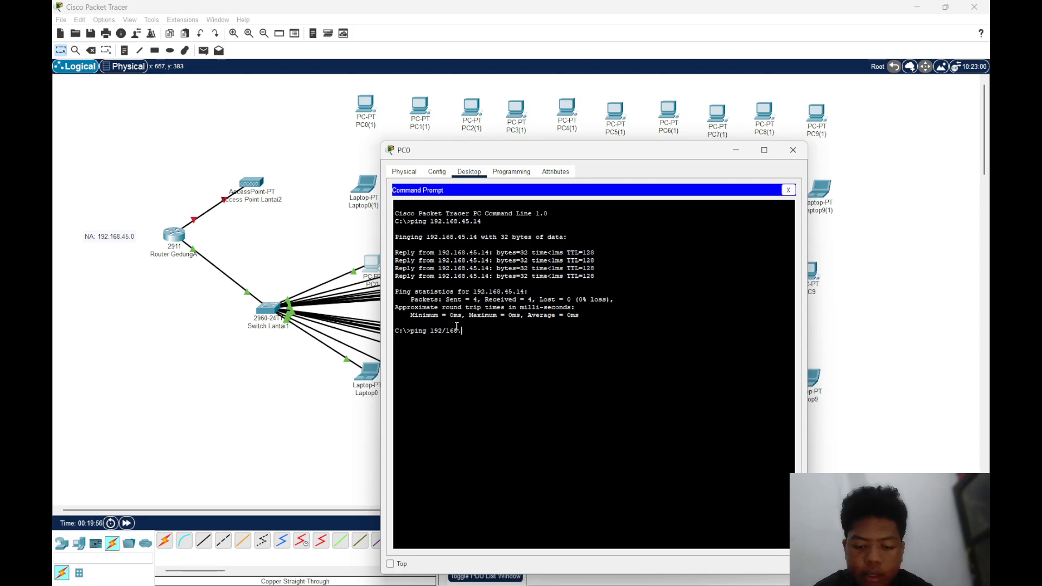
text(45.1)
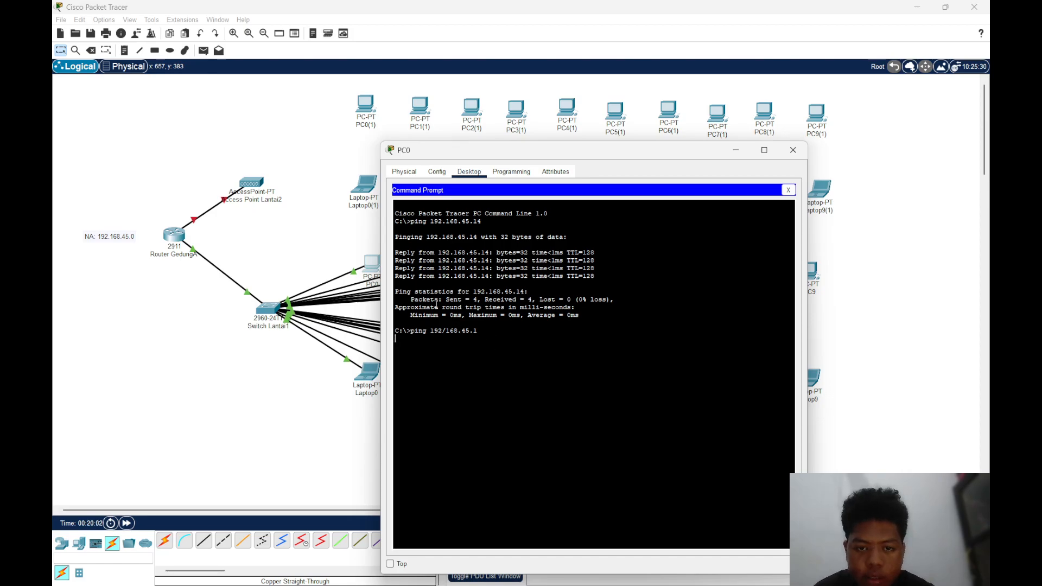
key(Return)
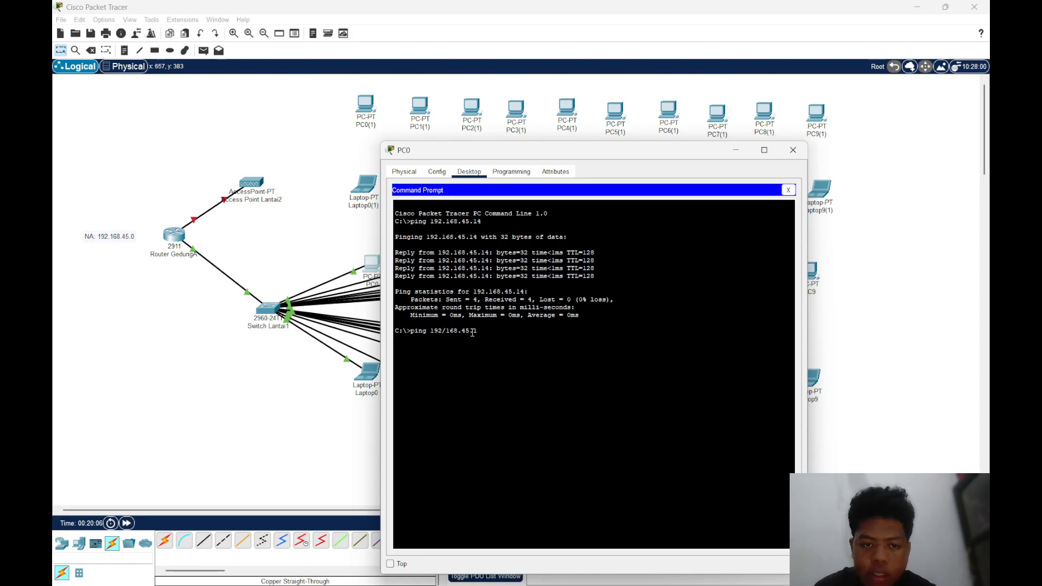
Reopen PC0's Command Prompt, try to correct the slash in the entered ping address, and close PC0's window
click(788, 190)
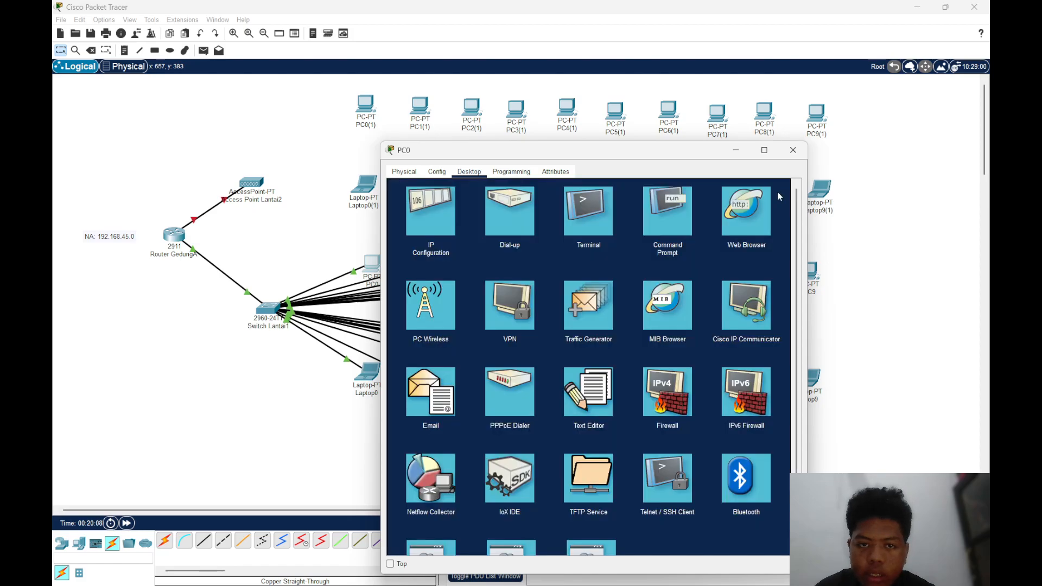
click(675, 212)
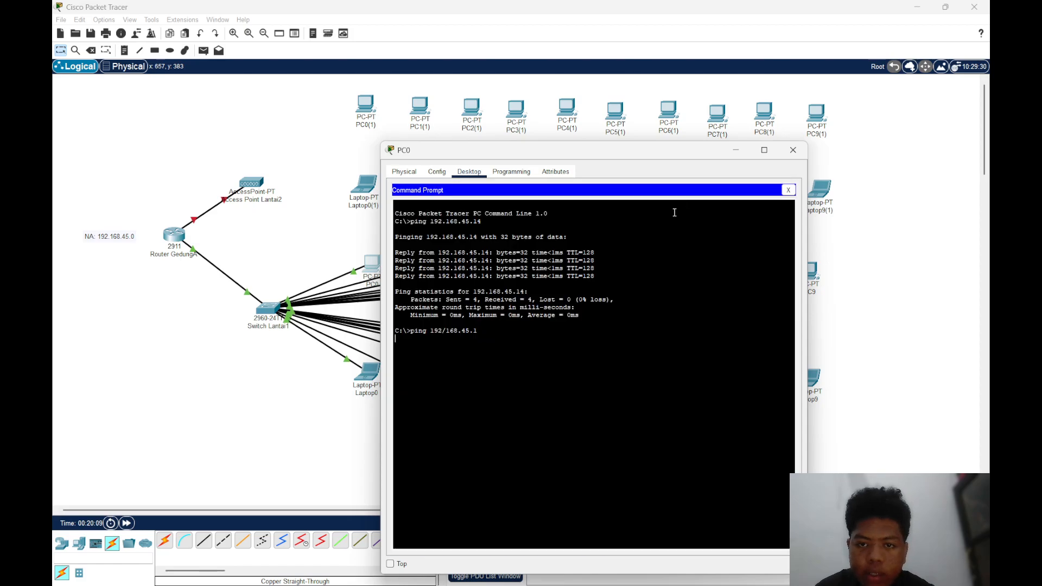
click(437, 331)
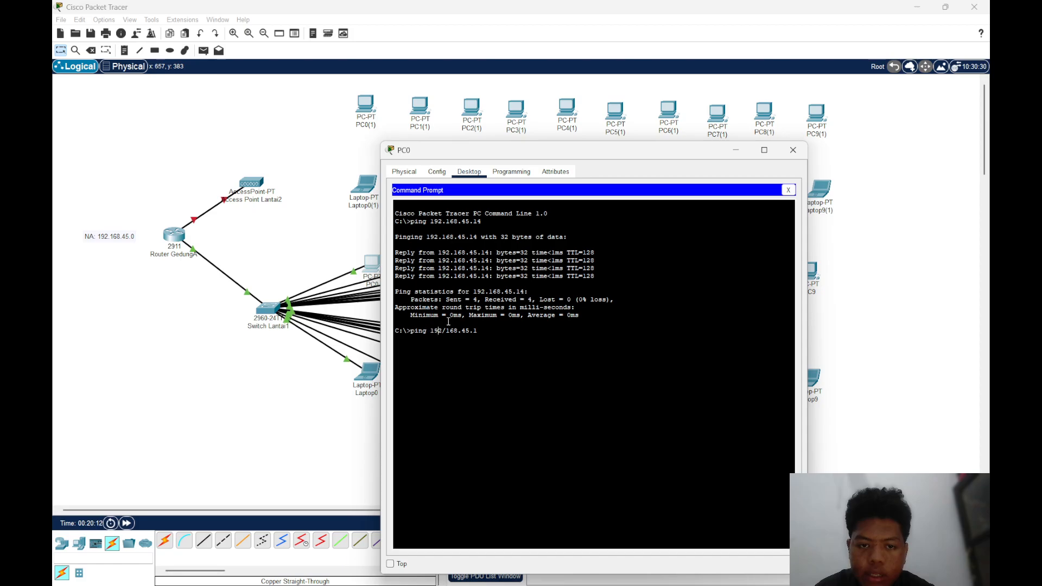
click(792, 149)
Ping the gateway 192.168.45.1 from PC1's Command Prompt, review the replies and close PC1's window
click(425, 268)
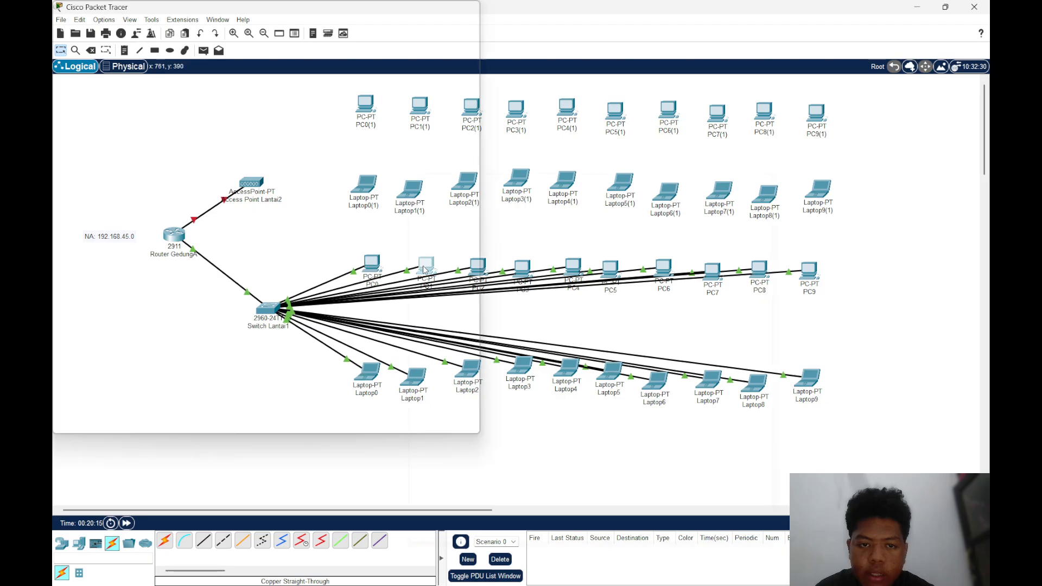
click(649, 223)
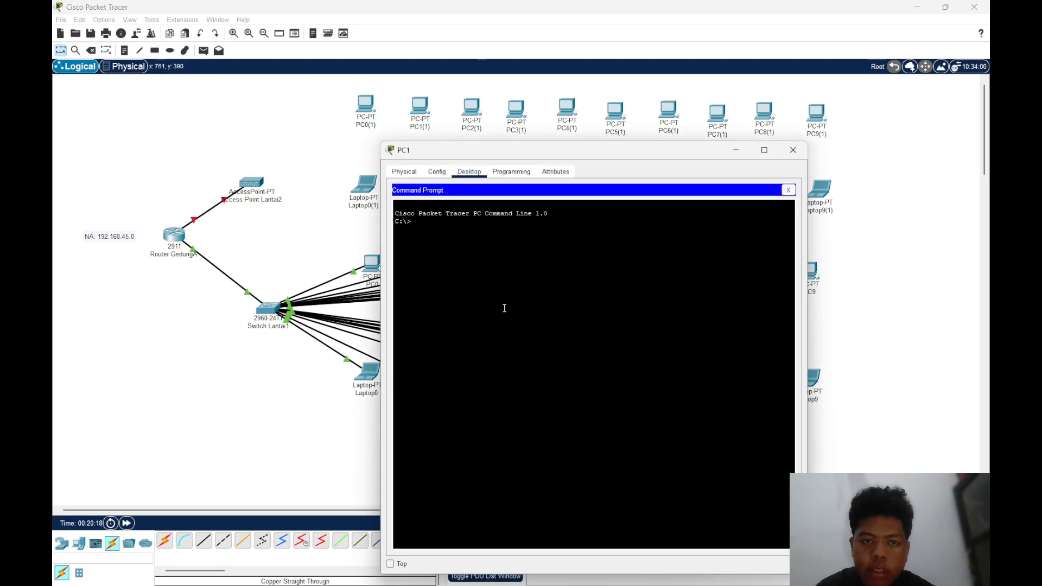
text(ping 192.16)
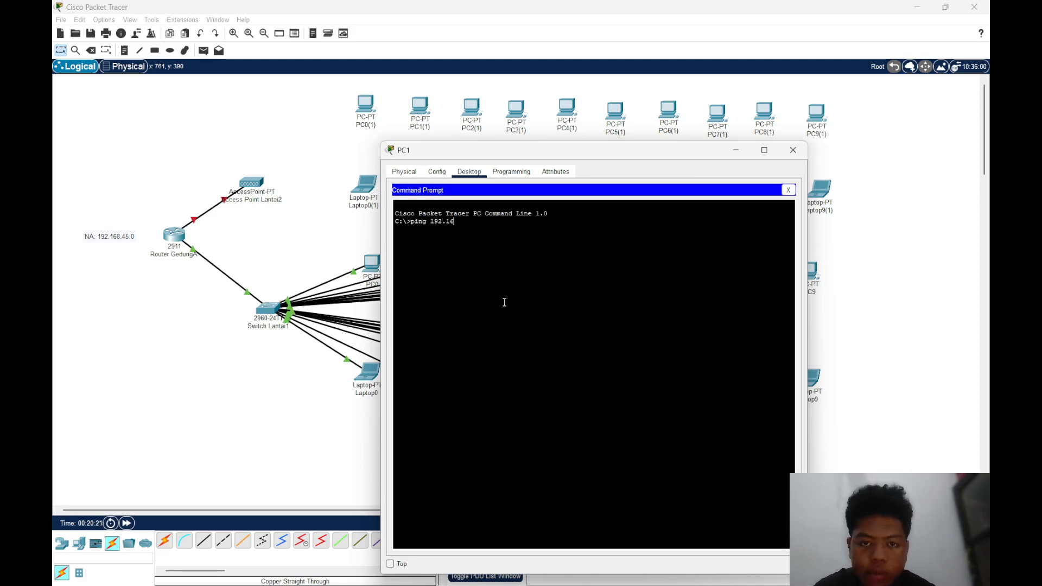
text(8.45.1)
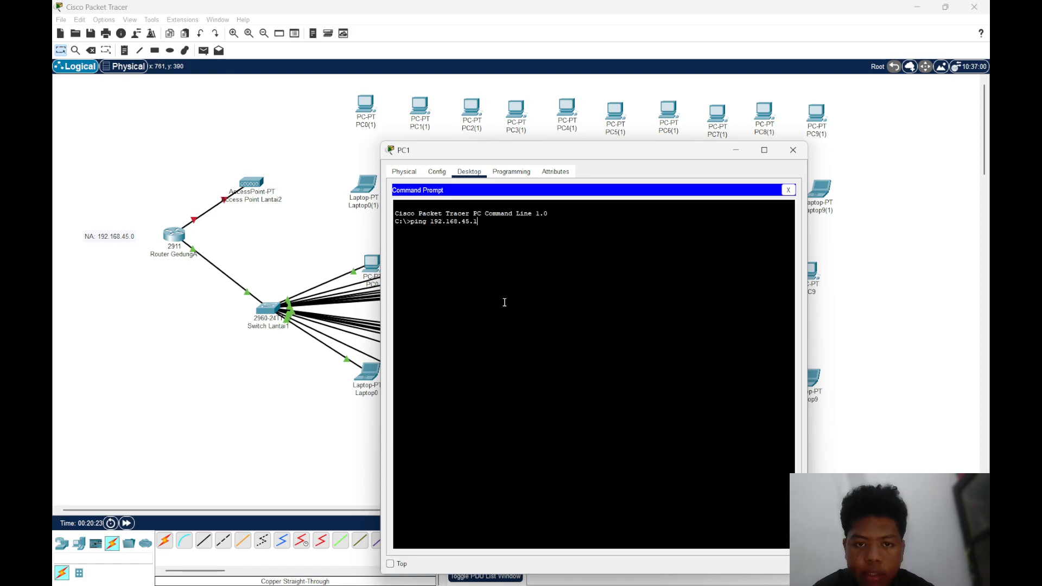
key(Return)
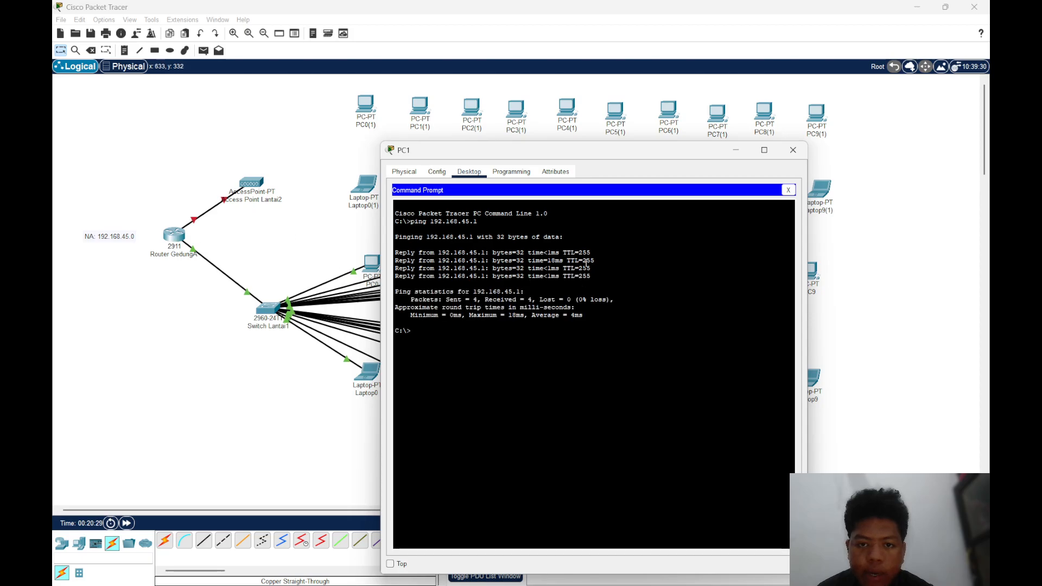
drag(601, 277, 418, 252)
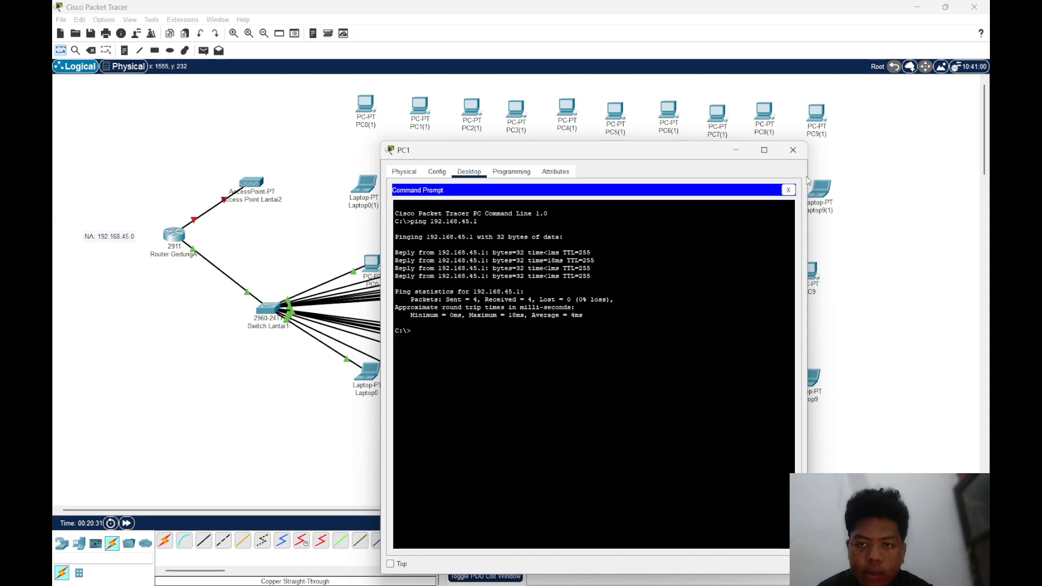
click(793, 150)
Return to PC0's Command Prompt and try again to edit the mistyped gateway ping, leaving PC0 closed
click(375, 263)
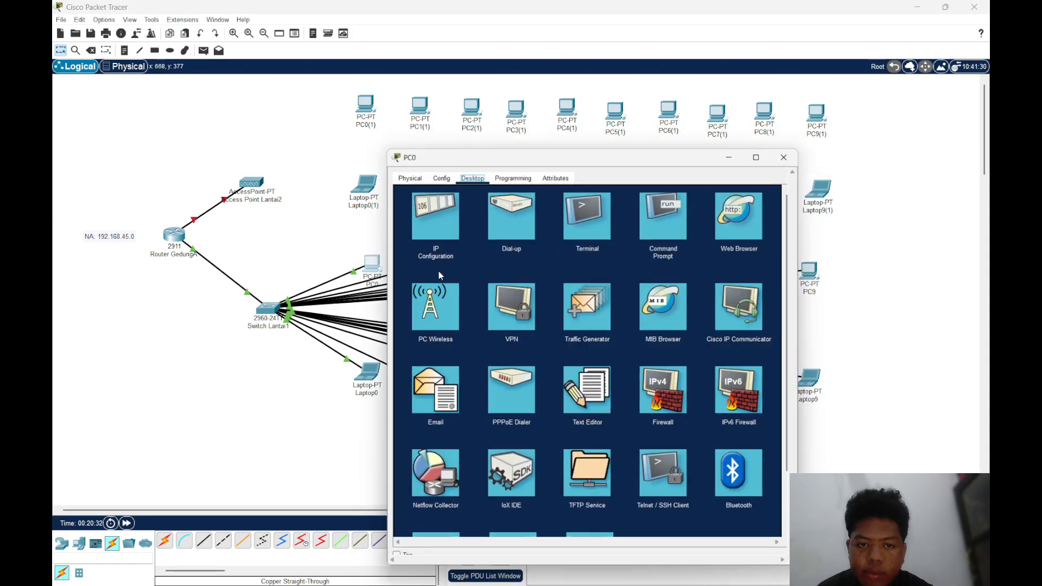
click(662, 202)
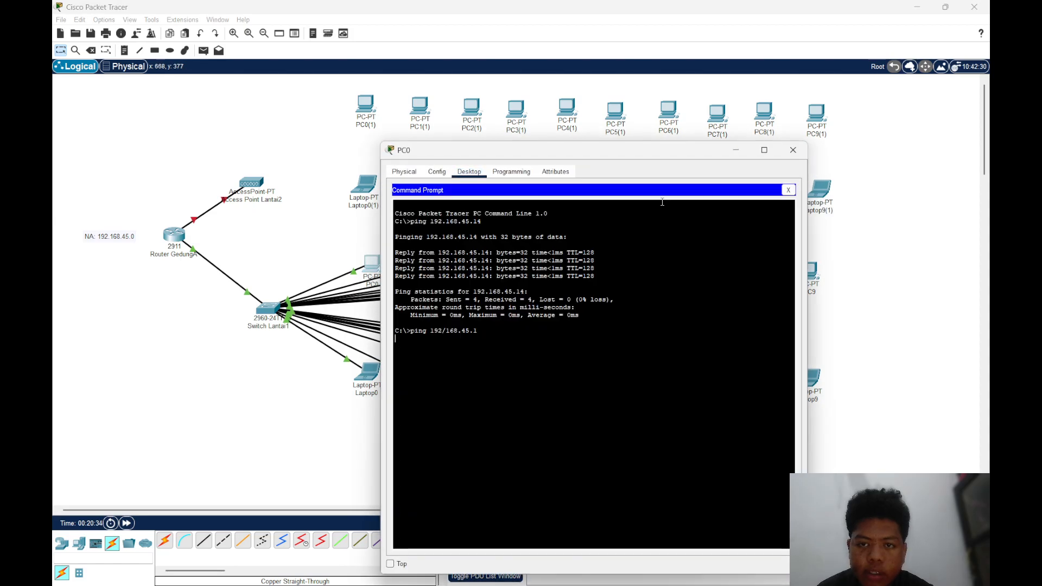
click(446, 331)
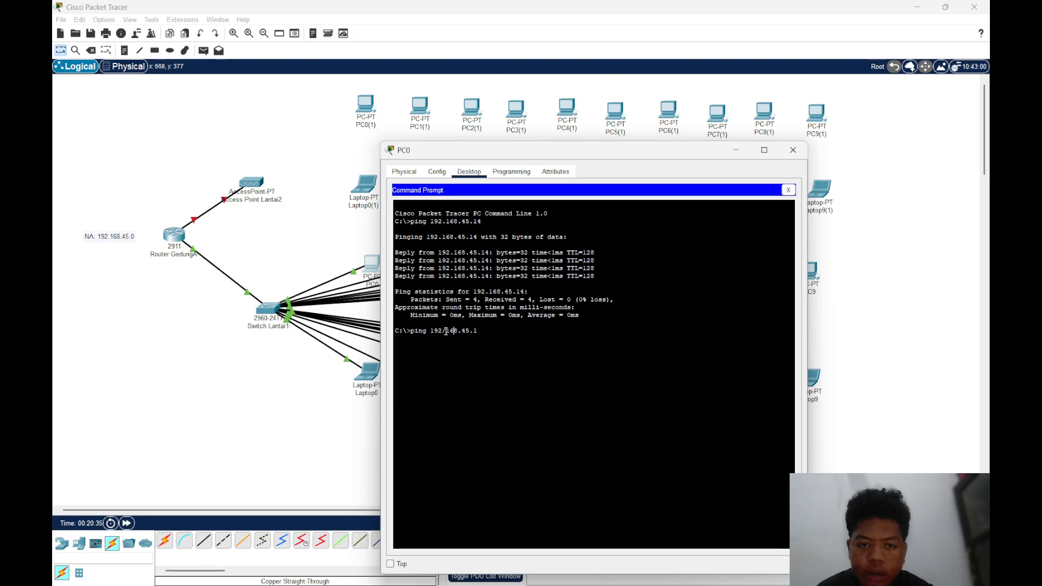
click(788, 190)
click(793, 150)
click(368, 270)
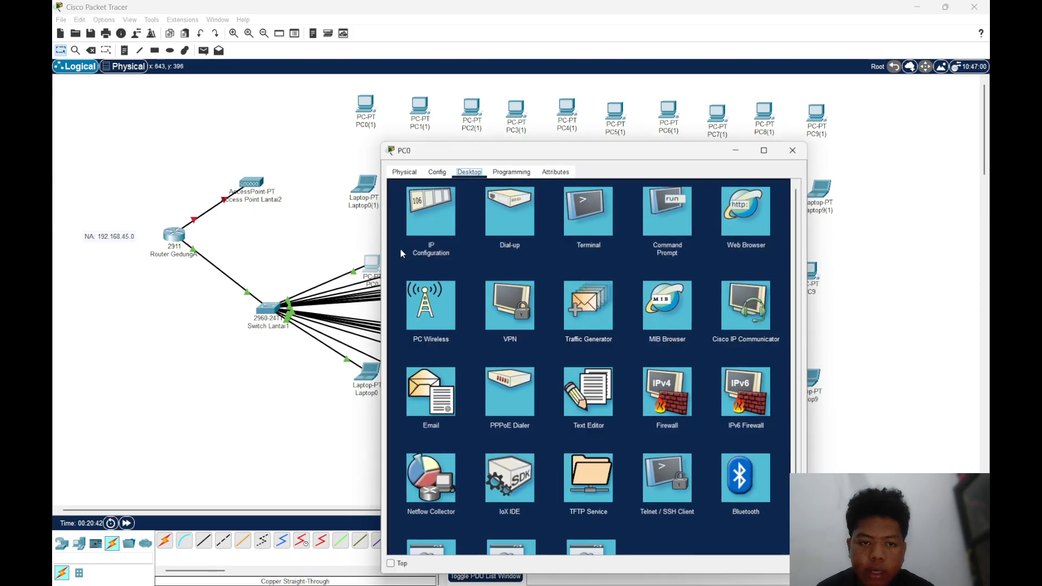
click(793, 151)
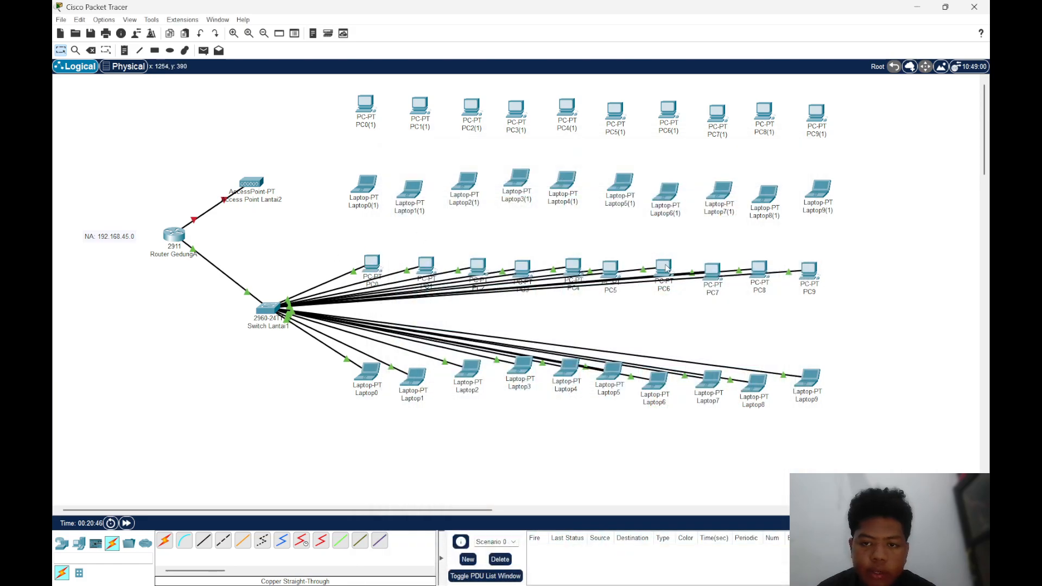
View Router GedungA's configuration briefly, and move Access Point Lantai2 slightly closer to Laptop0(1) in the topology
click(174, 234)
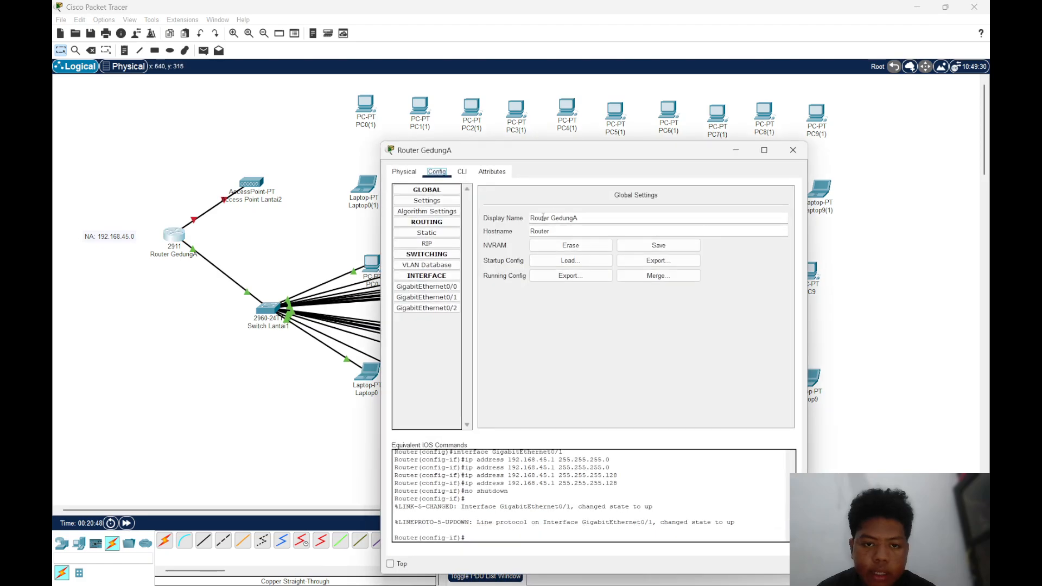
click(793, 150)
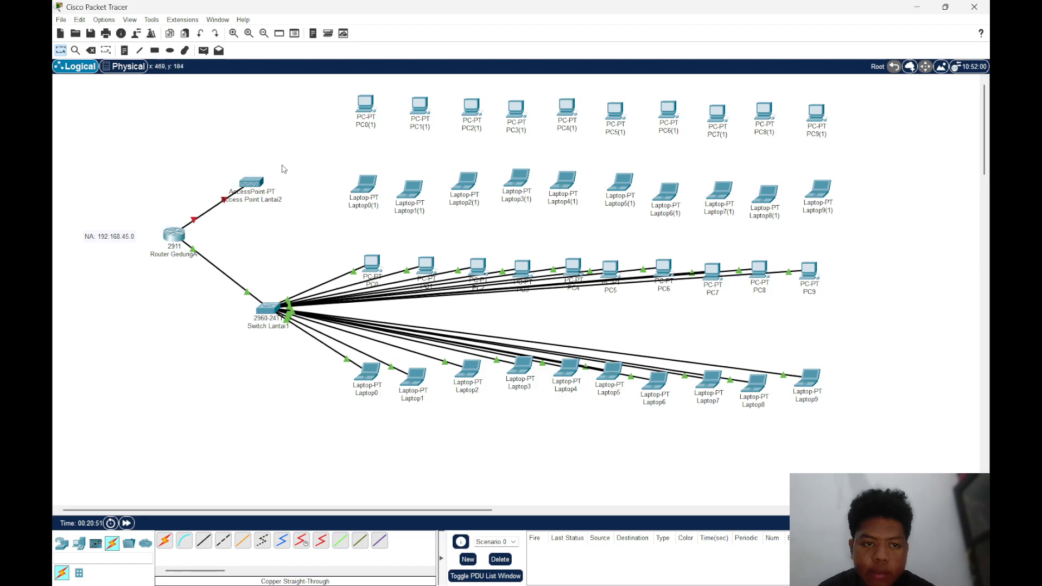
drag(250, 185, 268, 189)
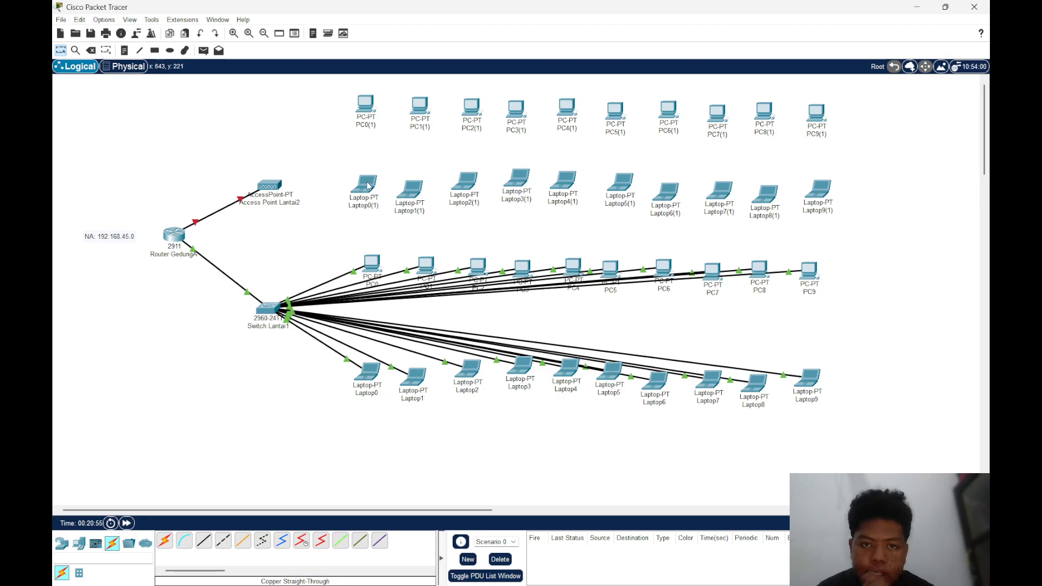
Nudge Access Point Lantai2 slightly upward, and with PC0(1) powered off, swap its wired network module for the PT-HOST-NM-1W and restore power
drag(286, 199, 287, 191)
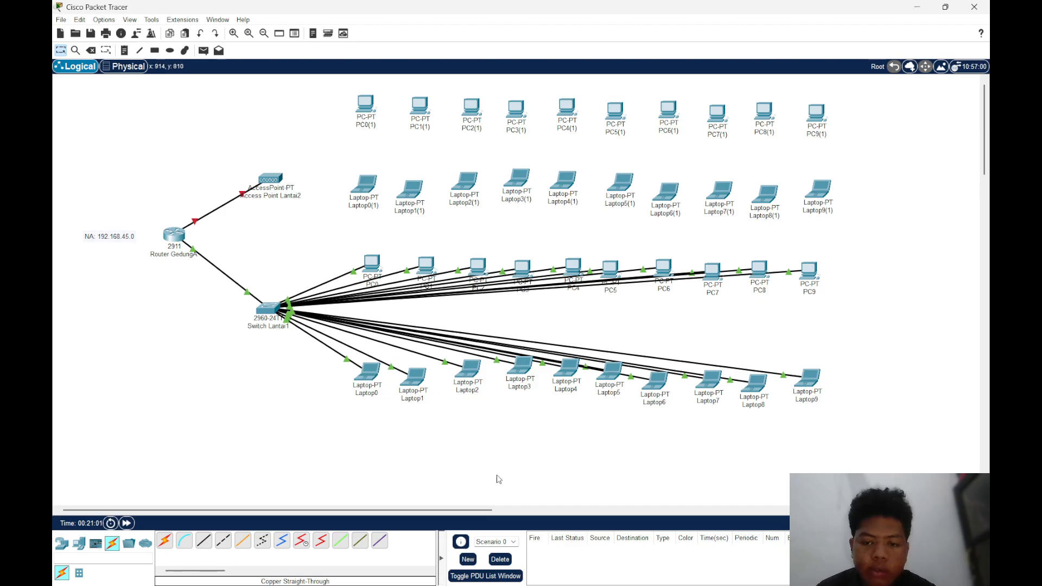
click(365, 104)
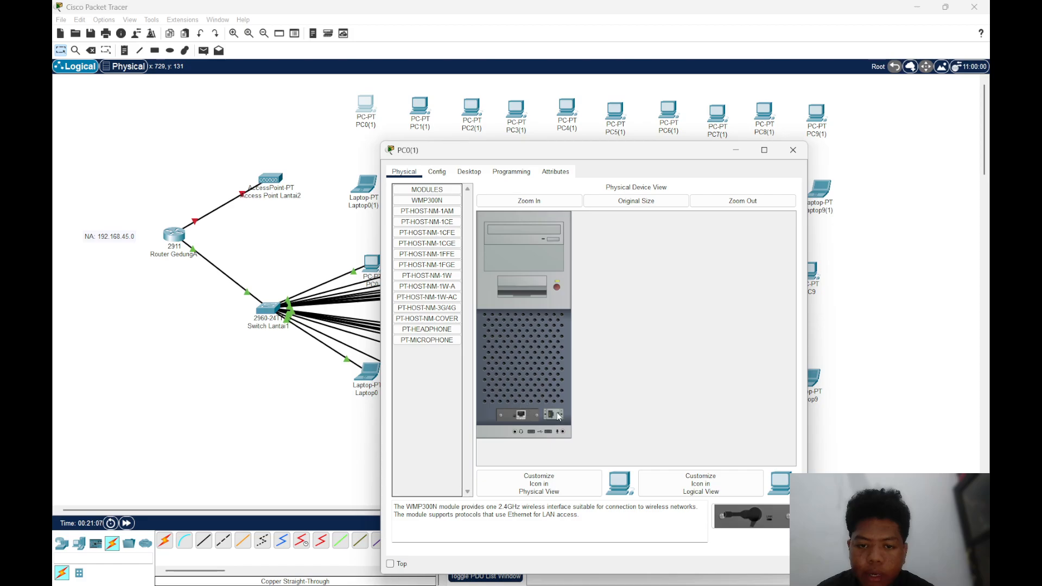
drag(523, 412, 525, 382)
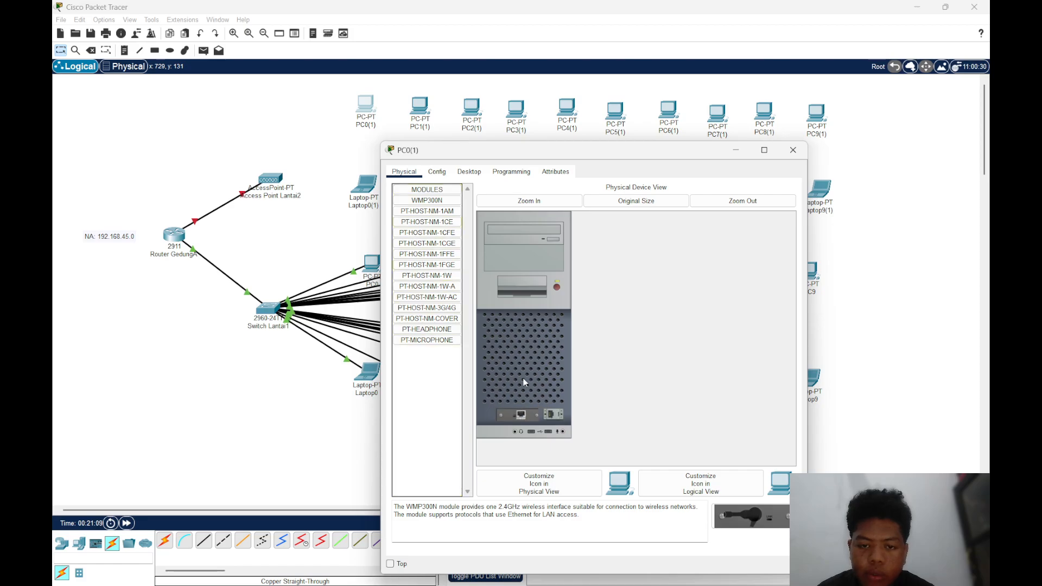
click(555, 284)
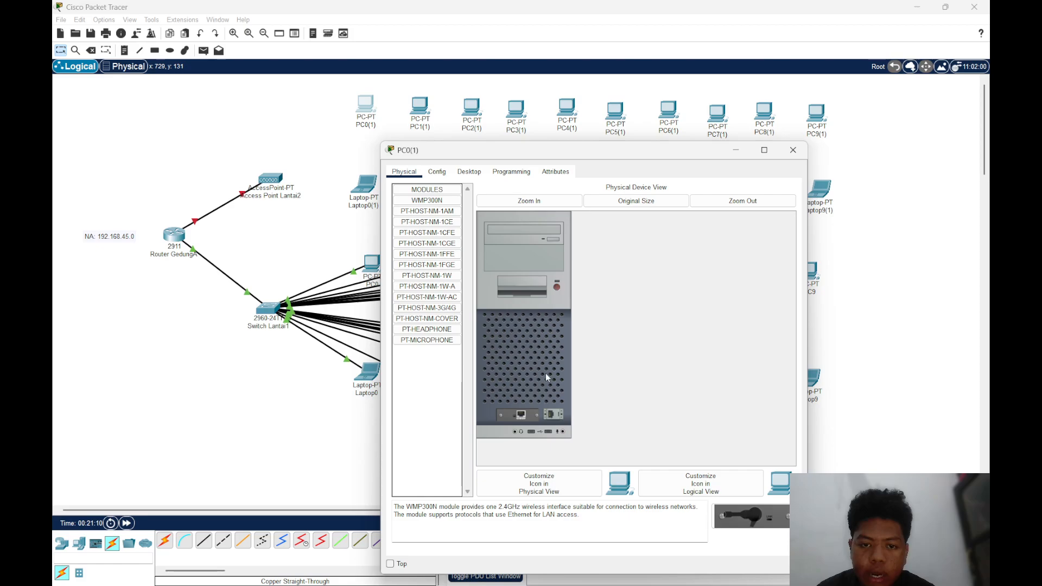
drag(522, 414, 438, 419)
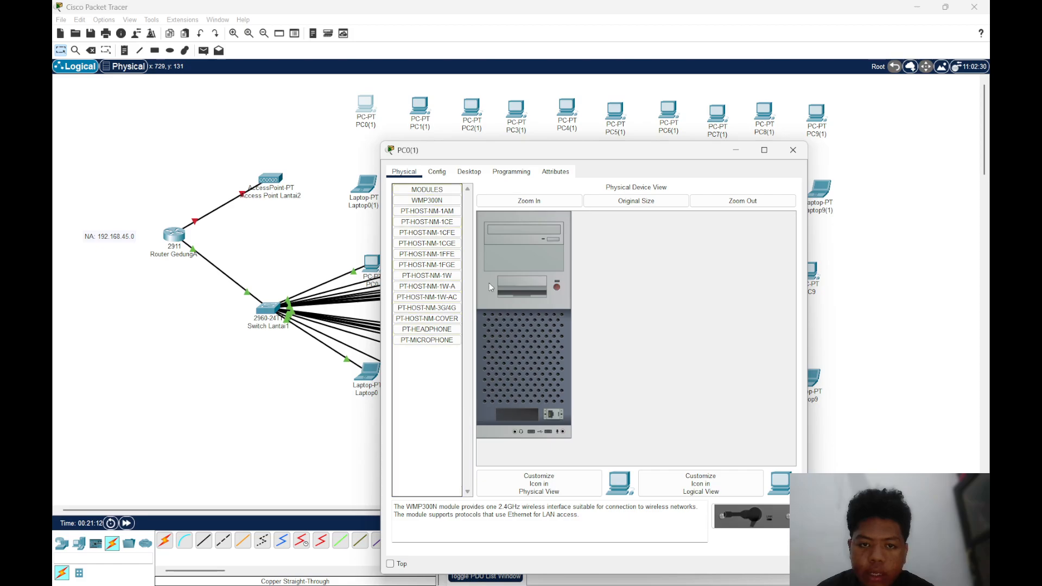
click(442, 277)
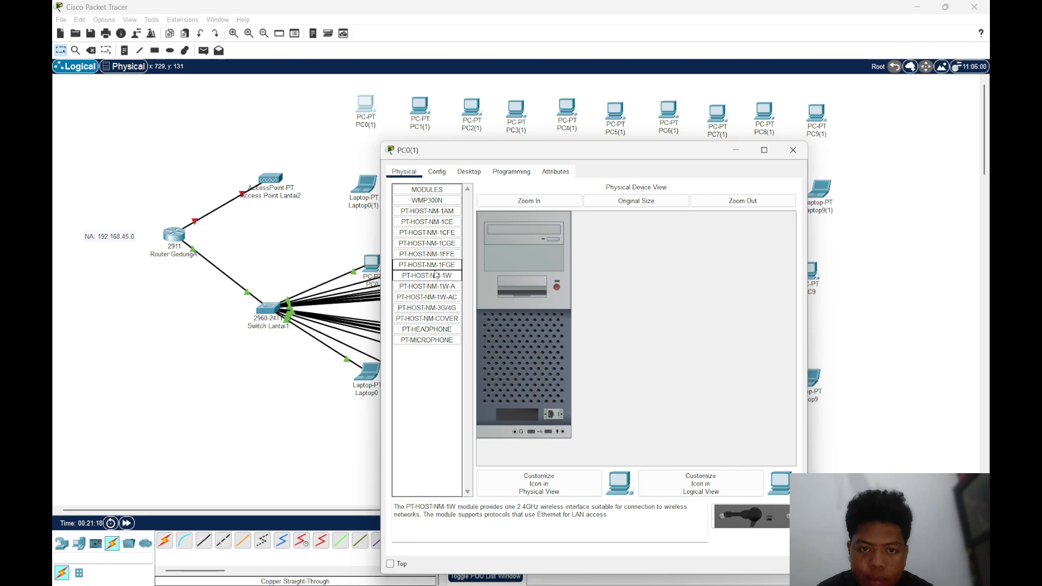
drag(751, 516, 518, 415)
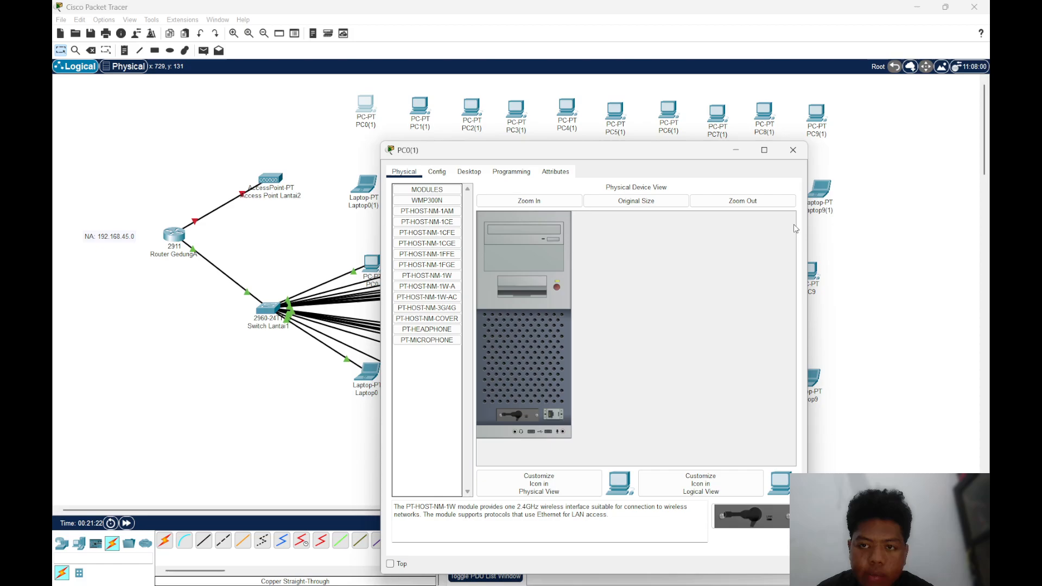
click(793, 149)
Replace PC1(1)'s wired network module with the PT-HOST-NM-1W wireless module while it is powered off, restoring power before closing its window
click(419, 108)
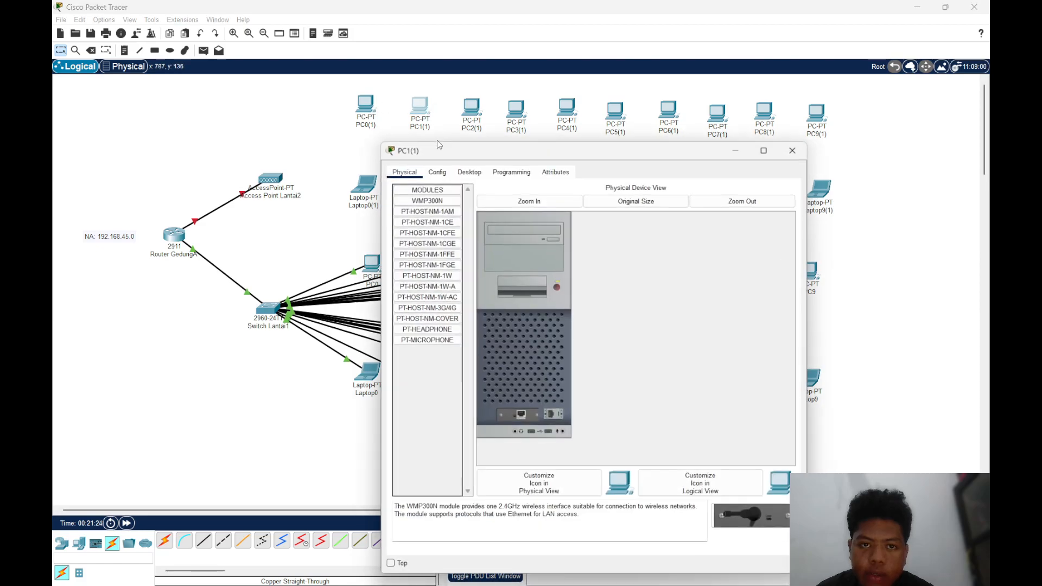
click(462, 172)
click(437, 172)
click(405, 172)
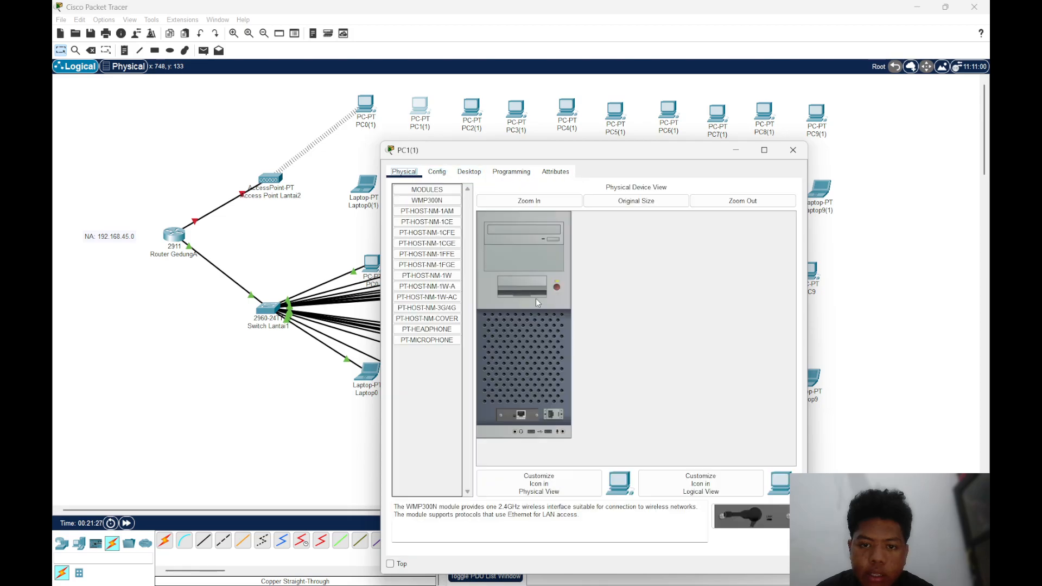
drag(529, 402, 429, 397)
click(431, 277)
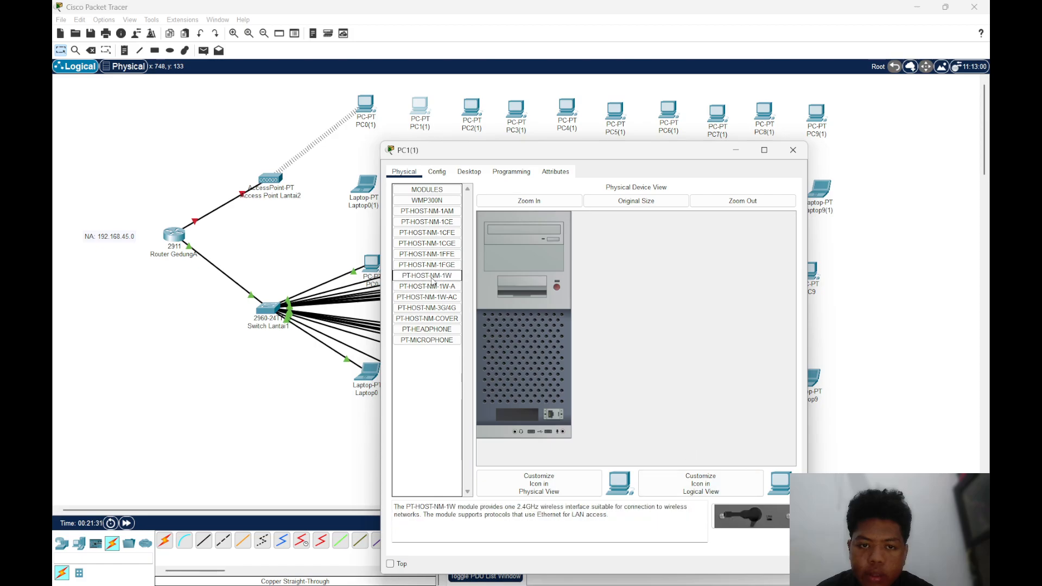
drag(735, 513, 521, 415)
click(793, 150)
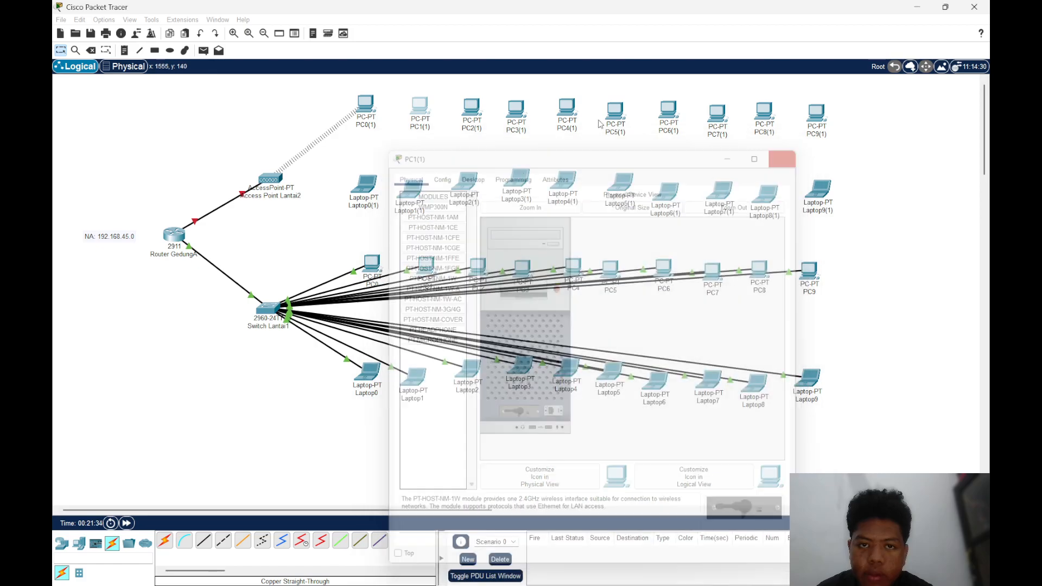
Power off PC2(1), exchange its wired network module for the PT-HOST-NM-1W wireless module, and power it back on
click(472, 109)
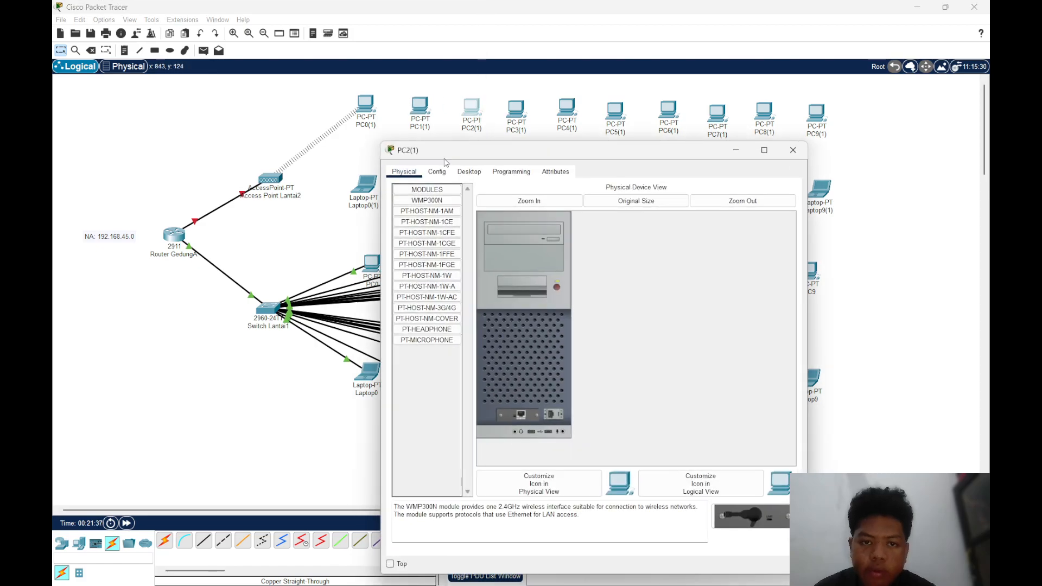
click(441, 275)
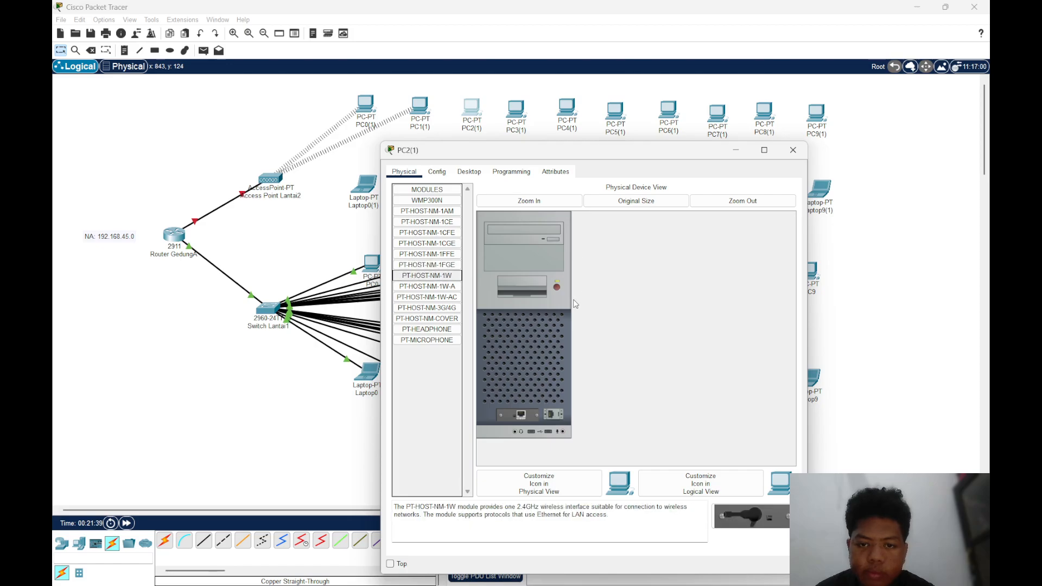
click(558, 289)
drag(519, 416, 522, 416)
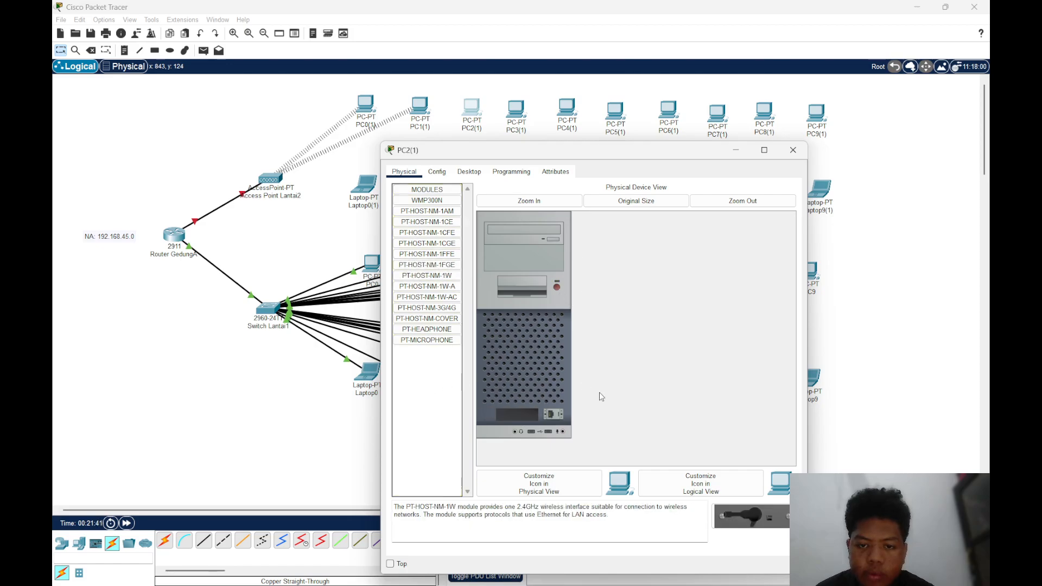
click(557, 287)
click(792, 150)
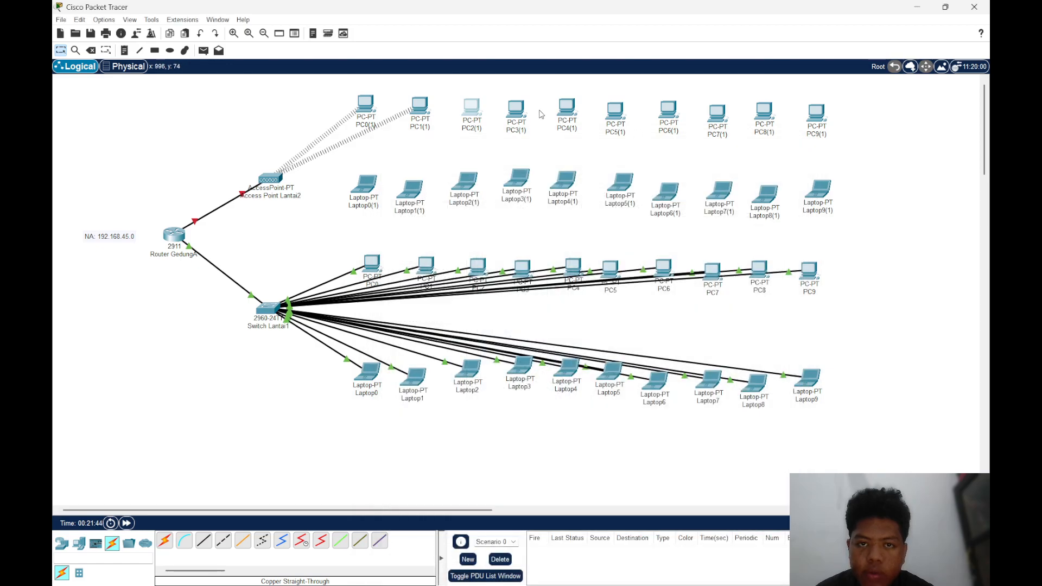
Swap PC3(1)'s wired network module for the PT-HOST-NM-1W with the power off, and turn the PC back on
click(516, 109)
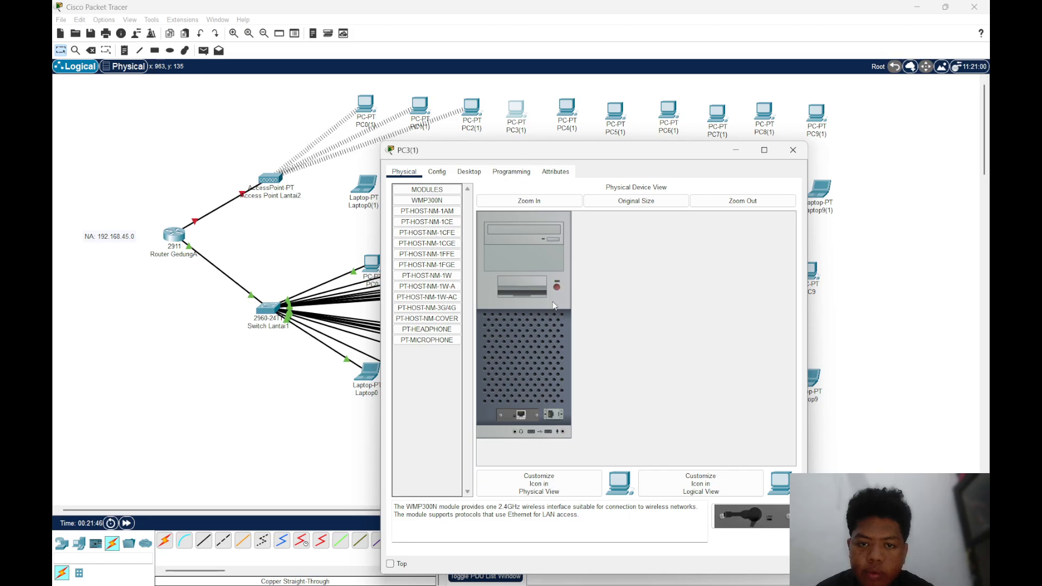
drag(515, 411, 440, 391)
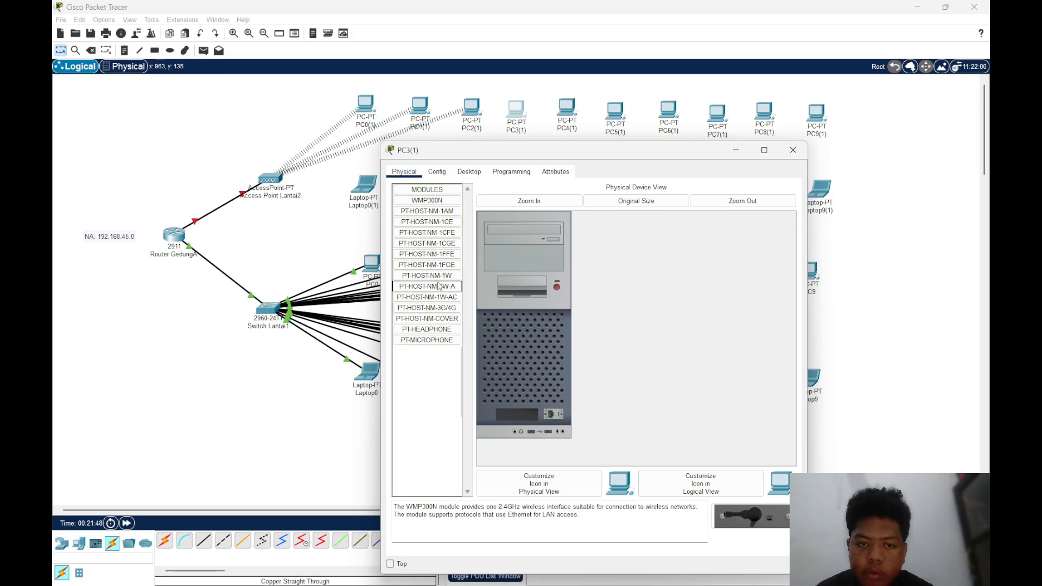
click(439, 275)
drag(440, 275, 516, 415)
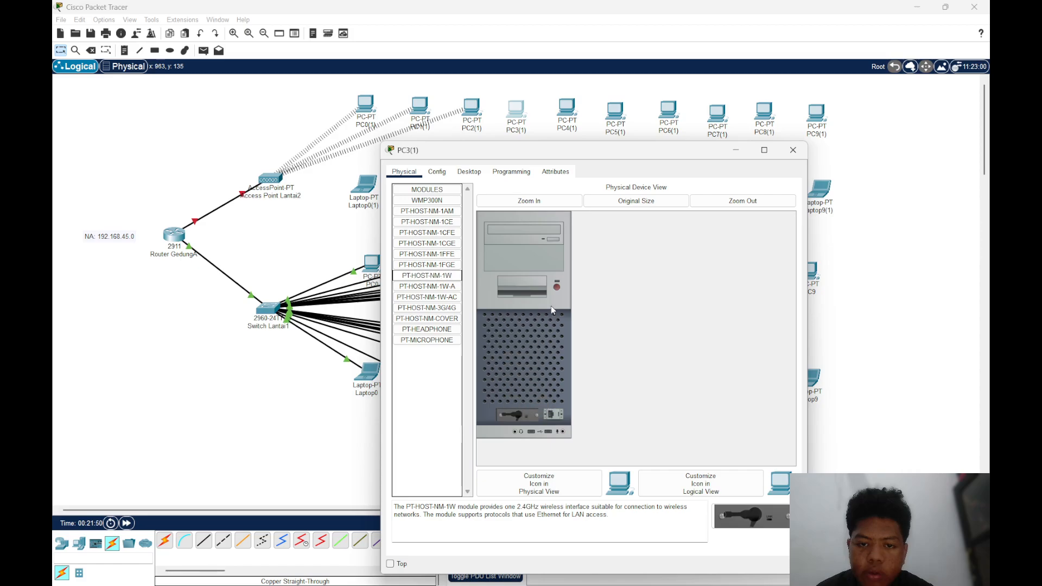
click(793, 150)
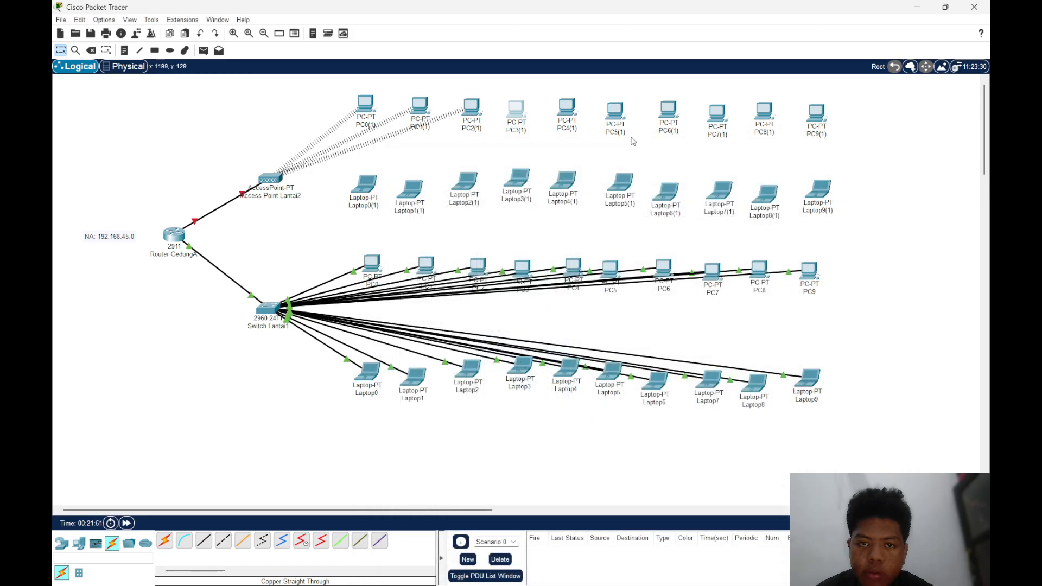
Equip PC4(1) with the PT-HOST-NM-1W wireless module in place of its wired one, cycling the power around the swap
click(566, 108)
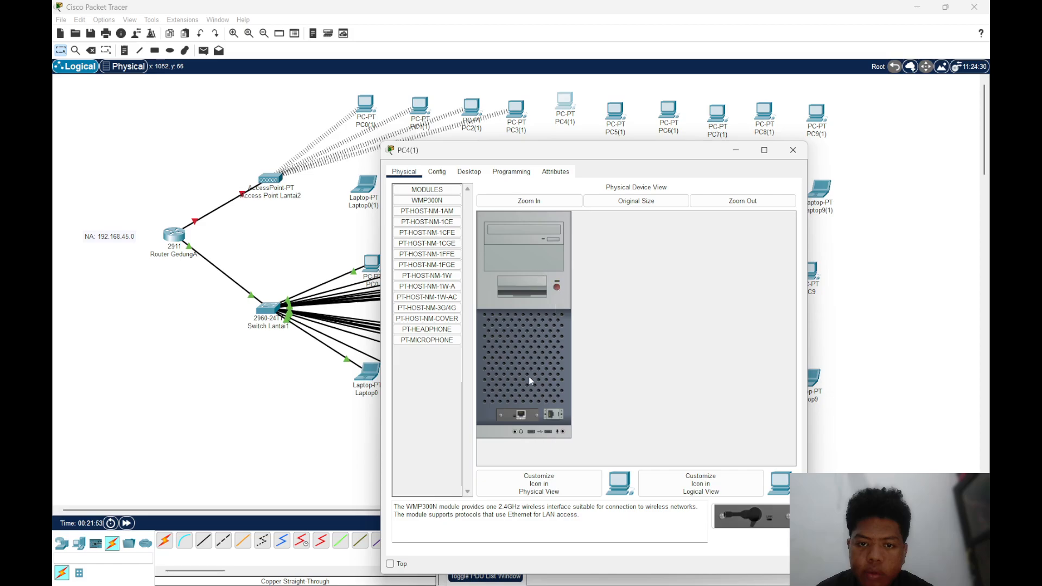
drag(514, 421, 438, 429)
drag(427, 276, 517, 413)
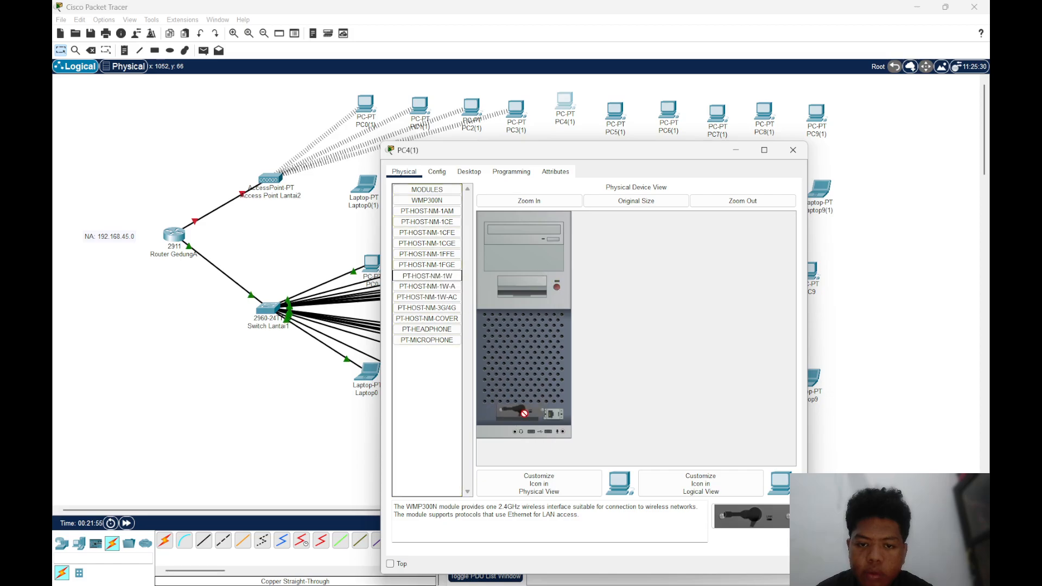
click(791, 149)
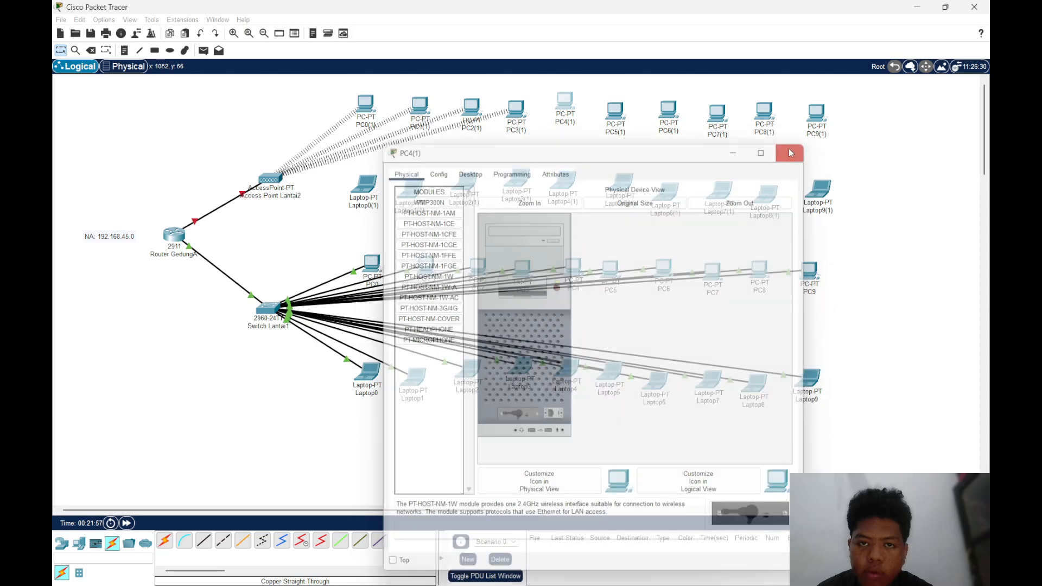
Remove PC5(1)'s wired network module while it is off, install the PT-HOST-NM-1W, and switch the PC on again
click(615, 112)
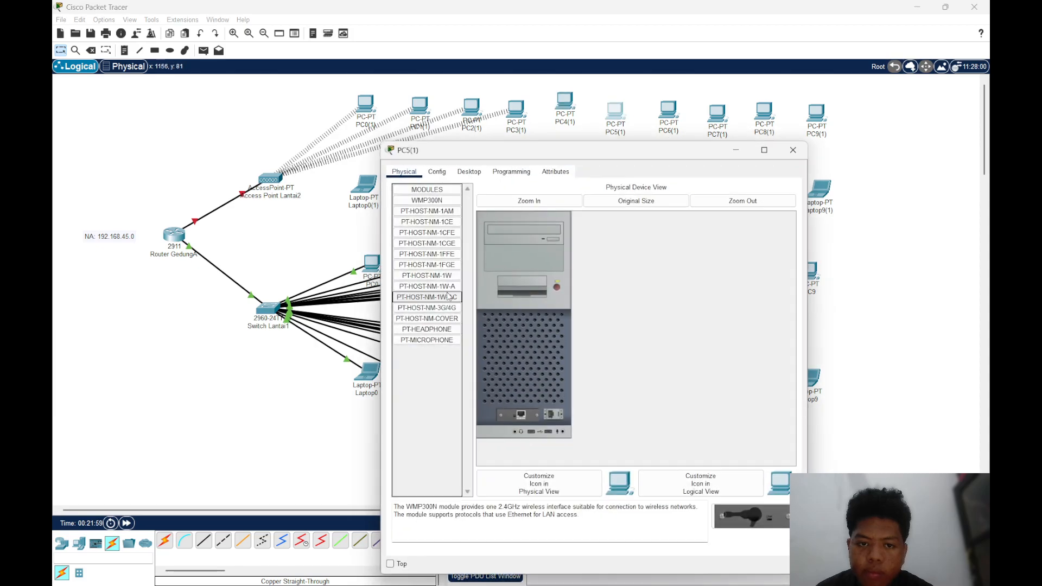
drag(534, 418, 437, 395)
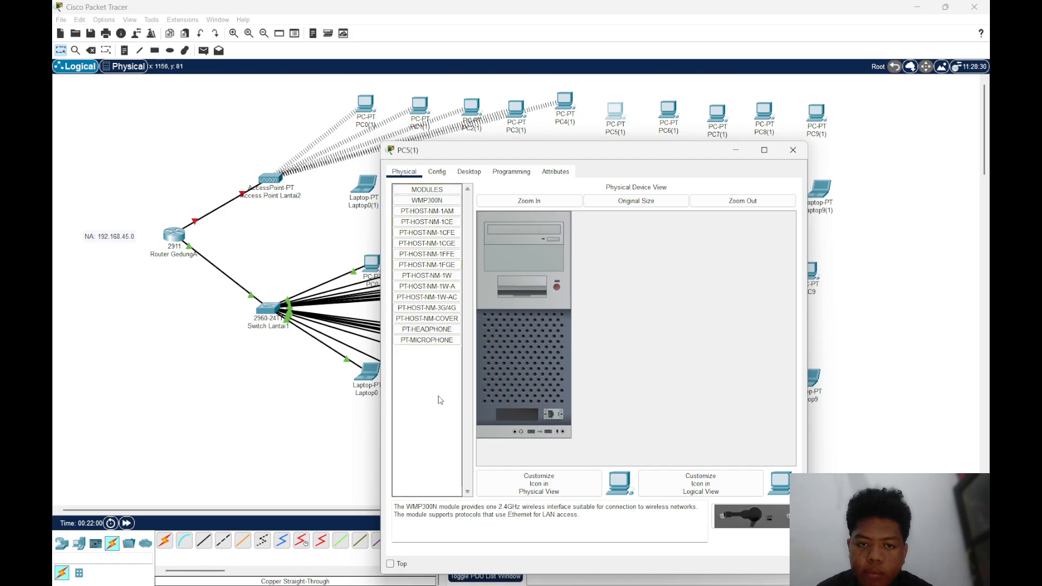
drag(434, 276, 520, 414)
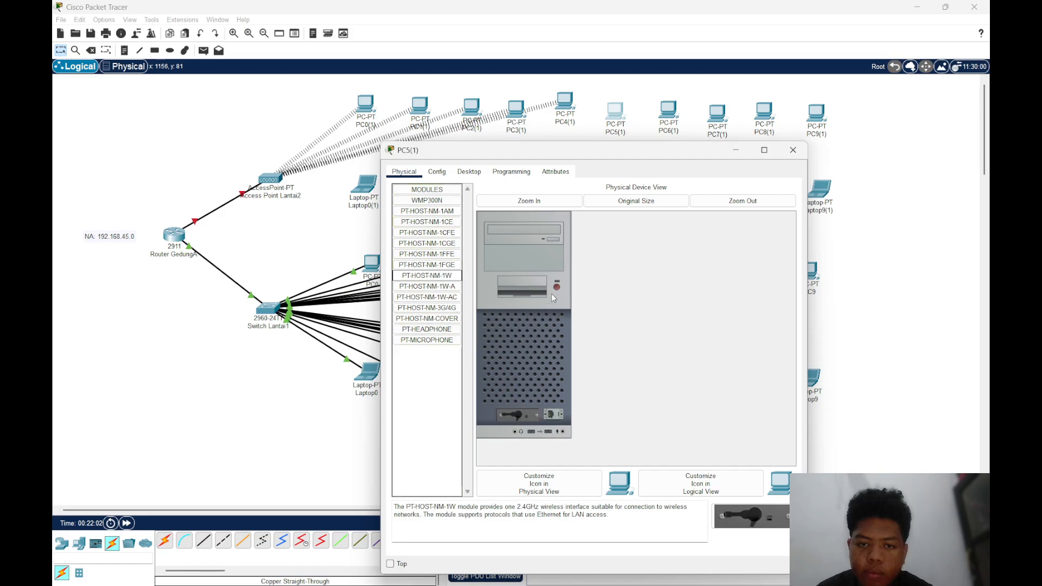
click(793, 149)
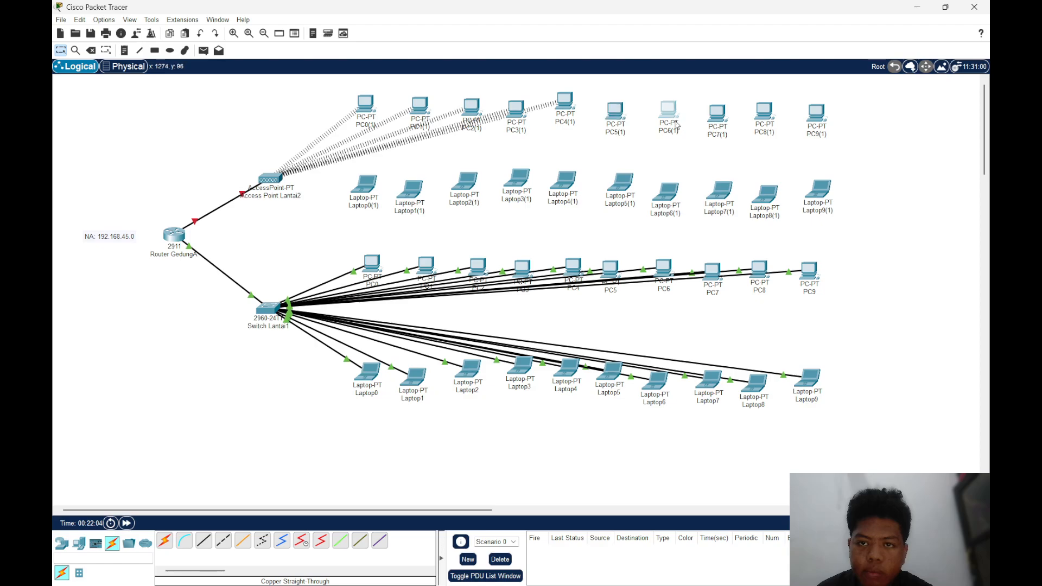
Exchange PC6(1)'s wired network module for the PT-HOST-NM-1W with the PC powered off, and restore its power
click(673, 114)
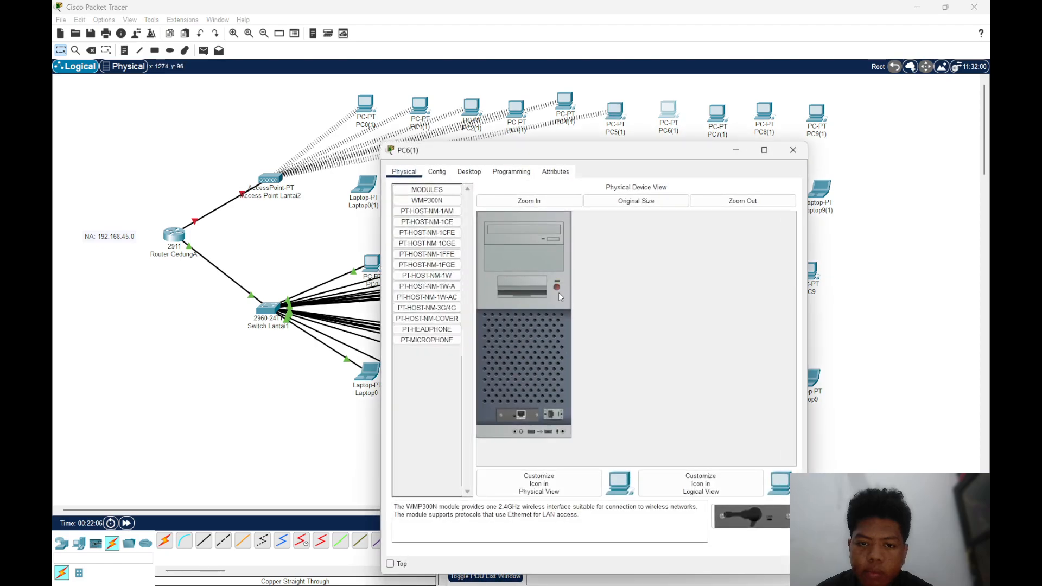
mouse_move(533, 414)
mouse_down()
mouse_move(429, 331)
mouse_move(440, 280)
mouse_move(523, 431)
mouse_move(518, 416)
mouse_up()
click(793, 150)
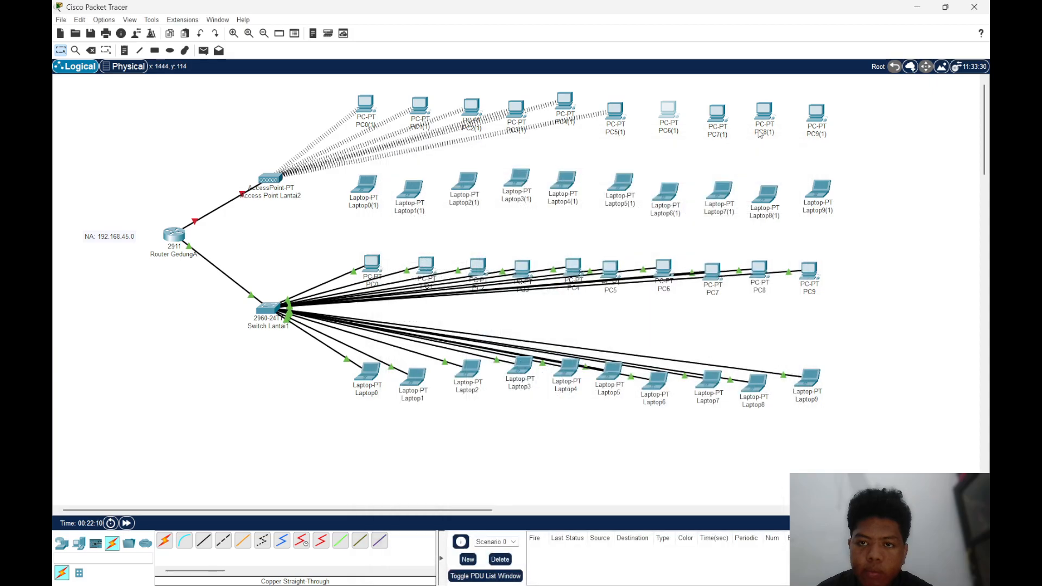
Turn PC7(1) off, replace its wired network module with the PT-HOST-NM-1W, and turn it back on
click(717, 113)
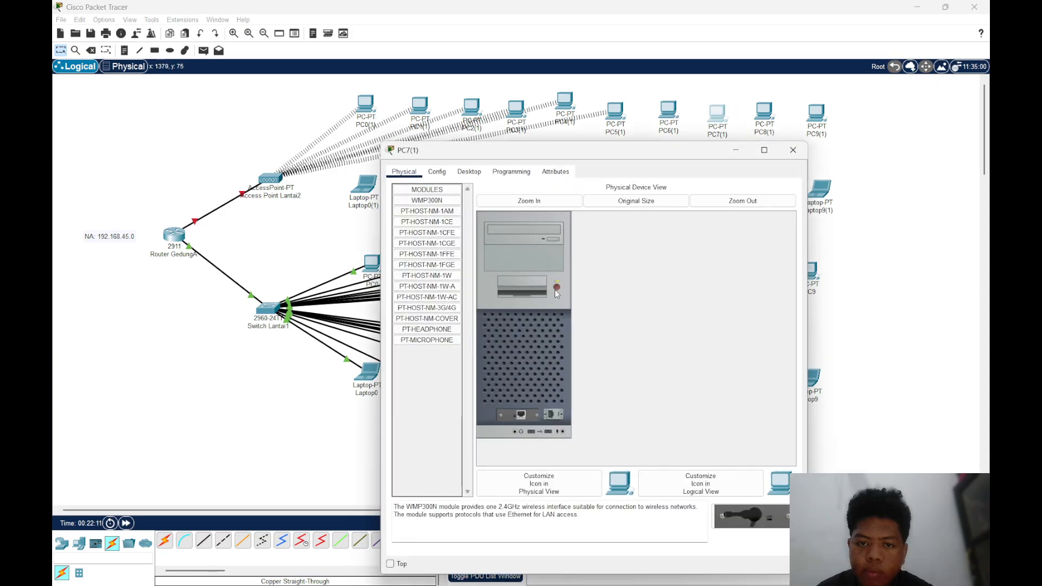
click(555, 287)
mouse_move(539, 410)
mouse_down()
mouse_move(437, 401)
mouse_move(436, 283)
mouse_move(519, 416)
mouse_up()
click(556, 287)
click(792, 150)
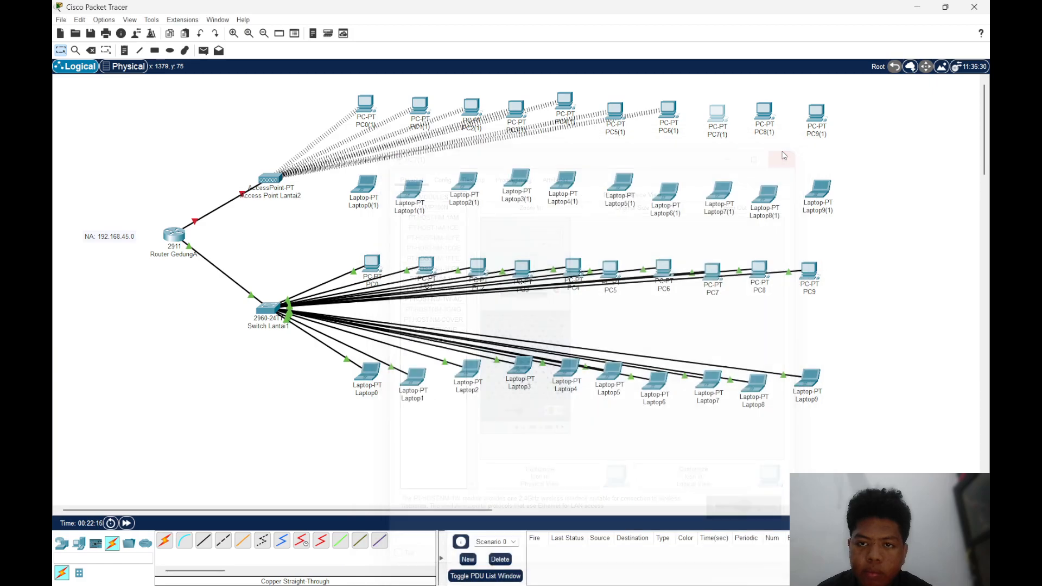
Power down PC8(1), swap its wired network module for the PT-HOST-NM-1W, power it up and close its window
click(764, 112)
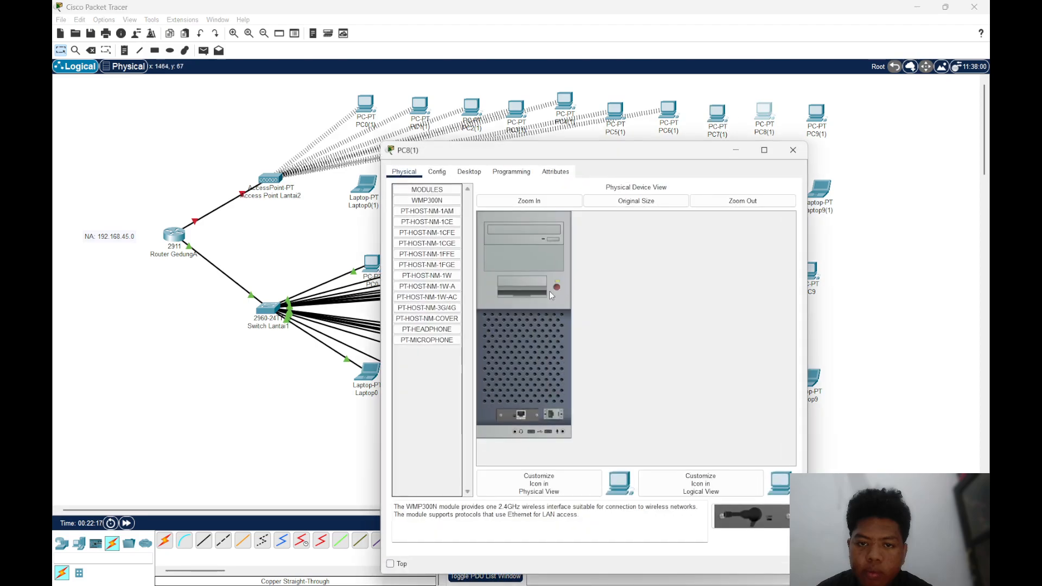
click(555, 288)
drag(537, 412, 428, 400)
drag(427, 275, 518, 416)
click(556, 287)
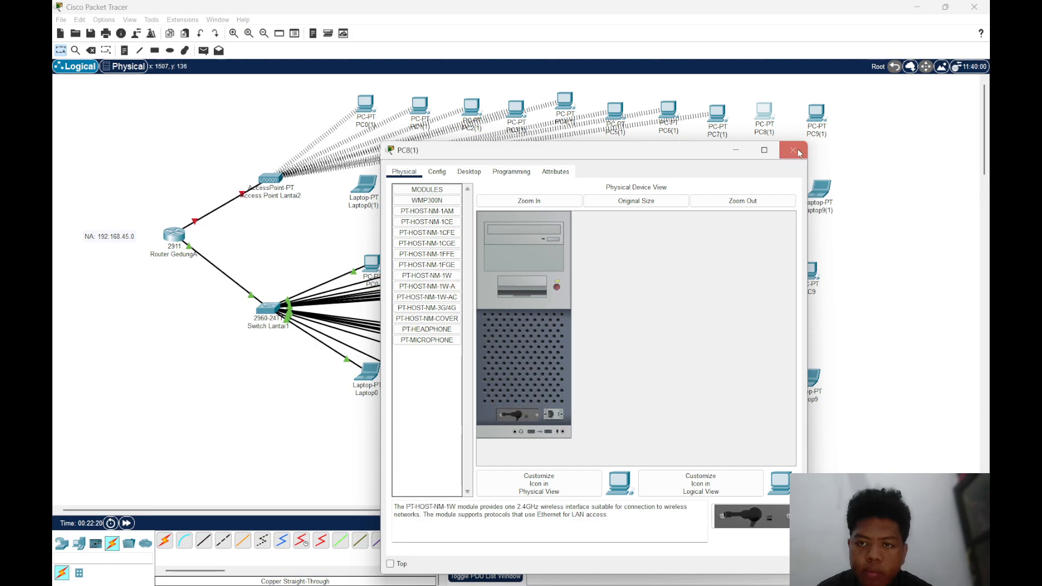
click(792, 150)
Replace PC9(1)'s wired network module with the PT-HOST-NM-1W while it is off, turn it back on and close its window
click(808, 117)
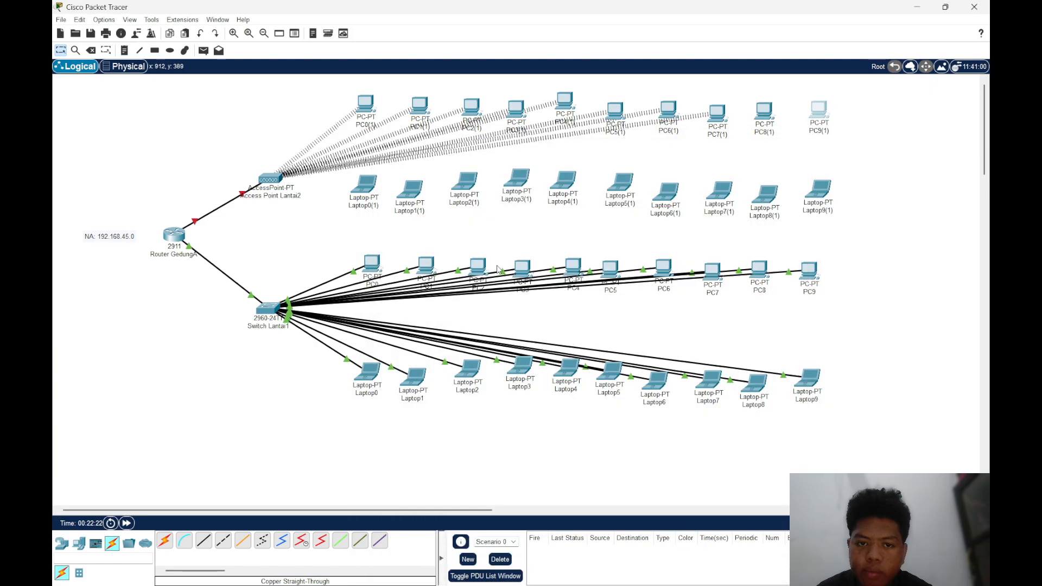
click(820, 117)
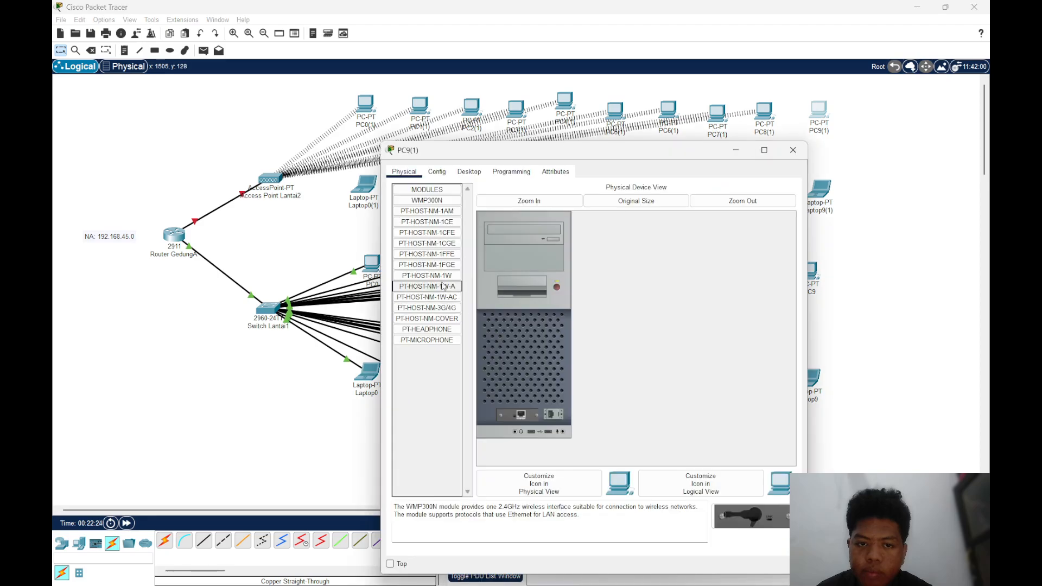
click(426, 275)
drag(426, 275, 437, 417)
click(573, 317)
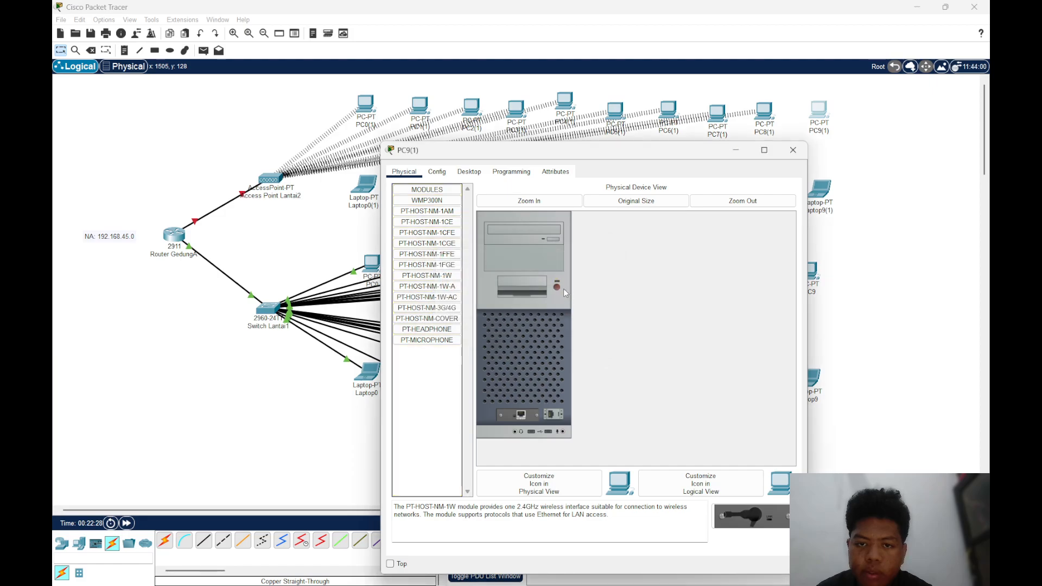
drag(520, 418, 423, 415)
drag(427, 276, 521, 414)
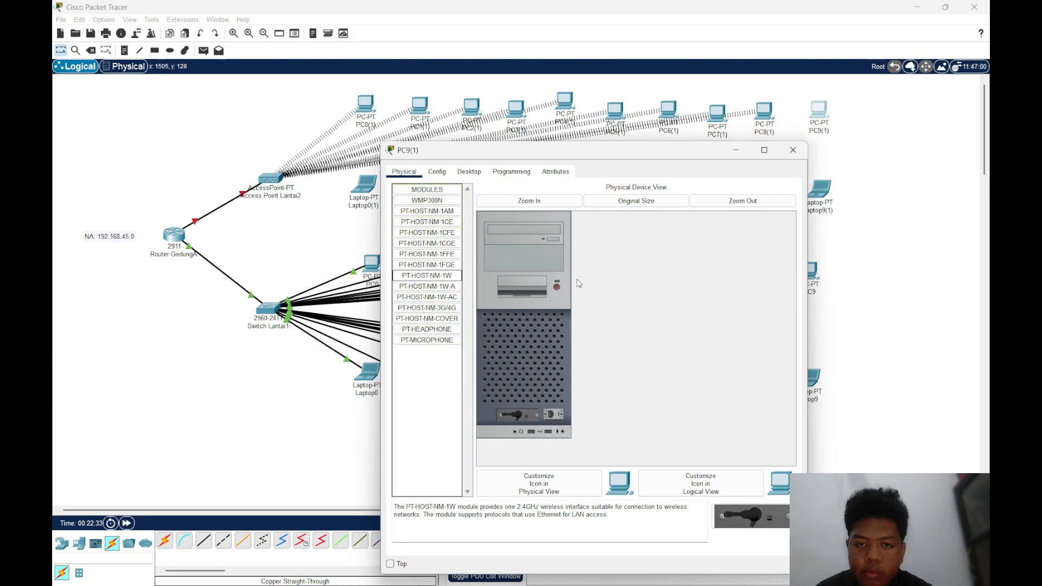
click(793, 150)
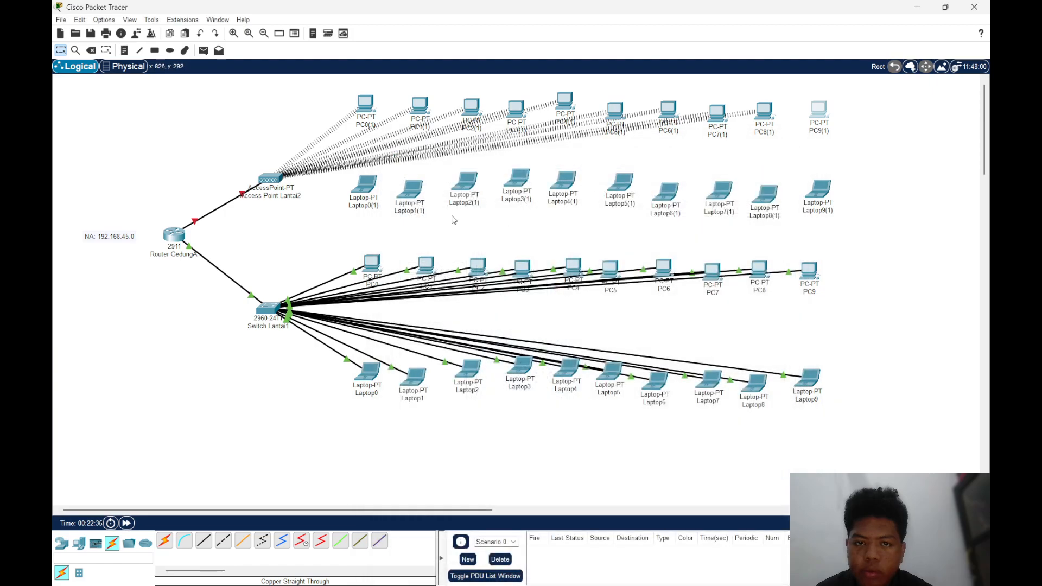
Swap Laptop0(1)'s wired network module for the PT-LAPTOP-NM-1W with the power off, restore power and close its window
click(364, 185)
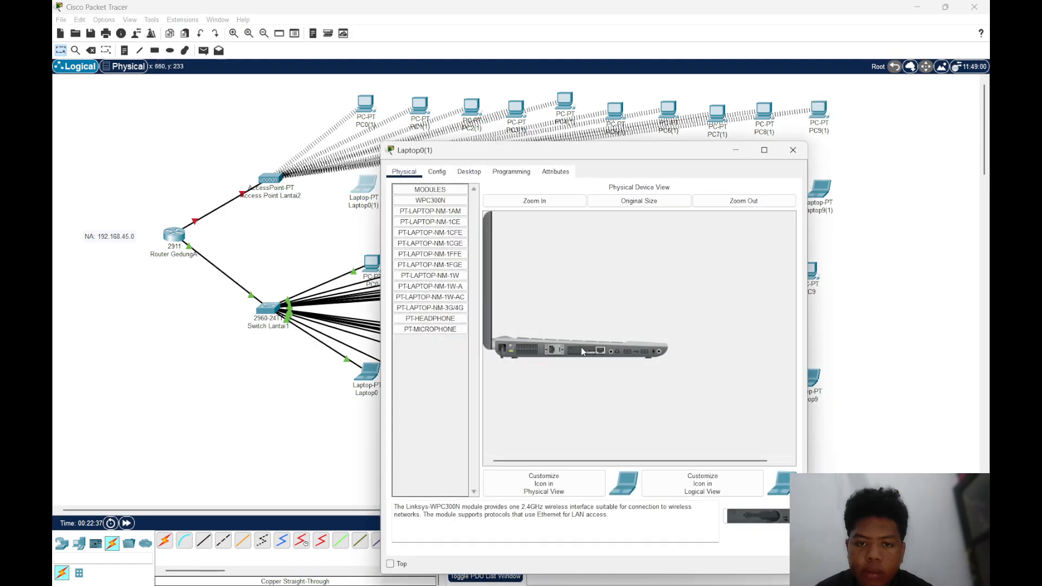
drag(569, 352, 445, 380)
drag(589, 353, 589, 353)
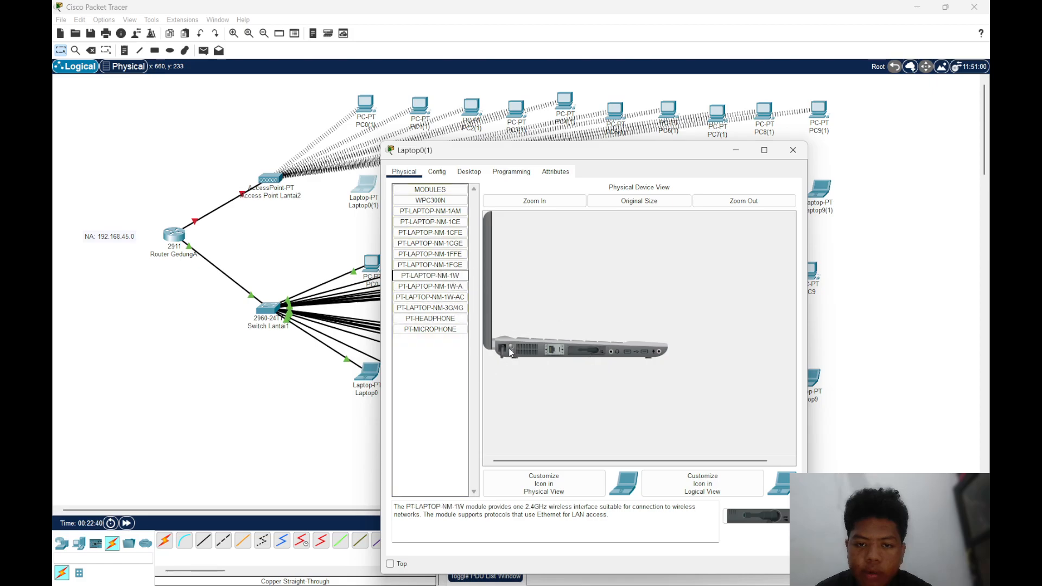
click(792, 151)
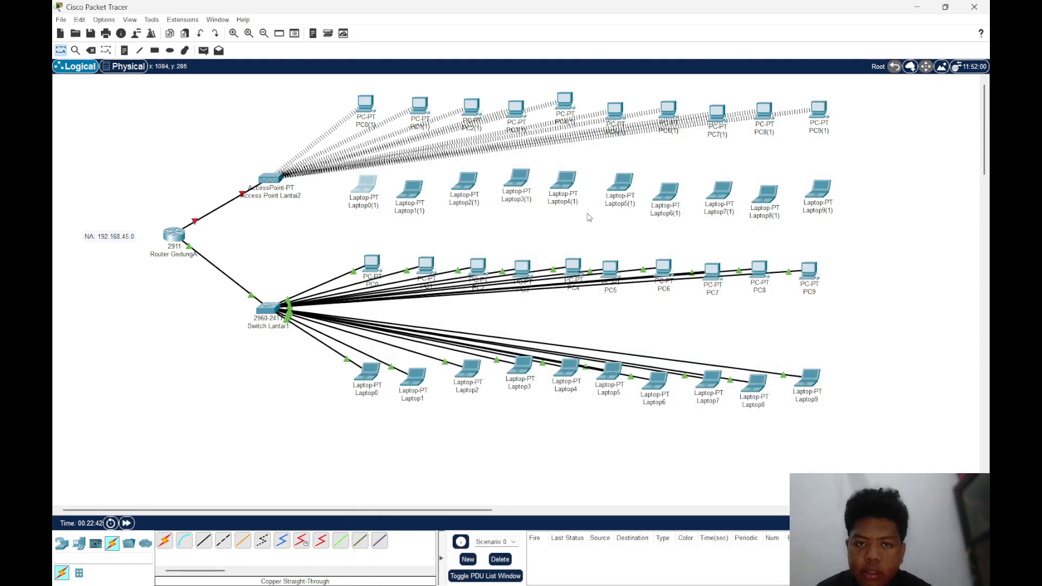
Turn Laptop1(1) off, replace its wired network module with the PT-LAPTOP-NM-1W, and turn it back on
click(410, 191)
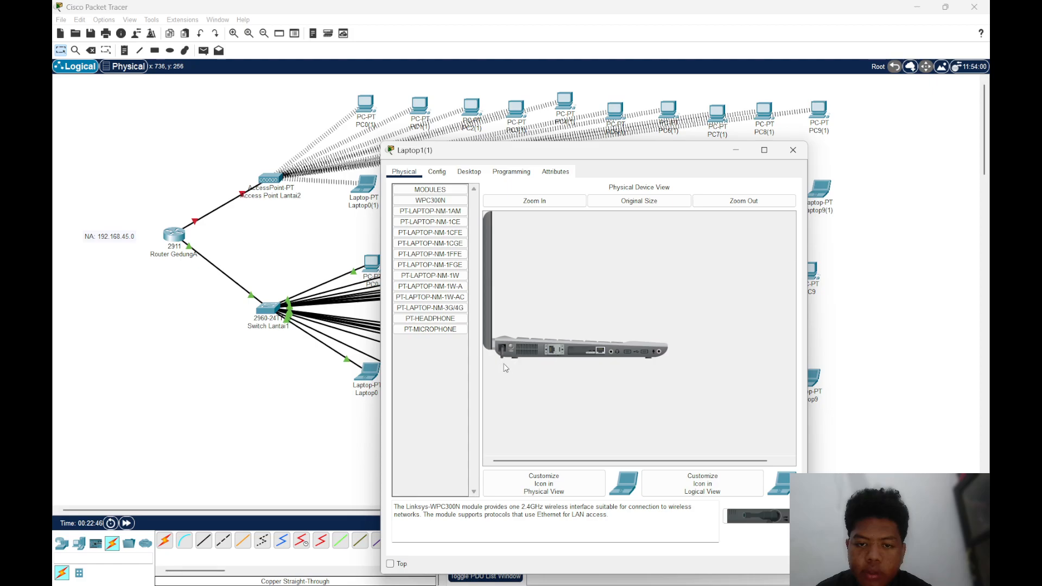
drag(600, 352, 574, 344)
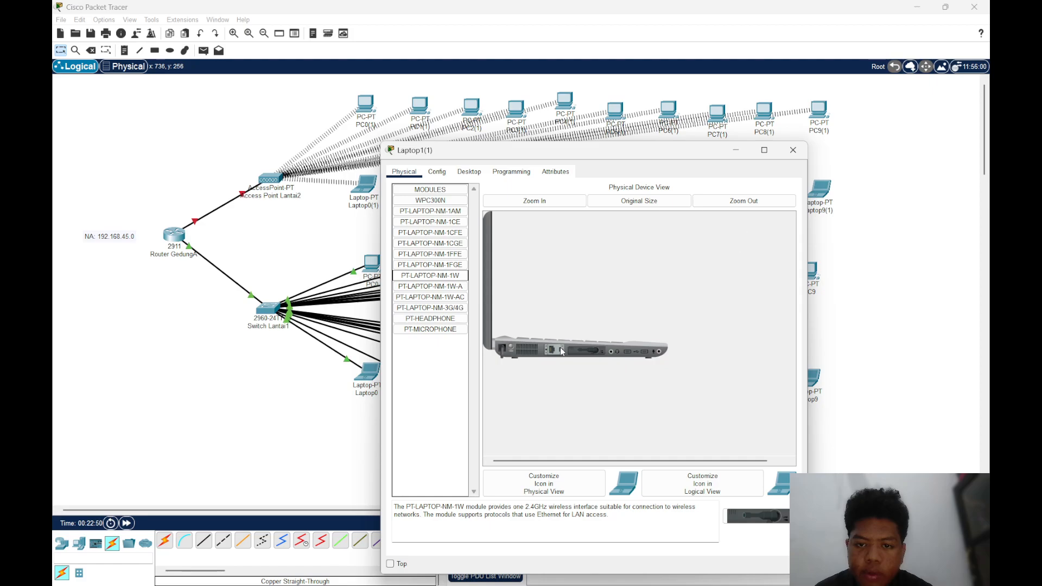
click(793, 150)
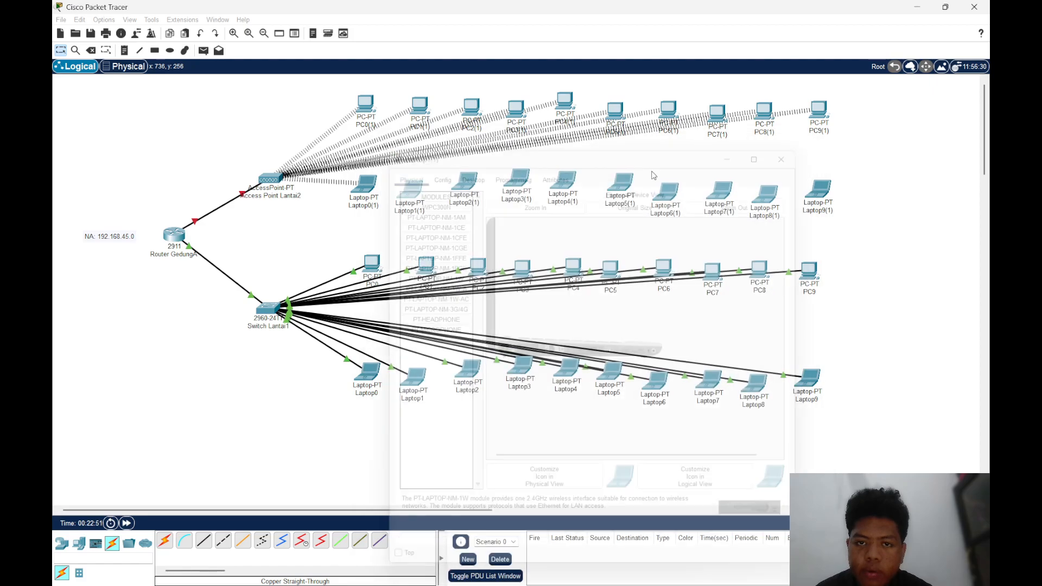
Remove Laptop2(1)'s wired network module while it is off, install the PT-LAPTOP-NM-1W, and switch the laptop on again
click(465, 185)
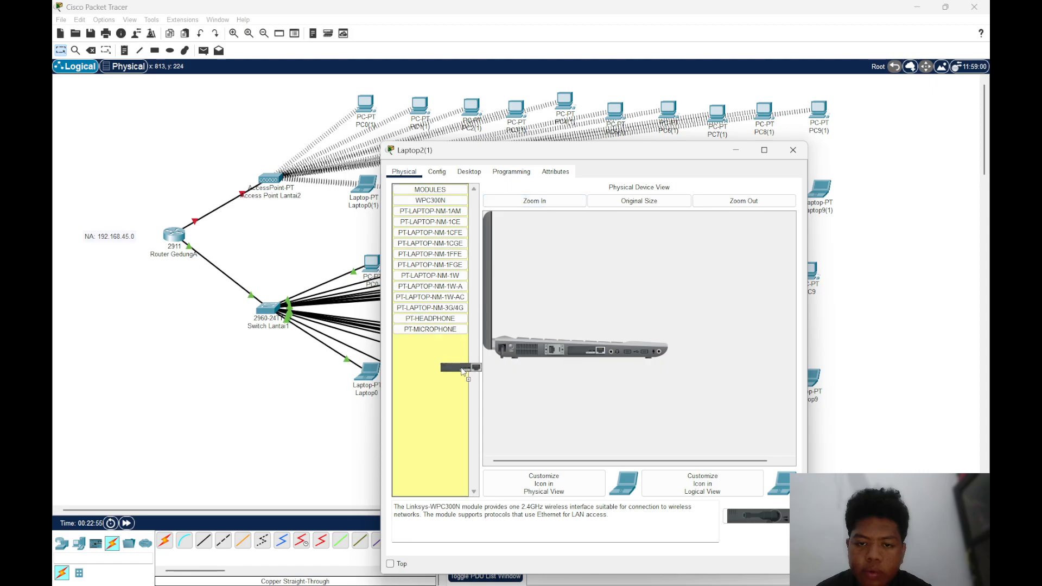
drag(430, 276, 580, 351)
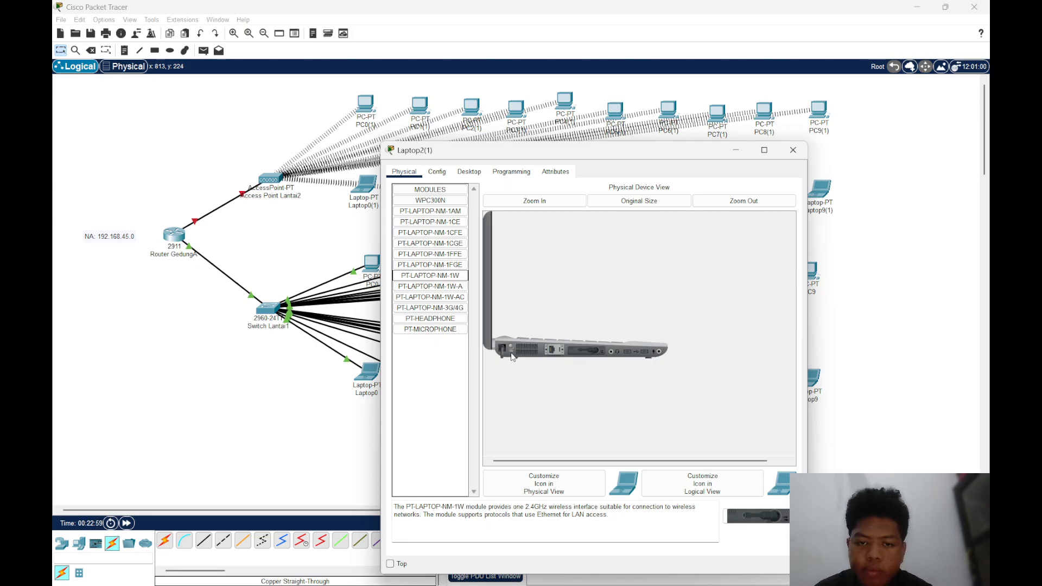
click(793, 150)
Power down Laptop3(1), exchange its wired network module for the PT-LAPTOP-NM-1W, and power it up again
click(516, 181)
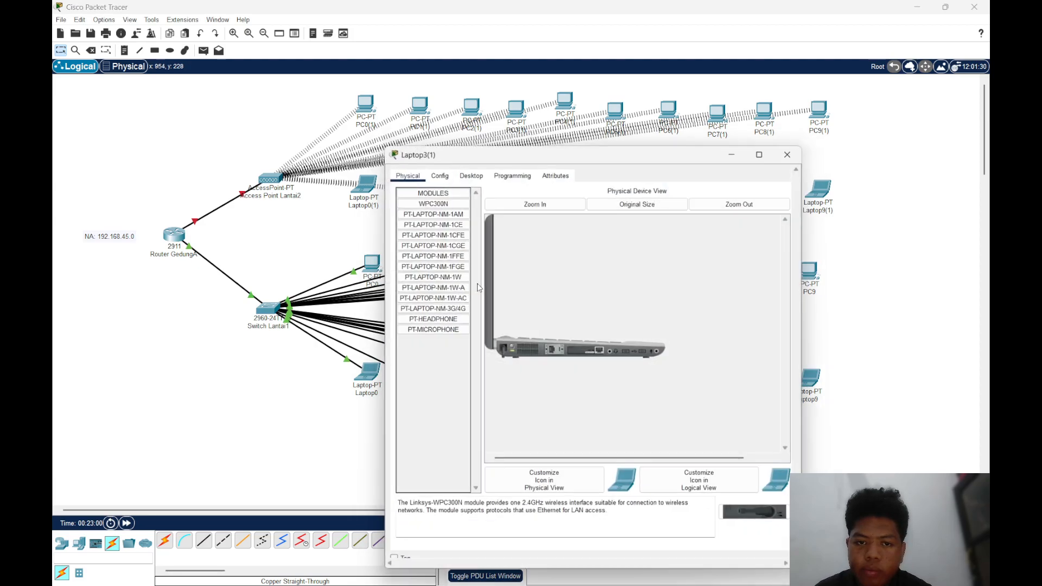
click(430, 275)
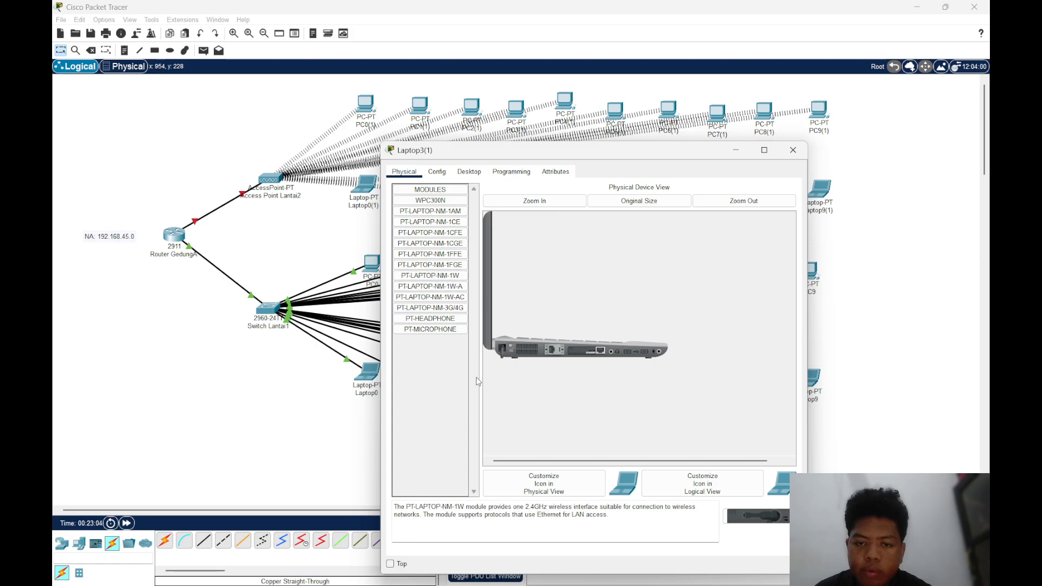
drag(595, 353, 460, 374)
drag(453, 278, 585, 355)
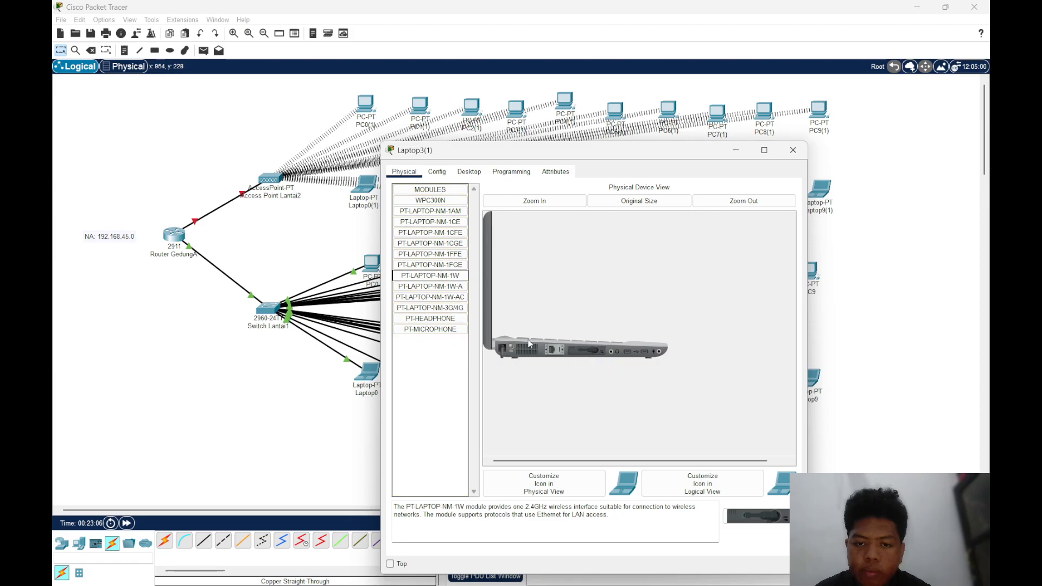
click(793, 149)
Fit Laptop4(1) with the PT-LAPTOP-NM-1W in place of its wired network module while powered off, and restore its power
click(570, 184)
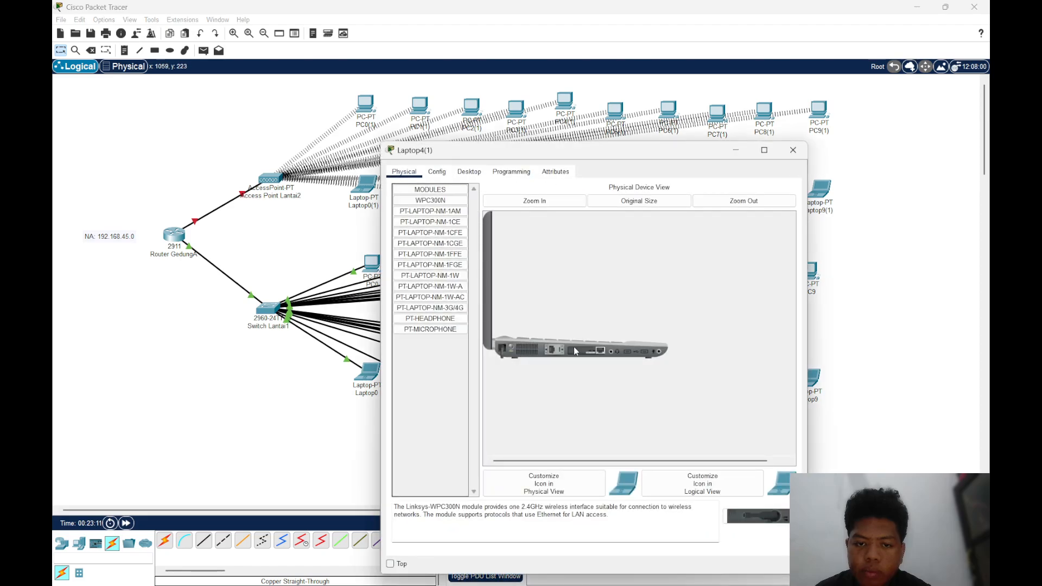
drag(574, 347, 467, 359)
drag(450, 275, 586, 353)
click(513, 344)
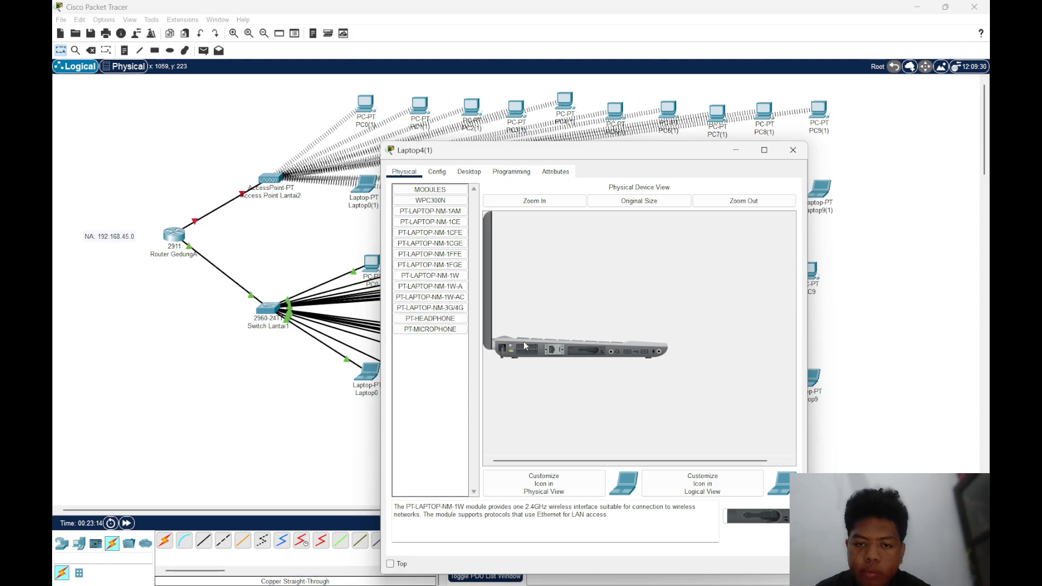
click(793, 150)
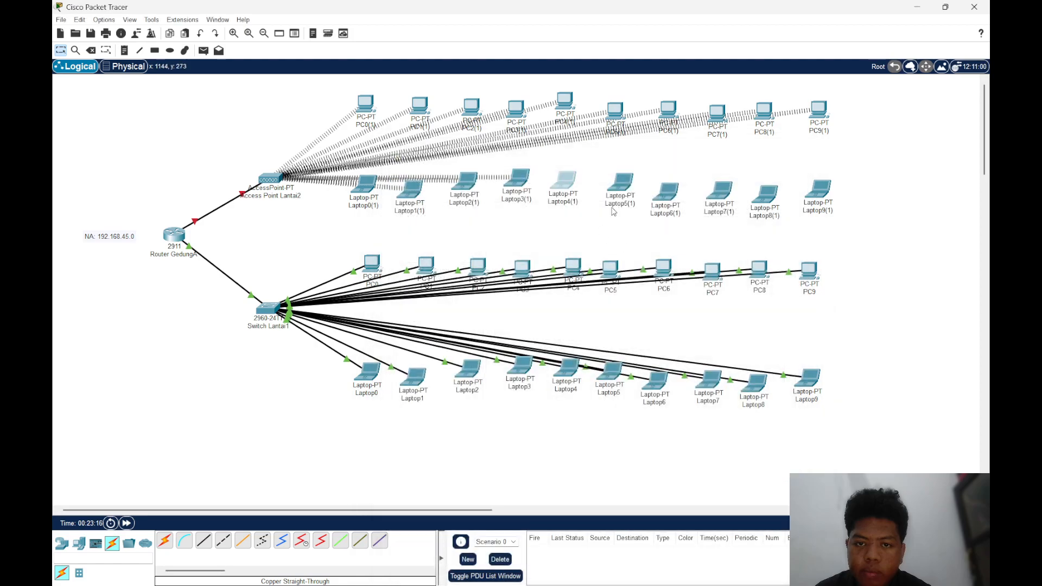
Switch Laptop5(1) off, swap its wired network module for the PT-LAPTOP-NM-1W, switch it on and close its window
click(622, 184)
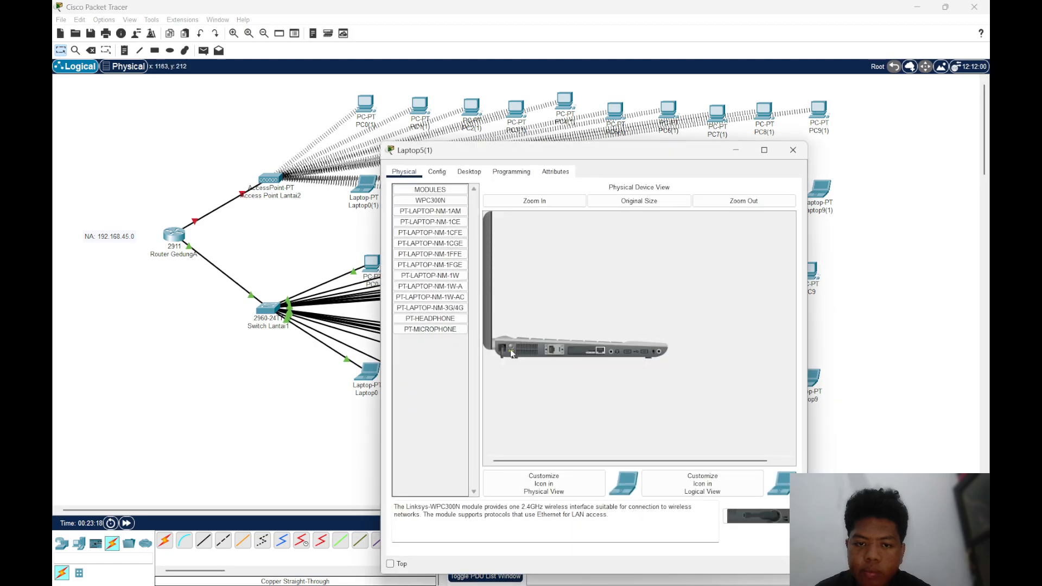
drag(596, 352, 465, 365)
drag(434, 275, 570, 357)
drag(457, 277, 589, 356)
drag(457, 277, 579, 354)
click(793, 149)
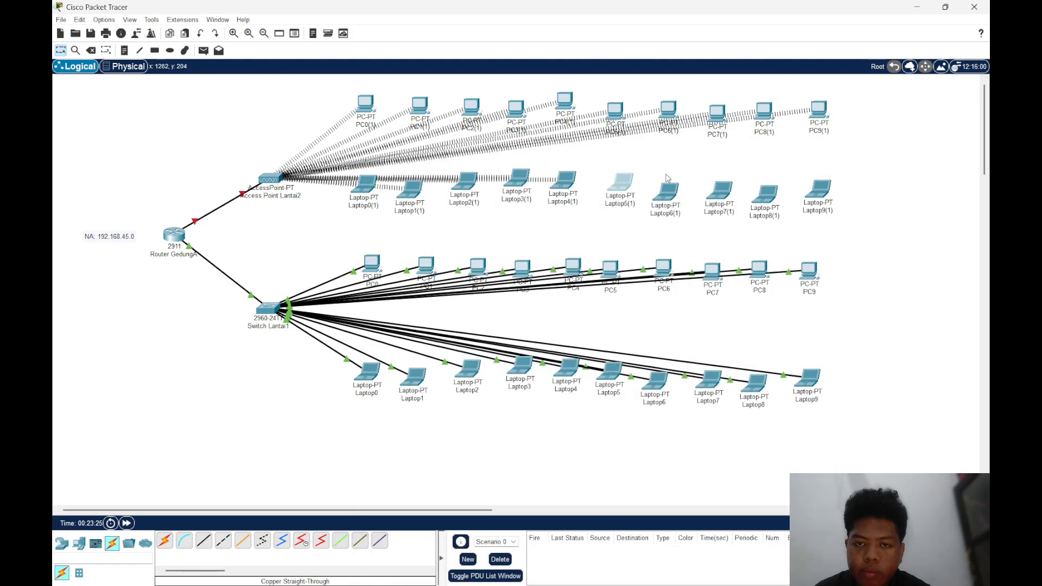
Take out Laptop6(1)'s wired network module with the power off, insert the PT-LAPTOP-NM-1W, and turn the laptop on
click(667, 189)
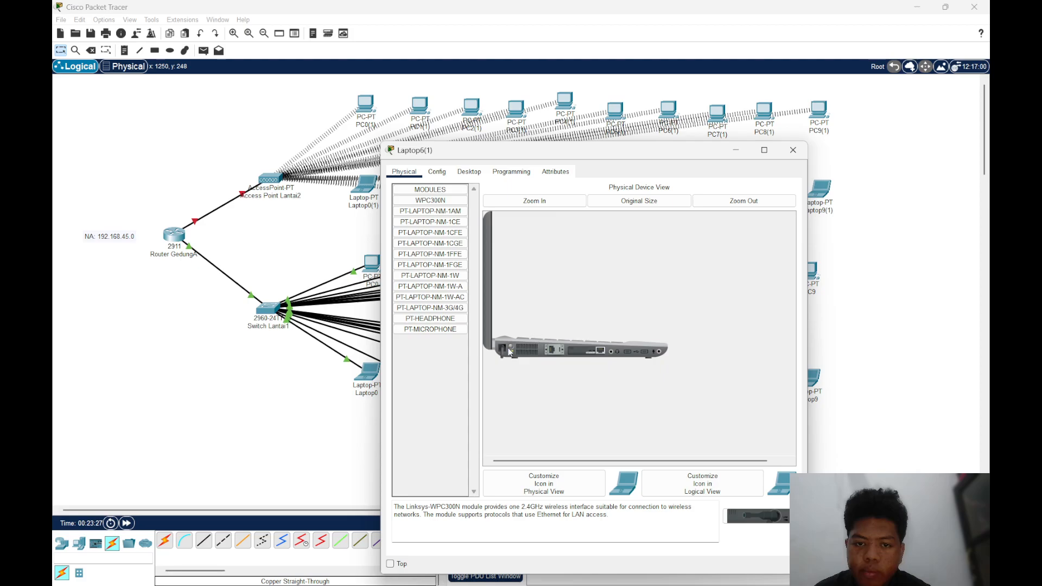
drag(590, 354, 462, 352)
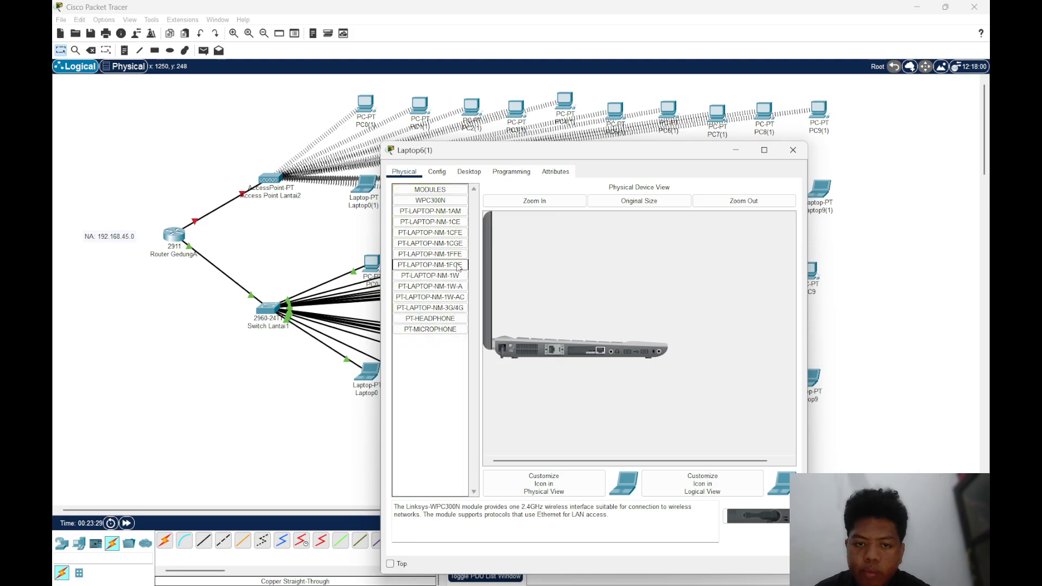
drag(459, 274, 451, 369)
drag(434, 265, 569, 349)
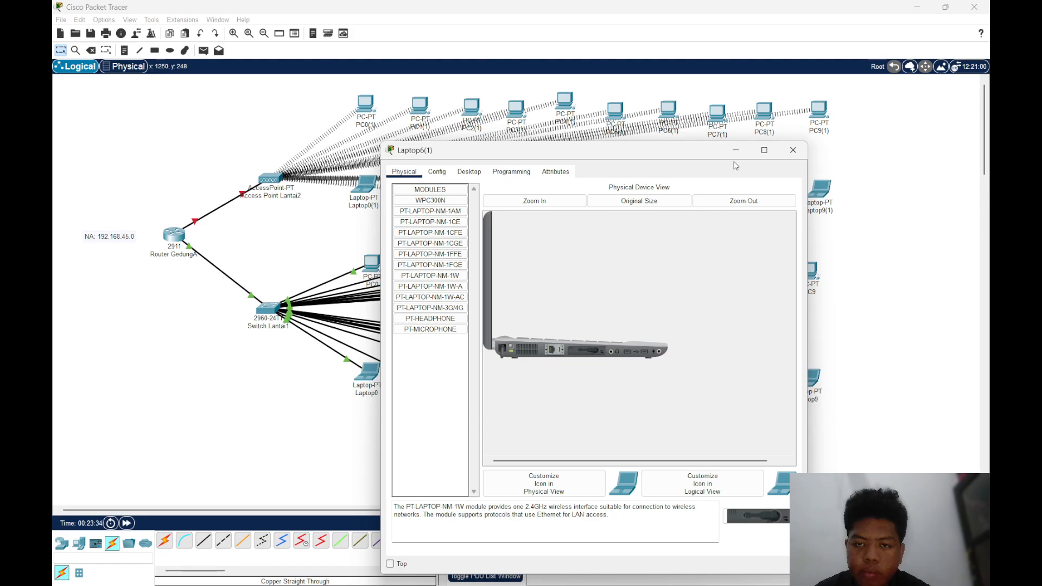
click(793, 149)
Power off Laptop7(1), replace its wired network module with the PT-LAPTOP-NM-1W, and power it back on
click(708, 199)
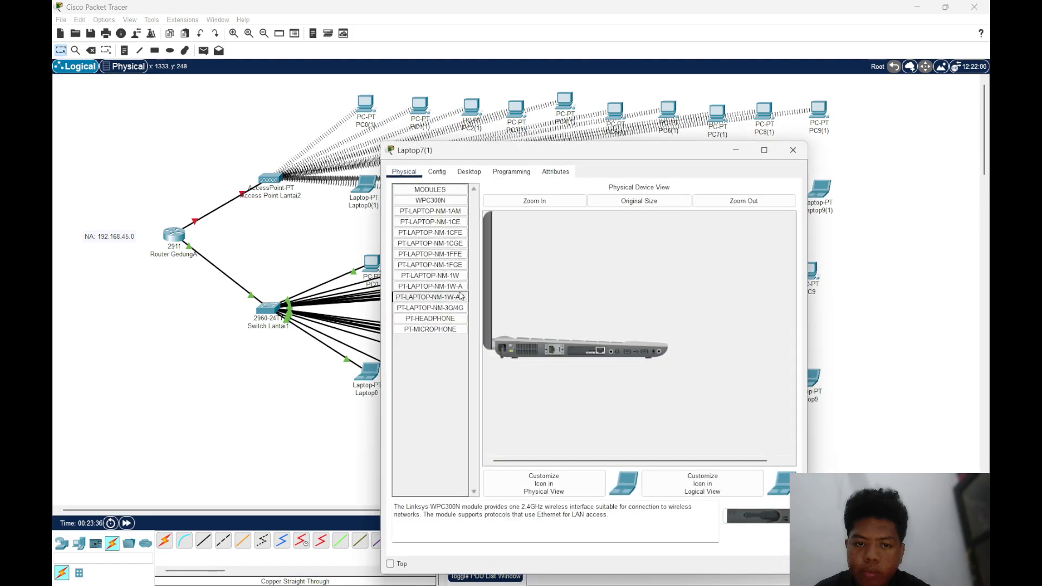
click(510, 346)
drag(587, 352, 453, 372)
drag(441, 276, 571, 355)
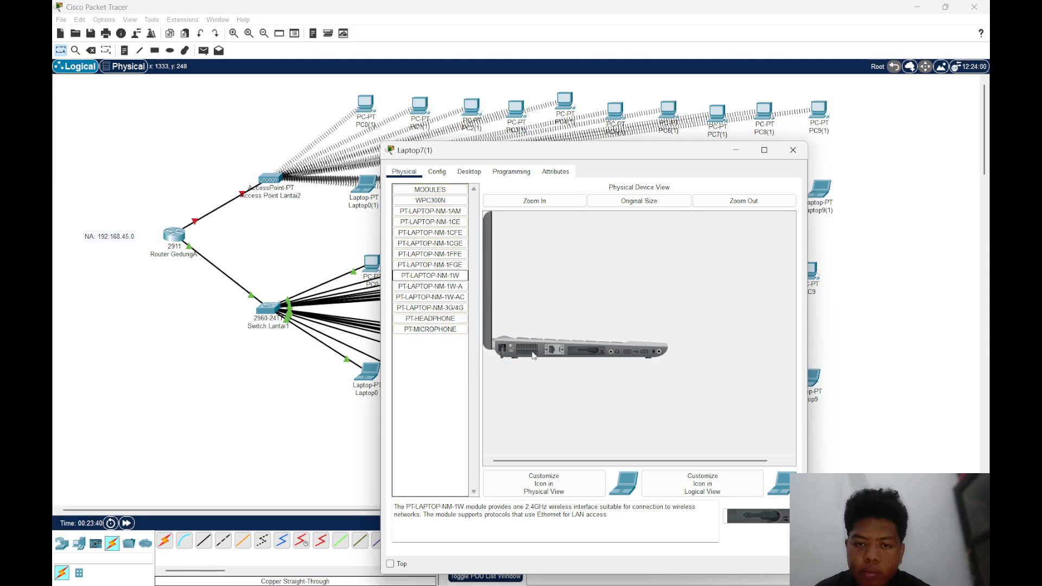
click(793, 150)
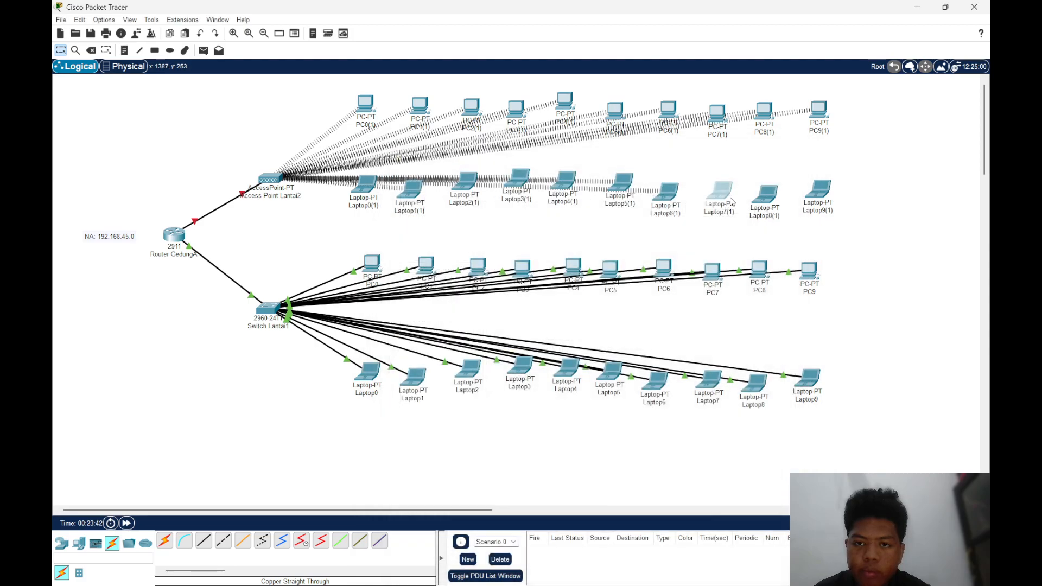
Turn Laptop8(1) off, change its wired network module to the PT-LAPTOP-NM-1W, turn it on and close its window
click(765, 197)
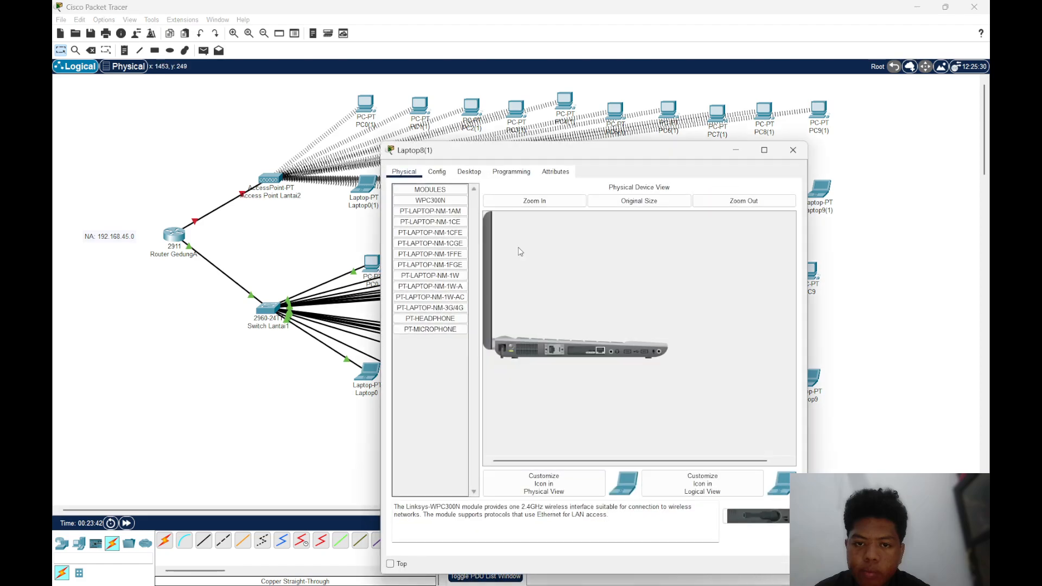
click(509, 346)
drag(586, 352, 449, 323)
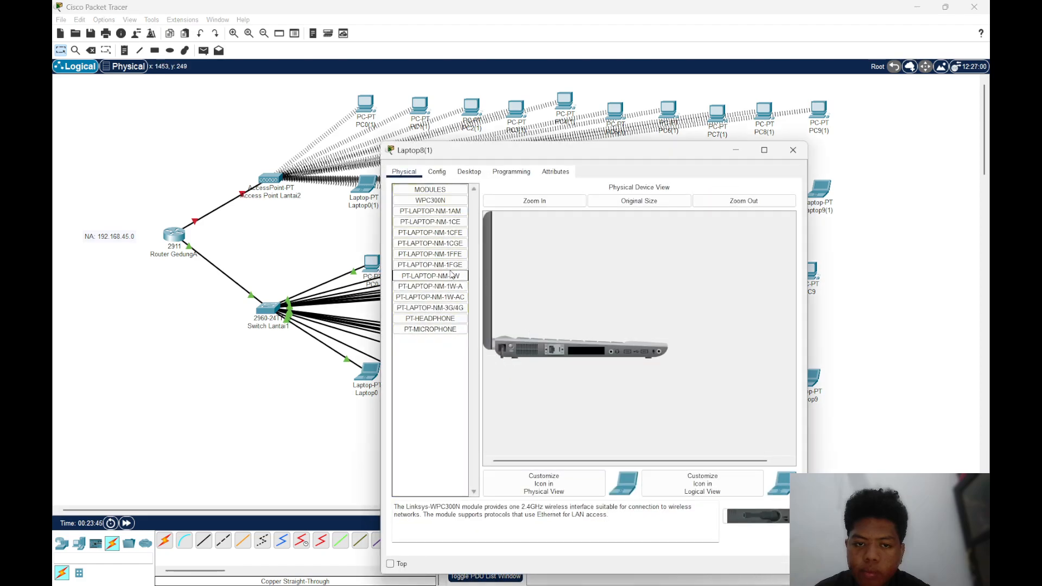
drag(451, 273, 597, 362)
drag(457, 277, 584, 350)
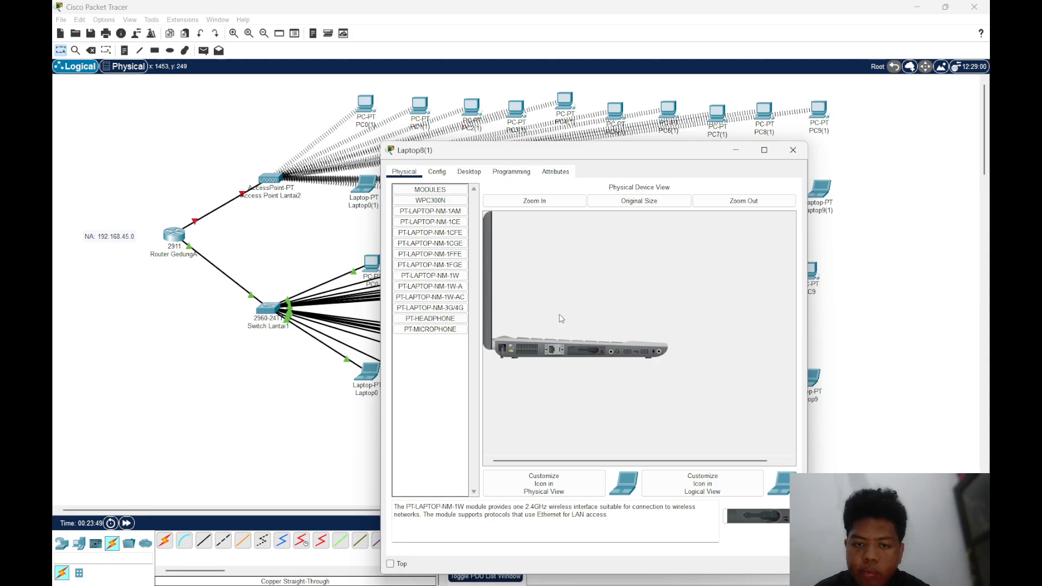
click(793, 149)
Exchange Laptop9(1)'s wired network module for the PT-LAPTOP-NM-1W while it is off, restore power and close its window
click(820, 189)
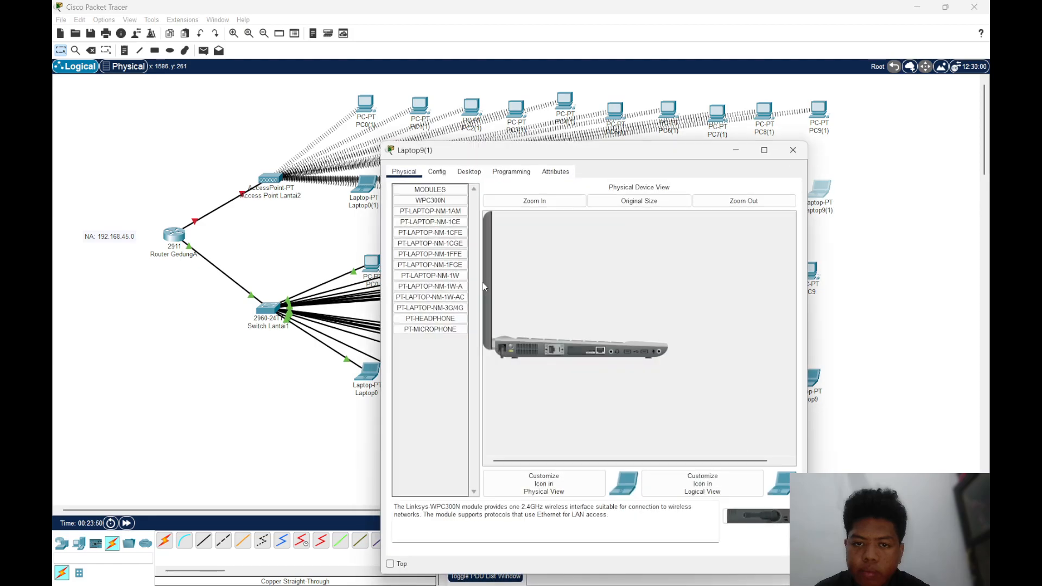
drag(461, 275, 597, 352)
drag(430, 275, 584, 350)
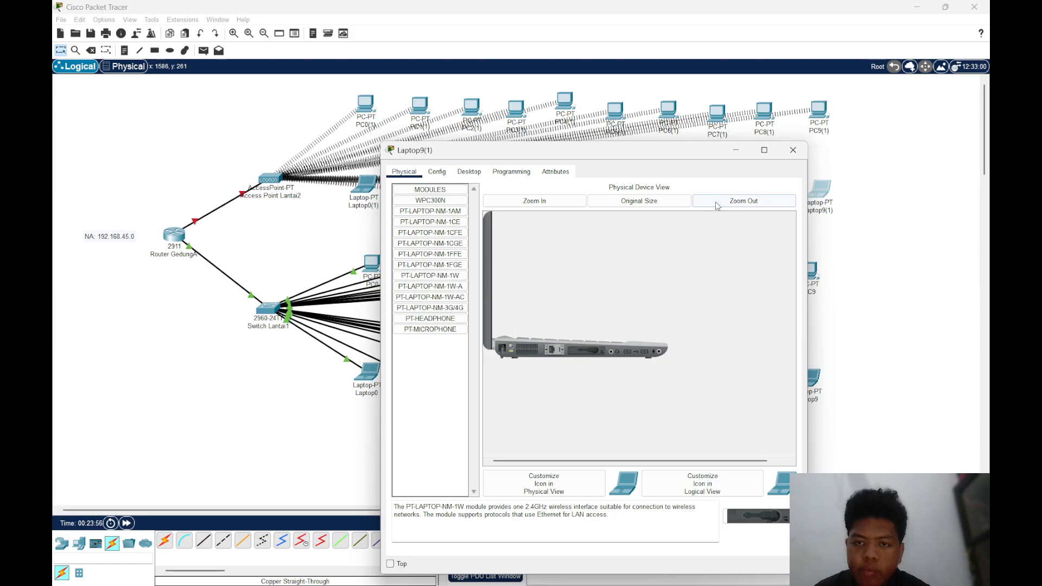
click(793, 150)
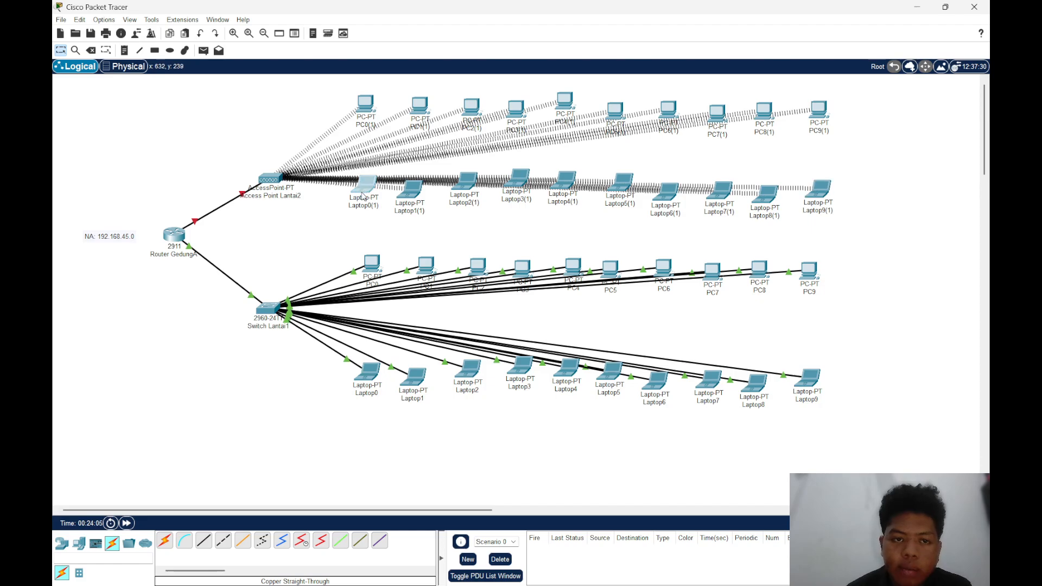
Move Laptop0(1) through Laptop5(1) slightly lower on the canvas to space them away from the access point's wireless links
drag(354, 191, 472, 212)
drag(518, 182, 570, 209)
drag(623, 187, 626, 206)
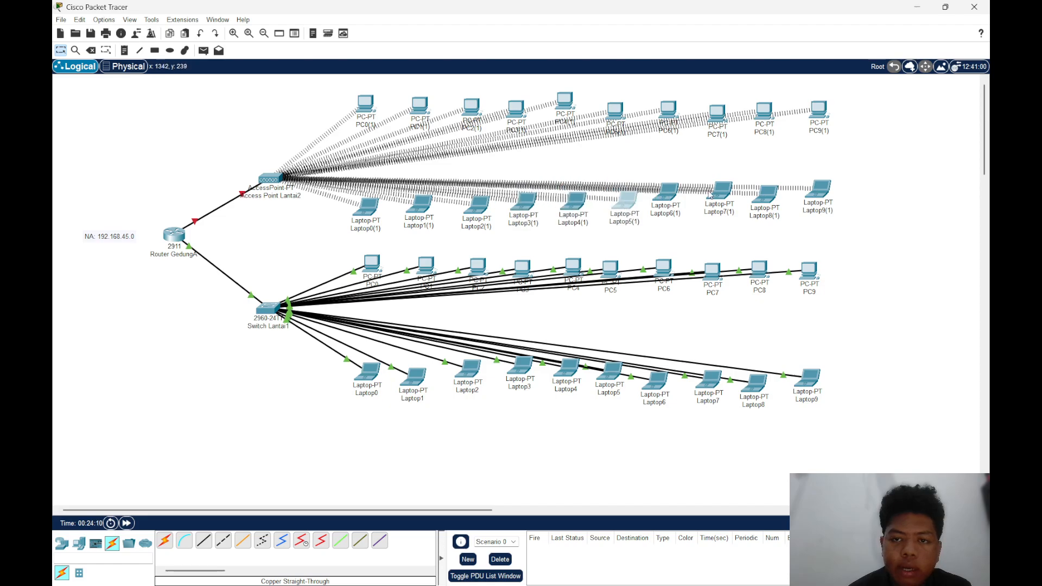
Set the Port 1 SSID of Access Point Lantai2 to Lantai2 and shift the access point slightly toward the PCs on the canvas
click(271, 178)
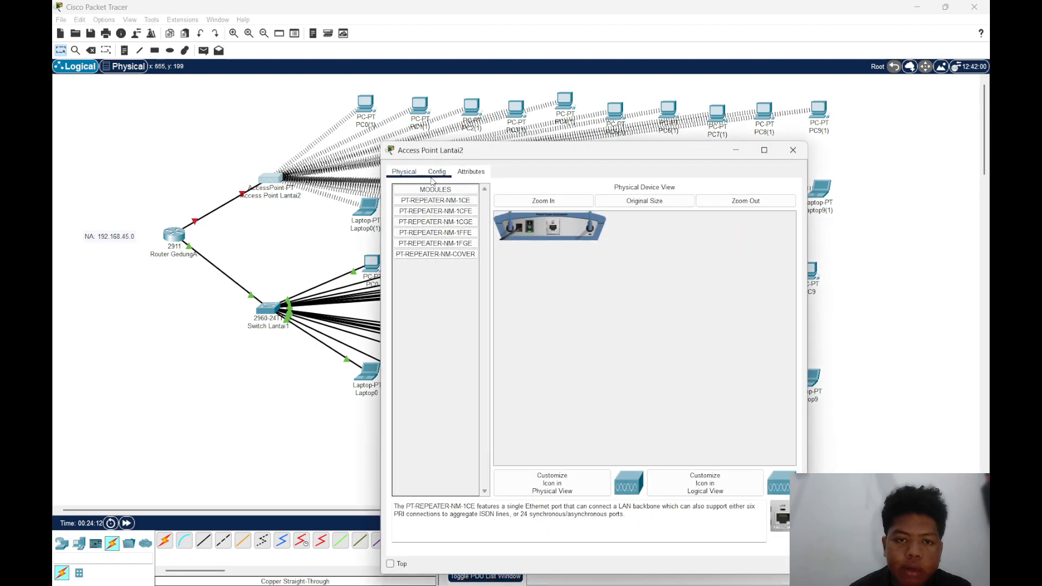
click(437, 172)
click(416, 233)
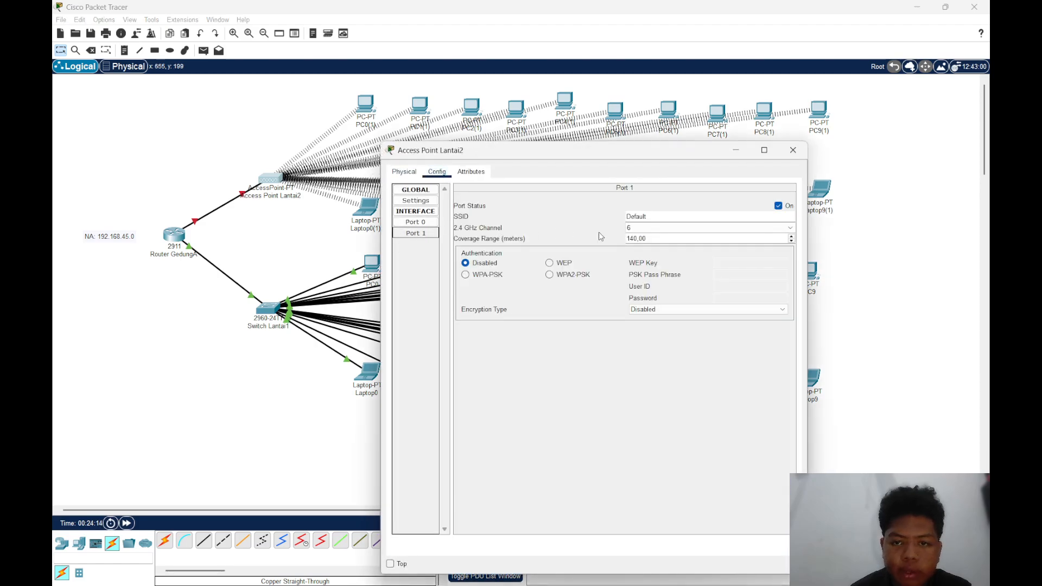
drag(650, 216, 633, 216)
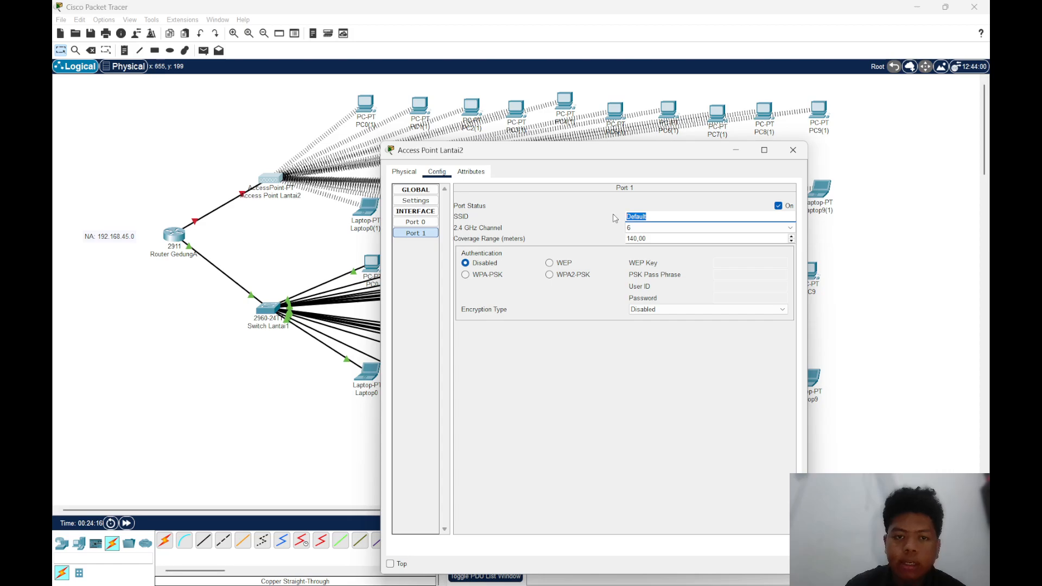
text(Lantai2)
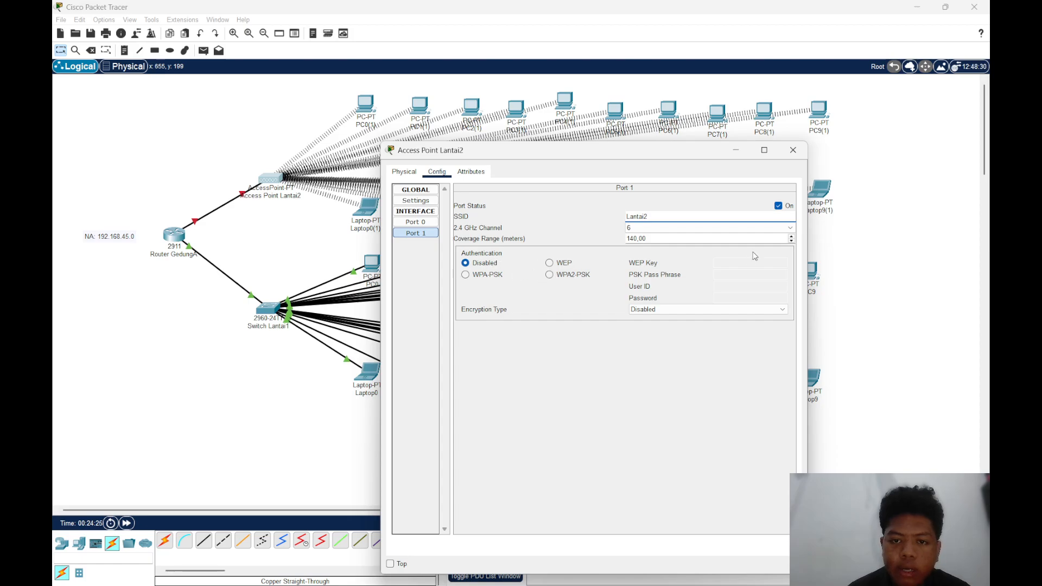
click(793, 149)
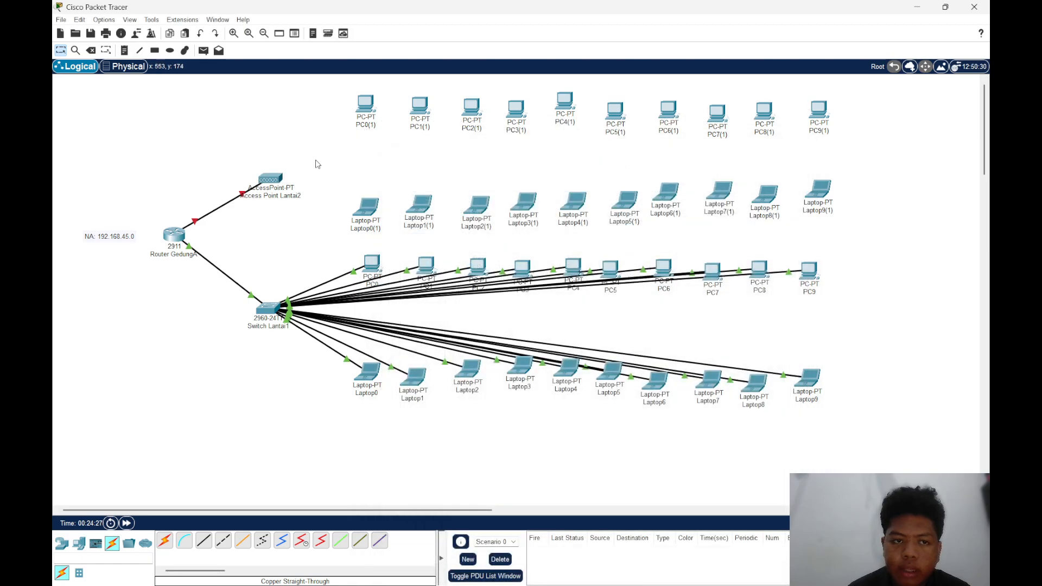
drag(279, 176, 294, 170)
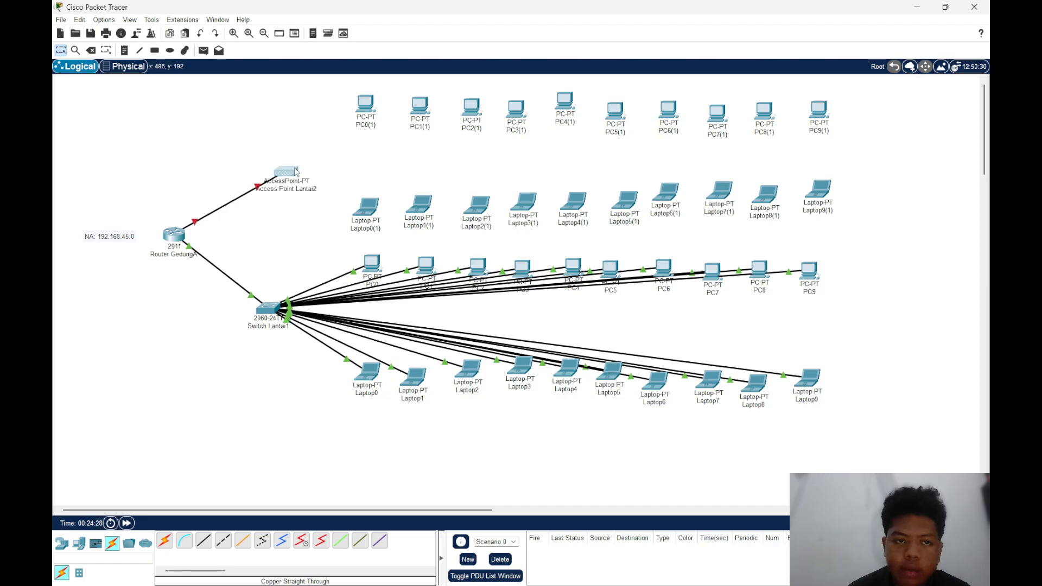
Try to open the PC Wireless application on PC0(1)
click(366, 103)
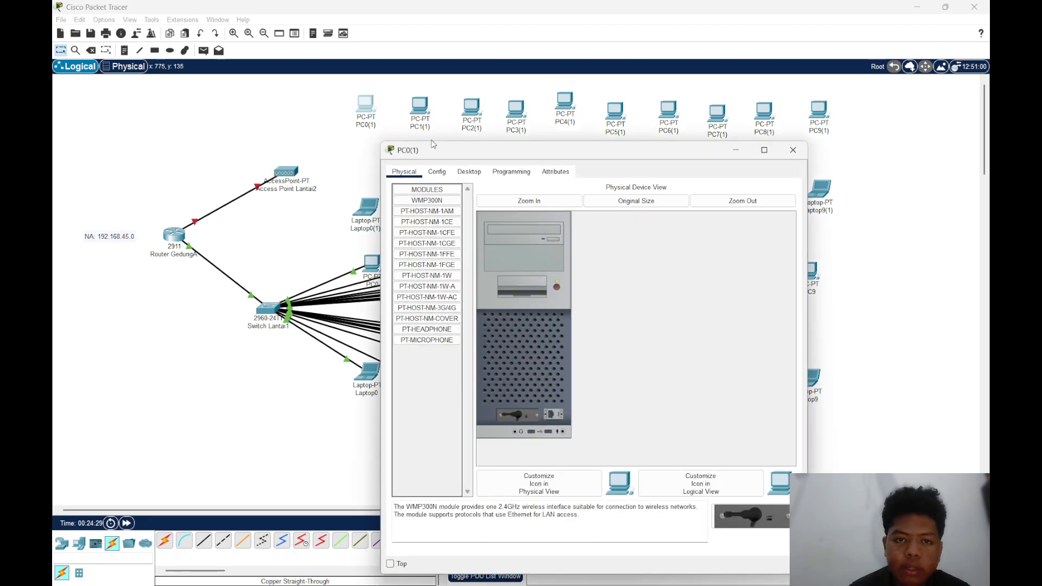
click(469, 172)
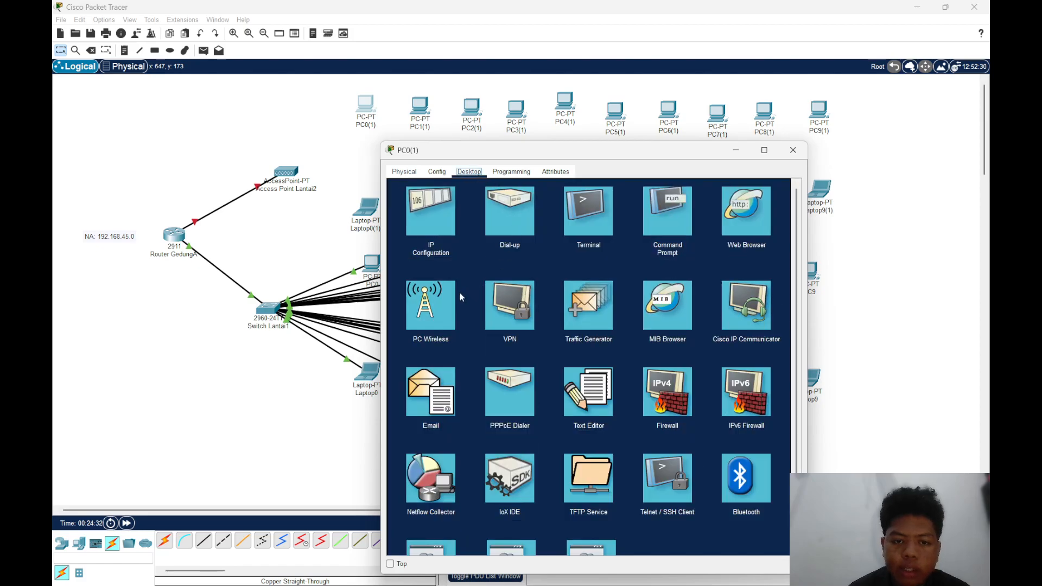
click(440, 298)
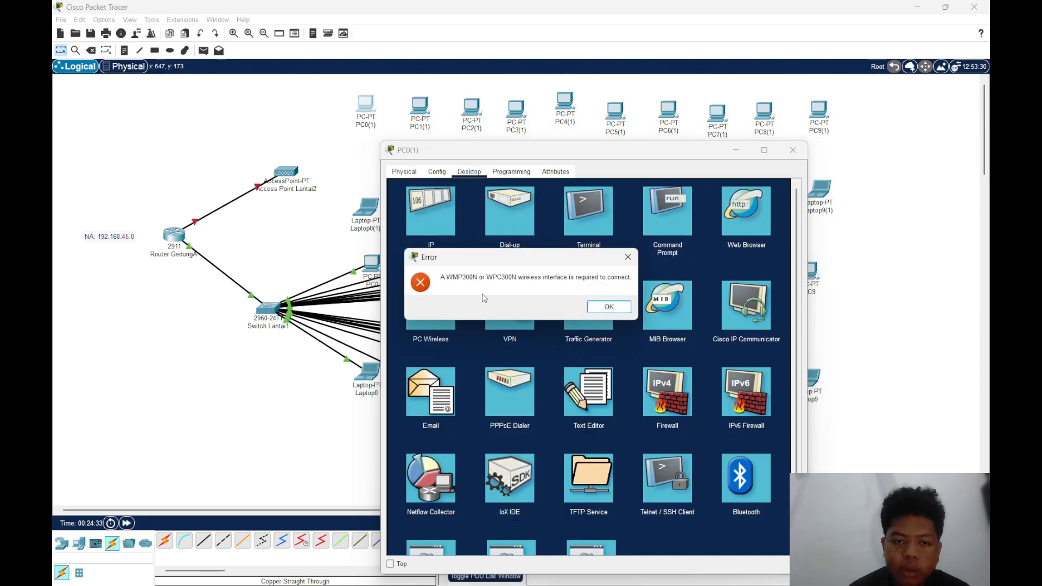
click(606, 307)
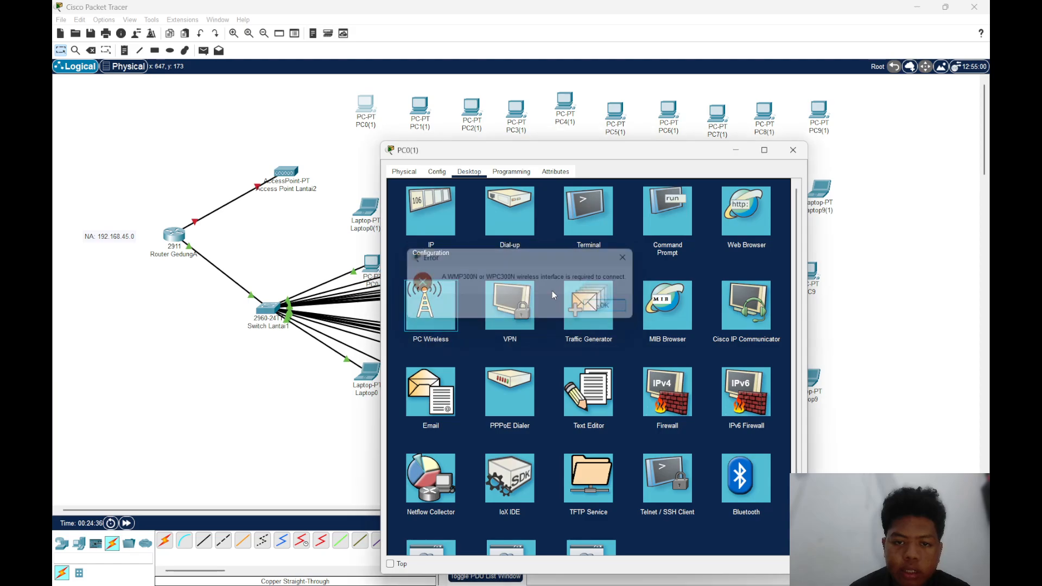
click(450, 287)
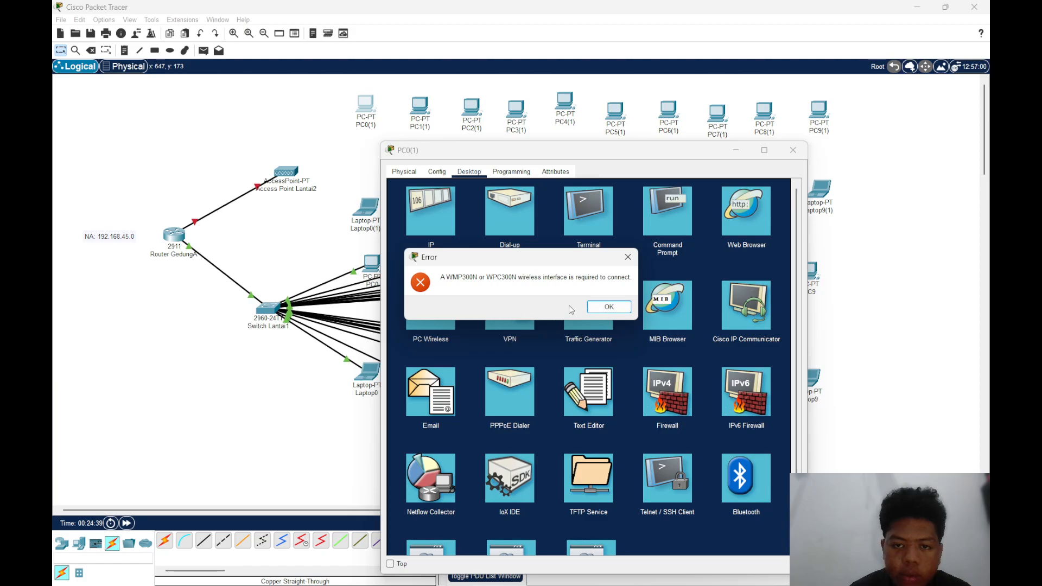
double_click(595, 313)
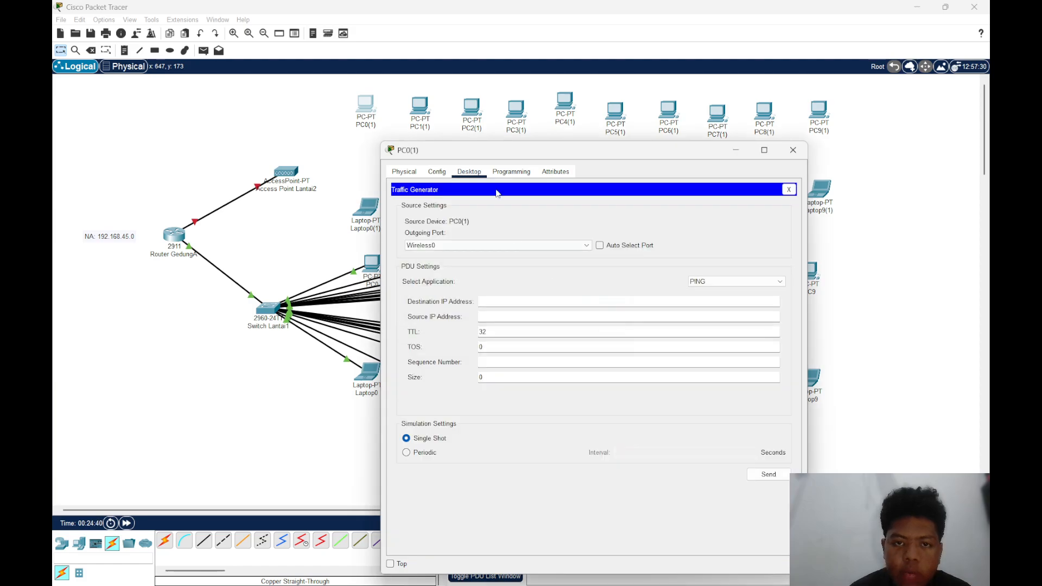
click(436, 173)
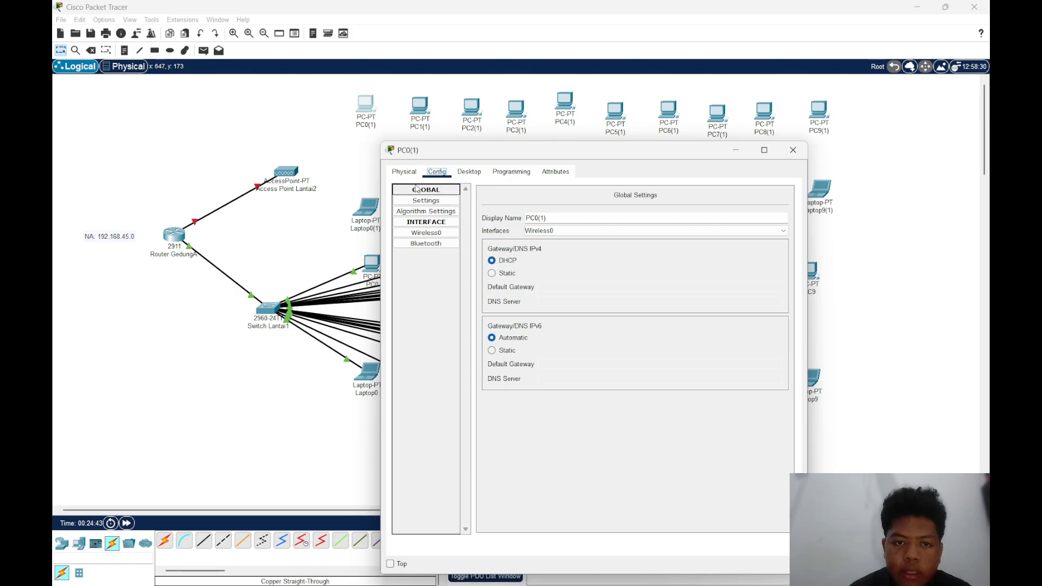
Power off PC0(1), replace its installed network module with the WMP300N, and power it back on
click(410, 176)
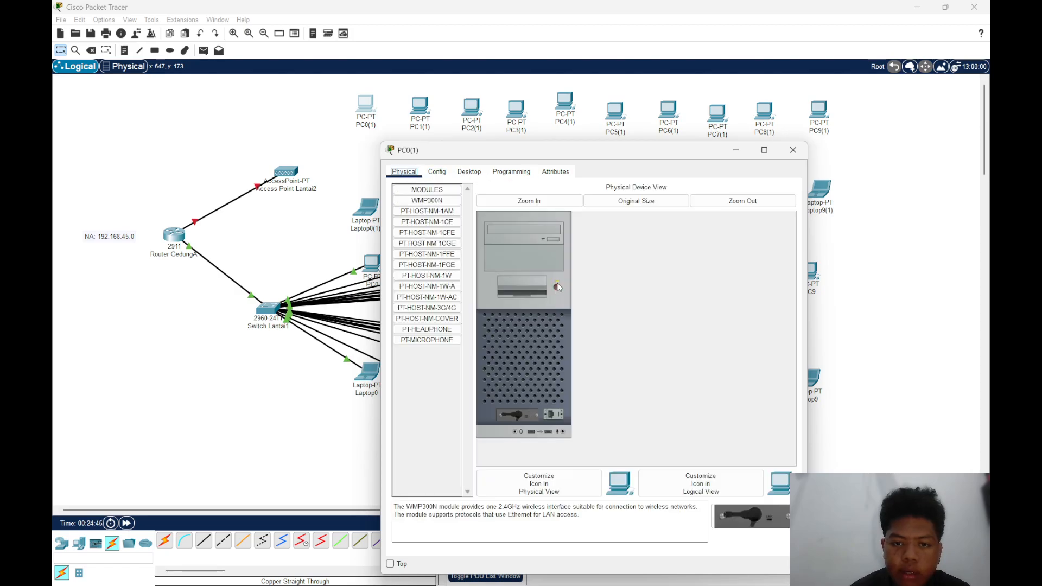
drag(534, 408, 429, 402)
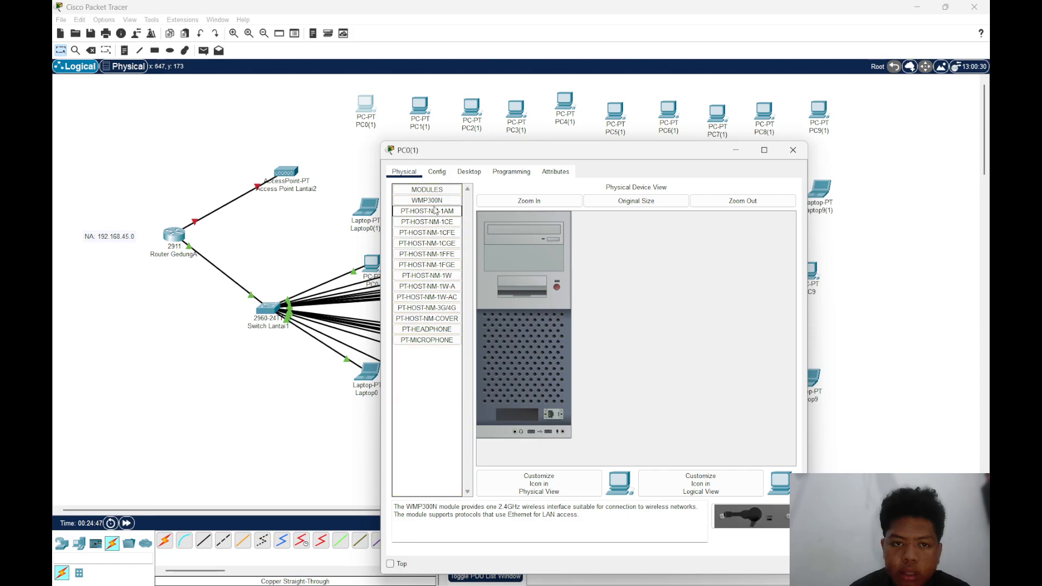
drag(432, 201, 523, 420)
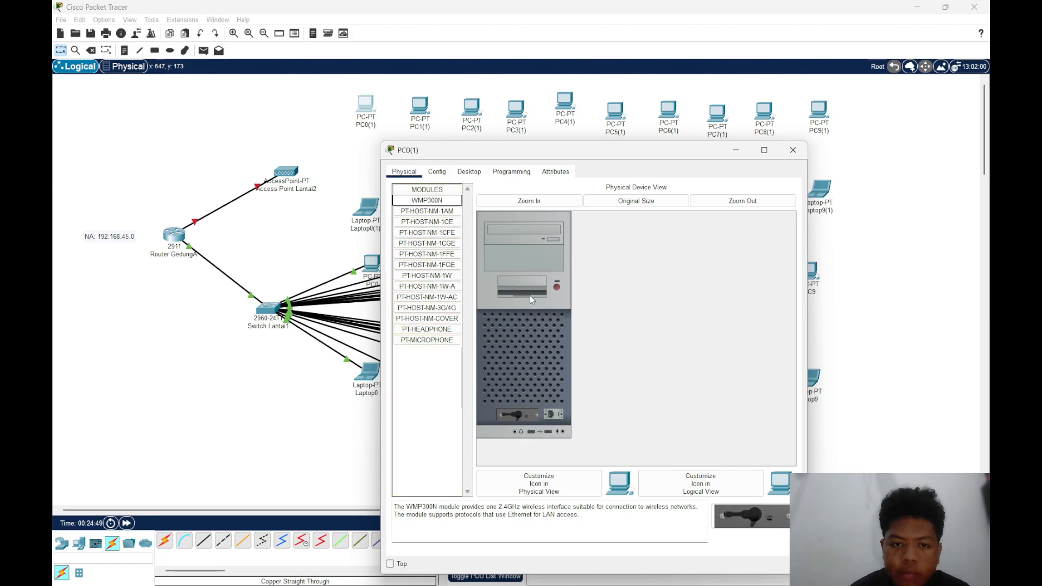
click(556, 287)
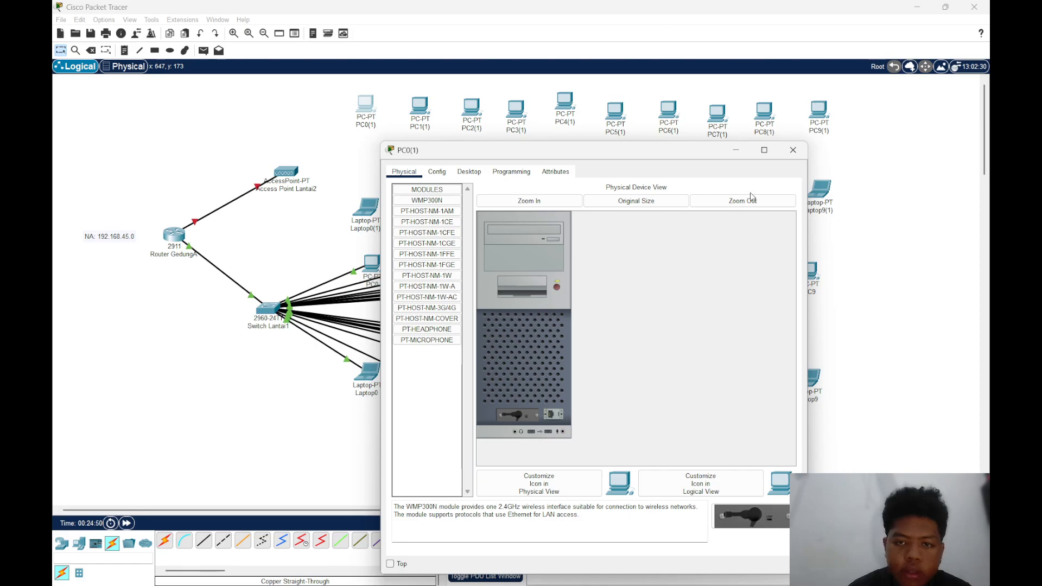
Leave PC0(1)'s Traffic Generator, connect the PC to the Lantai2 network through PC Wireless, and close its window
click(470, 175)
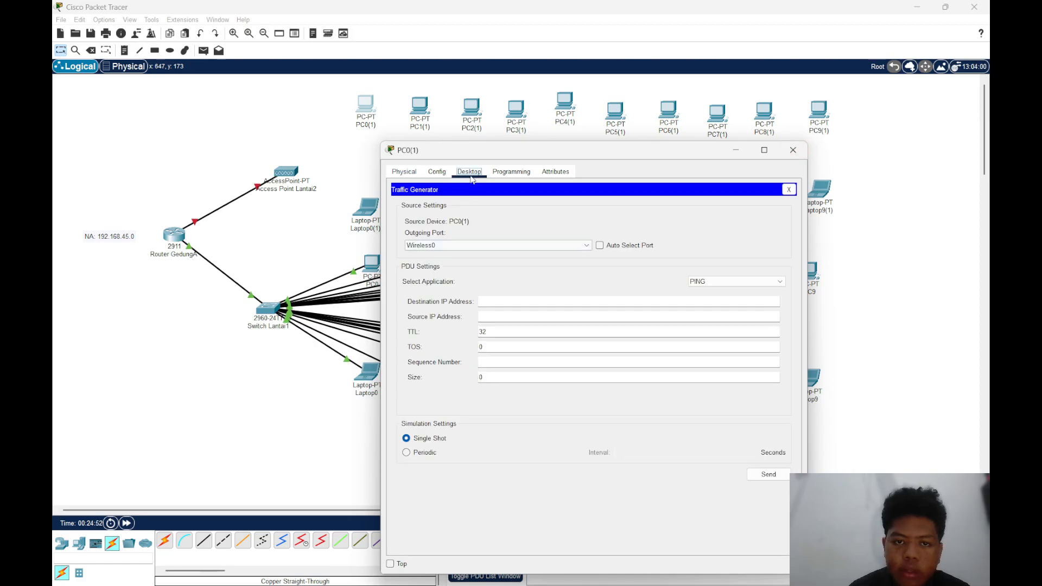
click(510, 173)
click(460, 180)
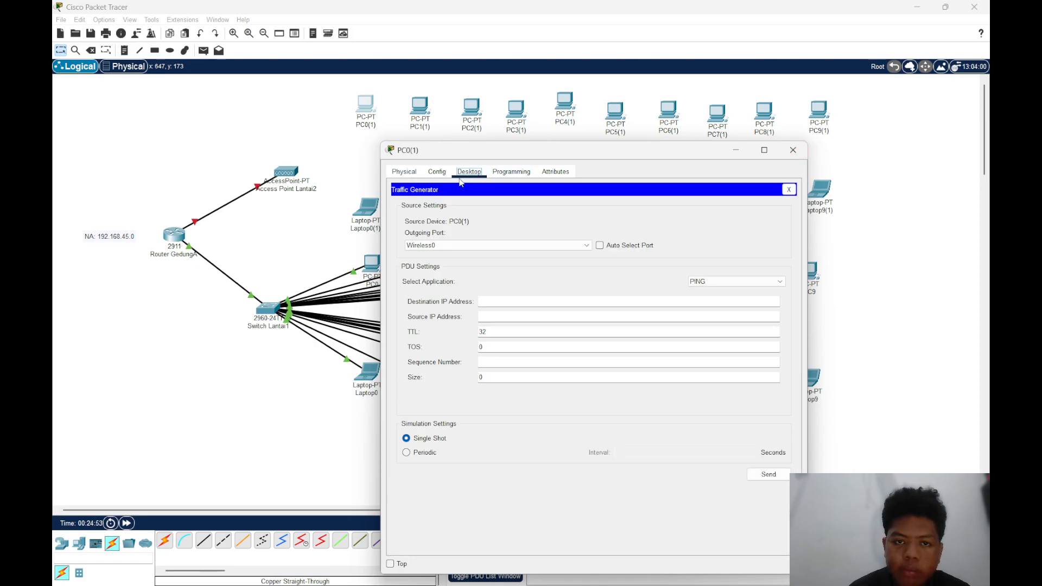
click(789, 190)
click(429, 301)
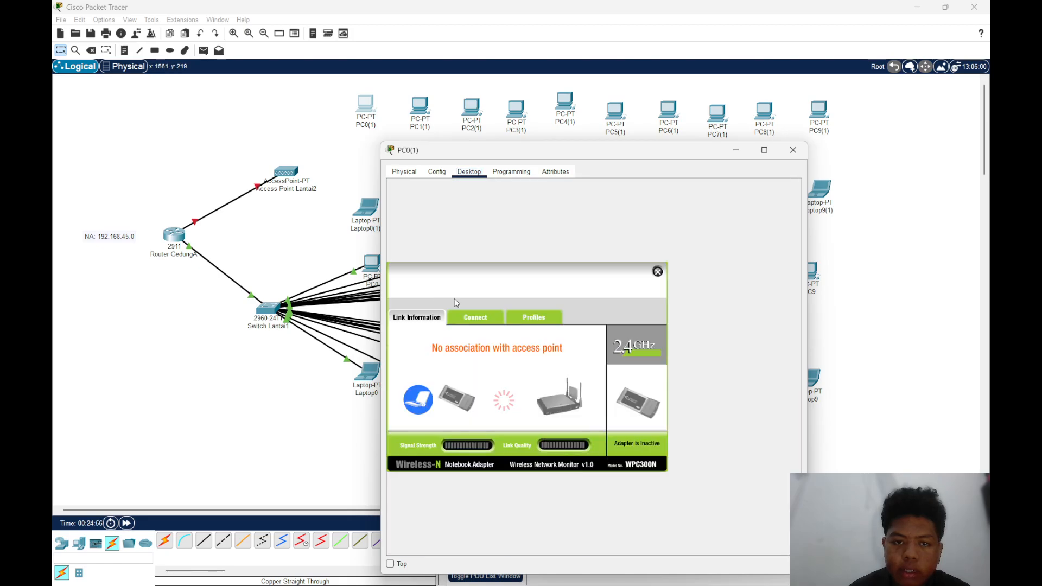
click(479, 316)
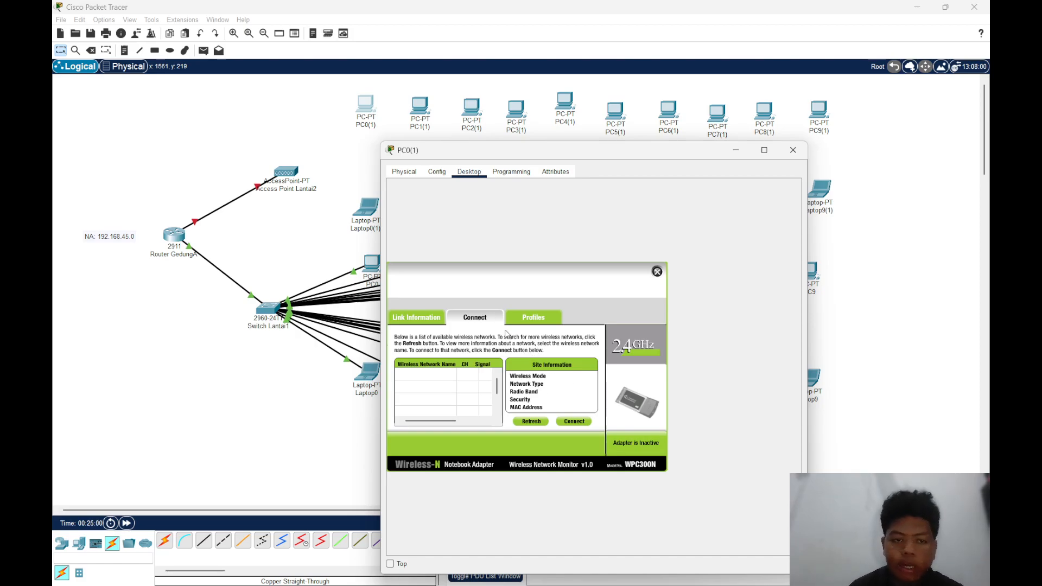
click(434, 380)
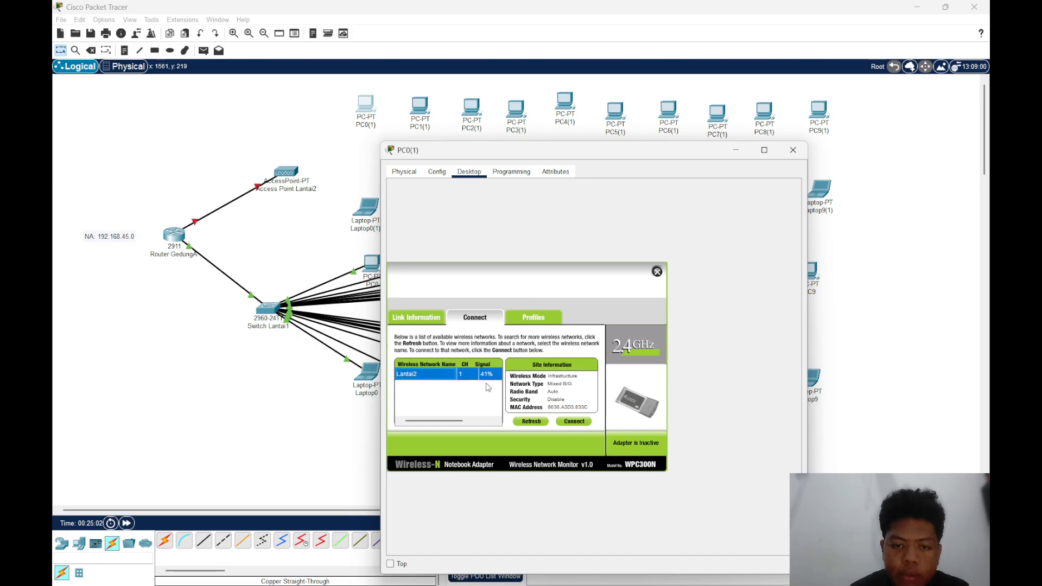
click(577, 423)
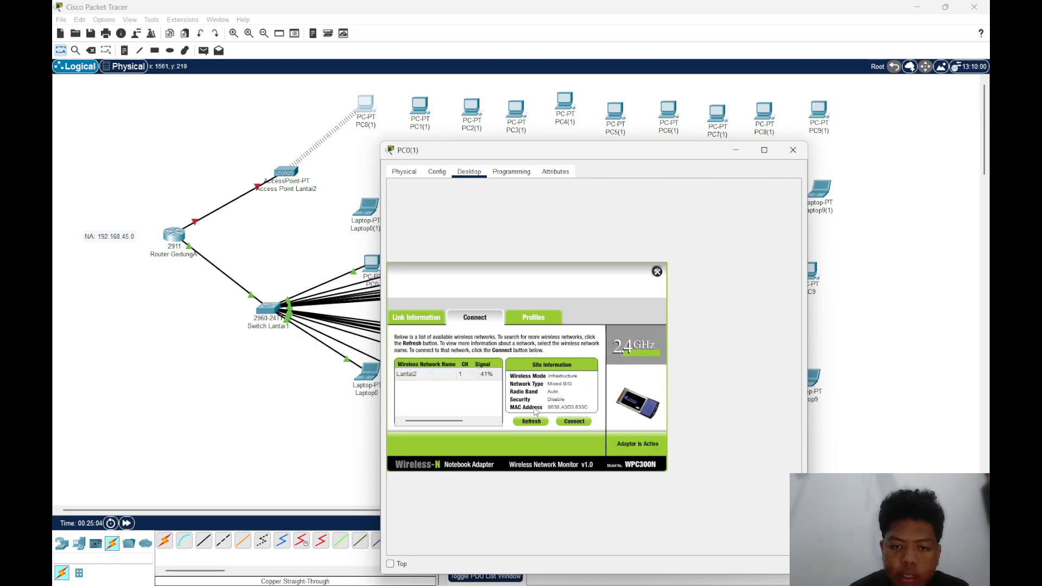
click(793, 150)
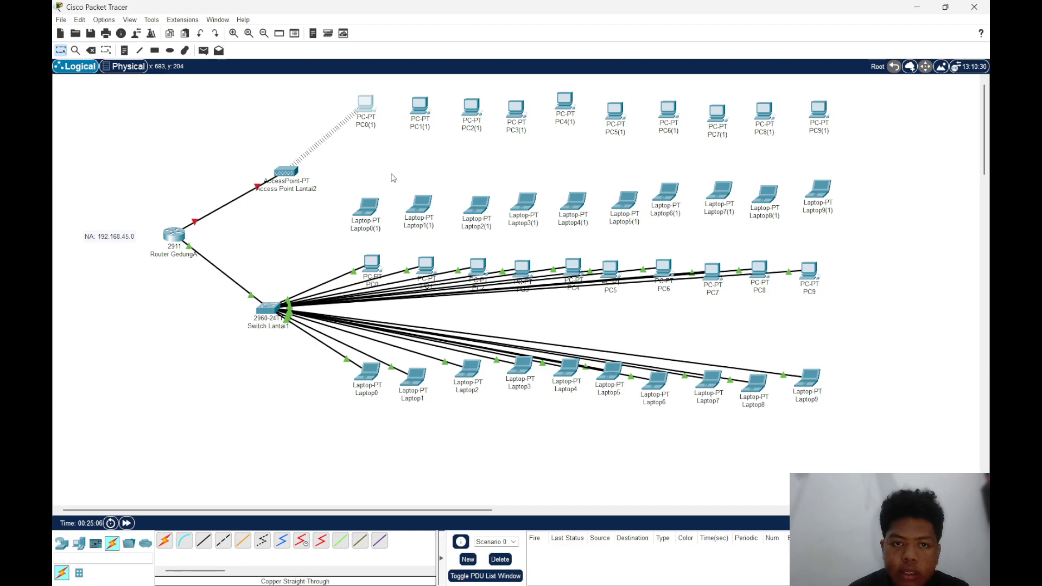
Move Laptop0(1) slightly upward on the canvas
drag(366, 209, 359, 195)
click(471, 106)
click(793, 150)
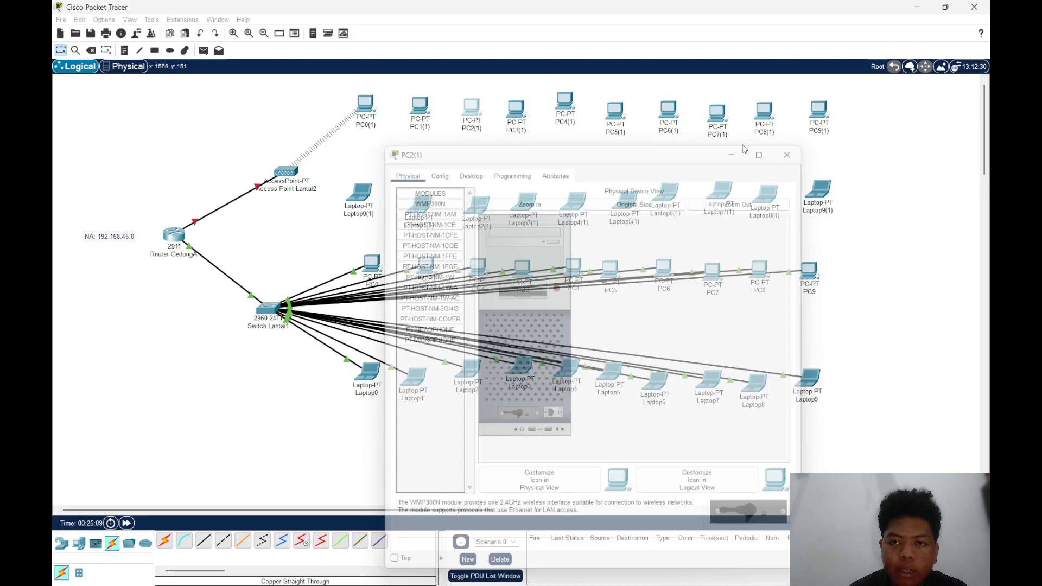
Turn PC1(1) off, swap its installed network module for the WMP300N, and turn it back on
click(419, 105)
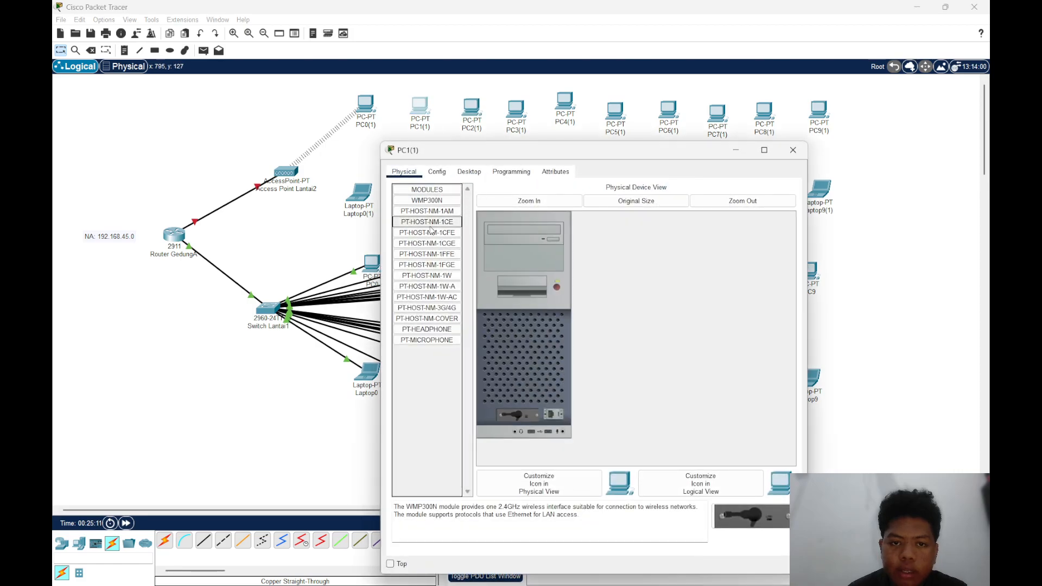
click(557, 288)
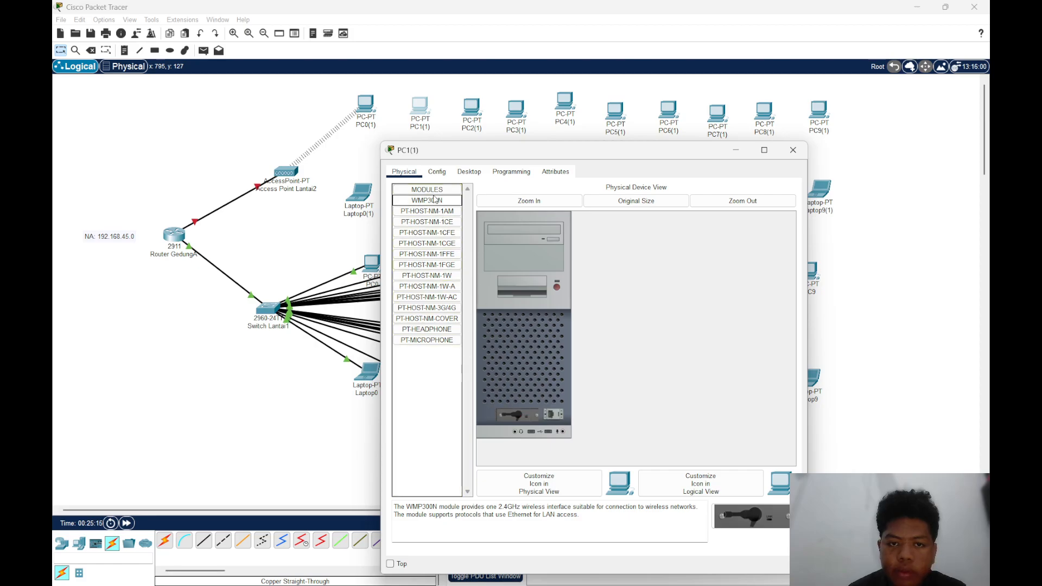
drag(428, 201, 521, 378)
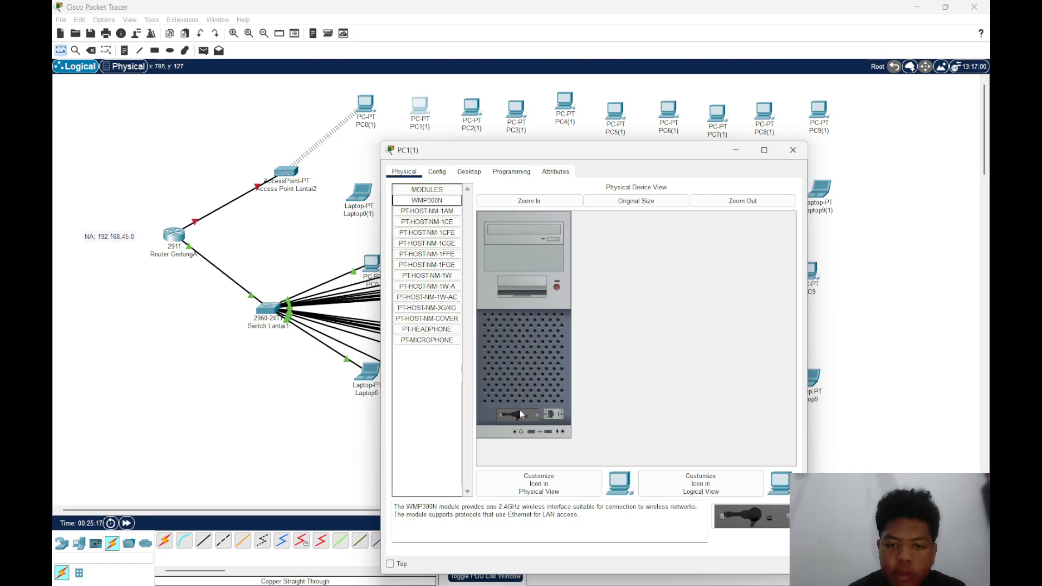
drag(537, 416, 434, 402)
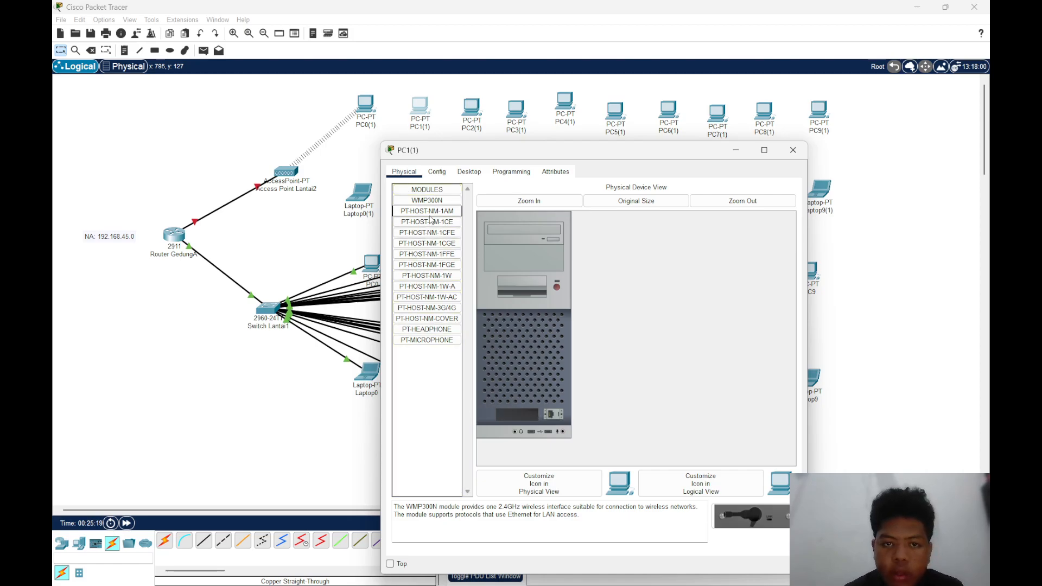
drag(432, 204, 519, 428)
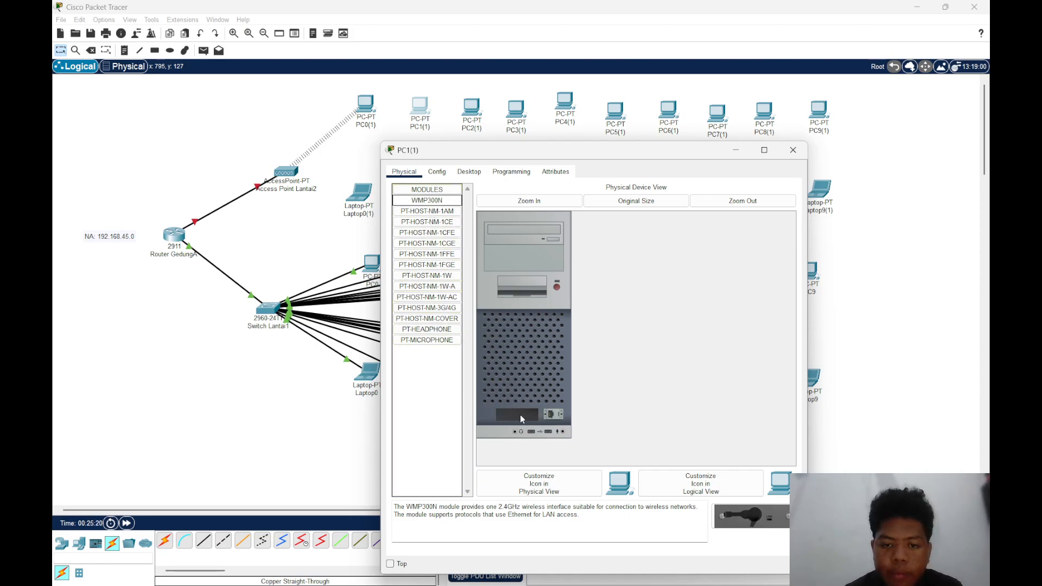
drag(429, 201, 512, 415)
click(557, 287)
Connect PC1(1) to the Lantai2 wireless network with PC Wireless and close its window
click(469, 172)
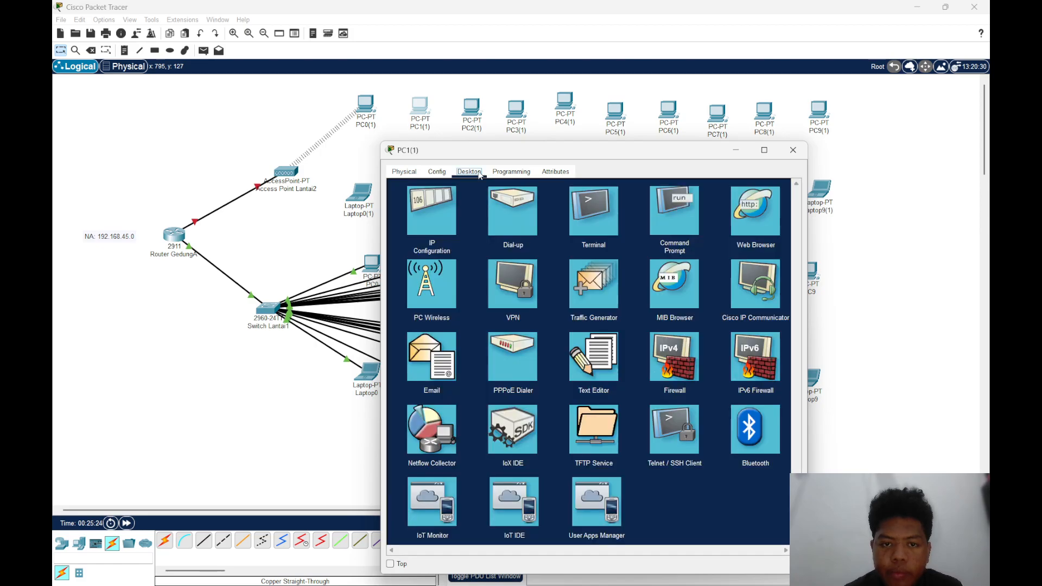
click(425, 316)
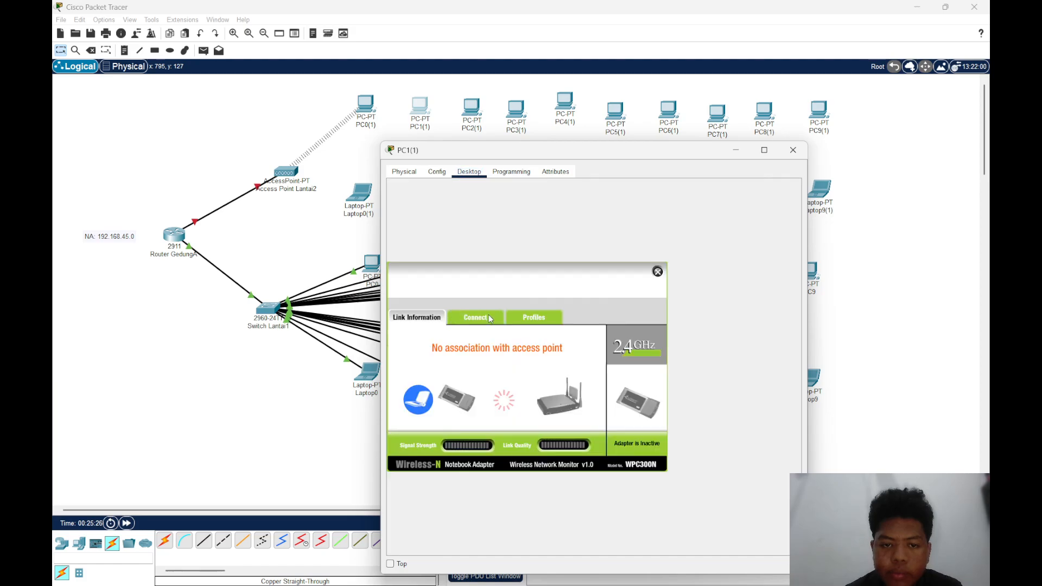
click(488, 315)
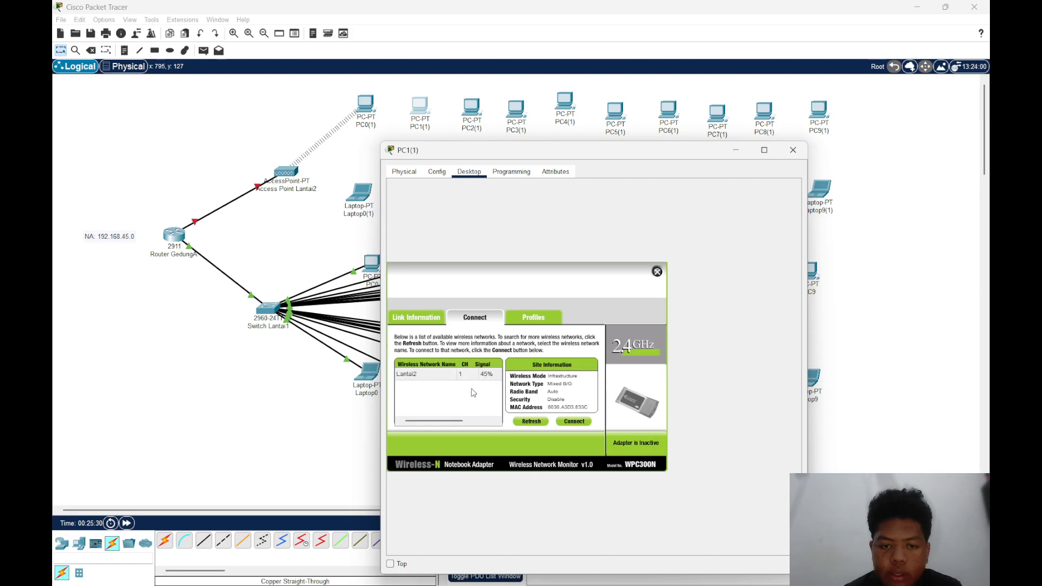
click(452, 374)
click(568, 420)
click(783, 158)
Turn PC2(1) off, replace its installed network module with the WMP300N, and turn it back on
click(471, 108)
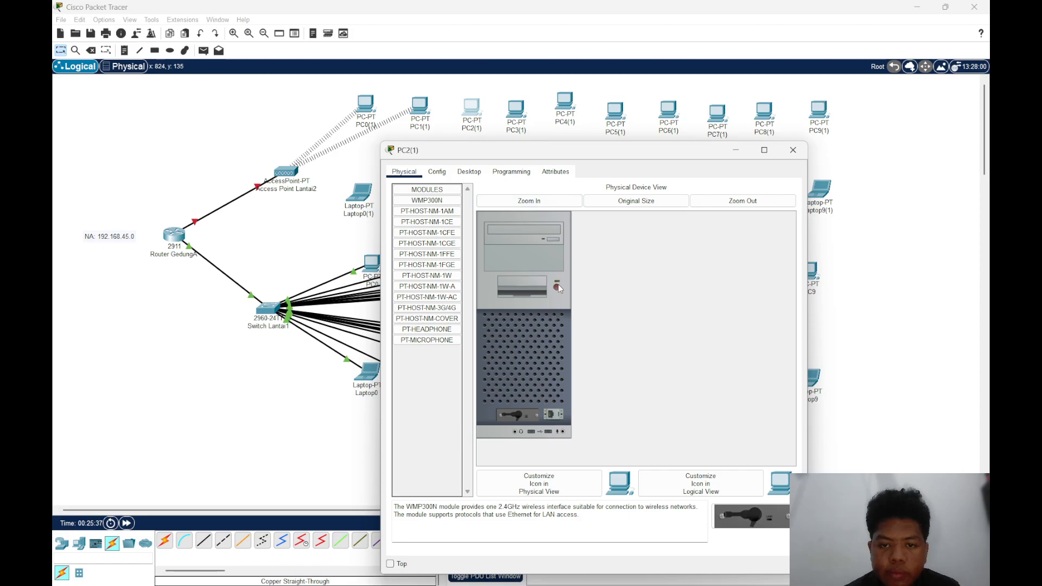
drag(526, 416, 457, 413)
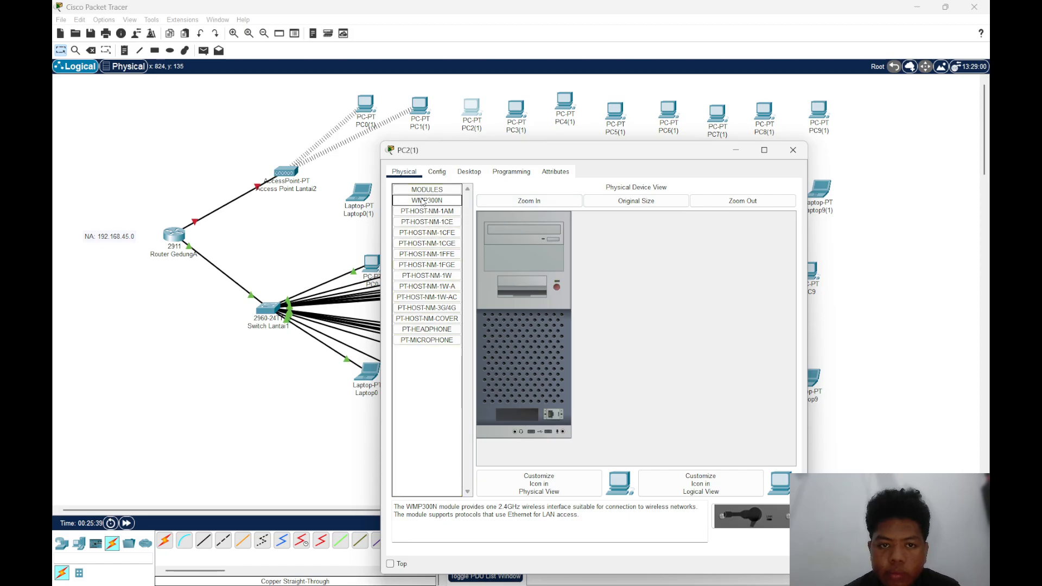
drag(421, 200, 514, 383)
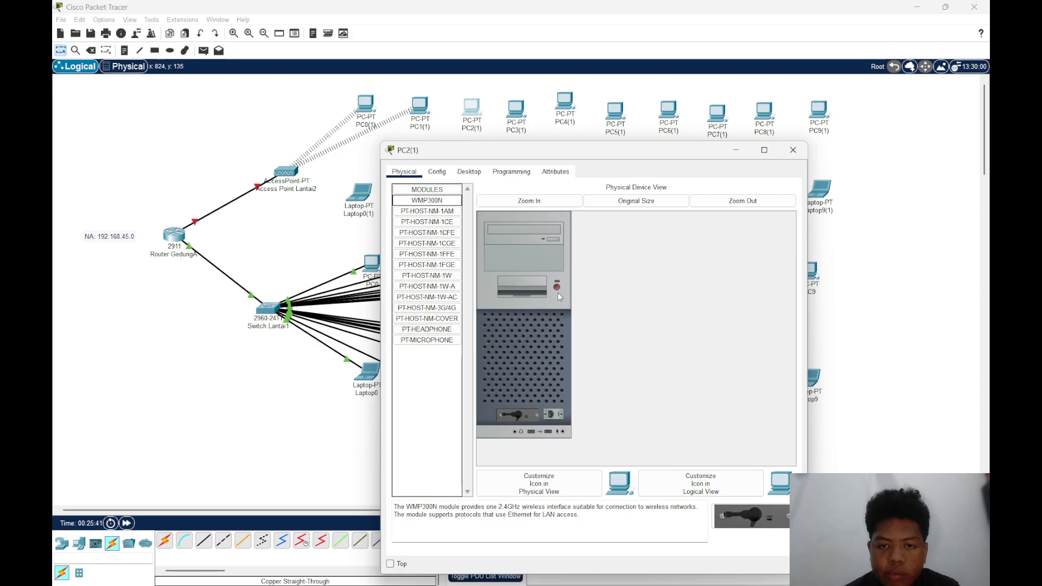
click(558, 290)
Connect PC2(1) to the Lantai2 wireless network with PC Wireless and close its window
click(469, 171)
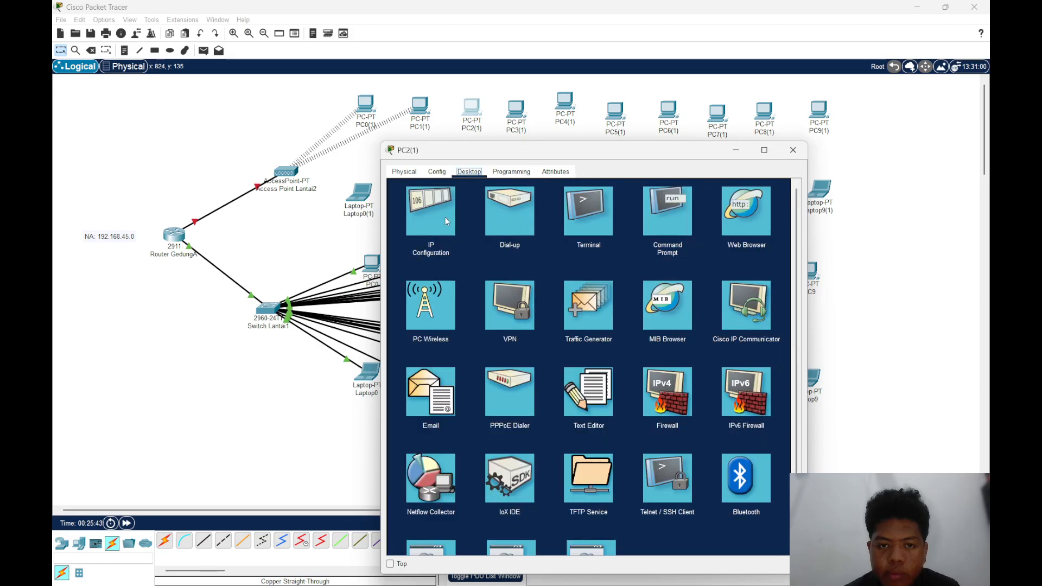
click(432, 294)
click(494, 317)
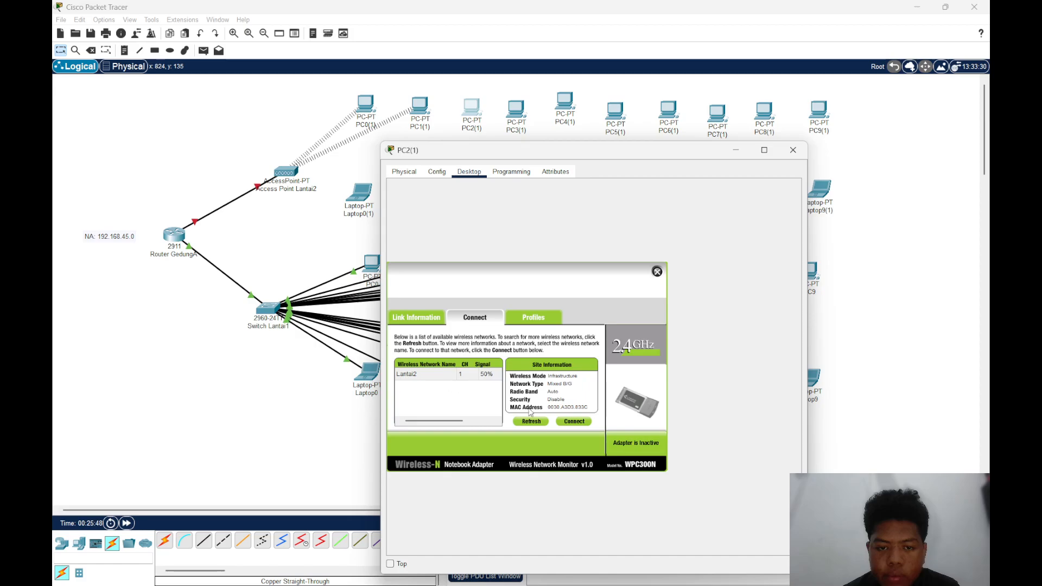
click(458, 376)
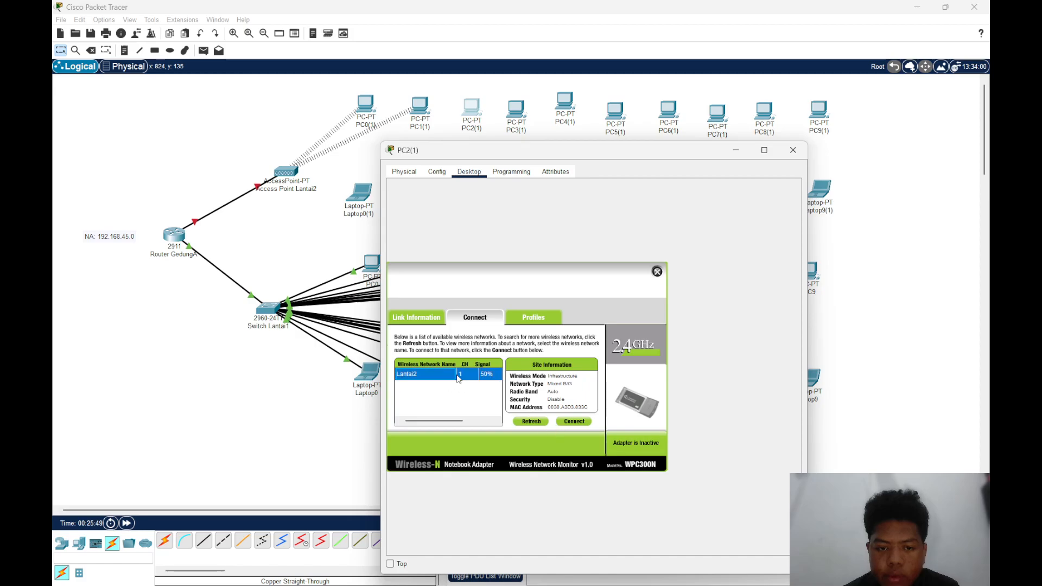
click(574, 422)
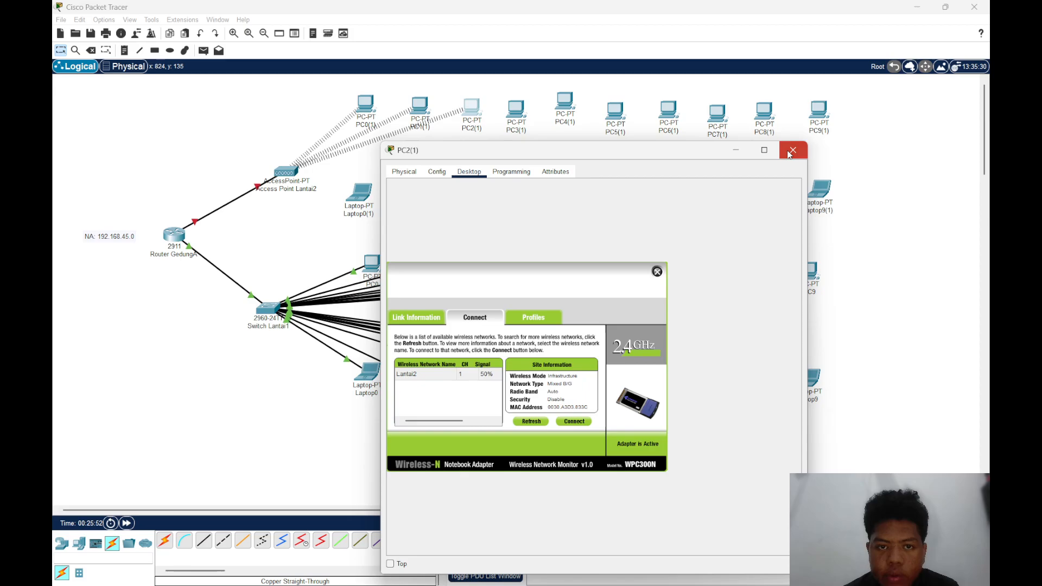
click(793, 150)
Turn PC3(1) off, replace its installed network module with the WMP300N, and turn it back on
click(524, 111)
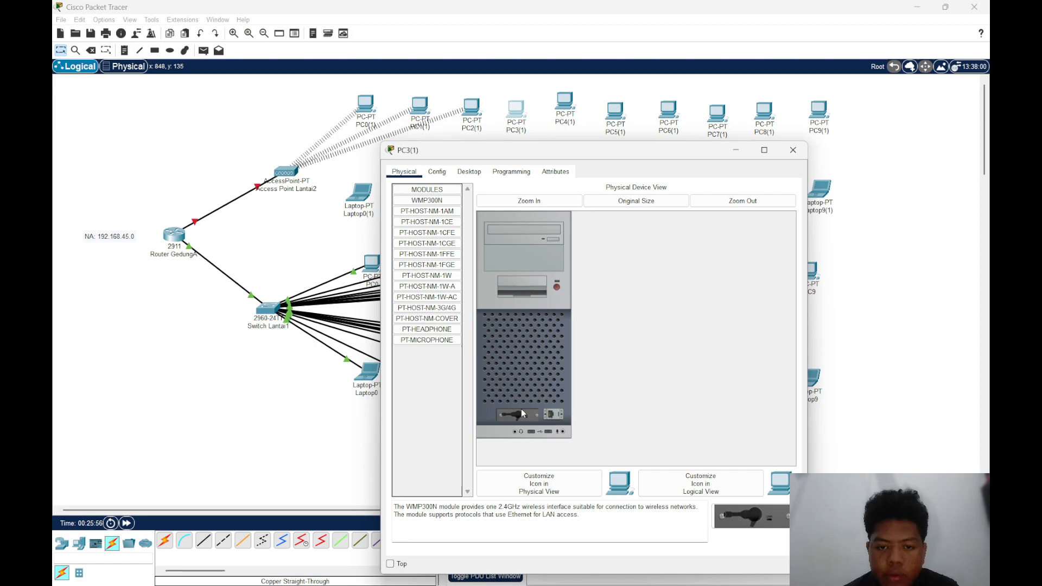
mouse_move(521, 414)
mouse_down()
mouse_move(462, 387)
mouse_move(456, 206)
mouse_move(459, 249)
mouse_move(510, 407)
mouse_up()
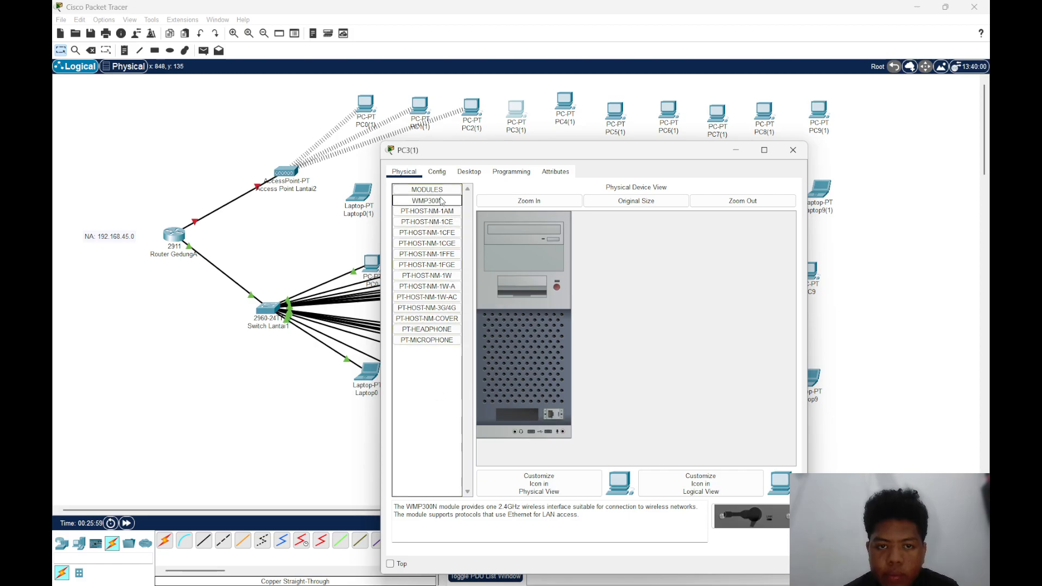
drag(441, 201, 518, 415)
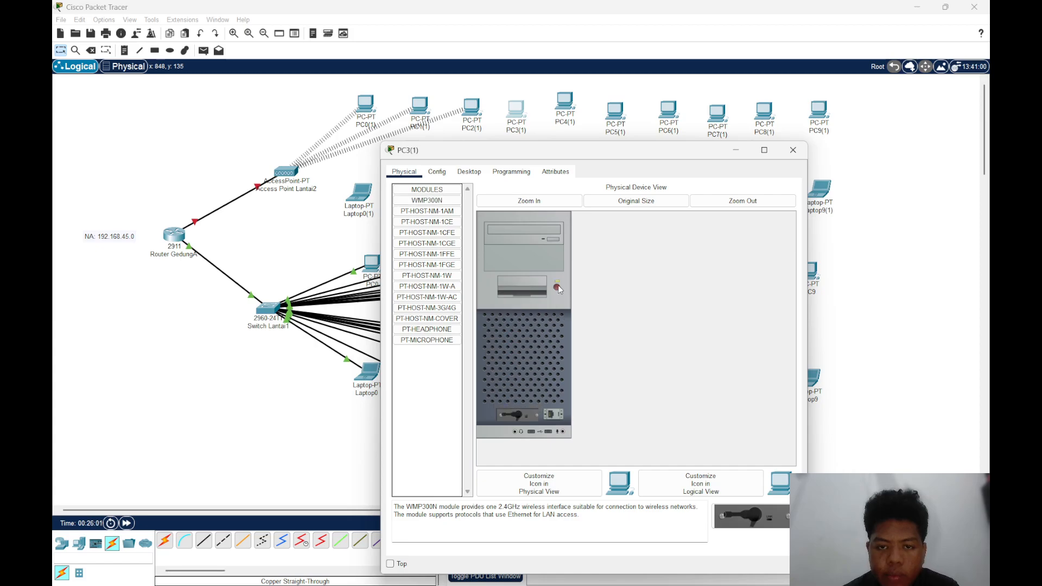
Connect PC3(1) to the Lantai2 wireless network with PC Wireless and close its window
click(469, 172)
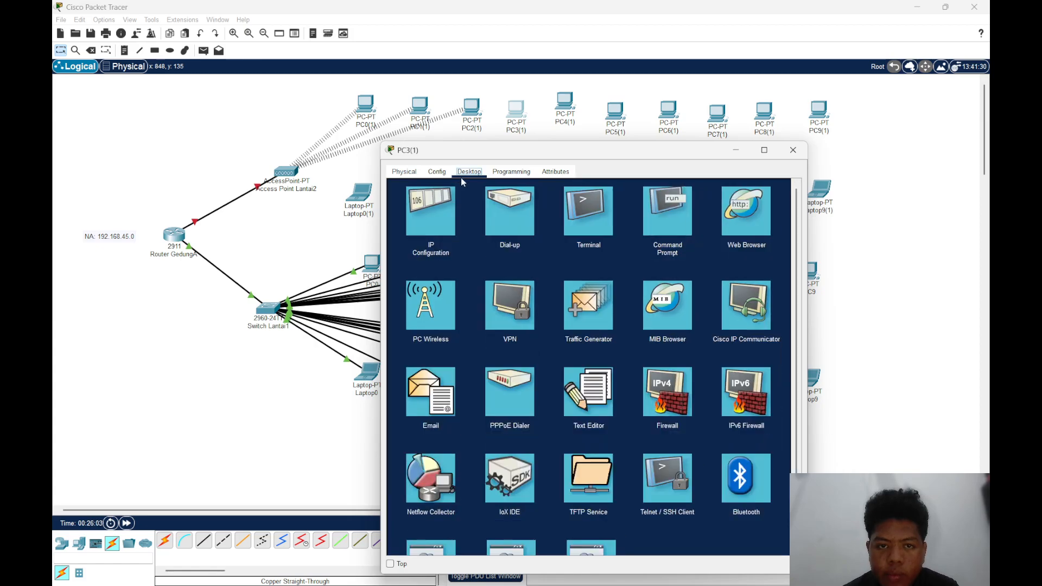
click(438, 298)
click(468, 318)
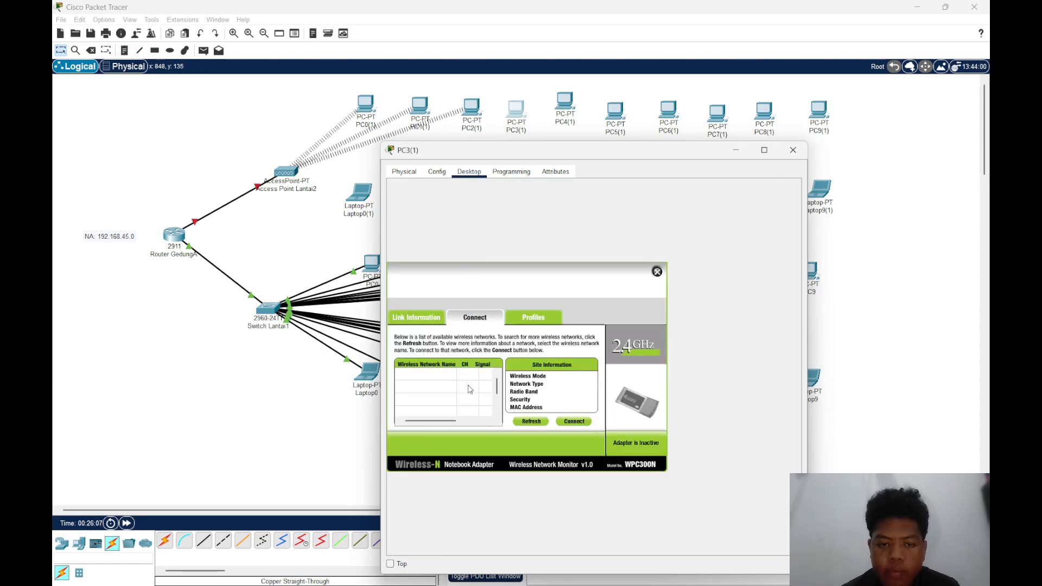
click(452, 377)
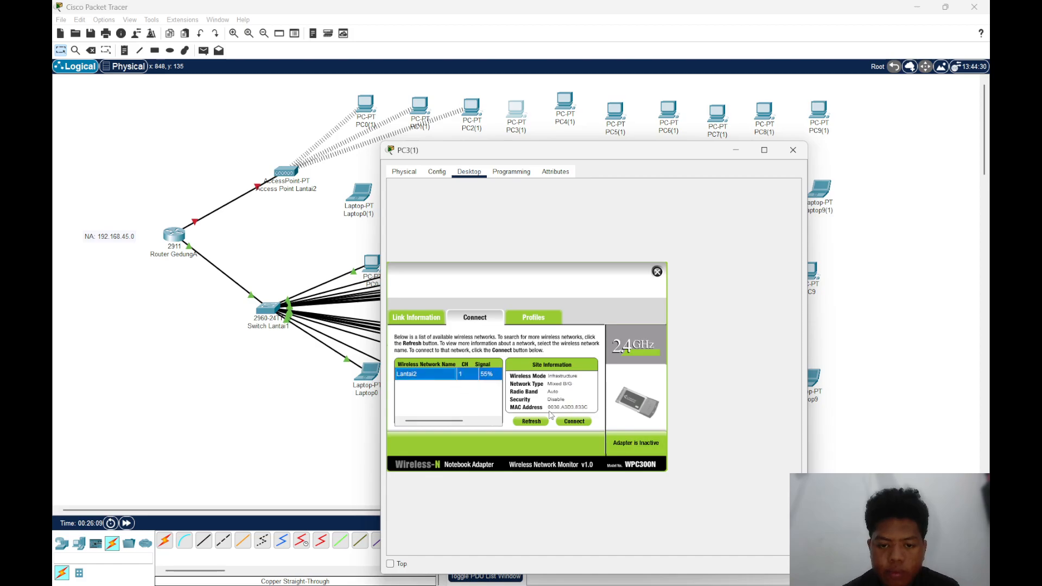
click(575, 423)
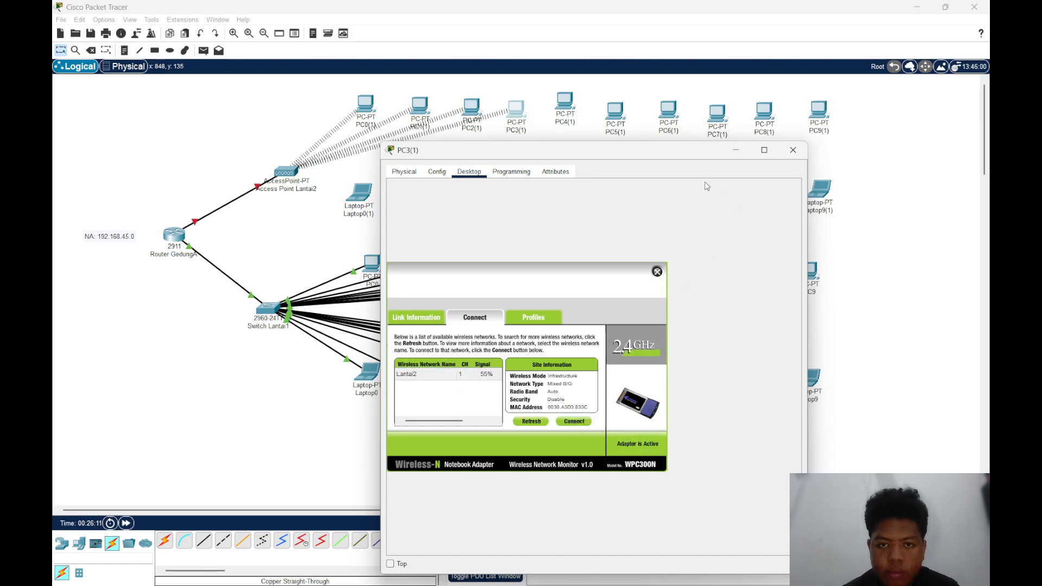
click(792, 150)
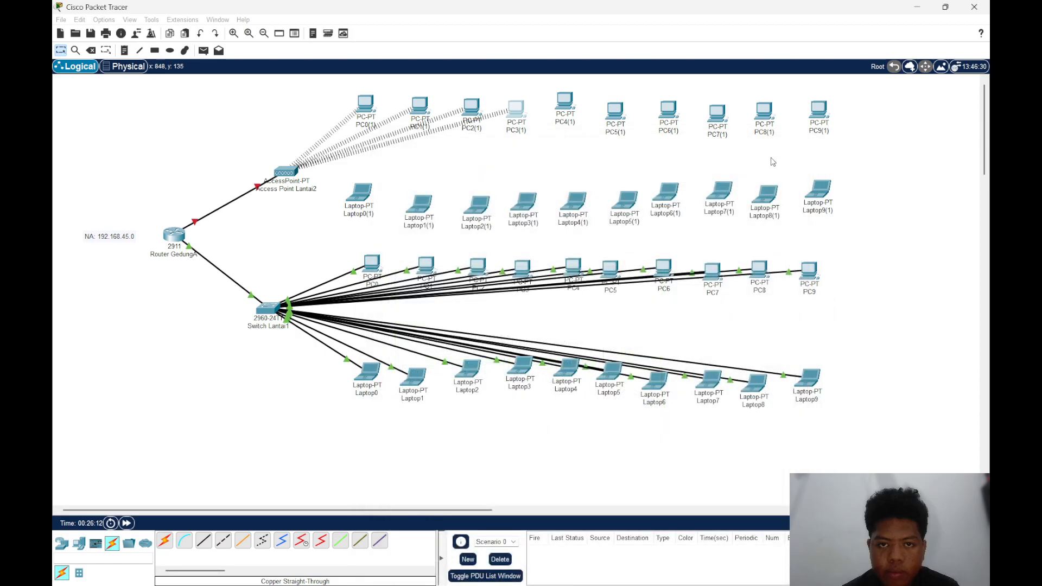
Turn PC4(1) off, replace its installed network module with the WMP300N, and turn it back on
click(574, 110)
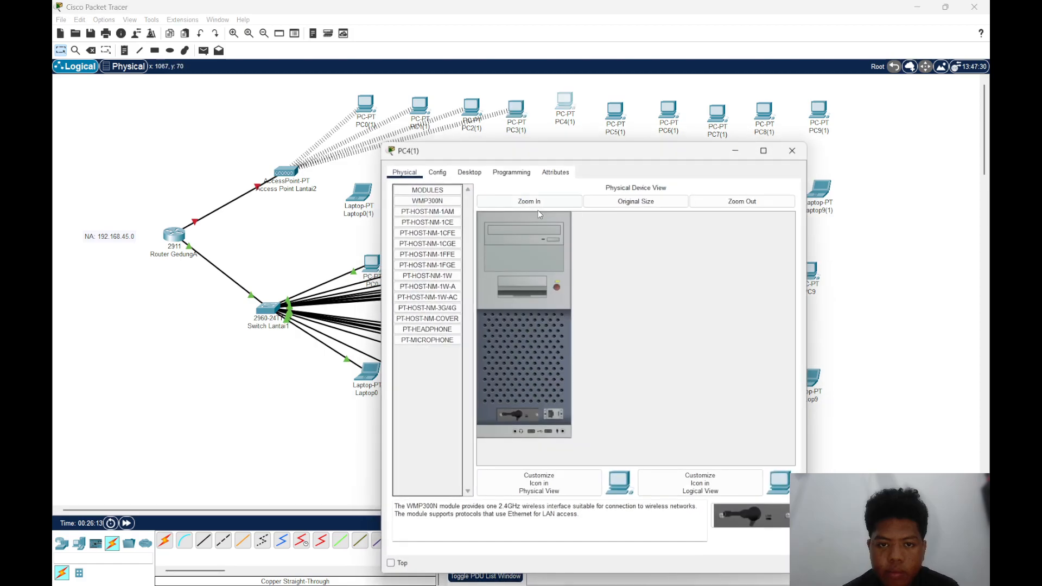
click(556, 288)
drag(522, 416, 450, 402)
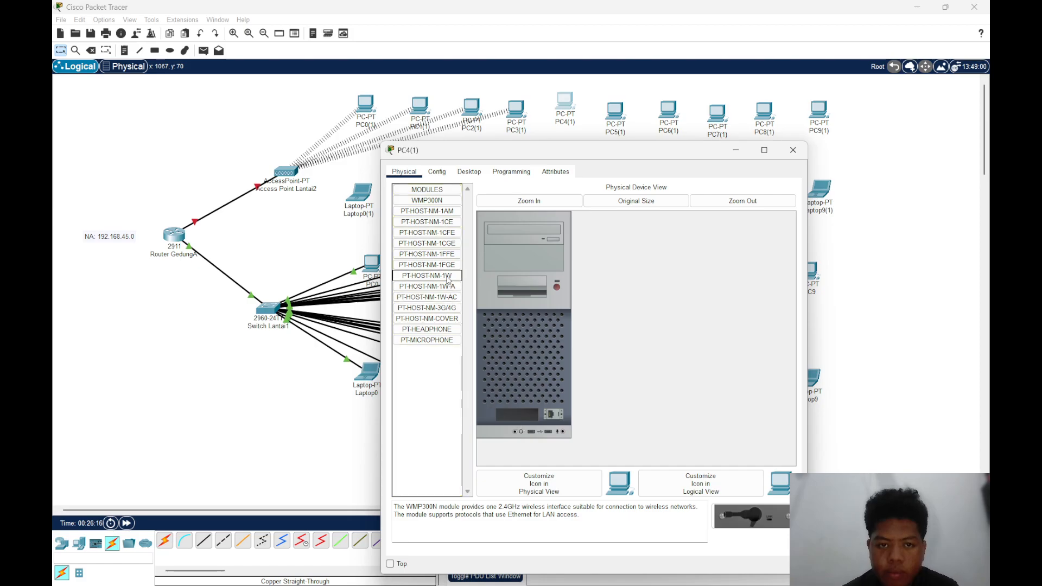
drag(427, 201, 519, 417)
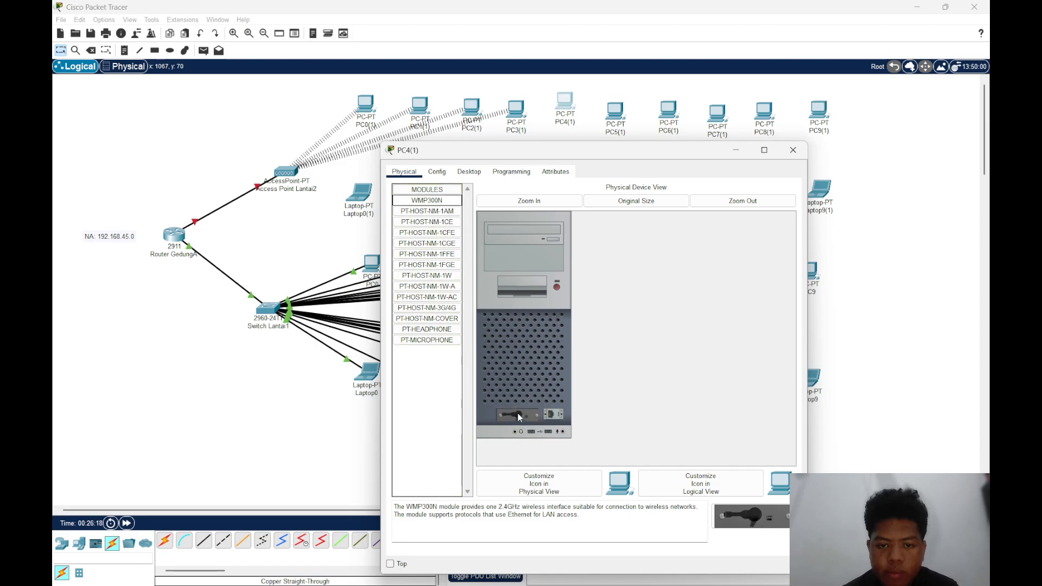
click(557, 285)
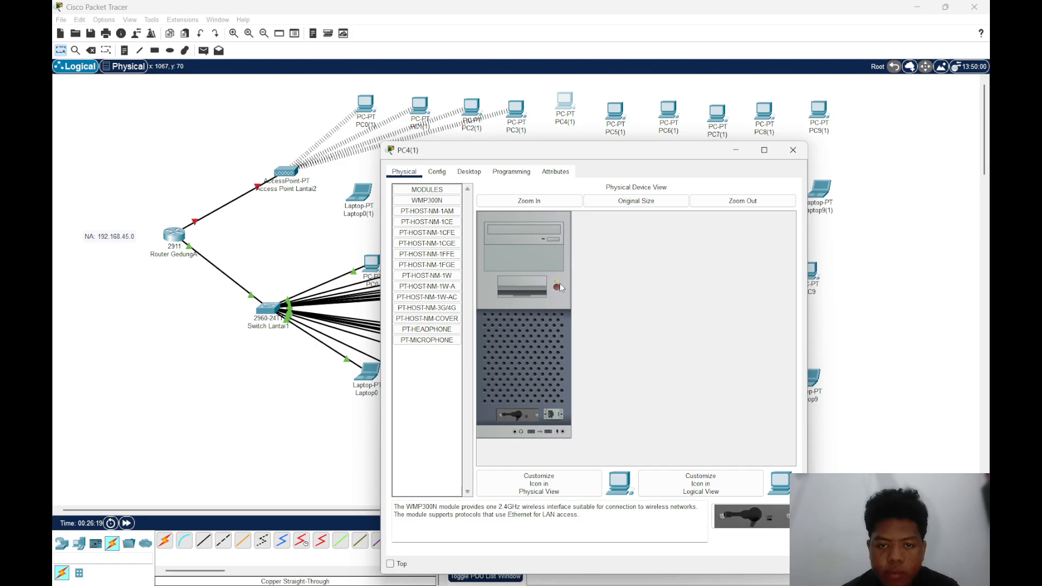
Open PC Wireless on PC4(1) and bring up the available wireless networks to connect to
click(468, 171)
click(443, 323)
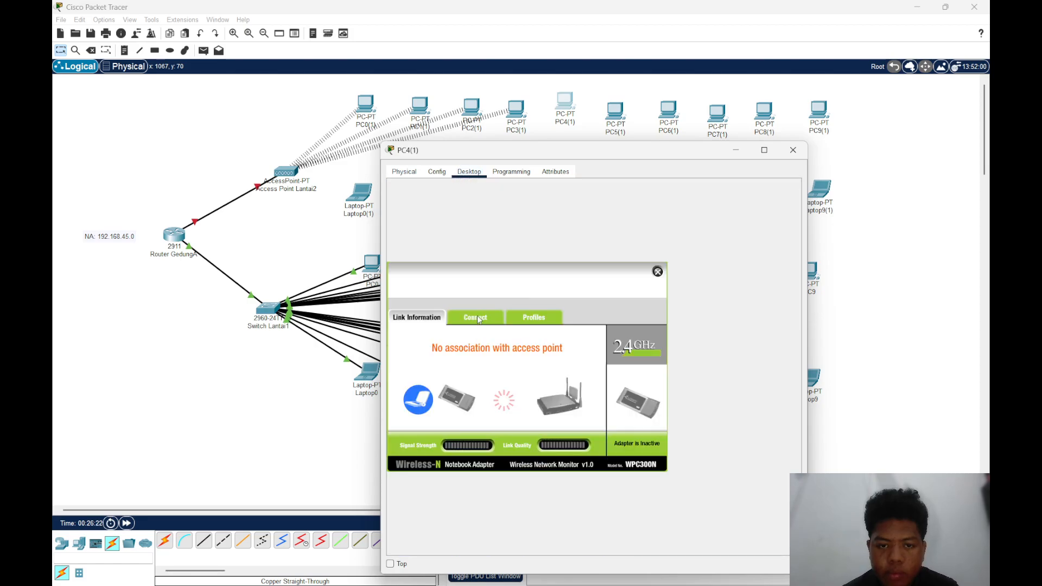
click(476, 319)
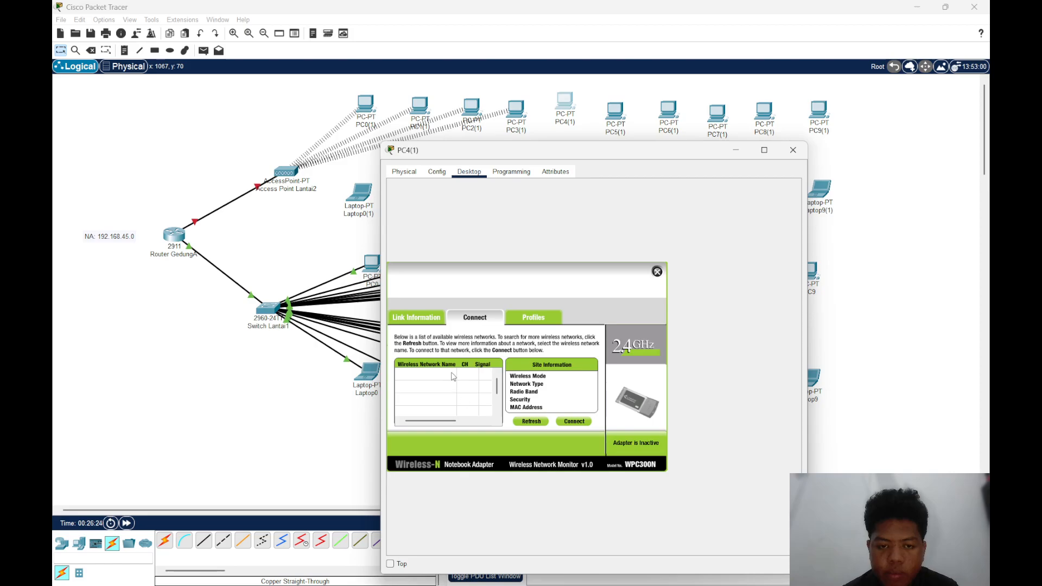
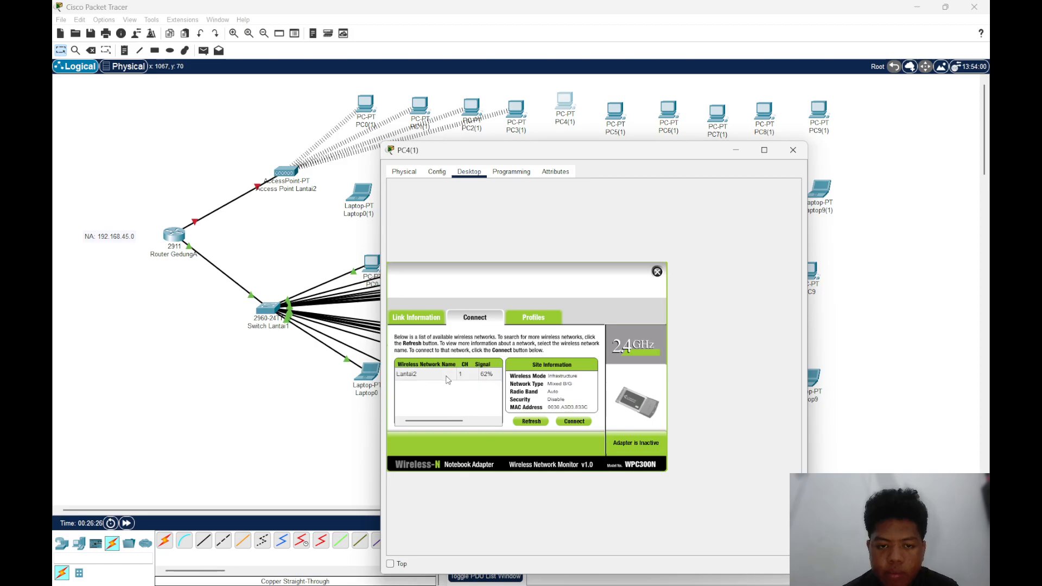
Connect PC4(1) to the Lantai2 wireless network and close its window
click(447, 377)
click(568, 422)
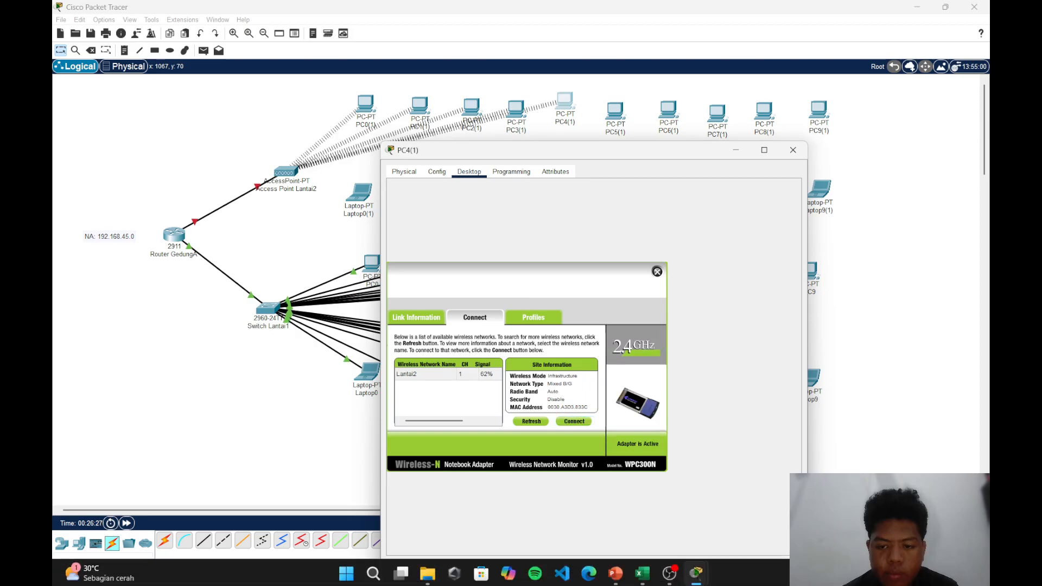
click(657, 272)
click(793, 150)
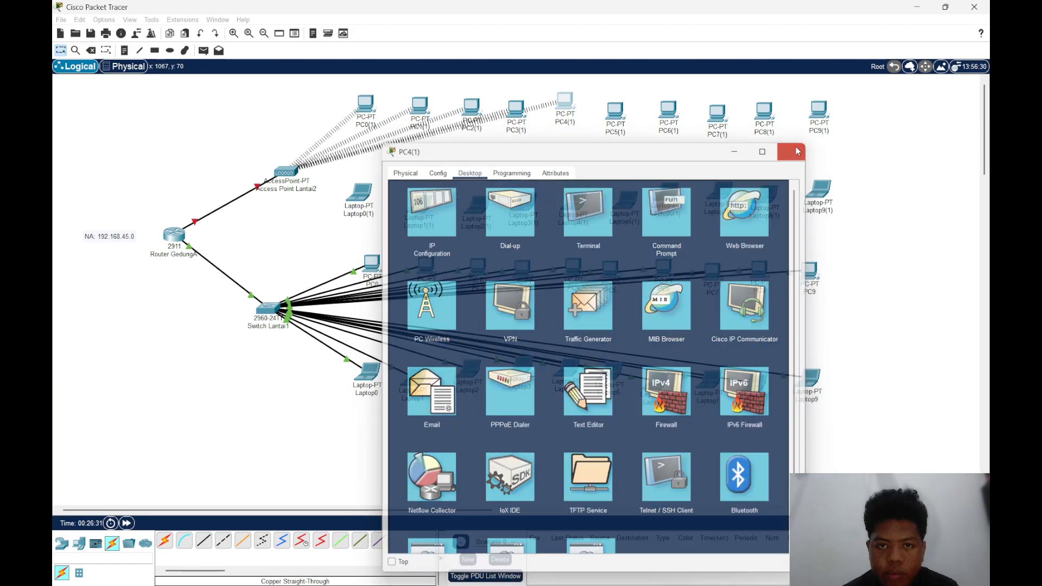
Turn PC5(1) off, replace its installed network module with the WMP300N, and turn it back on
click(618, 113)
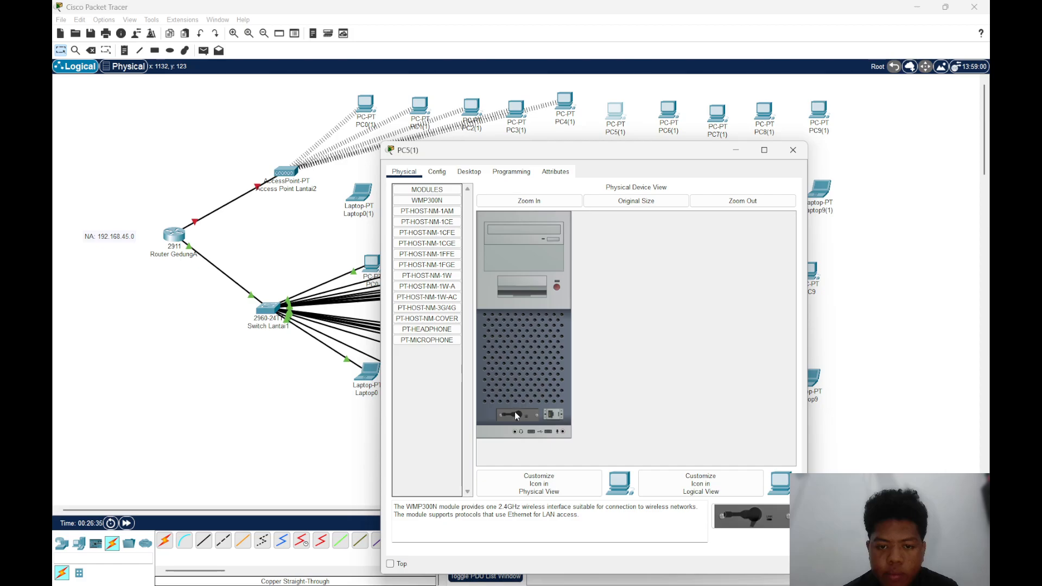
drag(515, 412, 440, 301)
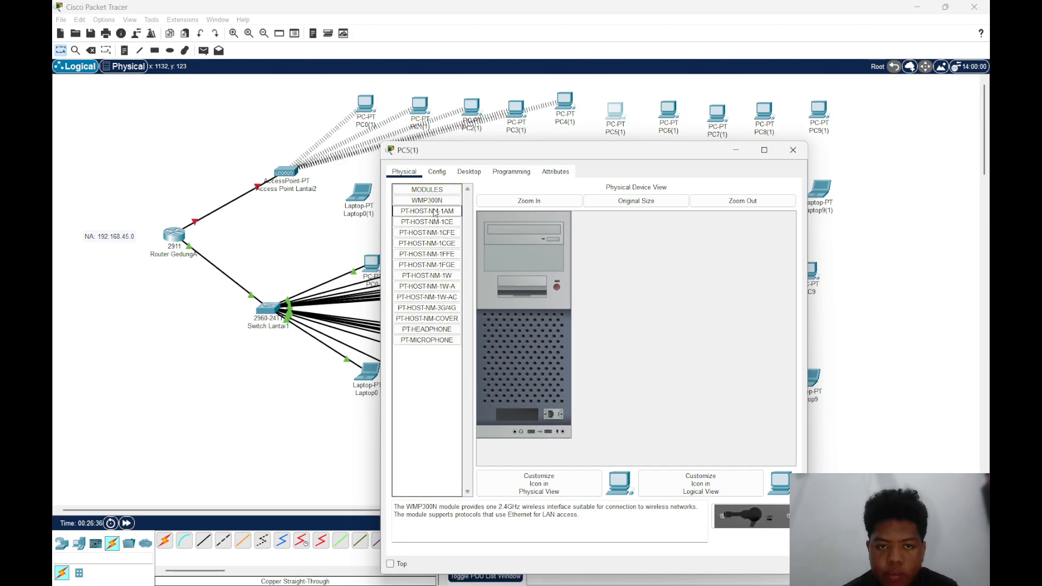
drag(436, 200, 522, 411)
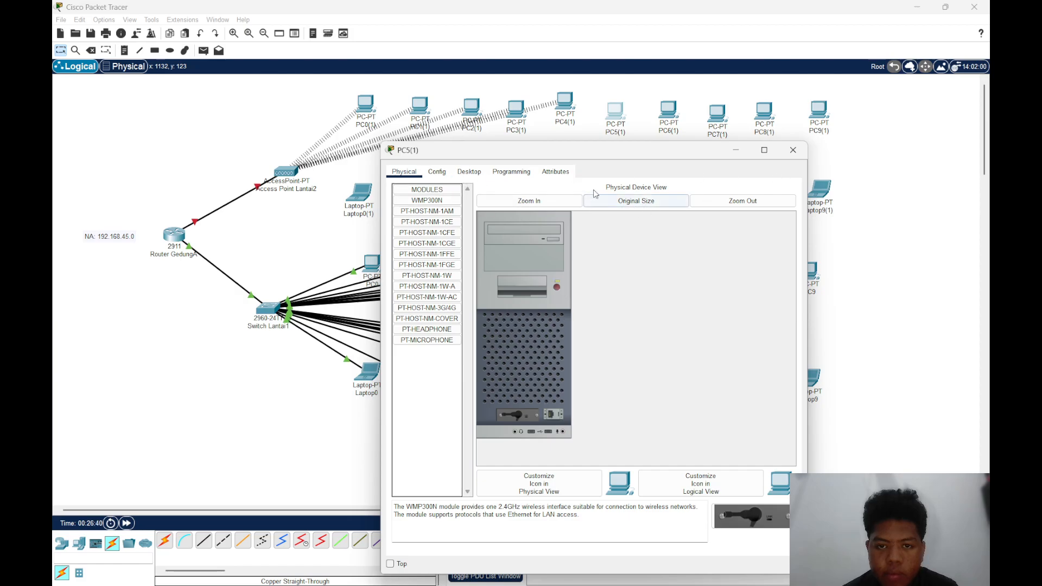
Connect PC5(1) to the Lantai2 wireless network with PC Wireless and close its window
click(472, 172)
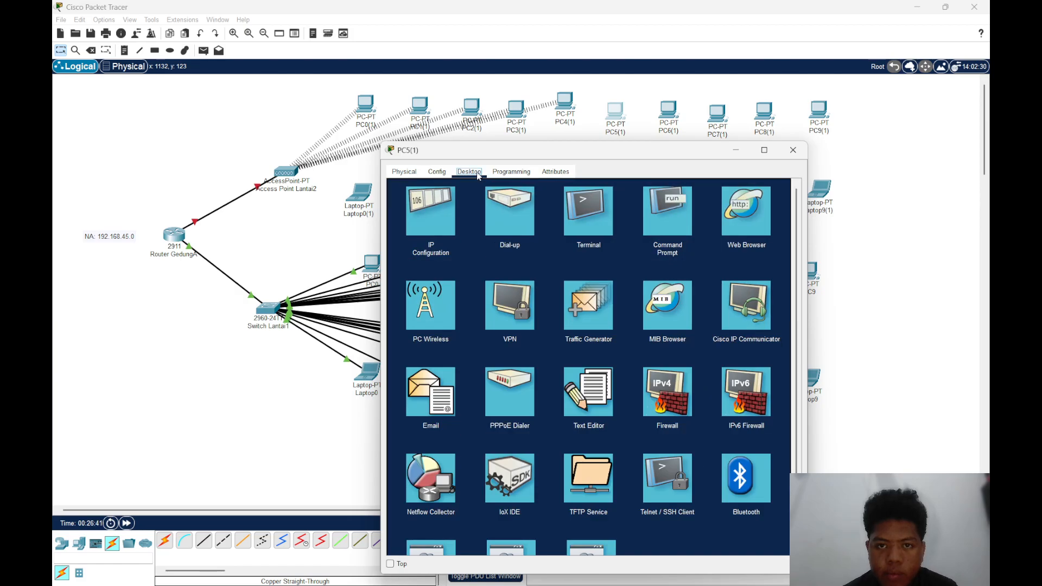
click(443, 312)
click(470, 320)
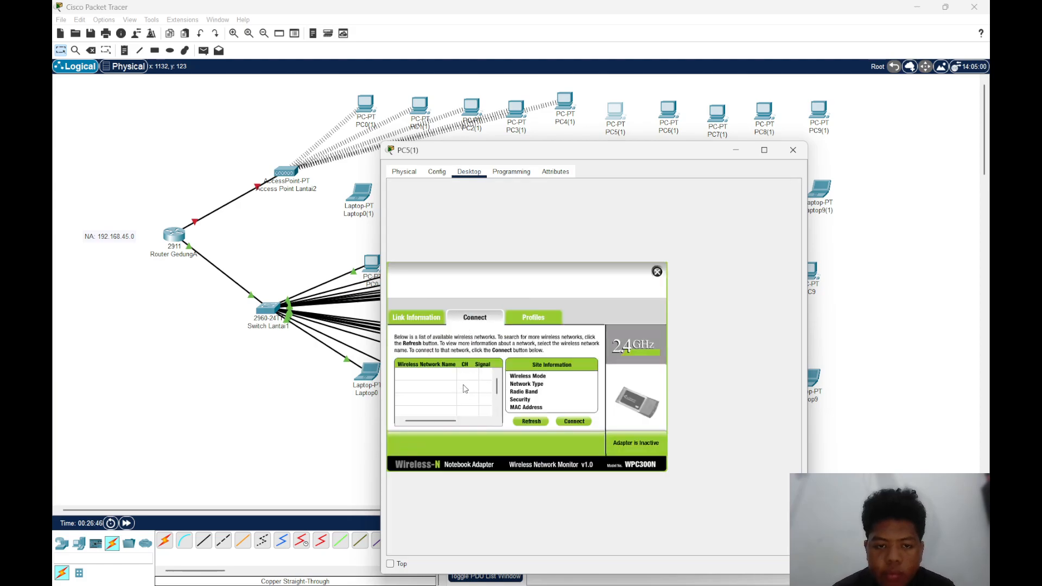
click(571, 423)
click(793, 150)
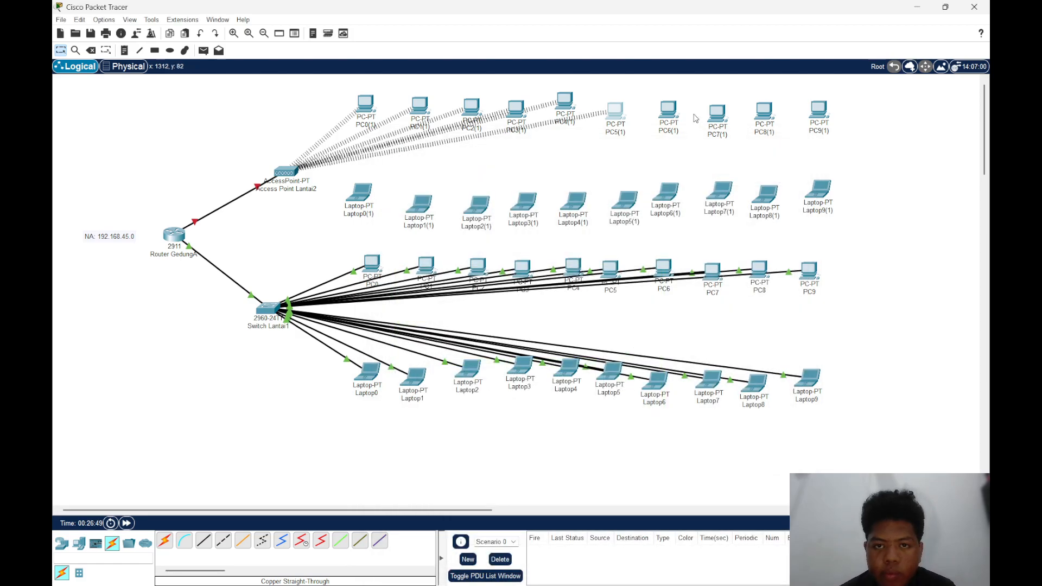
Turn PC6(1) off, replace its installed network module with the WMP300N, and turn it back on
click(666, 107)
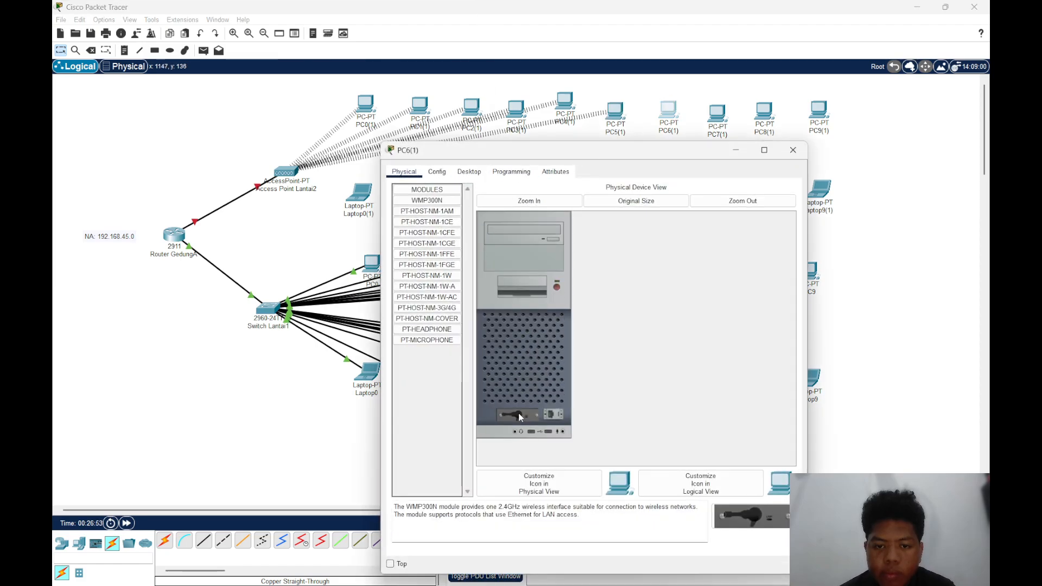
drag(519, 412, 429, 375)
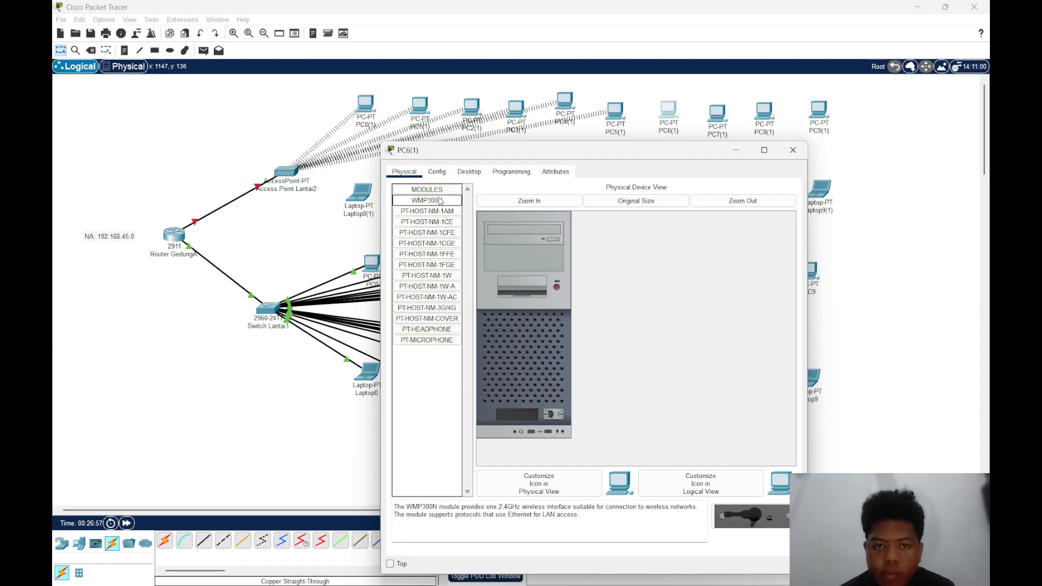
drag(440, 200, 519, 412)
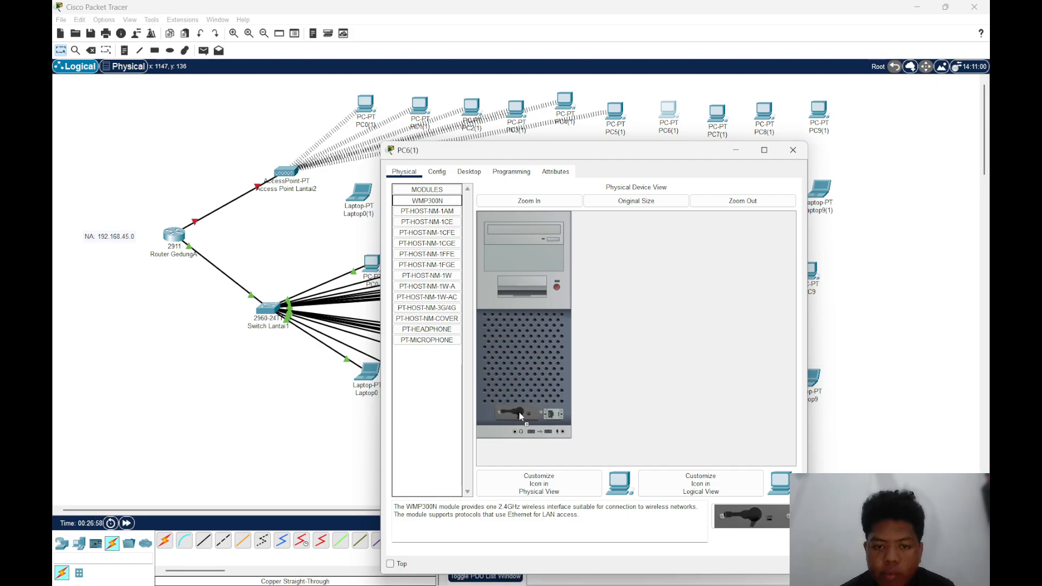
click(556, 286)
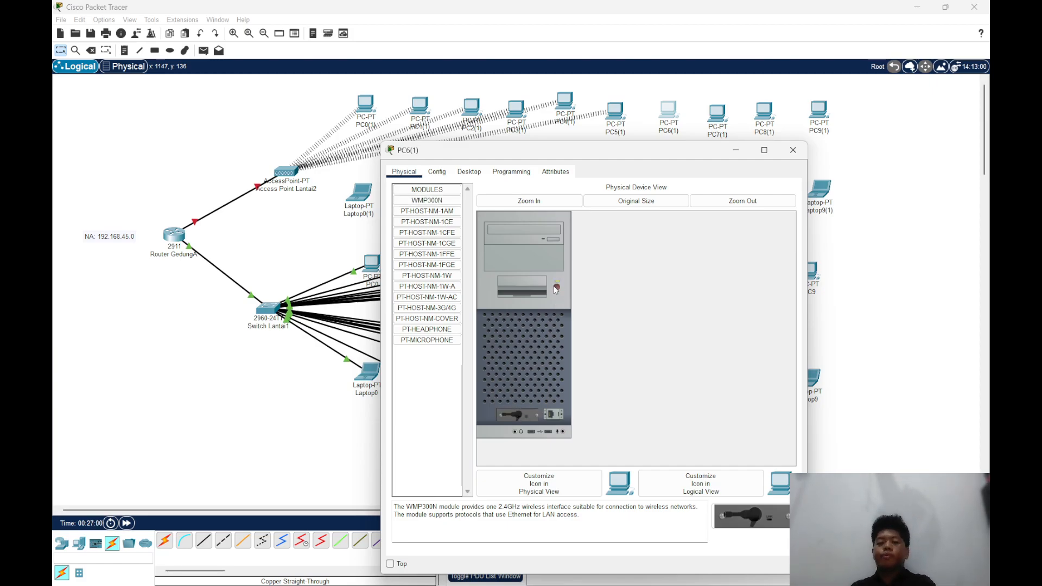
Connect PC6(1) to the Lantai2 wireless network with PC Wireless and close its window
click(468, 172)
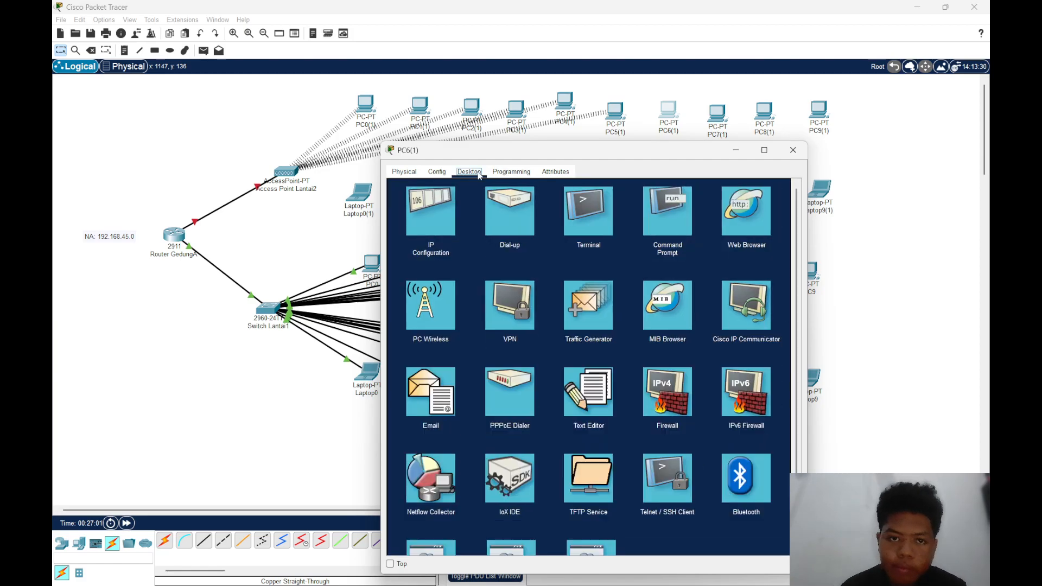
click(426, 327)
click(477, 318)
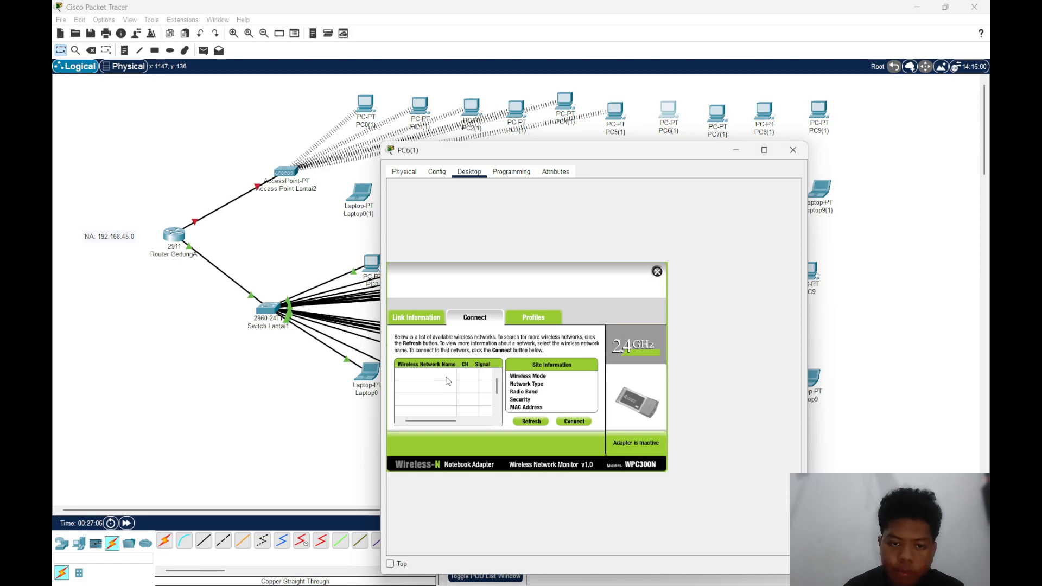
click(466, 375)
click(574, 421)
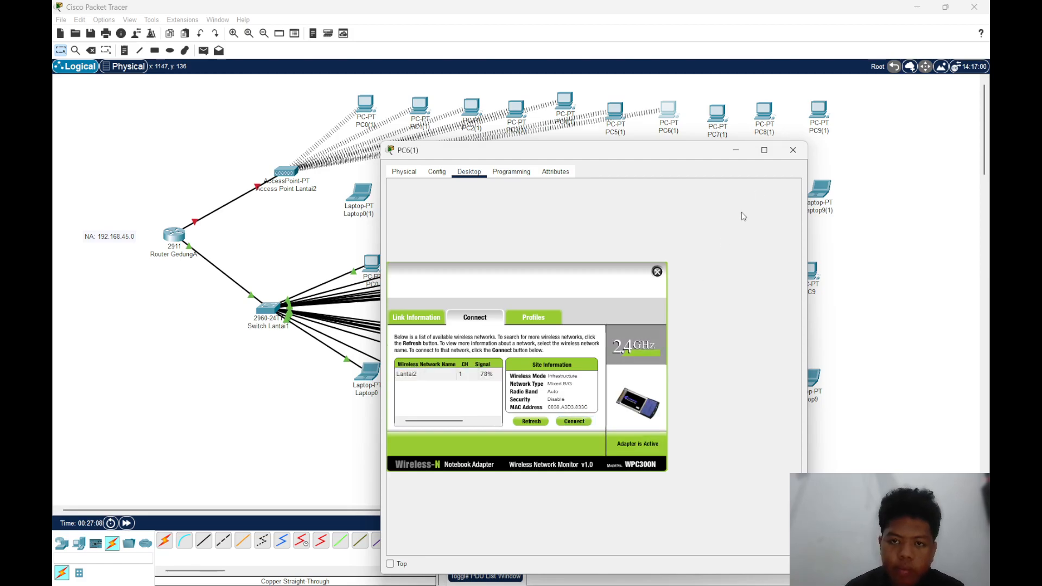
click(793, 150)
With PC7(1) powered off, replace its installed network module with the WMP300N, turn it back on, and close its window
click(716, 113)
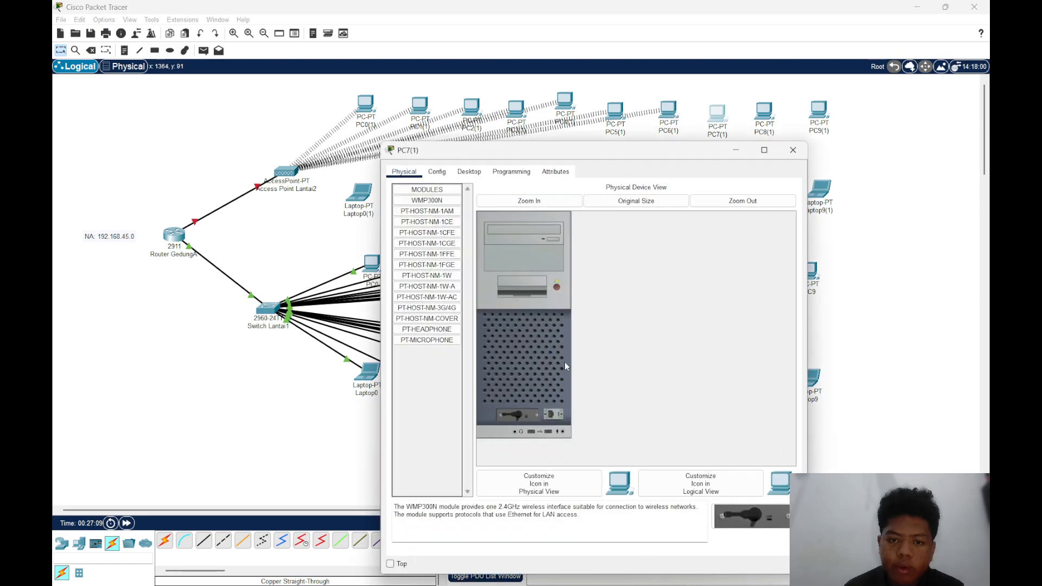
click(558, 287)
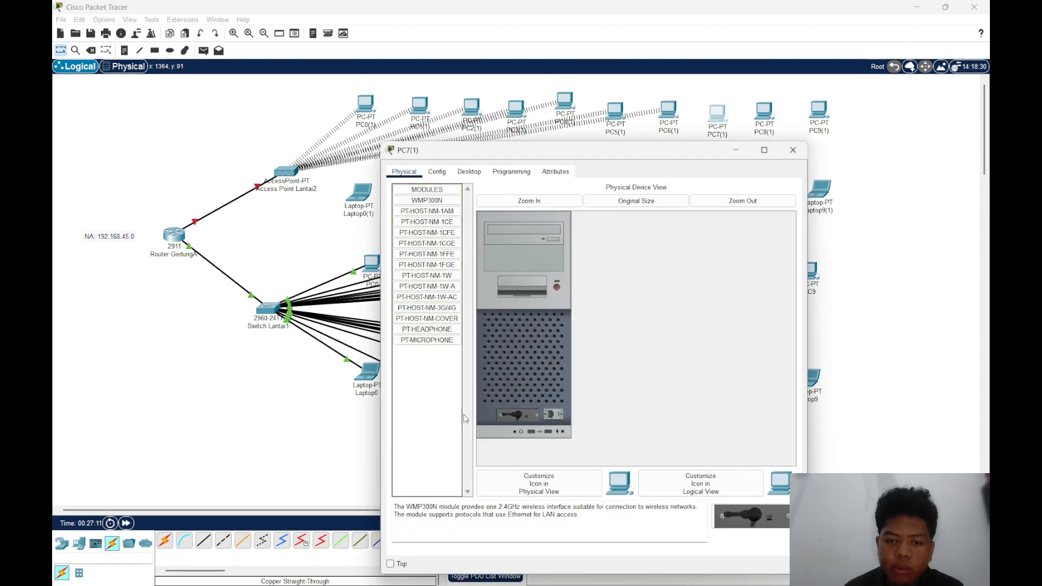
click(427, 201)
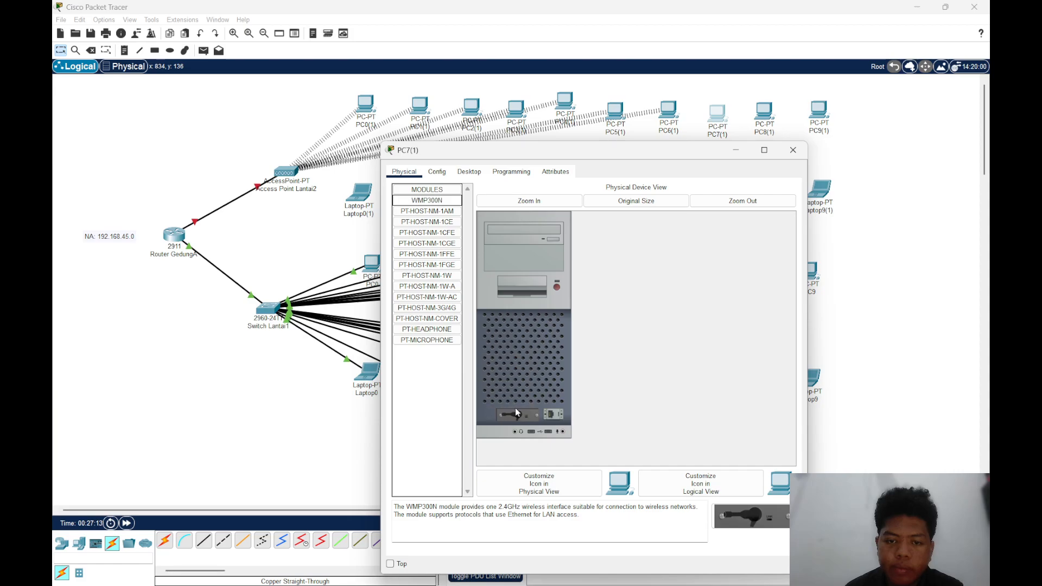
drag(515, 413, 424, 416)
drag(429, 201, 515, 401)
click(793, 150)
With PC8(1) powered off, replace its installed network module with the WMP300N, turn it back on, and close its window
click(764, 113)
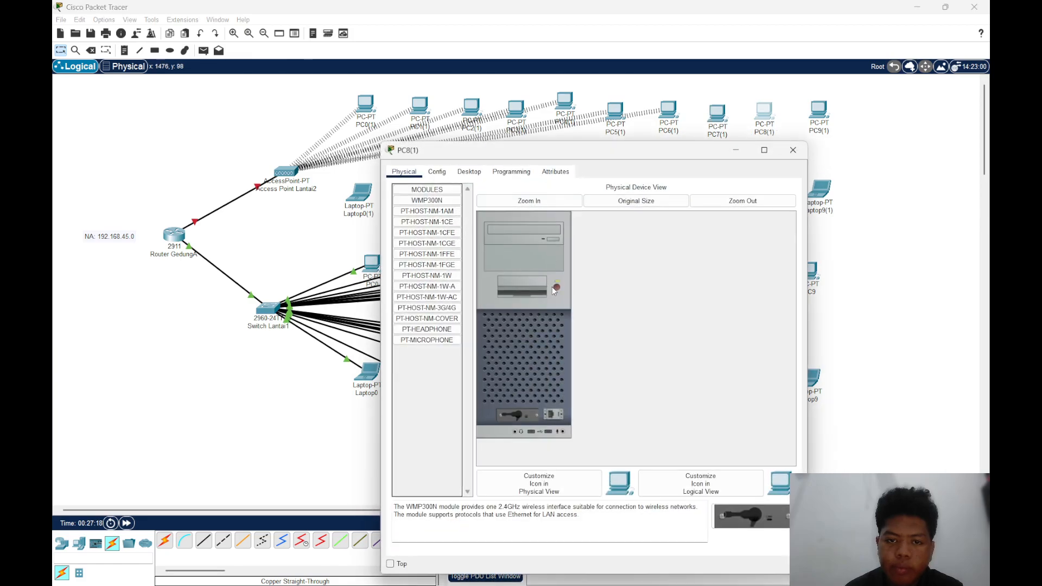
drag(515, 418, 446, 403)
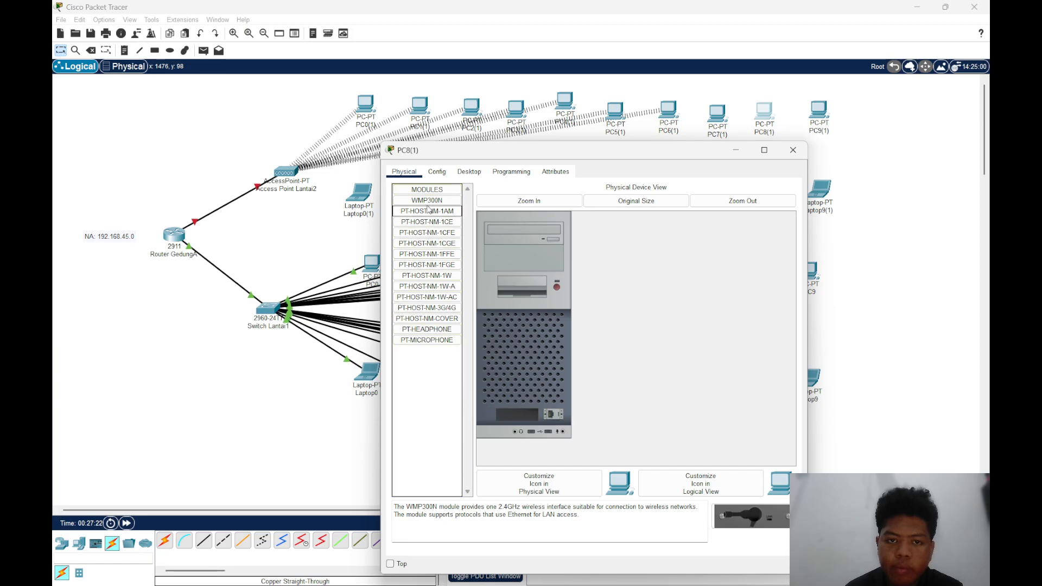
drag(429, 202, 515, 419)
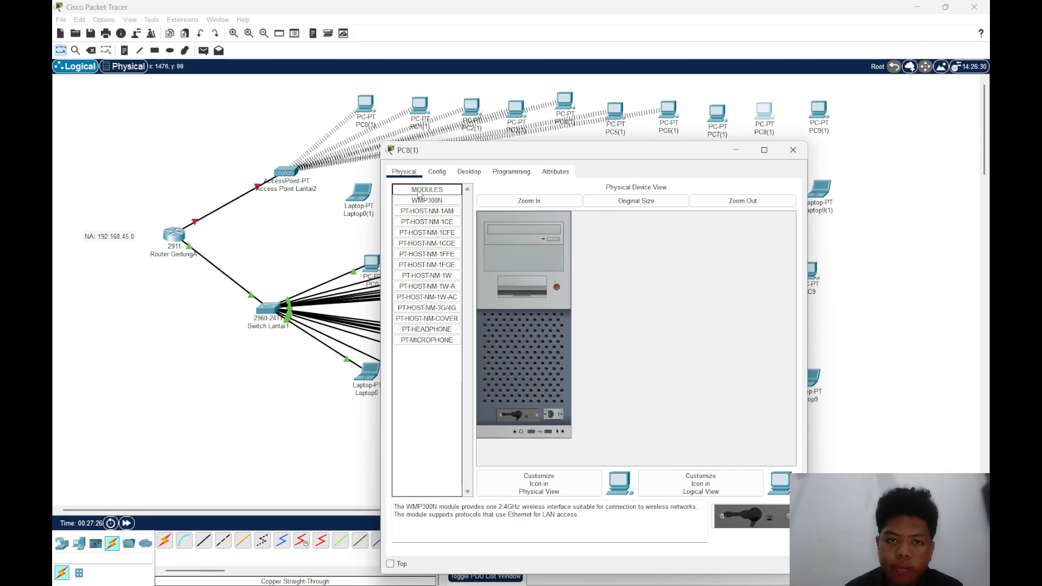
click(456, 172)
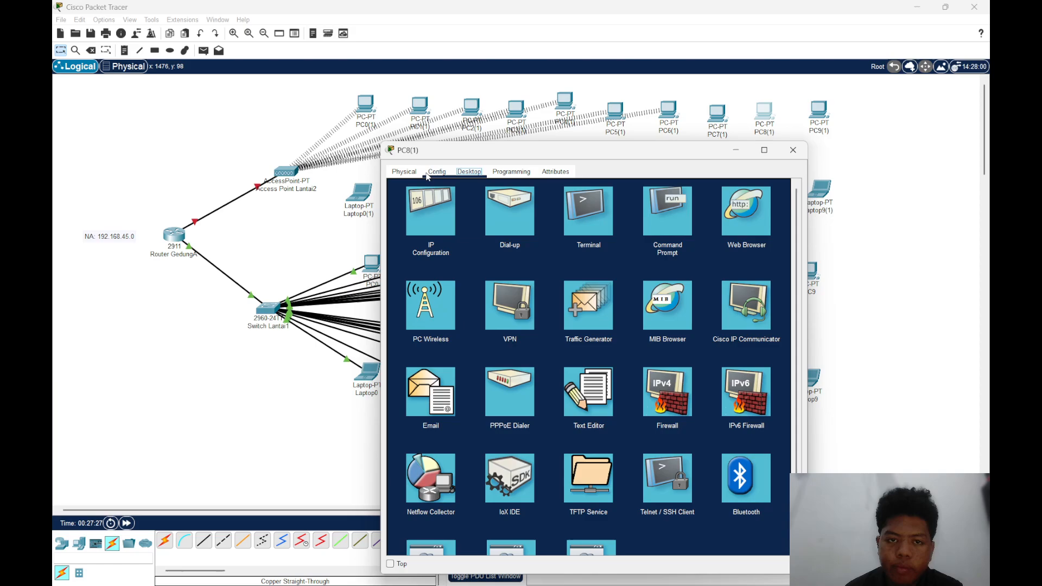
click(403, 172)
click(793, 150)
With PC9(1) powered off, replace its installed network module with the WMP300N, turn it back on, and close its window
click(818, 109)
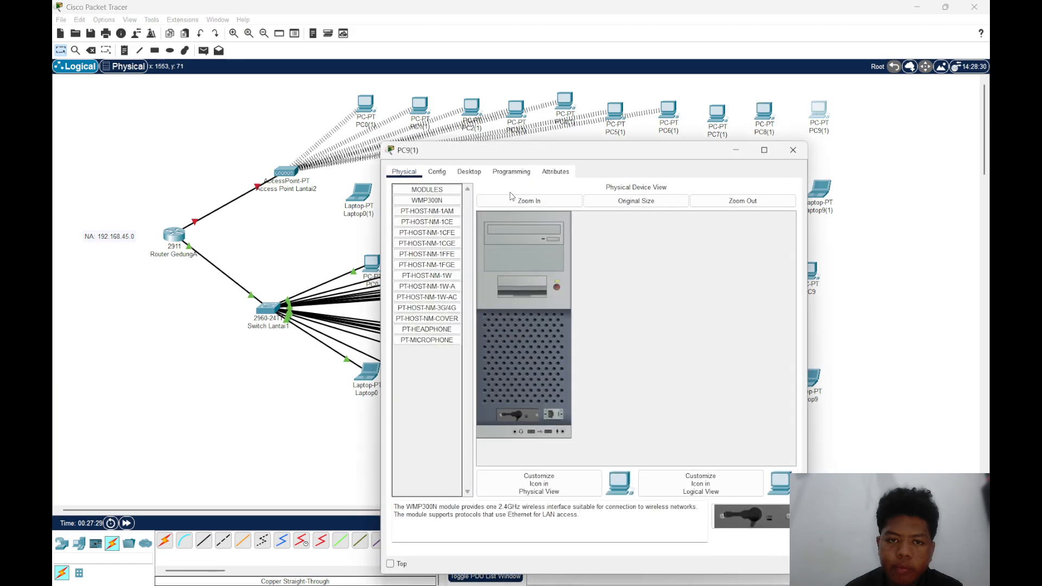
click(453, 176)
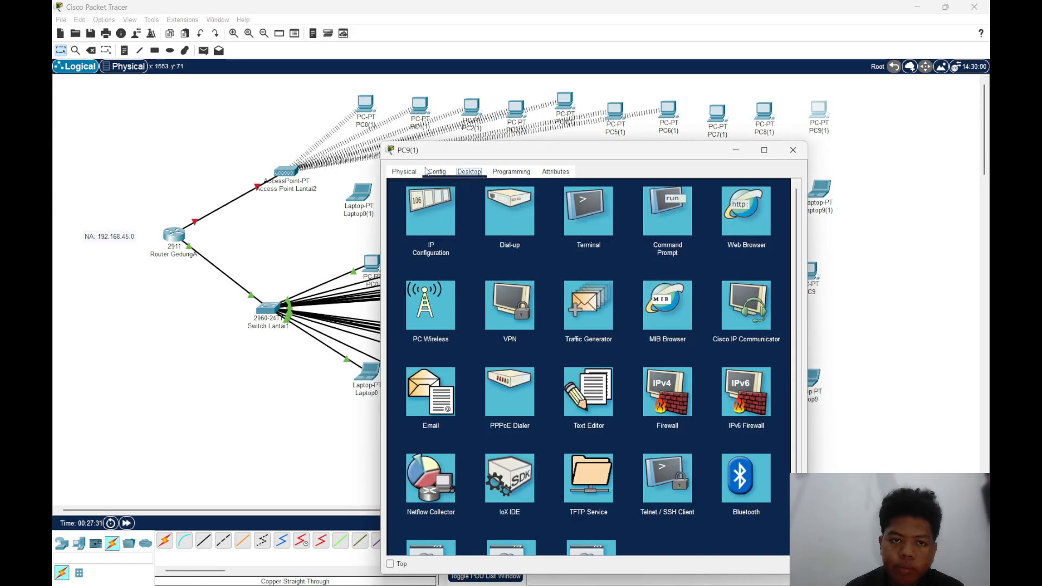
click(405, 172)
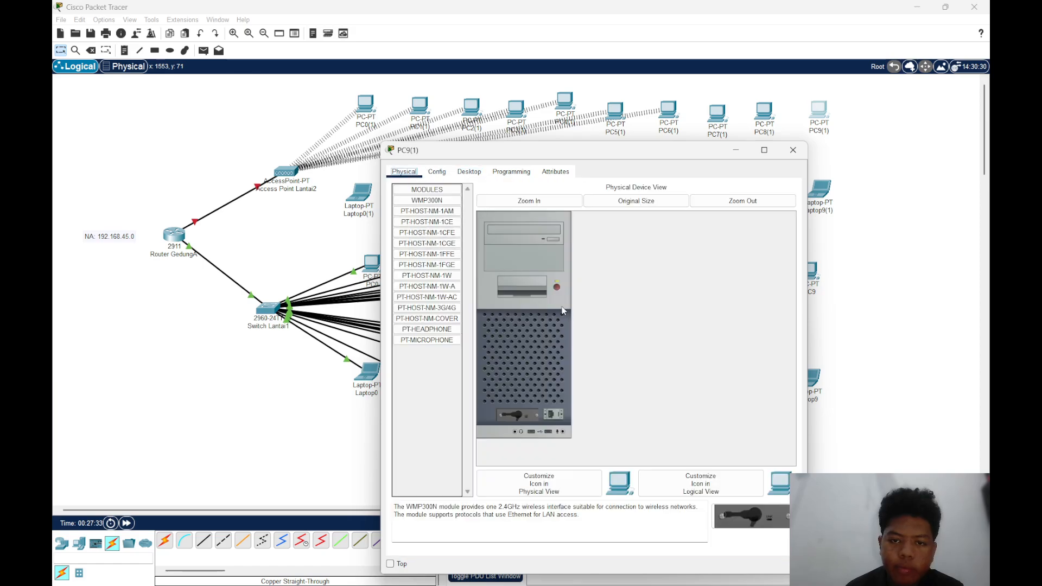
mouse_move(522, 412)
mouse_down()
mouse_move(445, 417)
mouse_move(439, 174)
mouse_move(437, 206)
mouse_move(518, 414)
mouse_up()
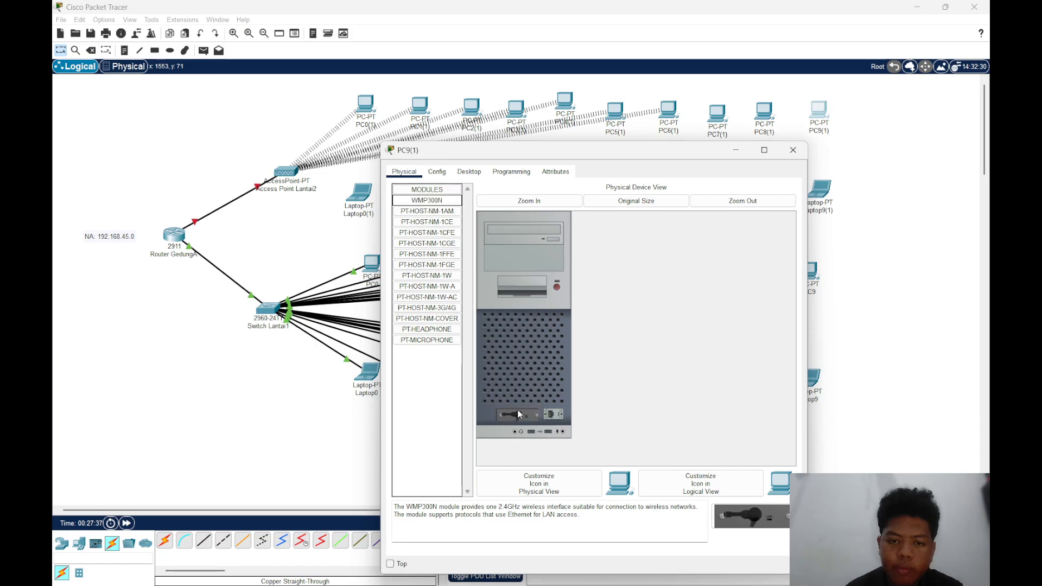
click(557, 287)
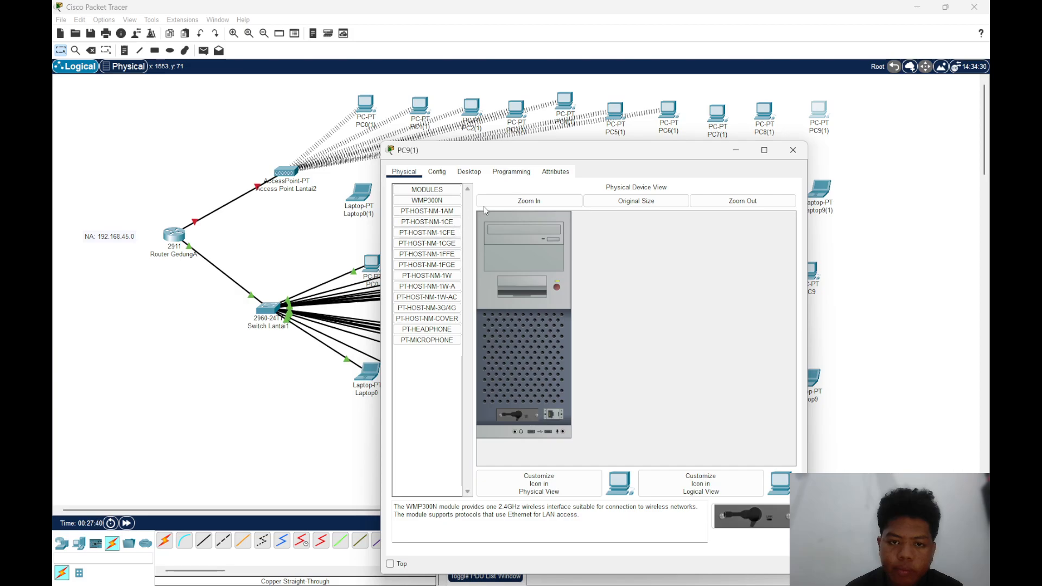
click(793, 150)
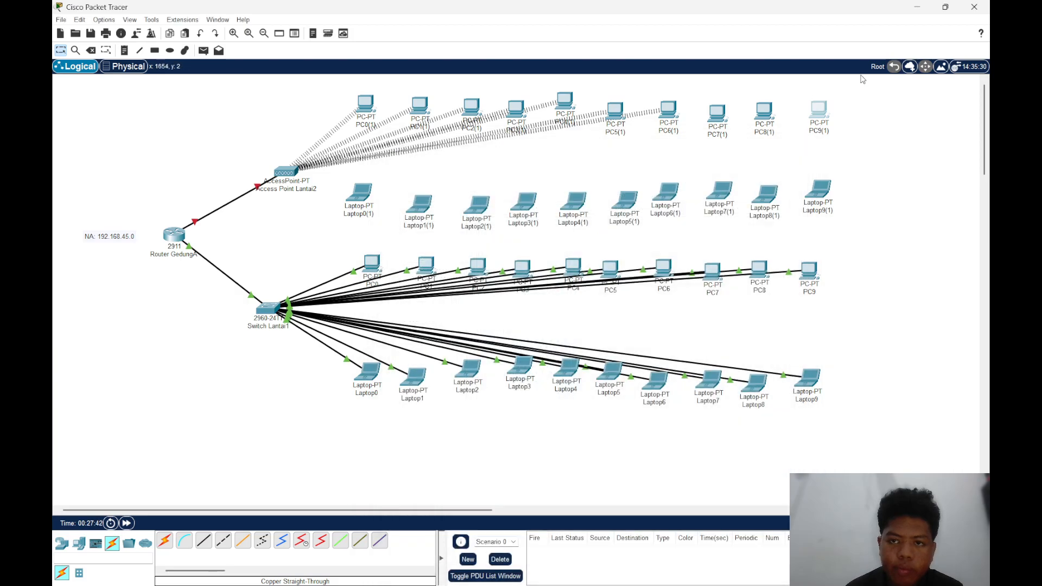
Connect PC7(1) to the Lantai2 wireless network with PC Wireless and close its window
click(715, 114)
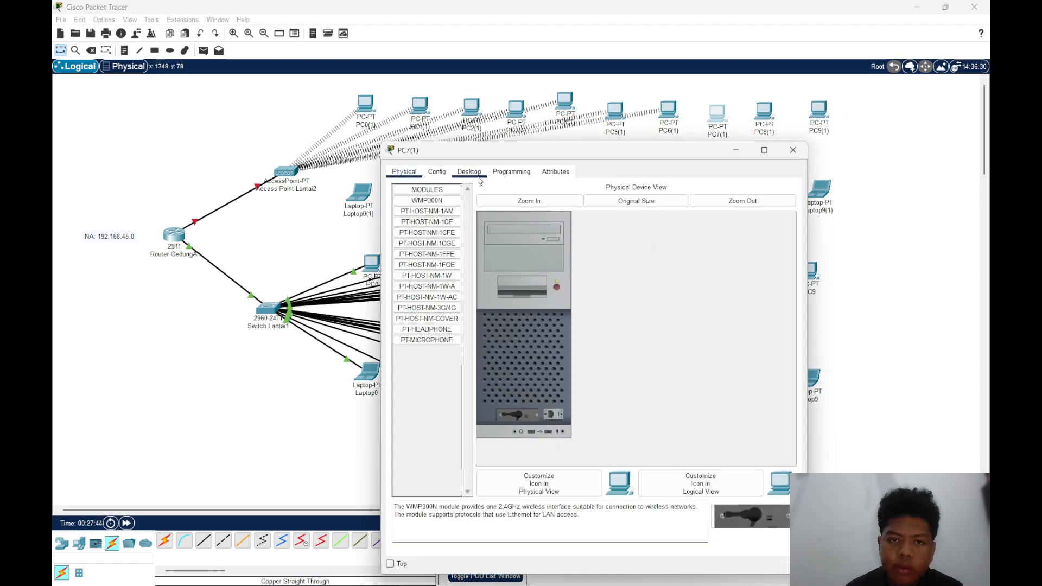
click(479, 175)
click(426, 301)
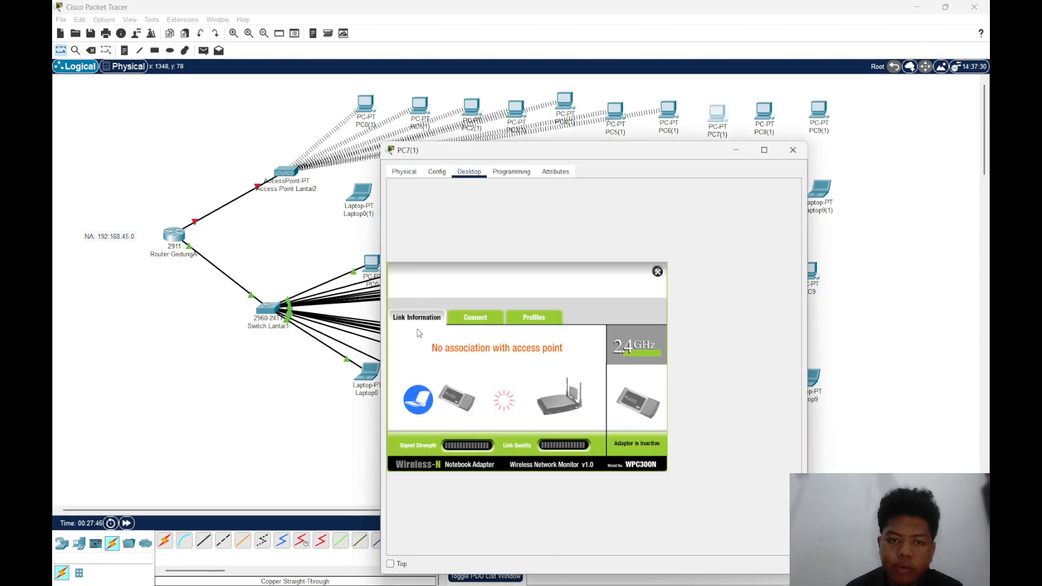
click(473, 321)
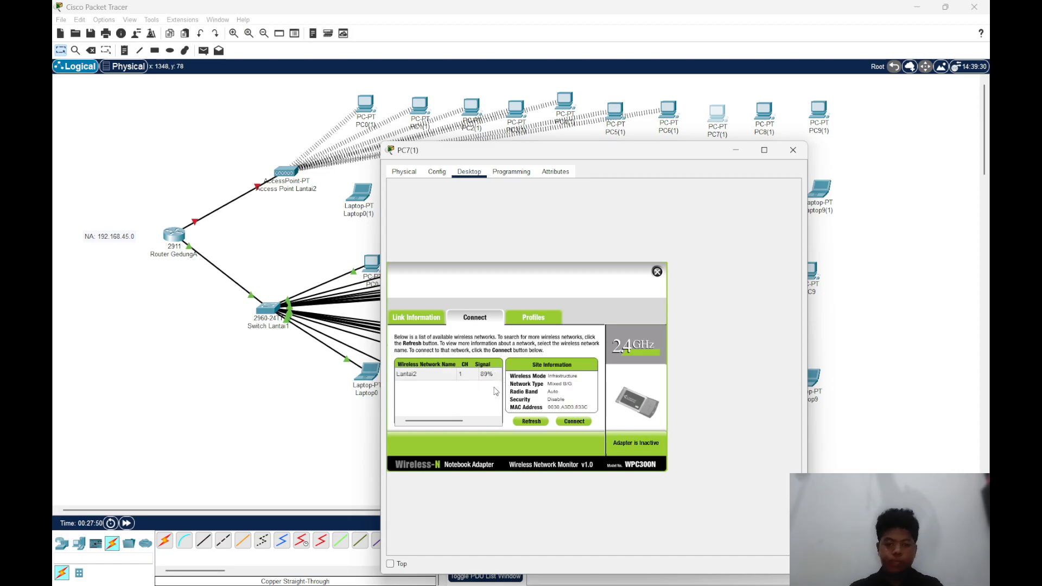
double_click(467, 374)
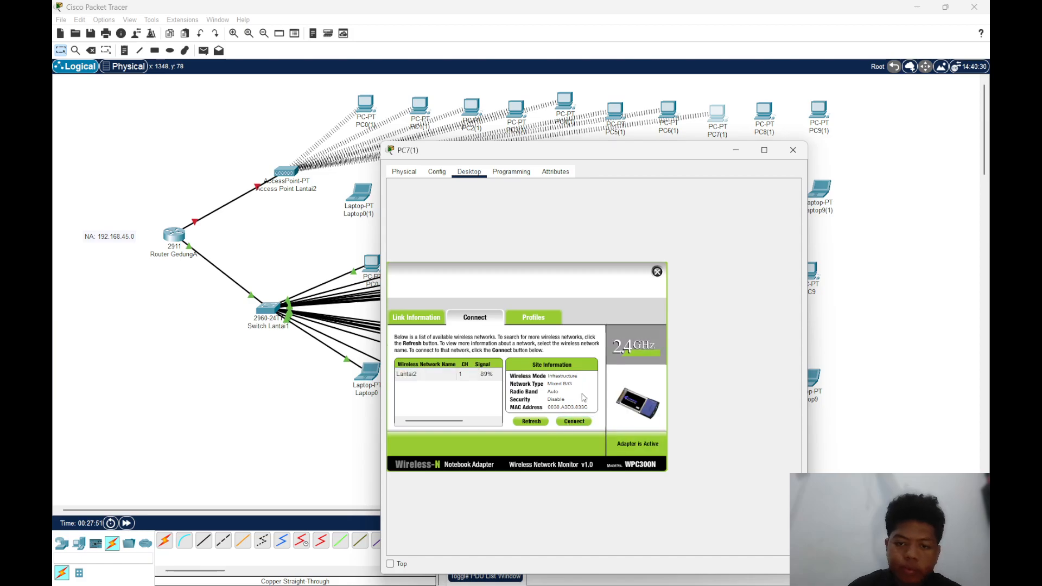
click(793, 150)
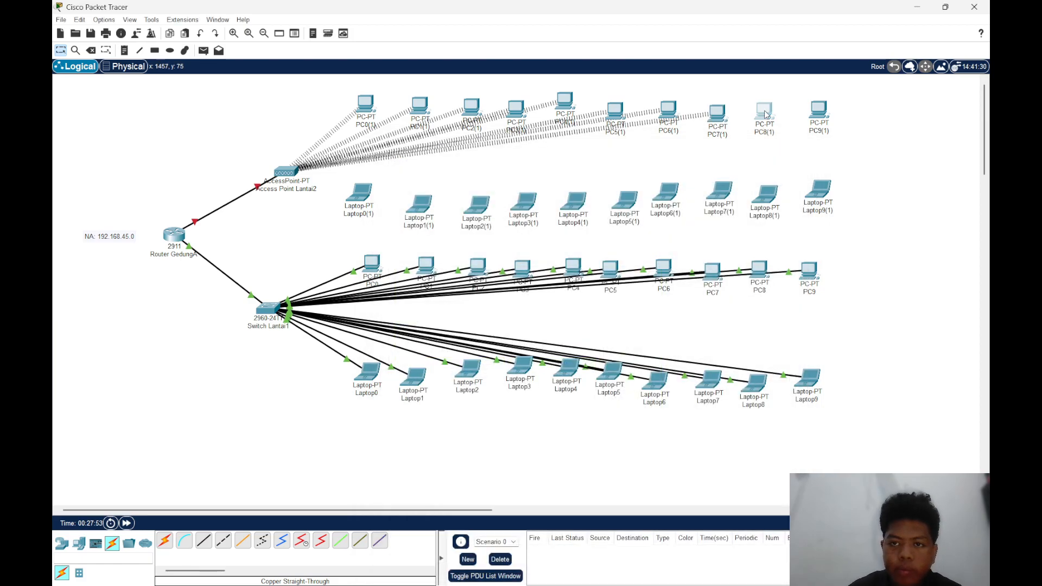
Connect PC8(1) to the Lantai2 wireless network with PC Wireless
click(761, 112)
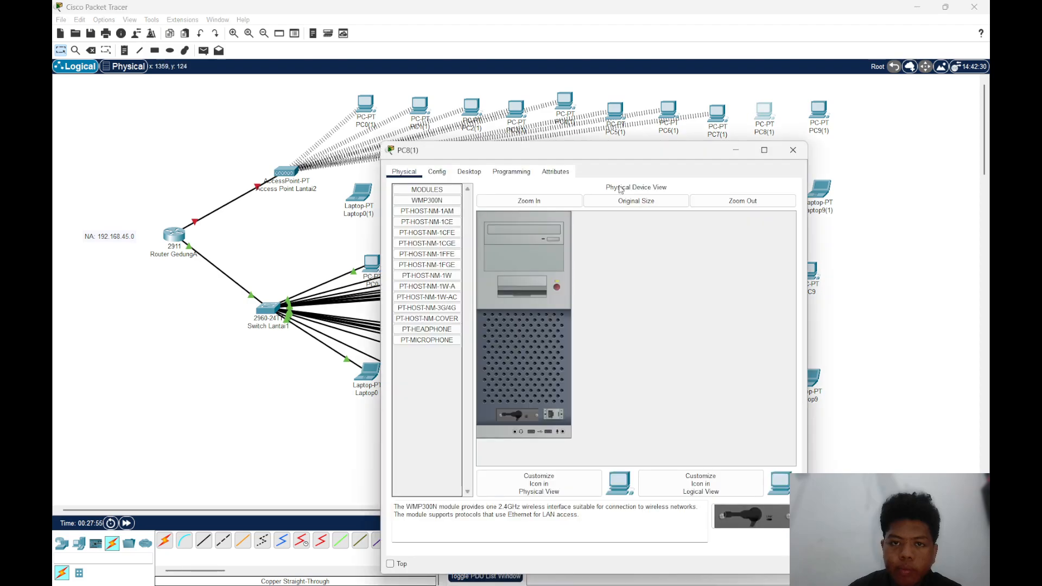
click(469, 172)
click(454, 314)
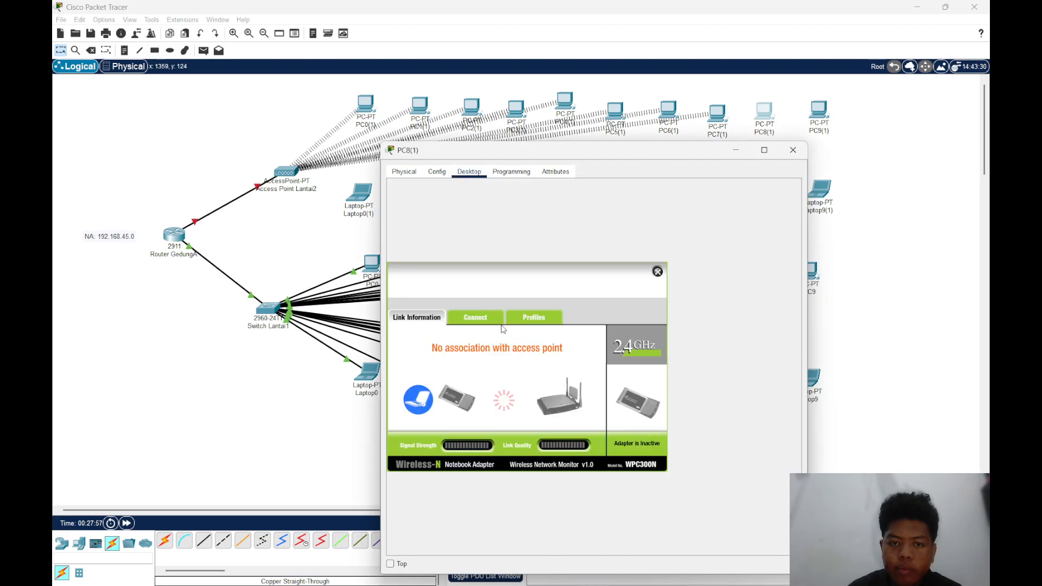
click(481, 319)
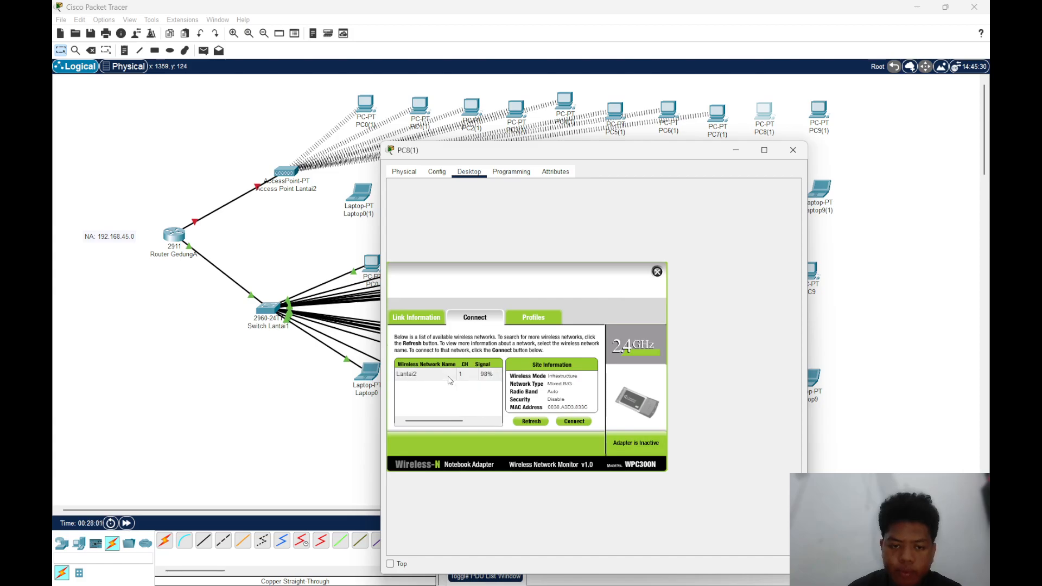
click(574, 422)
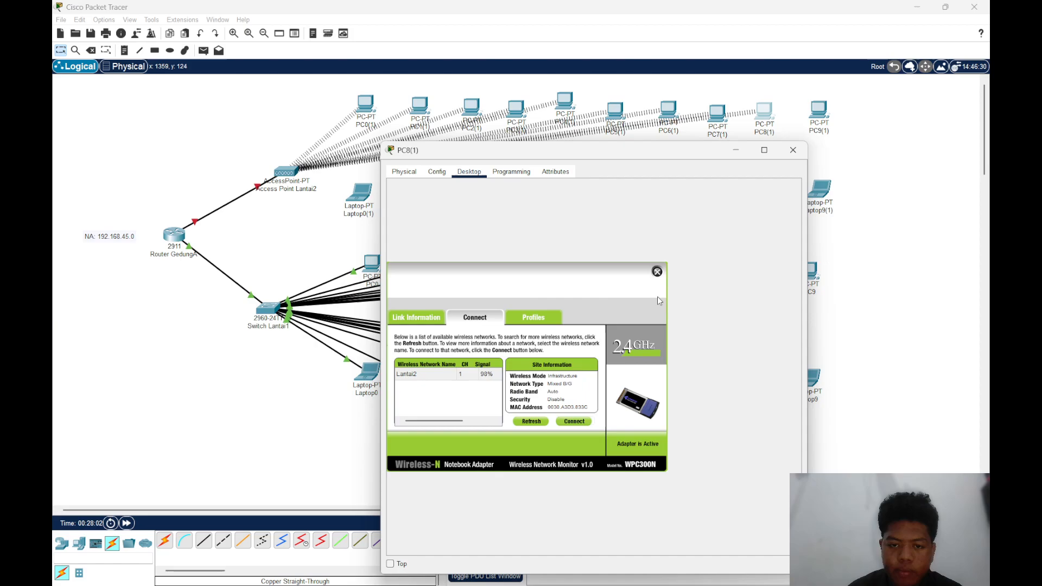
click(764, 149)
click(946, 5)
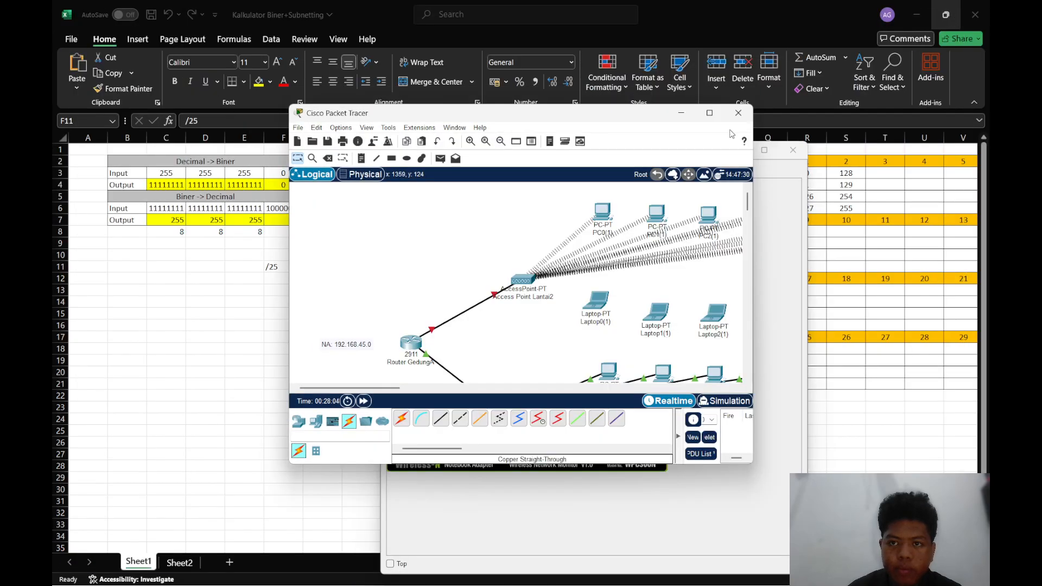
click(738, 113)
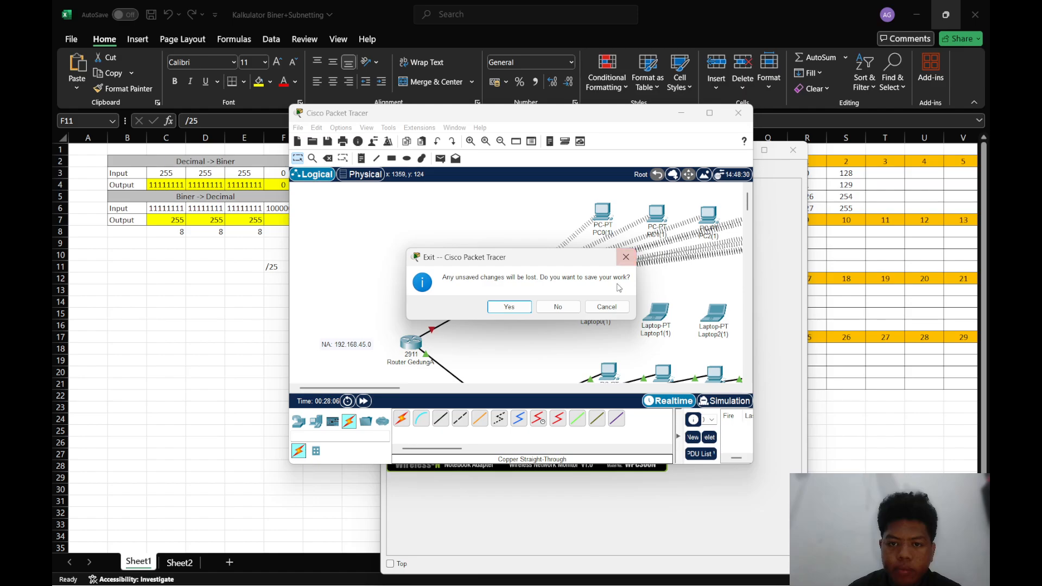
click(617, 305)
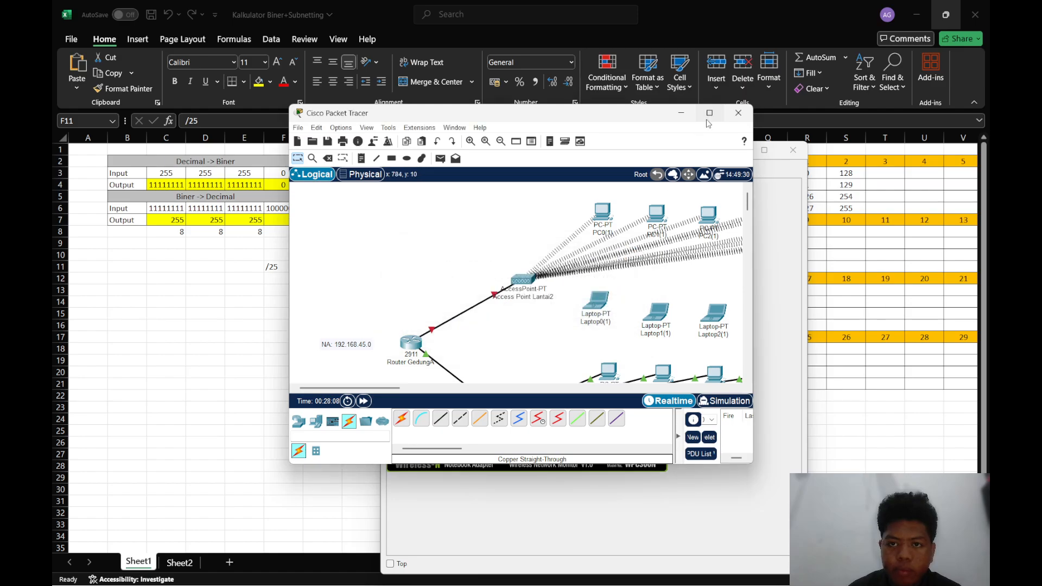
click(709, 113)
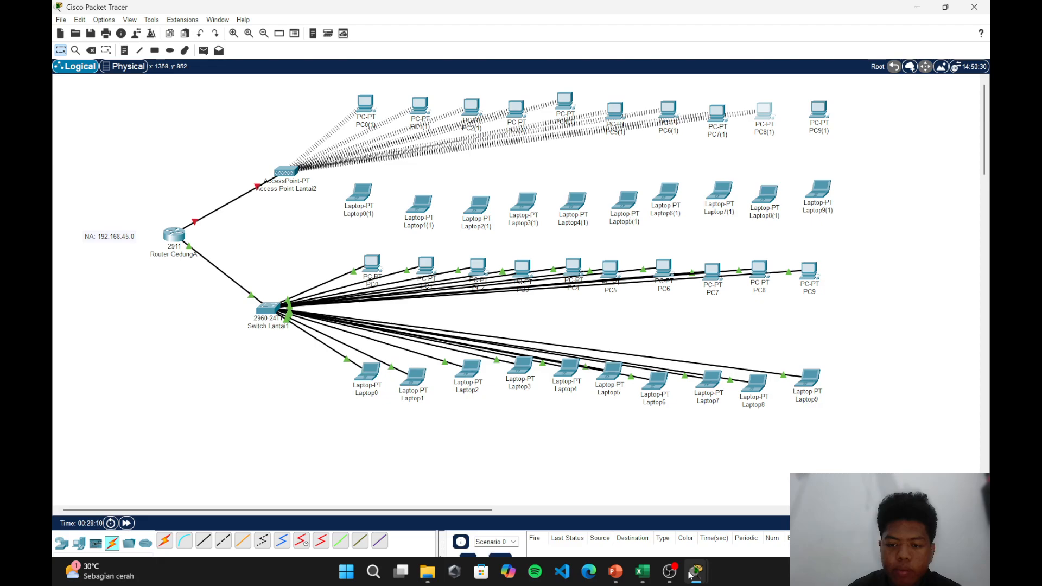
Bring PC8(1)'s device window back to the front and close it
mouse_move(690, 574)
click(738, 491)
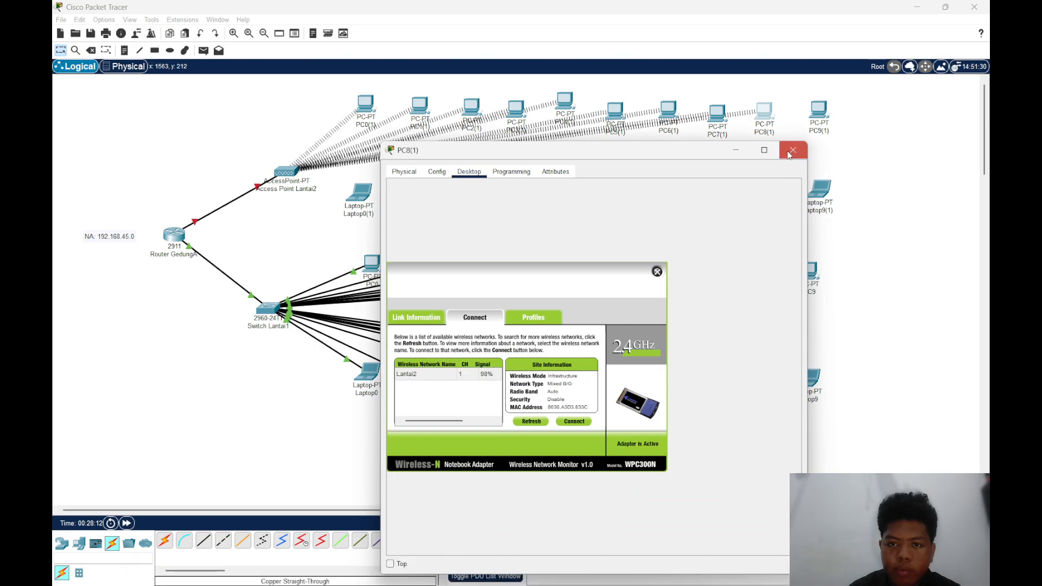
click(791, 152)
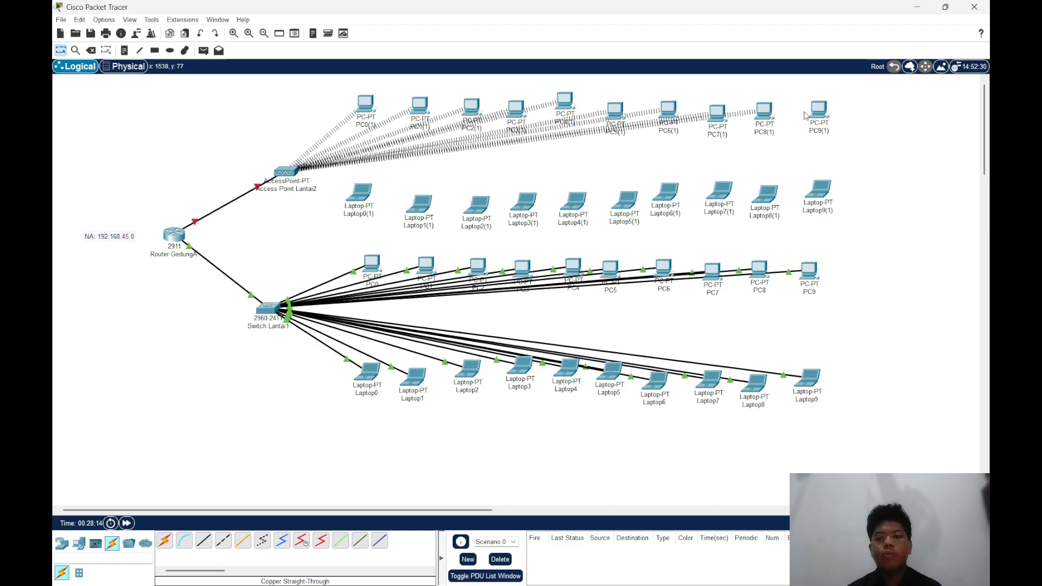
Connect PC9(1) to the Lantai2 wireless network with PC Wireless and close its window
click(815, 111)
click(479, 172)
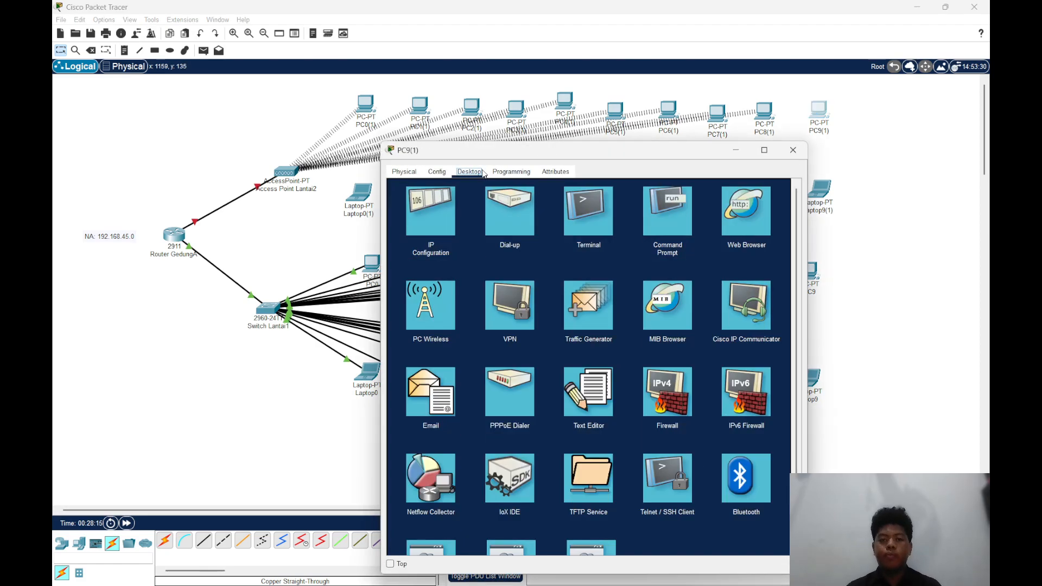
click(434, 303)
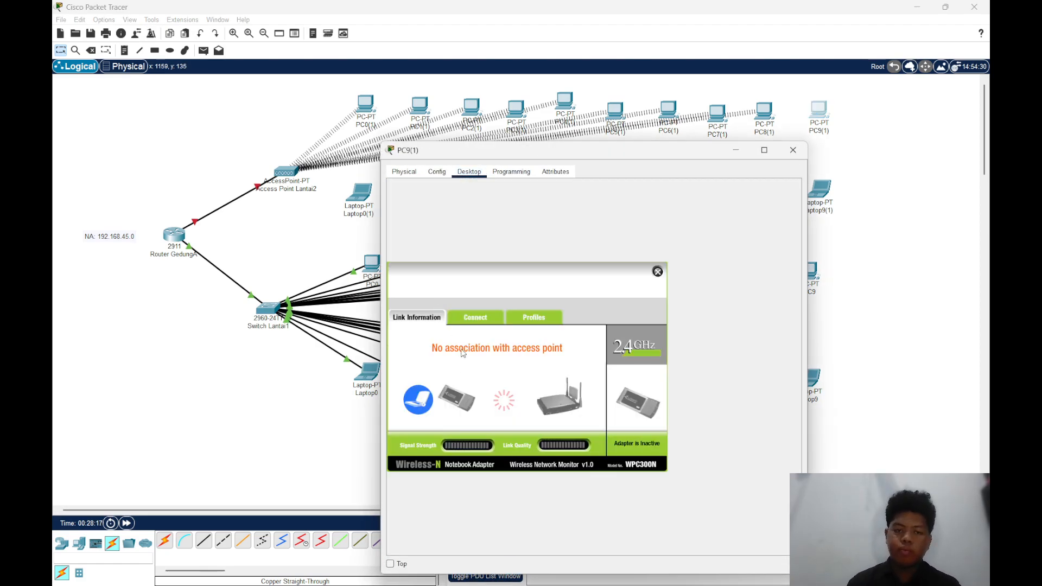
click(479, 319)
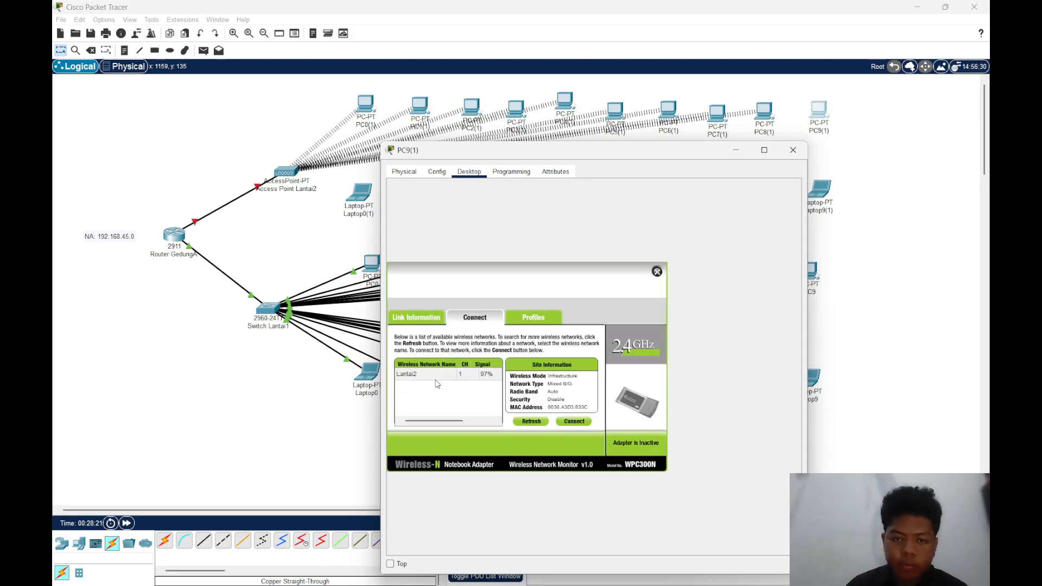
click(436, 379)
click(575, 421)
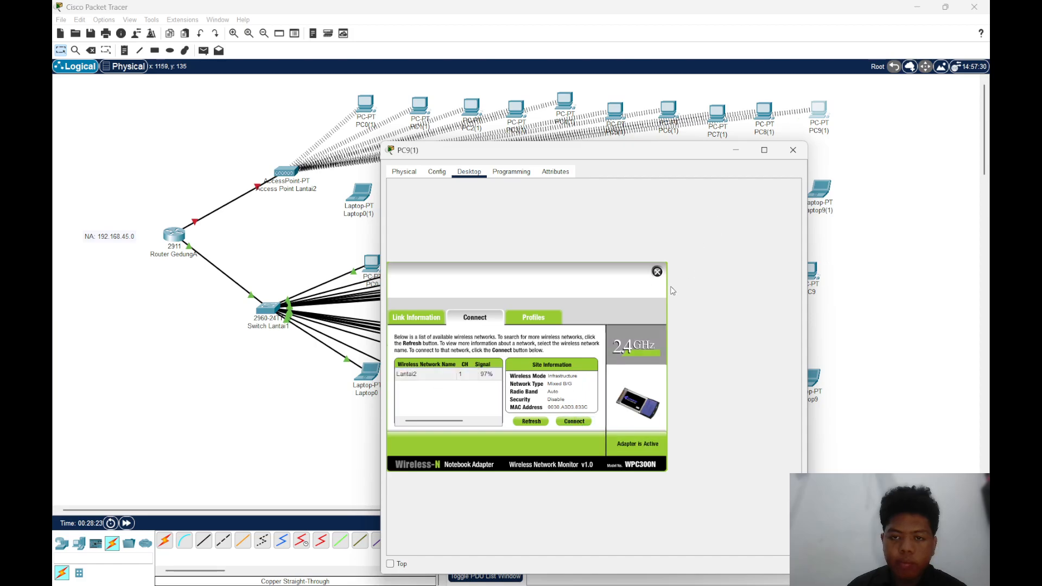
click(657, 272)
click(793, 150)
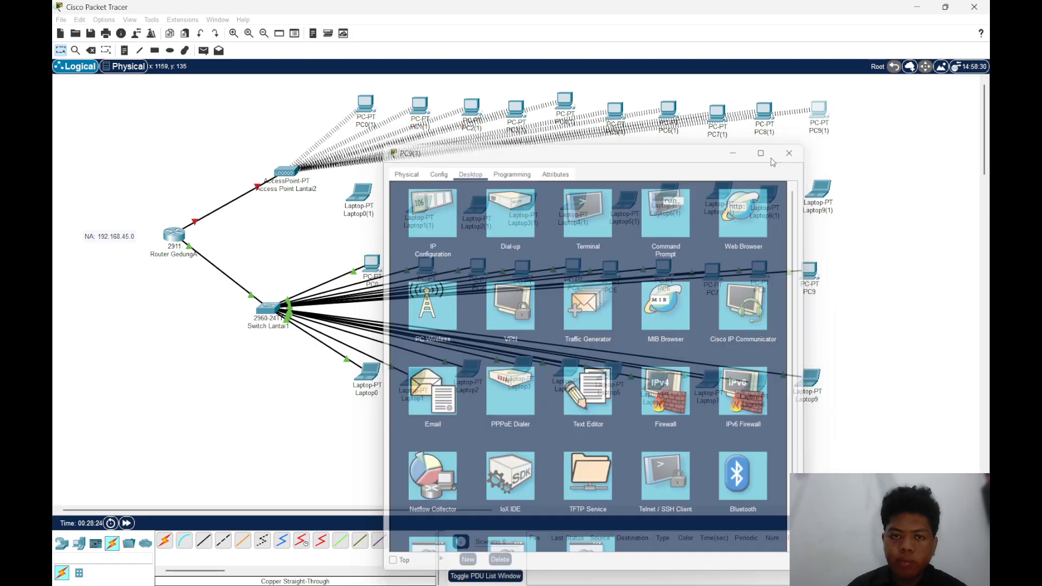
With Laptop0(1) powered off, replace its installed network module with the WPC300N and turn the laptop back on
click(367, 195)
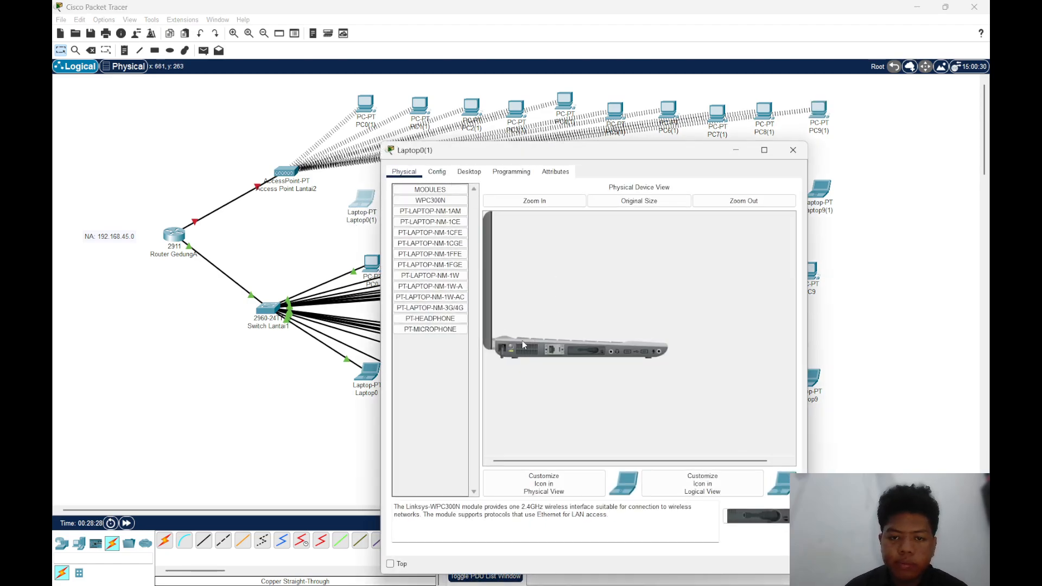
drag(578, 349, 442, 391)
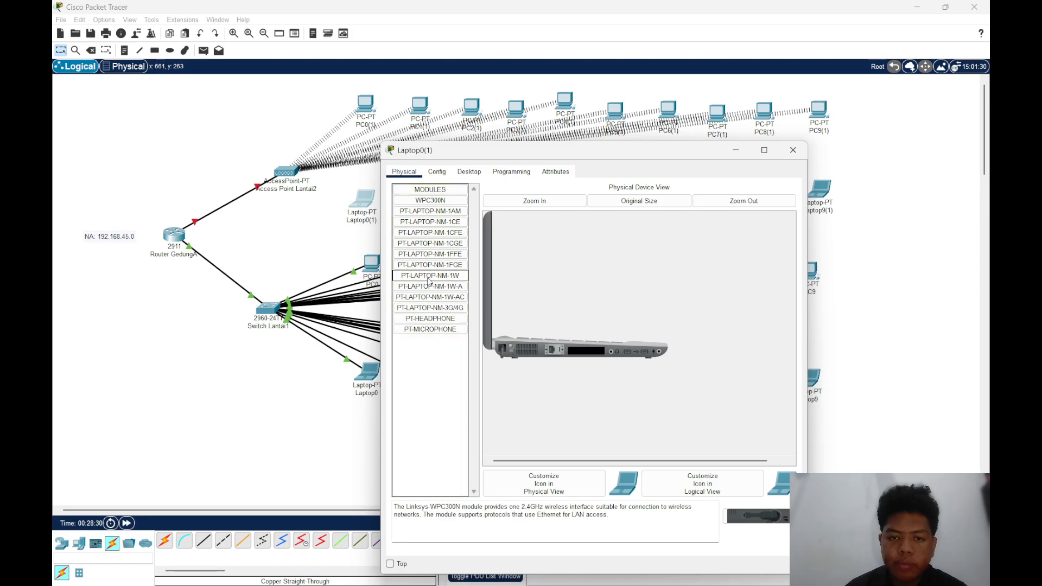
drag(426, 201, 595, 351)
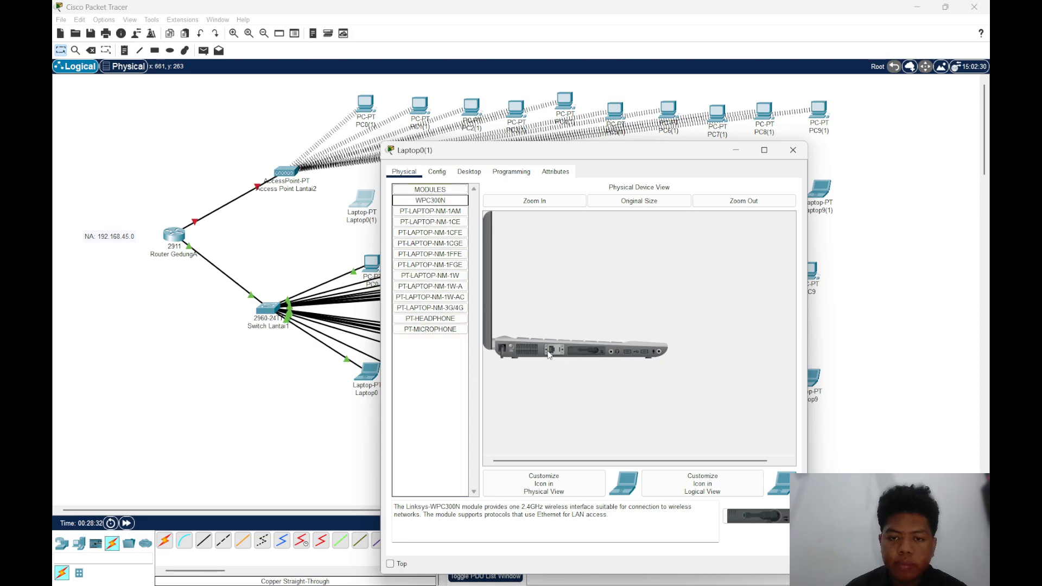
click(512, 347)
Check Laptop0(1)'s IP configuration, connect it to the Lantai2 wireless network with PC Wireless, and close its window
click(473, 171)
click(452, 230)
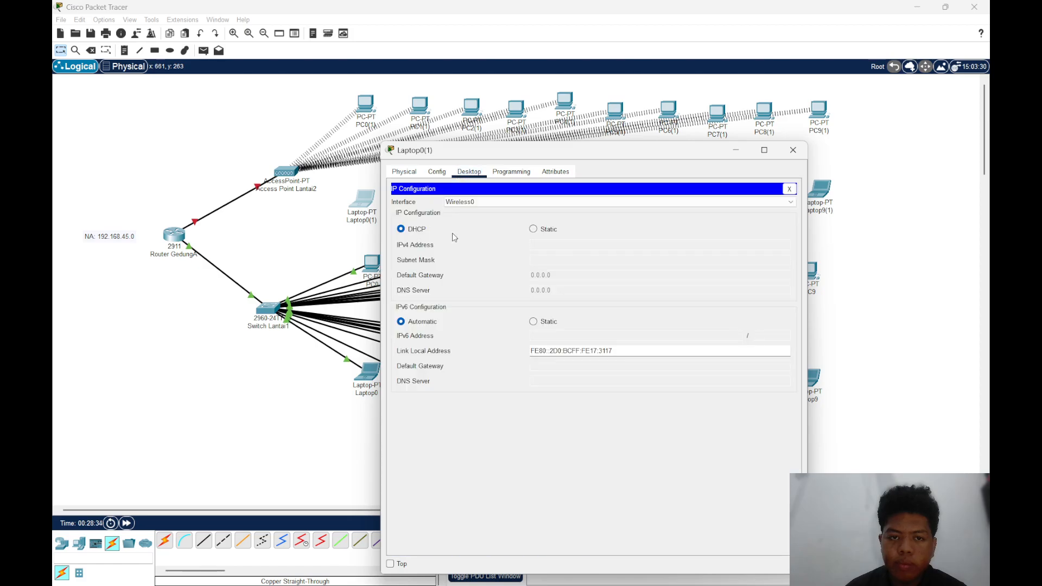
click(789, 188)
click(447, 302)
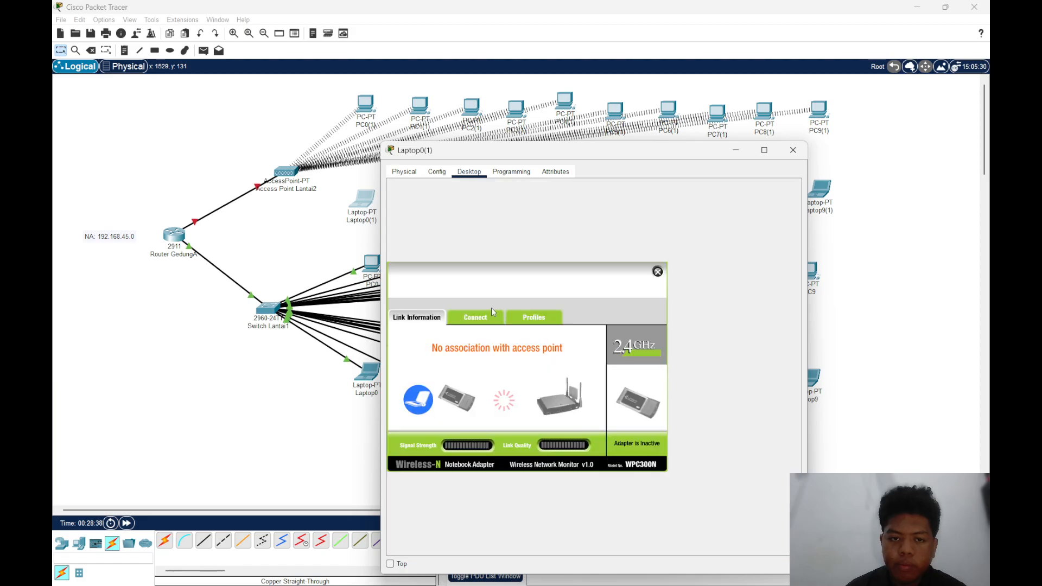
click(482, 321)
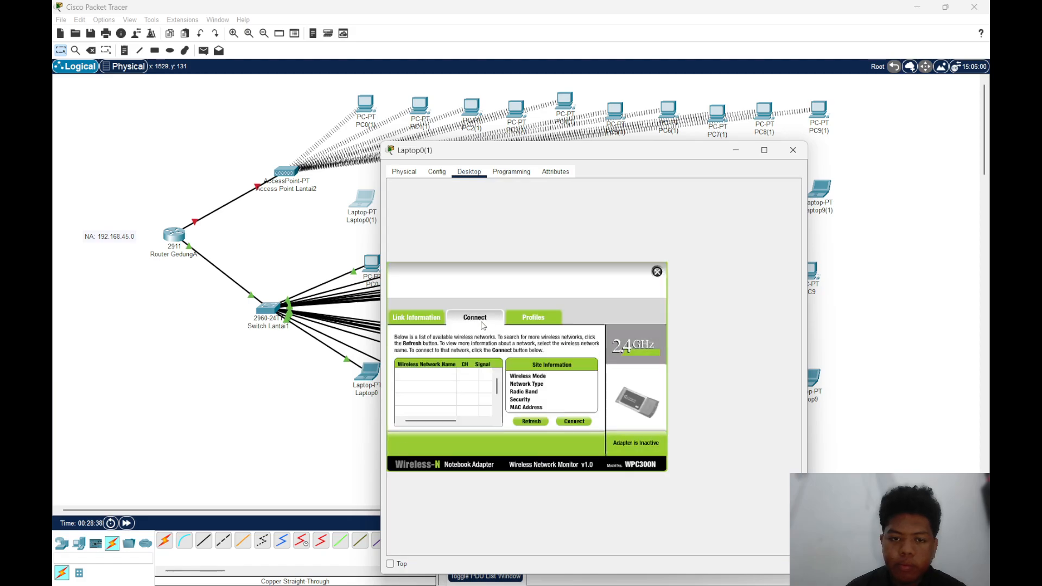
click(462, 376)
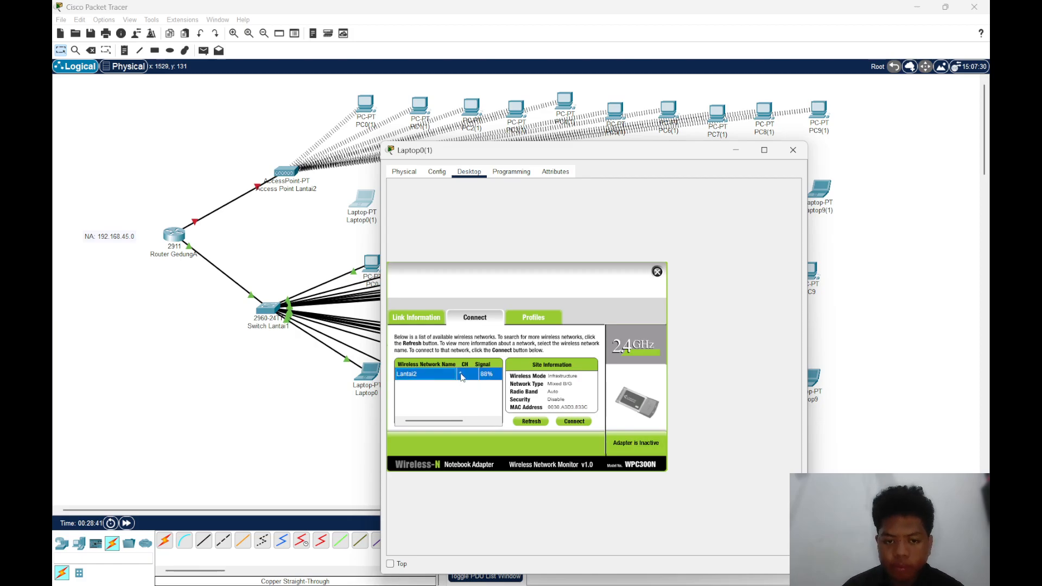
click(568, 424)
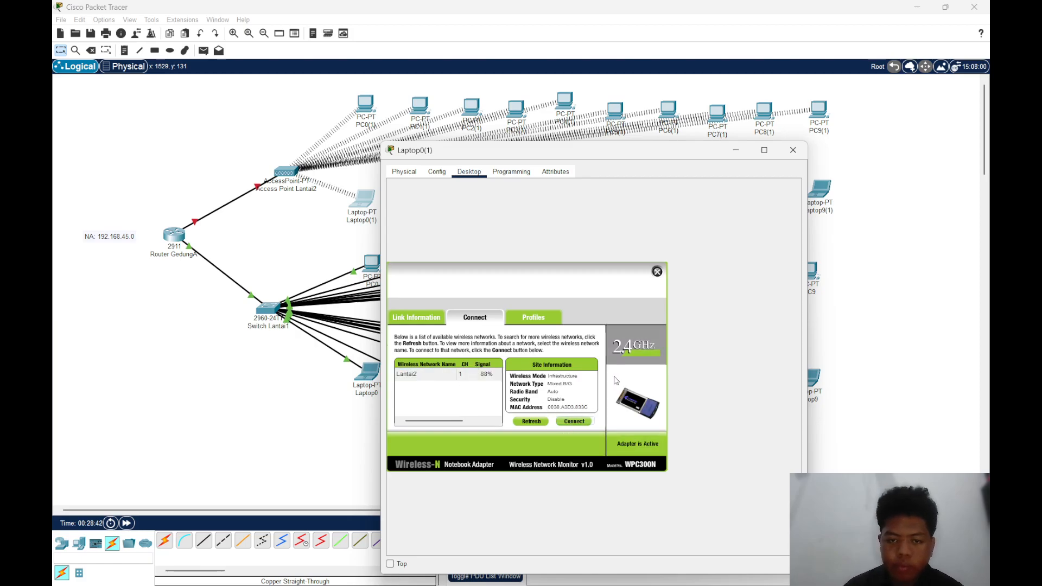
click(793, 158)
With Laptop1(1) powered off, replace its installed network module with the WPC300N, turn it back on, and close its window
click(419, 202)
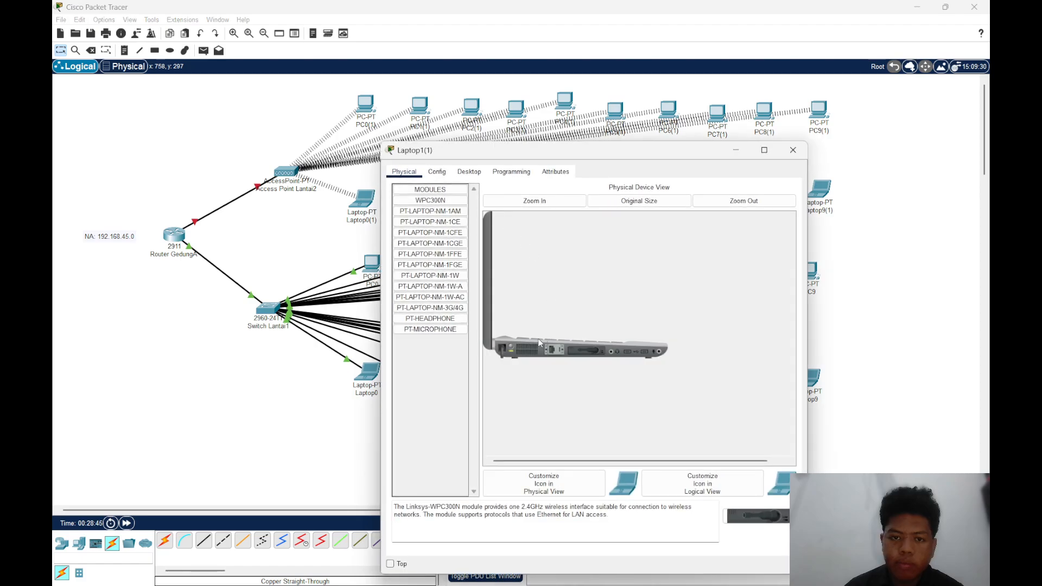
drag(588, 351, 459, 385)
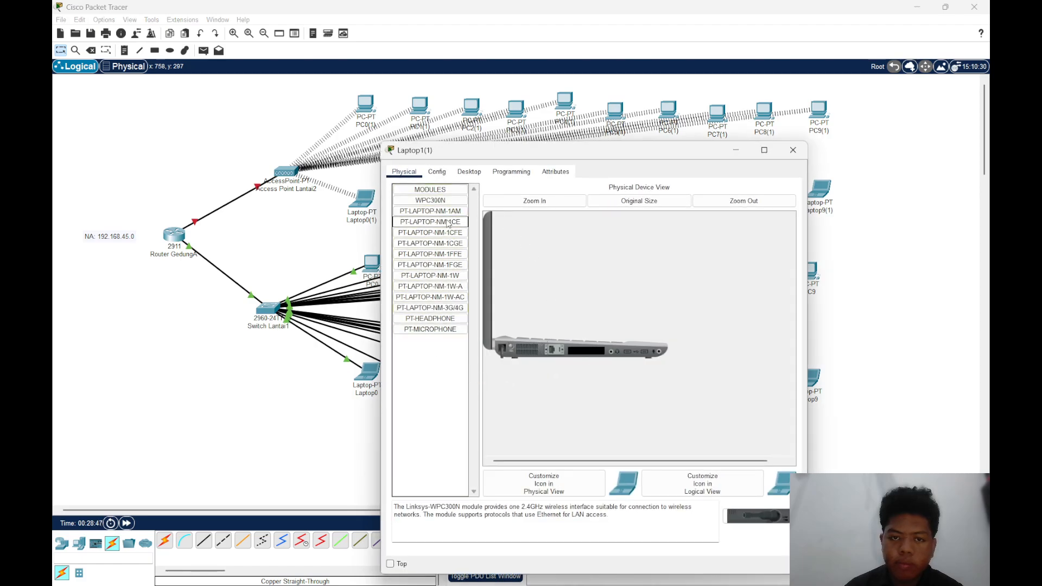
drag(430, 200, 591, 362)
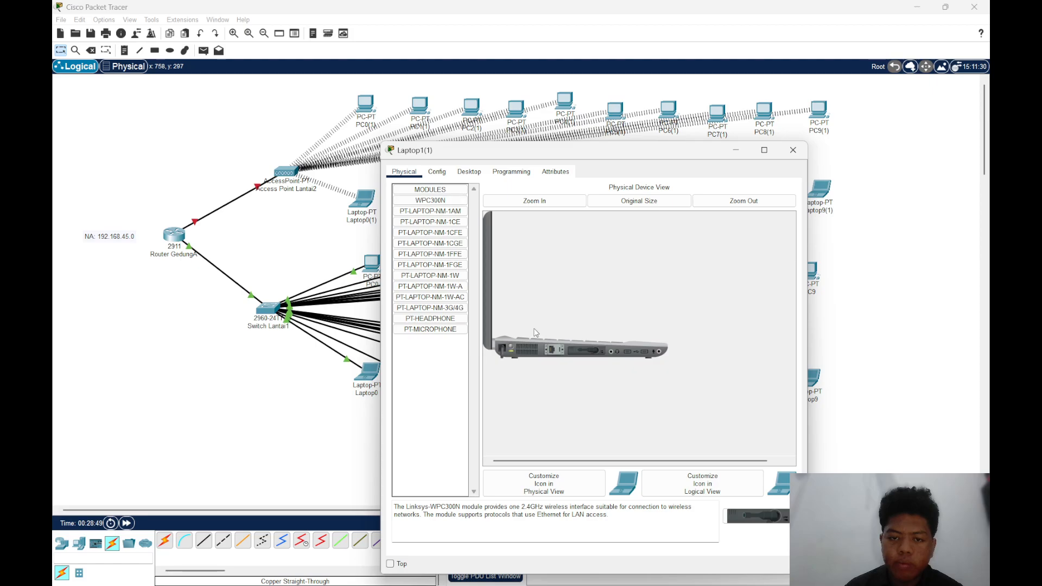
click(793, 150)
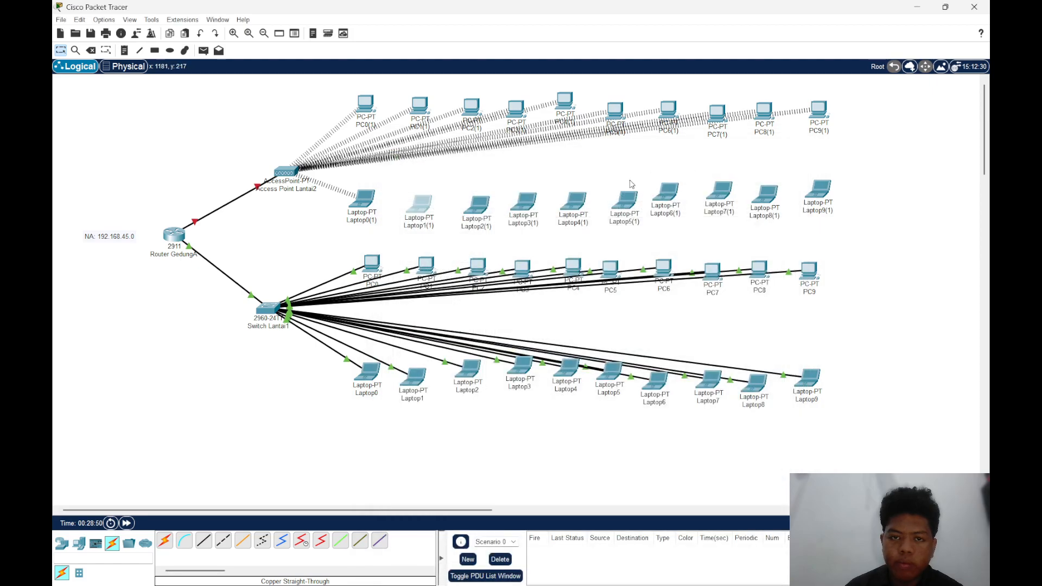
With Laptop2(1) powered off, replace its installed network module with the WPC300N and turn the laptop back on
click(476, 205)
click(437, 171)
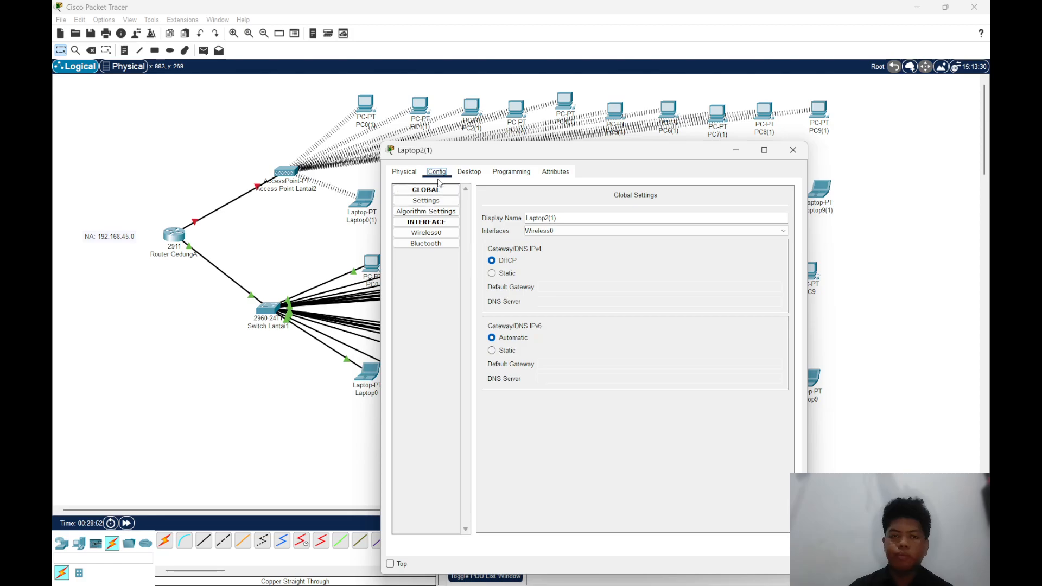
click(404, 172)
drag(569, 356, 430, 380)
drag(448, 202, 586, 353)
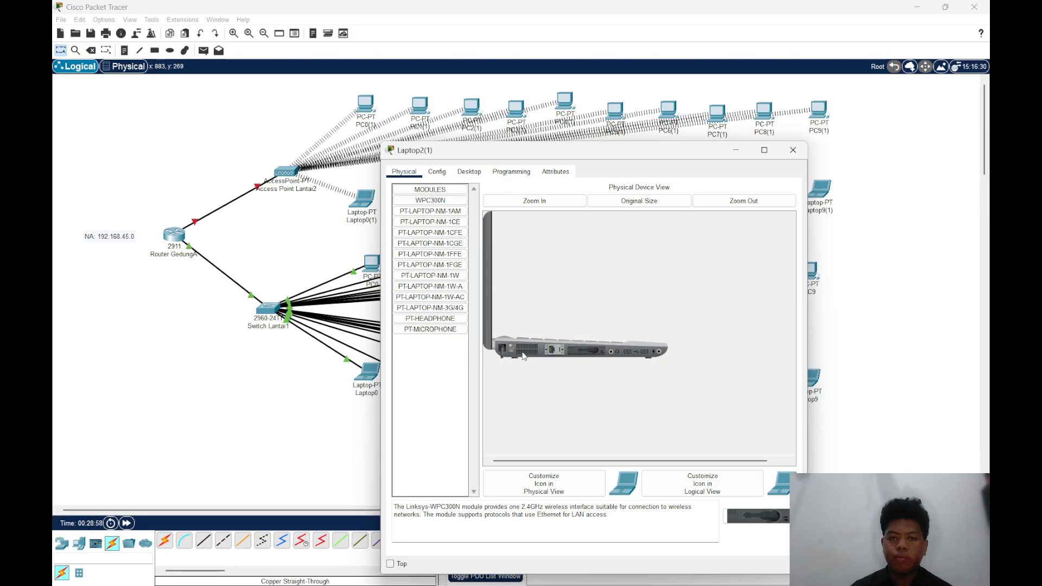
Connect Laptop2(1) to the Lantai2 wireless network with PC Wireless and close its window
click(469, 173)
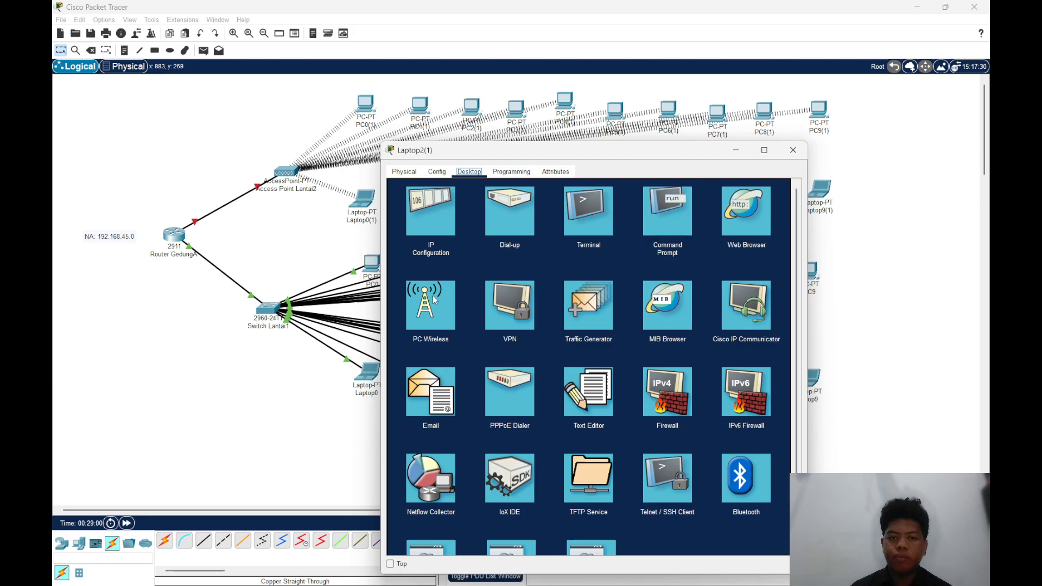
click(451, 331)
click(475, 318)
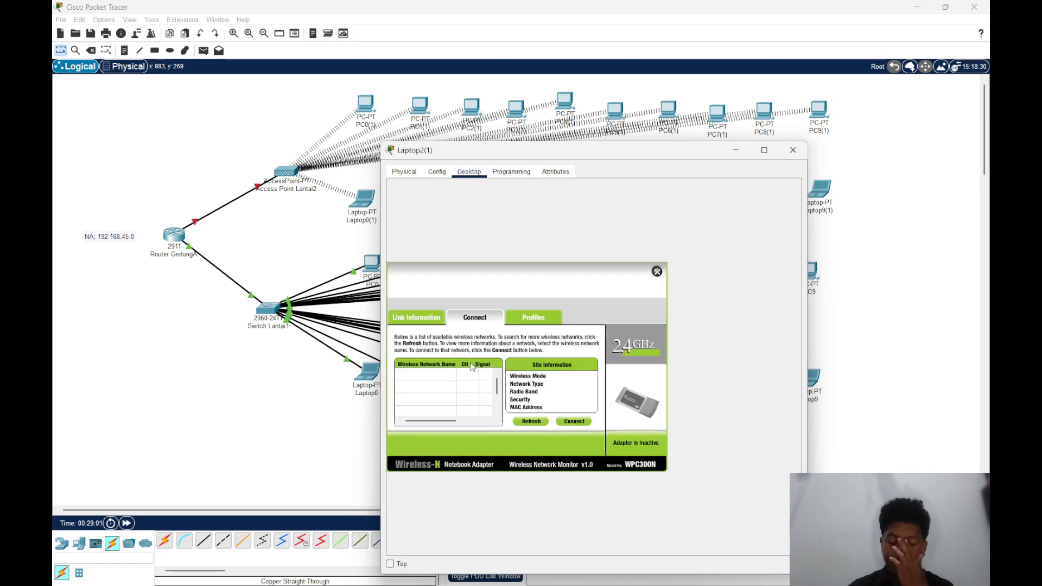
click(447, 377)
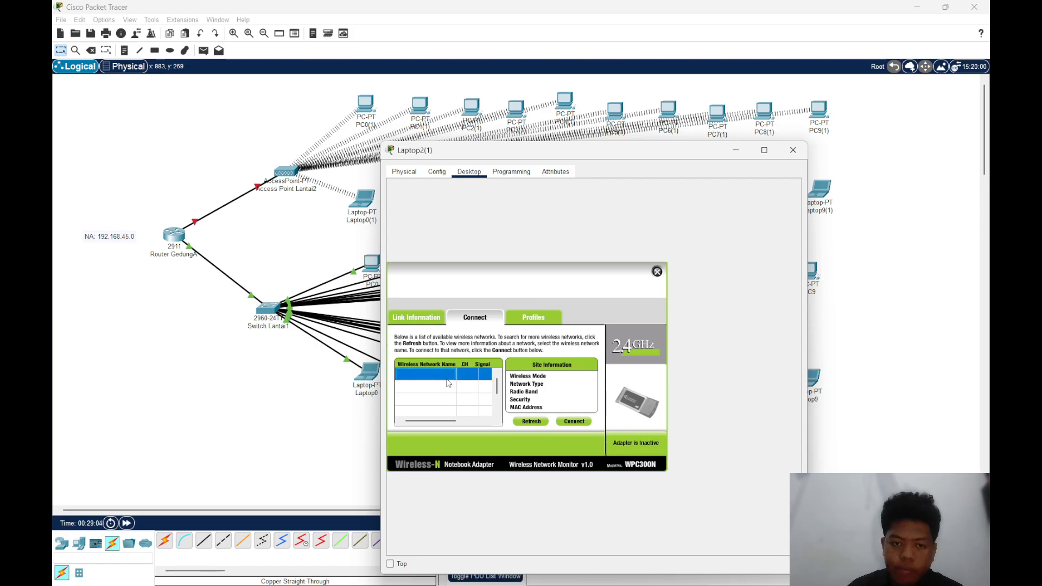
click(574, 422)
click(793, 149)
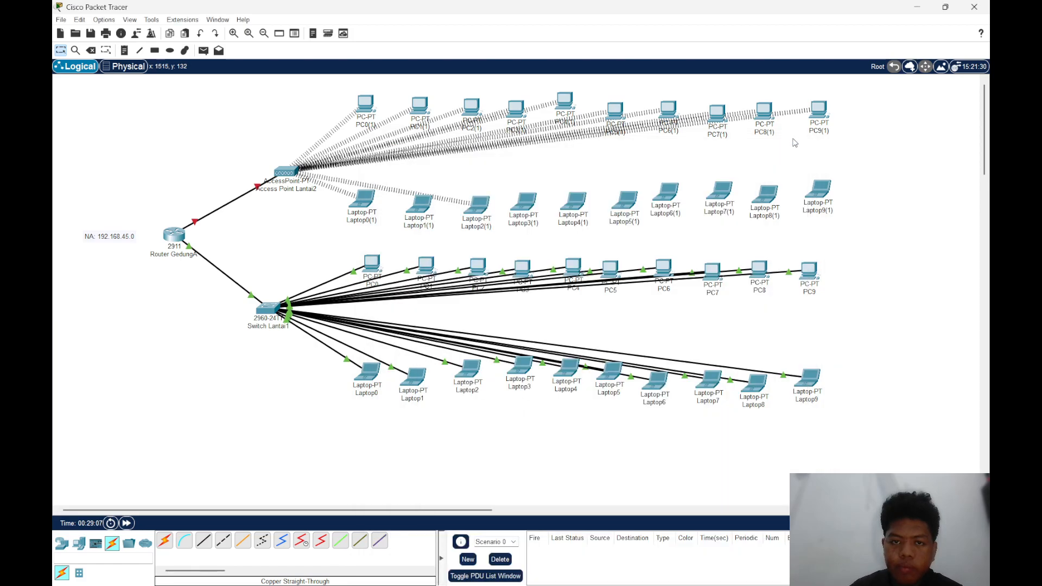
With Laptop3(1) powered off, replace its installed network module with the WPC300N and turn the laptop back on
click(534, 207)
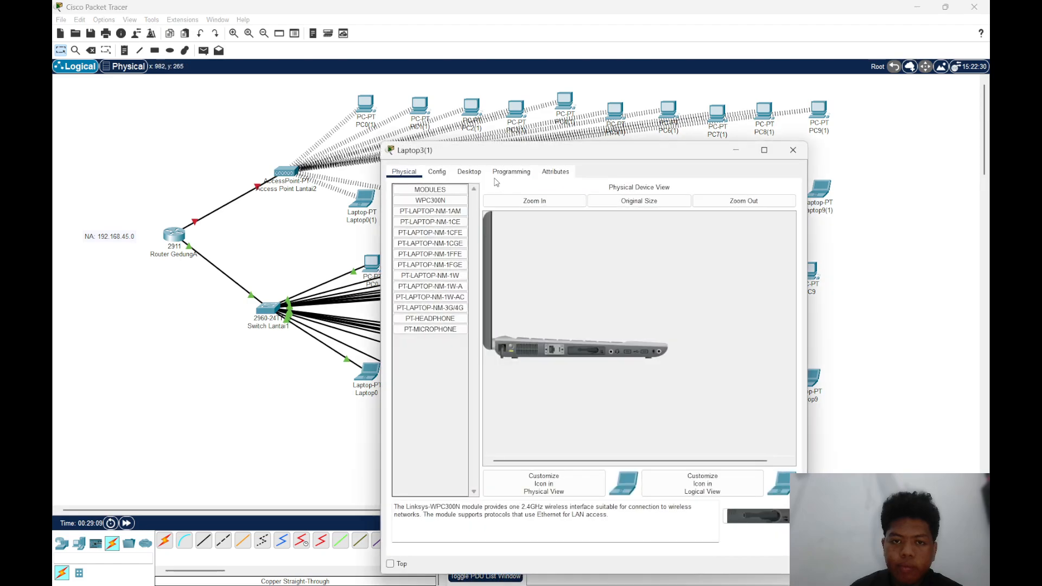
click(465, 172)
click(437, 172)
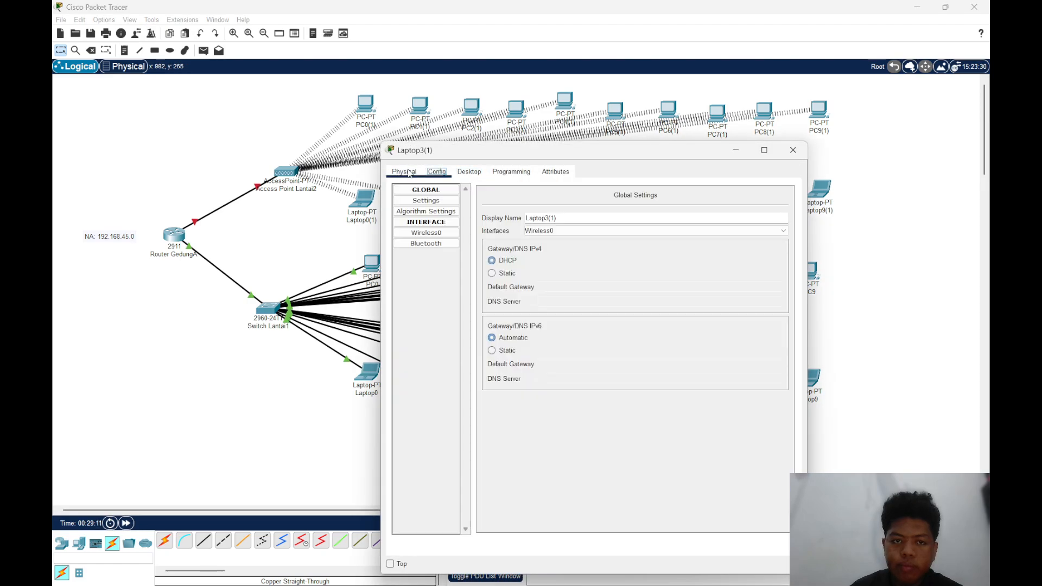
click(404, 172)
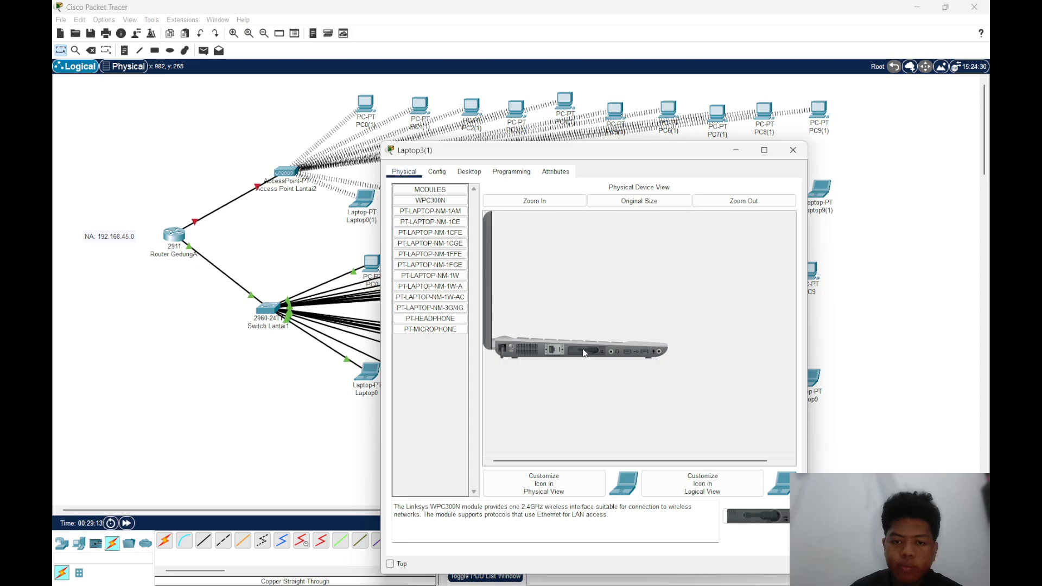
drag(581, 351, 445, 372)
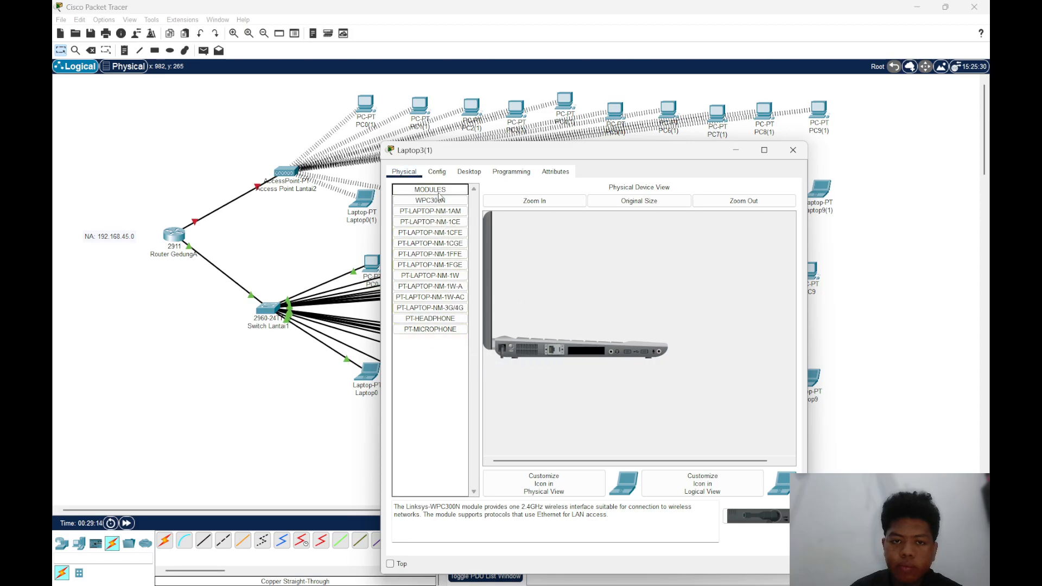
drag(439, 206, 589, 353)
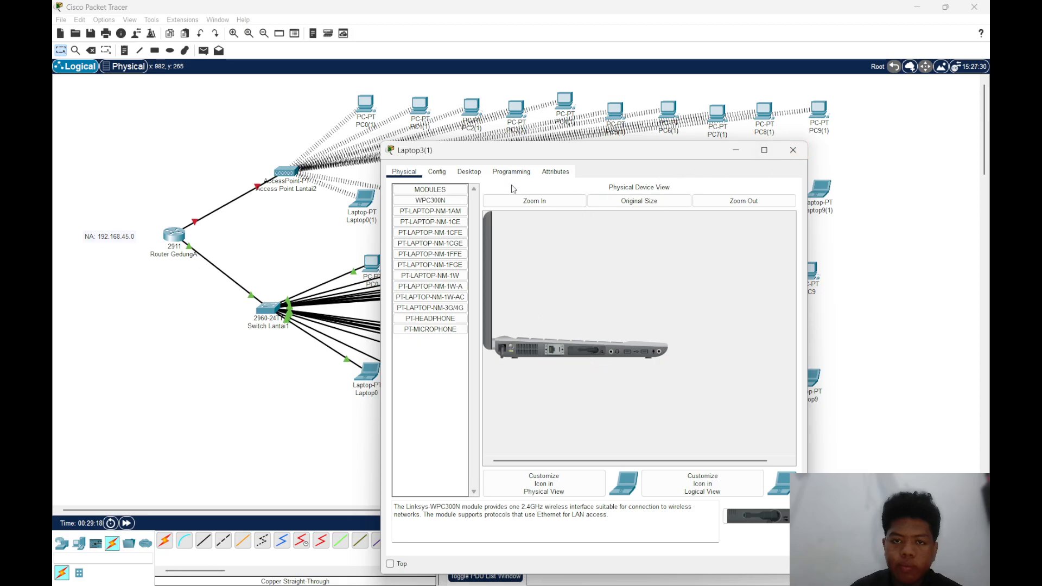
Connect Laptop3(1) to the Lantai2 wireless network with PC Wireless and close its window
click(469, 171)
click(427, 321)
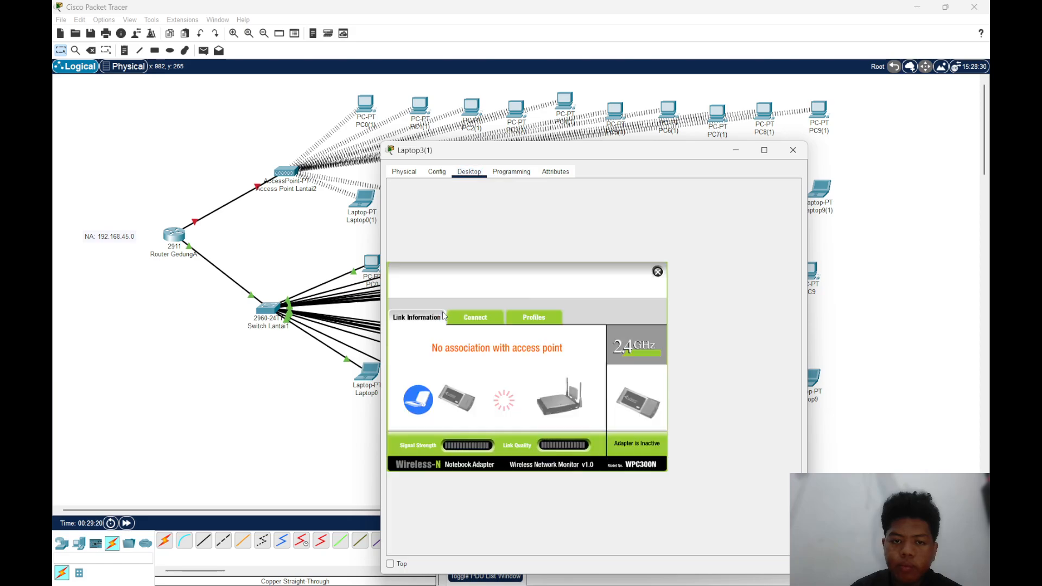
click(469, 317)
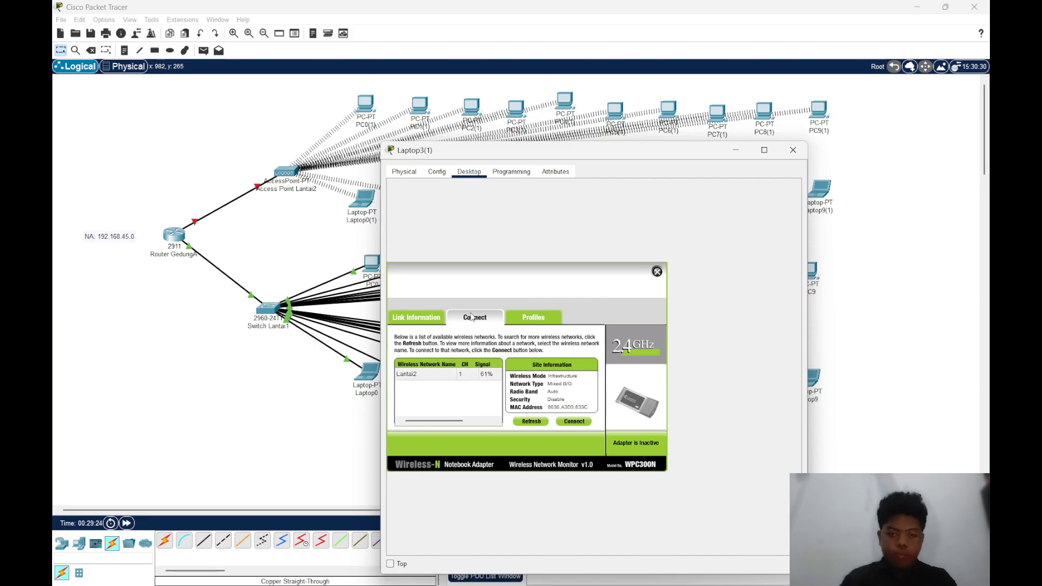
click(418, 374)
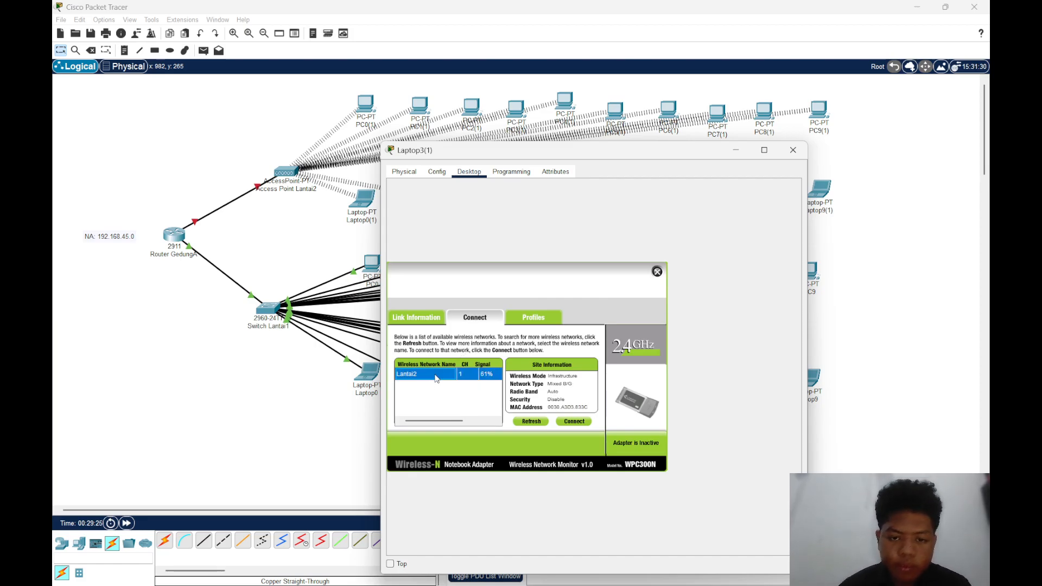
click(574, 421)
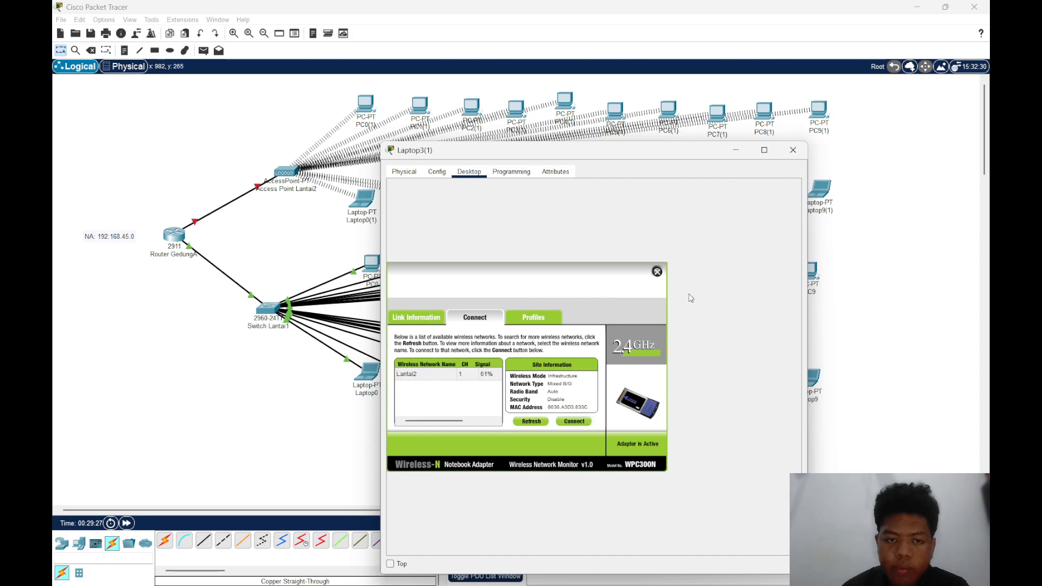
click(793, 149)
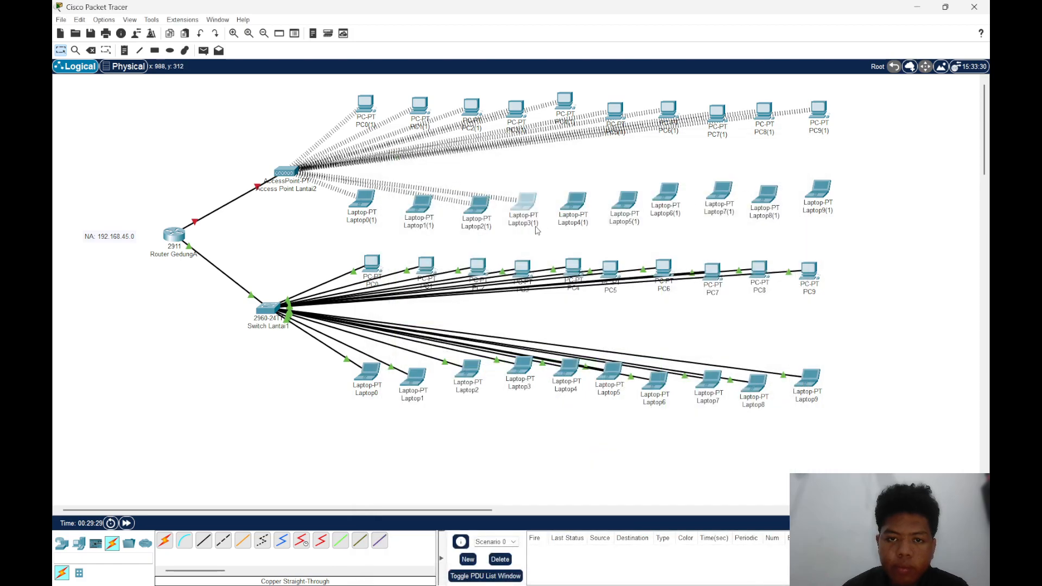
Swap Laptop4(1)'s network module for the WPC300N while powered off, then power it on and connect it to the Lantai2 wireless network
click(577, 204)
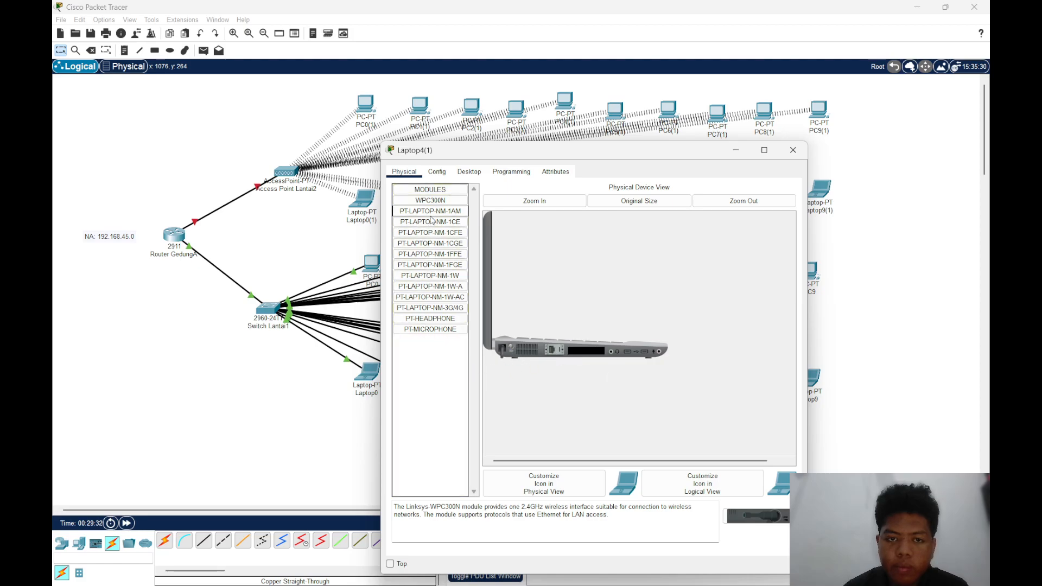
drag(430, 201, 599, 349)
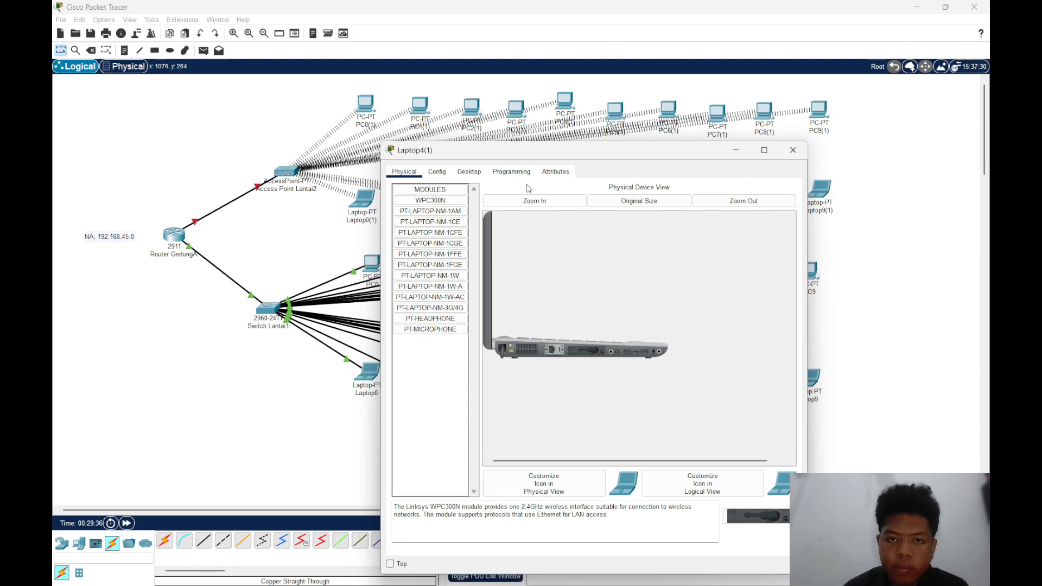
click(470, 172)
click(440, 335)
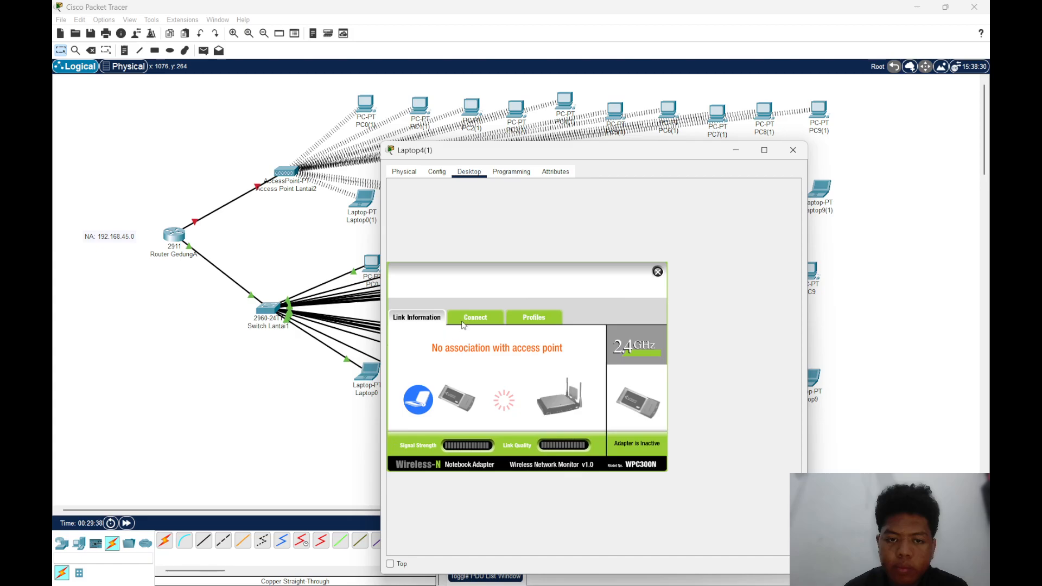
click(474, 318)
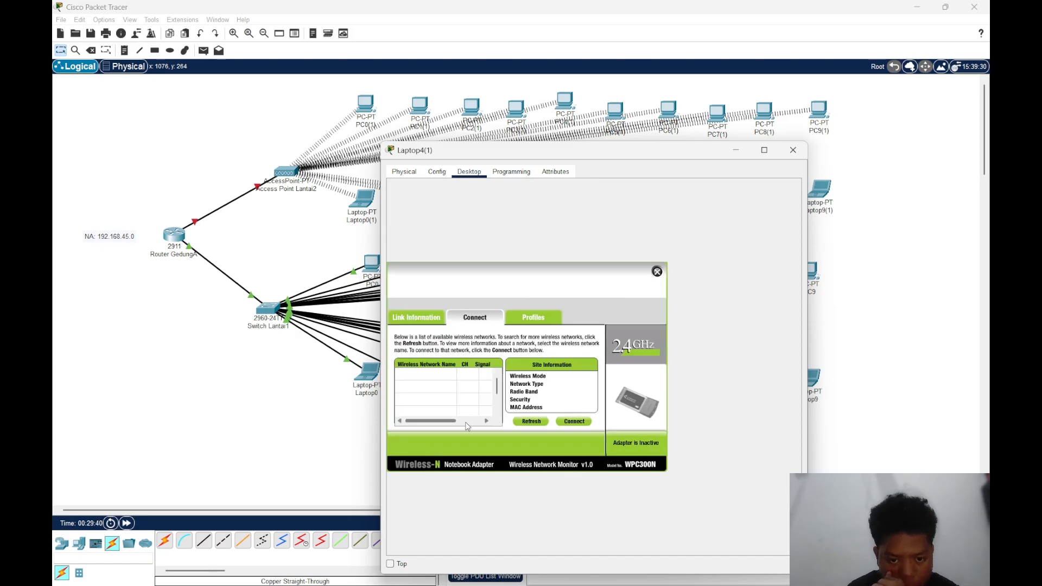
click(434, 374)
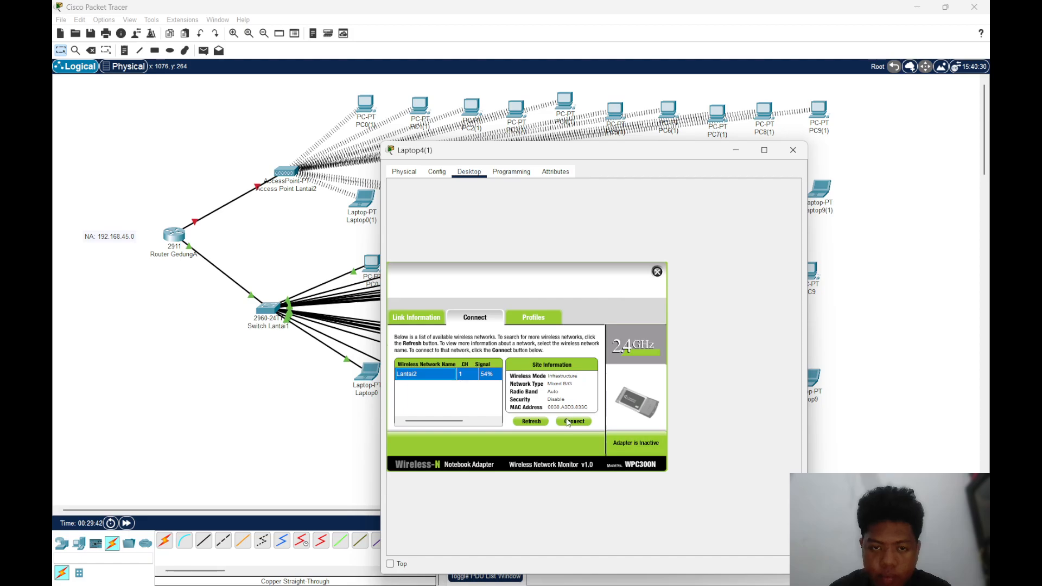
click(574, 421)
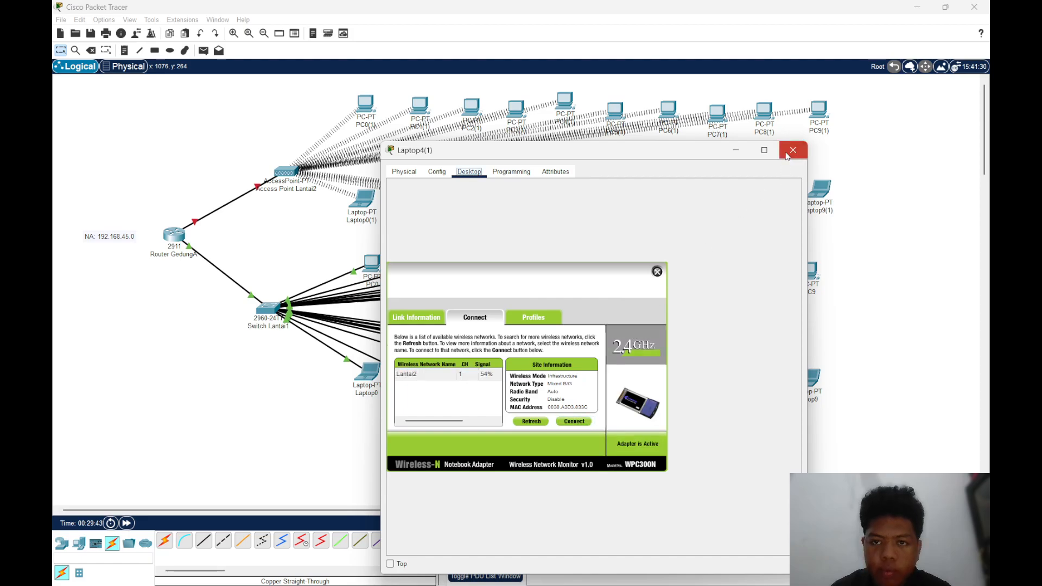
click(793, 149)
With Laptop5(1) powered off, replace its installed network module with the WPC300N and turn the laptop back on
click(620, 203)
click(469, 171)
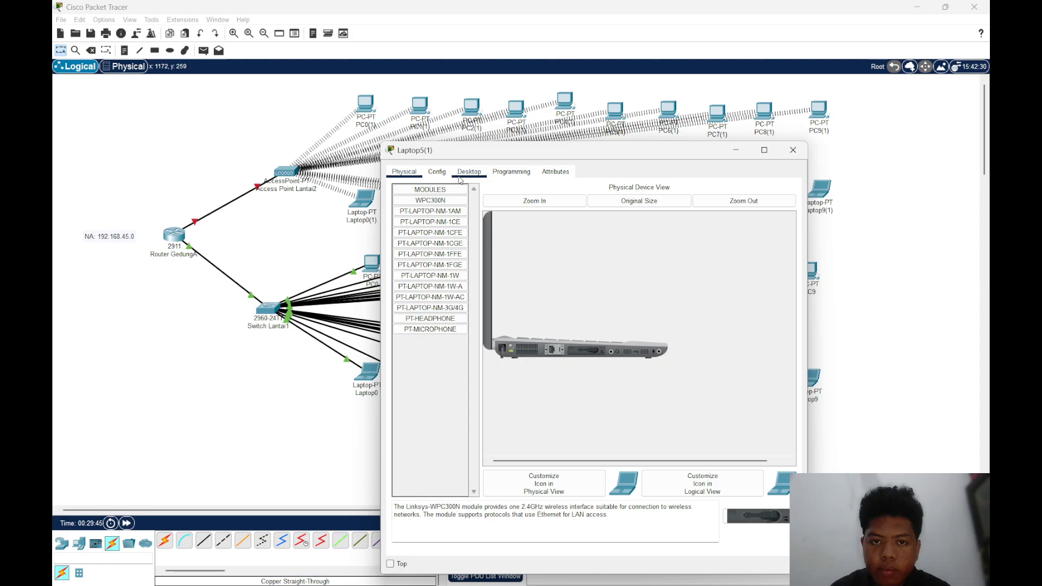
click(404, 171)
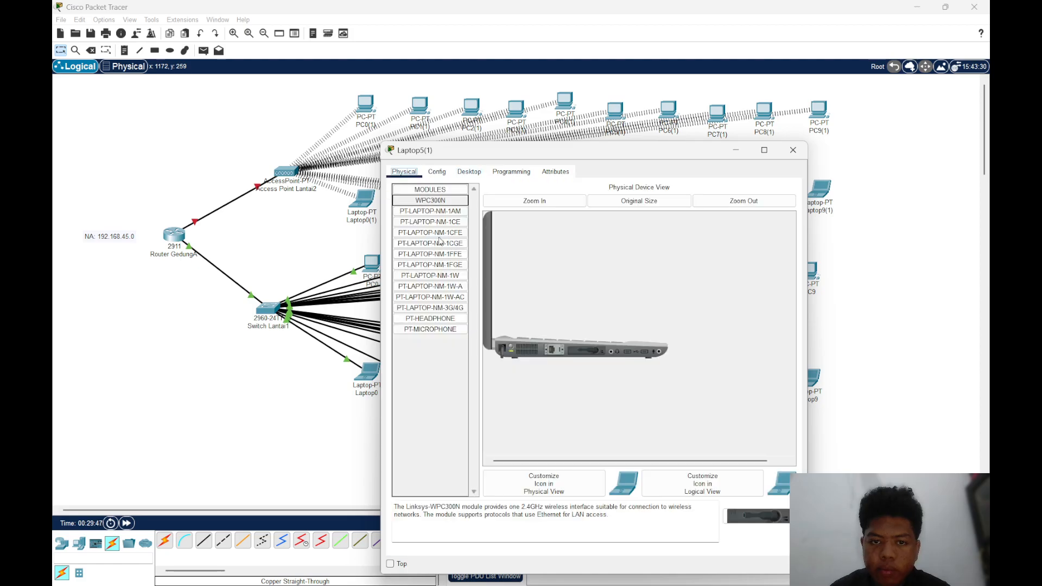
drag(570, 351, 456, 369)
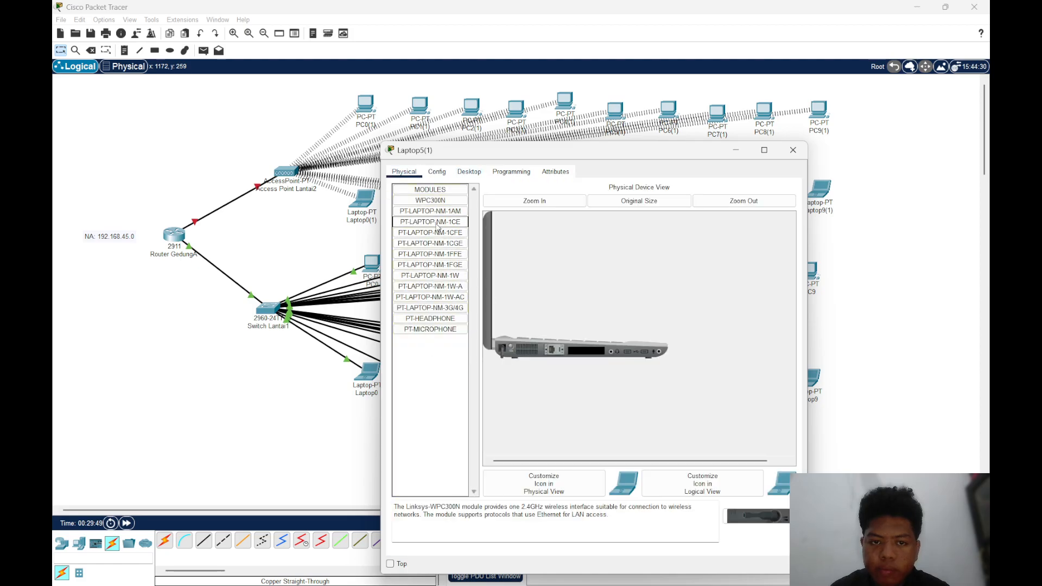
drag(430, 200, 582, 352)
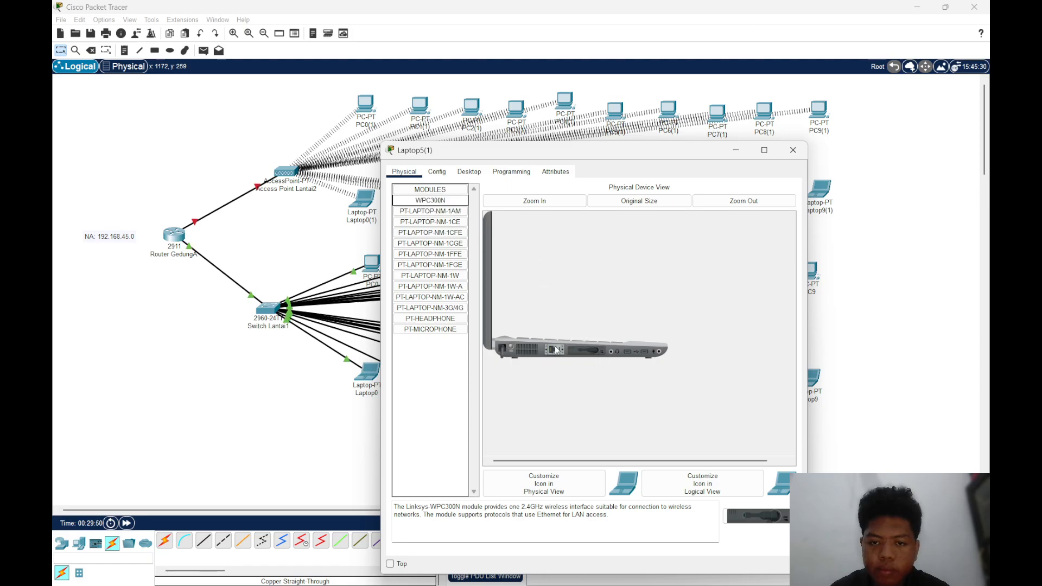
Check Laptop5(1)'s IP configuration, connect it to the Lantai2 wireless network with PC Wireless, and close its window
click(469, 172)
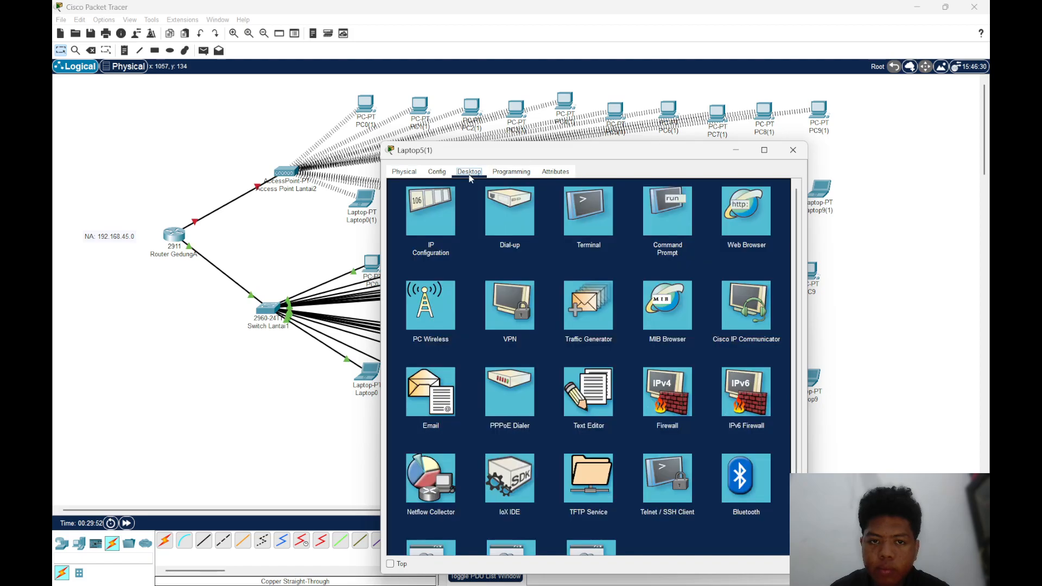
click(438, 240)
click(789, 189)
click(469, 300)
click(475, 322)
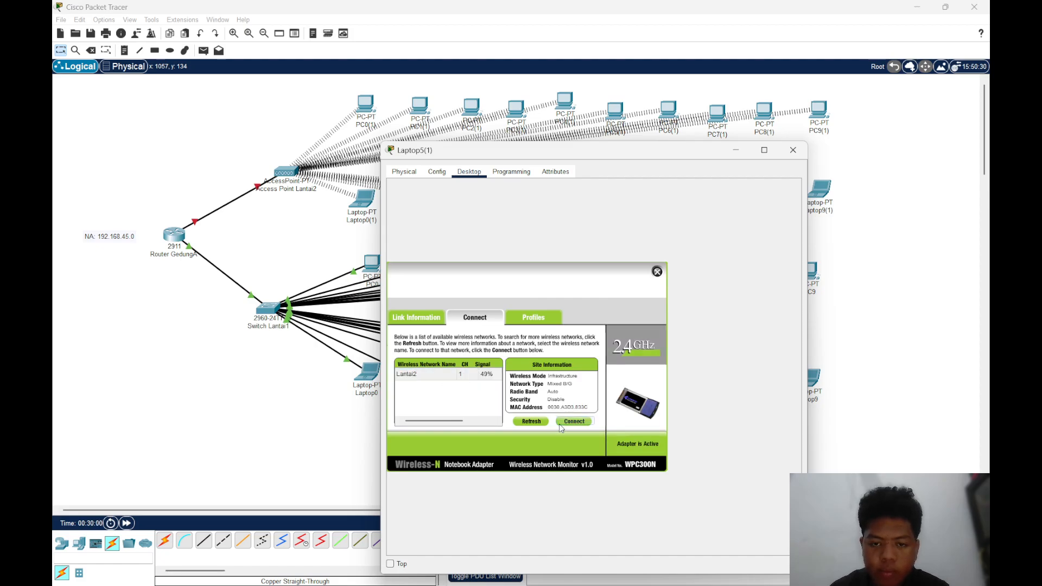
click(793, 150)
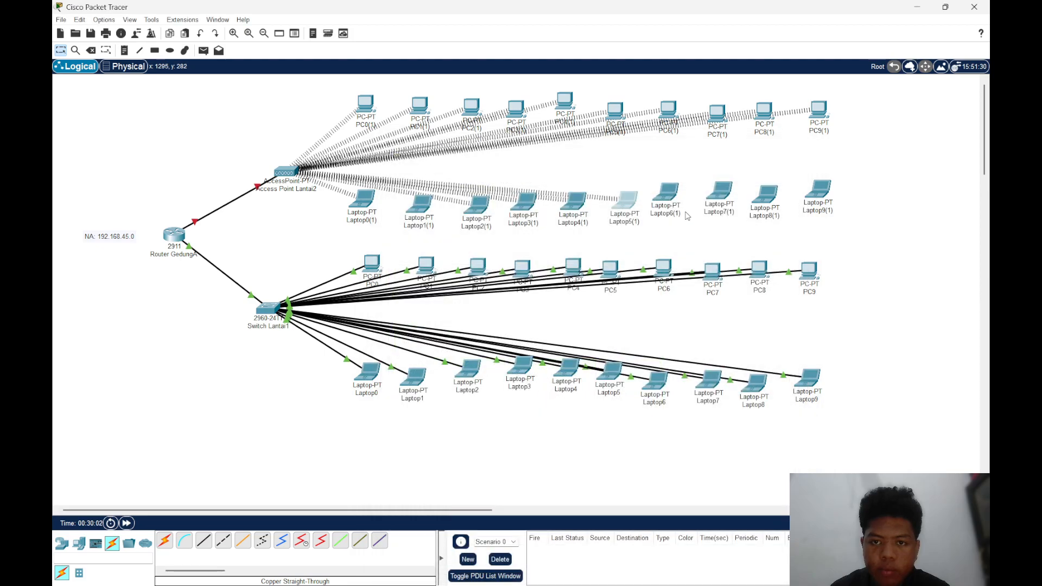
With Laptop6(1) powered off, replace its installed network module with the WPC300N and turn the laptop back on
click(672, 201)
click(470, 174)
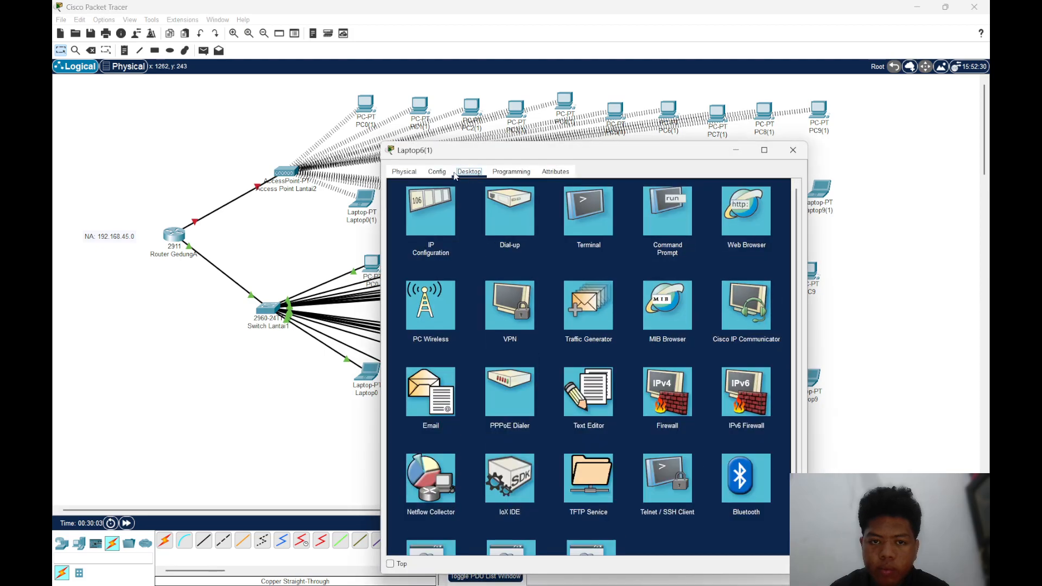
click(437, 173)
click(405, 172)
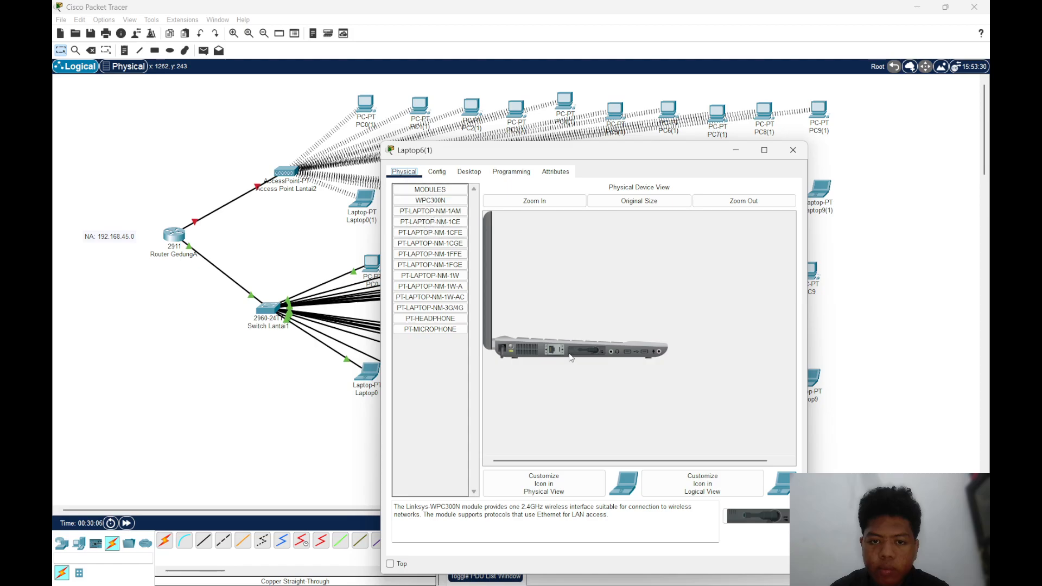
drag(589, 353, 442, 368)
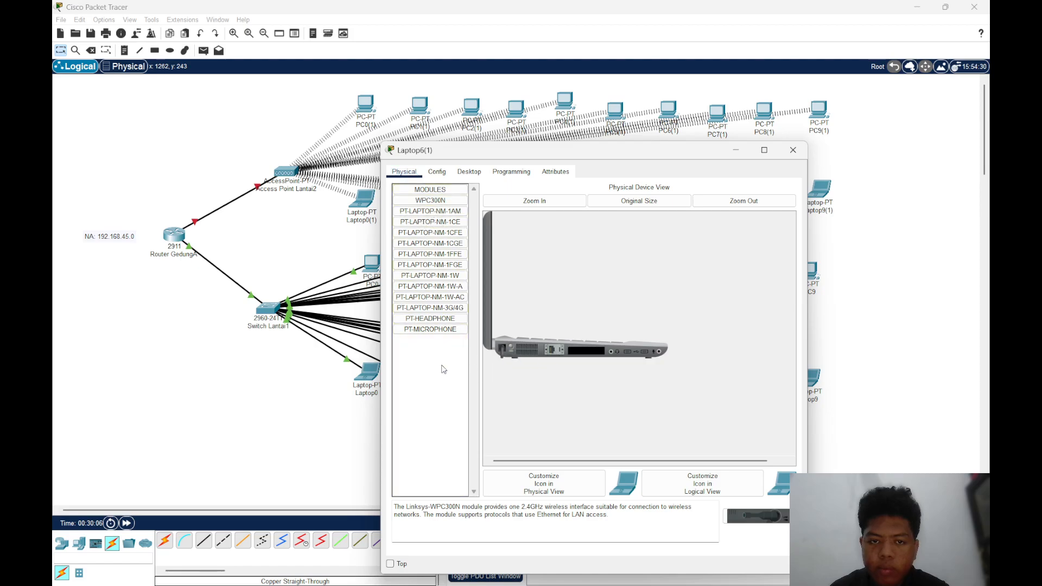
drag(430, 202, 589, 350)
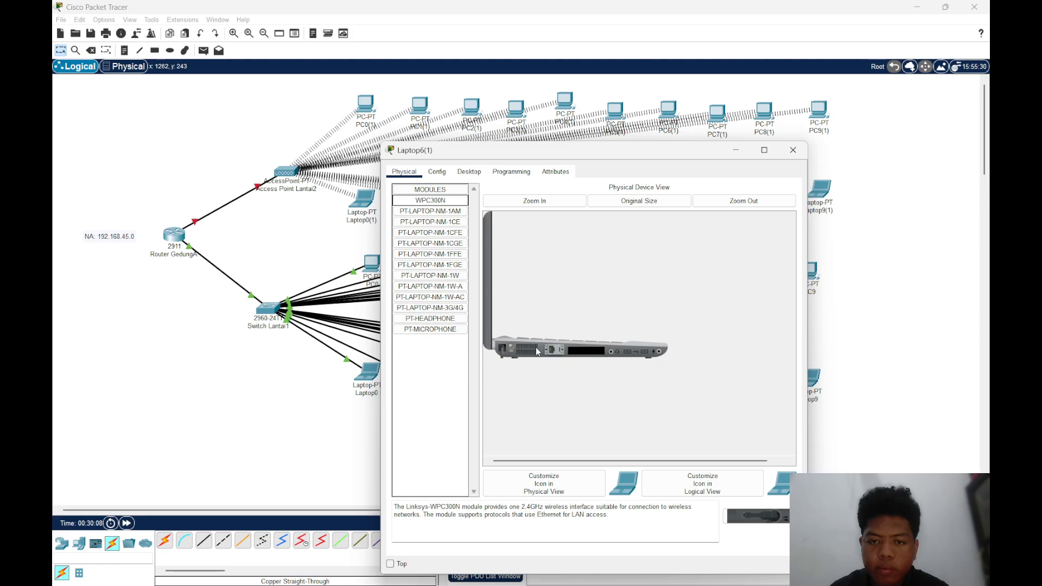
drag(440, 201, 586, 354)
click(511, 348)
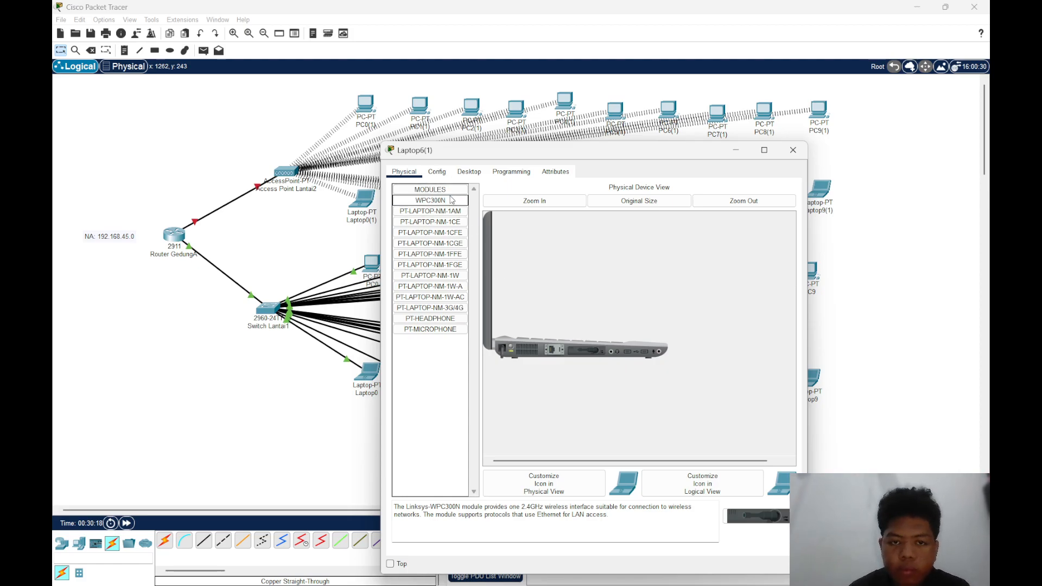
Connect Laptop6(1) to the Lantai2 wireless network with PC Wireless and close its window
click(469, 172)
click(448, 303)
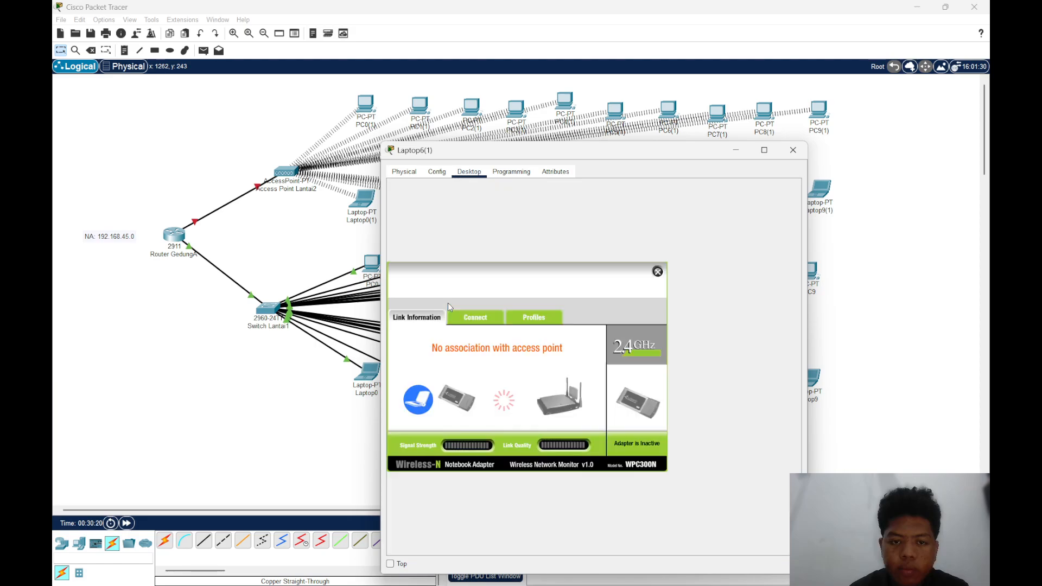
click(477, 315)
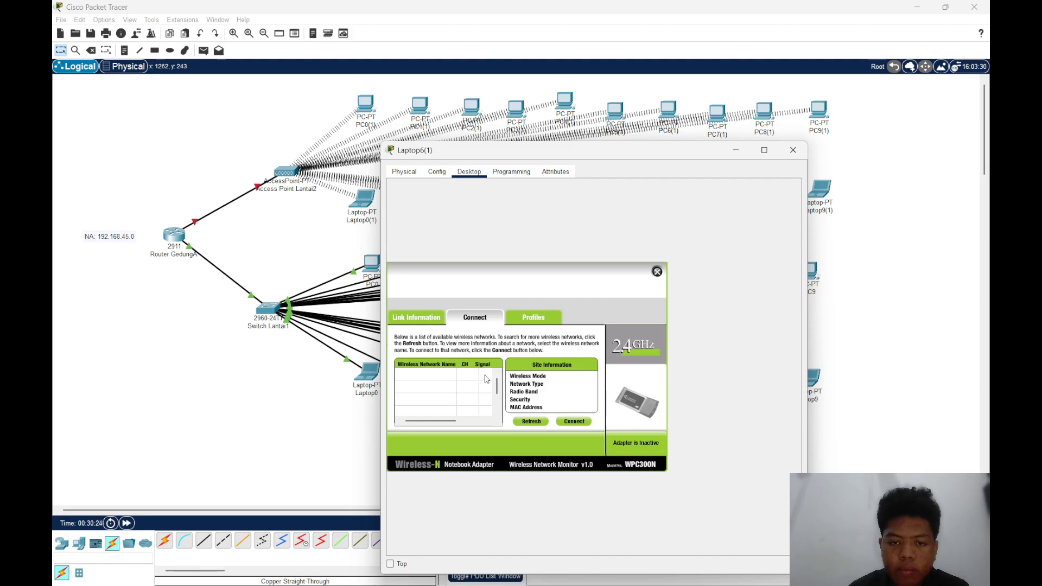
click(453, 377)
click(574, 422)
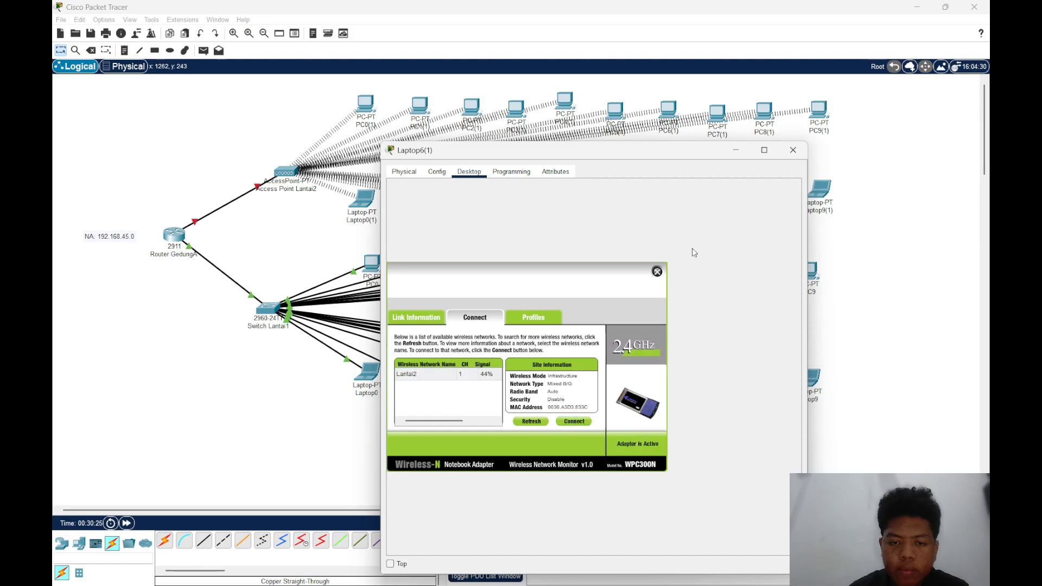
click(793, 149)
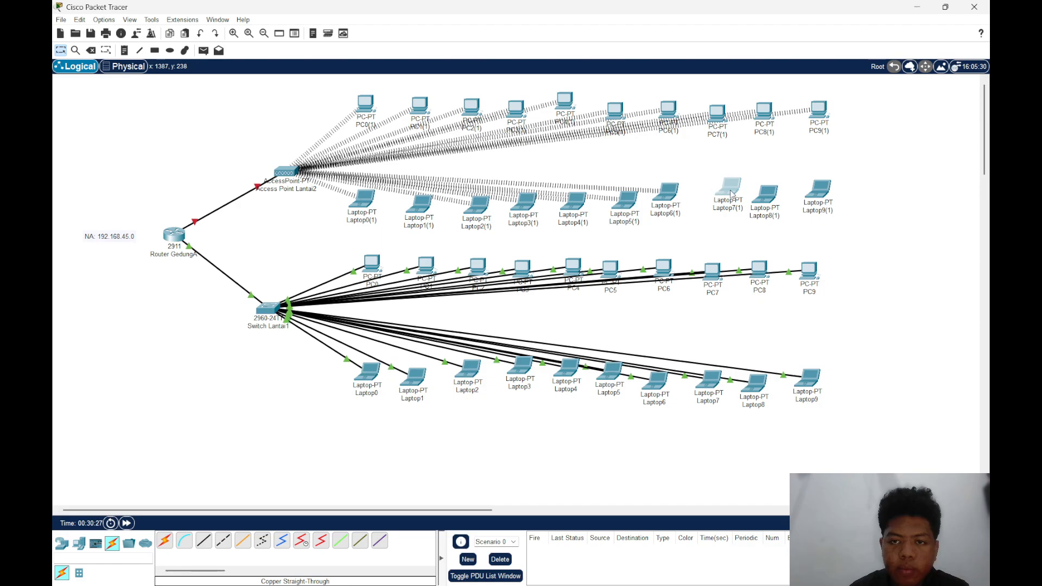
Move Laptop7(1) closer to Laptop6(1) and replace its network module with the WPC300N, turning it back on and closing its window
drag(731, 193, 704, 204)
click(698, 198)
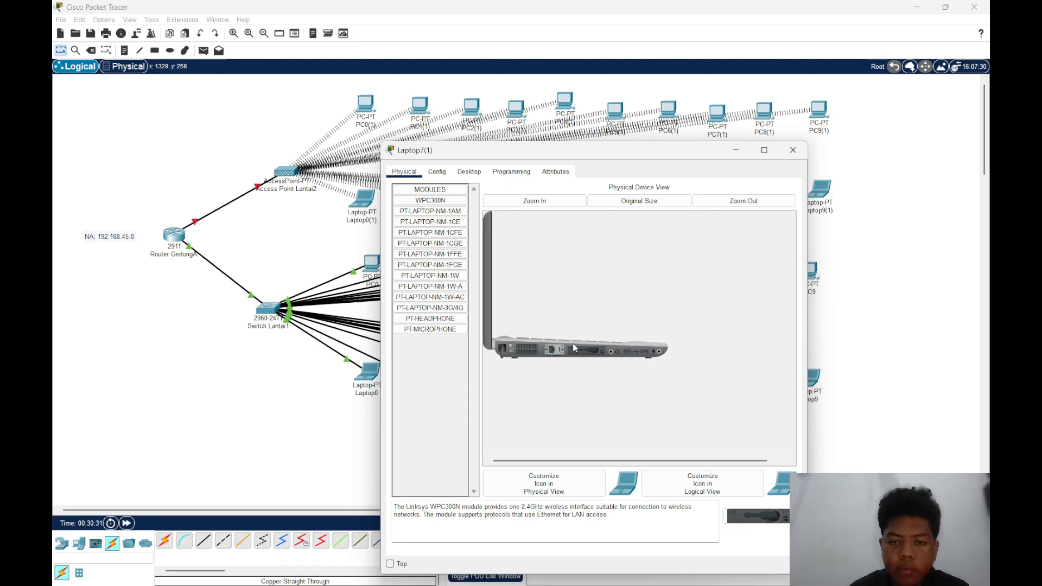
drag(572, 348, 410, 355)
drag(430, 200, 586, 350)
click(511, 347)
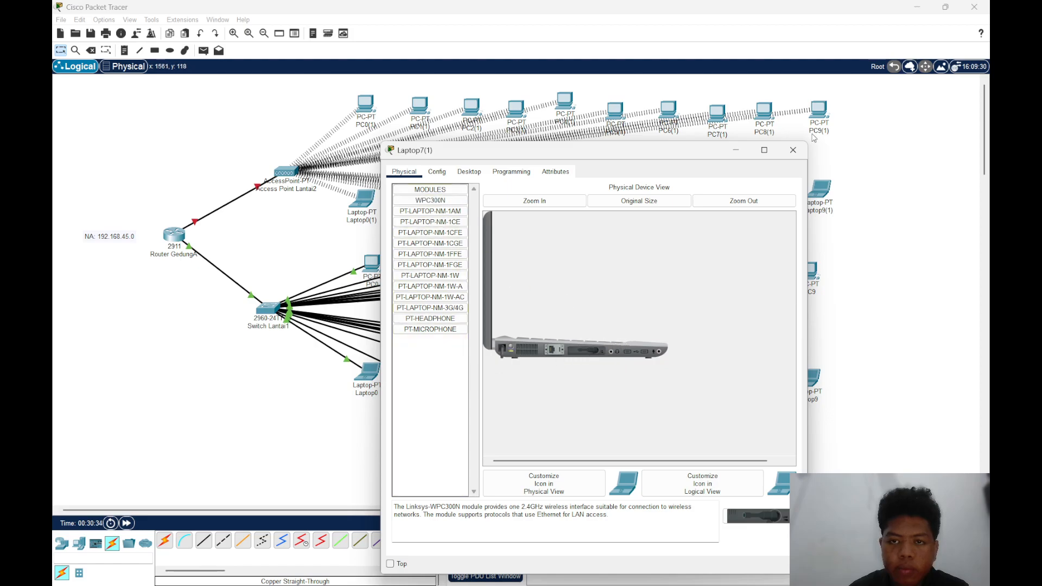
click(793, 150)
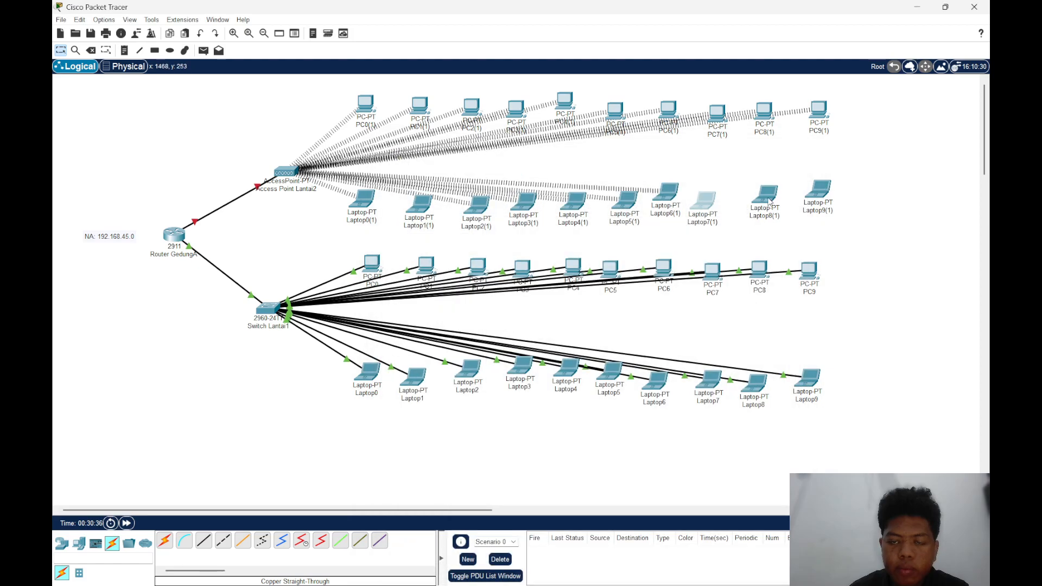
Check Laptop7(1)'s IP configuration, connect it to the Lantai2 wireless network with PC Wireless, and close its window
click(704, 202)
click(468, 171)
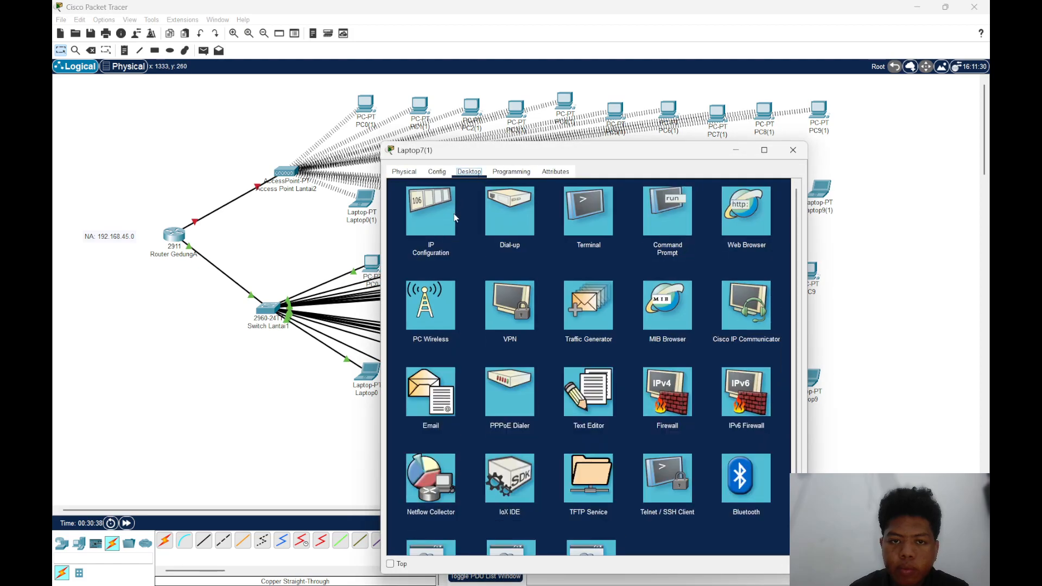
click(454, 218)
click(790, 187)
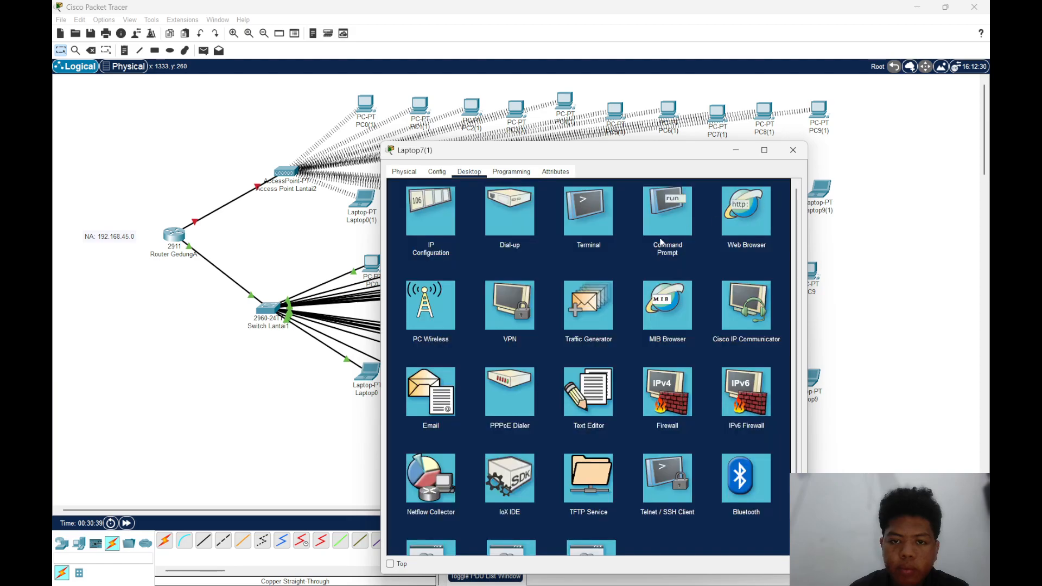
click(421, 327)
click(477, 318)
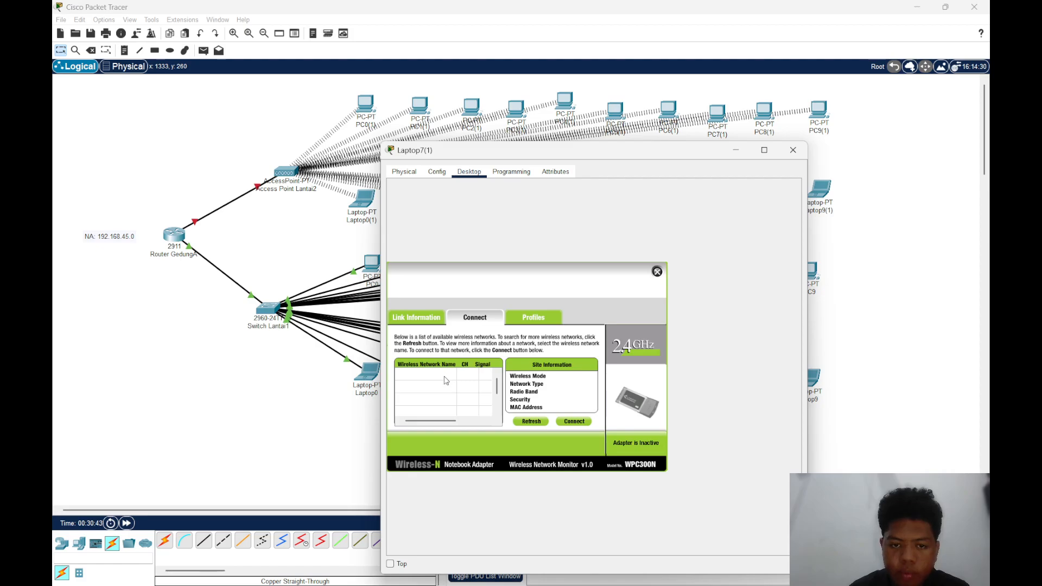
click(573, 421)
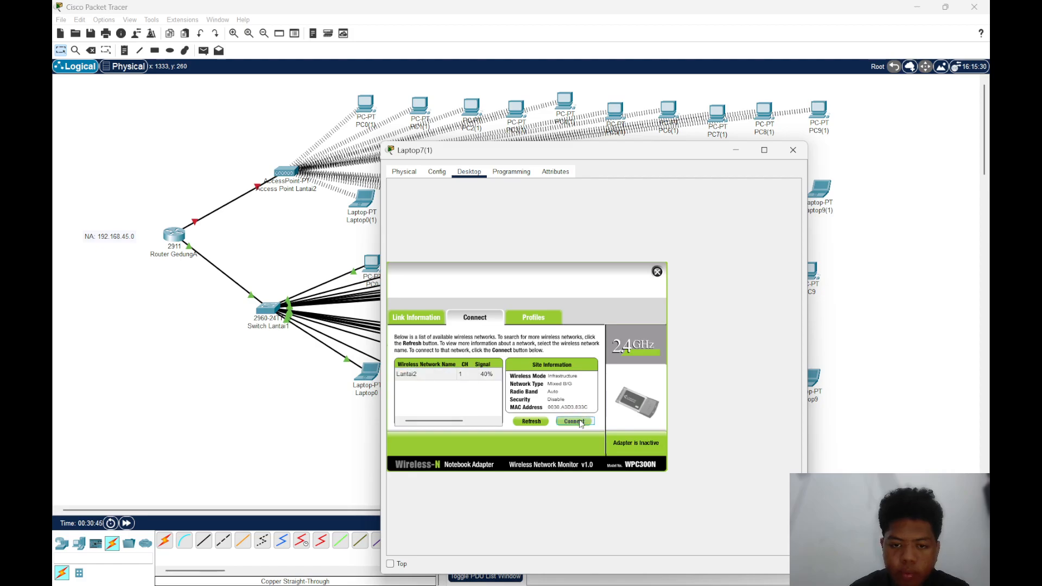
click(785, 147)
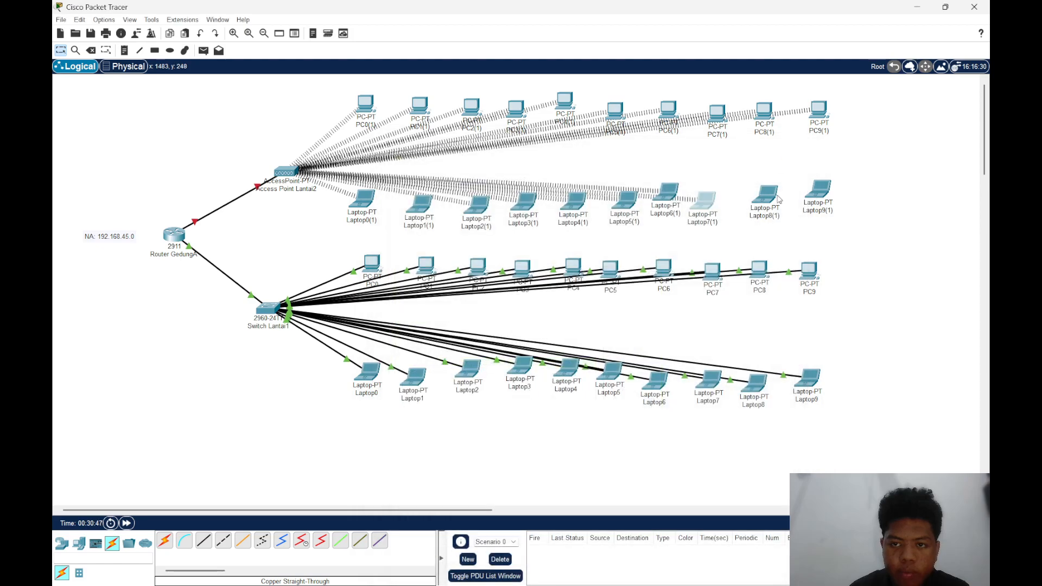
With Laptop8(1) powered off, replace its installed network module with the WPC300N and turn the laptop back on
click(765, 191)
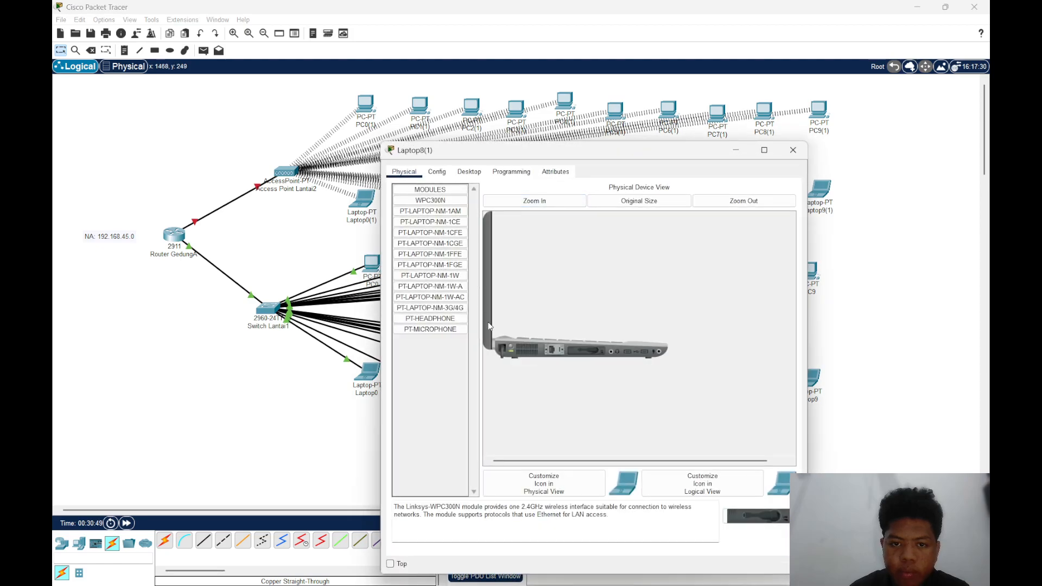
drag(592, 351, 398, 367)
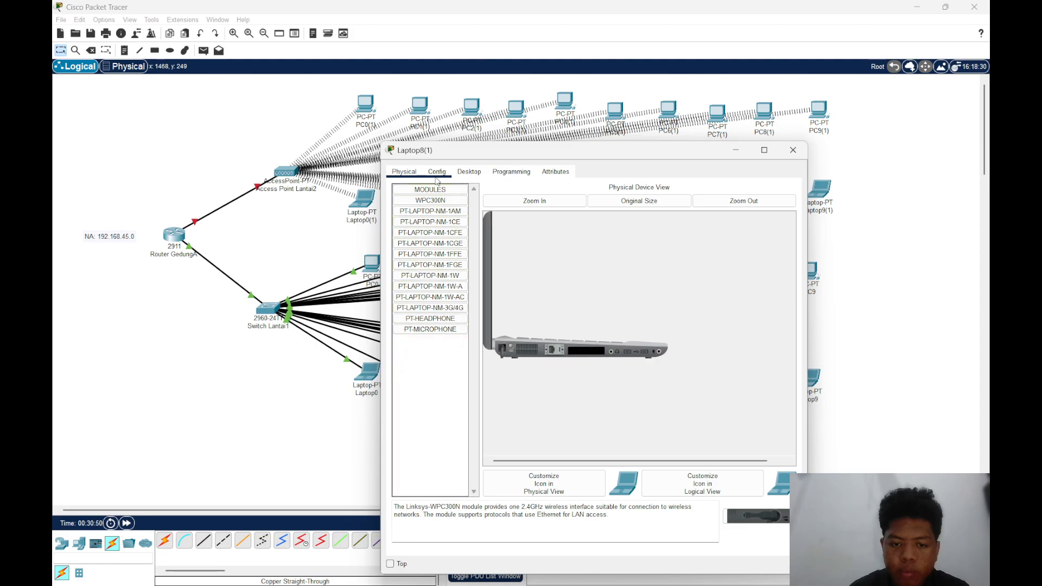
drag(431, 200, 574, 351)
drag(430, 200, 587, 352)
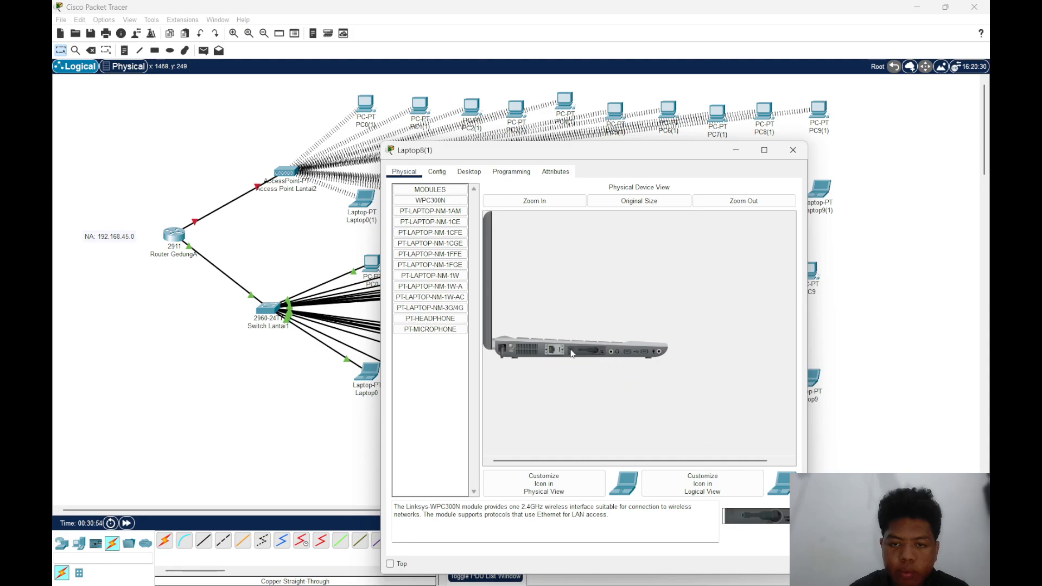
Connect Laptop8(1) to the Lantai2 wireless network with PC Wireless and close its window
click(468, 171)
click(435, 301)
click(473, 320)
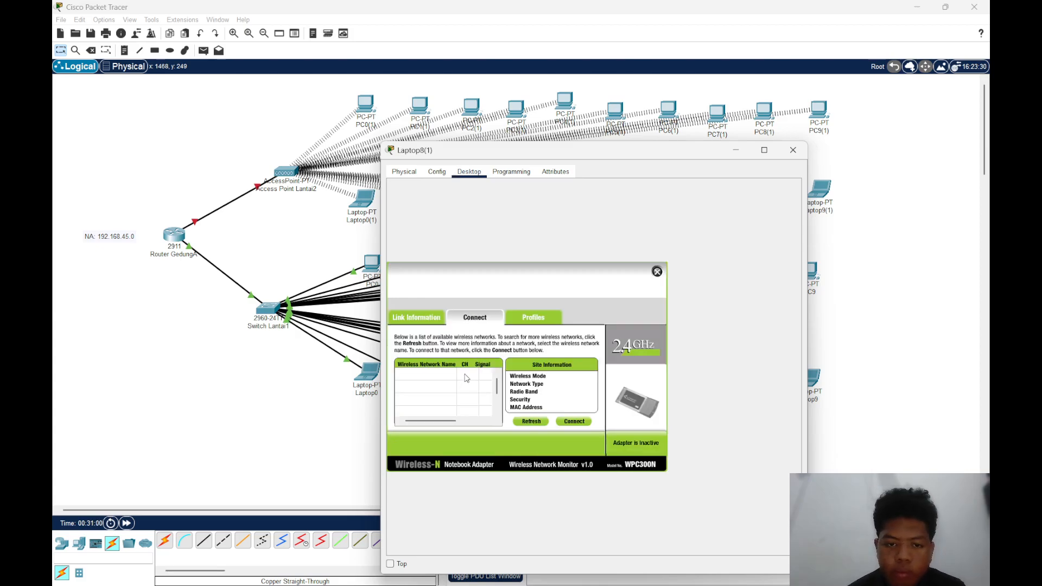
click(432, 372)
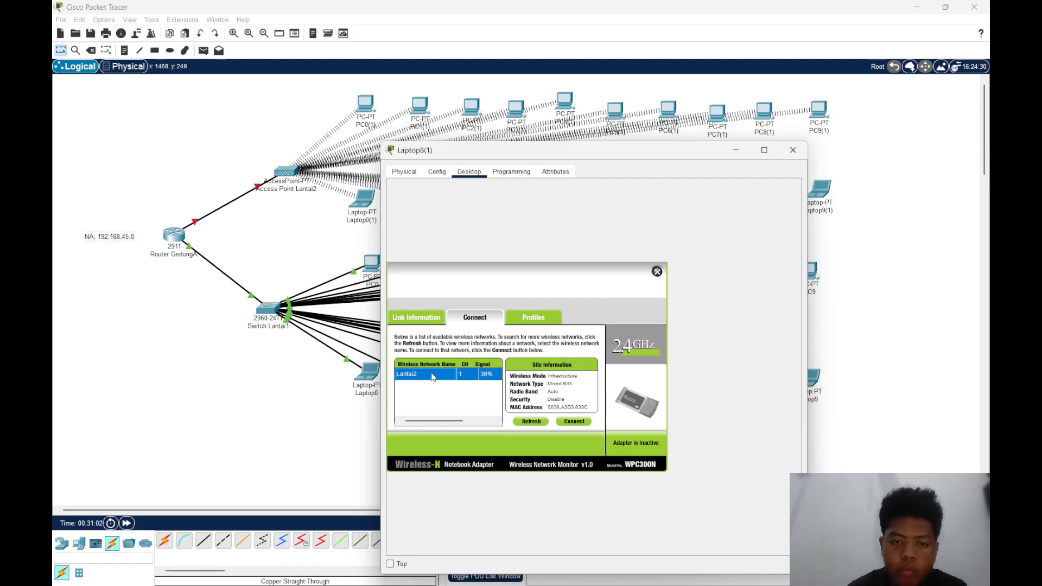
click(584, 421)
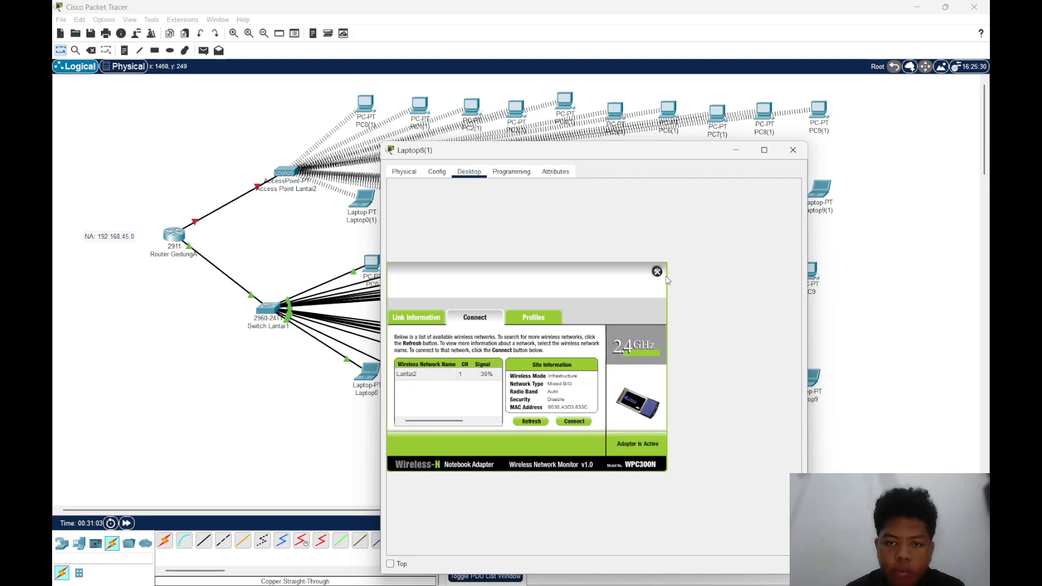
click(734, 154)
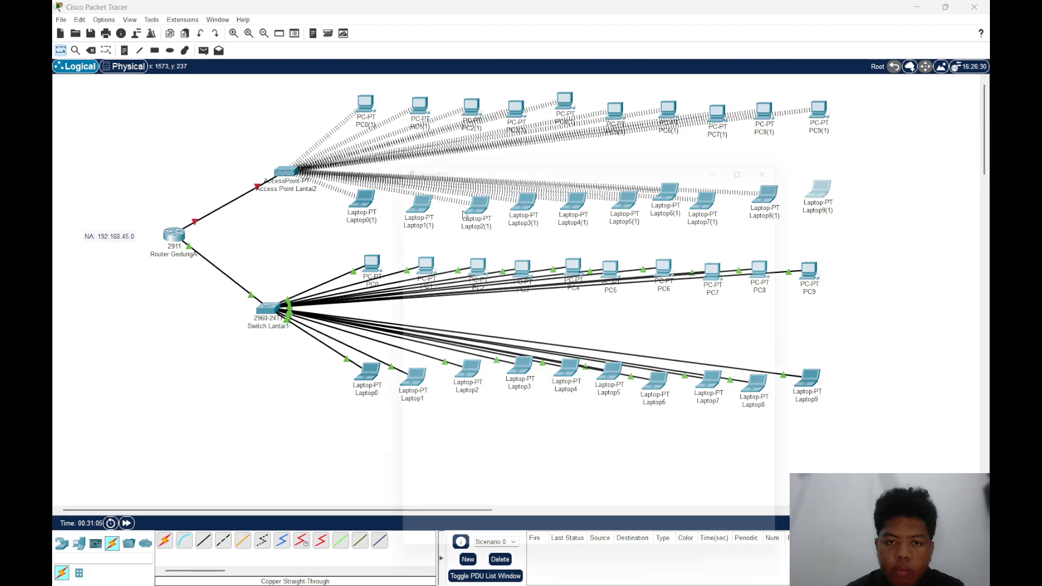
With Laptop9(1) powered off, replace its installed network module with the WPC300N and turn the laptop back on
click(819, 190)
click(458, 172)
click(405, 173)
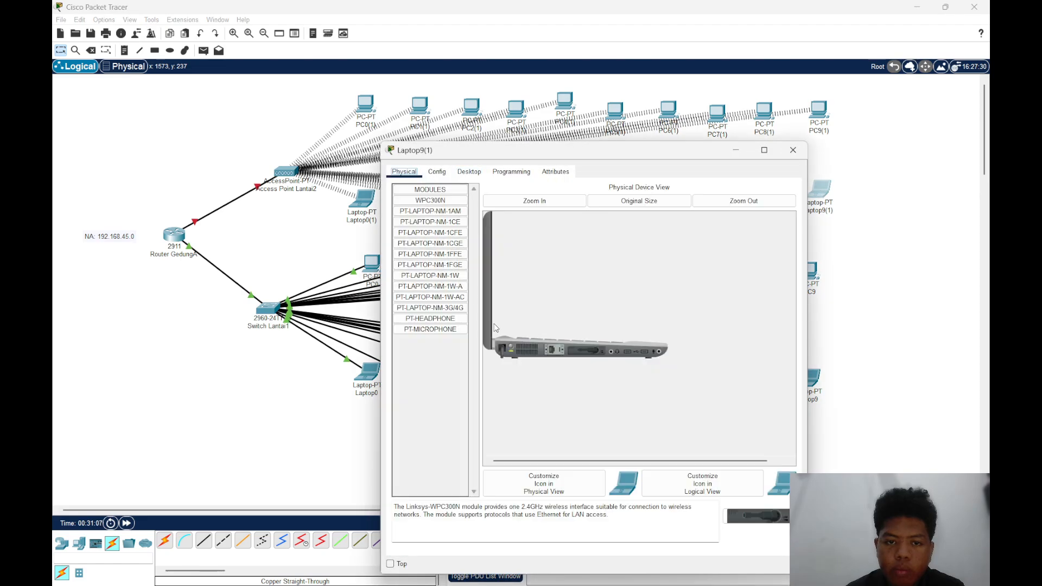
drag(596, 350, 408, 387)
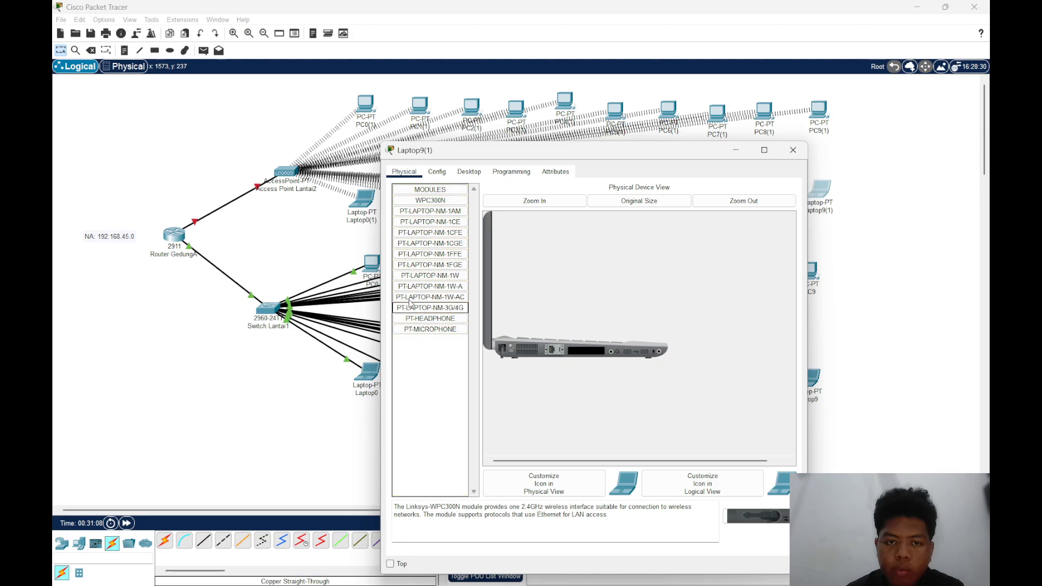
drag(419, 201, 589, 350)
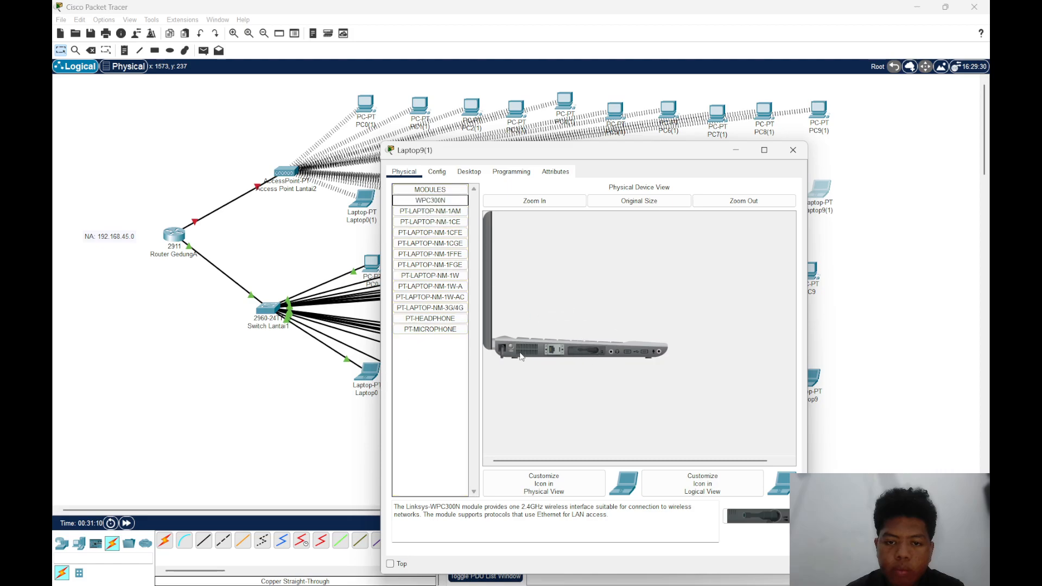
Connect Laptop9(1) to the Lantai2 wireless network with PC Wireless and close its window
click(469, 172)
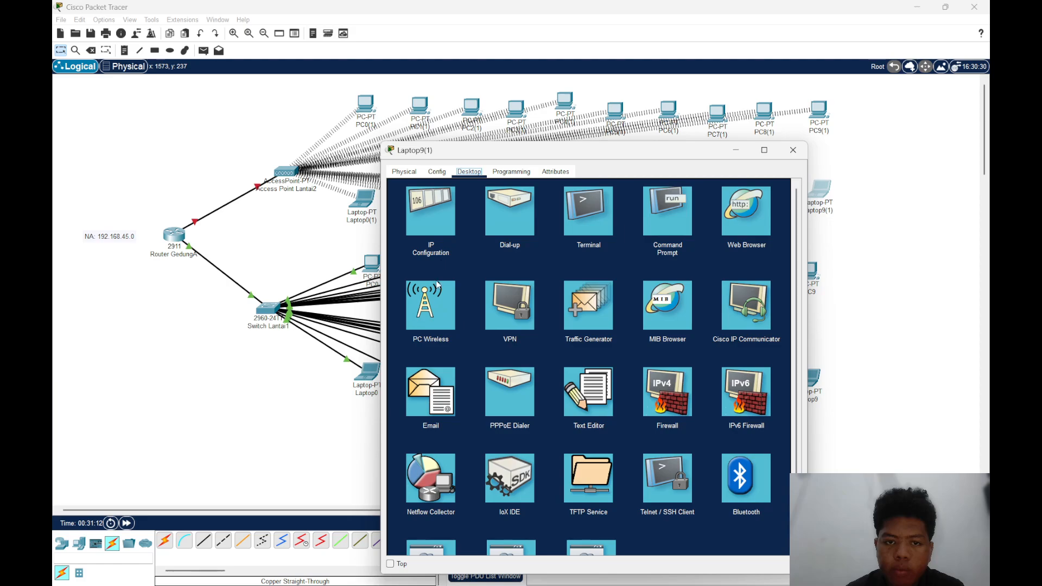
click(426, 296)
click(470, 316)
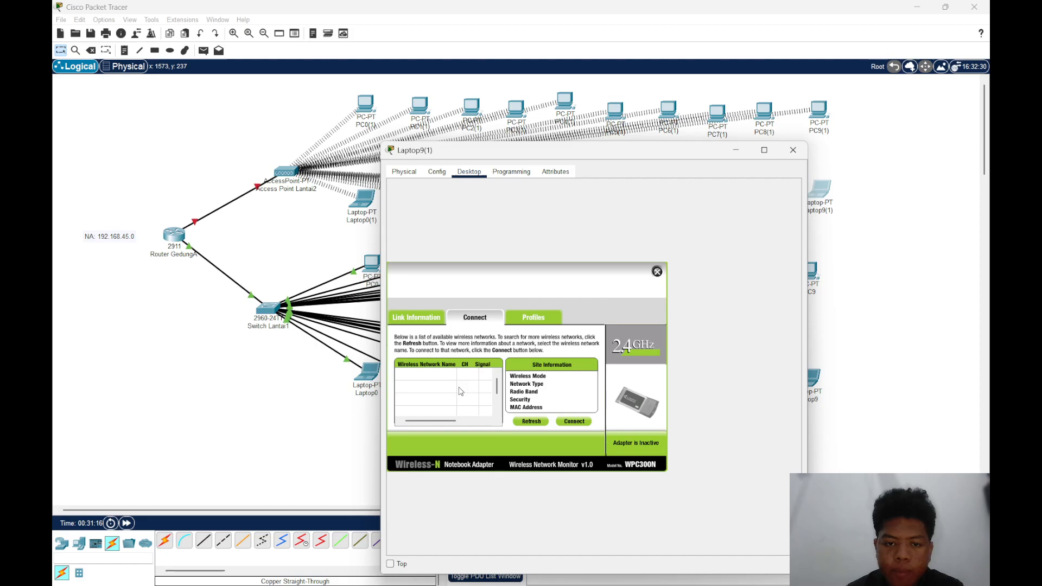
click(440, 374)
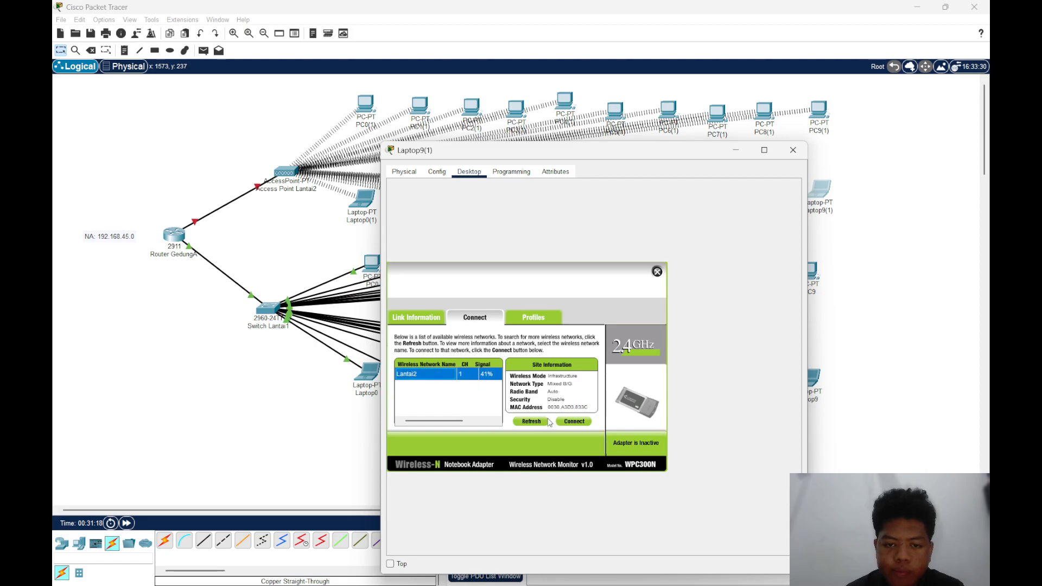
click(562, 421)
click(793, 150)
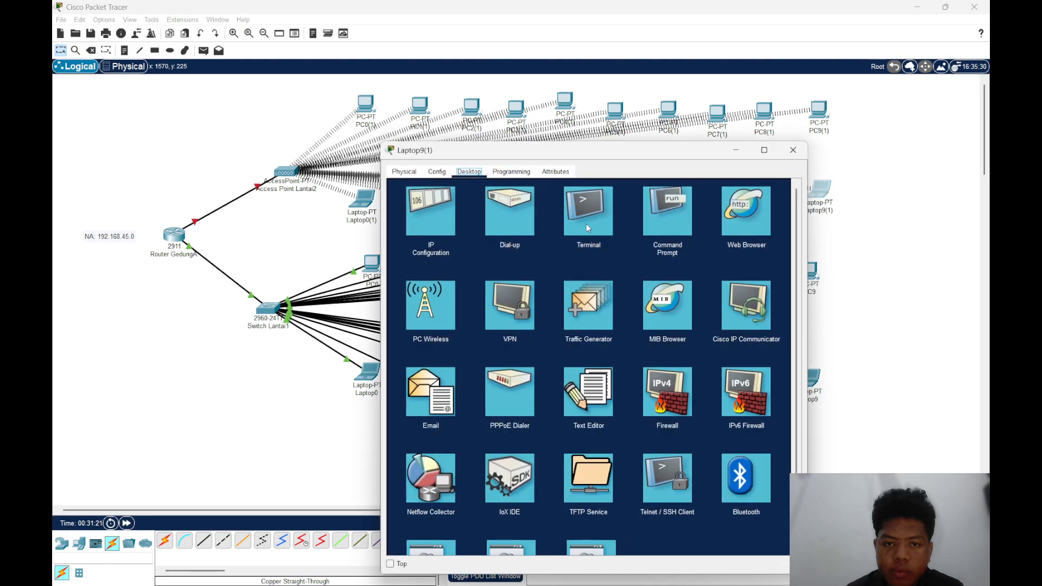
click(793, 150)
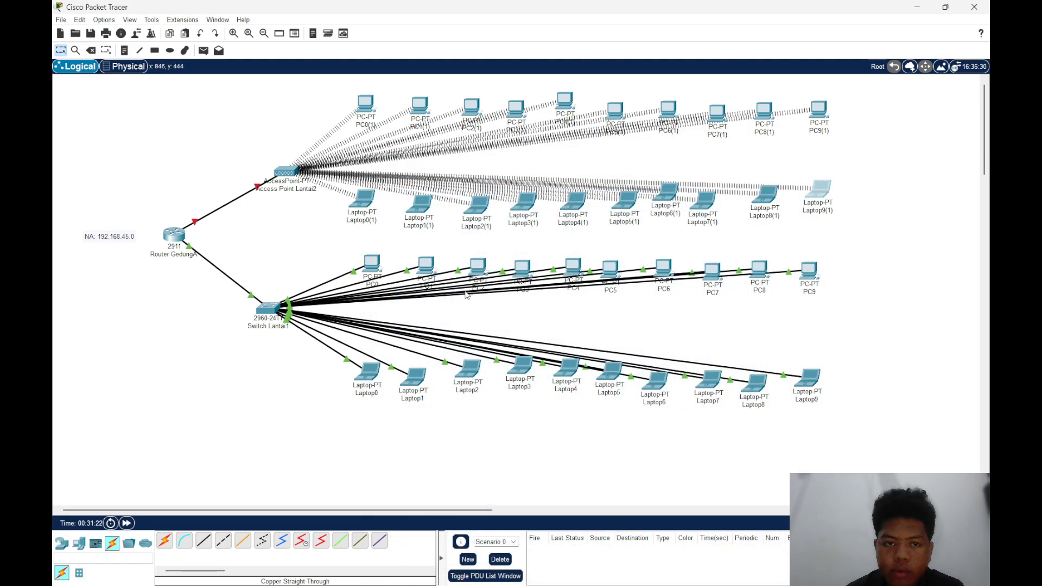
Connect Laptop1(1) to the Lantai2 wireless network with PC Wireless and close its window
click(432, 226)
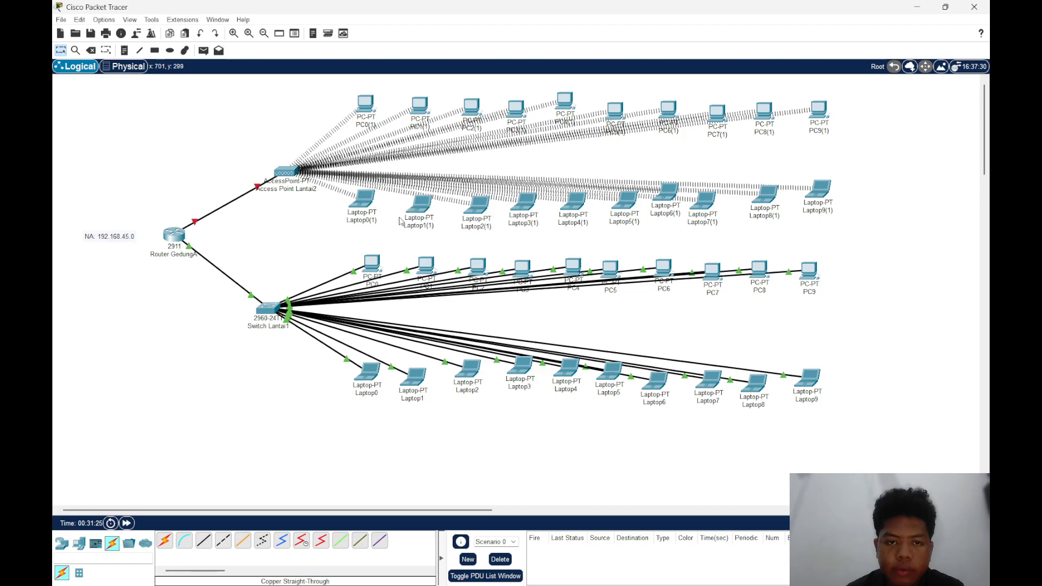
click(421, 205)
click(440, 172)
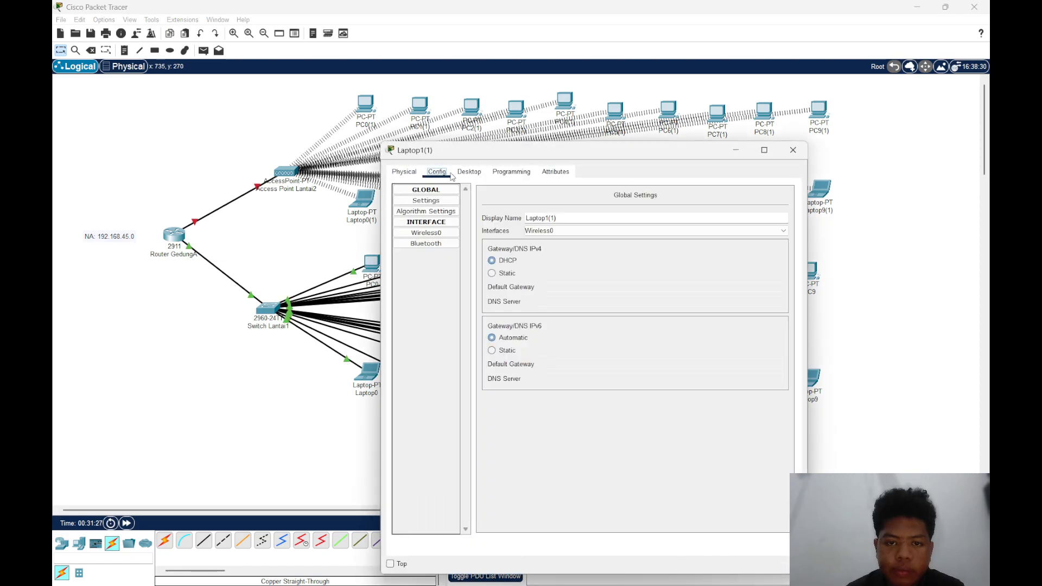
click(408, 174)
click(479, 176)
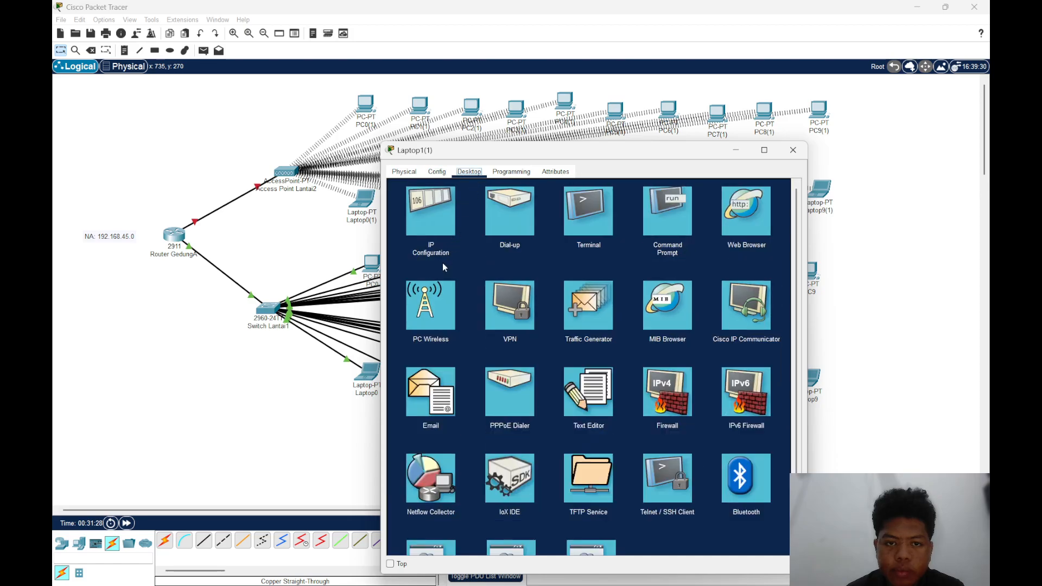
click(426, 313)
click(471, 316)
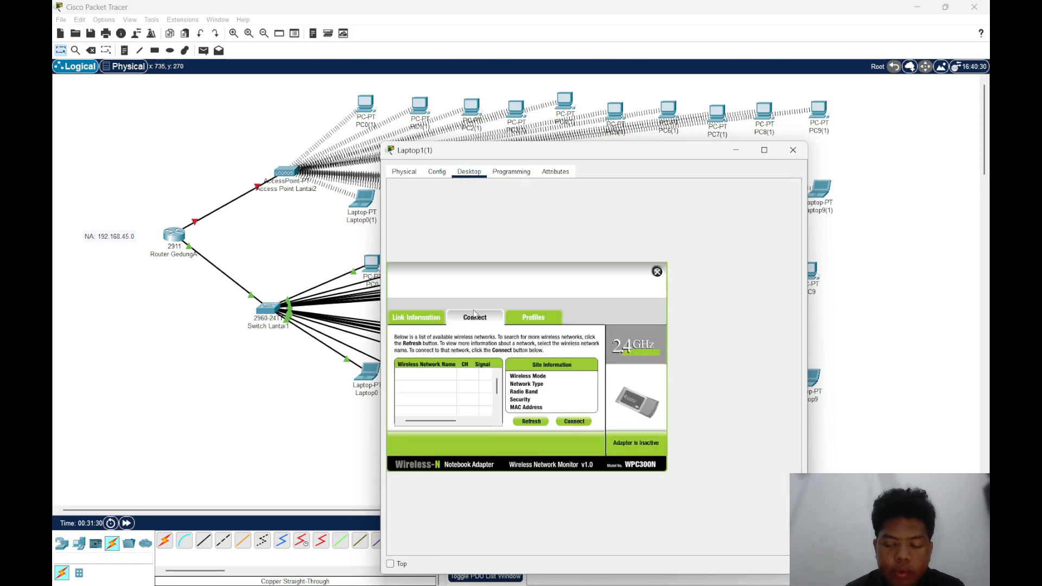
click(442, 379)
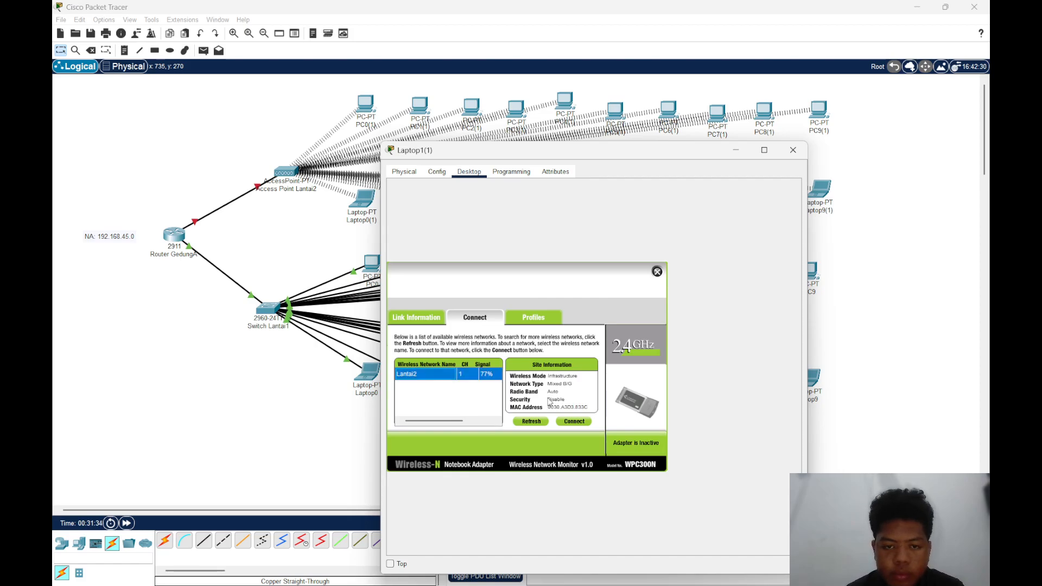
click(574, 422)
click(657, 272)
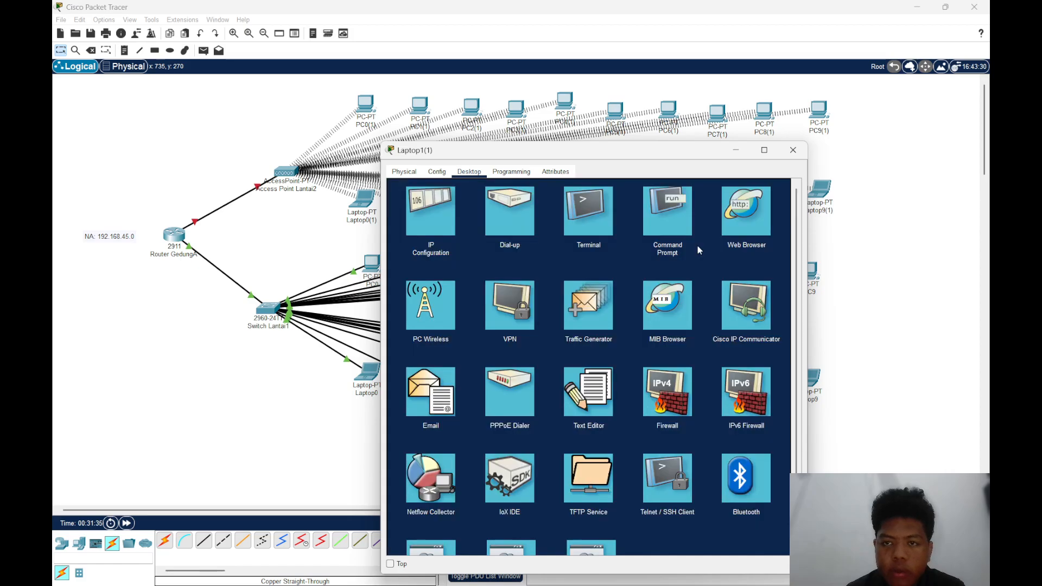
click(797, 150)
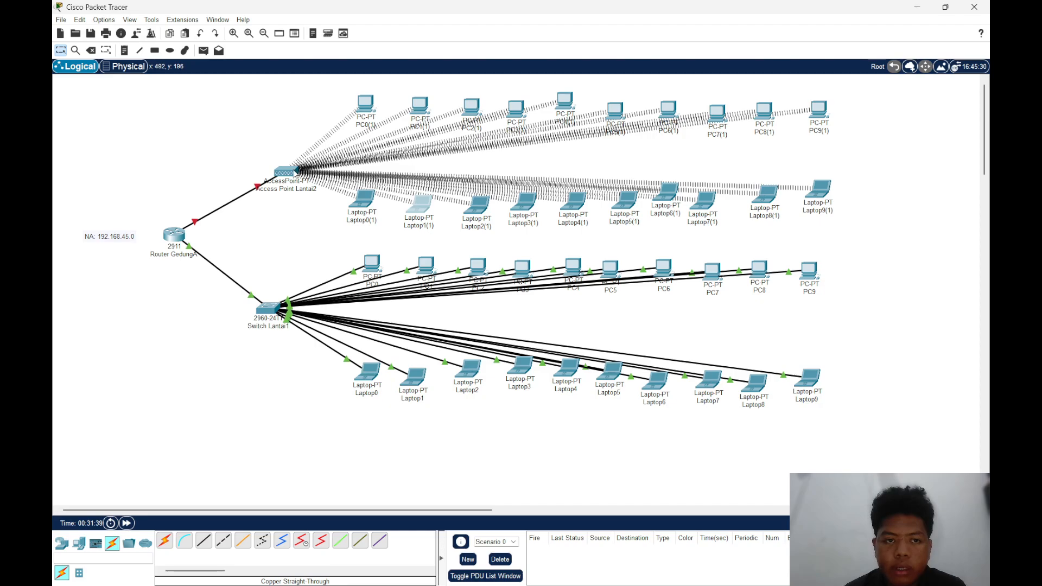
Move Access Point Lantai2 slightly closer to PC0(1) in the topology
drag(292, 175, 298, 166)
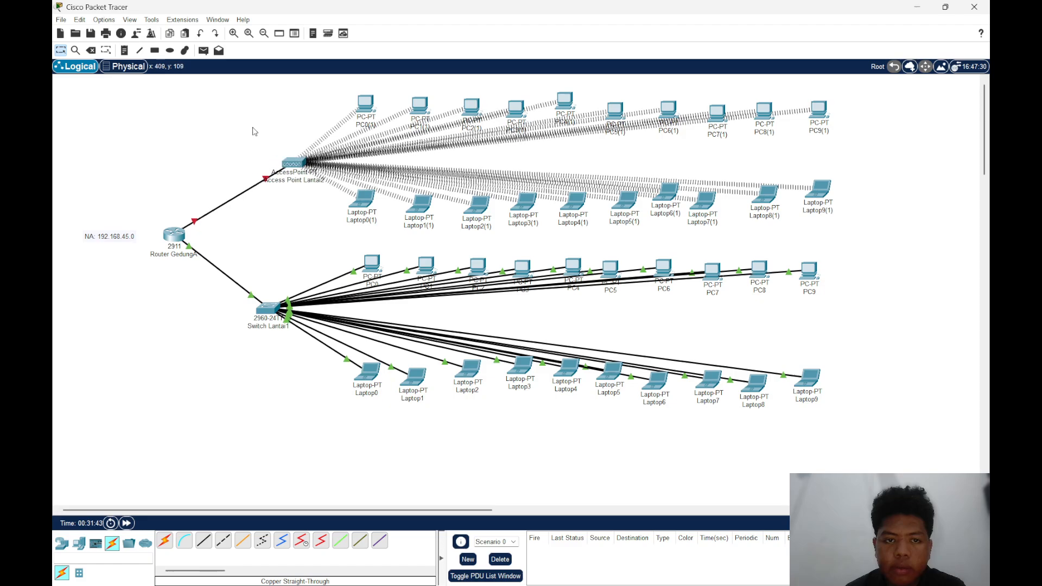
mouse_move(363, 108)
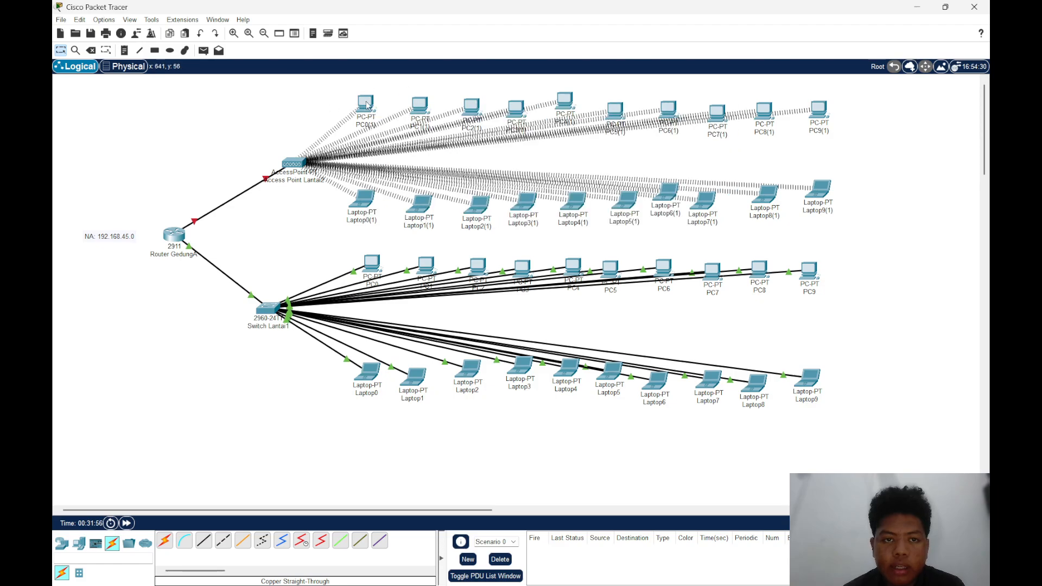
mouse_move(367, 104)
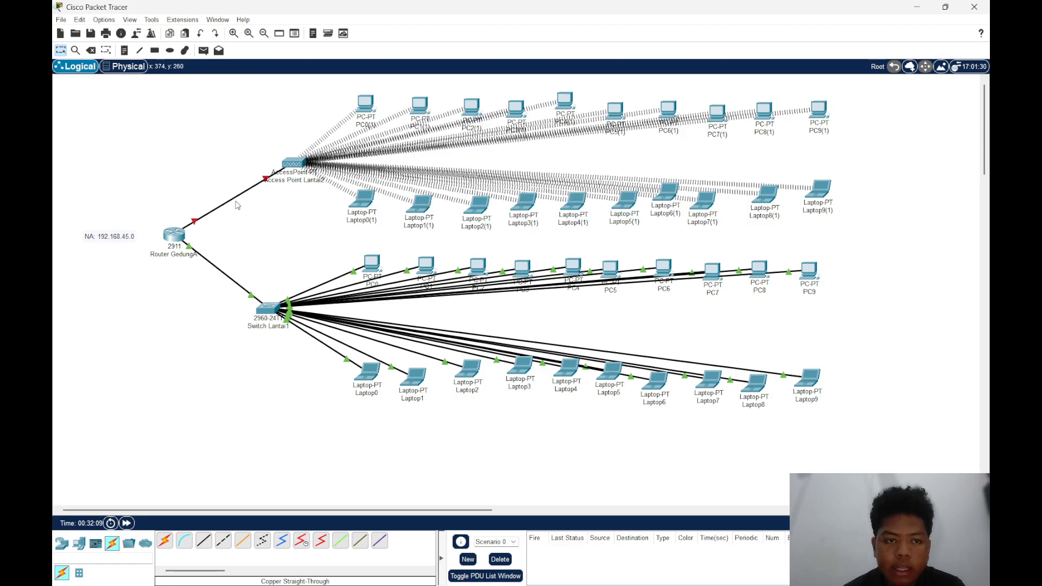
On Router GedungA's command line, create a DHCP pool named lantai2
click(174, 234)
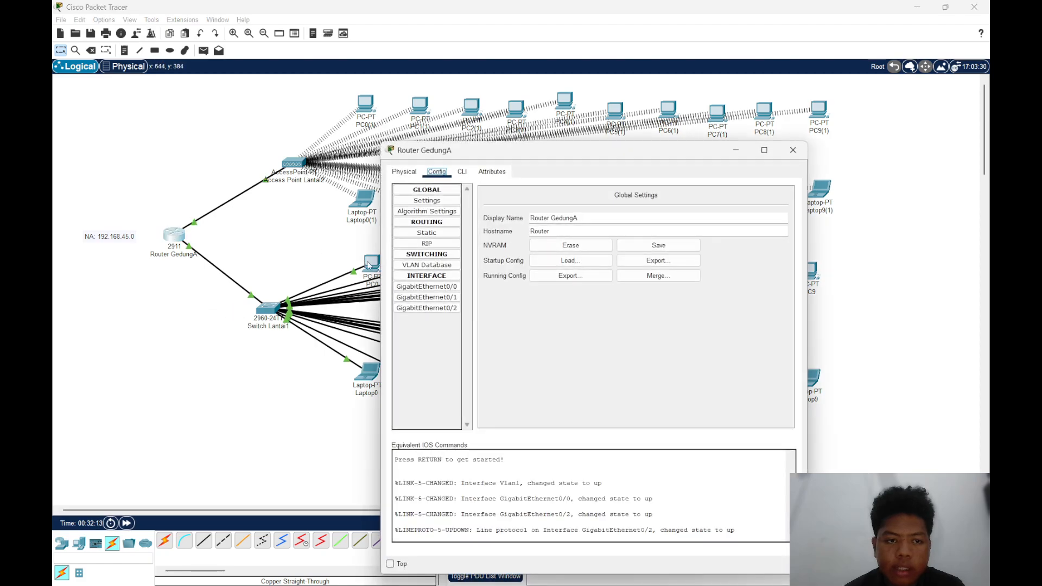
click(430, 310)
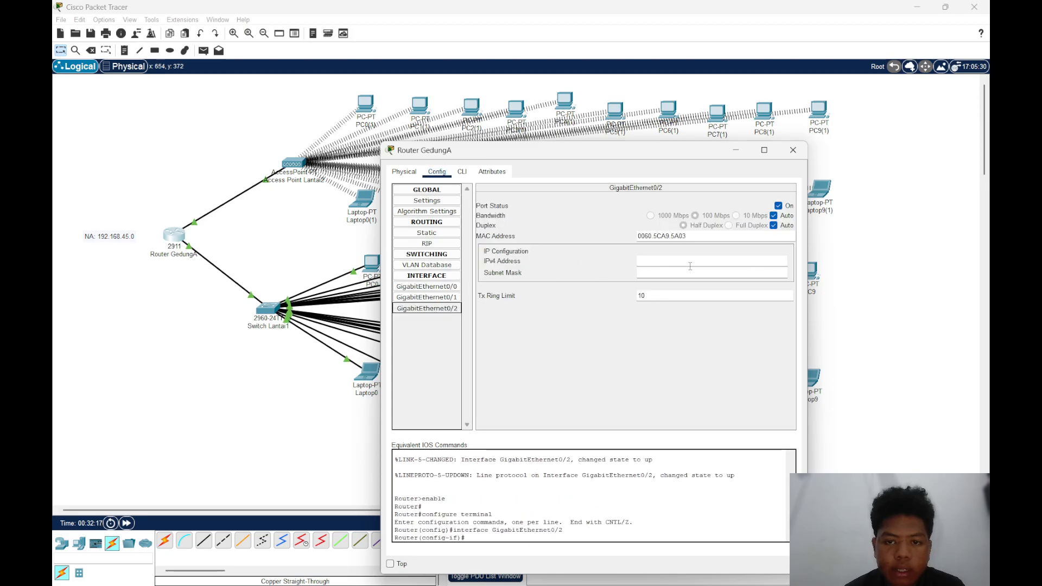
click(691, 266)
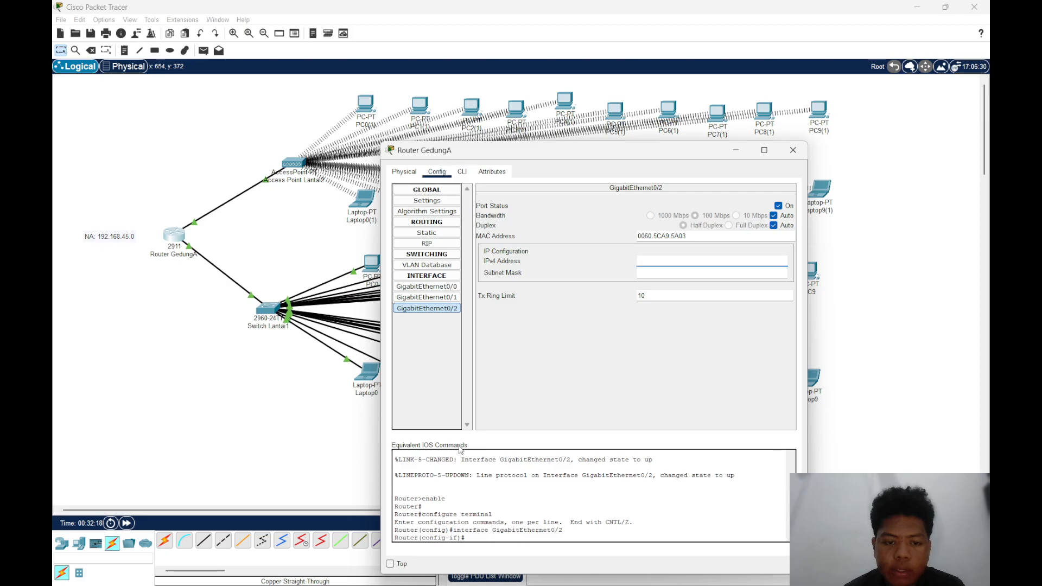
click(462, 172)
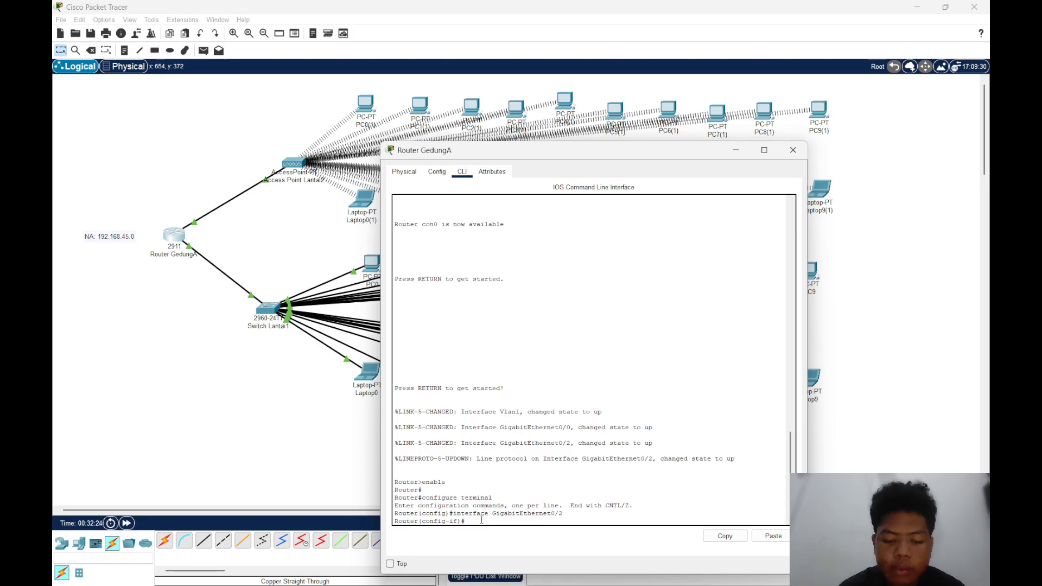
text(ip d)
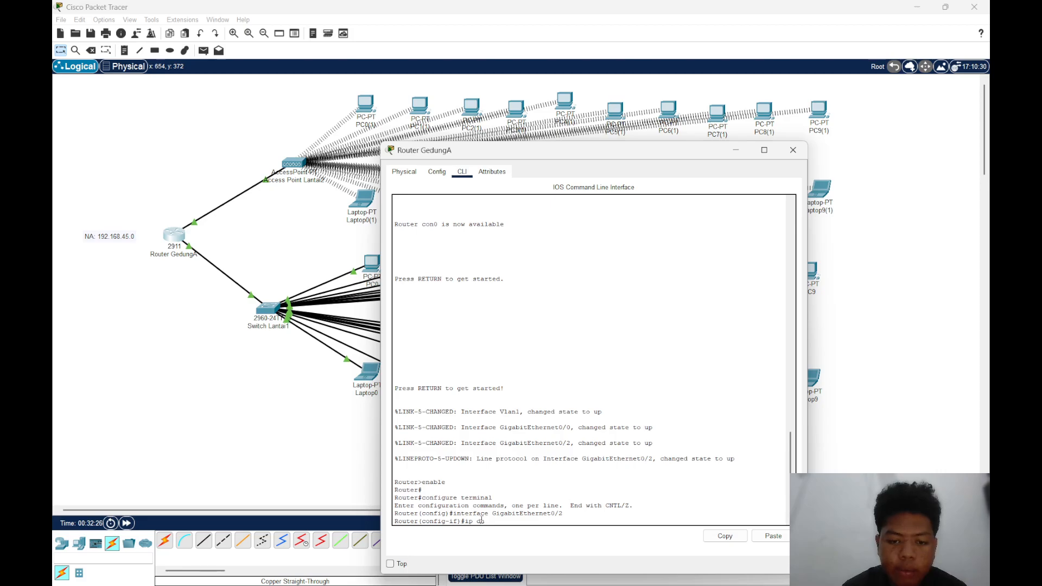
text(hcp pool)
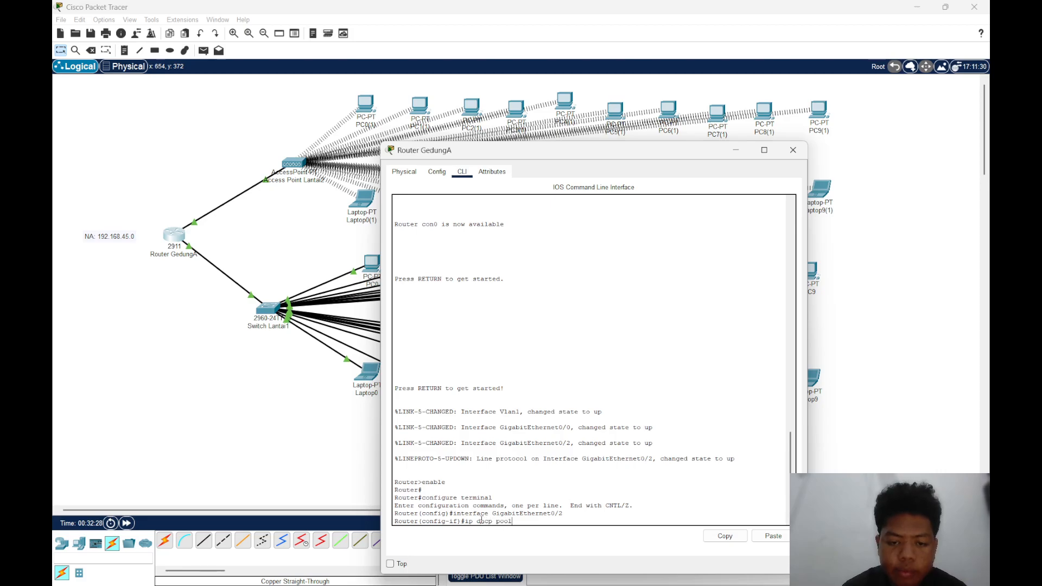
text( lan)
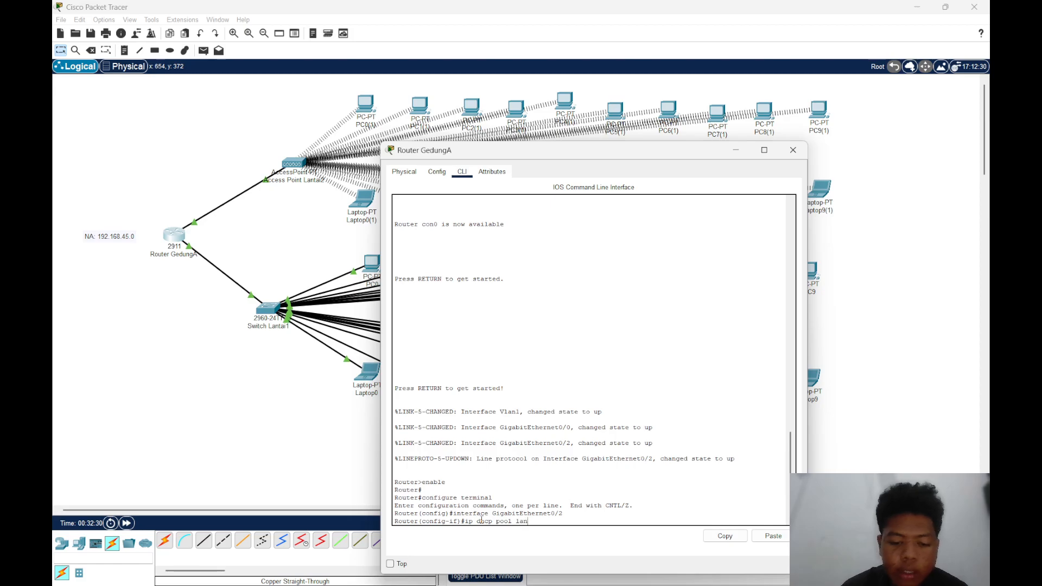
text(tai2)
key(Return)
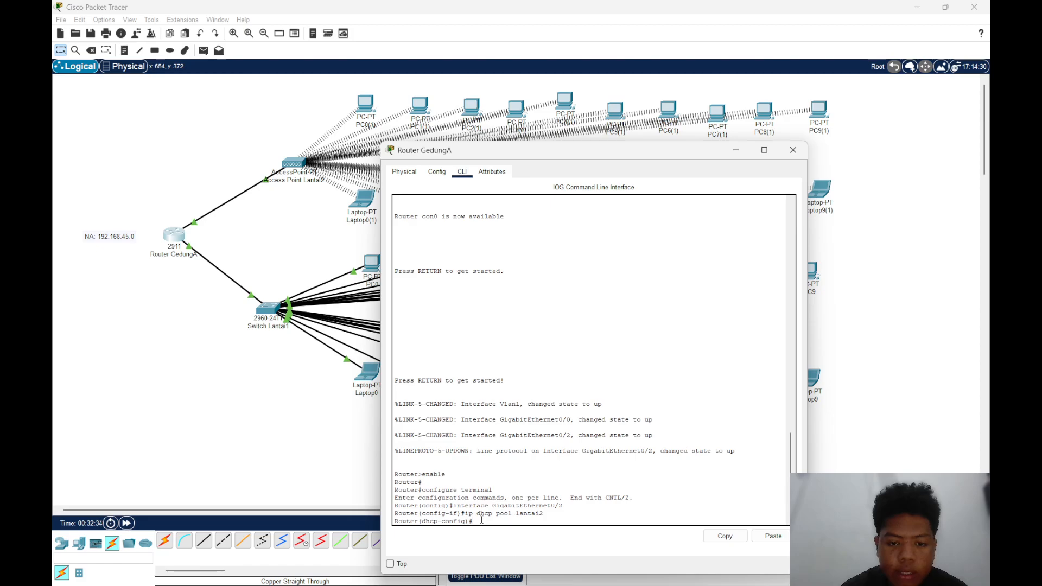
Set the lantai2 DHCP pool's network to 192.168.45.128 with subnet mask 255.255.255.128
text(netw)
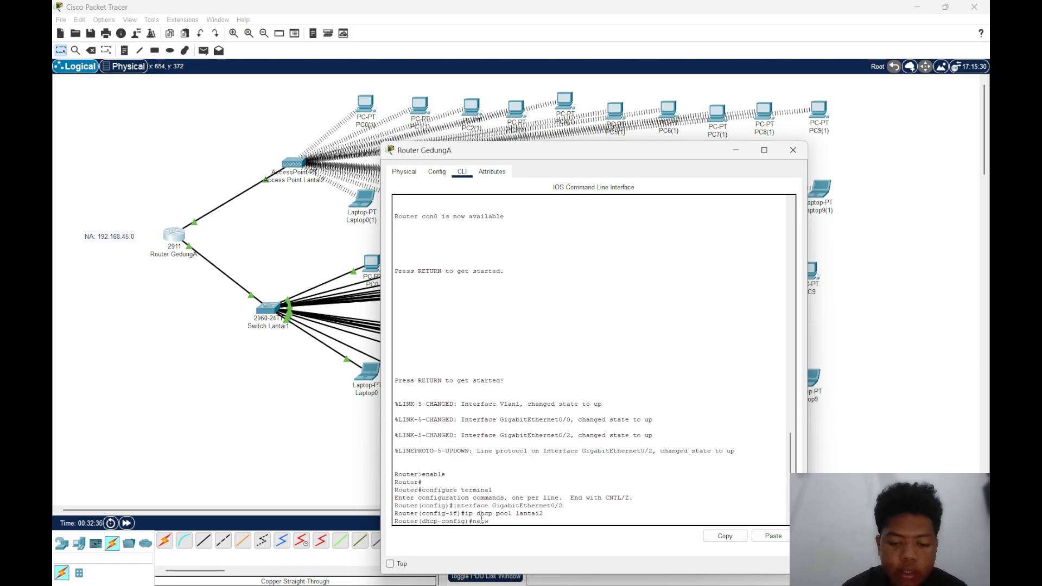
text(ork 192)
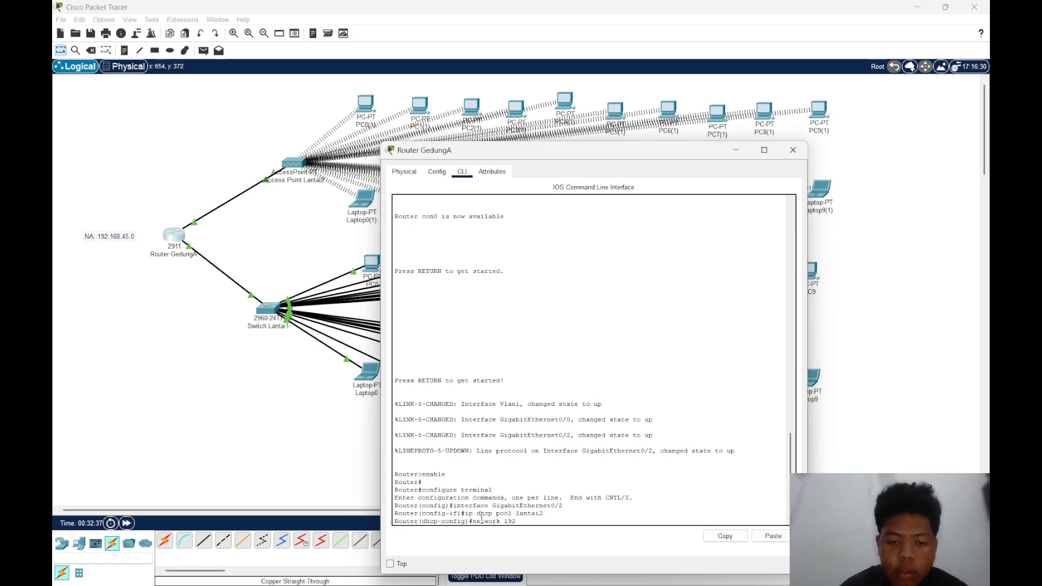
mouse_move(624, 583)
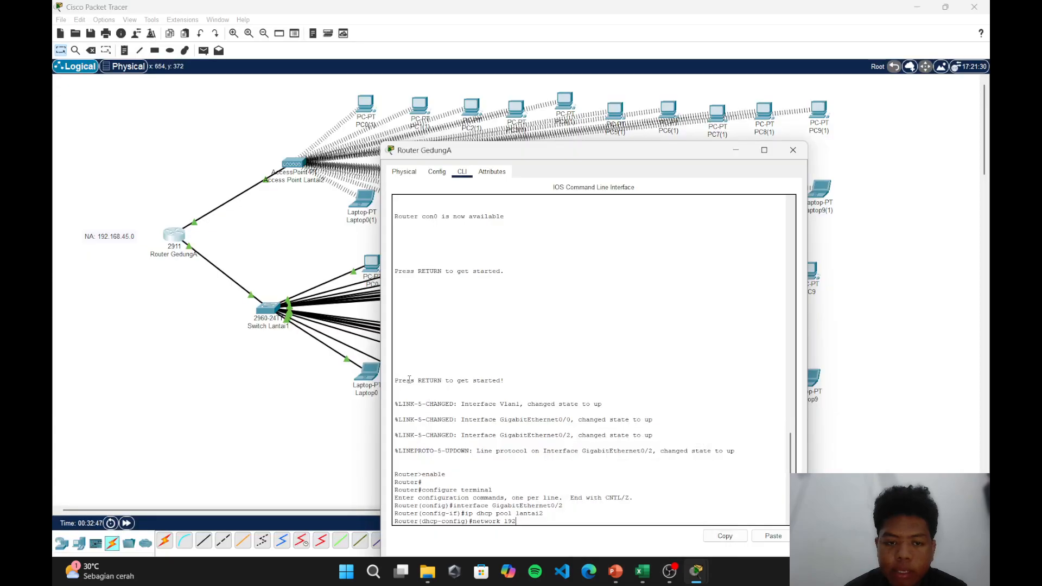
text(.)
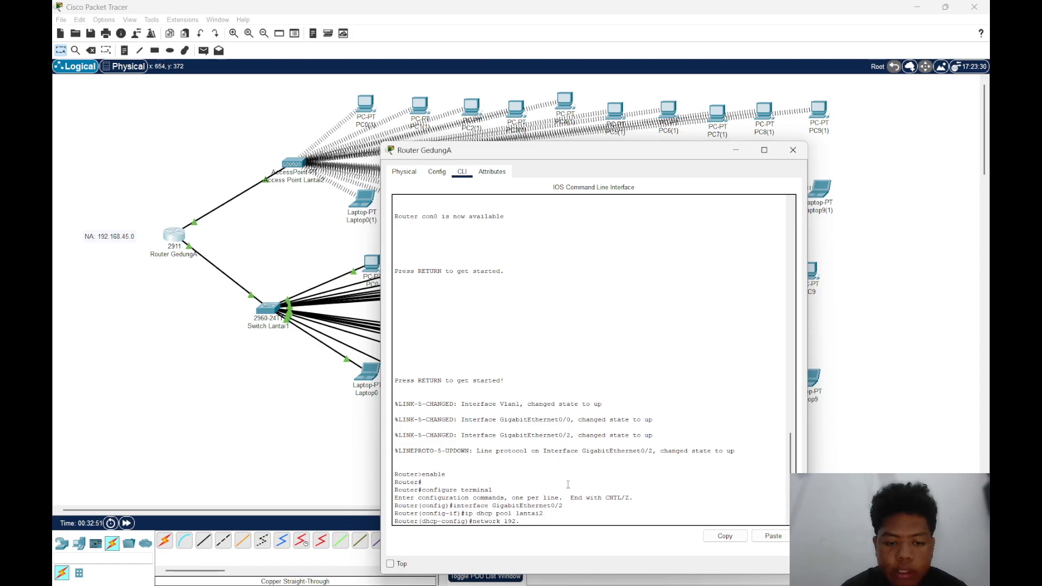
text(168.)
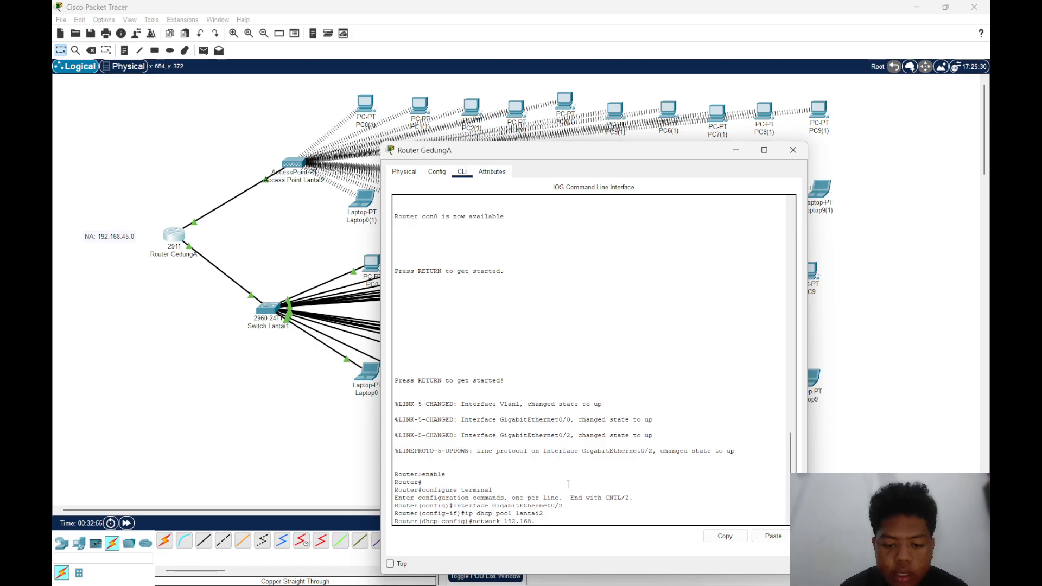
text(45.128)
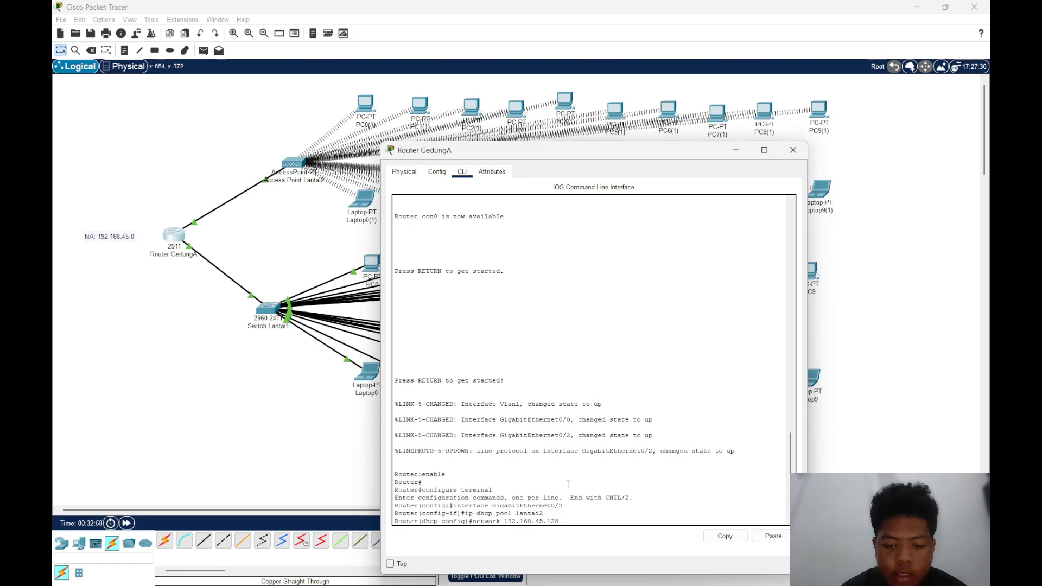
text( 255.25)
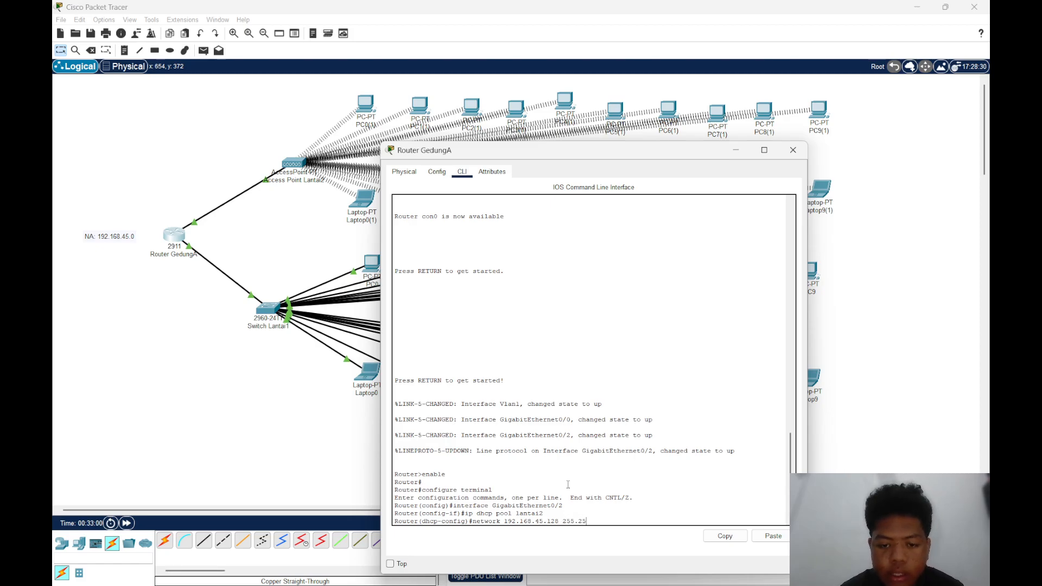
text(5.255.128)
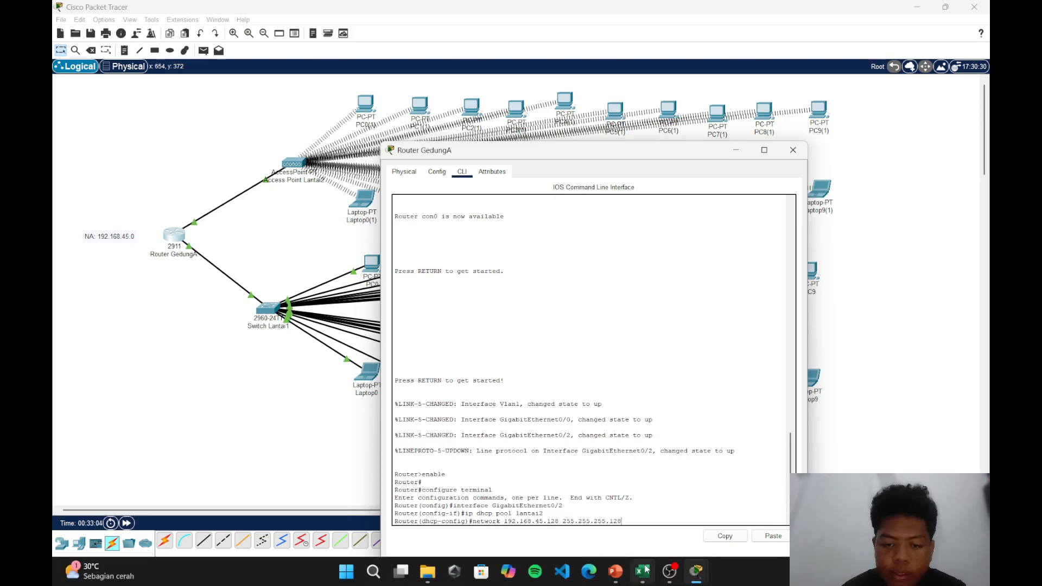
mouse_move(645, 517)
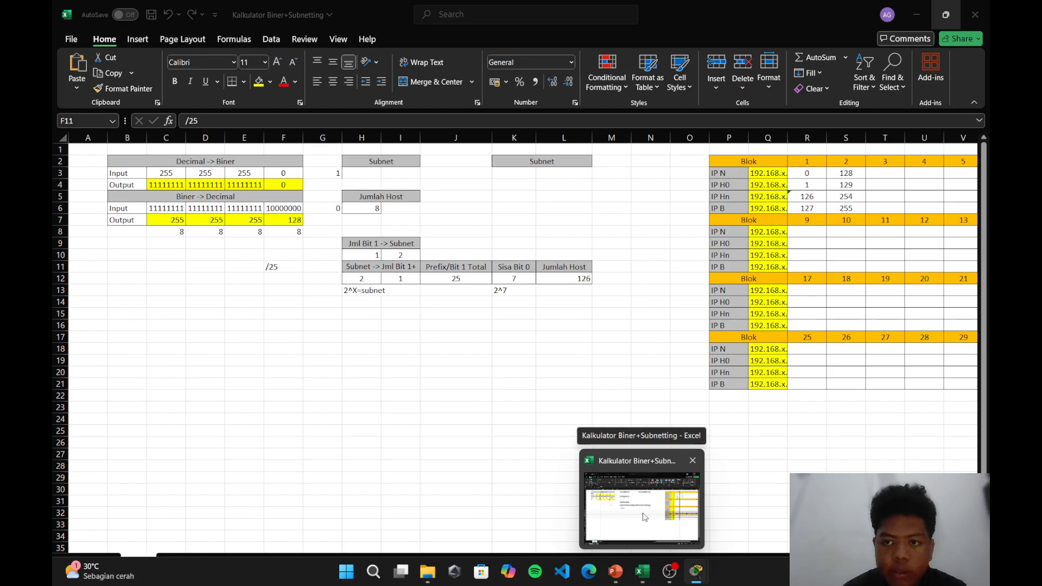
key(Return)
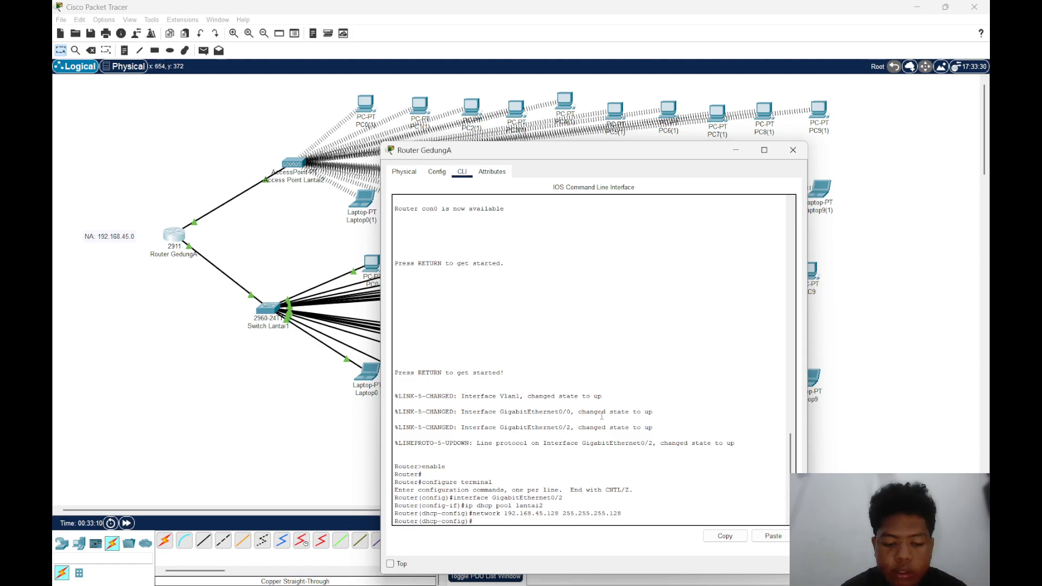
Set the lantai2 DHCP pool's default router to 192.168.45.129
text(defu)
key(BackSpace)
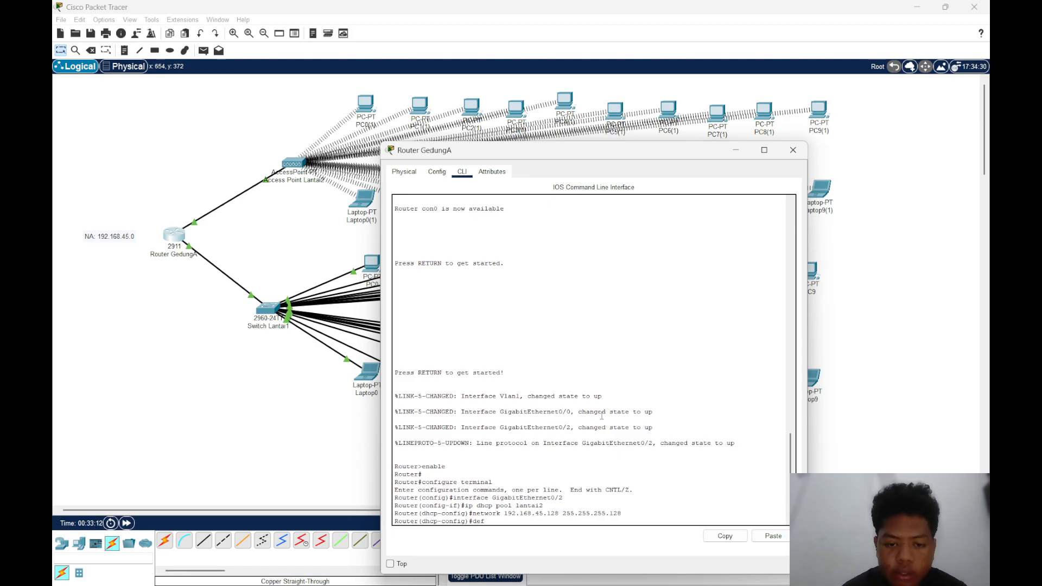
text(ault-ro)
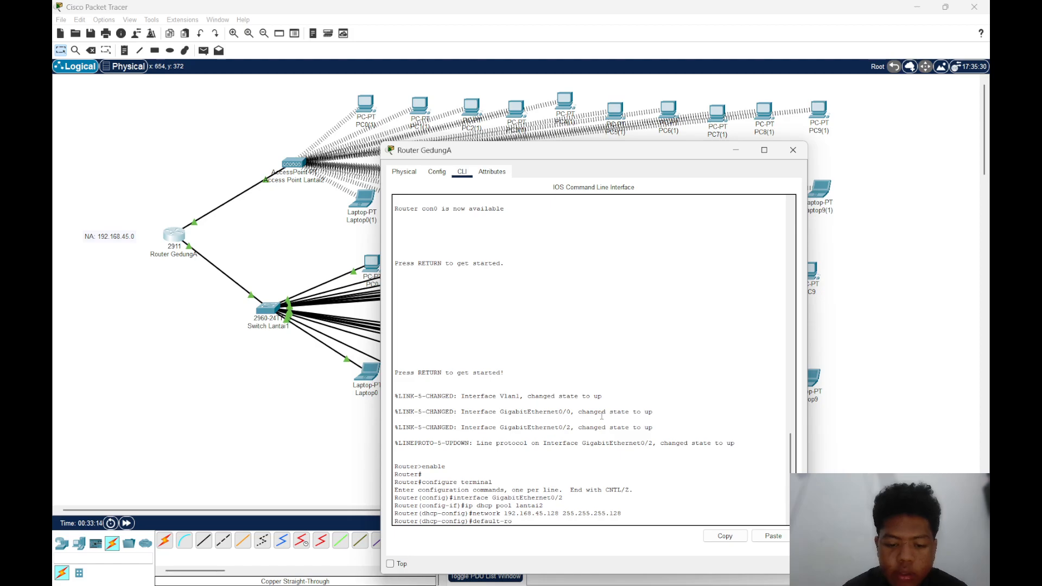
text(uter 192.168.46.129)
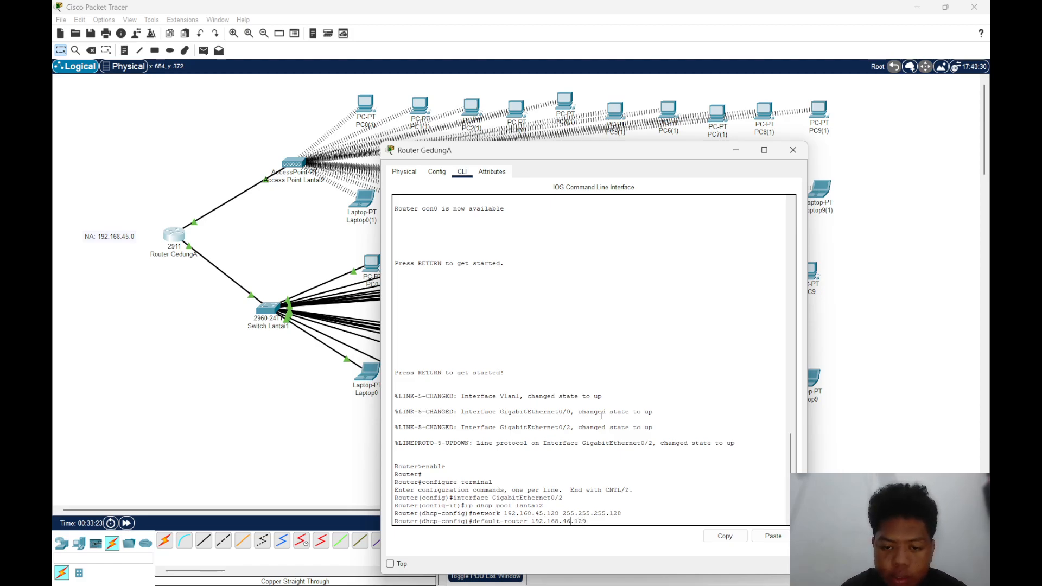
key(BackSpace)
text(5)
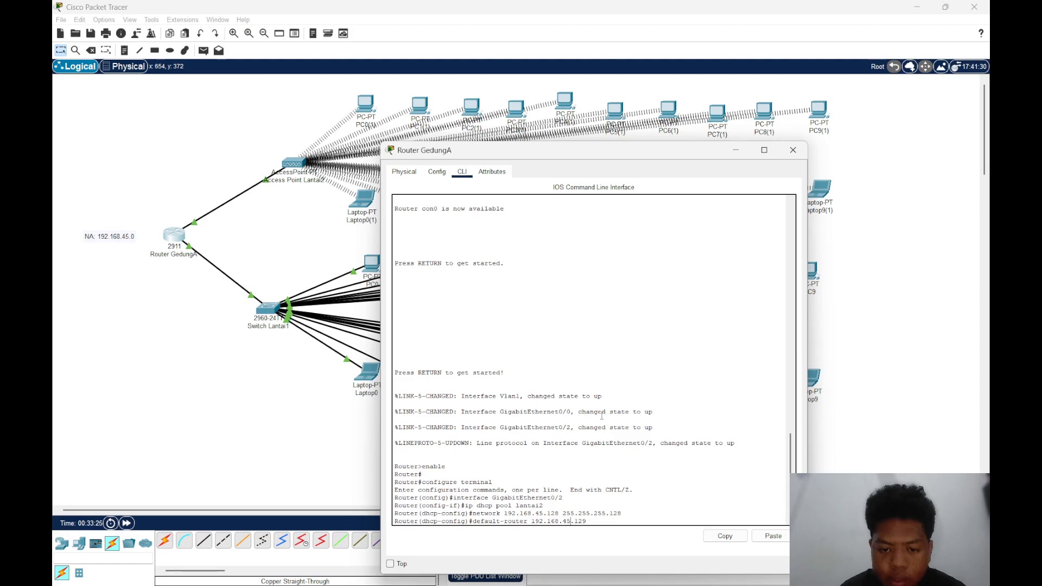
key(End)
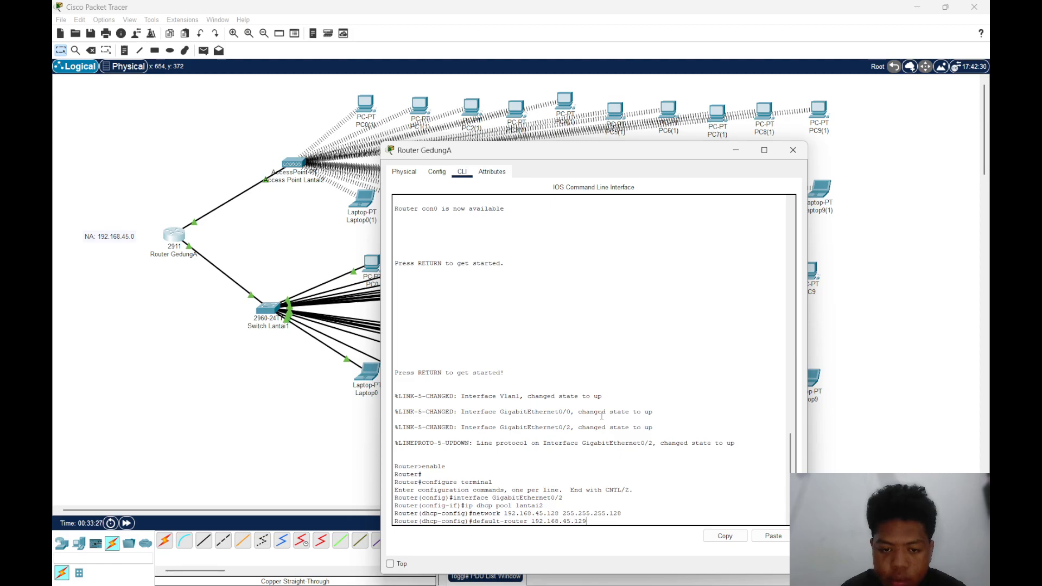
key(Return)
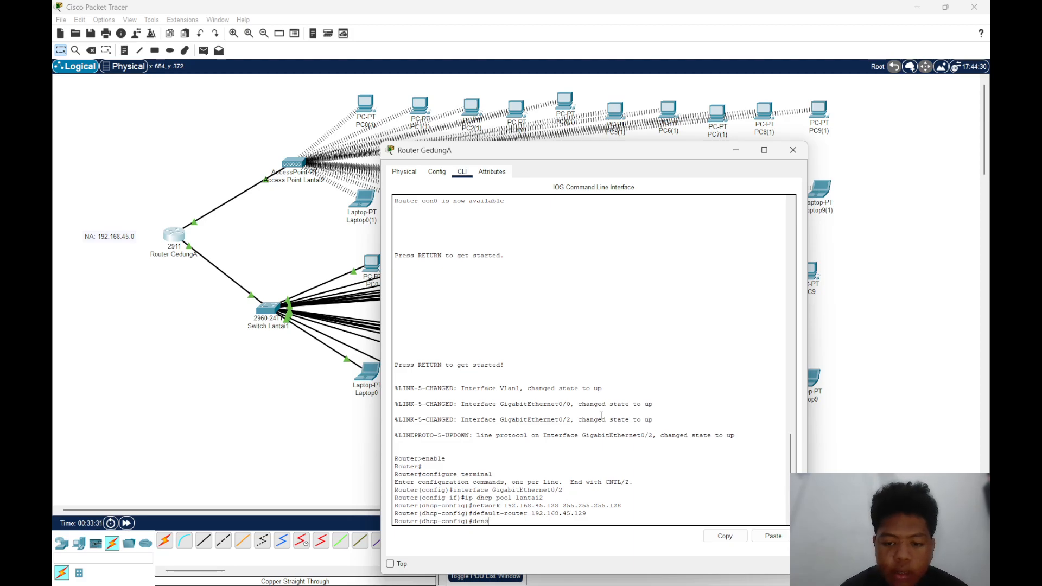
Set the lantai2 DHCP pool's DNS server to 8.8.8.8
text(dens)
key(BackSpace)
key(BackSpace)
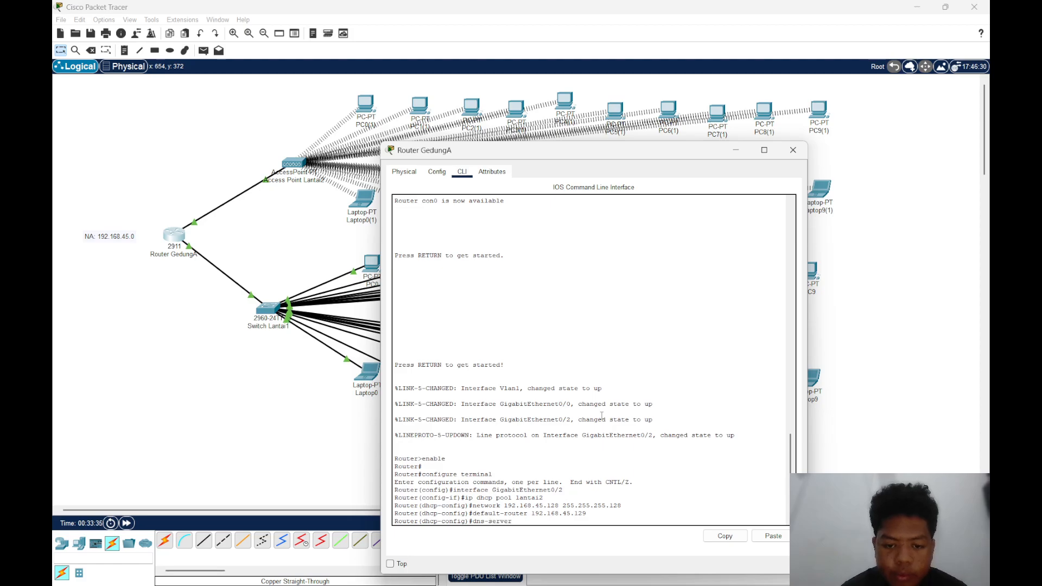
text(8.8.8.8)
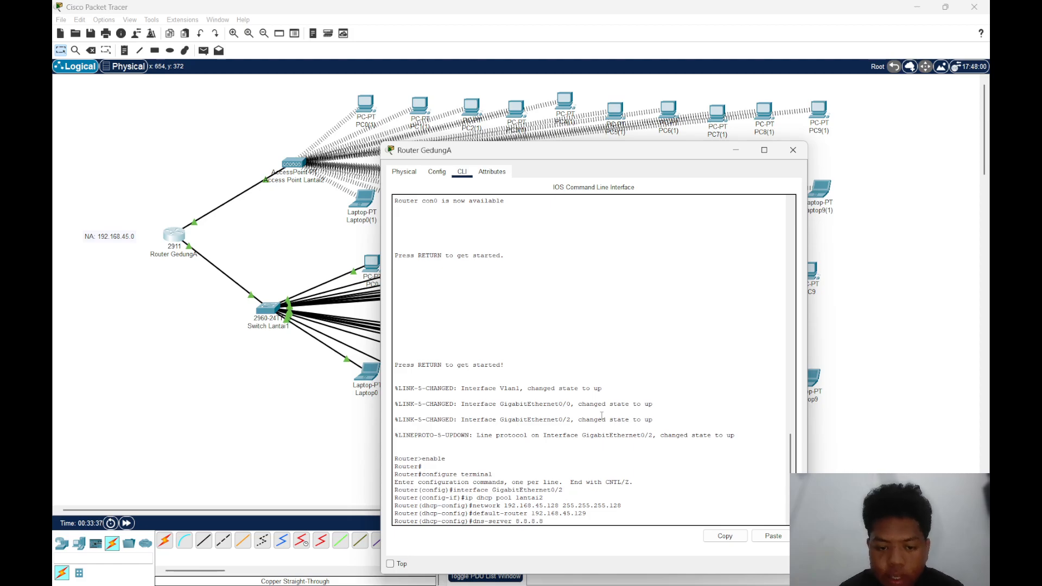
key(Return)
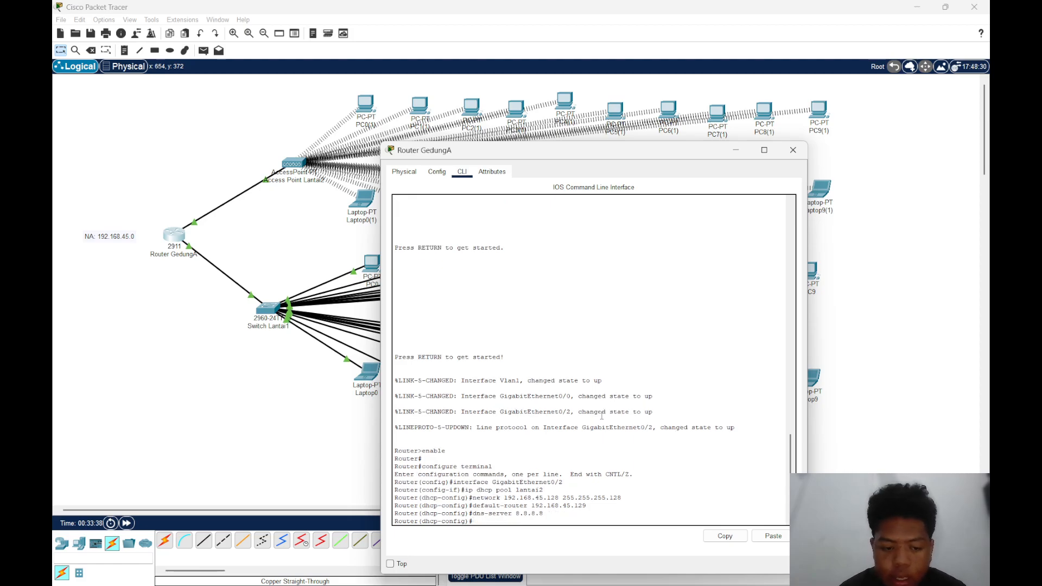
Exit Router GedungA's configuration modes and save its configuration with the write command
text(exit)
key(Return)
text(ex)
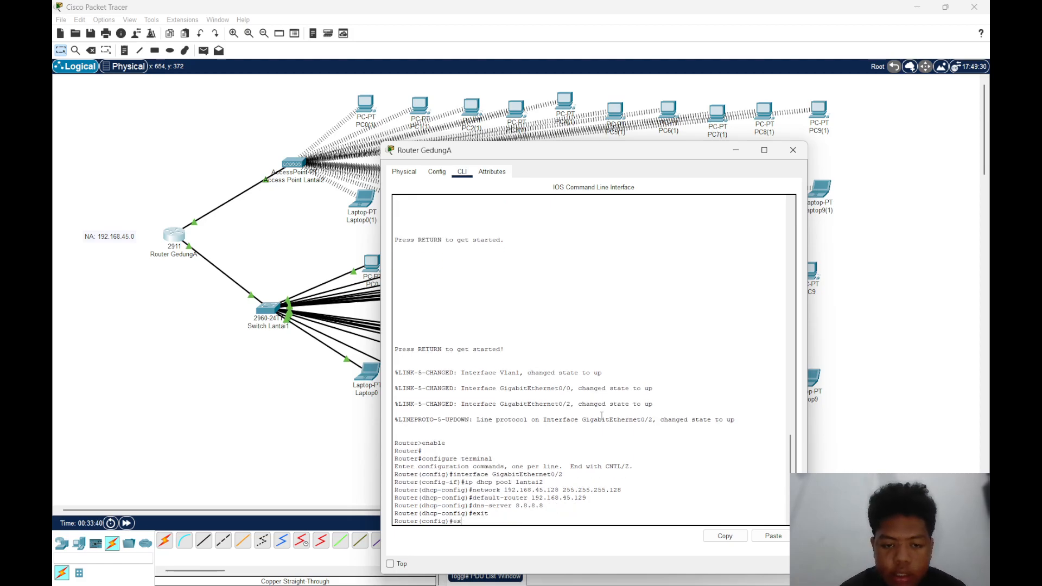
text(it)
key(Return)
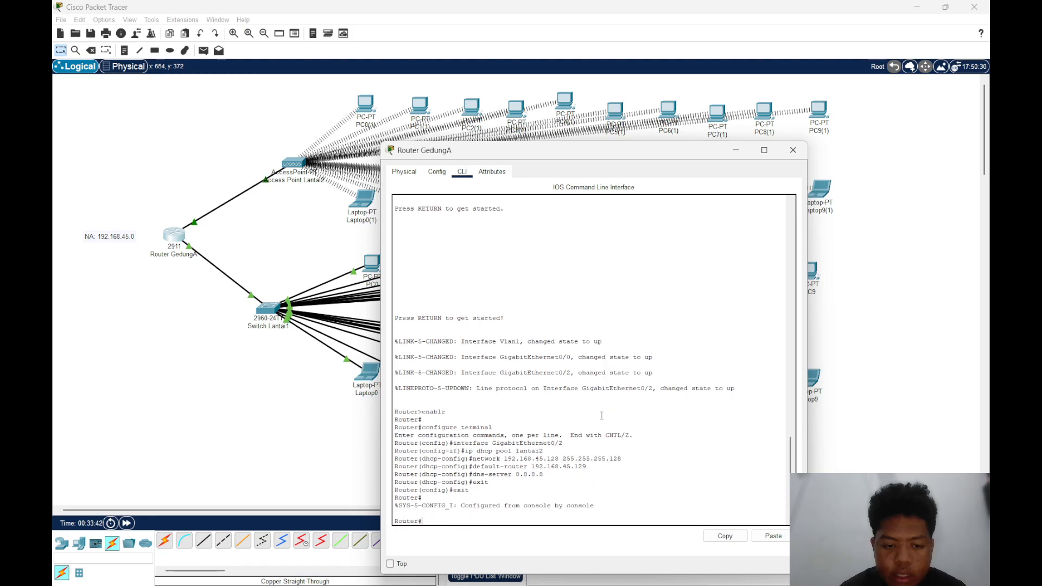
text(wri)
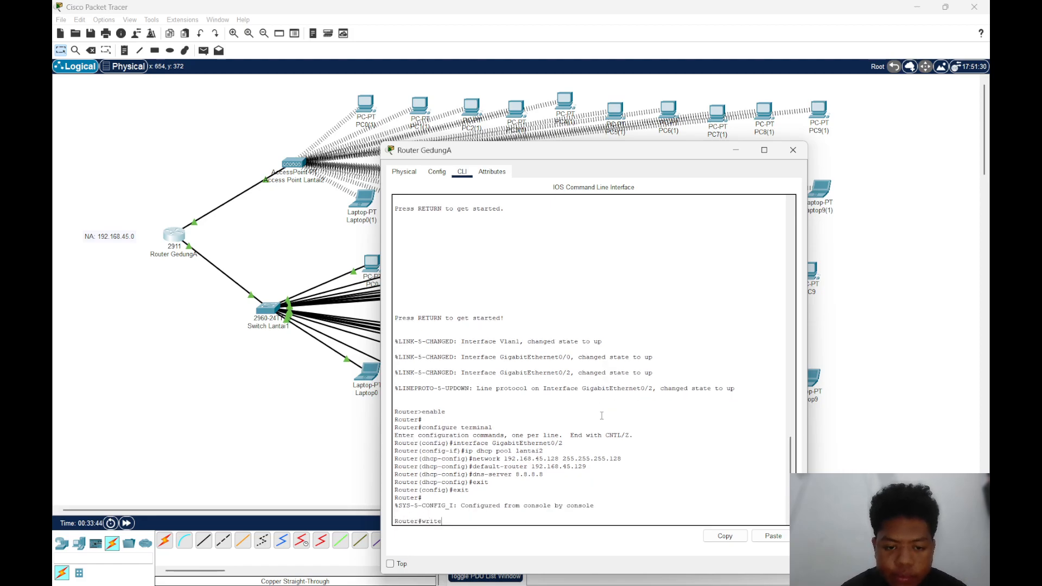
text(te)
key(Return)
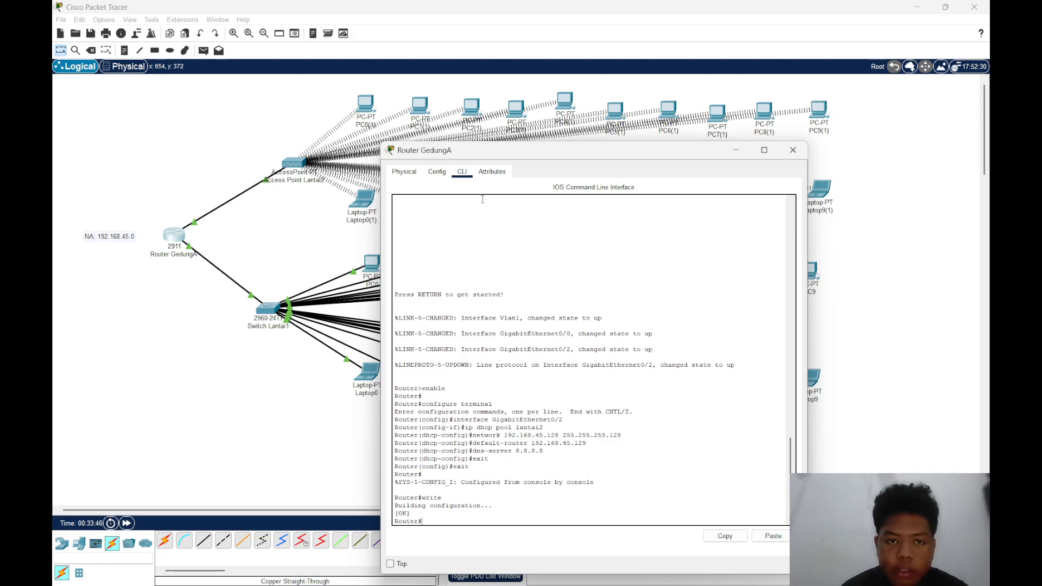
Assign Router GedungA's GigabitEthernet0/2 interface the IPv4 address 192.168.45.129 with subnet mask 255.255.255.128
click(437, 172)
click(429, 308)
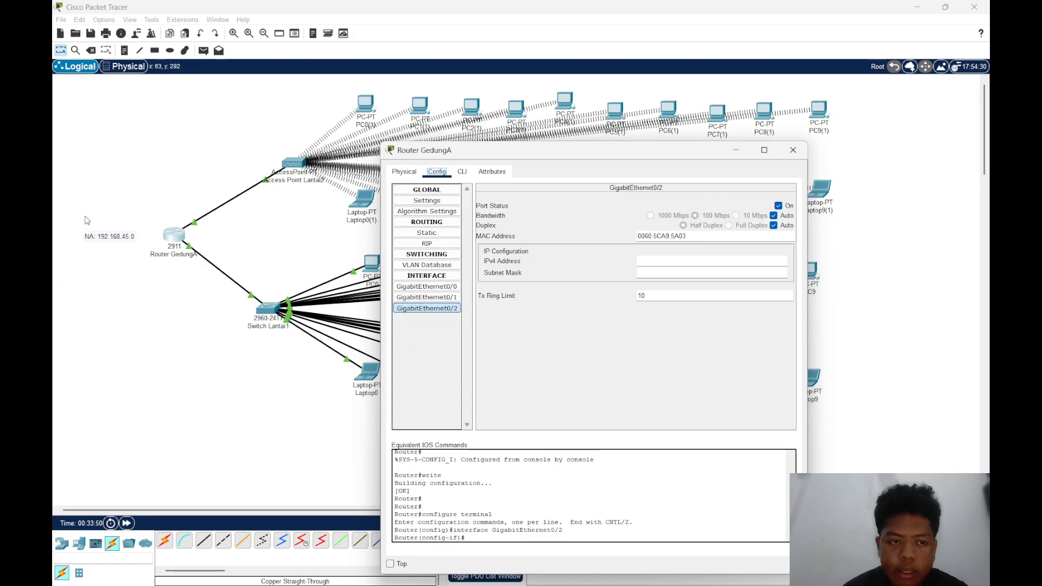
click(639, 261)
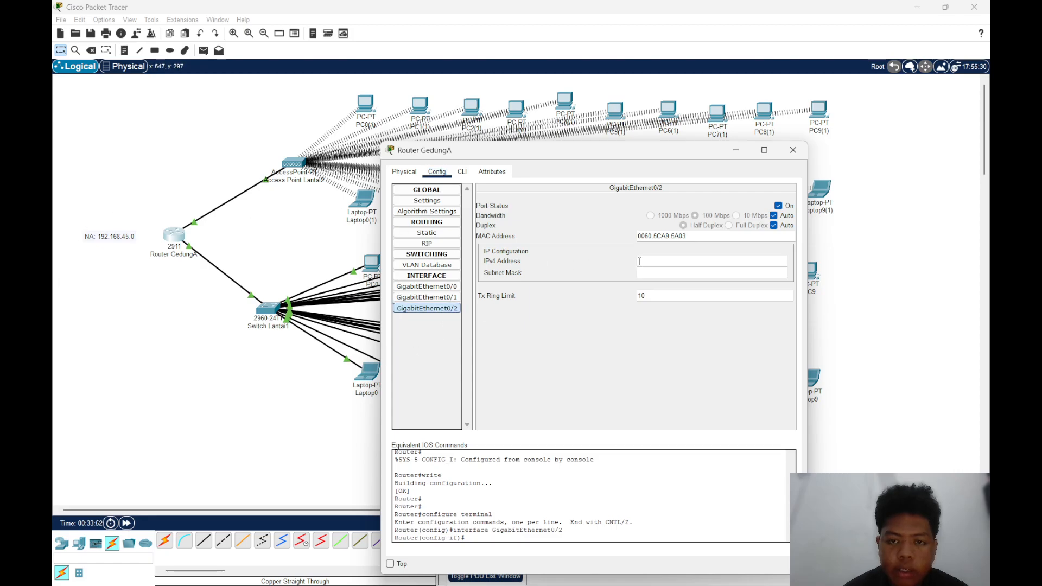
text(192)
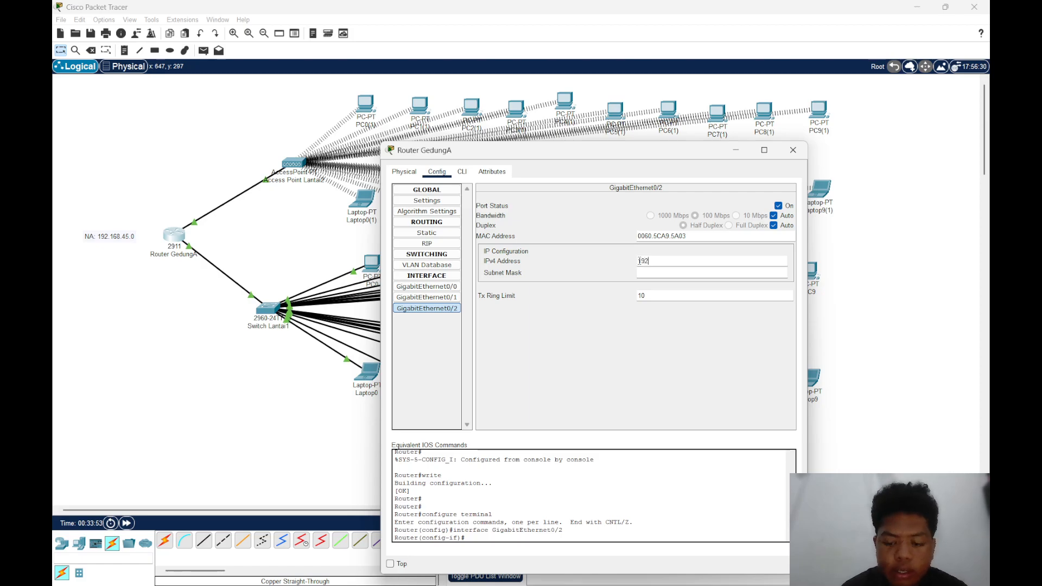
text(.168)
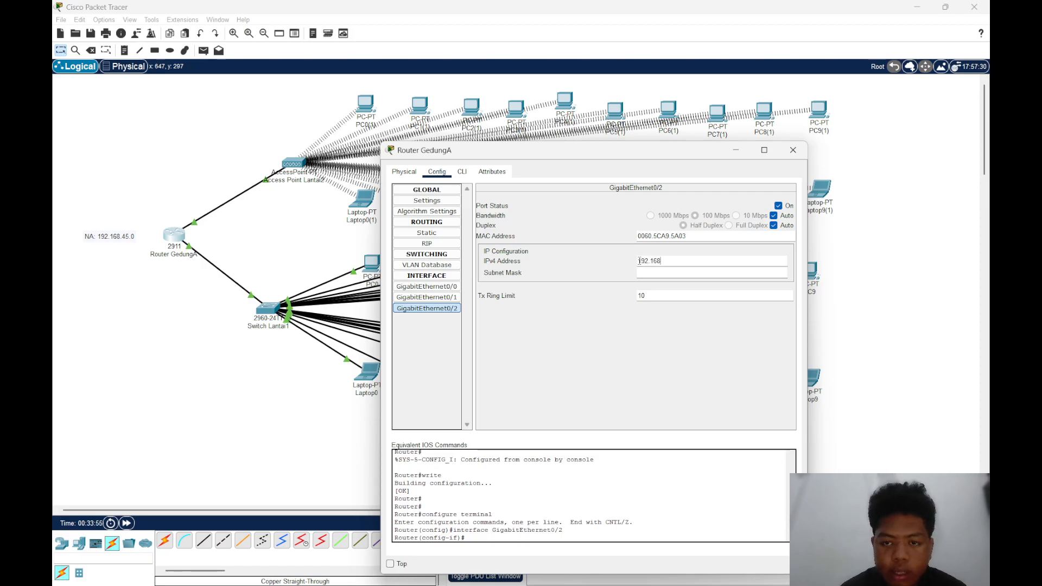
text(.45.129)
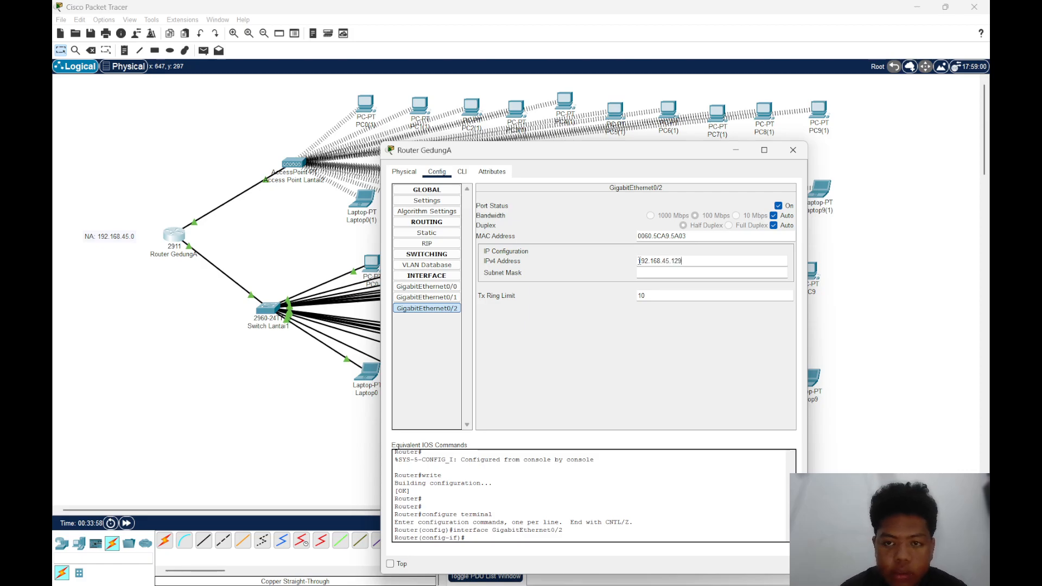
key(Return)
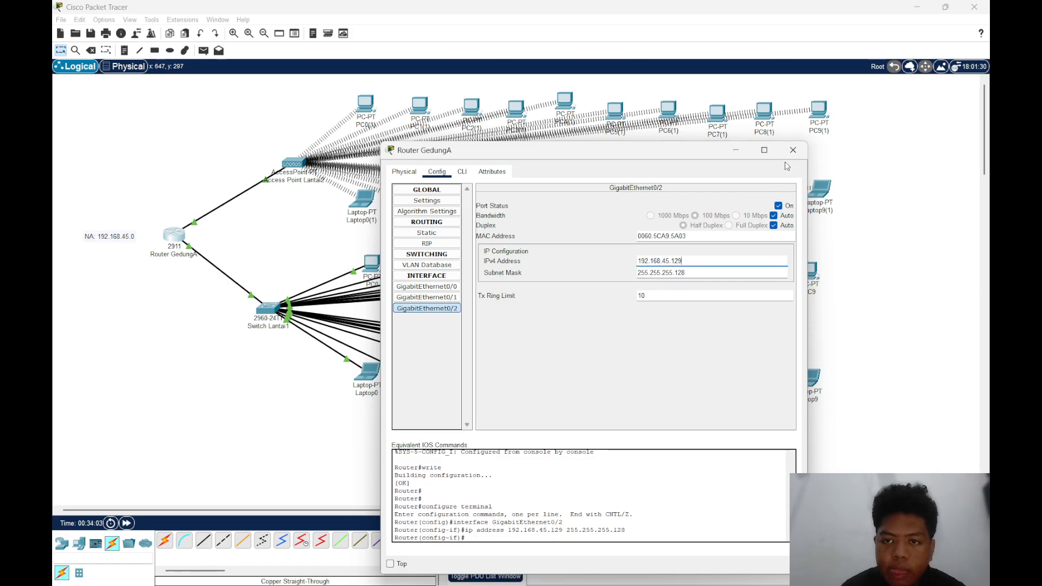
click(793, 150)
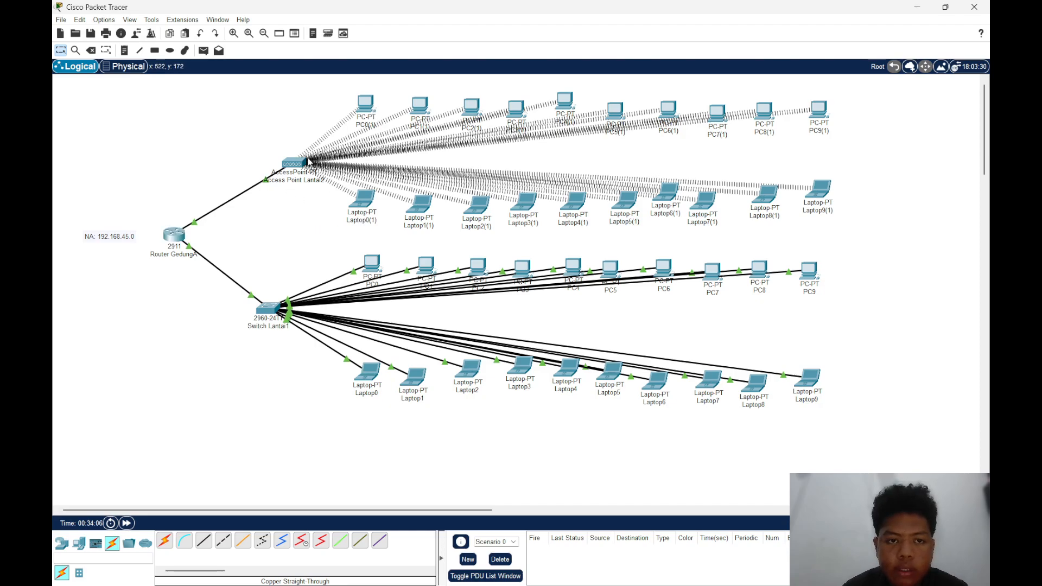
drag(300, 164, 301, 166)
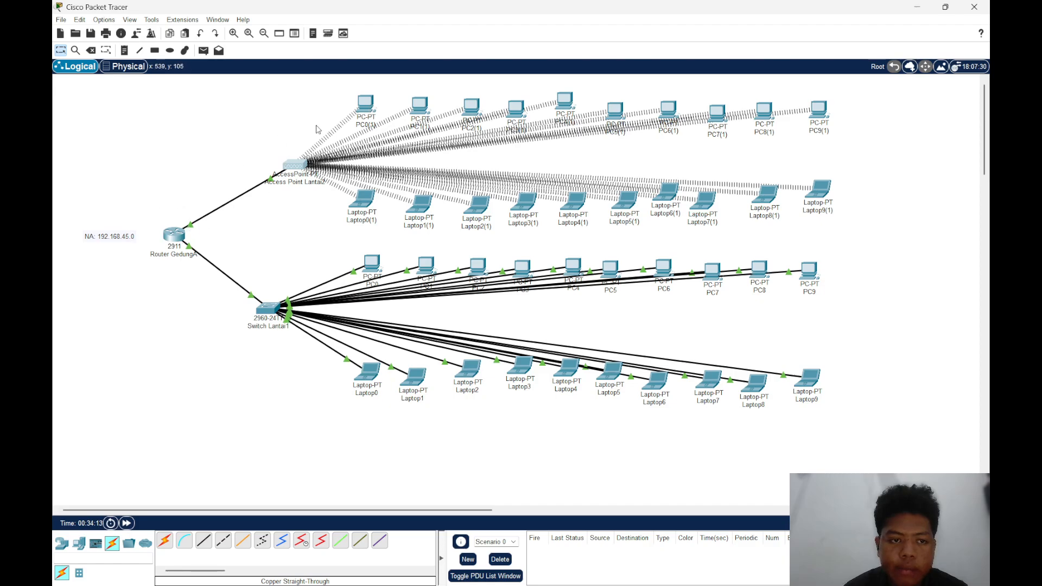
click(356, 99)
click(416, 104)
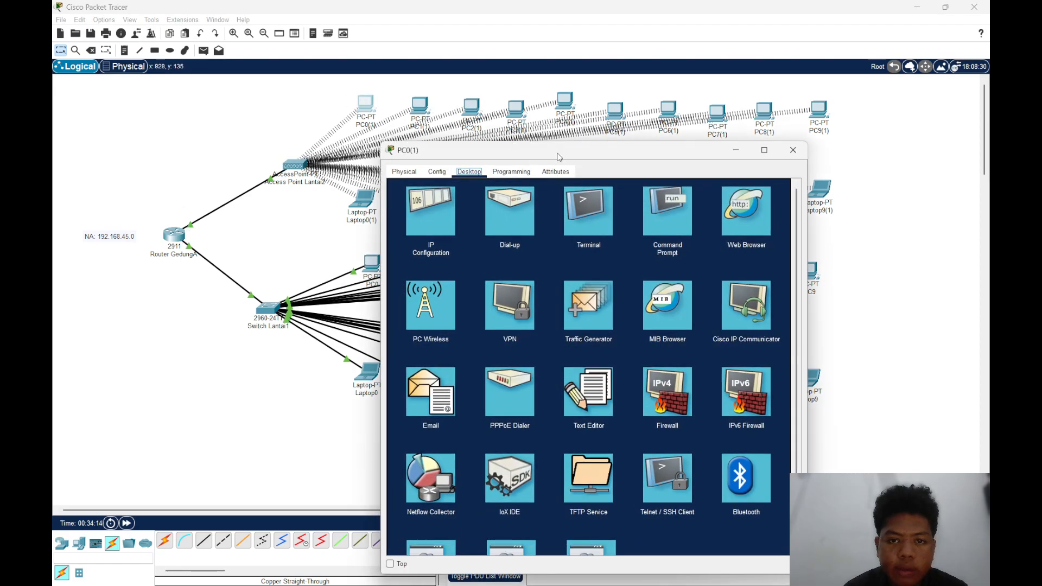
click(795, 153)
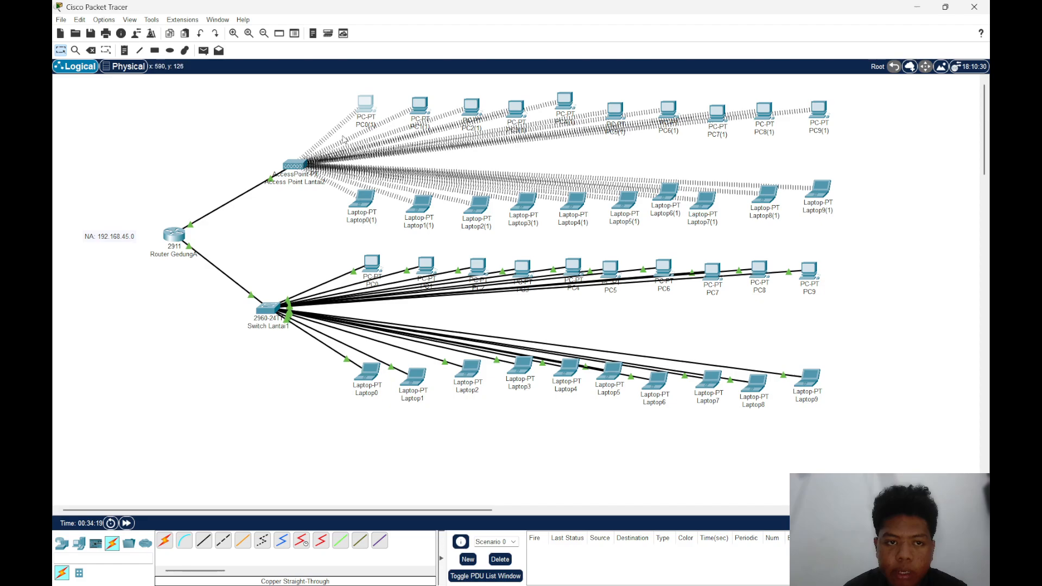
Check Access Point Lantai2's Port 1 settings and power-cycle the access point with its physical power switch
click(305, 163)
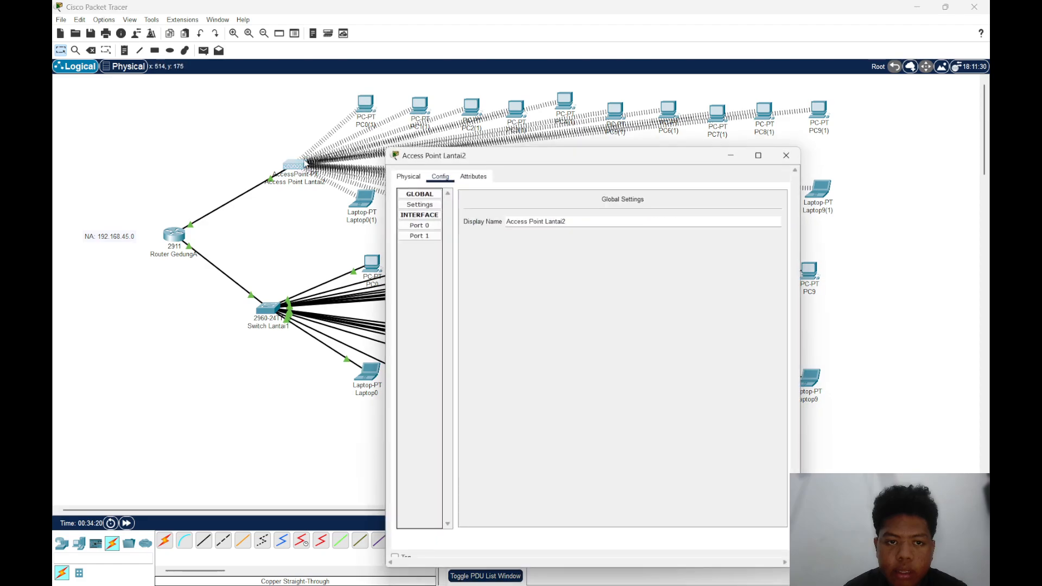
click(422, 234)
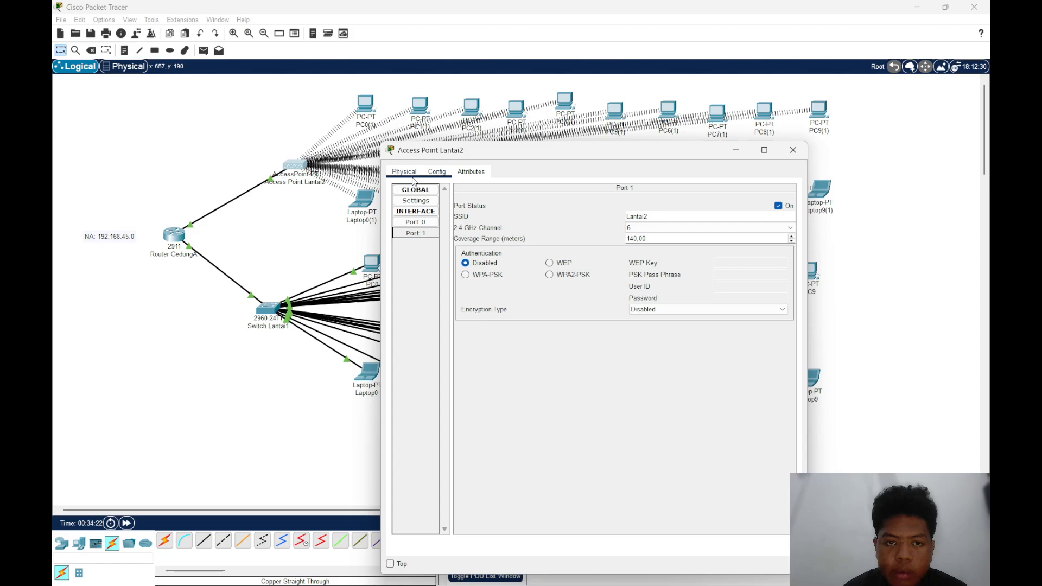
click(404, 172)
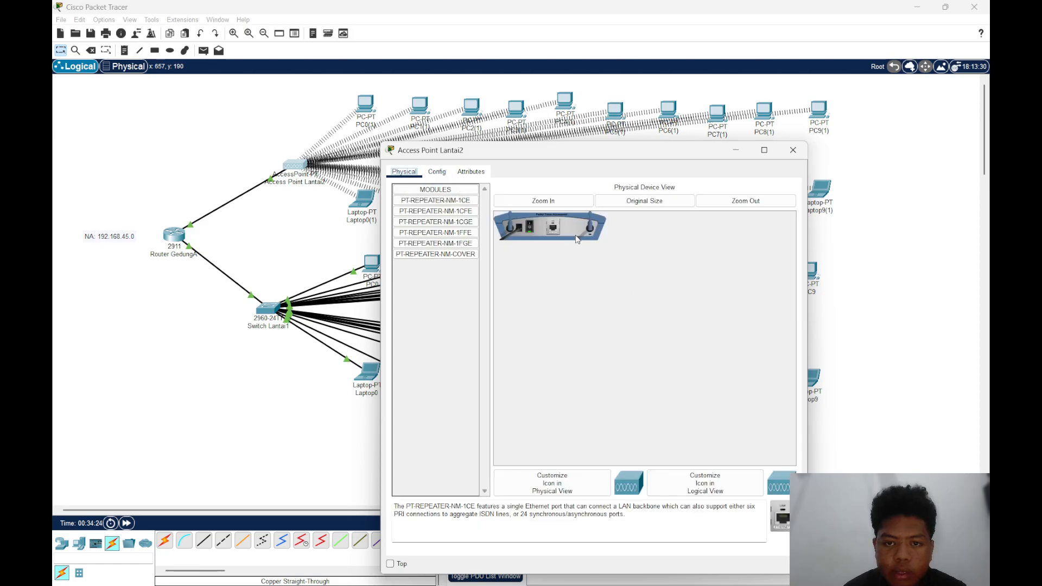
click(531, 228)
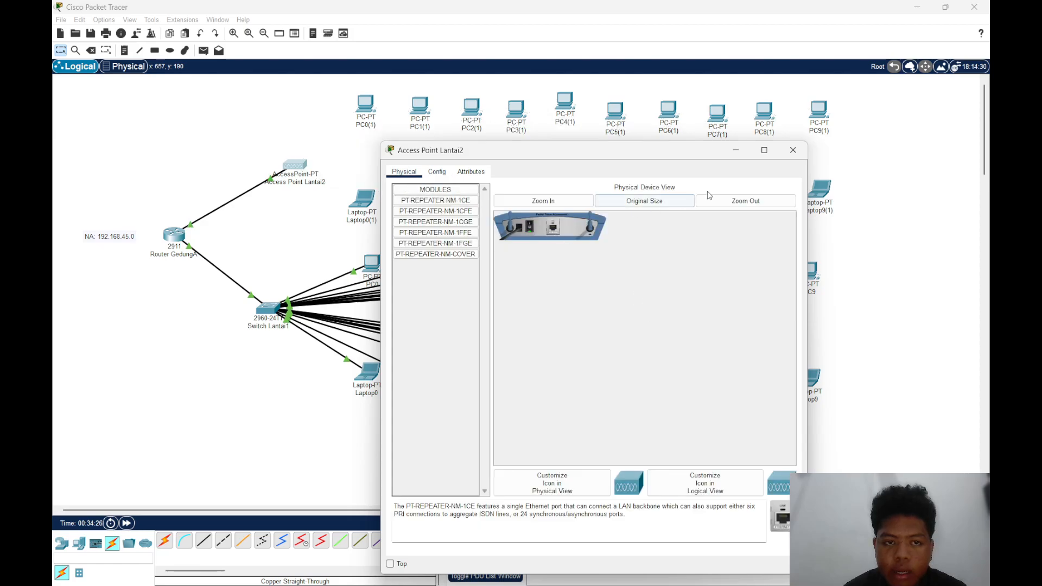
click(793, 150)
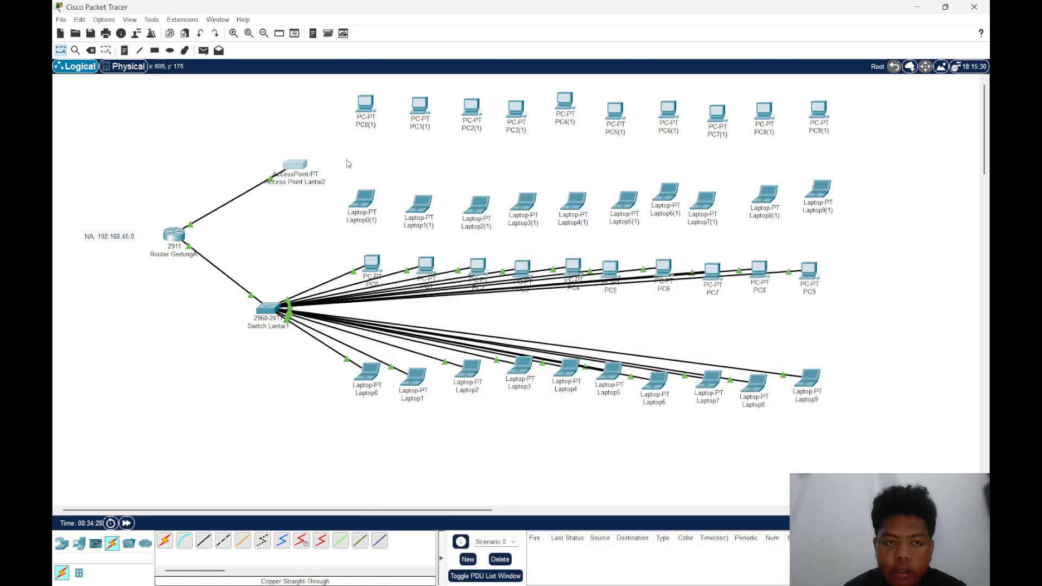
Move Access Point Lantai2 slightly closer to the wireless clients and review its Port 1 settings
drag(305, 170, 314, 163)
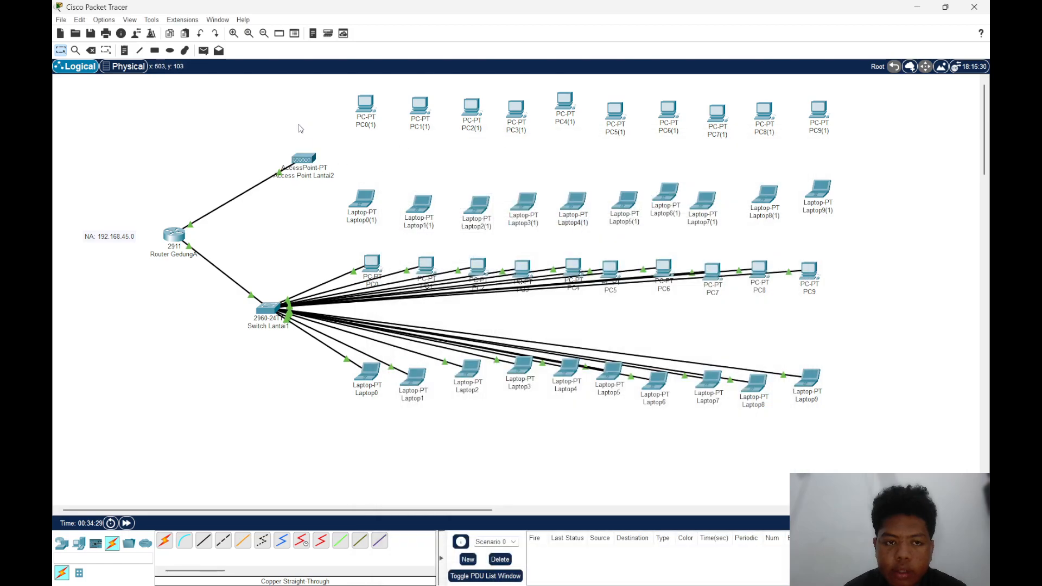
click(304, 159)
click(437, 171)
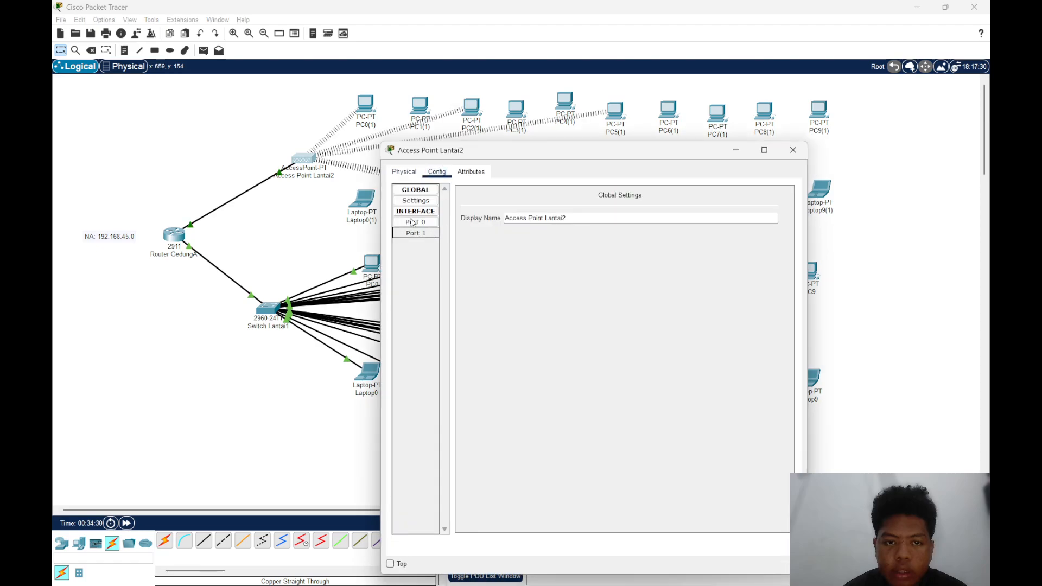
click(415, 233)
click(792, 150)
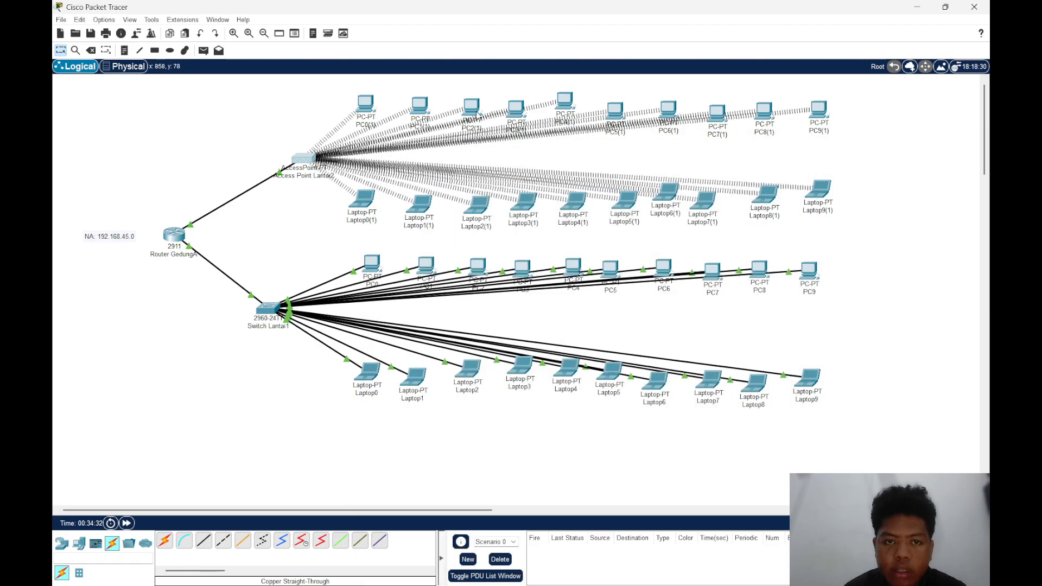
Inspect the IP details of PC0(1) and PC1(1) and compare them with the subnet calculator spreadsheet
click(365, 103)
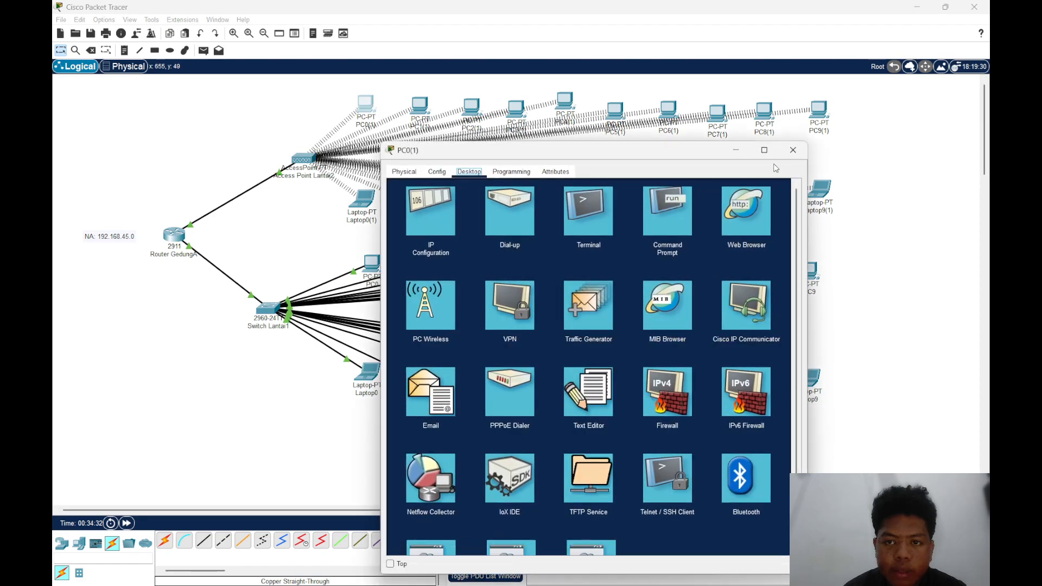
click(793, 149)
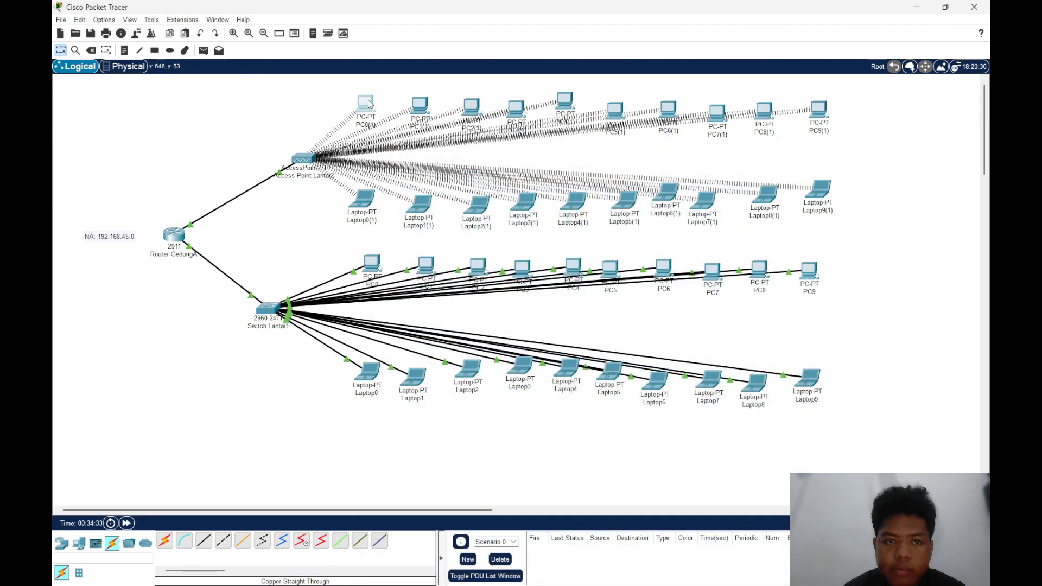
mouse_move(368, 103)
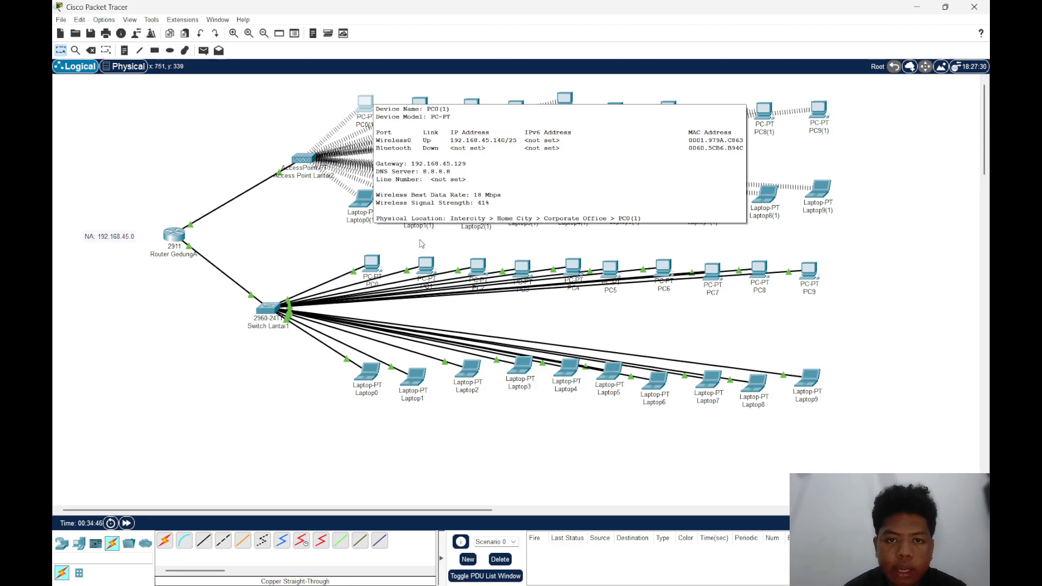
mouse_move(617, 584)
mouse_move(654, 582)
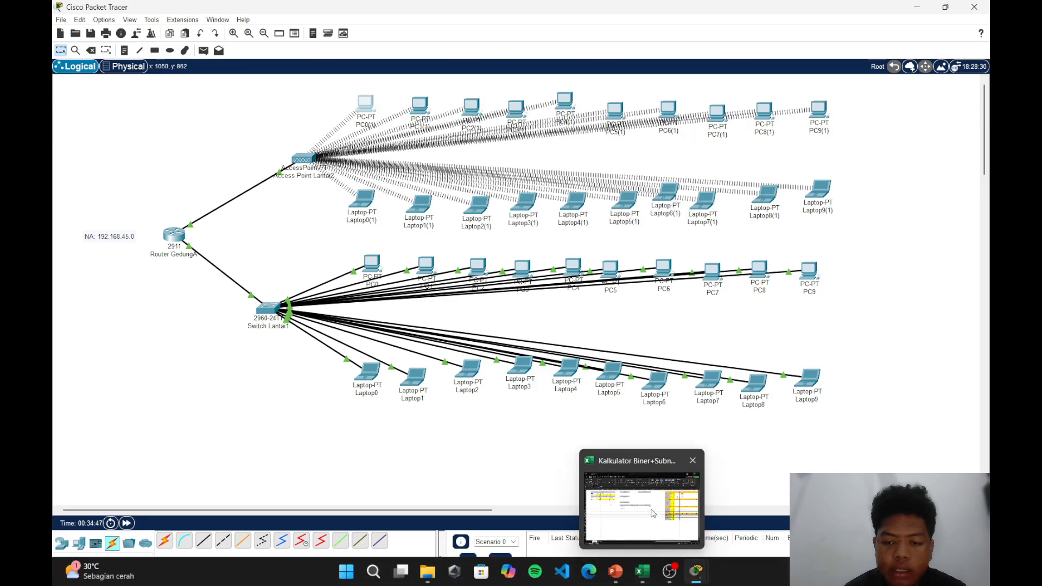
mouse_move(653, 515)
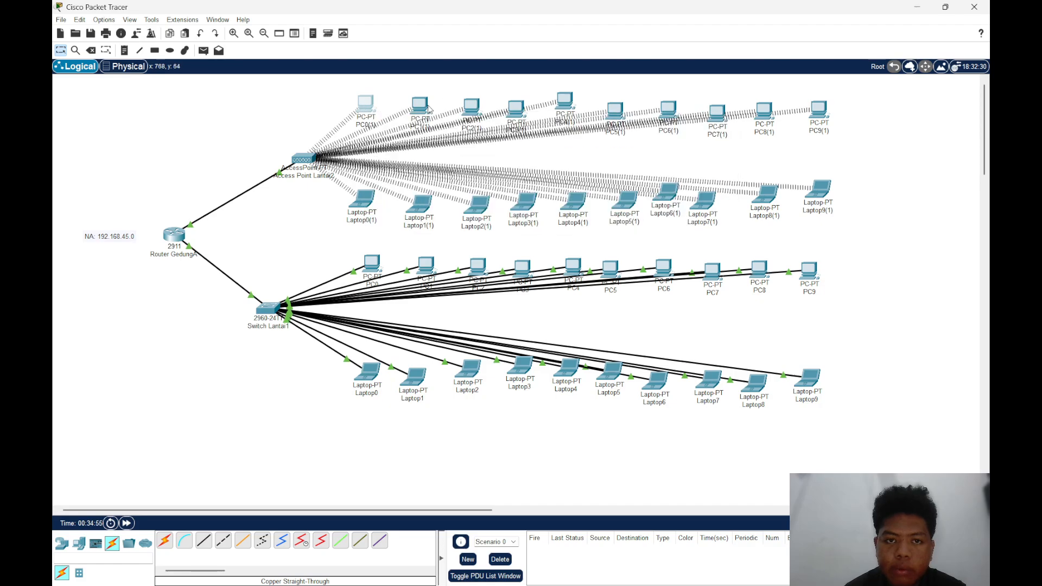
mouse_move(429, 109)
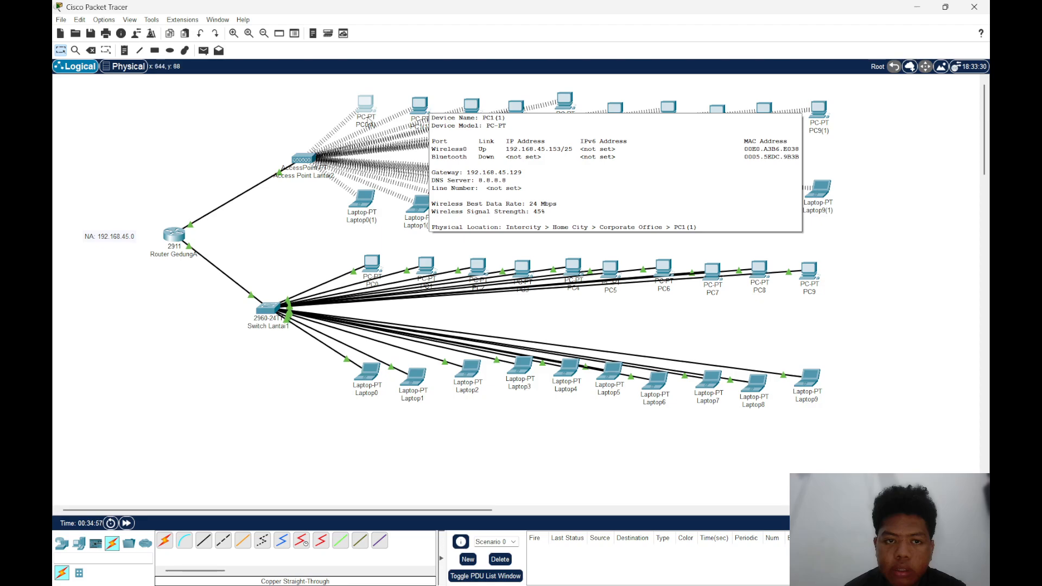
Review Router GedungA's command-line history and global settings
click(178, 240)
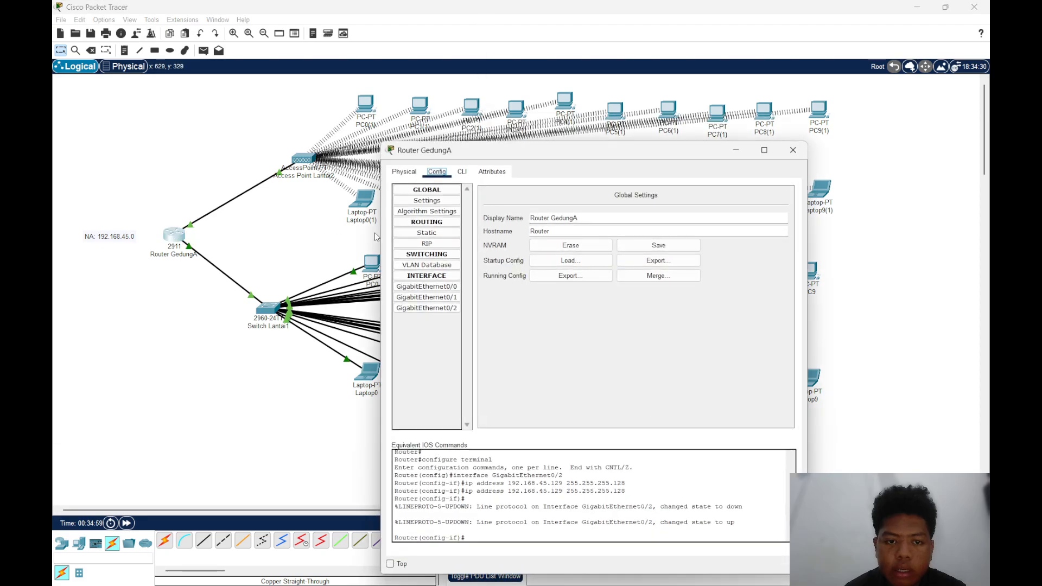
click(462, 171)
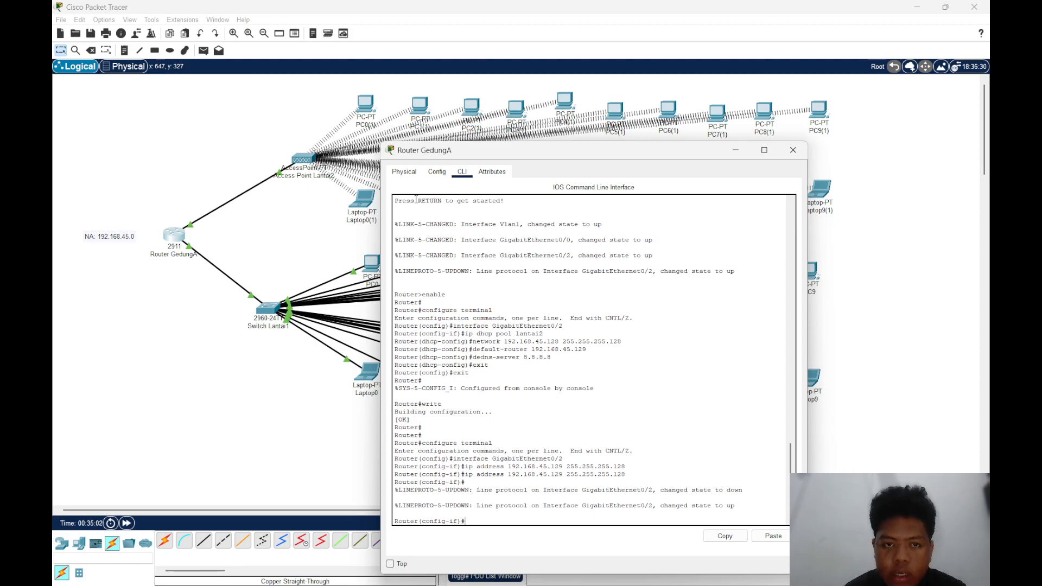
click(404, 172)
click(437, 171)
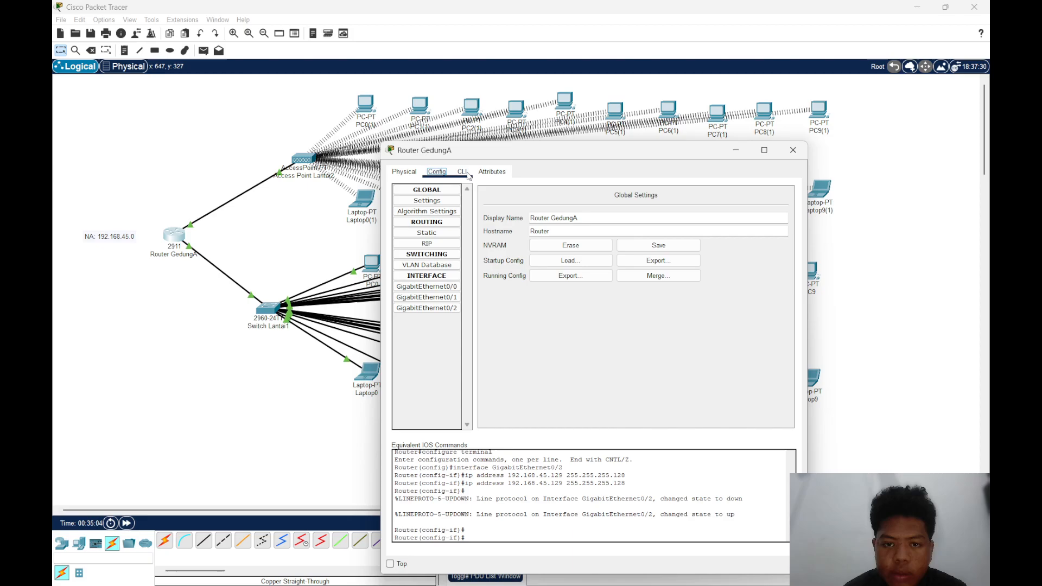
click(792, 153)
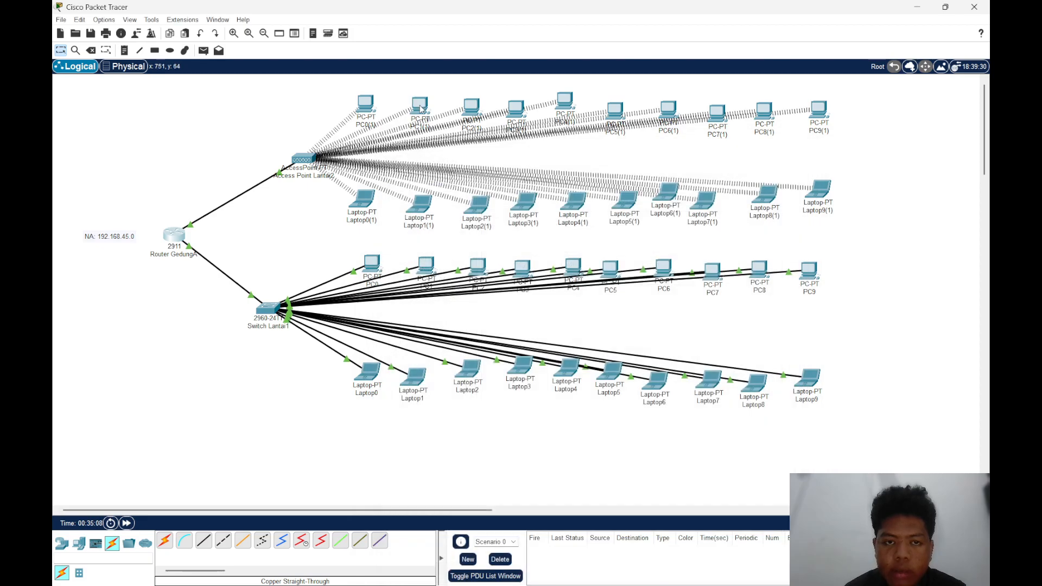
Inspect the IP details of PC1(1), PC3(1) and PC4(1) and check them against the subnet calculator spreadsheet
mouse_move(421, 108)
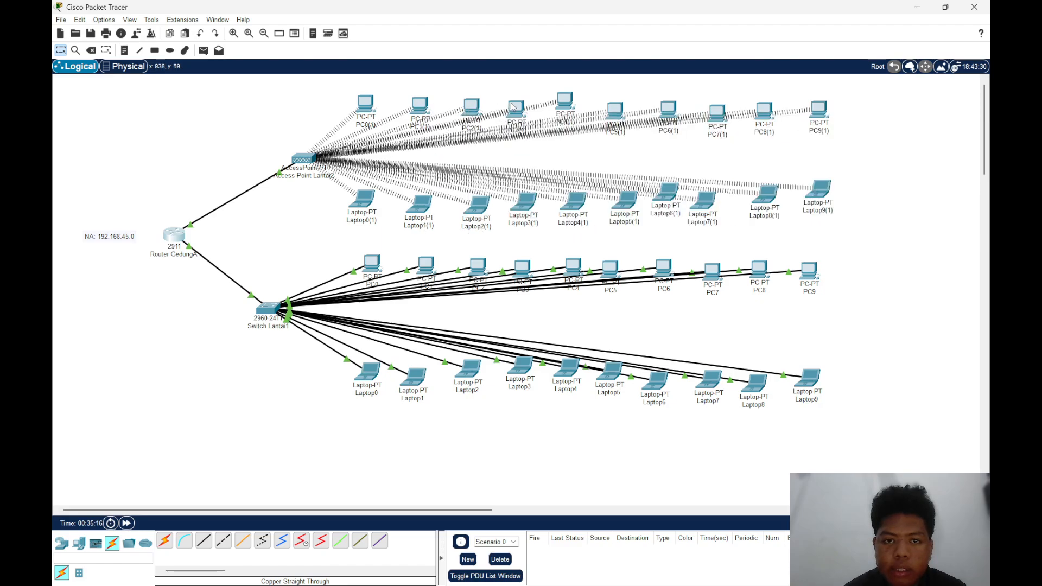
mouse_move(512, 106)
mouse_move(566, 104)
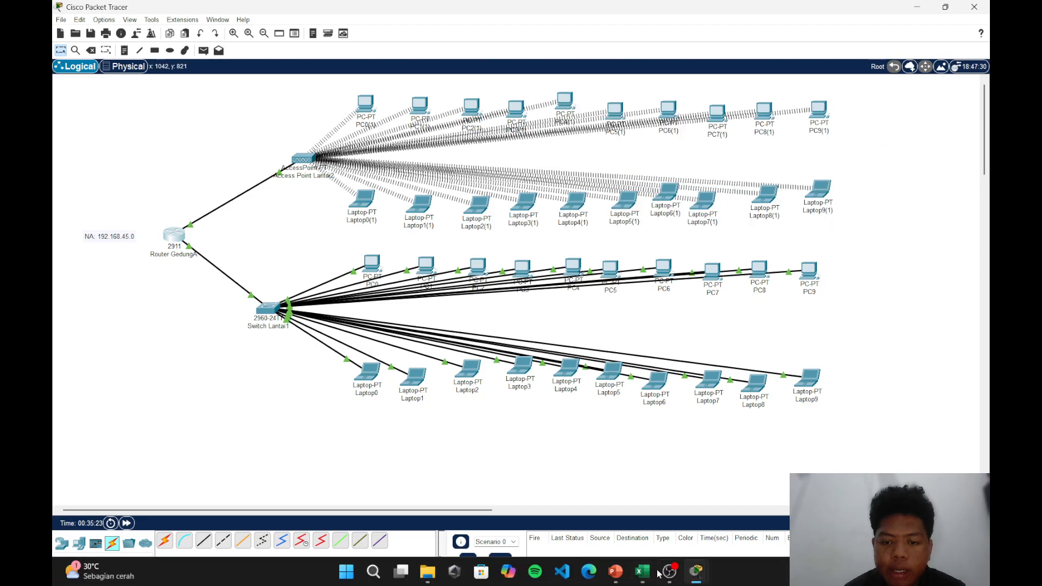
click(664, 508)
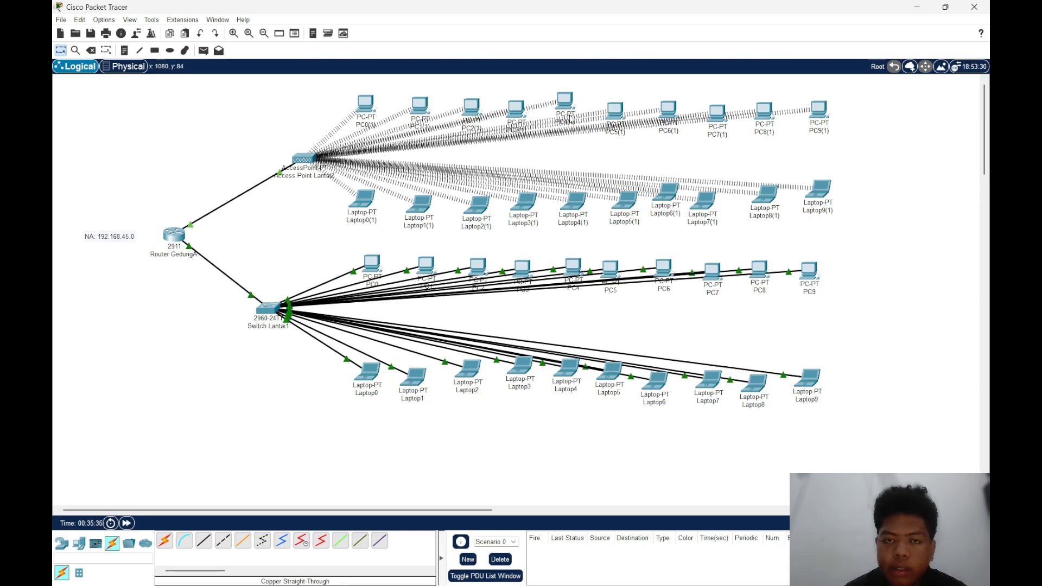
Look up Laptop4(1)'s IP address and ping 192.168.45.149 from the command prompt of PC4(1)
click(566, 101)
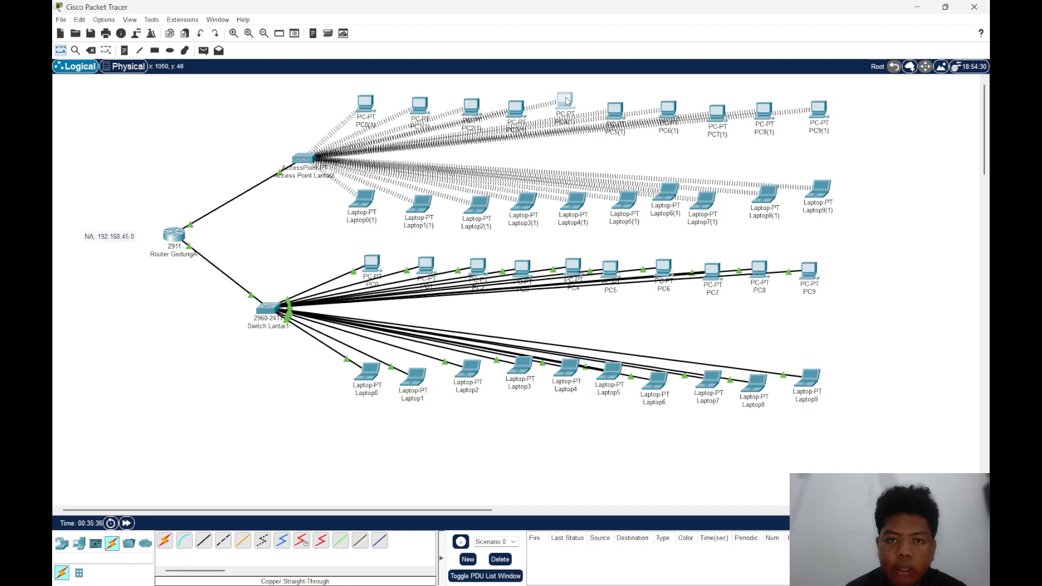
click(792, 150)
mouse_move(578, 210)
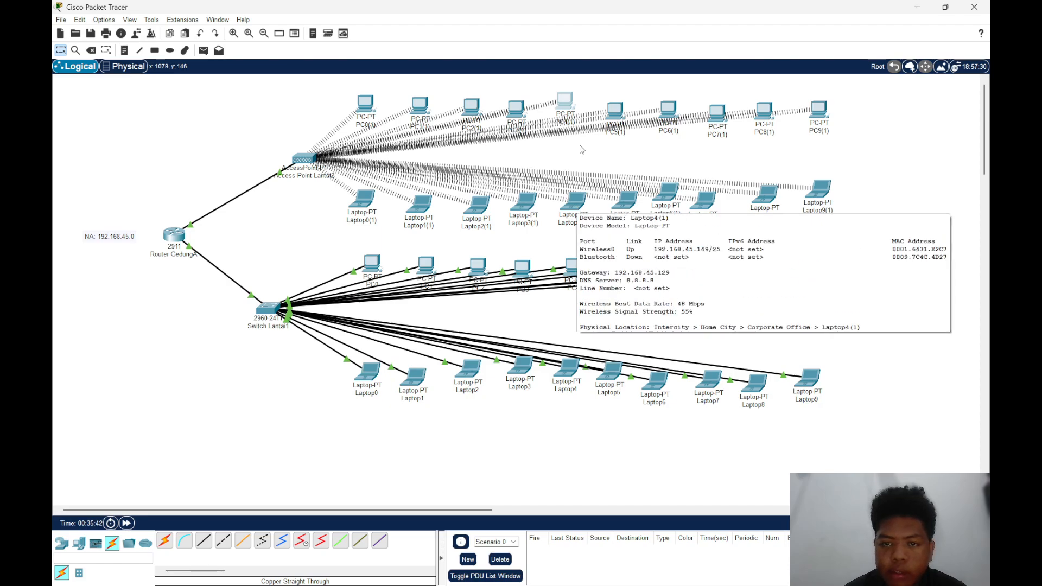
click(567, 105)
click(651, 217)
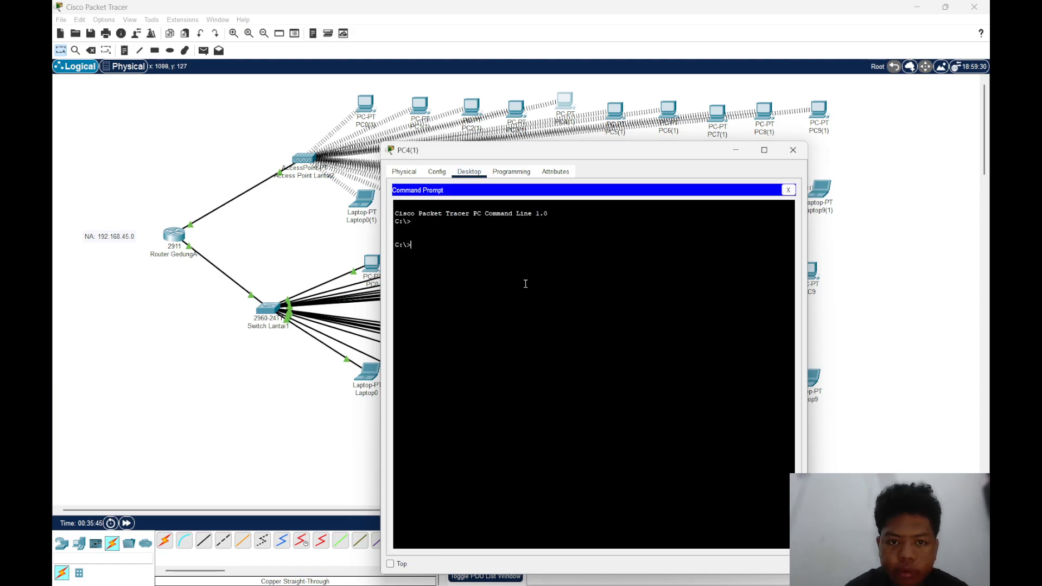
text(ping)
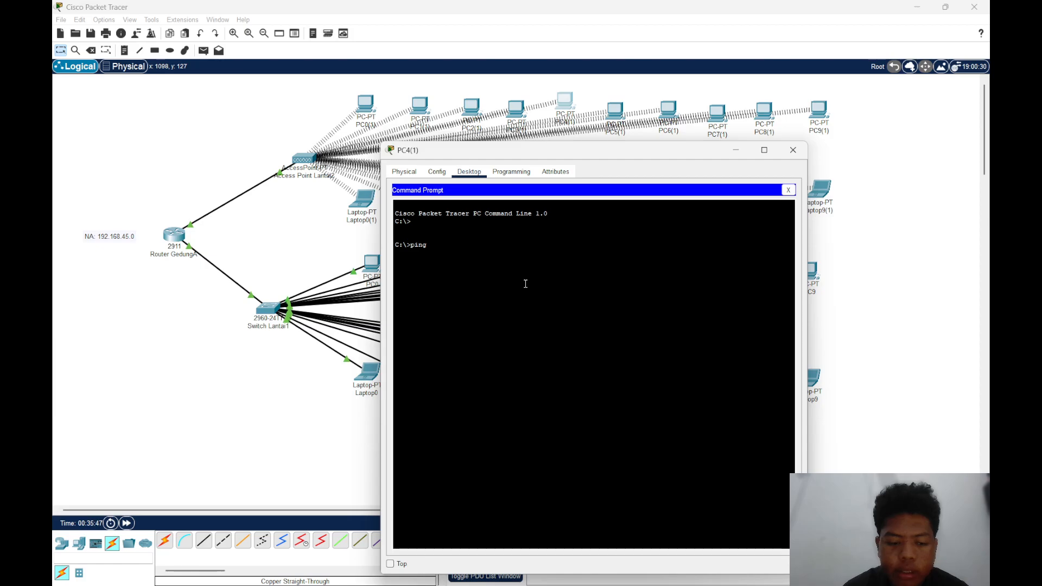
text( 192.168.45.)
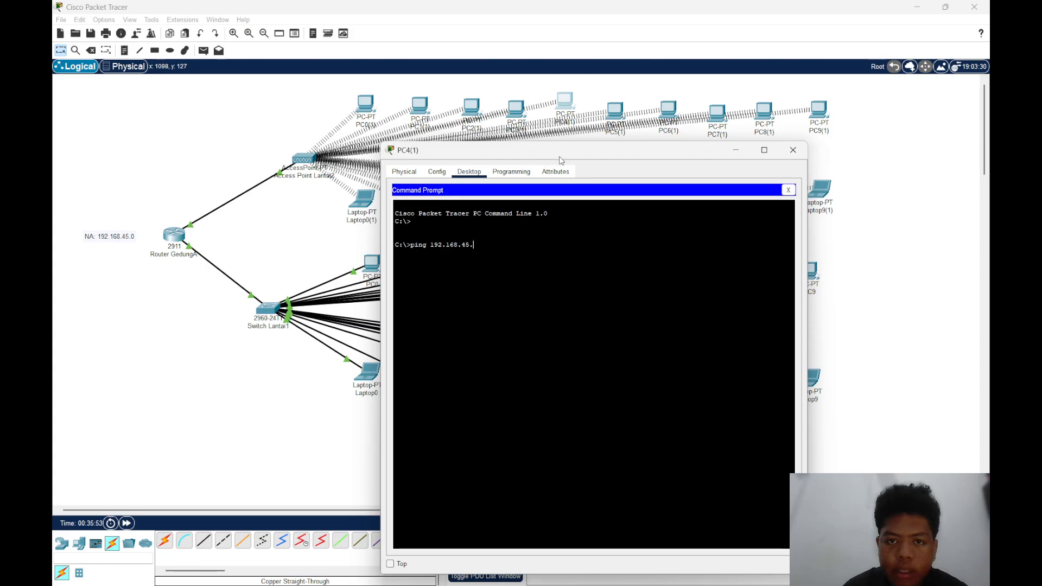
drag(559, 155, 571, 216)
click(615, 164)
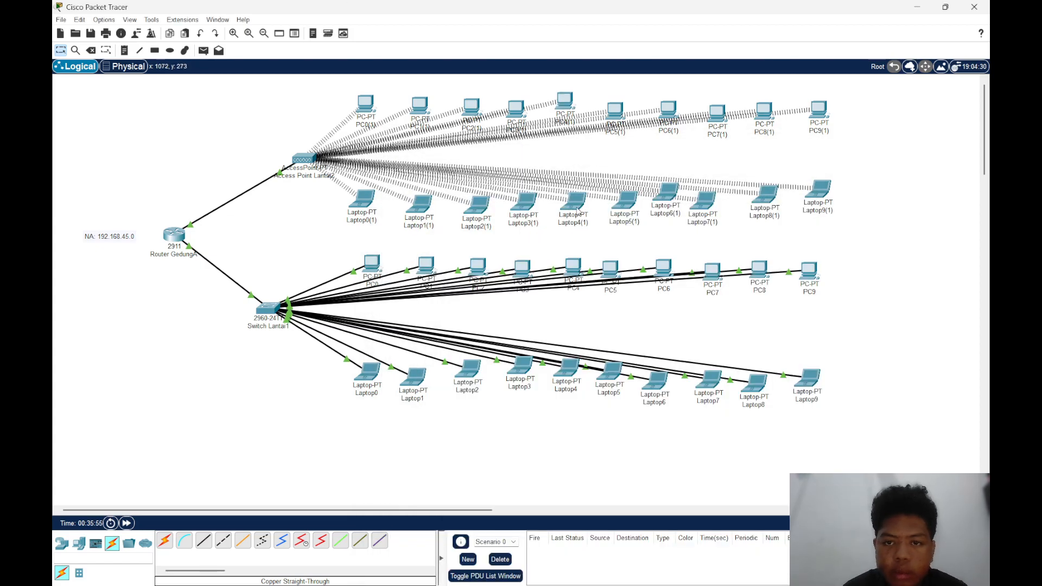
mouse_move(661, 563)
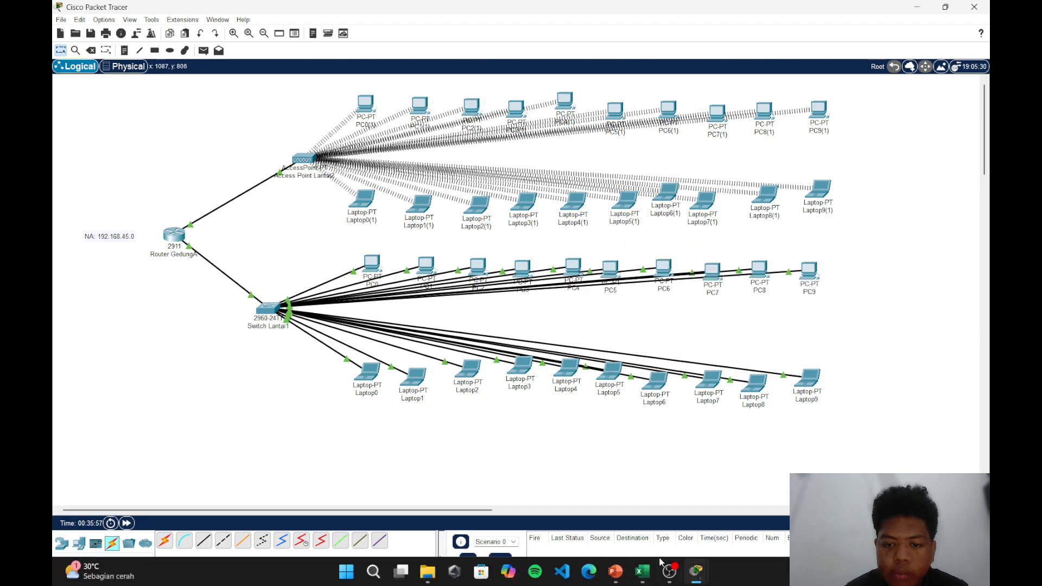
mouse_move(692, 571)
click(798, 489)
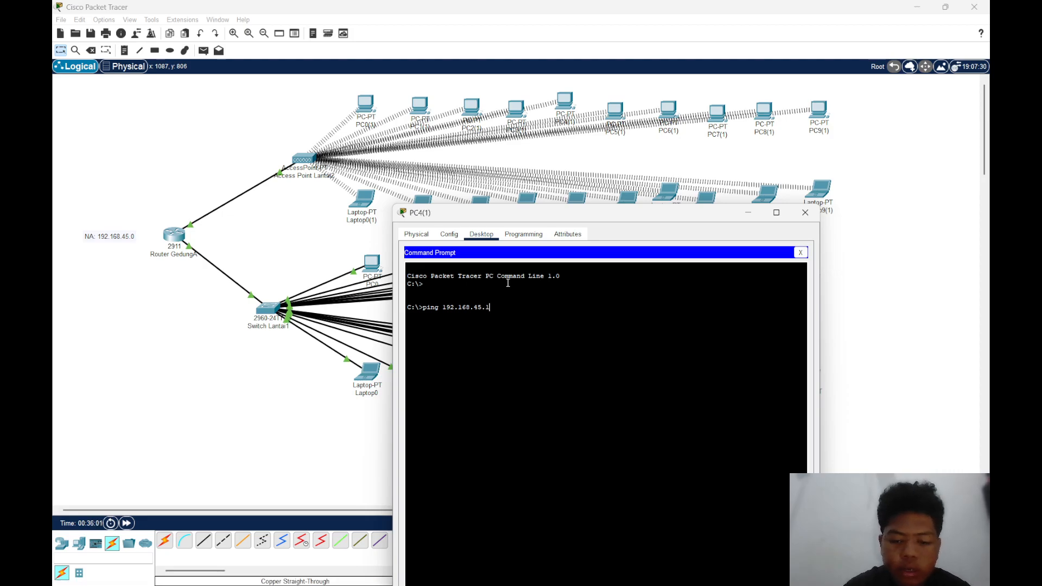
key(Return)
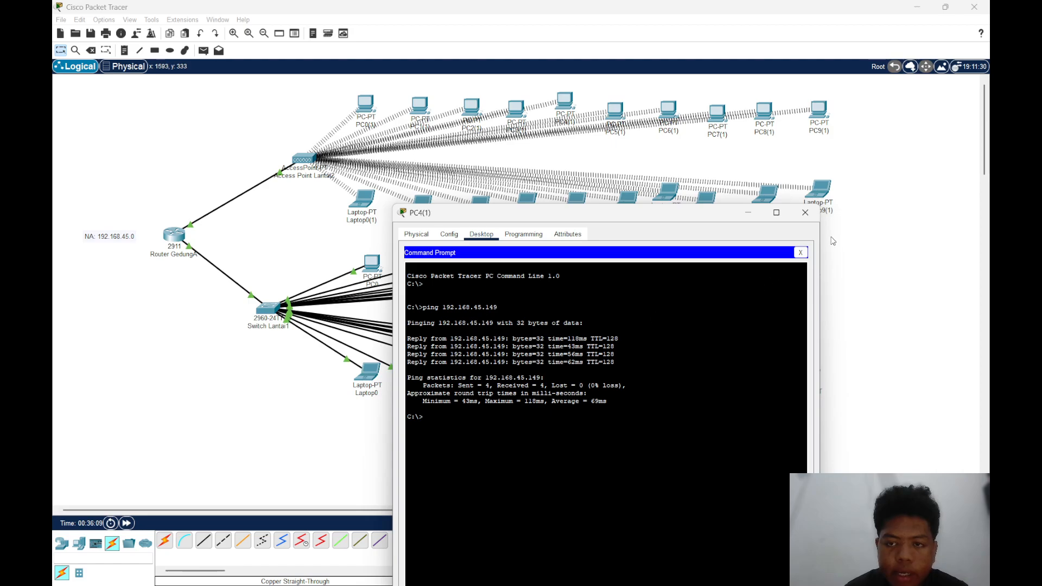
click(804, 212)
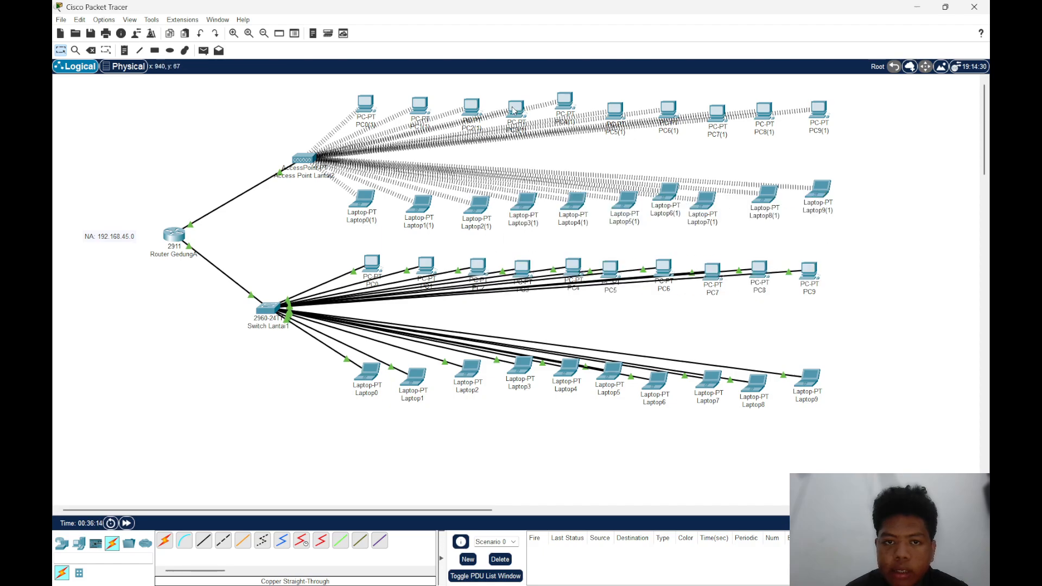
Check PC2(1)'s IP address and ping 192.168.45.141 from the command prompt of Laptop9(1)
mouse_move(472, 110)
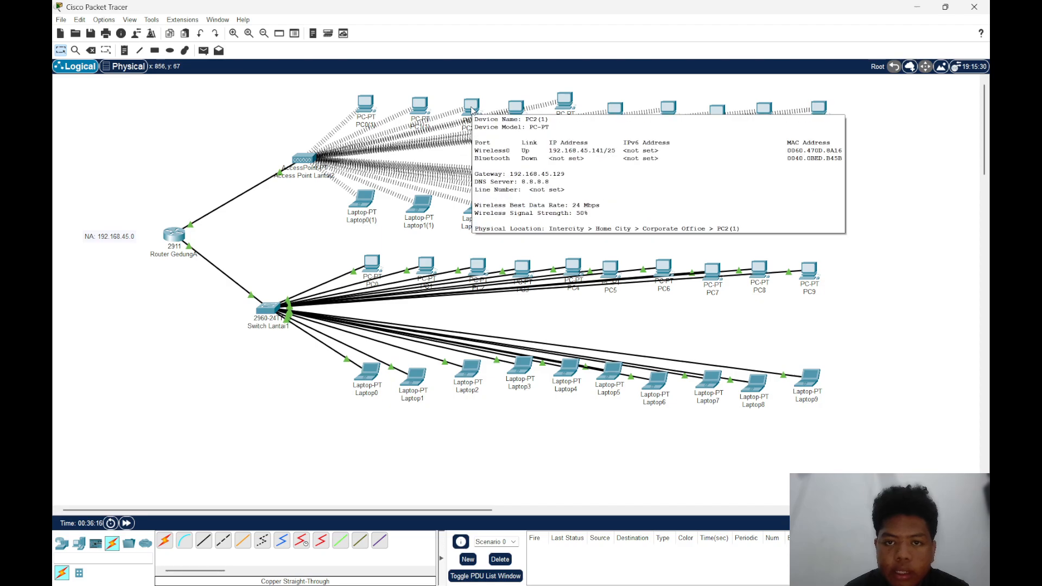
click(811, 193)
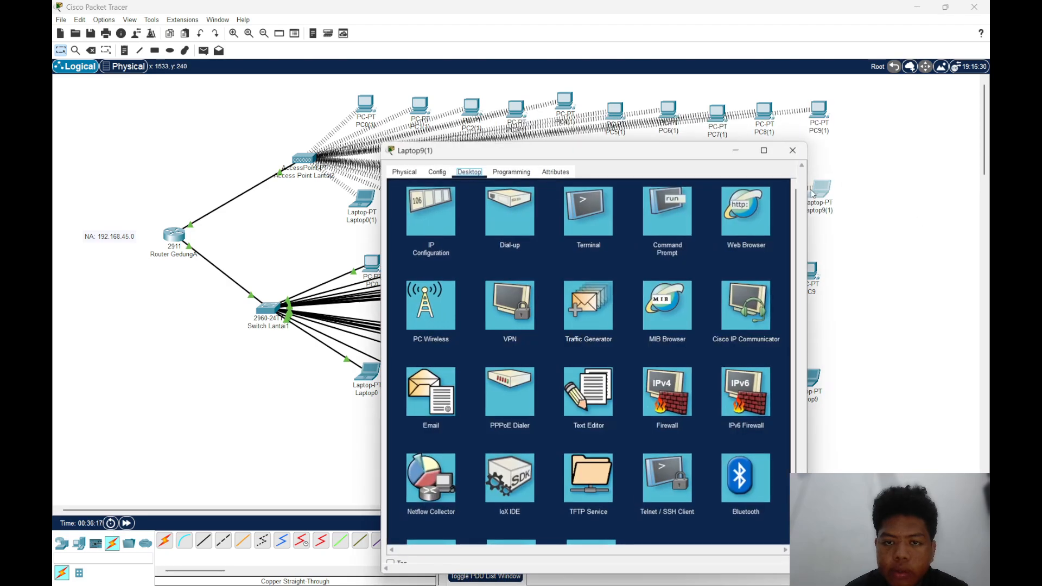
click(657, 208)
key(Return)
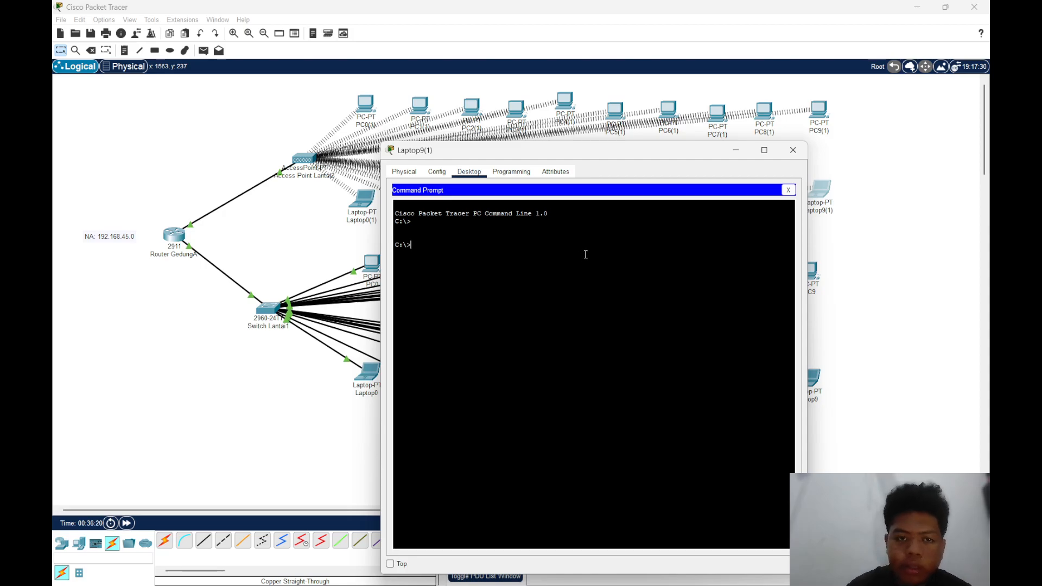
text(ping 192)
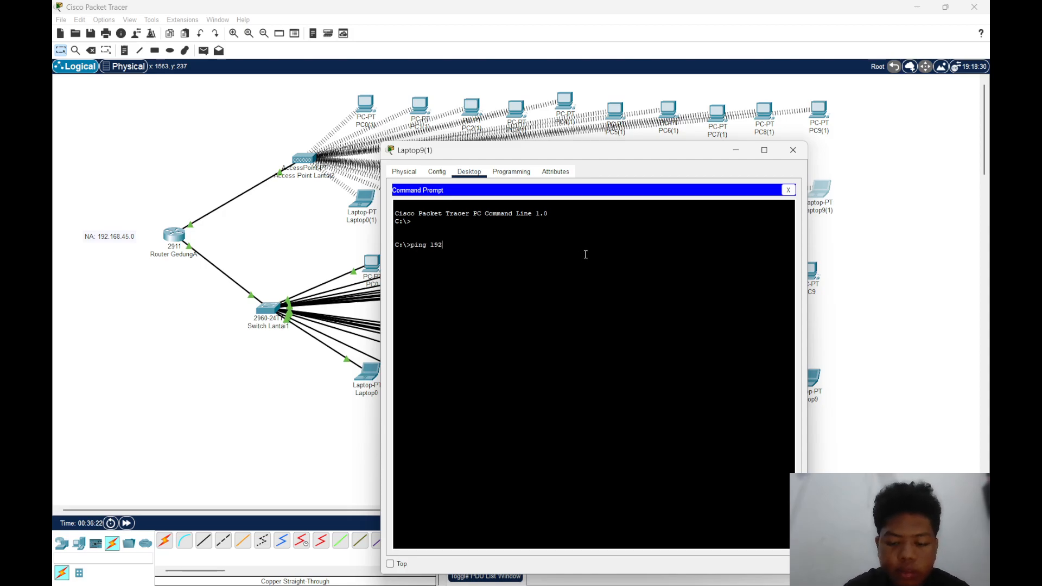
text(.168)
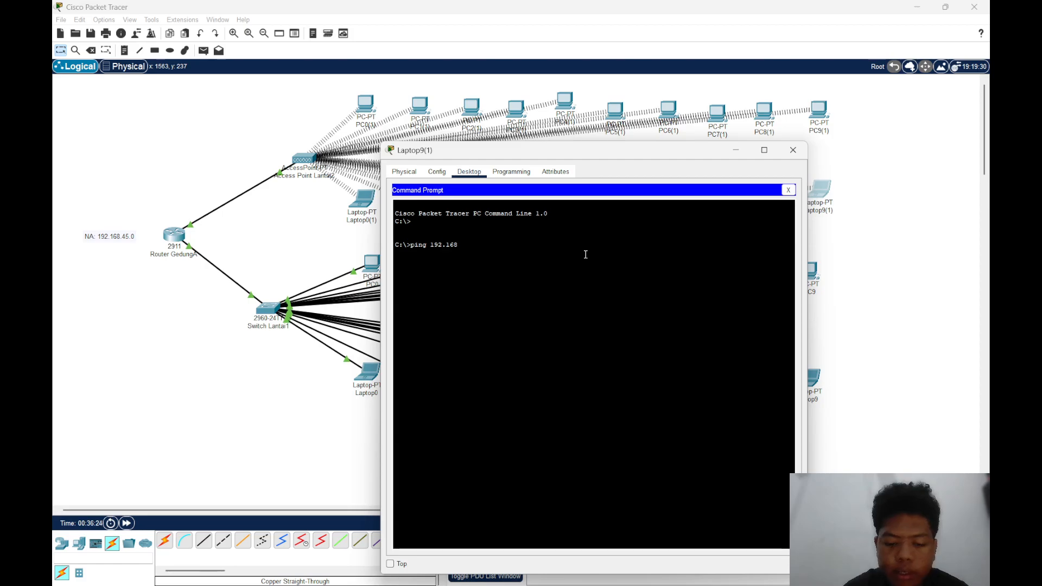
text(.45)
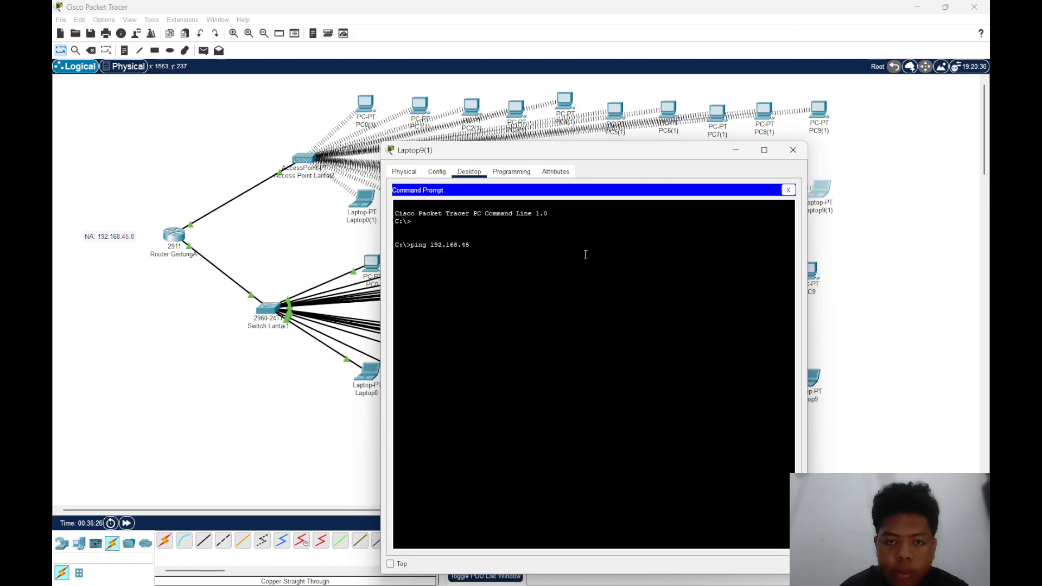
text(.141)
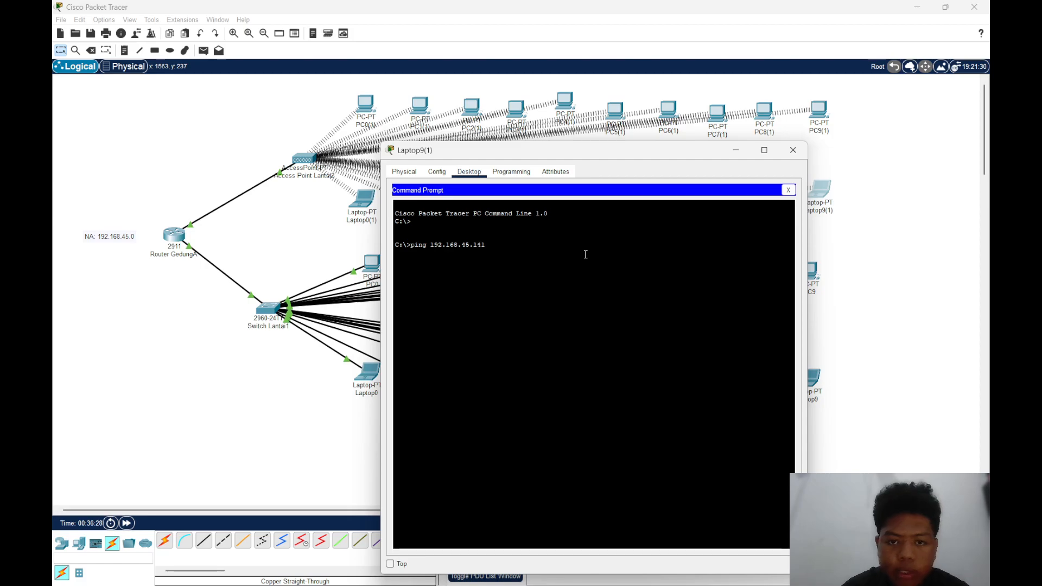
key(Return)
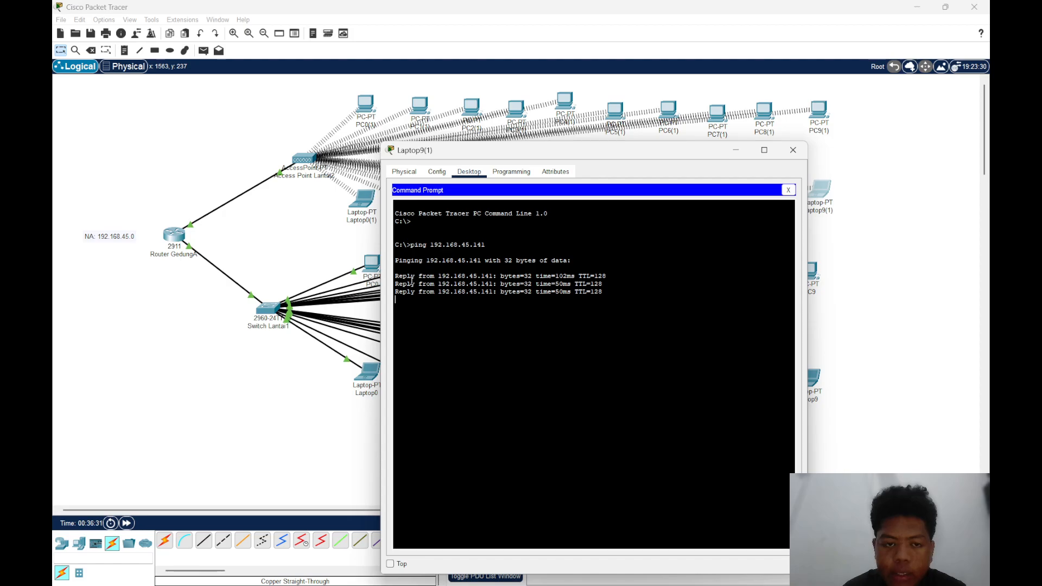
click(793, 150)
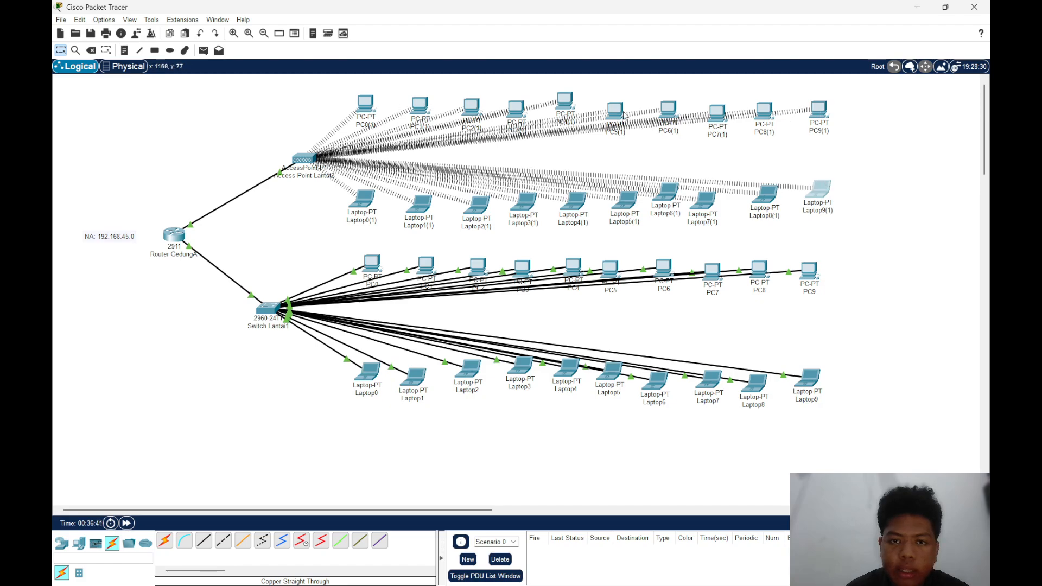
Ping the Lantai2 gateway 192.168.45.129 from the command prompt of PC5(1)
click(623, 112)
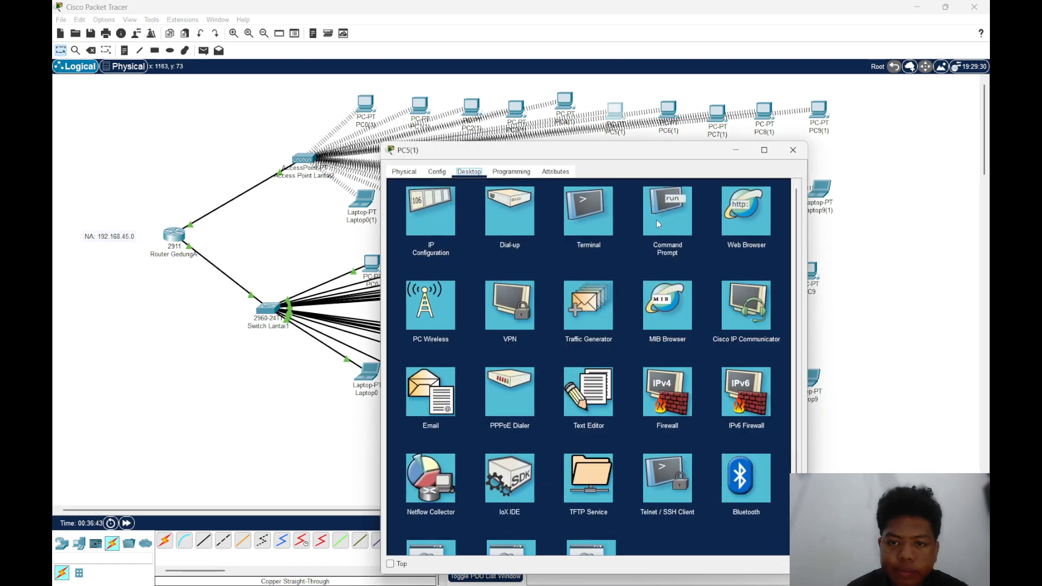
click(682, 215)
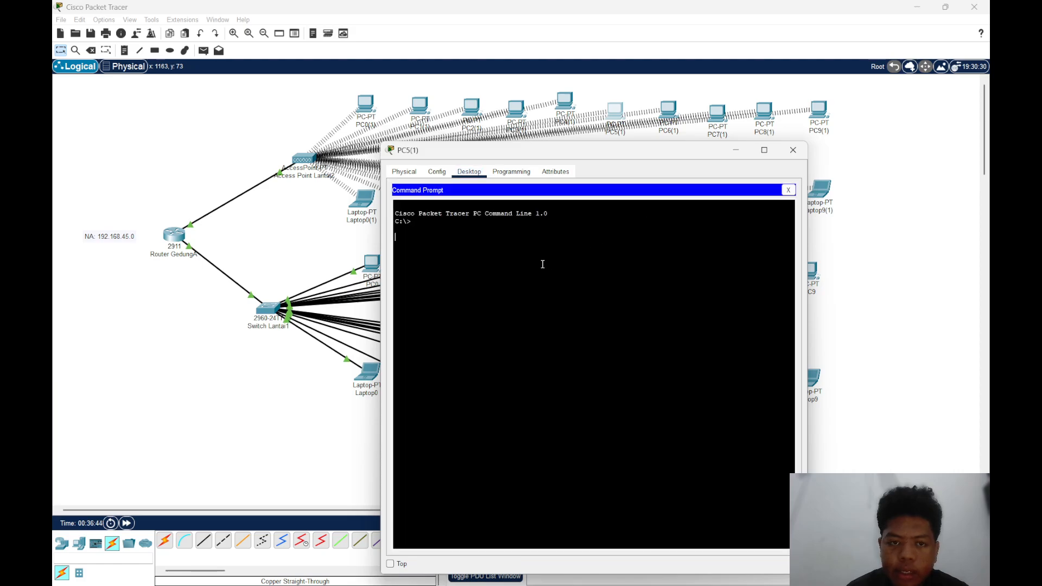
key(Return)
text(ping)
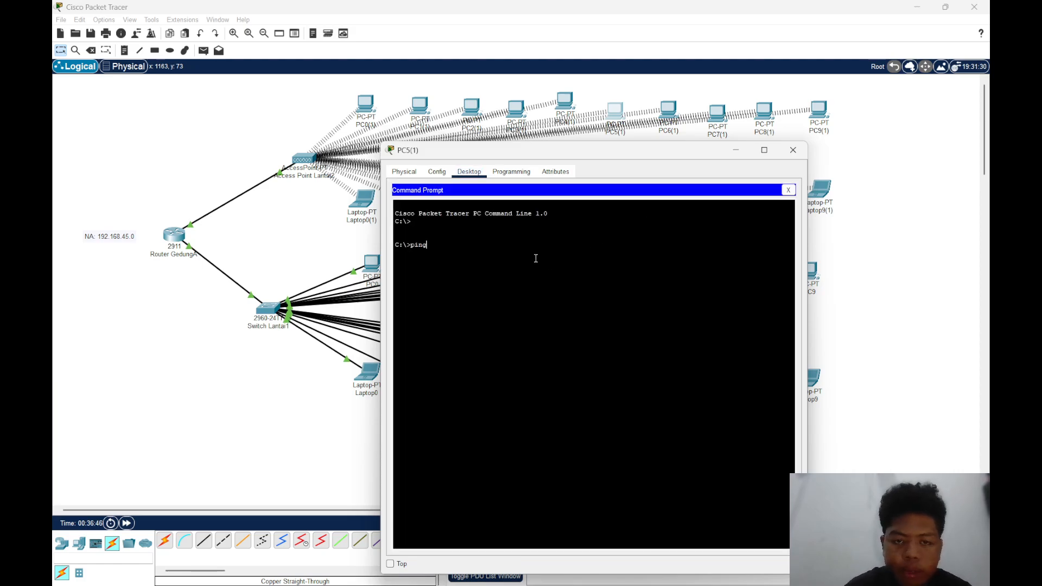
text( 192.168)
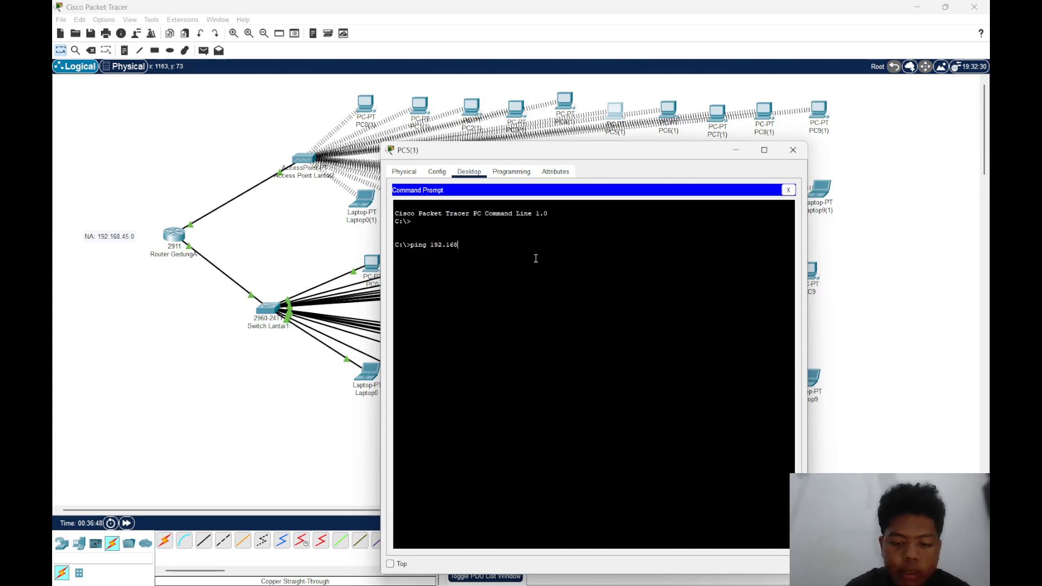
text(.45.)
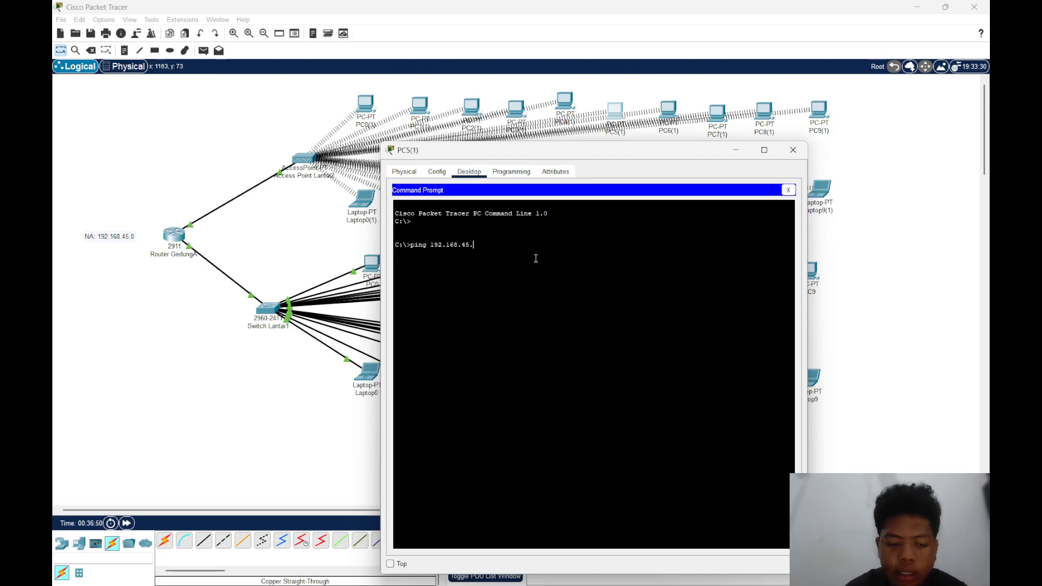
text(12)
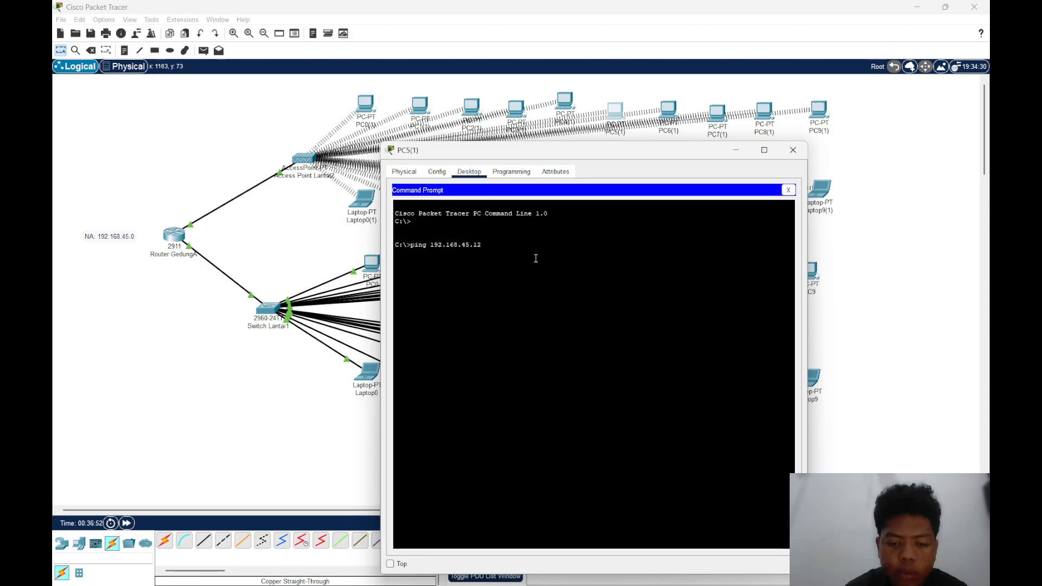
text(9)
key(Return)
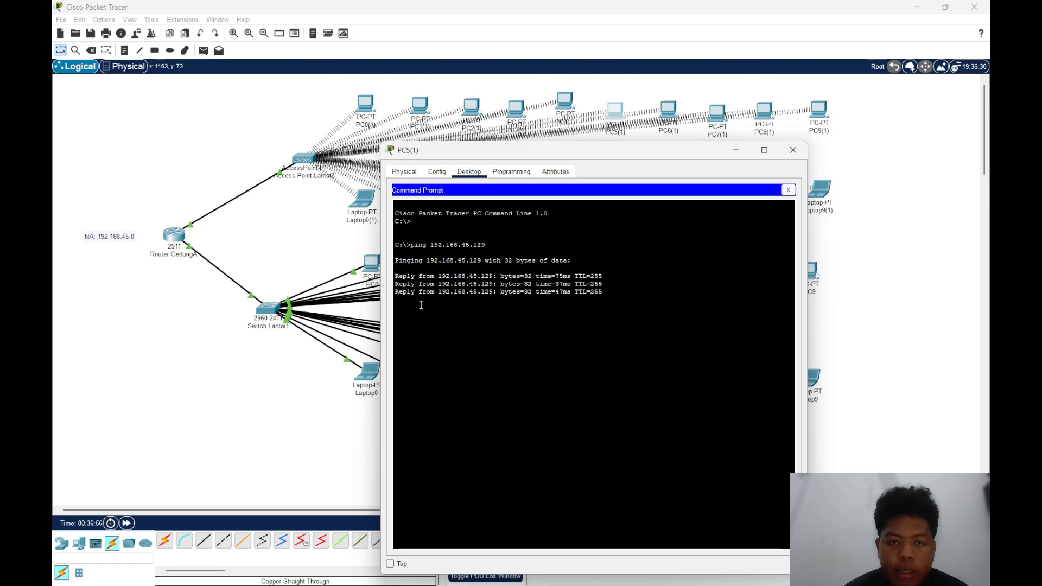
click(793, 150)
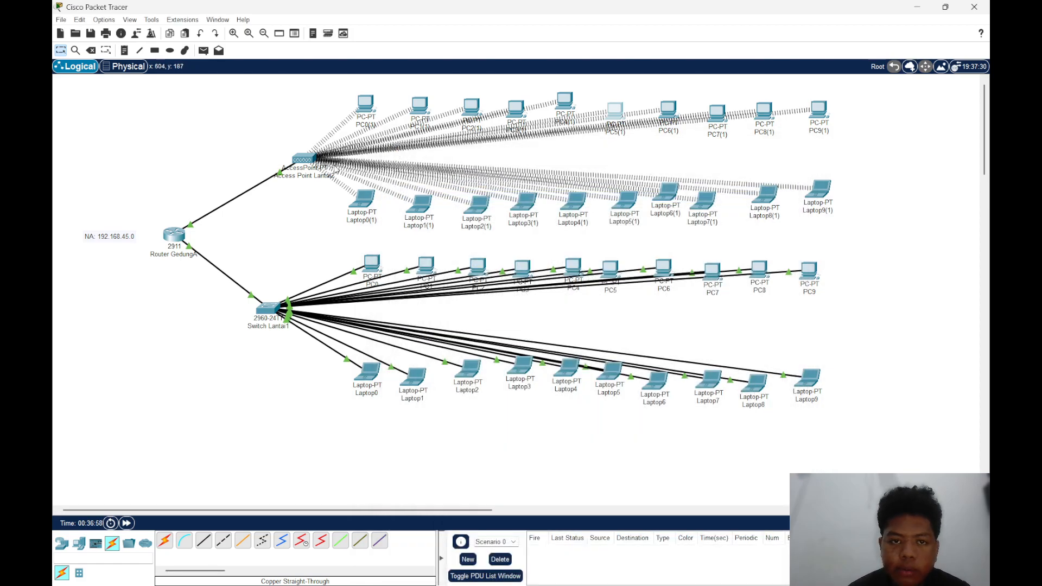
Review Router GedungA's command-line history and save its running configuration to NVRAM
click(173, 235)
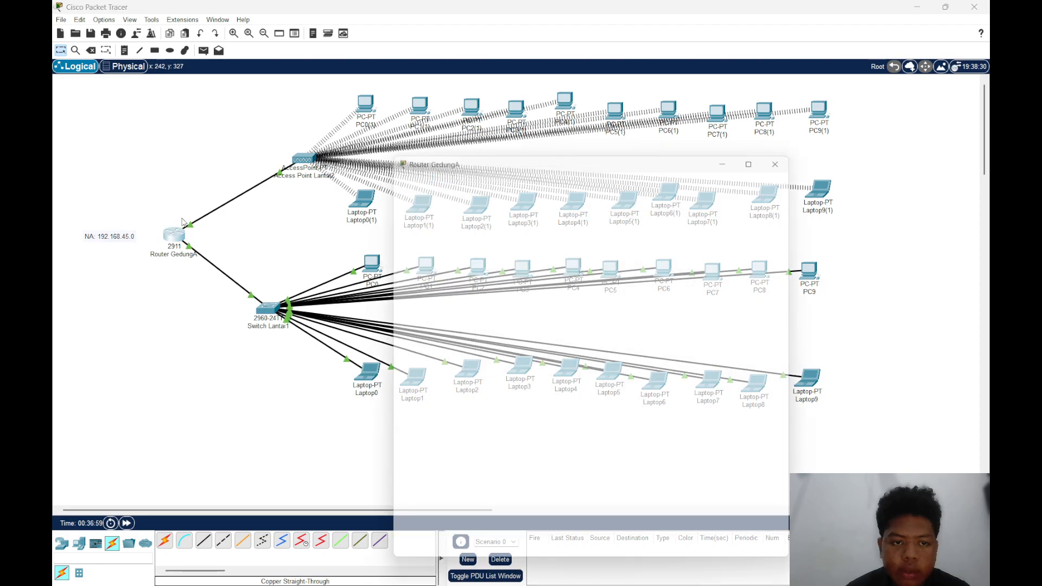
click(462, 171)
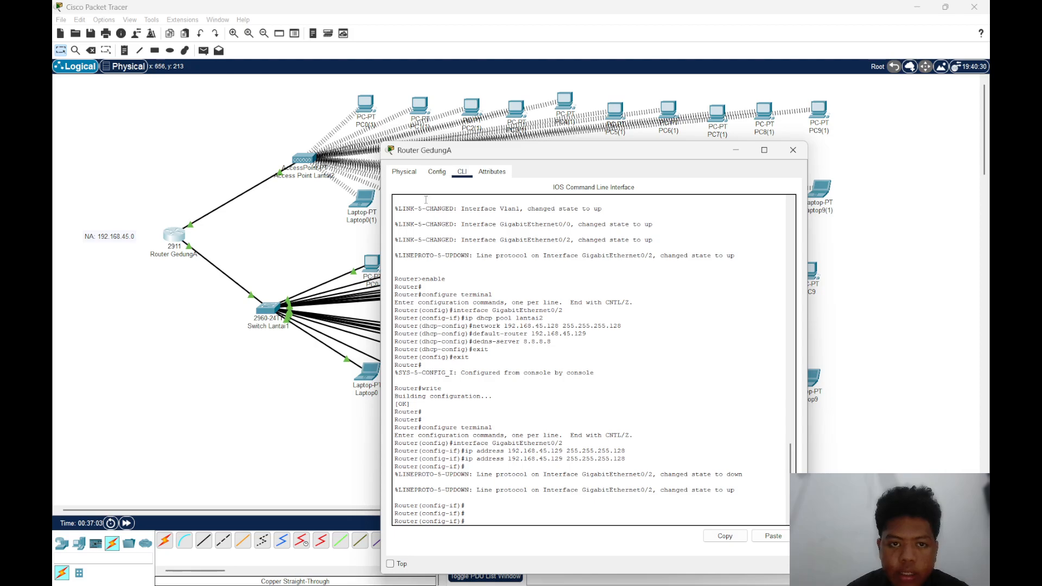
click(404, 173)
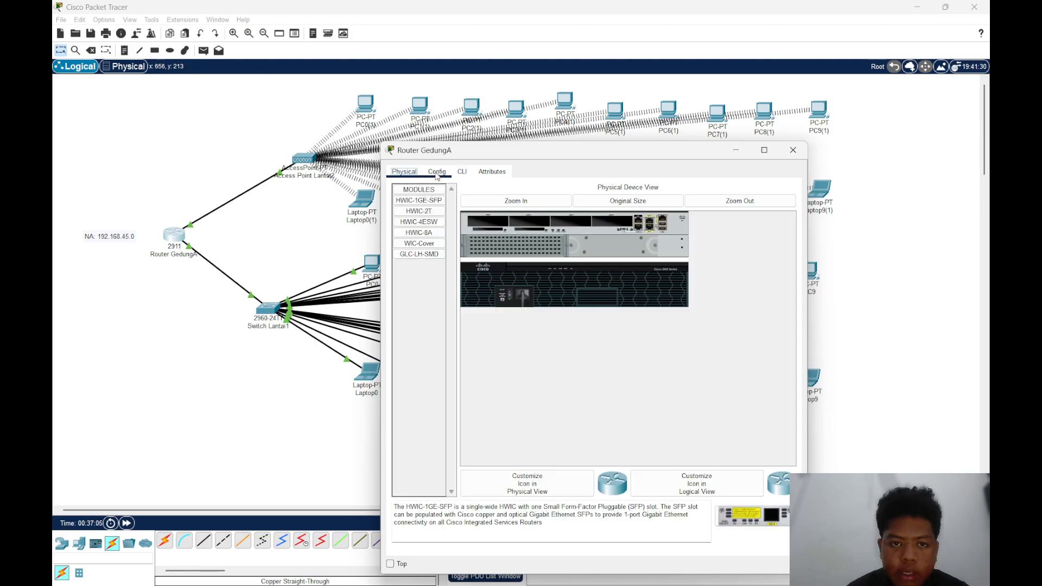
click(436, 172)
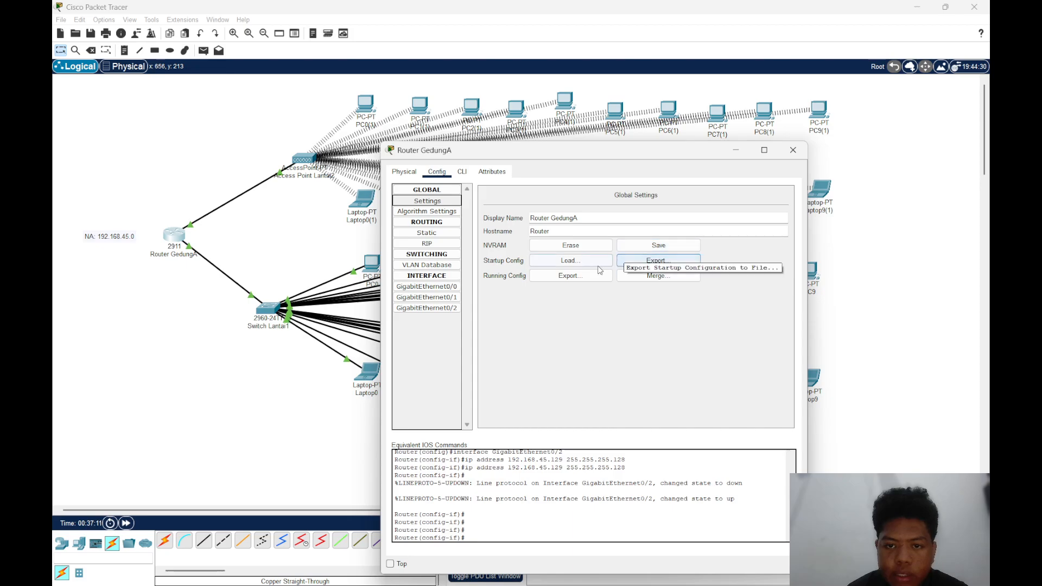
click(658, 245)
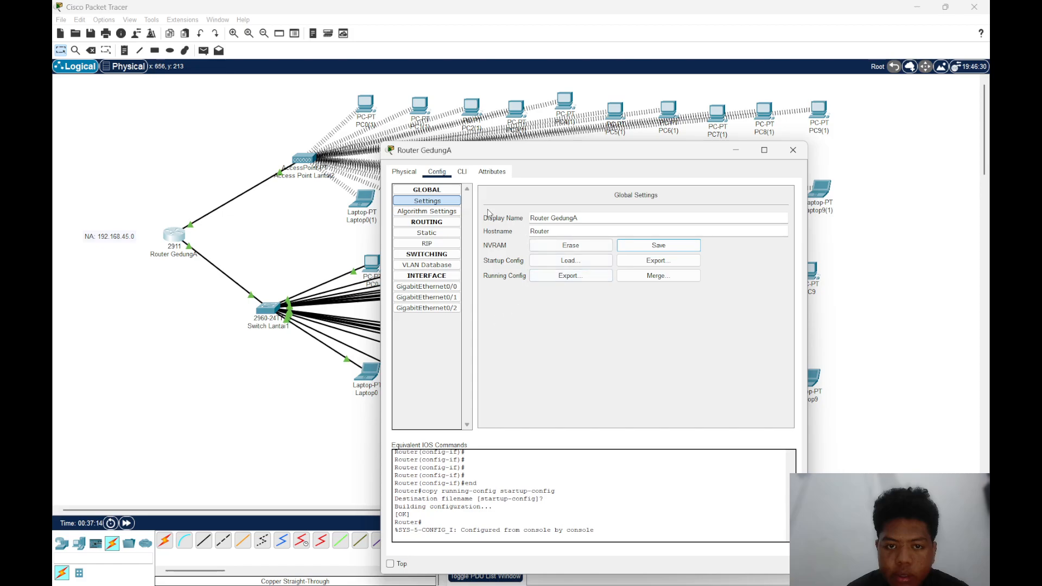
click(455, 200)
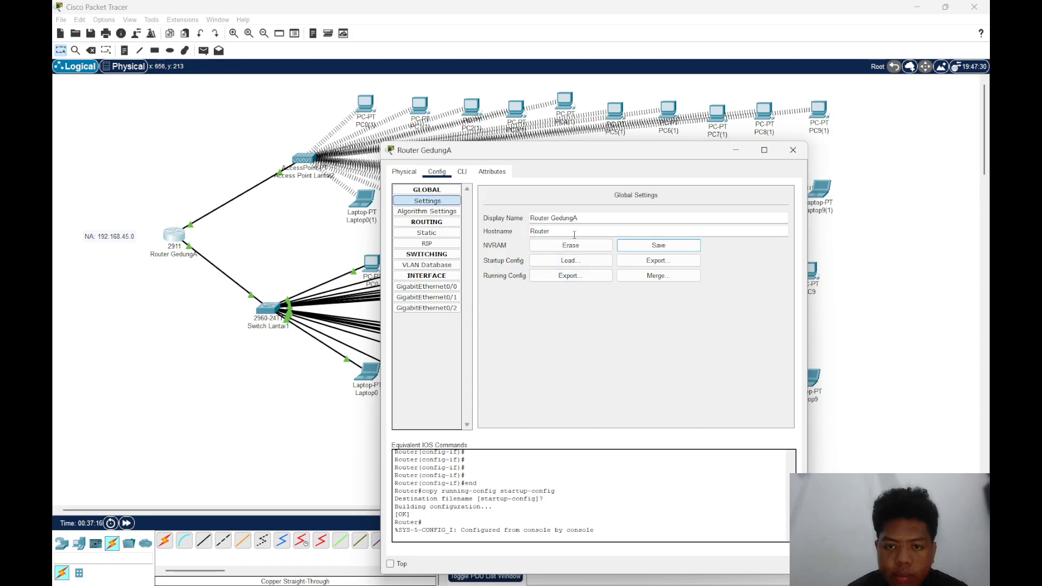
click(624, 261)
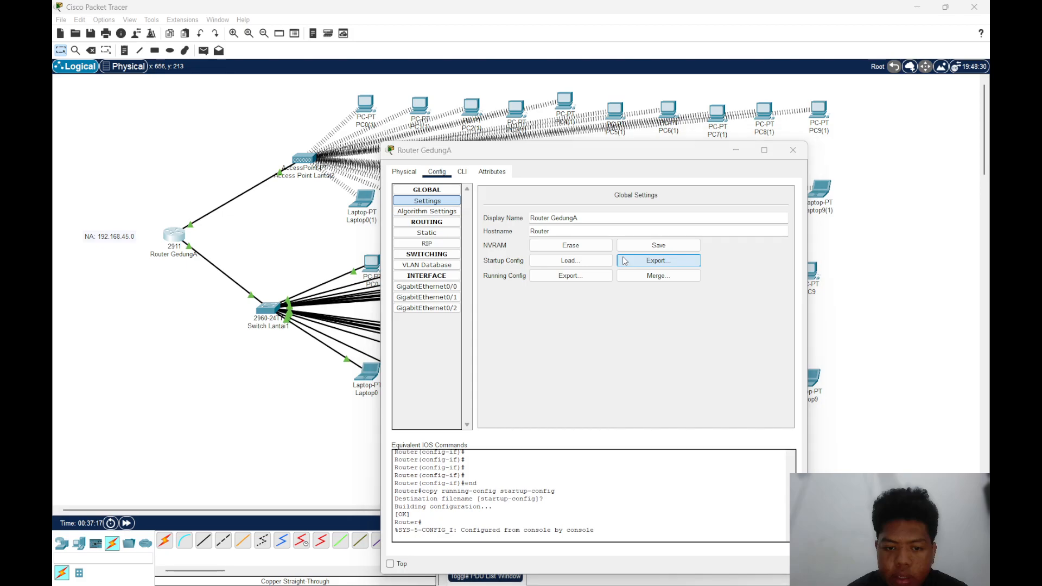
click(834, 169)
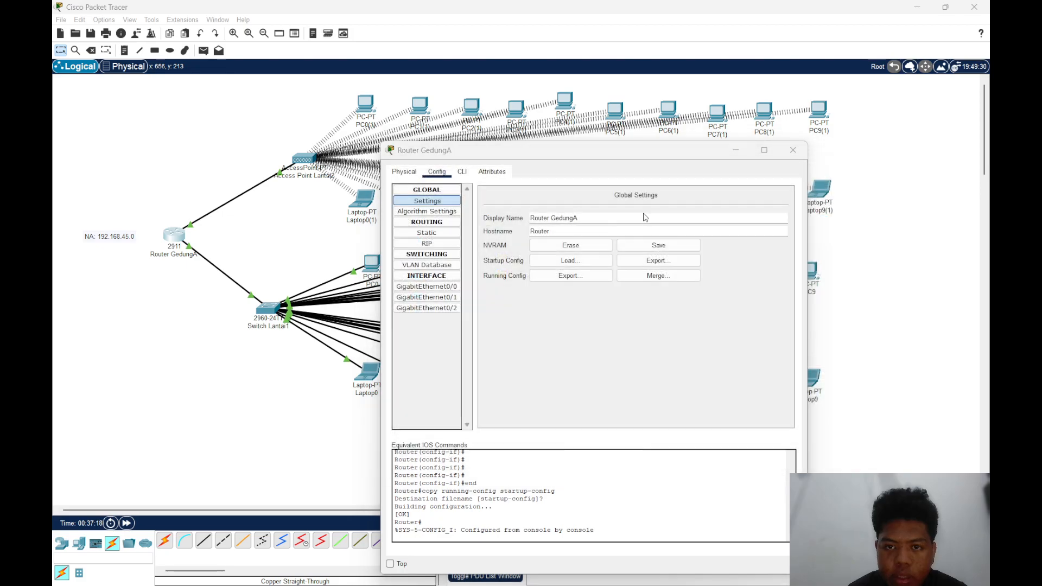
Begin a ping command in Router GedungA's command line and look up Laptop2's IP address
click(568, 261)
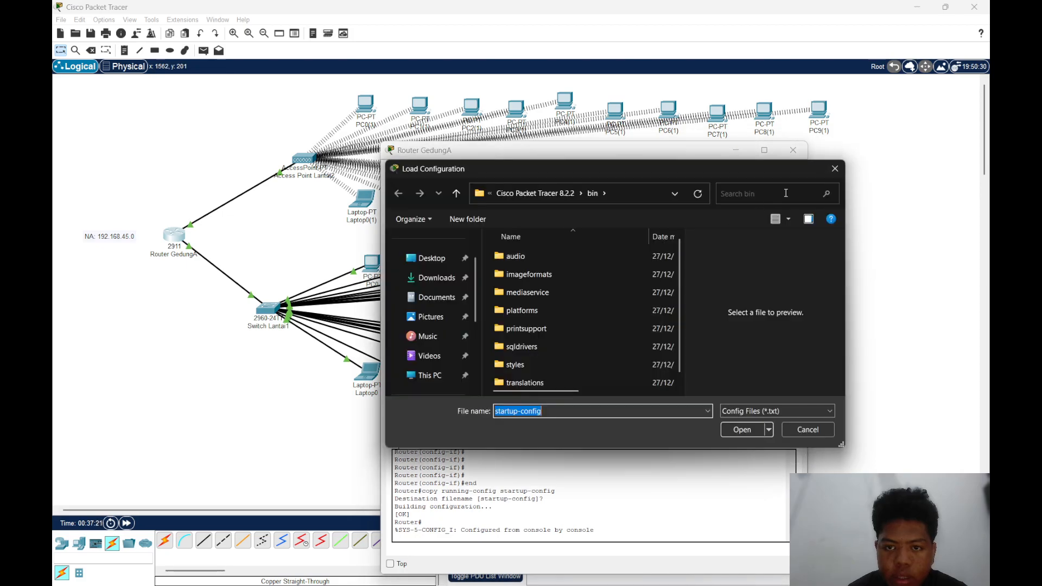
click(834, 169)
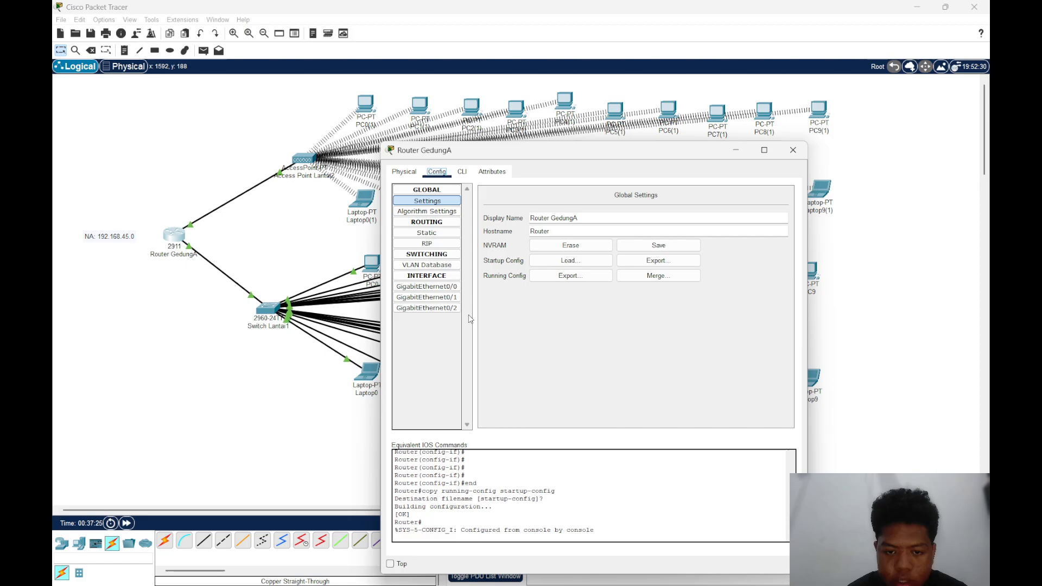
click(462, 171)
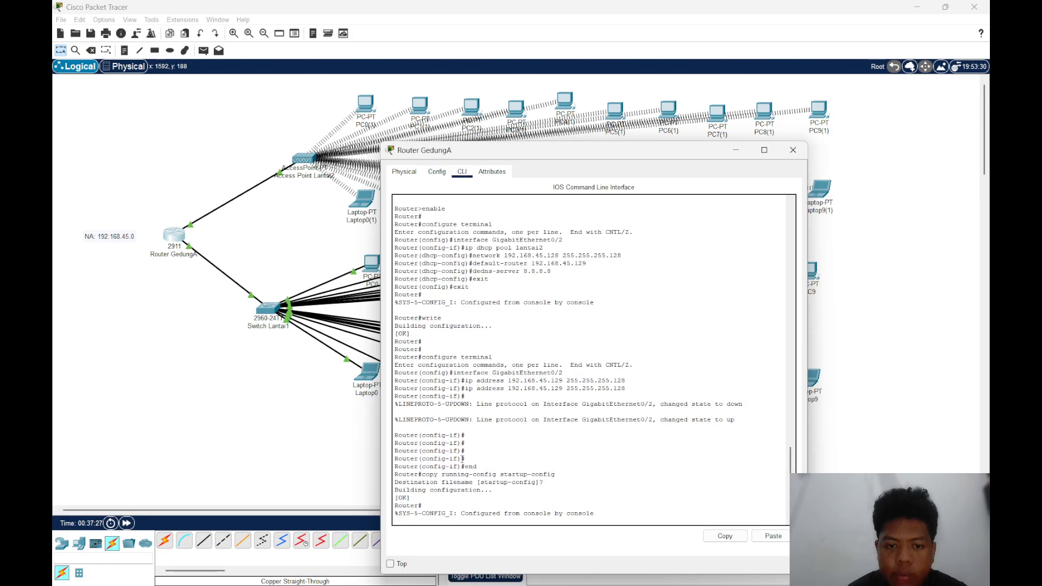
key(Return)
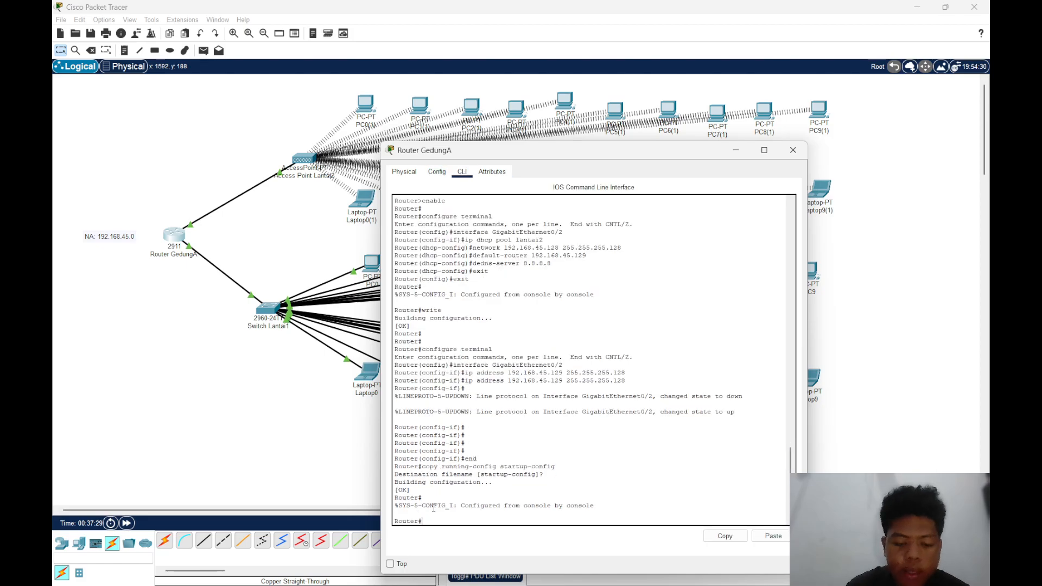
text(ping)
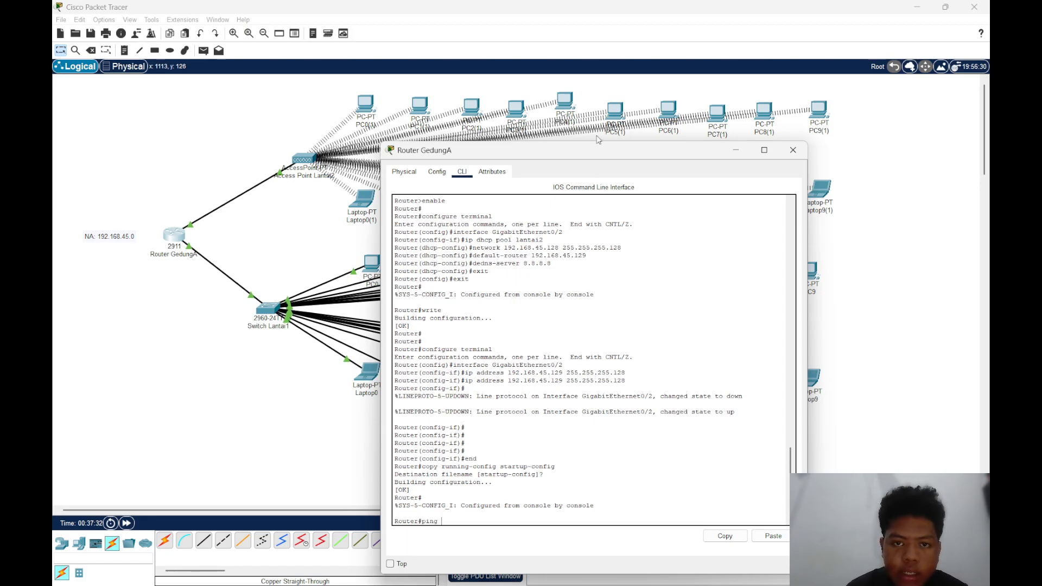
drag(592, 143, 737, 166)
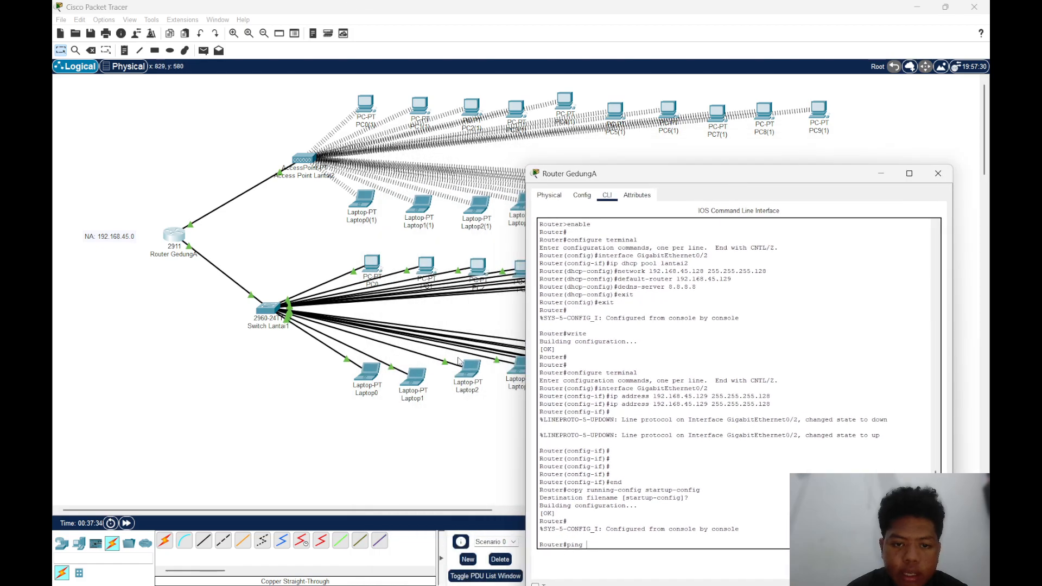
click(470, 371)
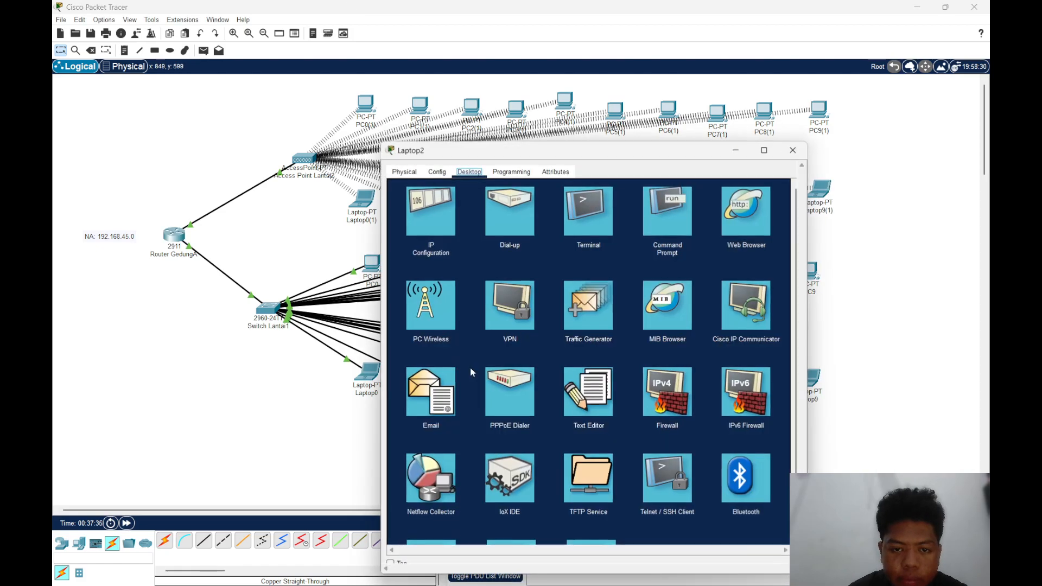
click(803, 152)
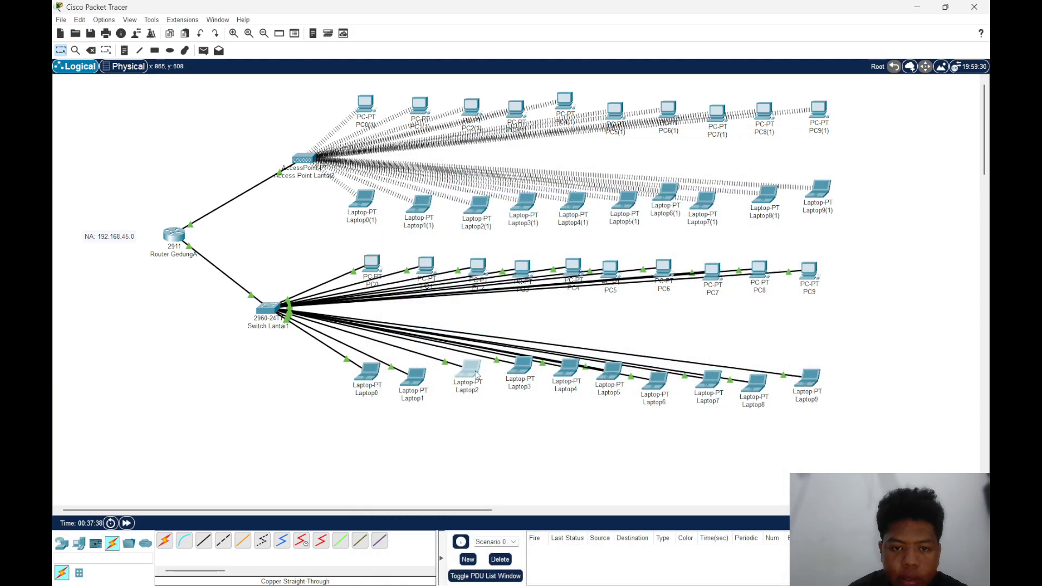
mouse_move(473, 374)
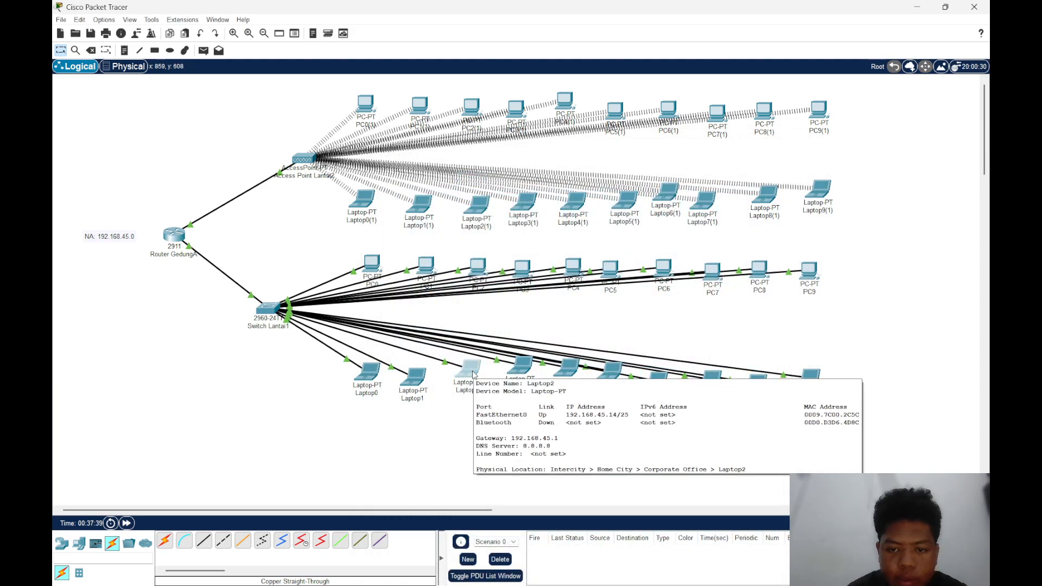
mouse_move(696, 571)
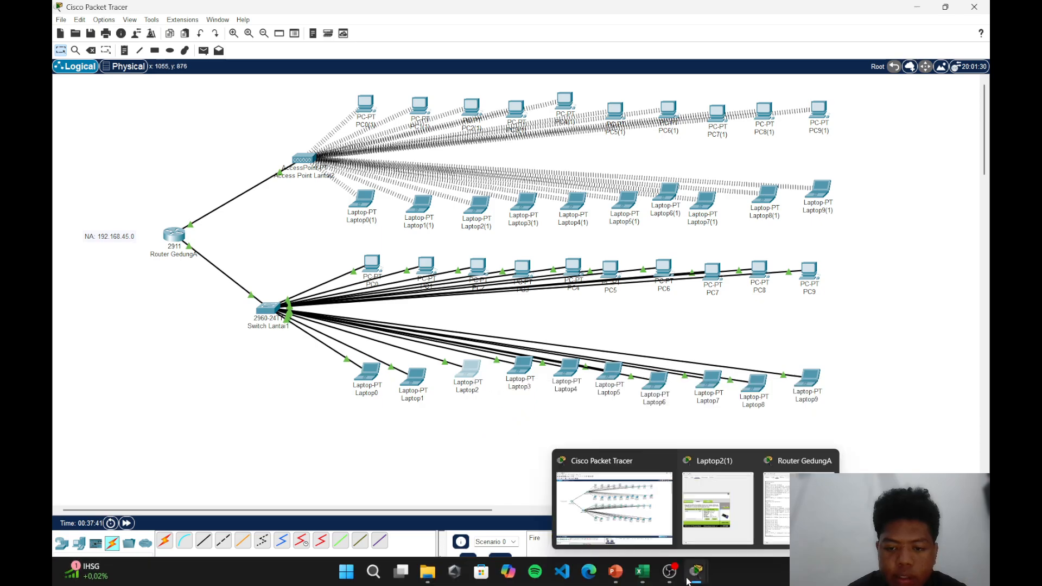
Ping Laptop2 at 192.168.45.14 from Router GedungA's command line
click(798, 461)
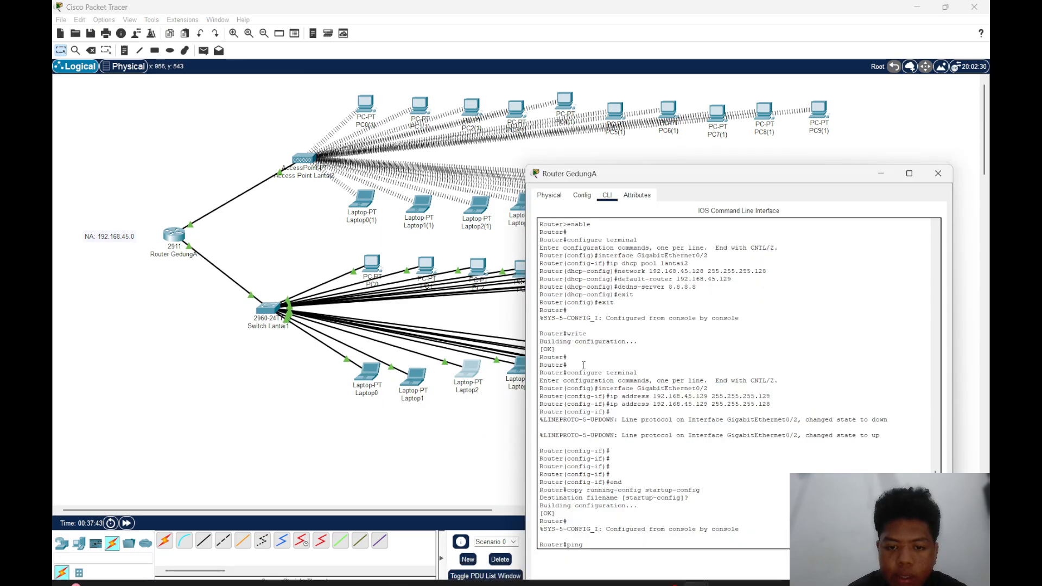
text(192.168)
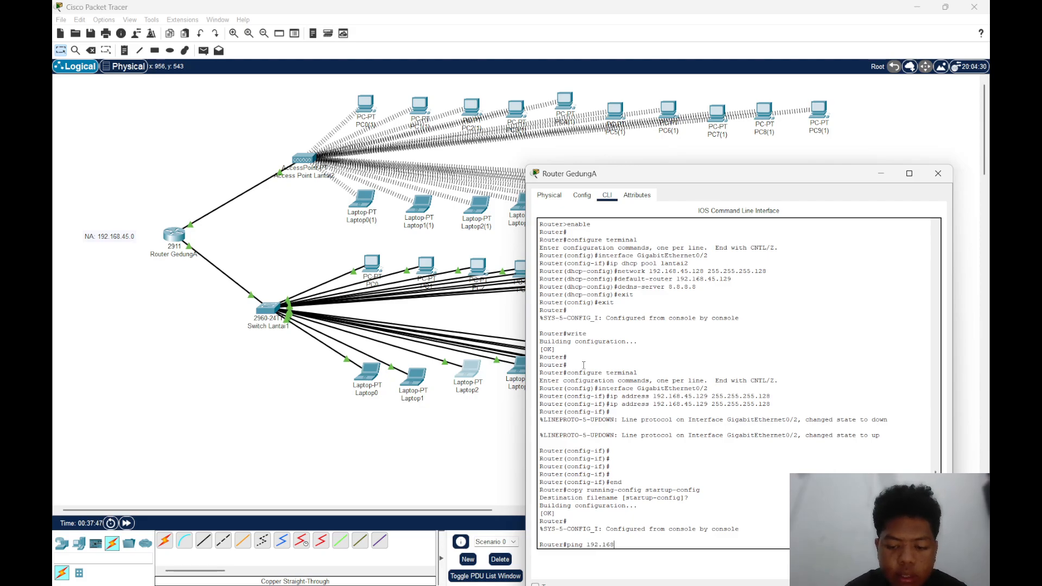
text(.45.1)
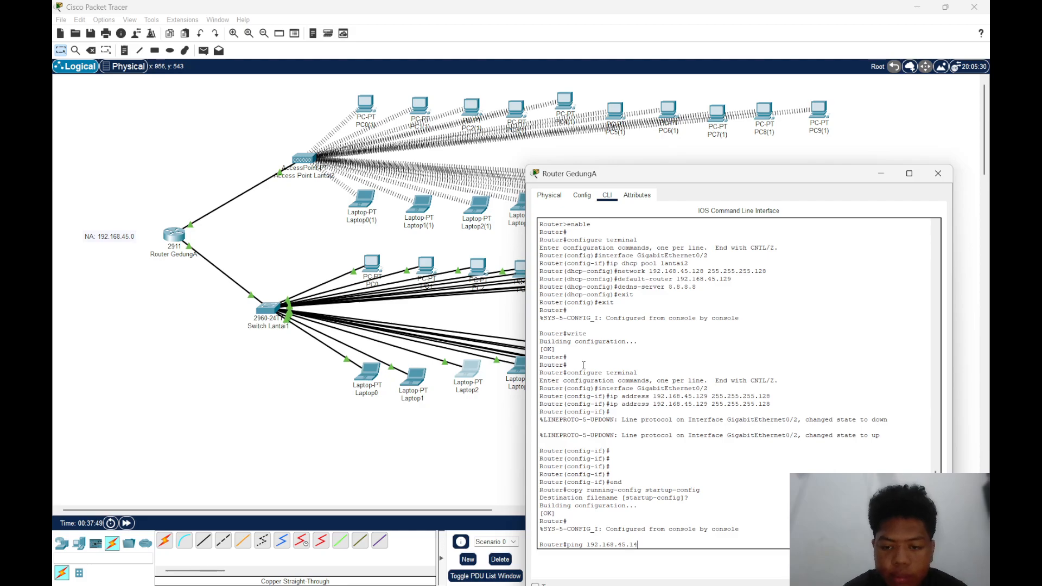
text(4)
key(Return)
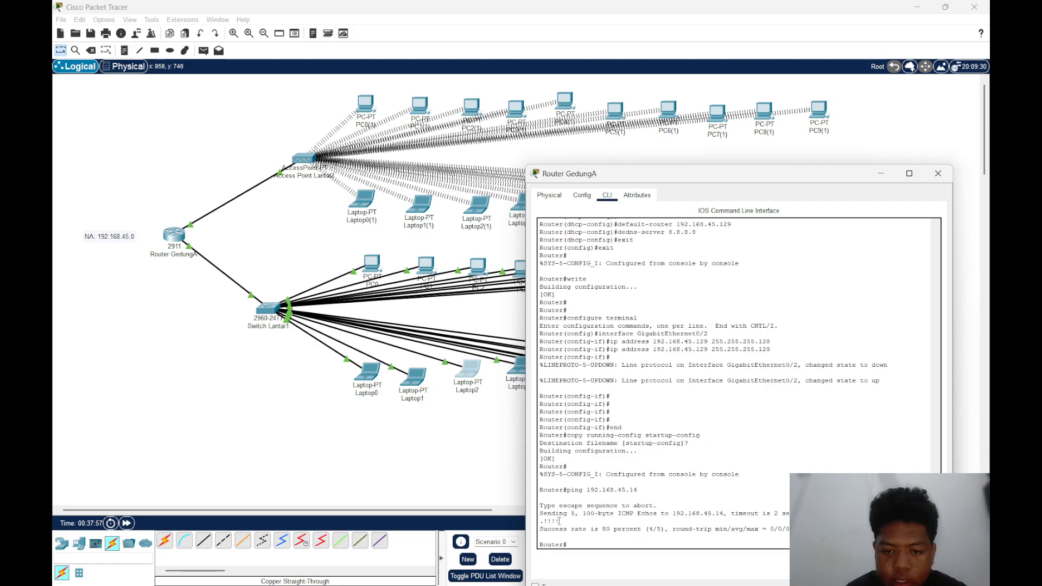
Examine the echo replies, timeout and success rate of the ping to 192.168.45.14 in the router's output
drag(561, 521, 543, 522)
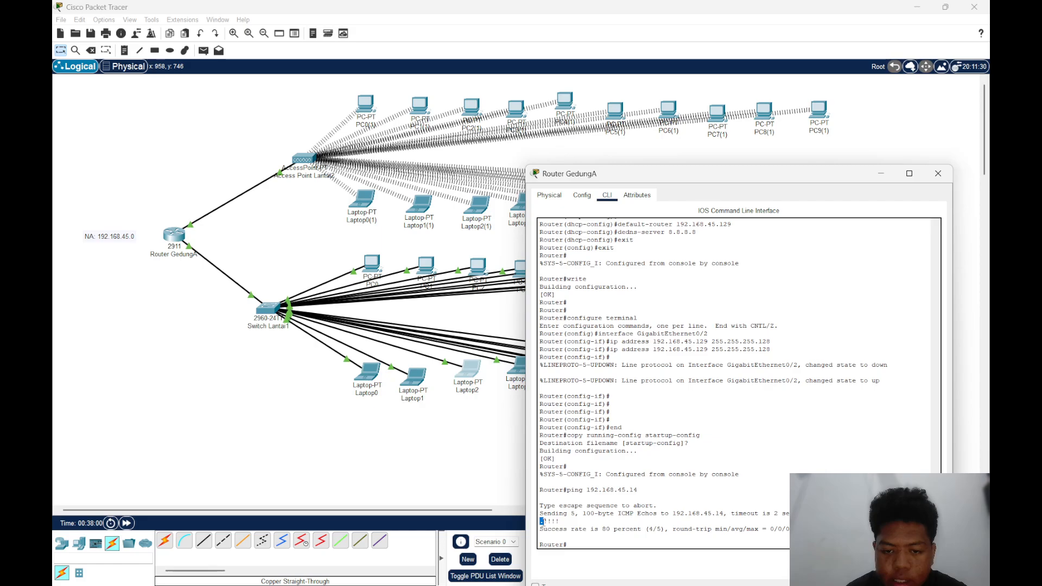
click(570, 523)
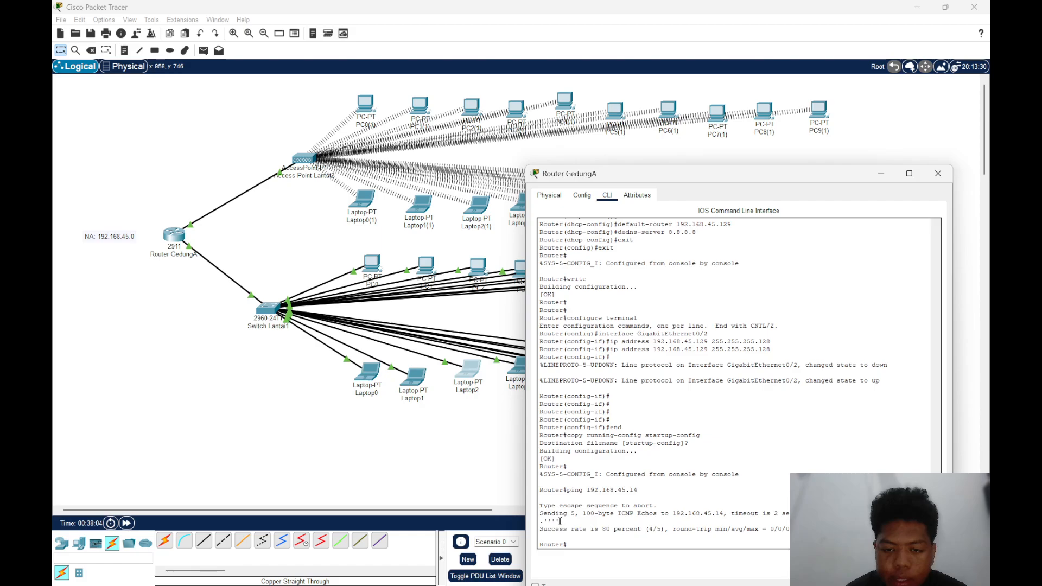
drag(543, 521, 561, 523)
click(561, 523)
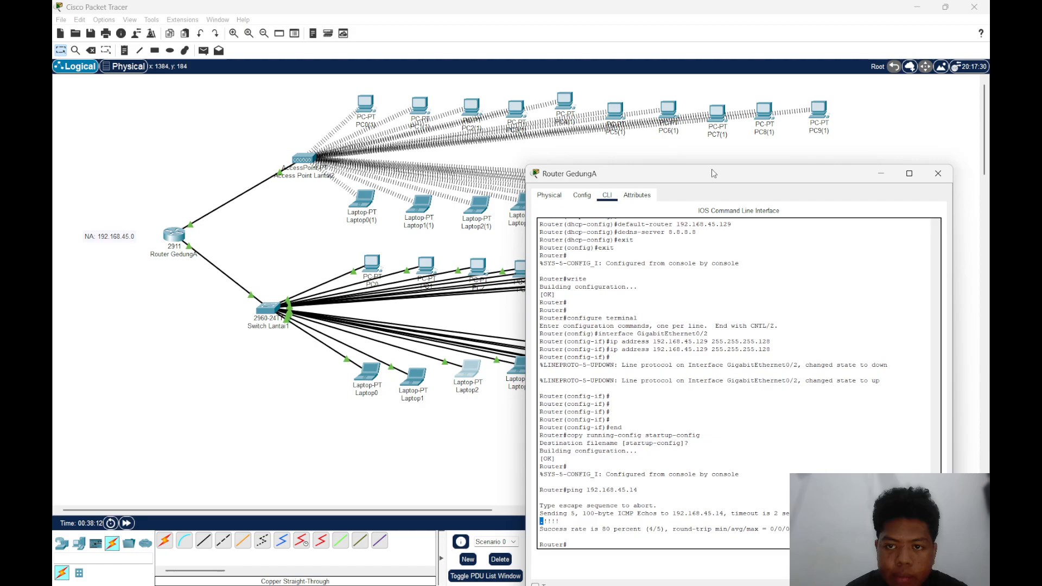
drag(713, 173, 657, 136)
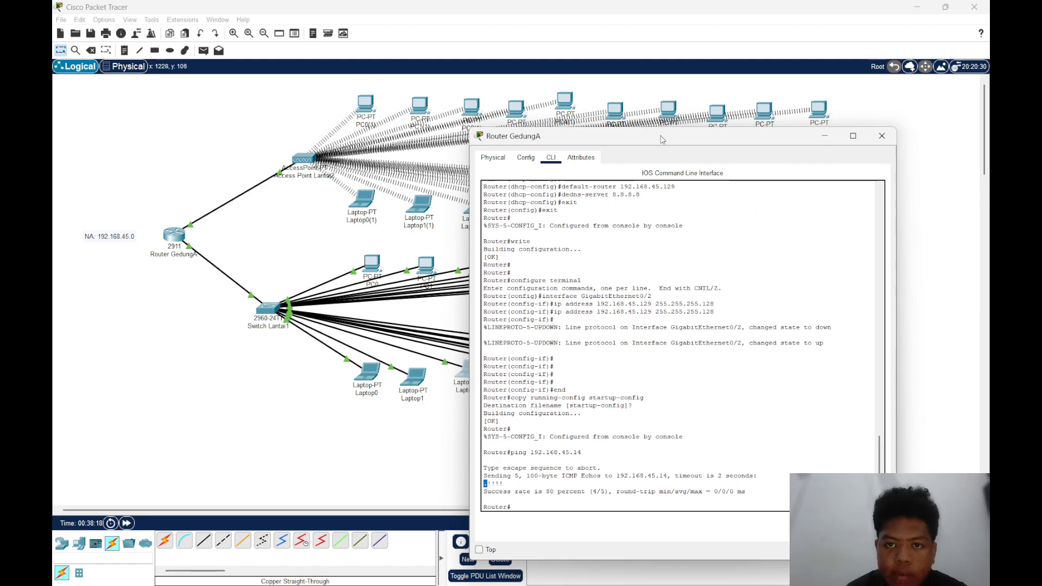
drag(660, 139, 613, 142)
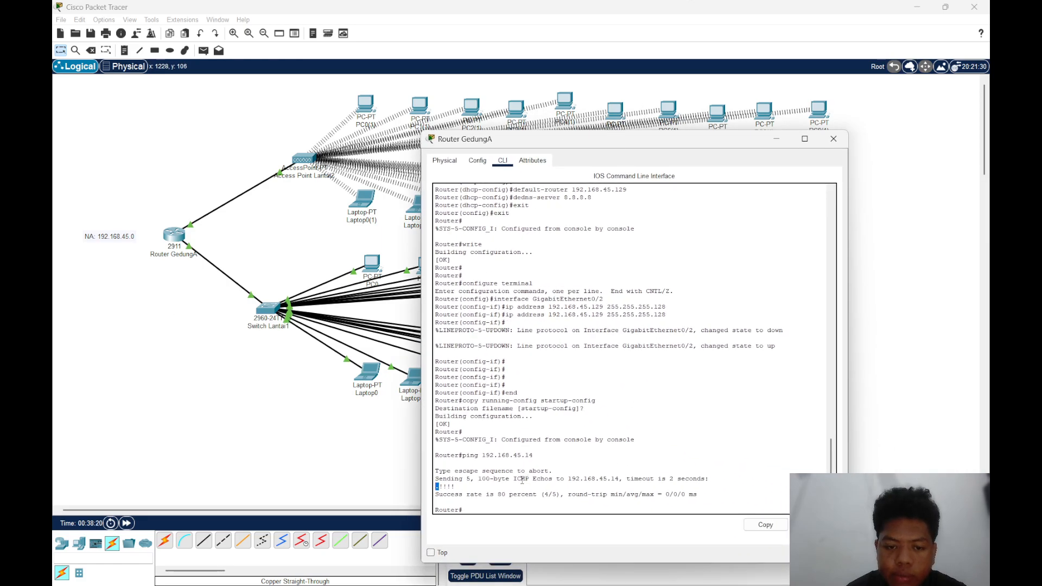
drag(506, 480, 483, 495)
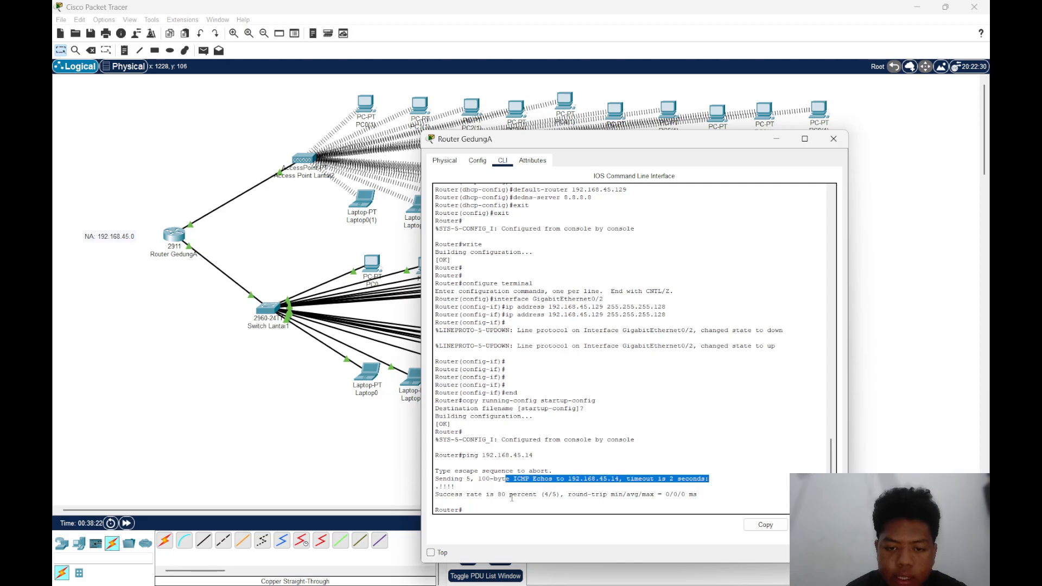
click(547, 499)
drag(493, 495, 546, 494)
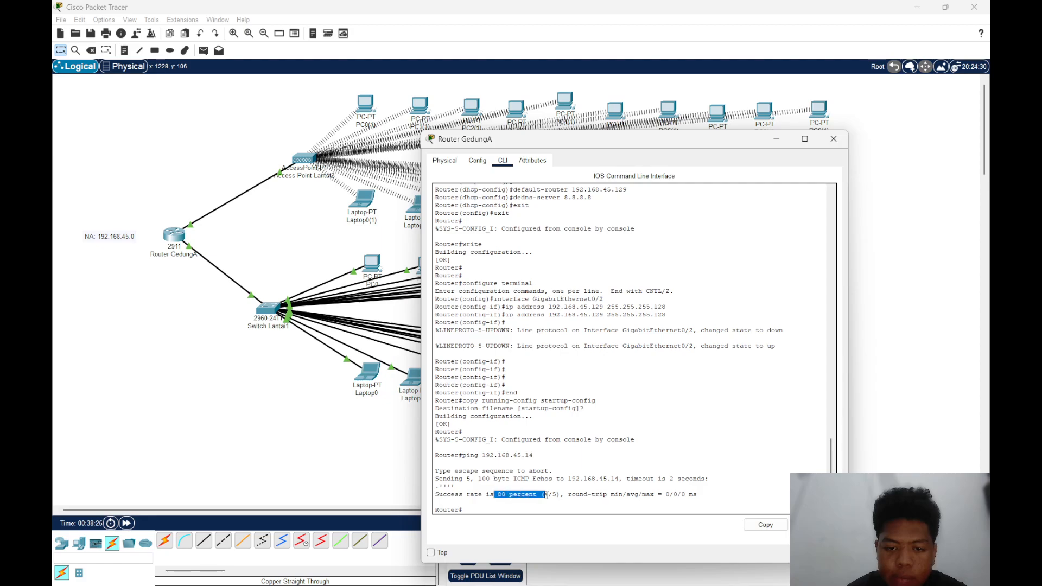
click(546, 495)
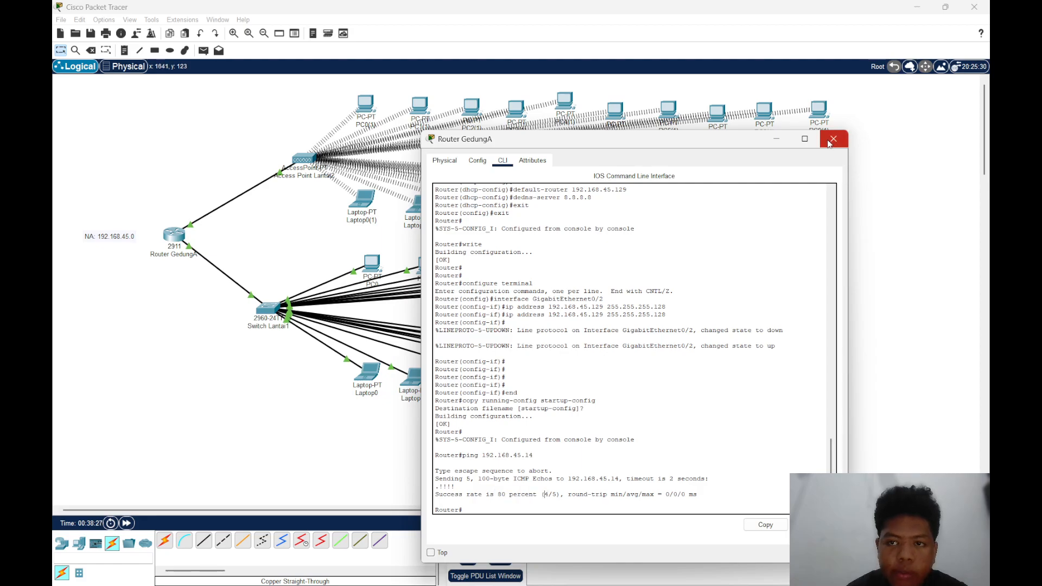
Look up PC9(1)'s IP address and ping 192.168.45.137 from Router GedungA's command line
mouse_move(593, 142)
mouse_down()
mouse_move(624, 193)
mouse_move(594, 161)
mouse_up()
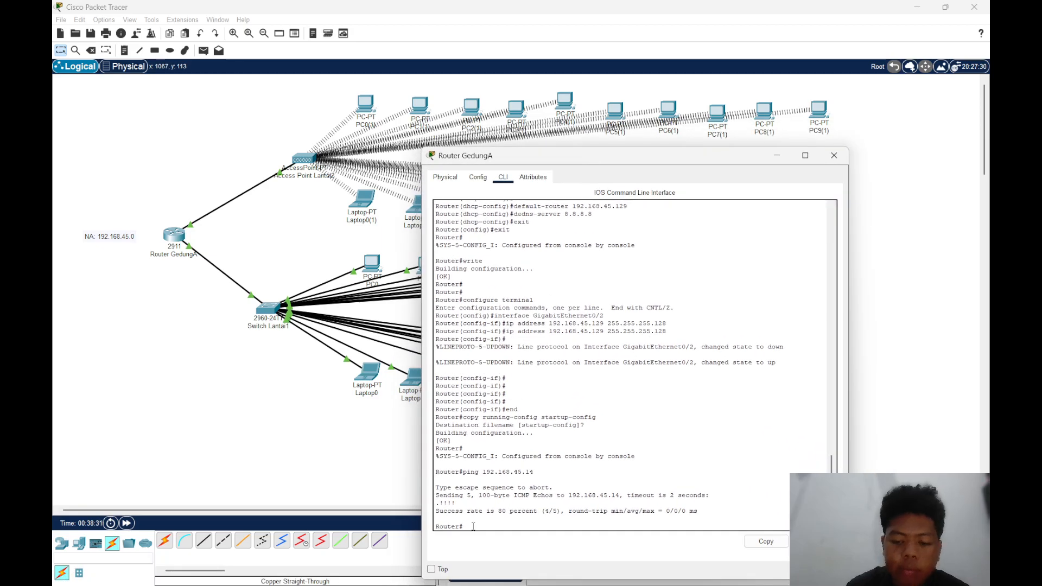
text(ng)
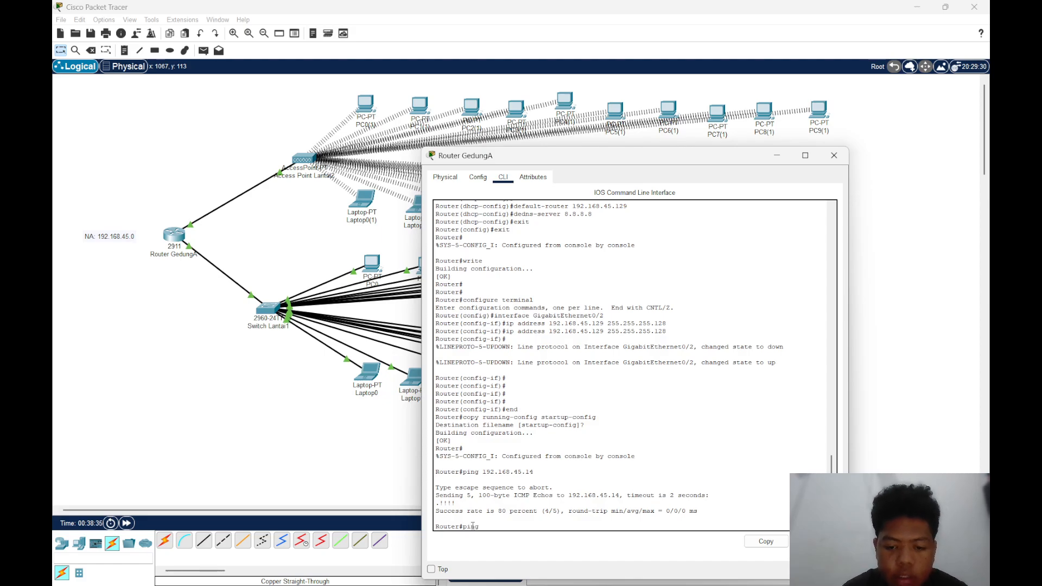
text( 192.168)
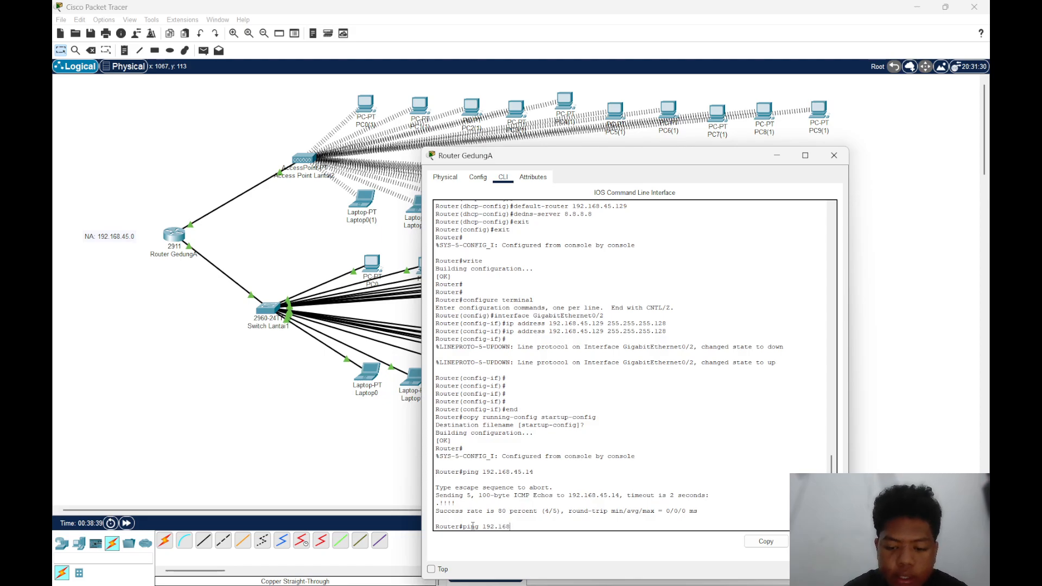
text(.45.)
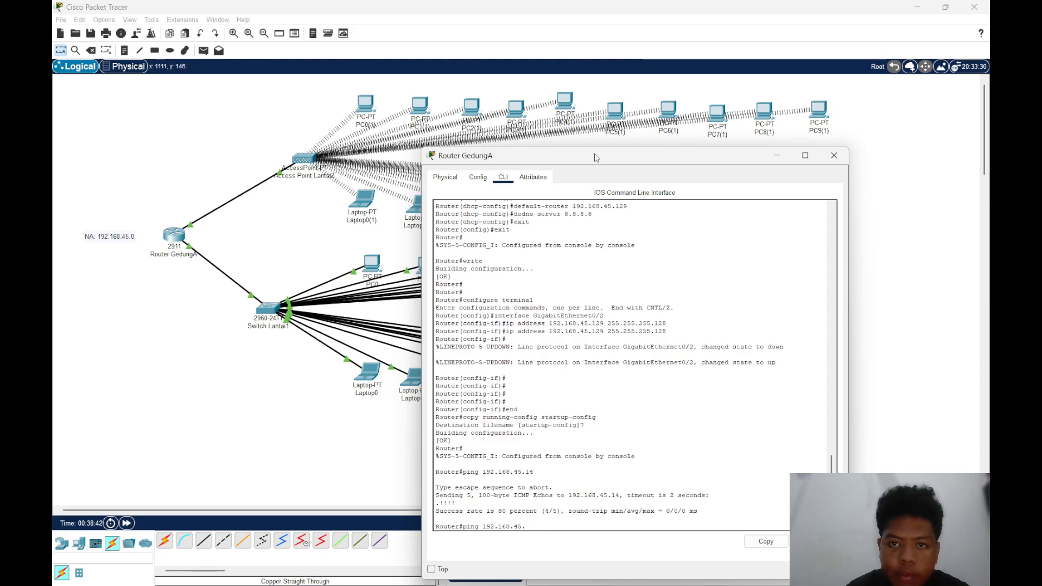
drag(594, 155, 464, 191)
click(871, 156)
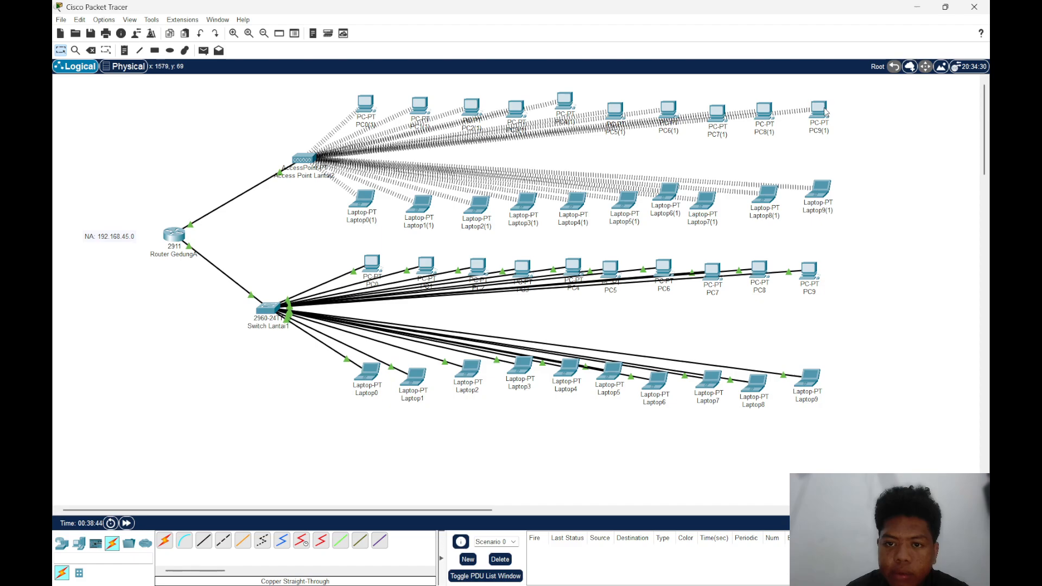
mouse_move(824, 111)
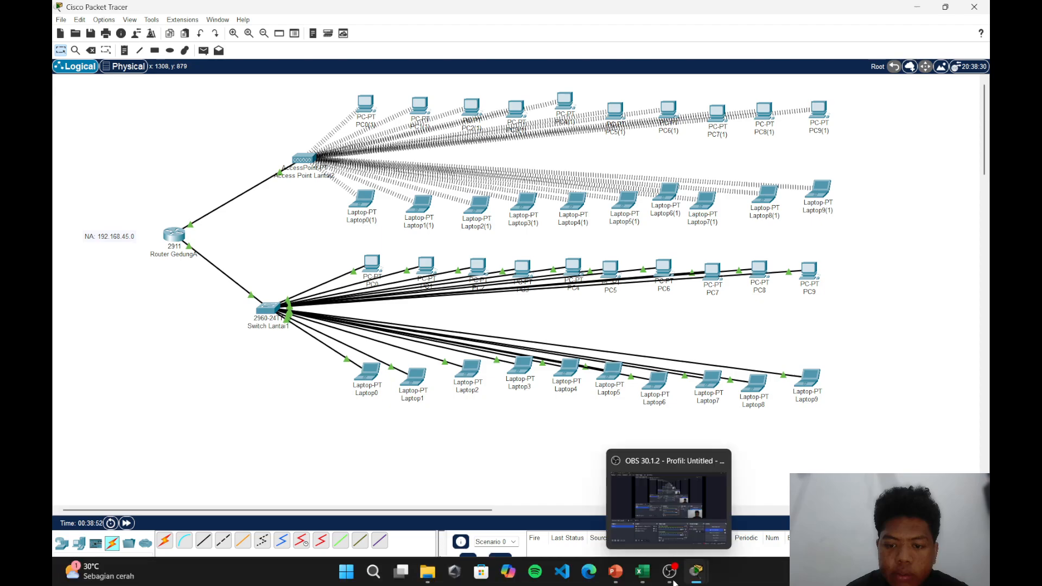
mouse_move(696, 571)
click(804, 461)
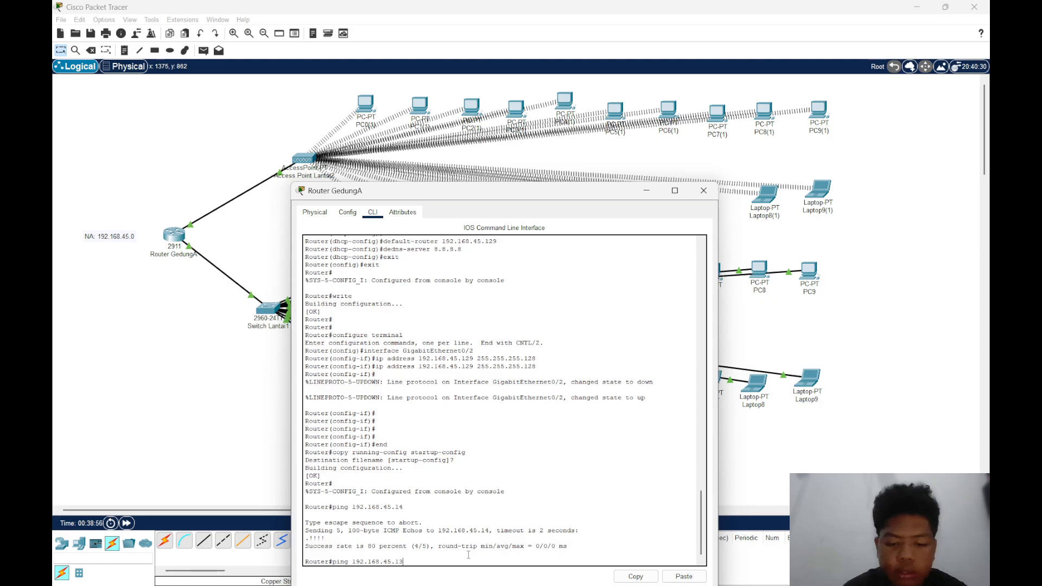
key(Return)
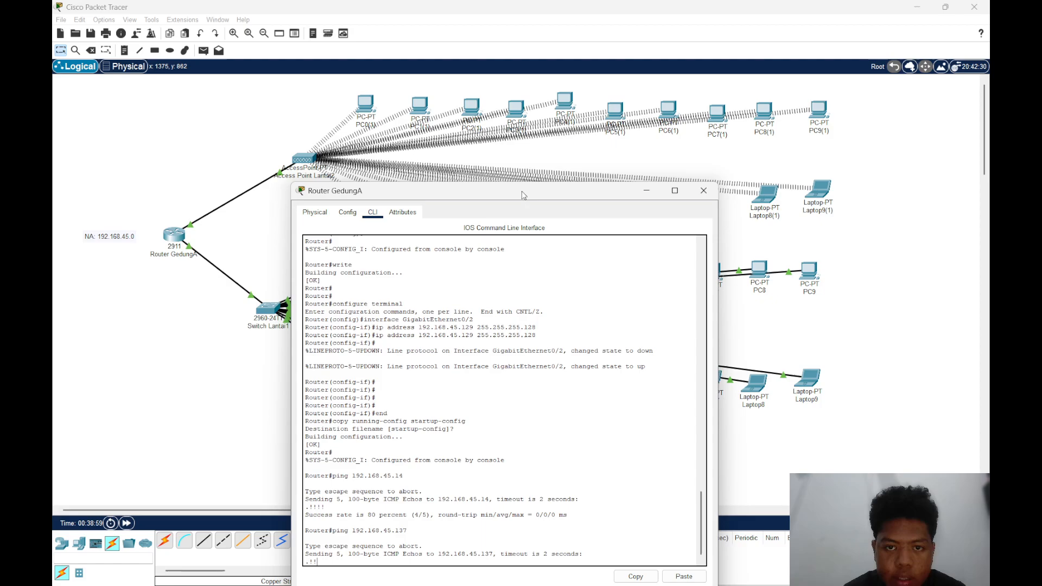
Examine the success rate of the ping to 192.168.45.137 and close Router GedungA's window
drag(525, 188, 542, 128)
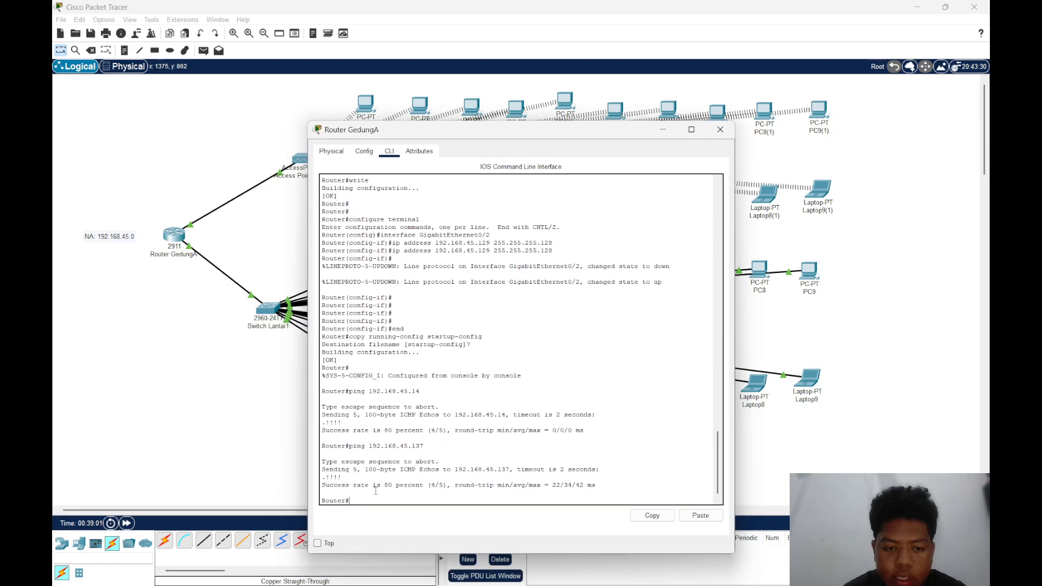
drag(384, 484, 424, 485)
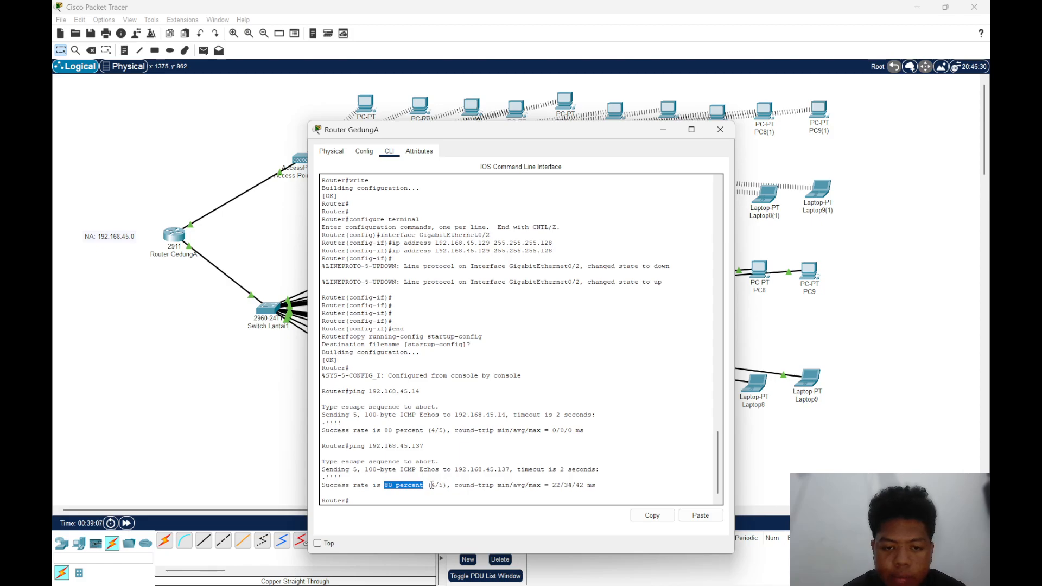
drag(432, 485, 441, 487)
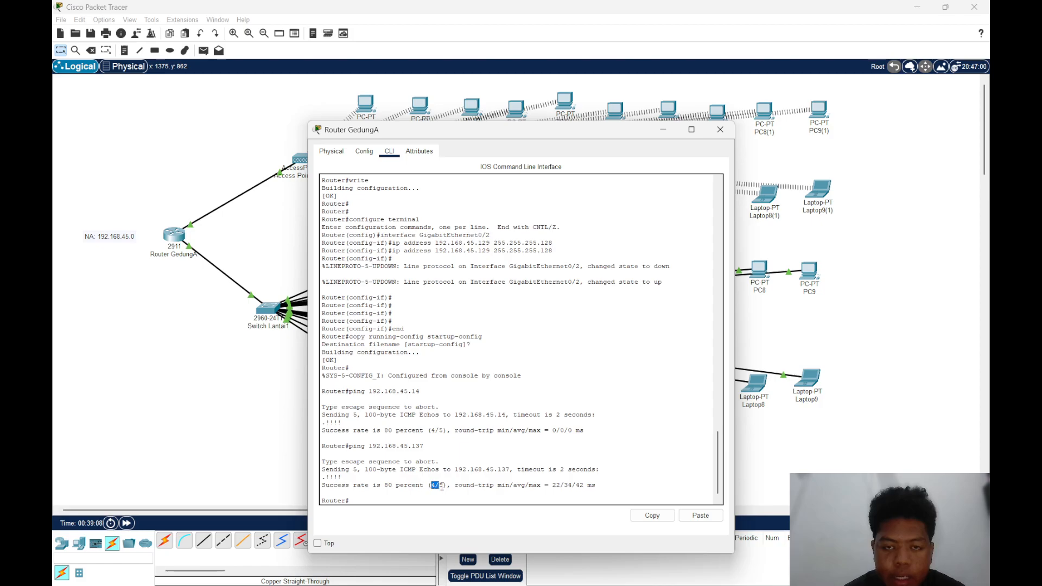
click(720, 130)
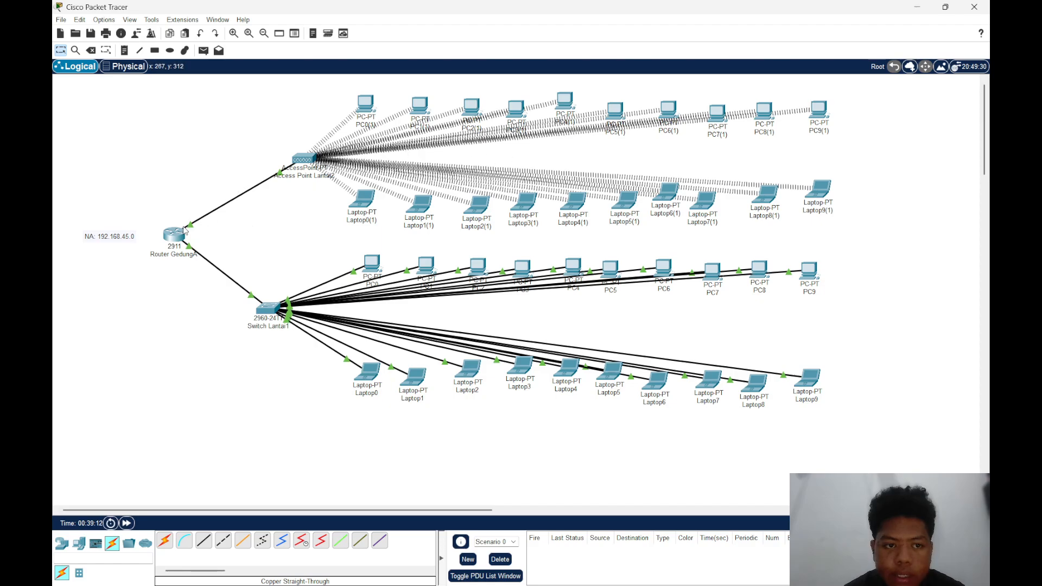
Move Router GedungA slightly up and to the left in the topology, closer to the NA: 192.168.45.0 note
drag(178, 242, 173, 239)
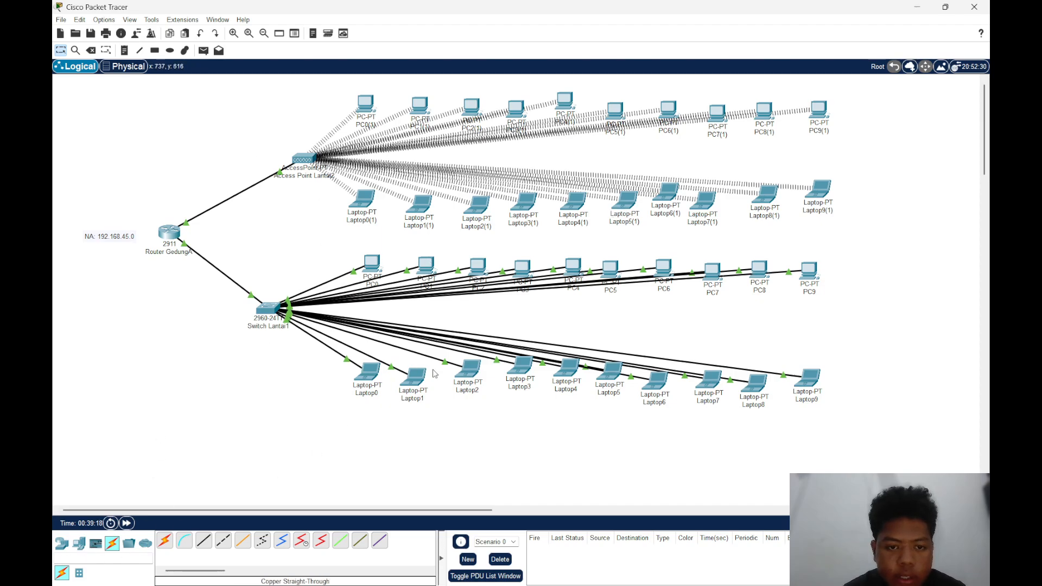
Place a note reading 192.168.45.128 beside the Access Point Lantai2 clients, between PC9(1) and Laptop9(1)
click(124, 51)
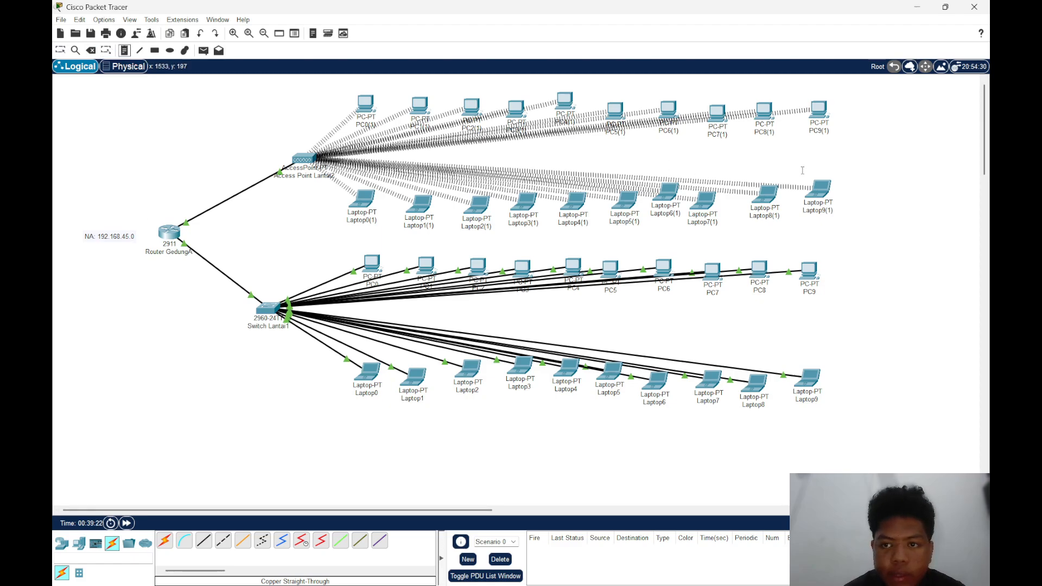
click(835, 157)
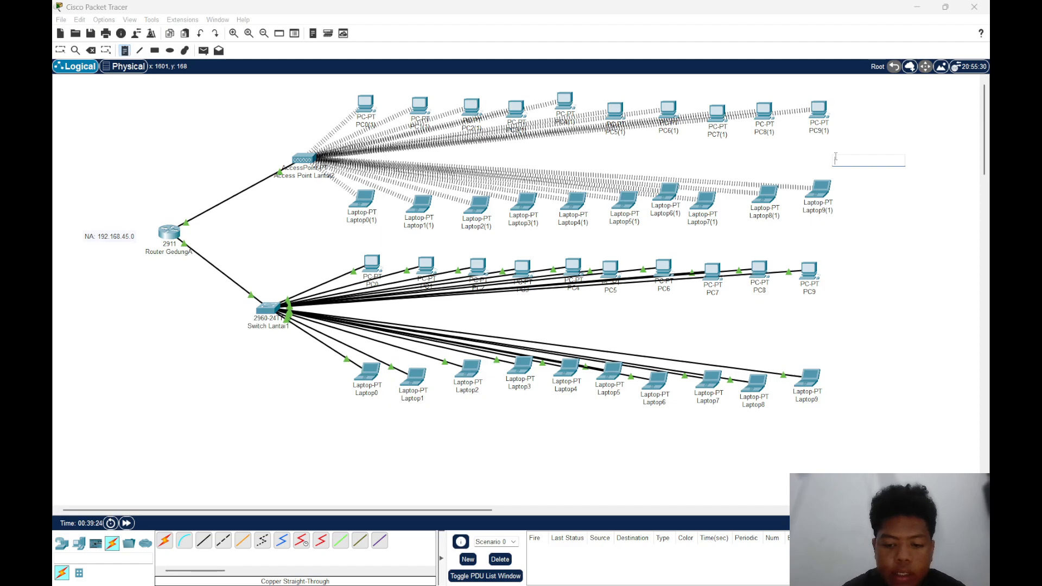
text(192.168)
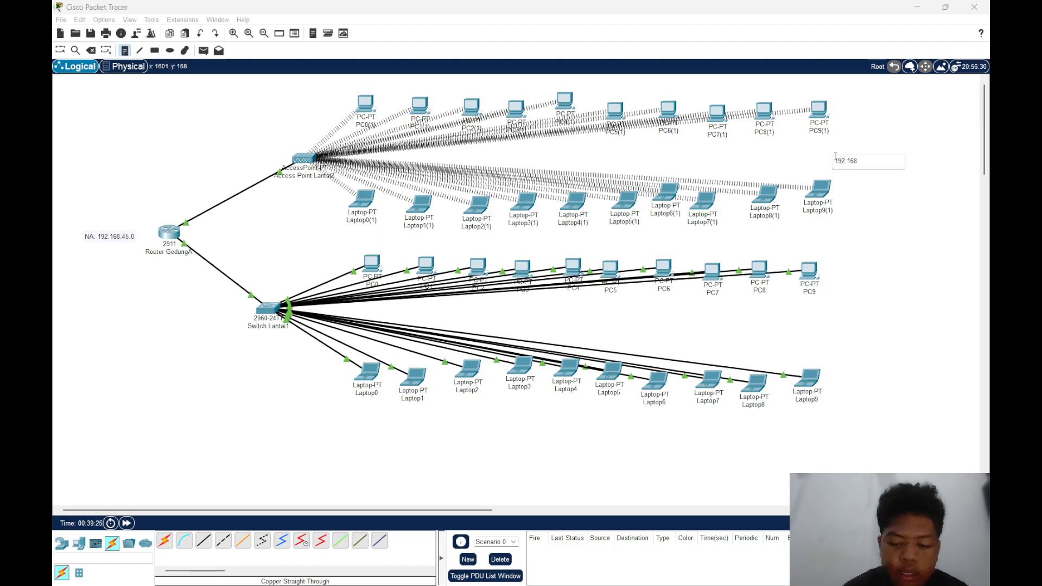
text(.45.1)
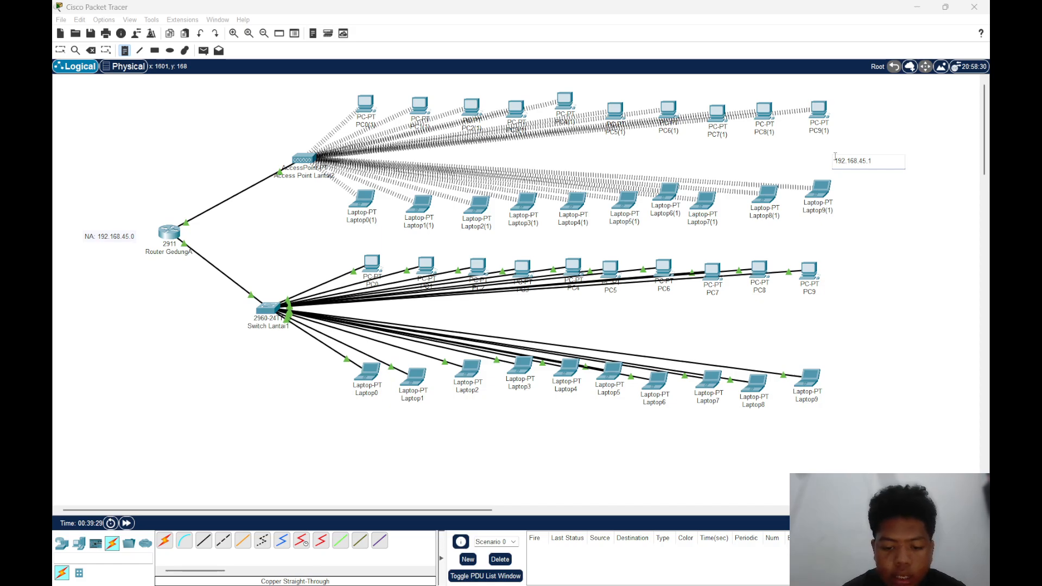
text(28)
key(Return)
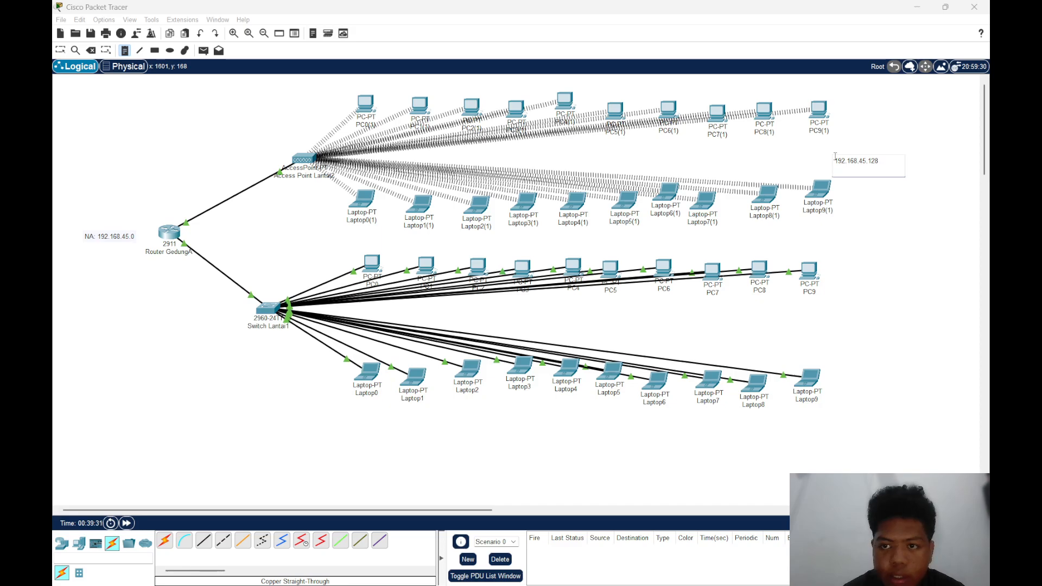
key(BackSpace)
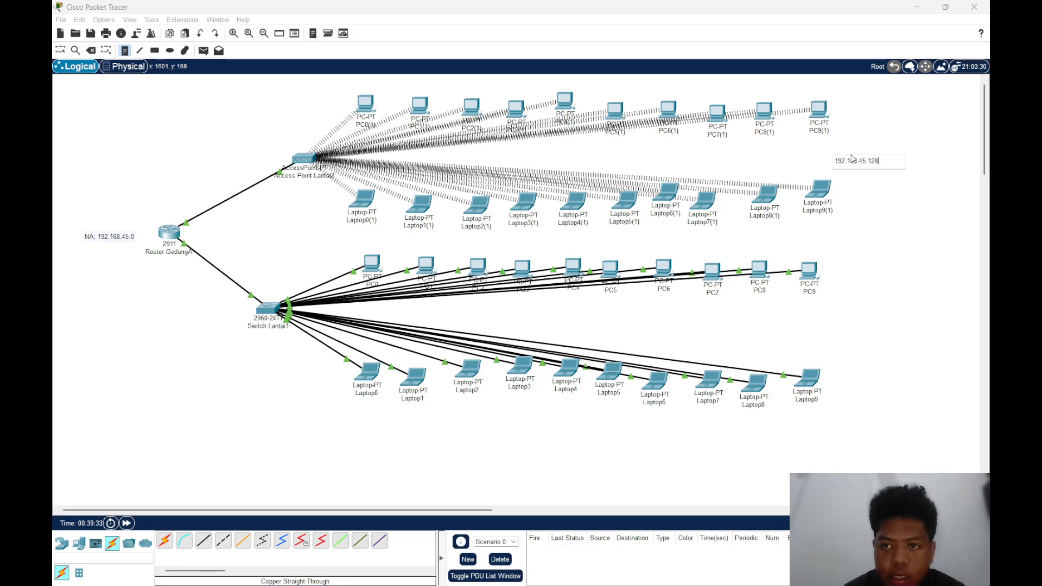
click(874, 140)
click(854, 162)
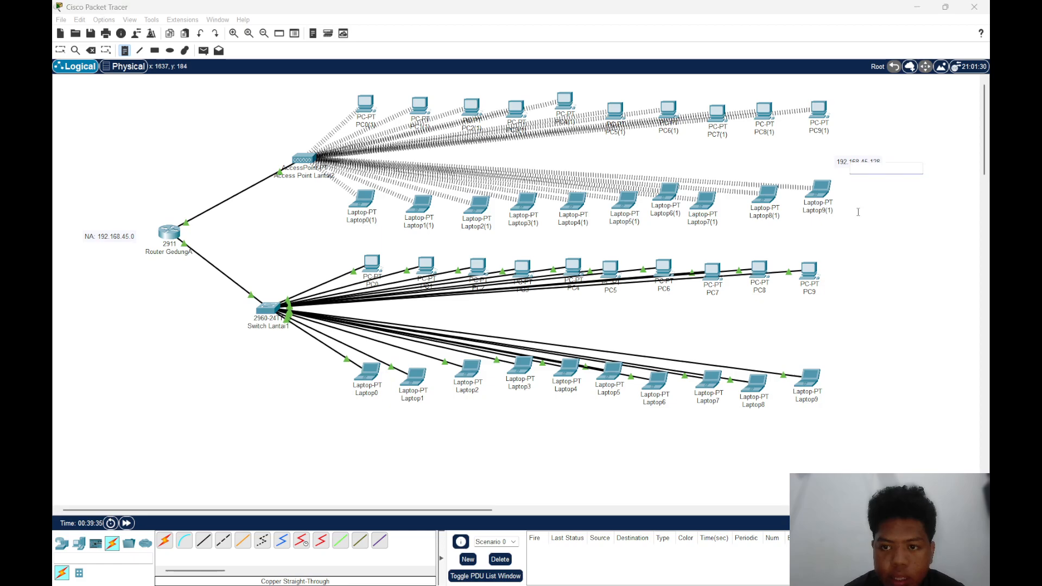
Place a note reading 192.168.45.0 between PC9 and Laptop9, and shift both subnet notes slightly left, closer to their floors' devices
click(837, 337)
text(192.168)
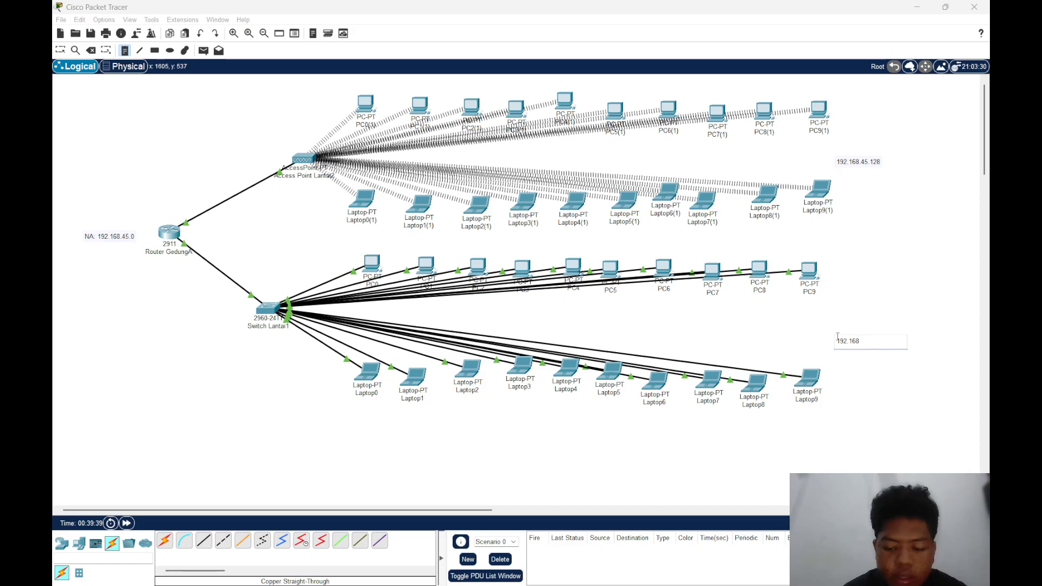
text(.45.0)
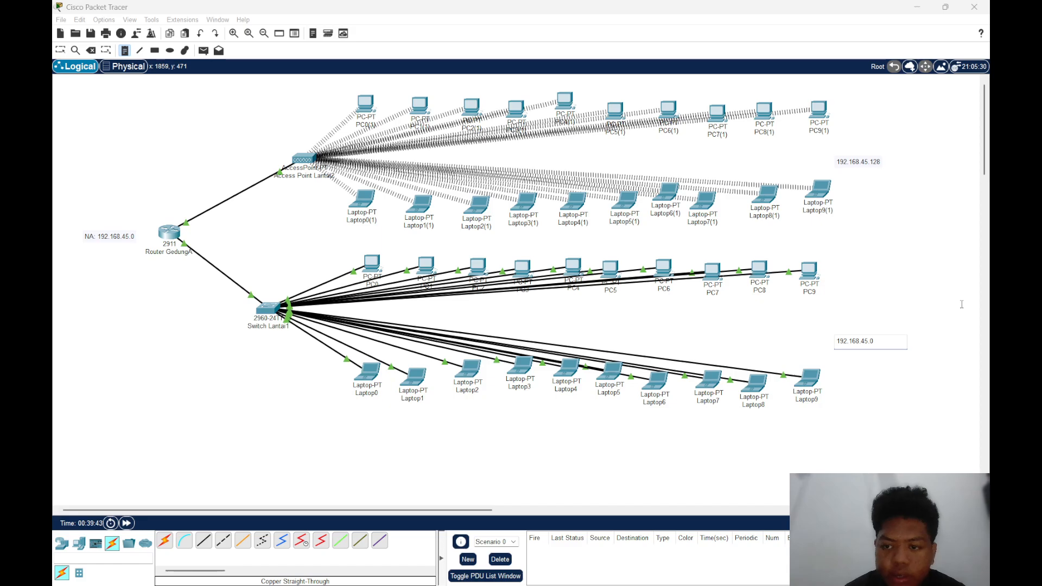
key(Escape)
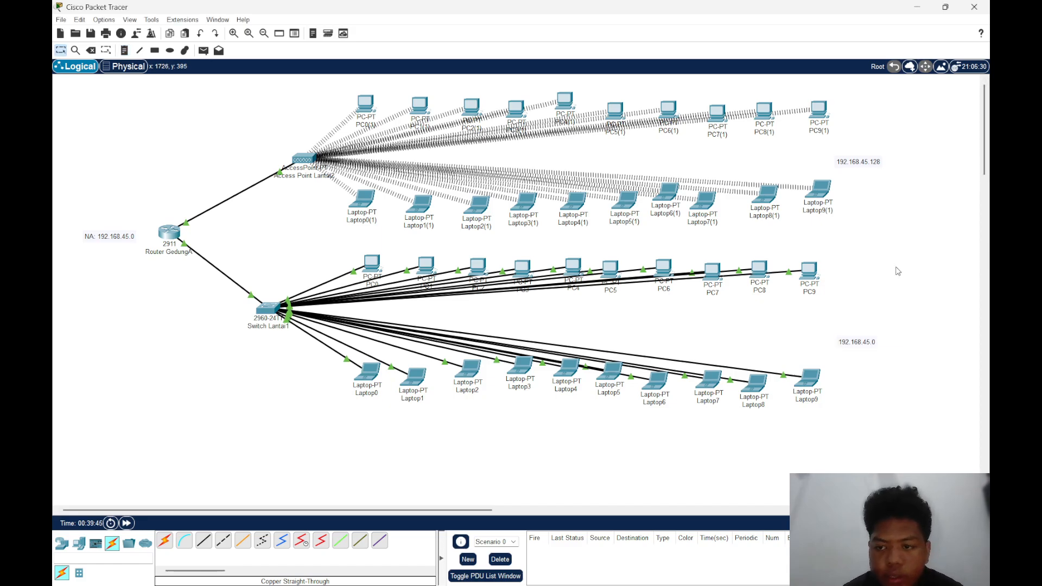
drag(869, 161, 841, 159)
drag(867, 343, 826, 343)
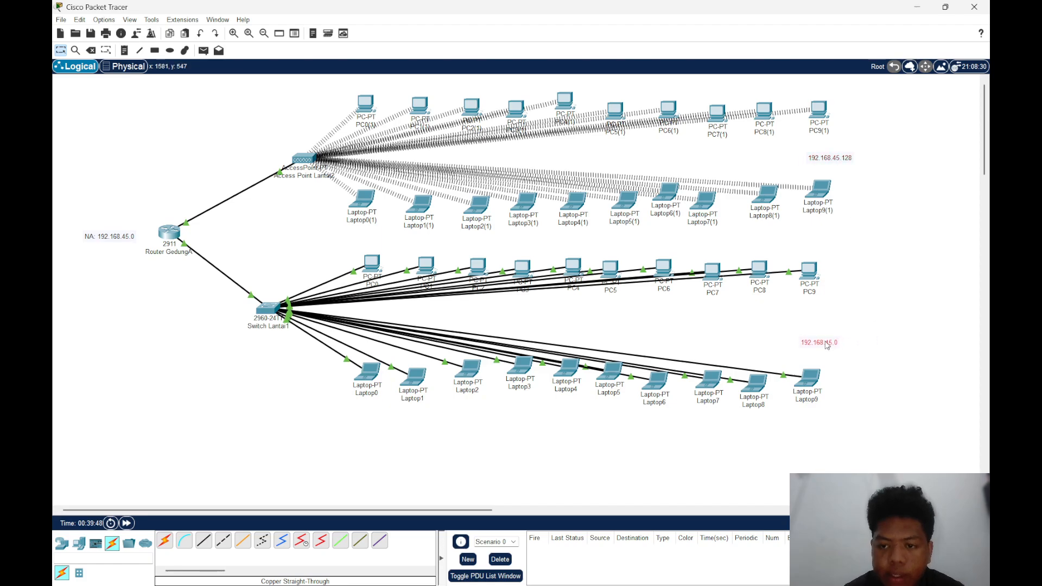
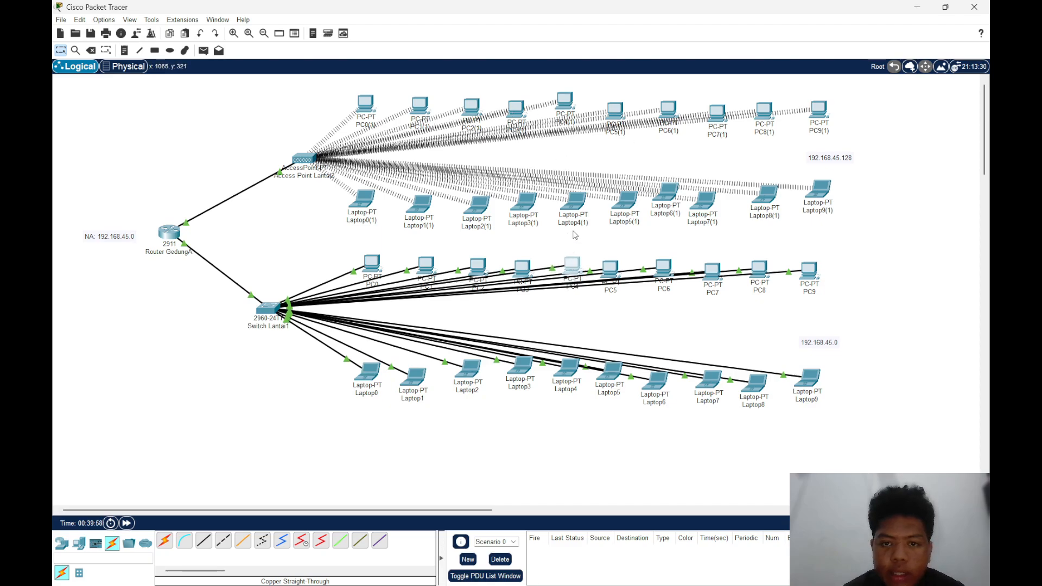
Look up PC5(1)'s IP address, ping 192.168.45.139 from Laptop7's Command Prompt, and close Laptop7's window
click(718, 389)
click(793, 142)
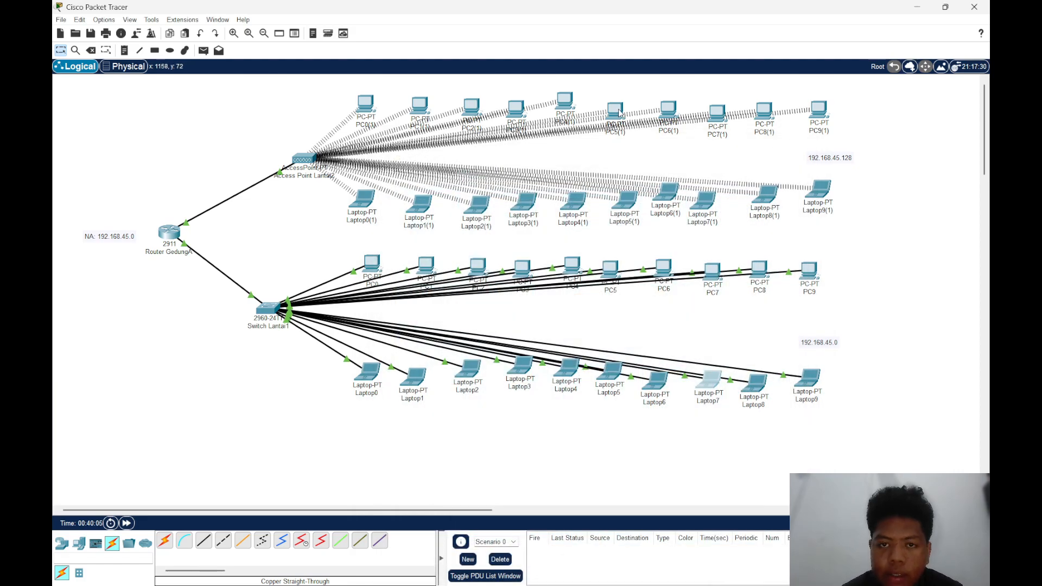
mouse_move(620, 112)
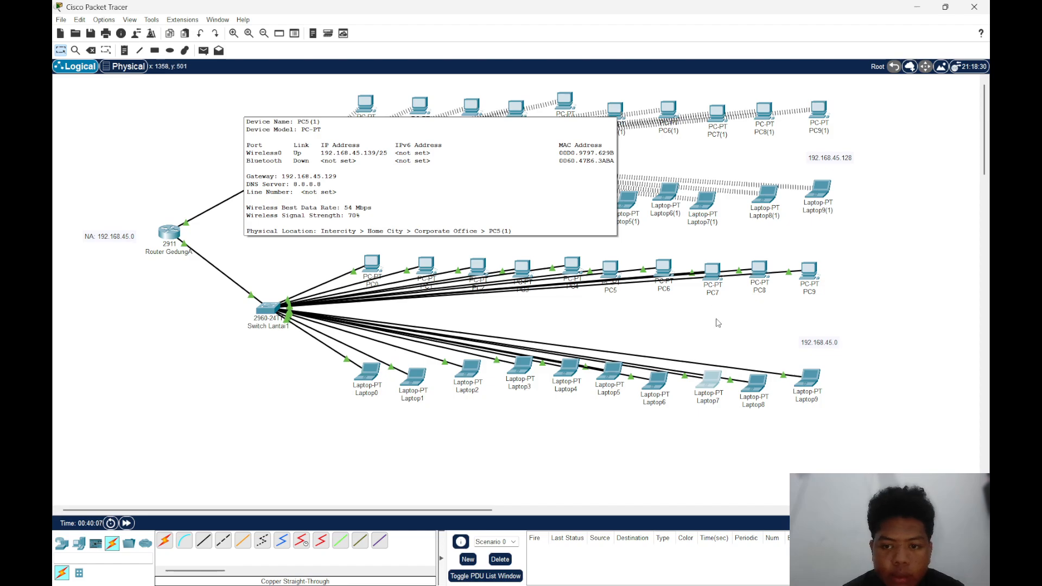
click(712, 381)
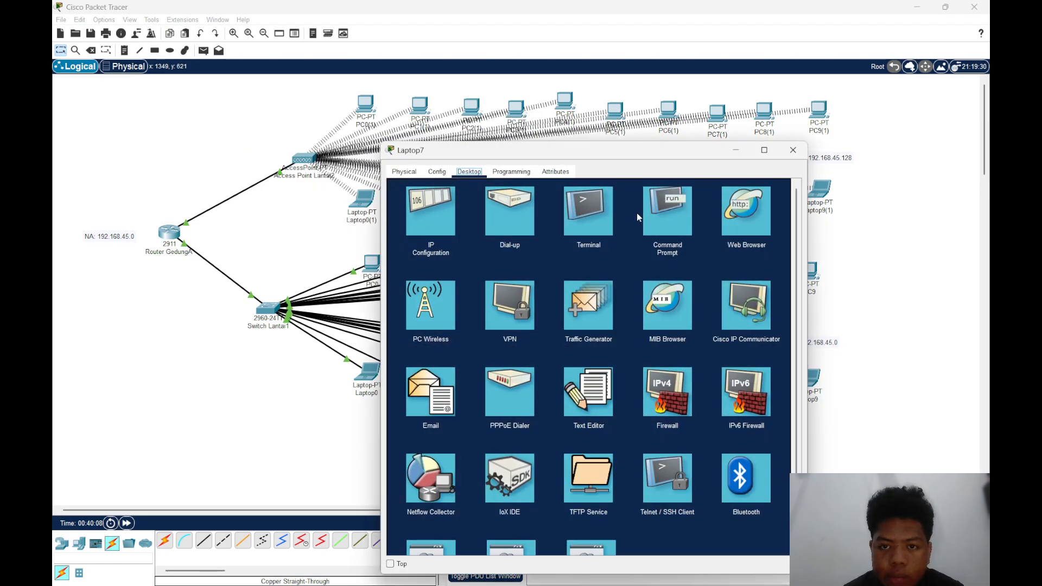
click(669, 206)
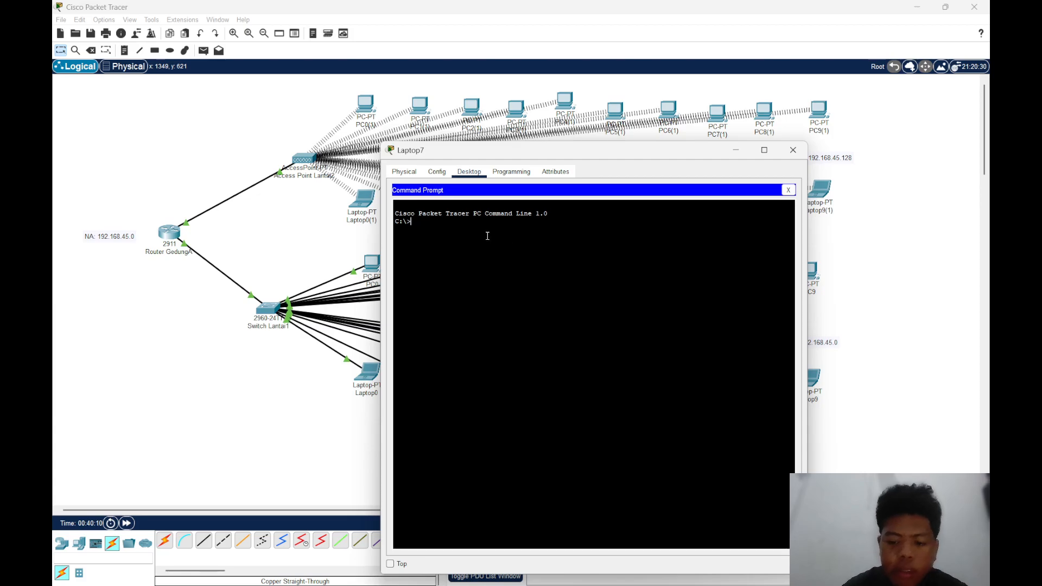
text(ping 192)
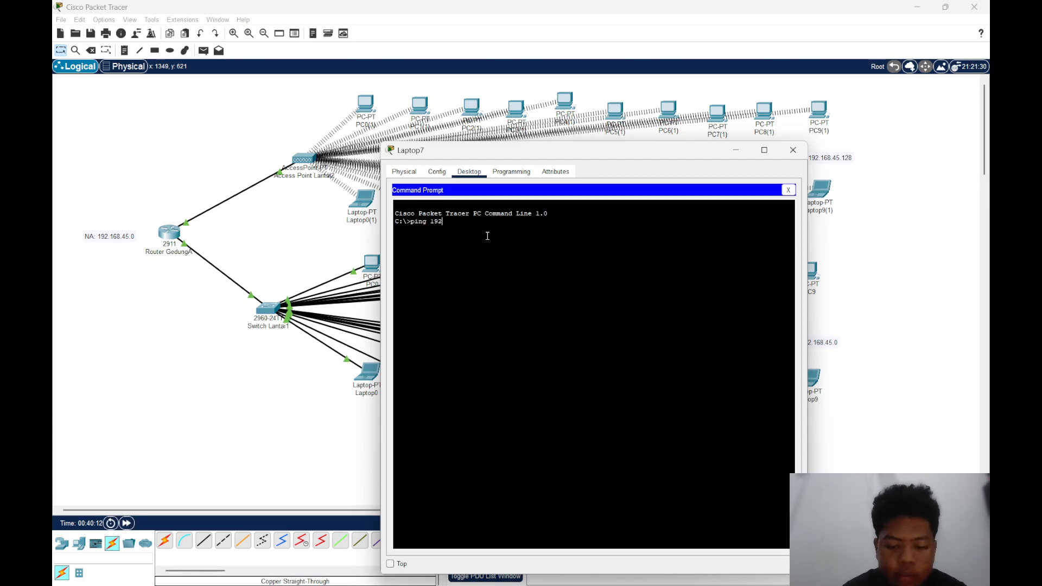
text(.168)
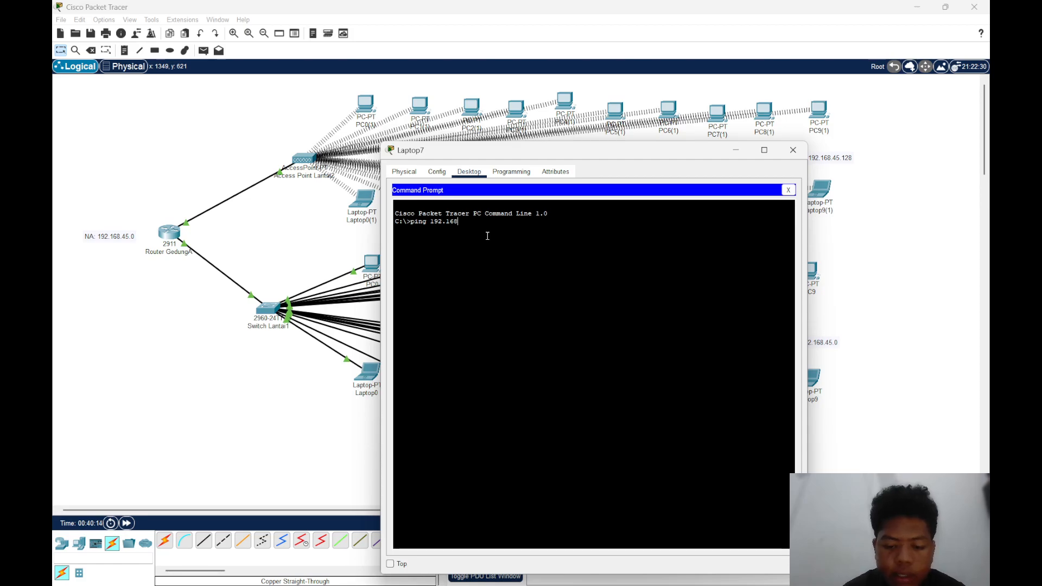
text(.45.13)
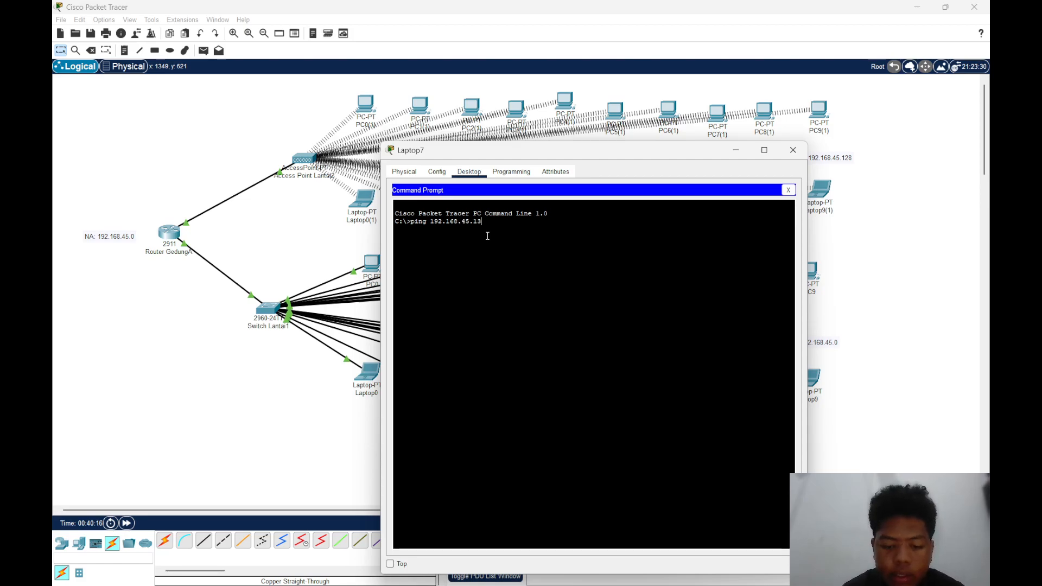
text(9)
key(Return)
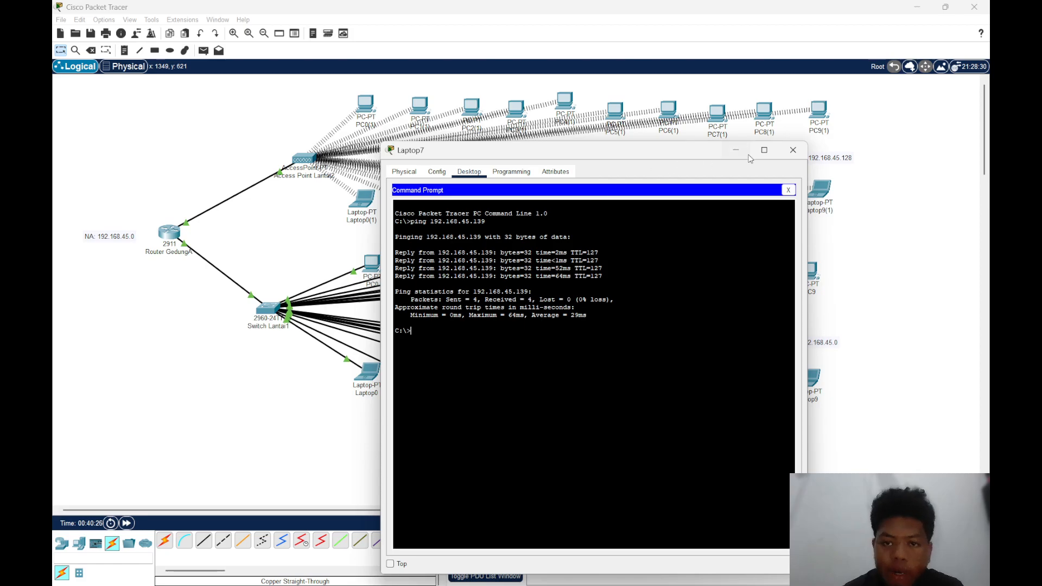
click(793, 150)
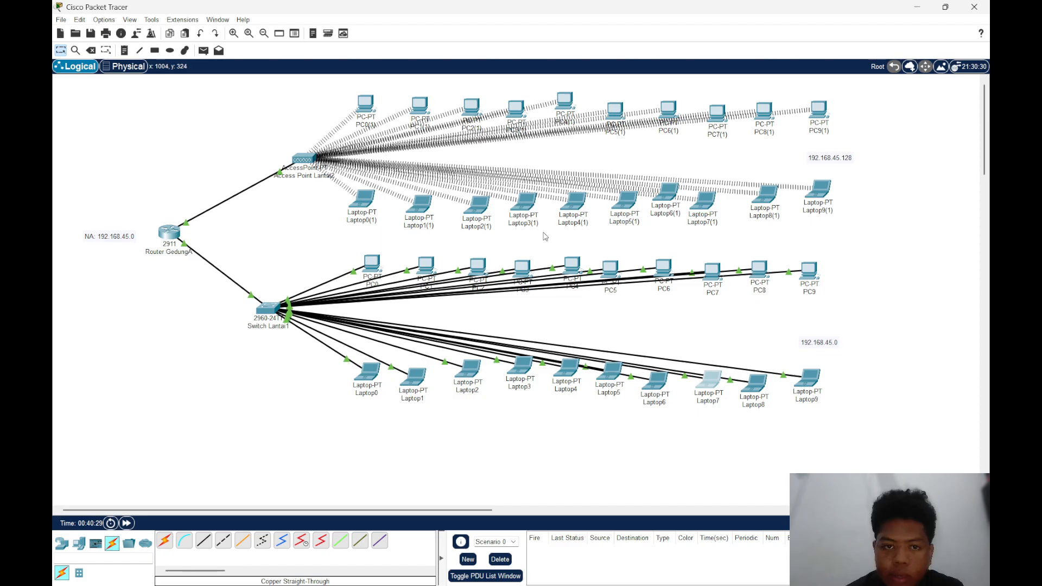
Check PC8's IP address in the topology and open the Command Prompt on Laptop2(1)
mouse_move(481, 211)
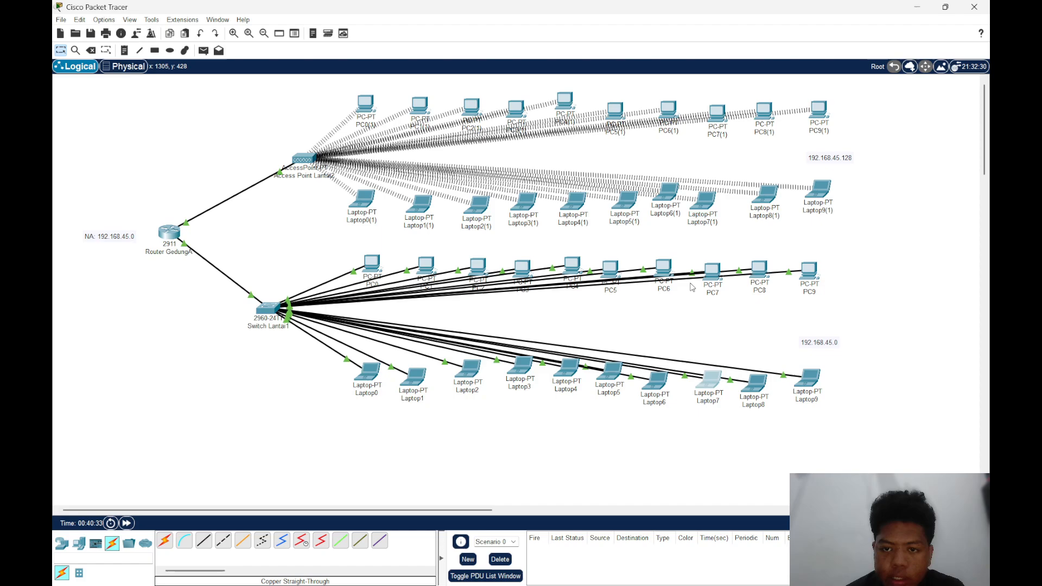
mouse_move(760, 277)
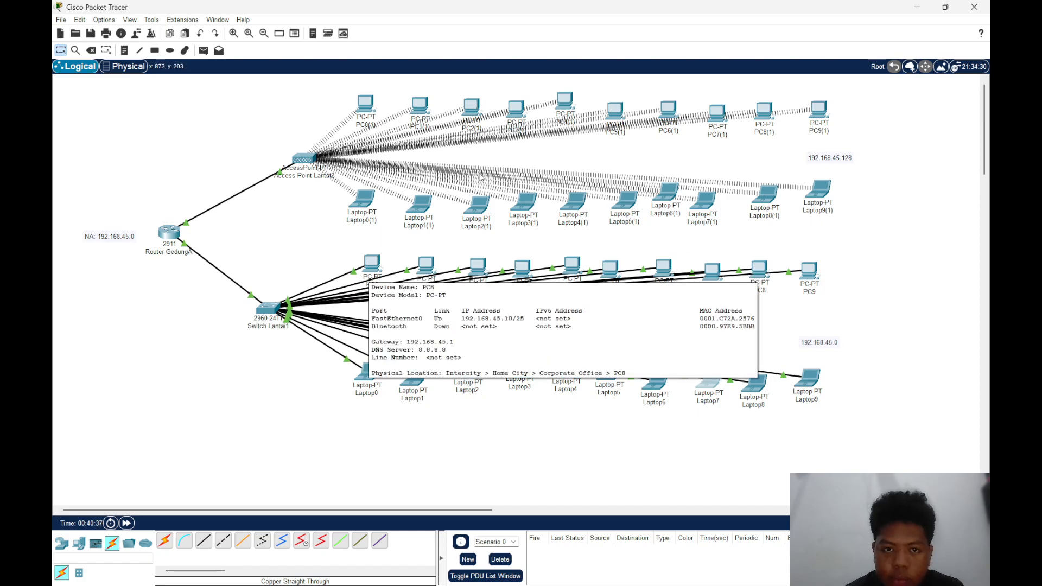
click(482, 205)
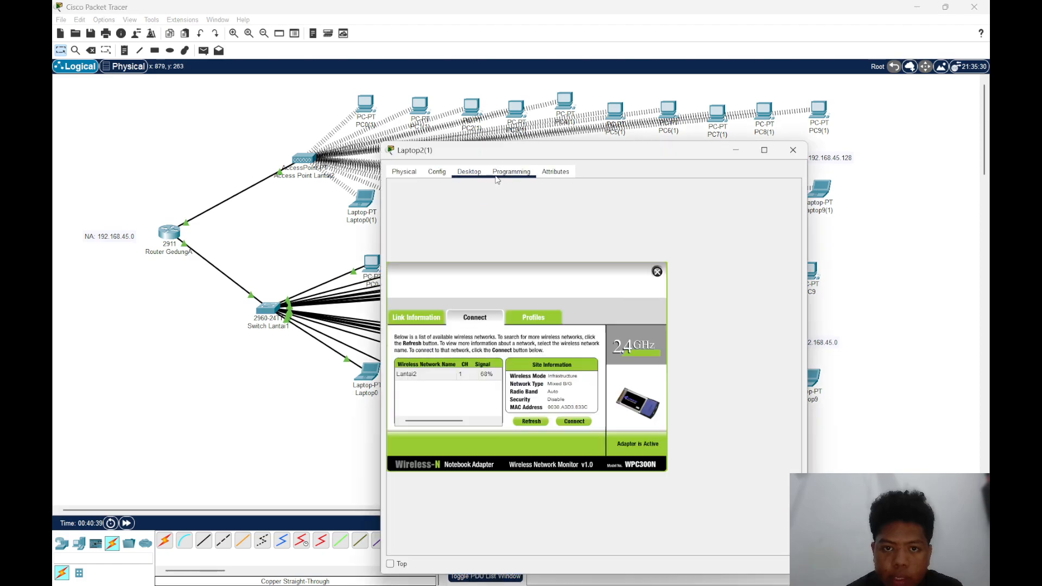
click(461, 178)
click(793, 150)
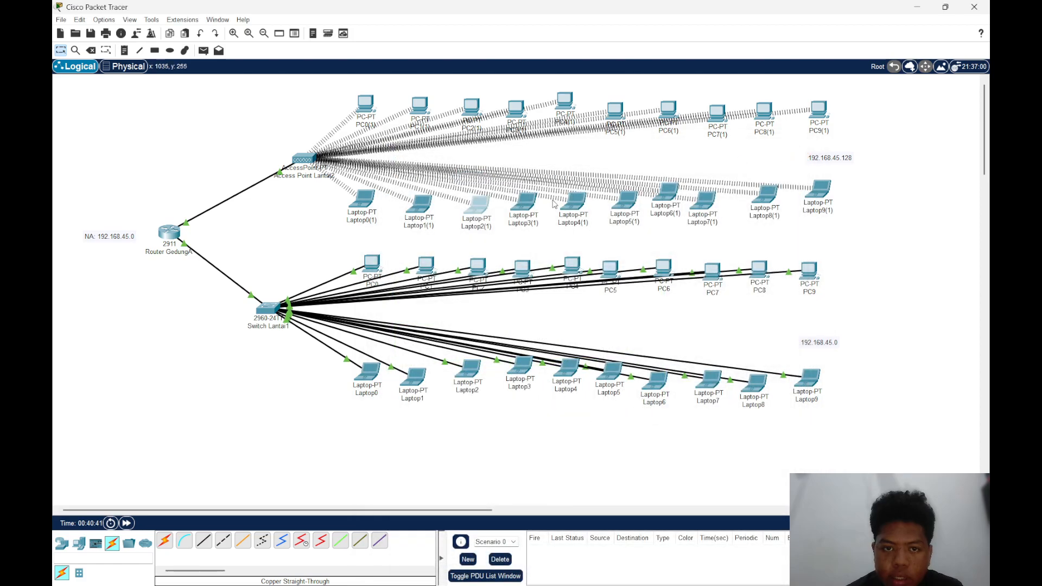
click(475, 207)
click(663, 210)
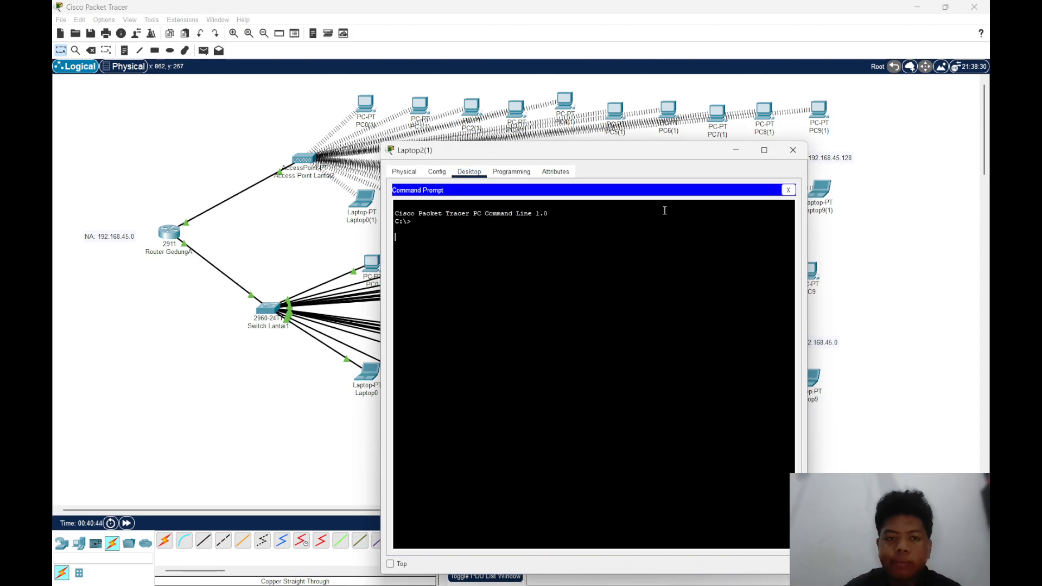
key(Return)
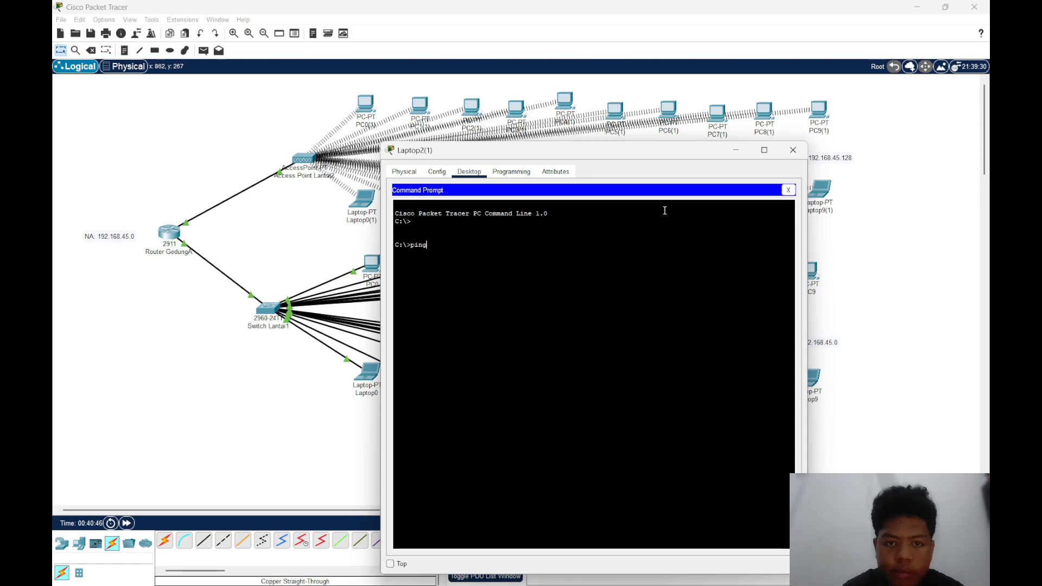
Ping PC8 at 192.168.45.10 from Laptop2(1), rechecking PC8's address in the topology before completing the command
text(ping 192.)
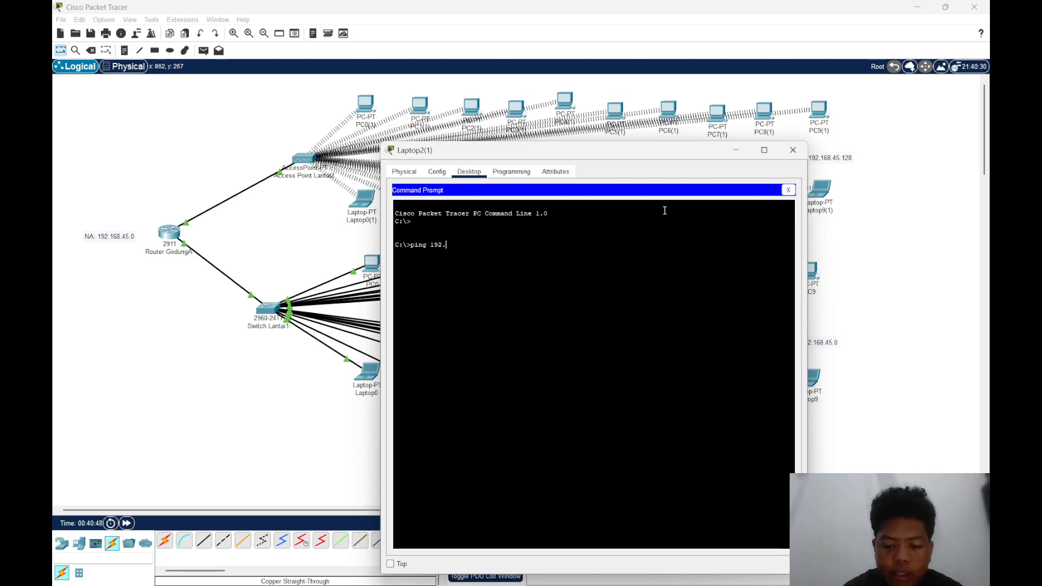
text(168)
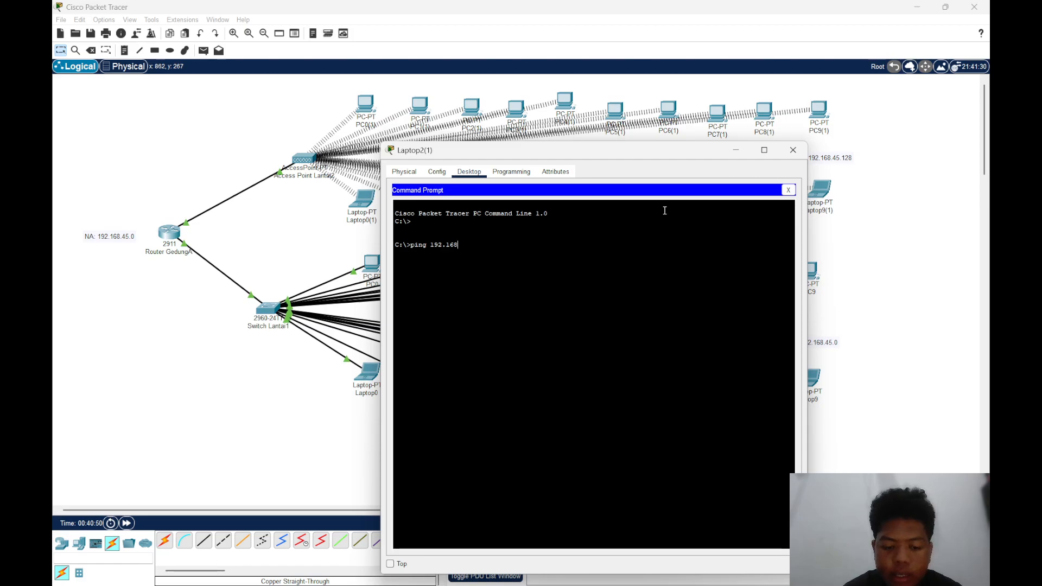
text(.45.)
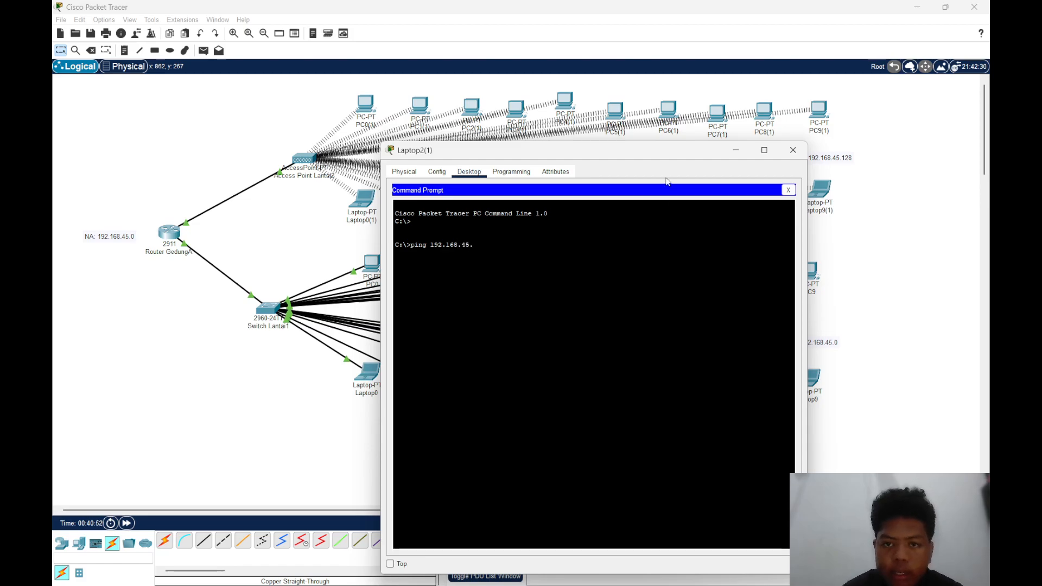
drag(644, 148, 462, 155)
click(612, 156)
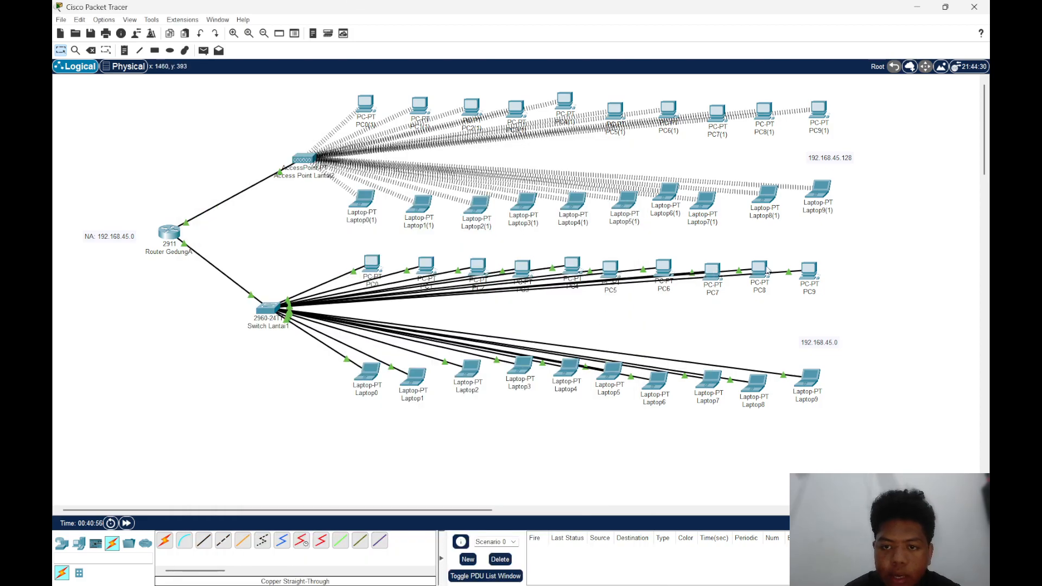
mouse_move(757, 269)
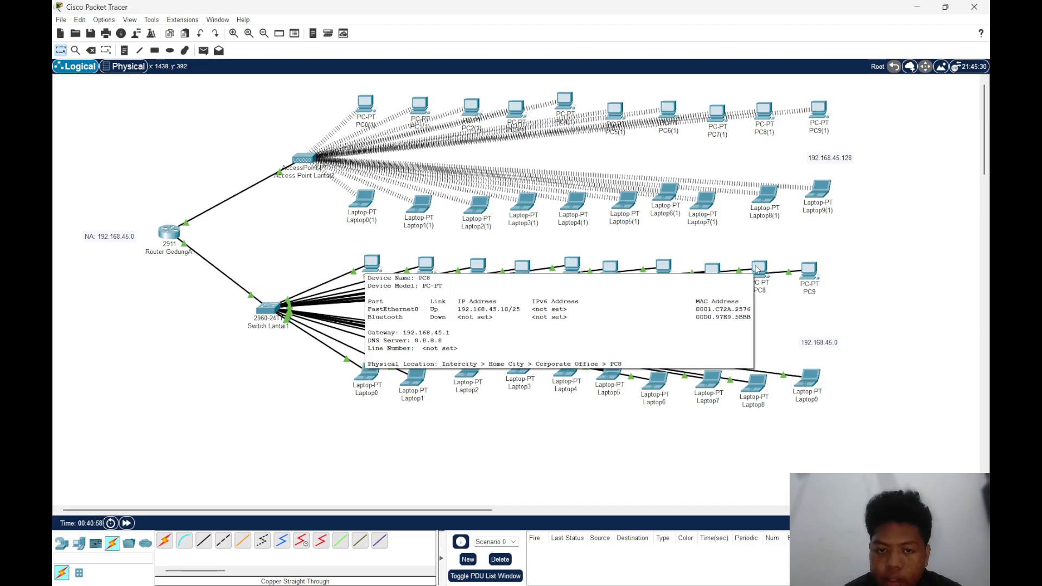
mouse_move(694, 570)
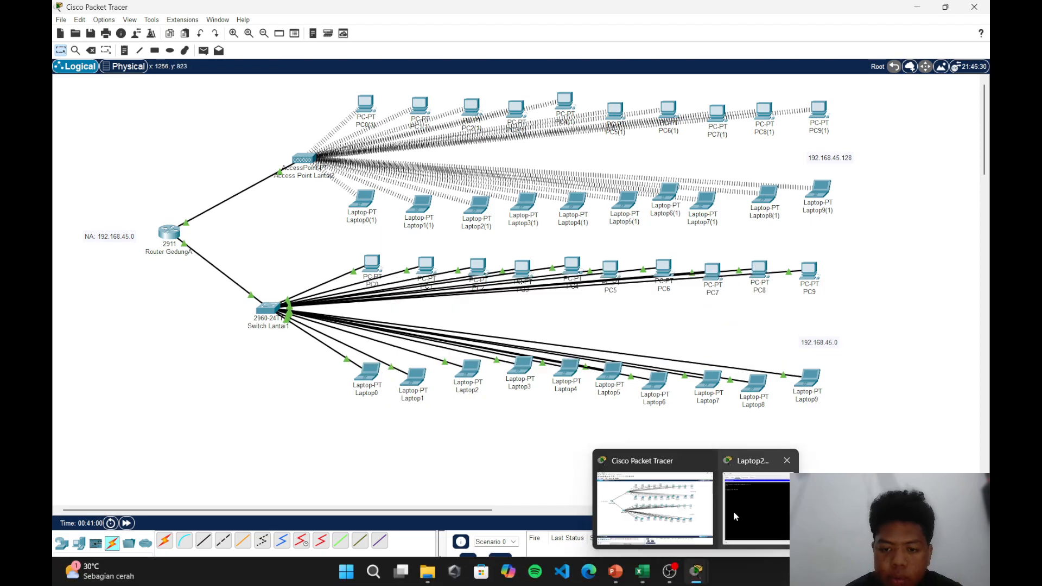
click(734, 510)
text(10)
key(Return)
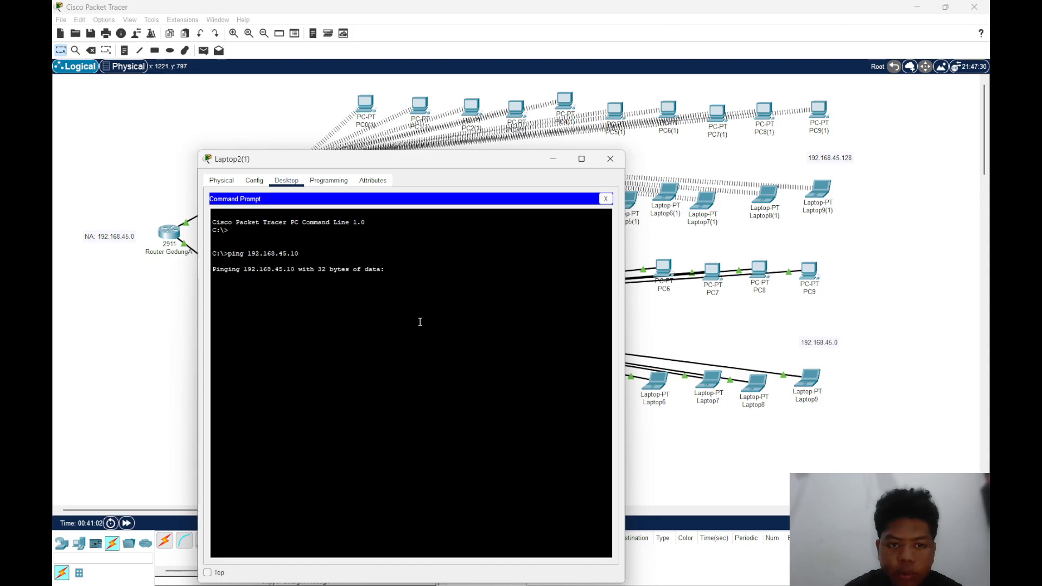
Examine the individual response lines of the ping to 192.168.45.10 and close Laptop2(1)'s window
drag(426, 166, 516, 140)
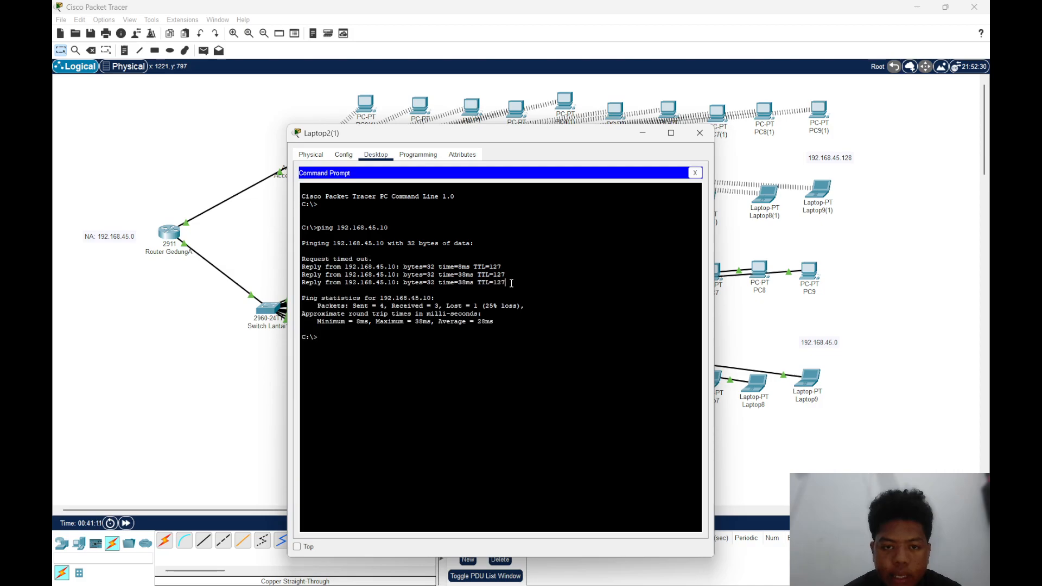
drag(511, 283, 305, 268)
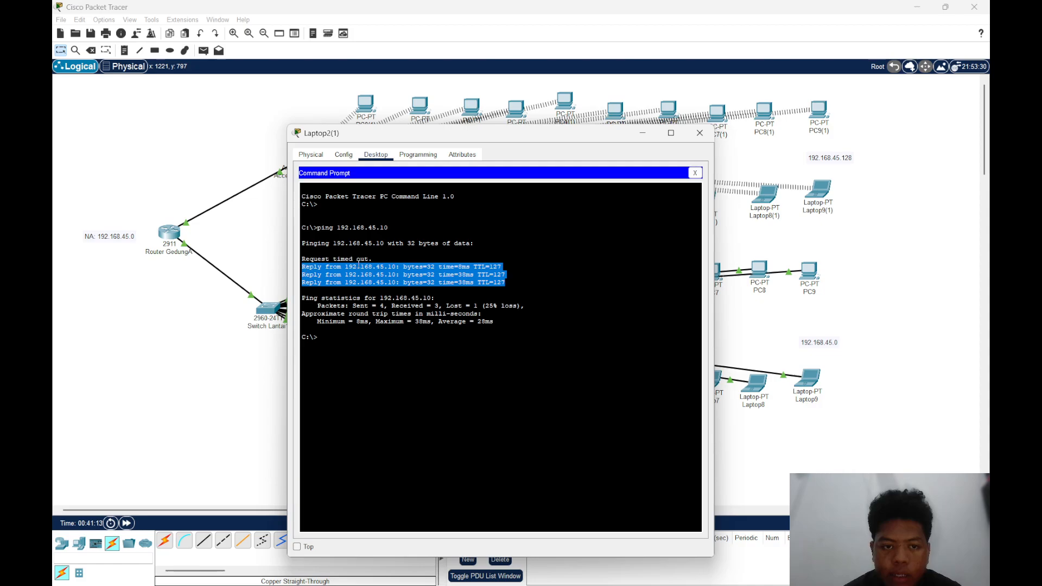
drag(375, 259, 310, 260)
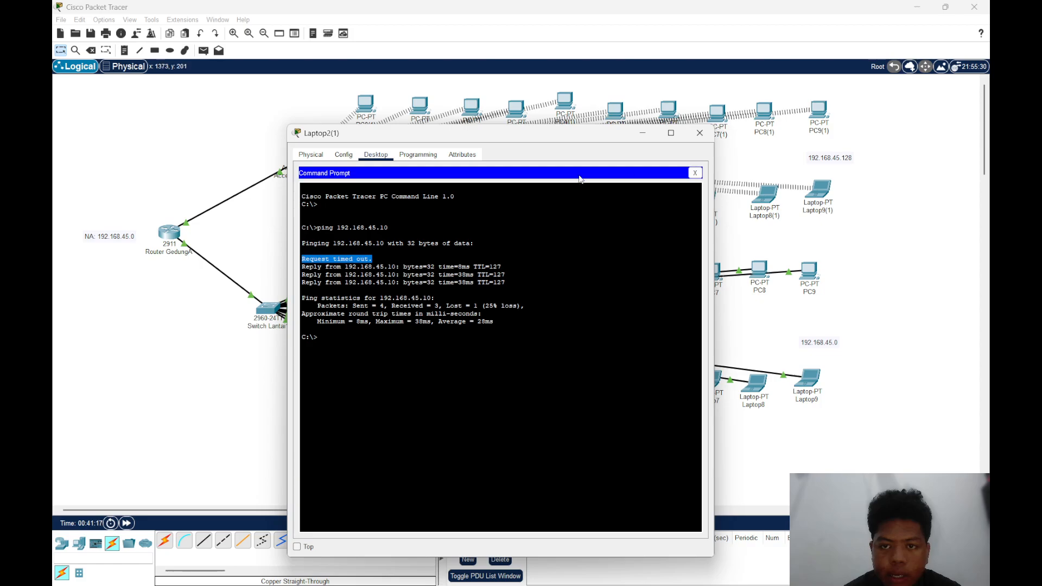
drag(547, 143, 637, 149)
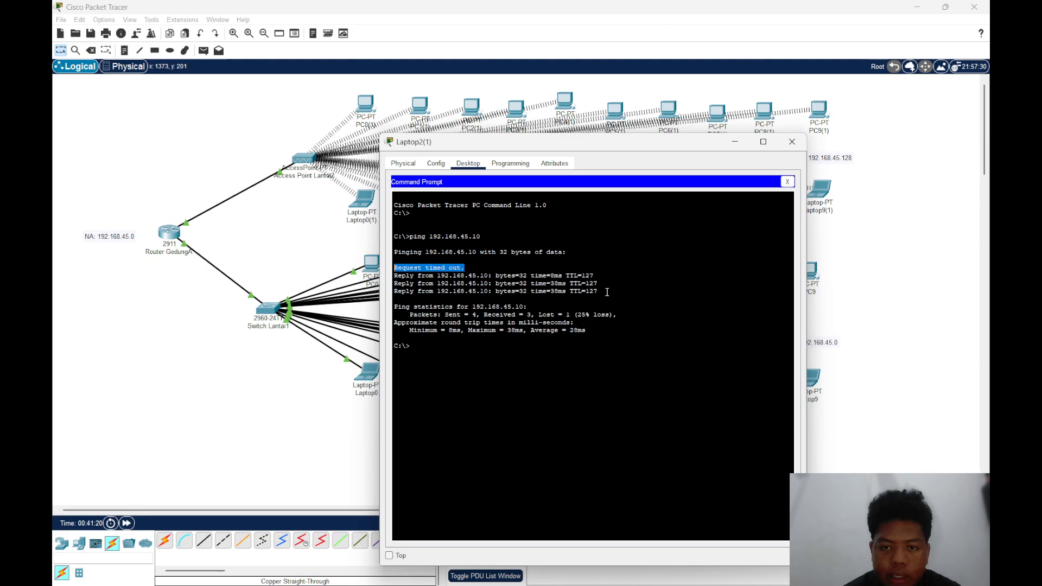
drag(606, 292, 393, 277)
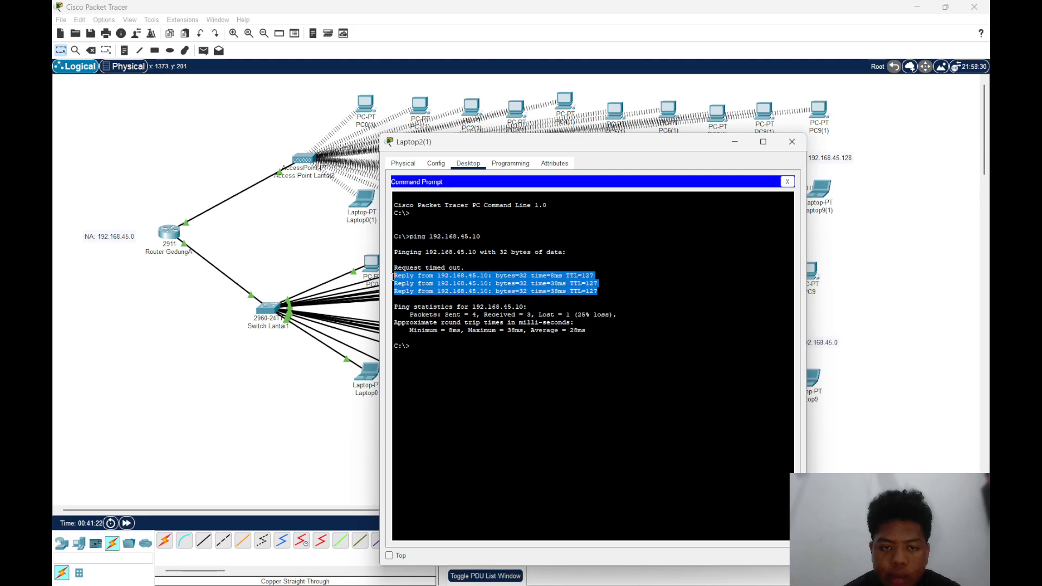
click(474, 271)
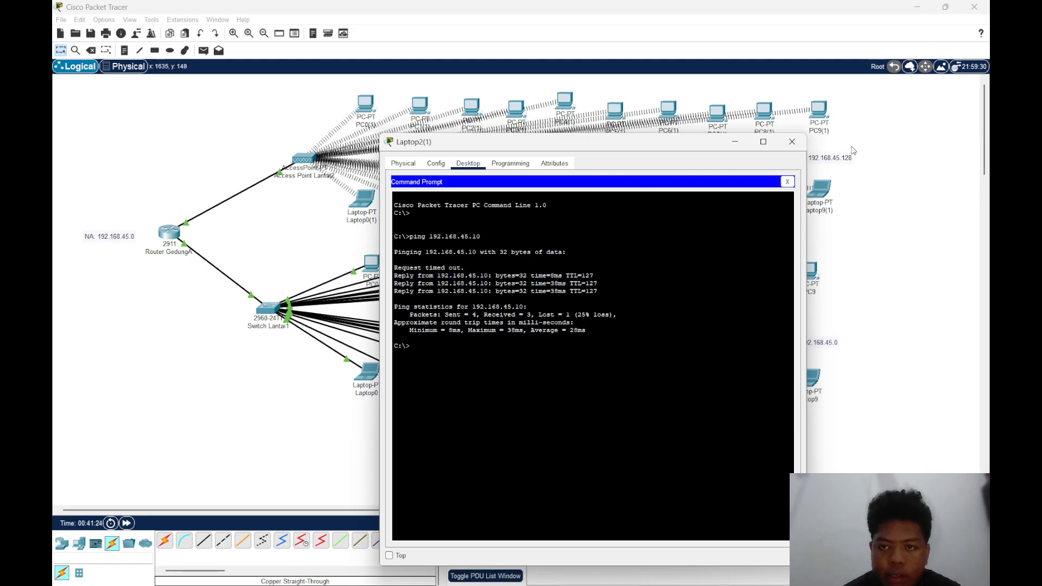
click(792, 142)
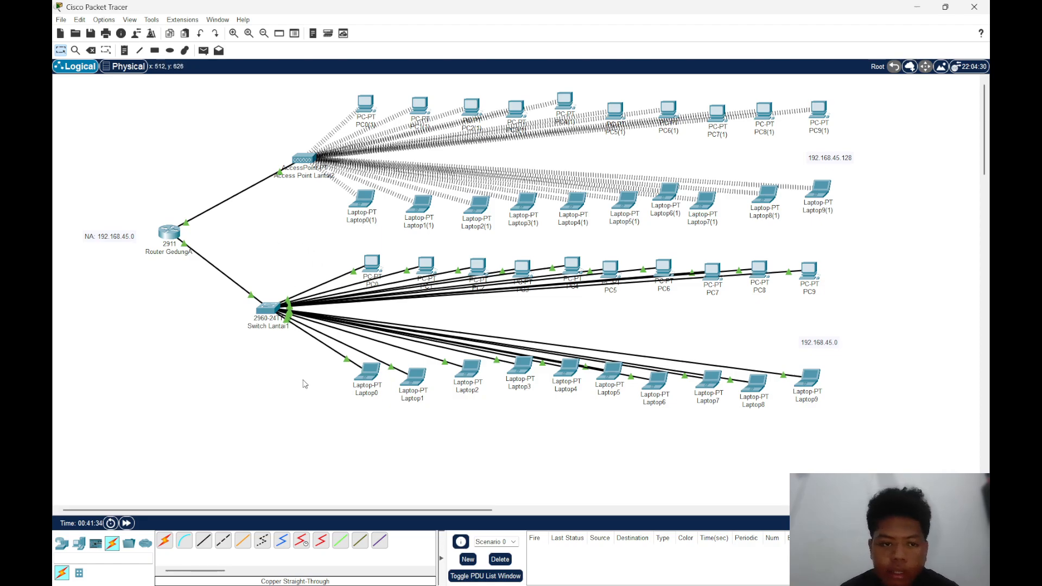
Send a simple PDU from Laptop6 on the switch floor to Laptop7(1) on the access point floor
key(p)
click(659, 383)
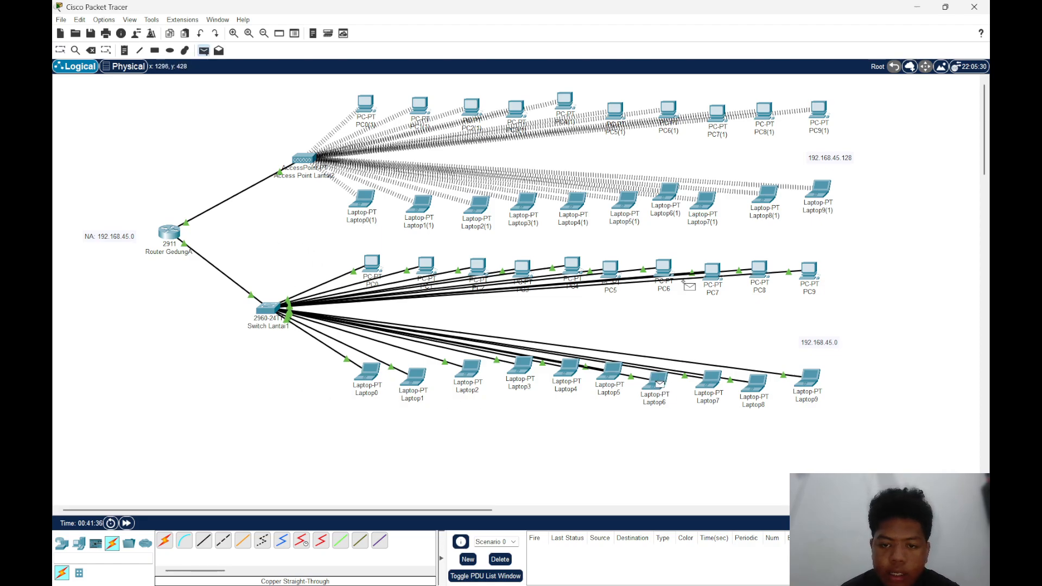
click(704, 202)
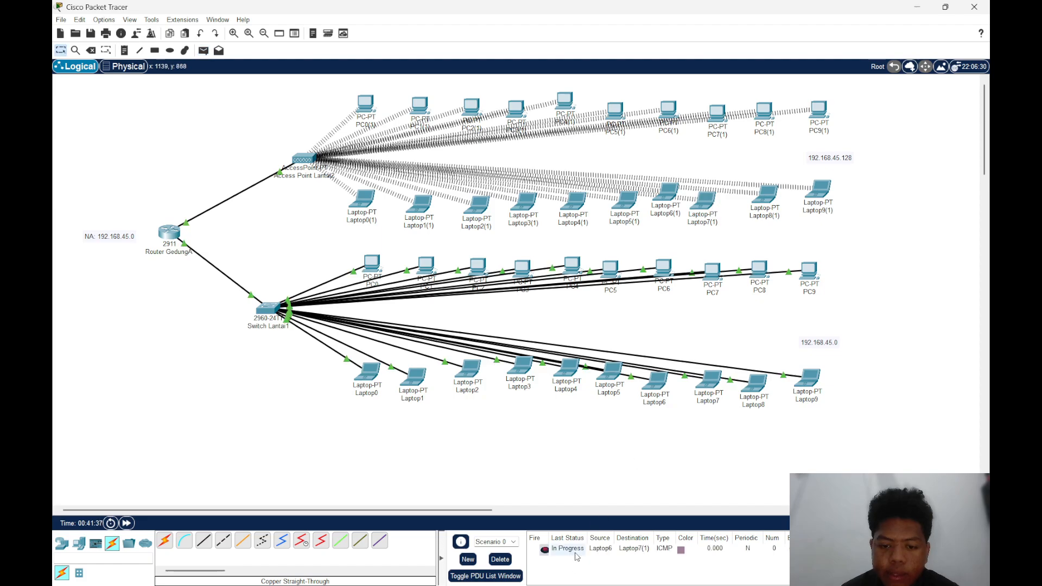
Send two simple PDUs in succession from Laptop6 to Laptop6(1) on the access point floor
key(p)
click(657, 383)
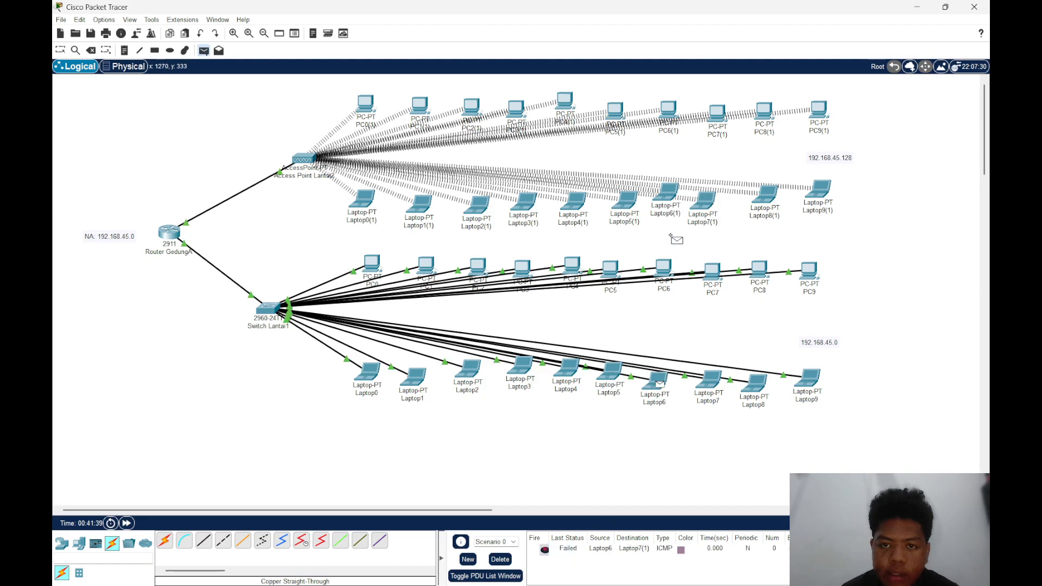
click(666, 193)
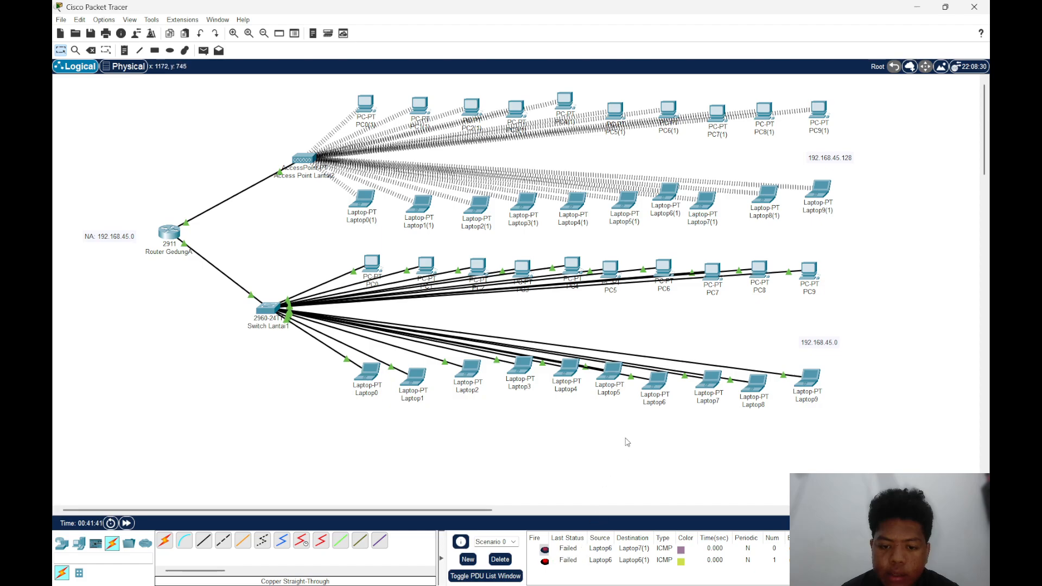
key(p)
click(657, 382)
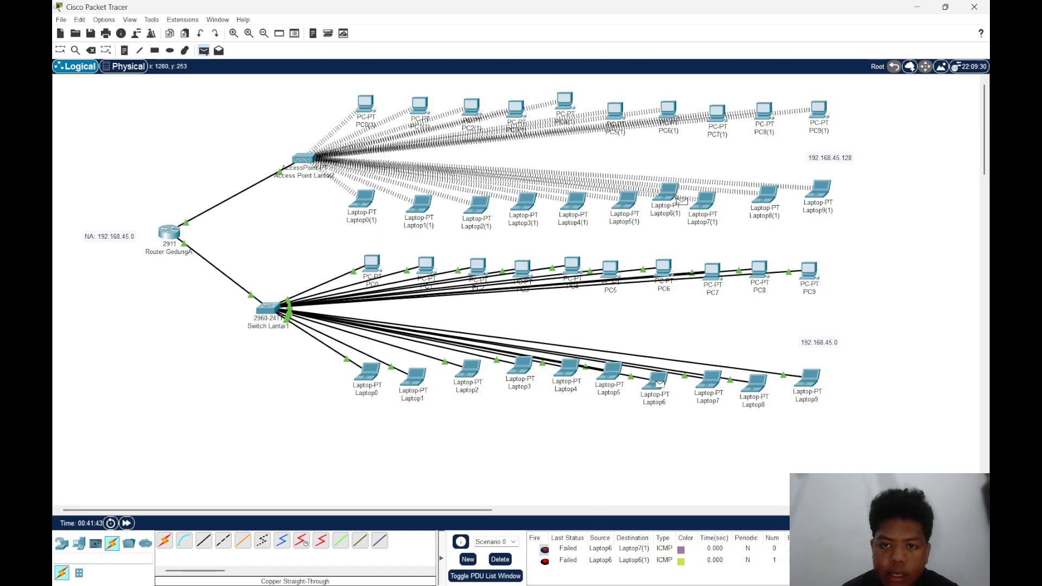
click(669, 196)
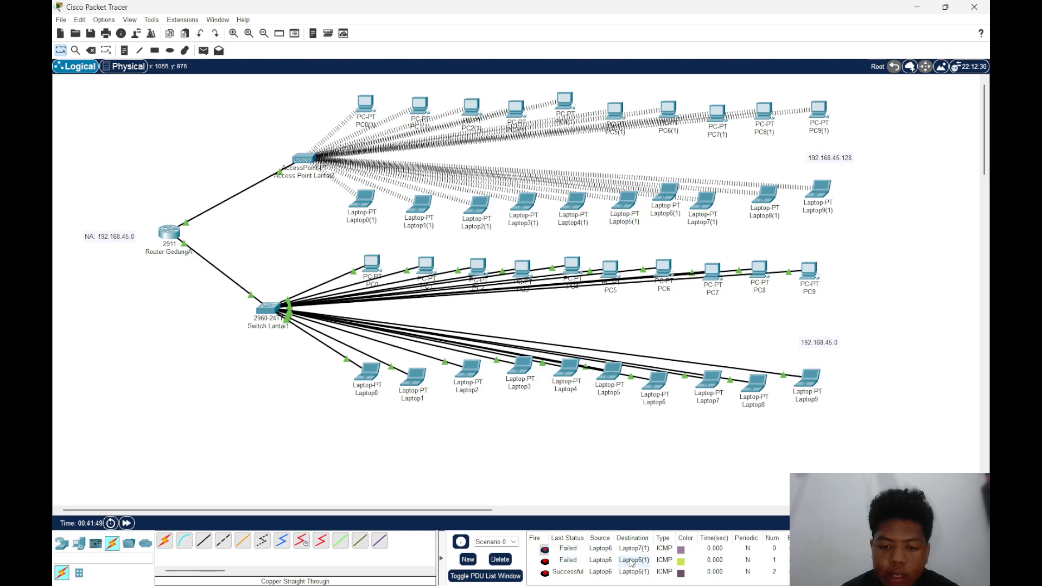
Display the full PDU list window and send two simple PDUs in succession from PC9 to Laptop8(1)
click(510, 574)
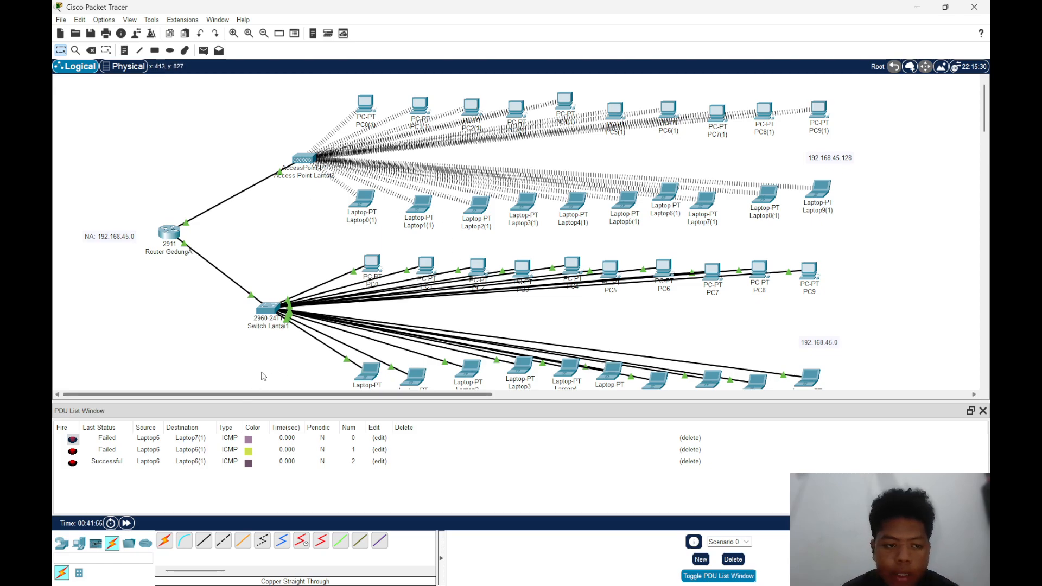
key(p)
click(809, 272)
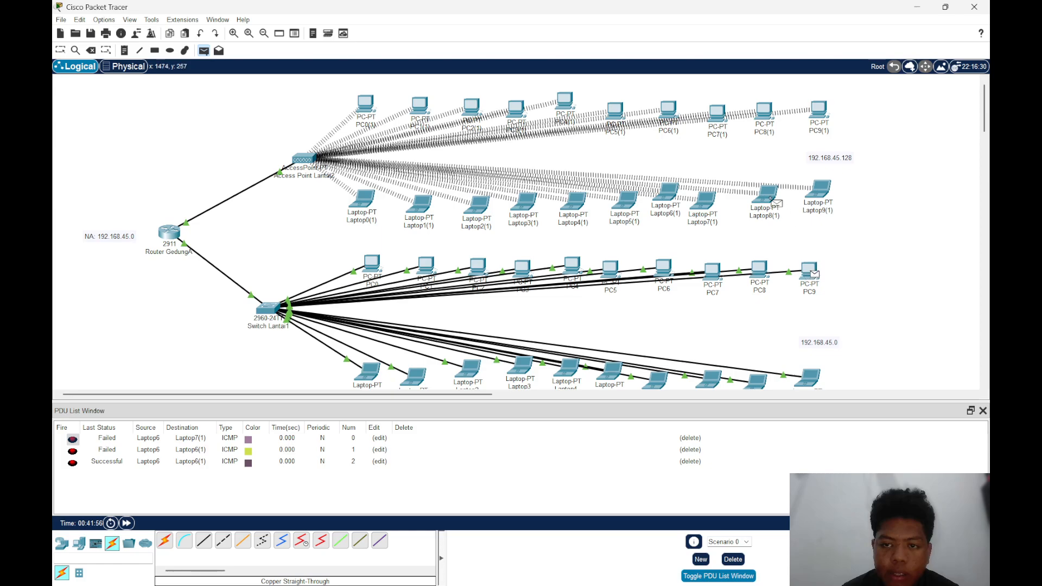
click(765, 194)
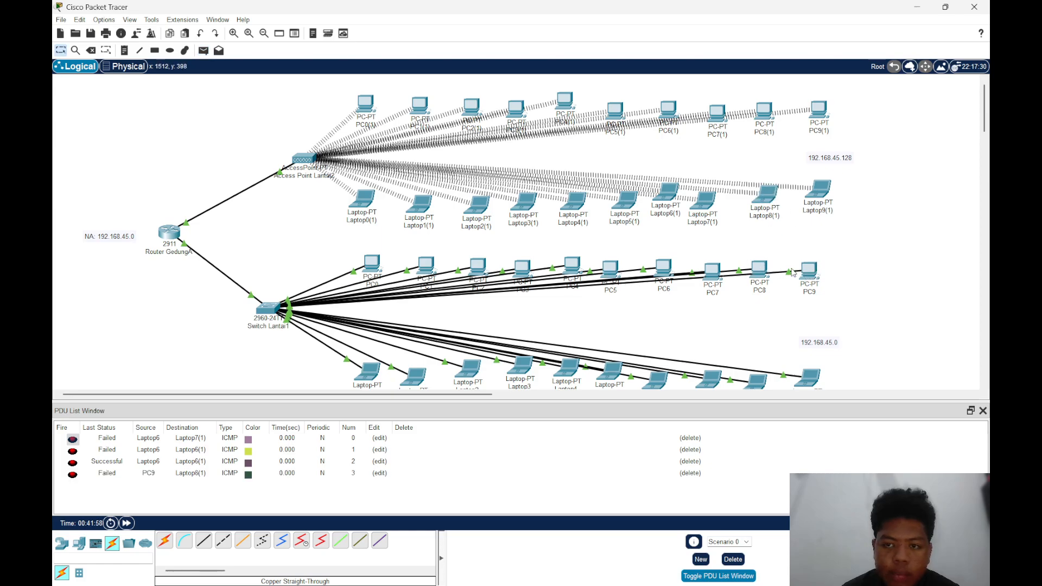
key(p)
click(808, 271)
click(765, 194)
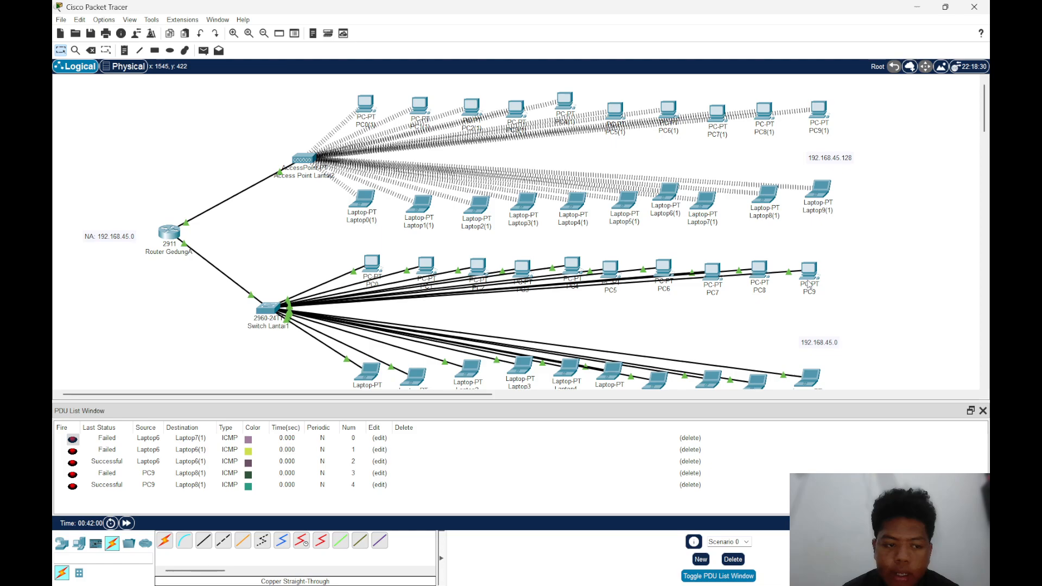
Send a simple PDU from Laptop9 to PC8 and another from Laptop8(1) to PC9(1)
key(p)
click(807, 377)
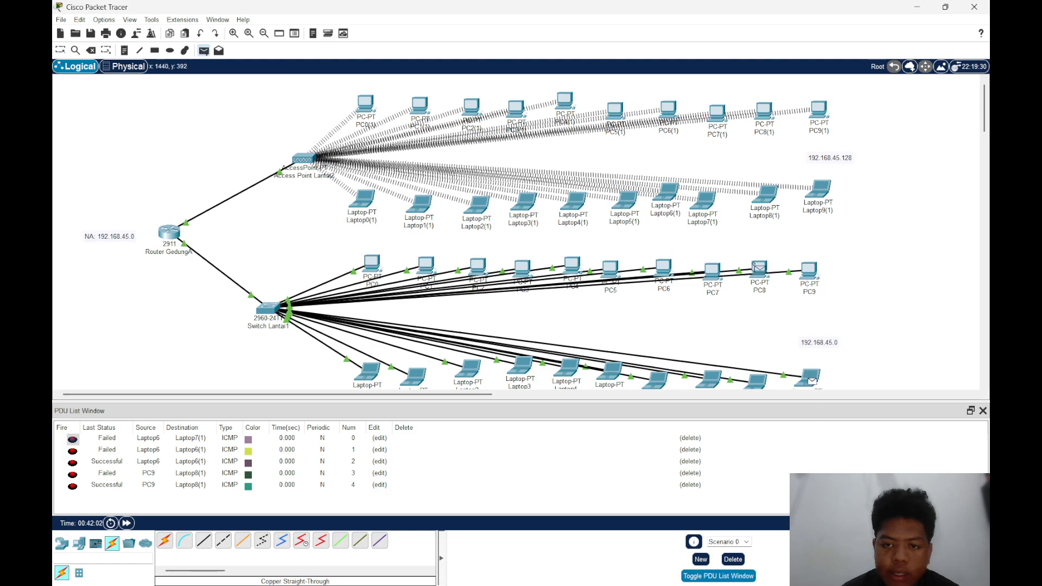
click(760, 272)
key(p)
click(766, 194)
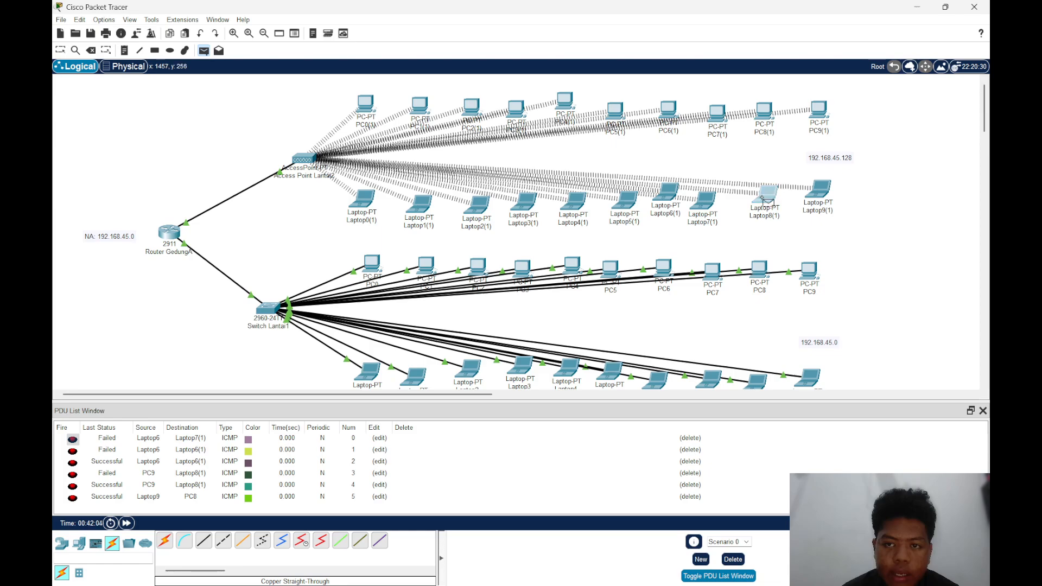
click(818, 111)
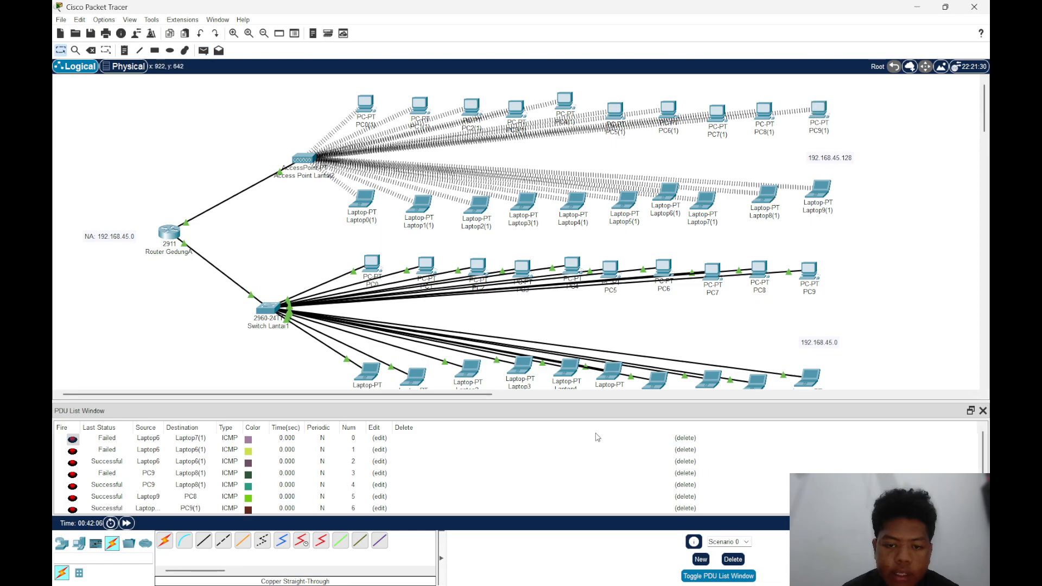
Clear the scenario's PDU list and send a simple PDU from PC5(1) to Laptop6(1)
click(733, 559)
key(p)
click(616, 113)
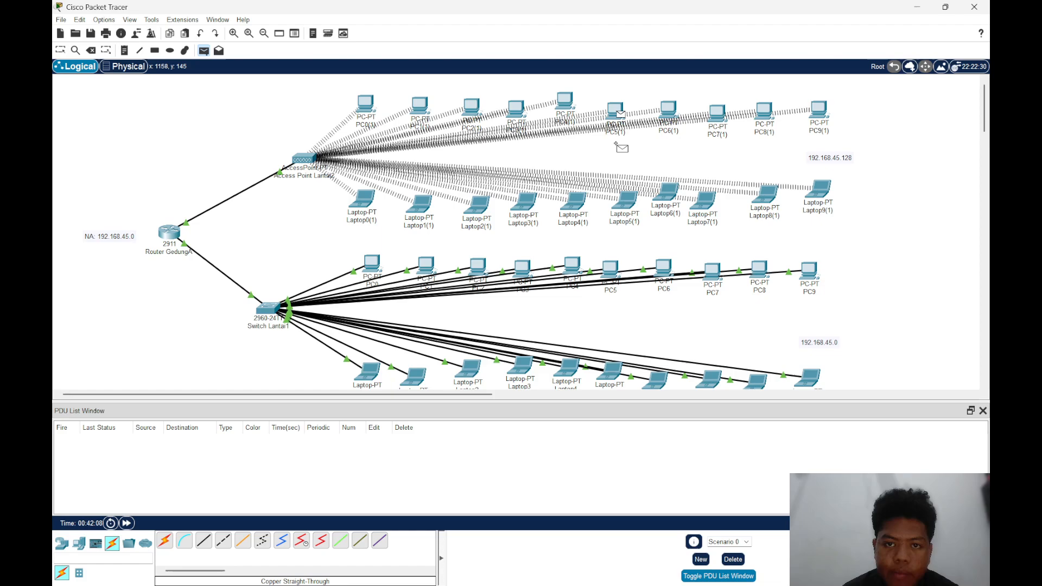
click(671, 190)
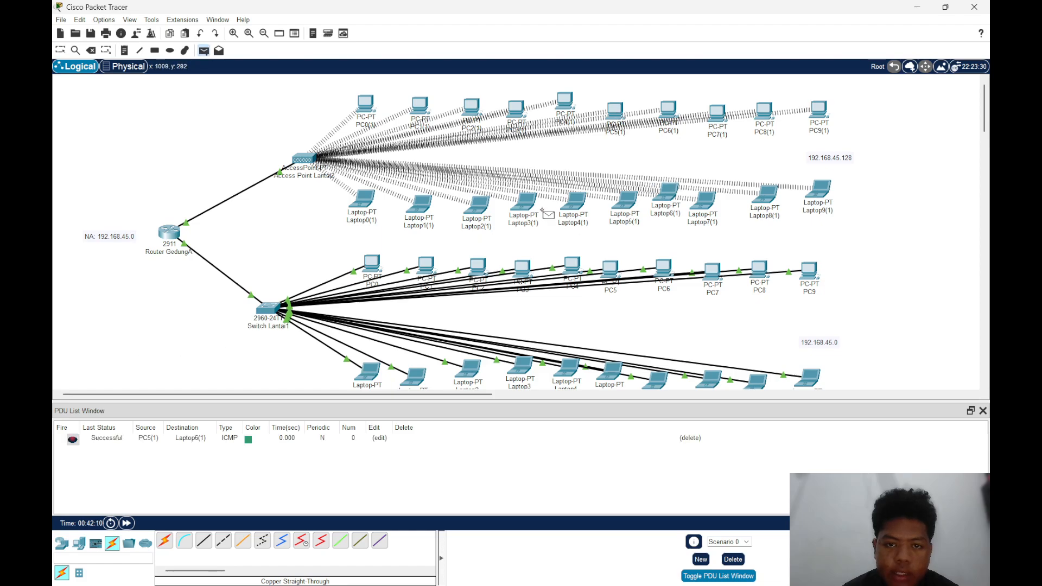
Send a simple PDU from Laptop3(1) to Router GedungA and two simple PDUs from the router to Laptop4(1)
click(533, 204)
click(169, 232)
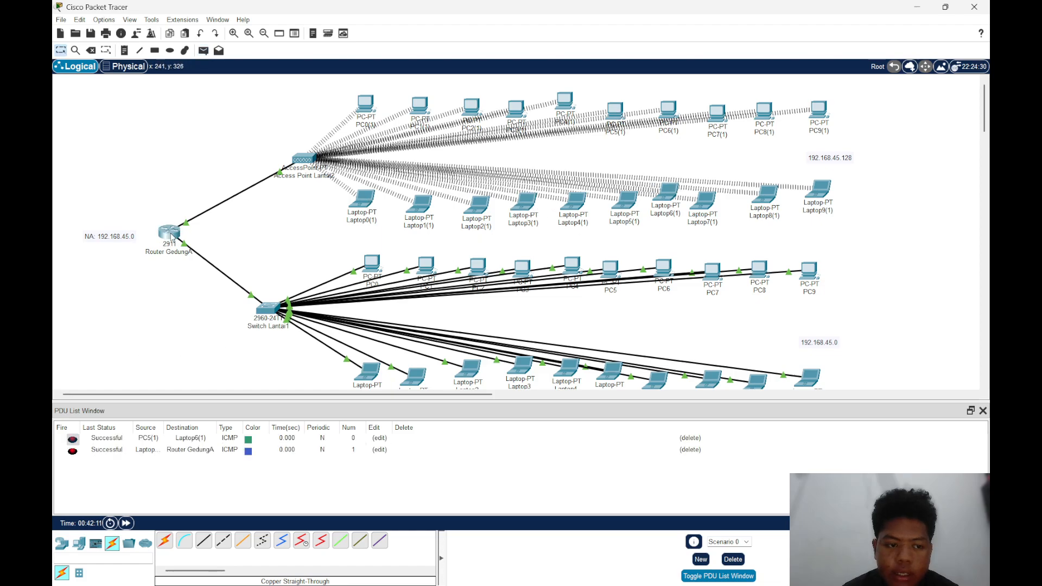
key(p)
click(169, 232)
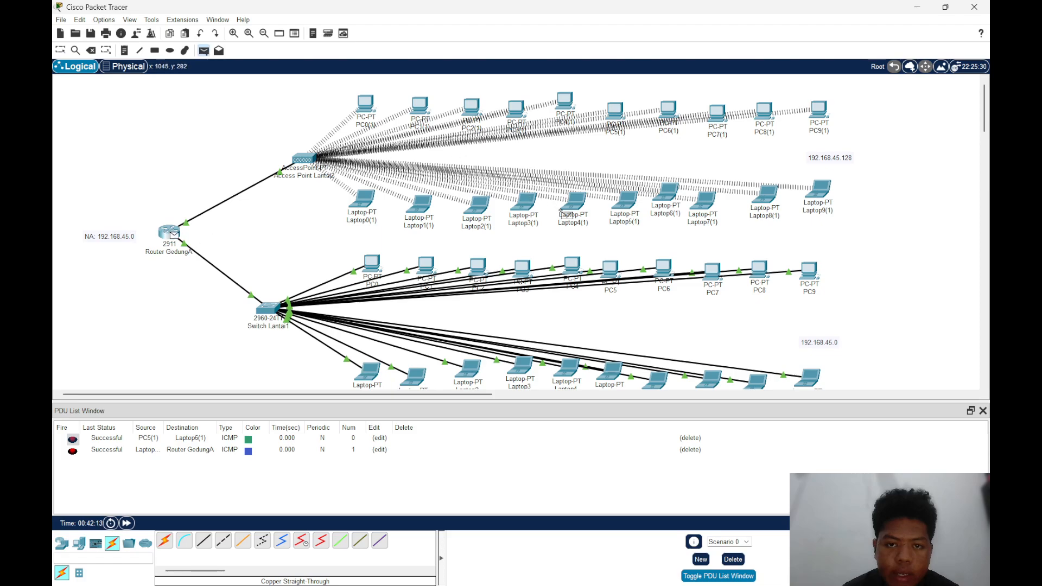
click(578, 211)
key(p)
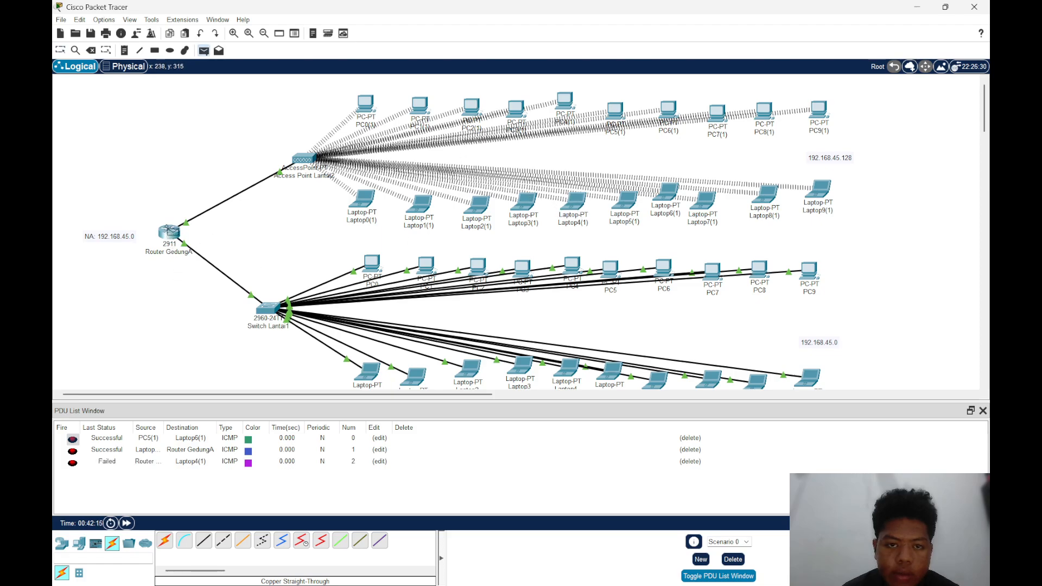
click(169, 232)
click(577, 210)
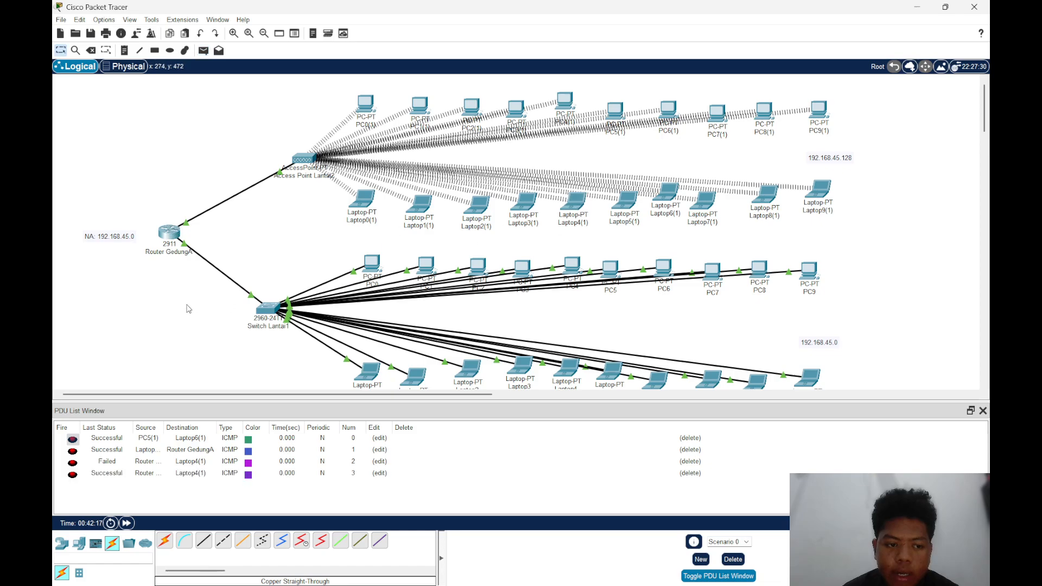
Send two simple PDUs in succession from Router GedungA to PC2 on the switch floor
key(p)
click(169, 233)
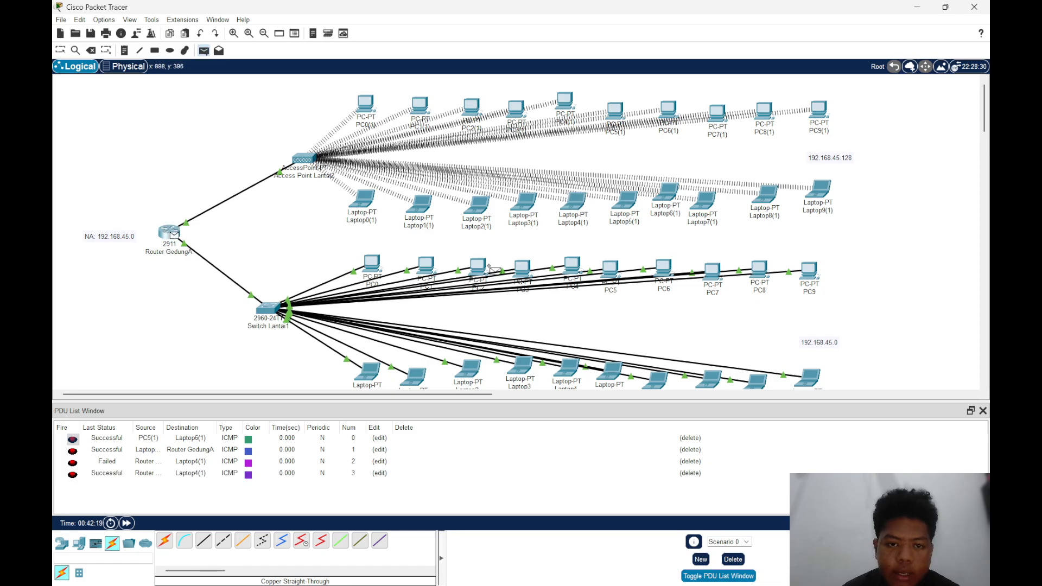
click(485, 272)
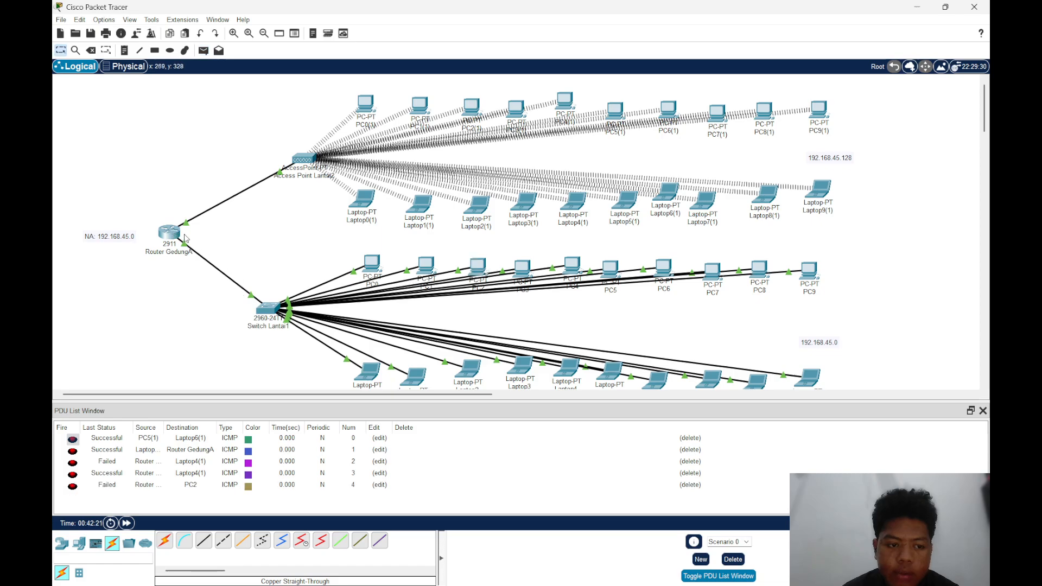
key(p)
click(170, 232)
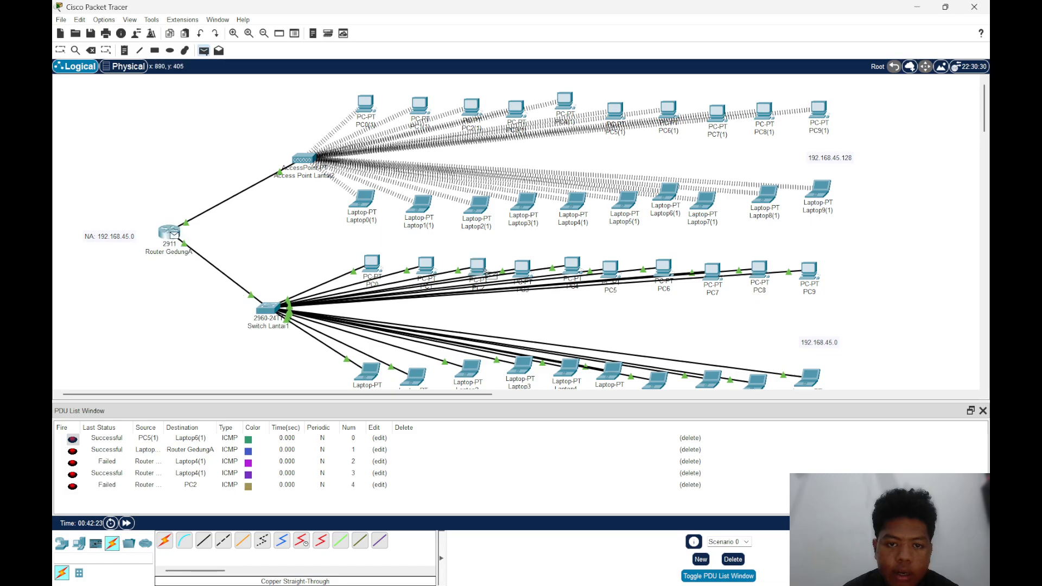
click(486, 271)
Send a simple PDU from Router GedungA to Laptop3 on the switch floor
key(p)
click(170, 231)
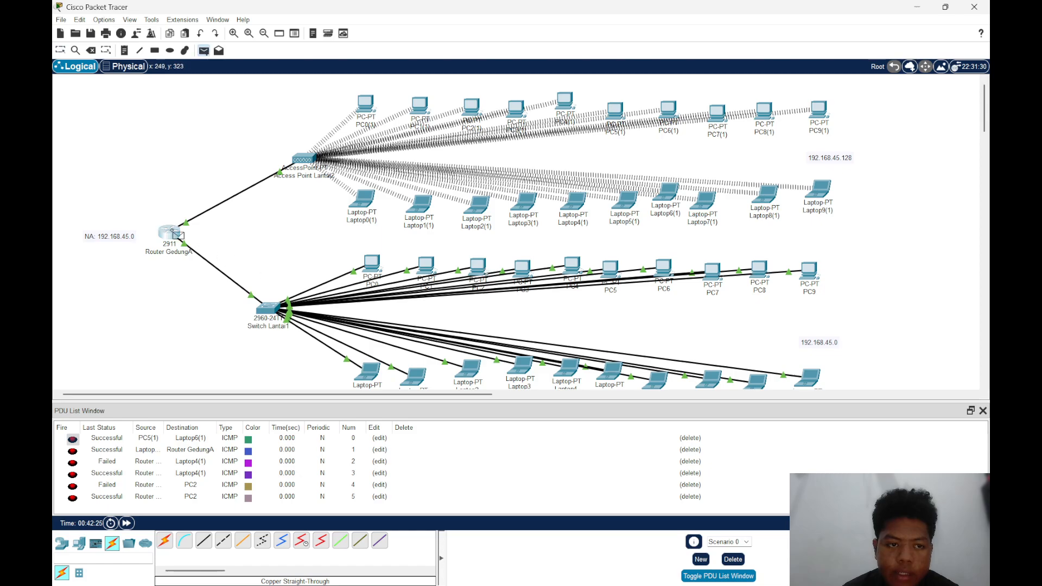
click(522, 369)
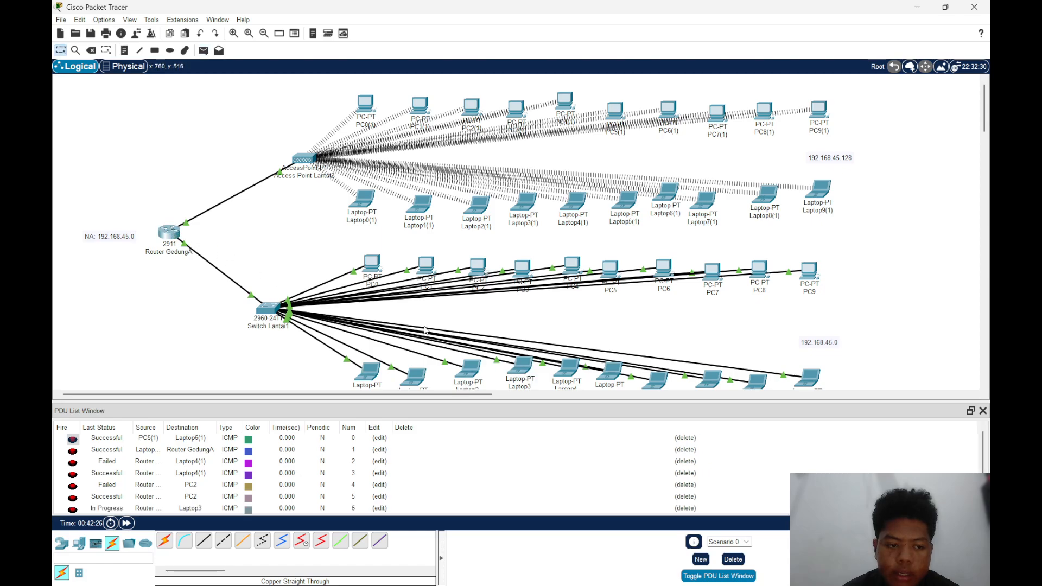
key(p)
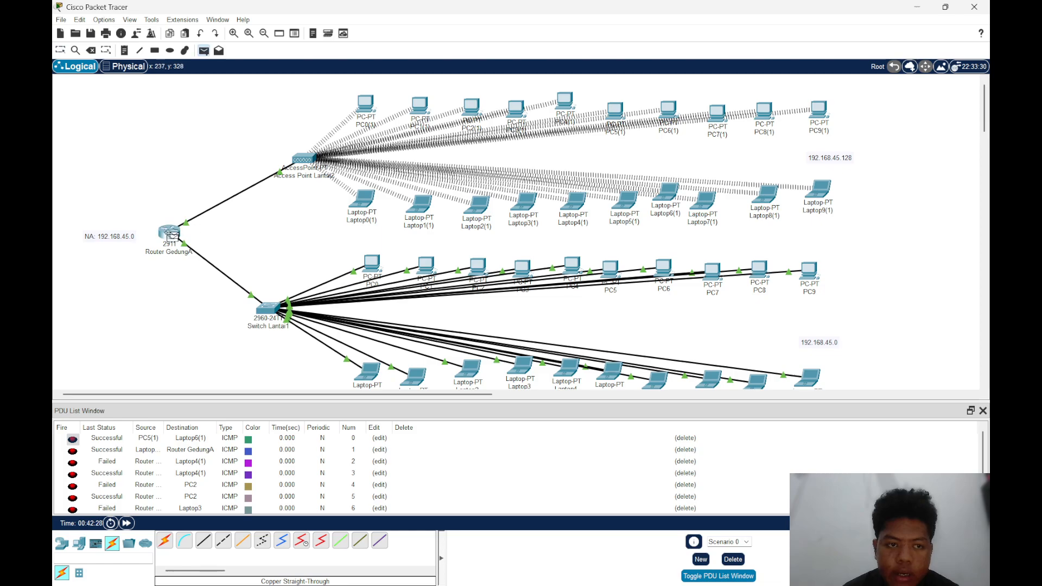
click(171, 234)
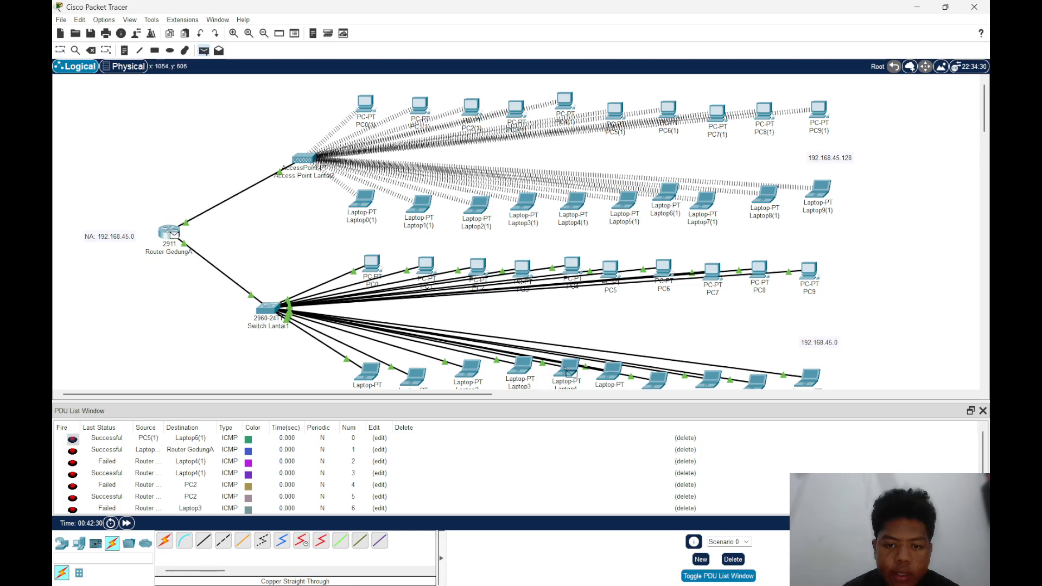
key(Escape)
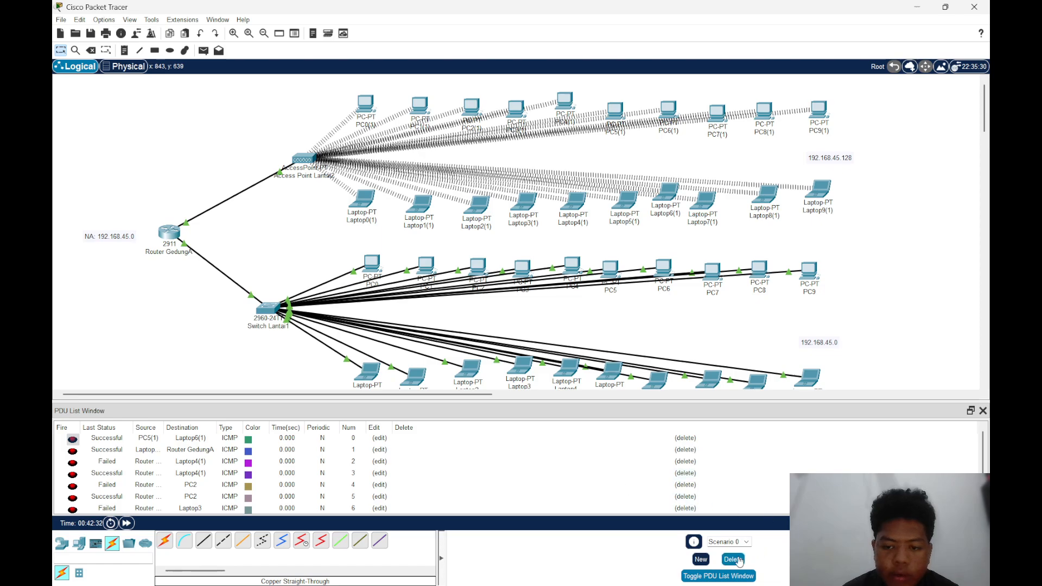
Clear the scenario's PDU list and send a simple PDU from Router GedungA to Laptop4
click(733, 559)
key(p)
click(172, 234)
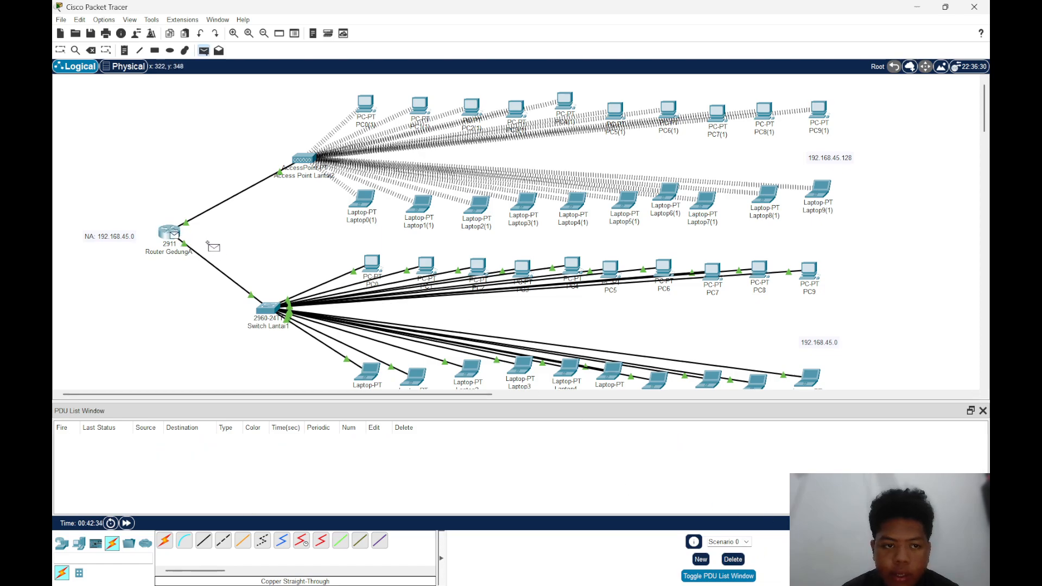
click(567, 374)
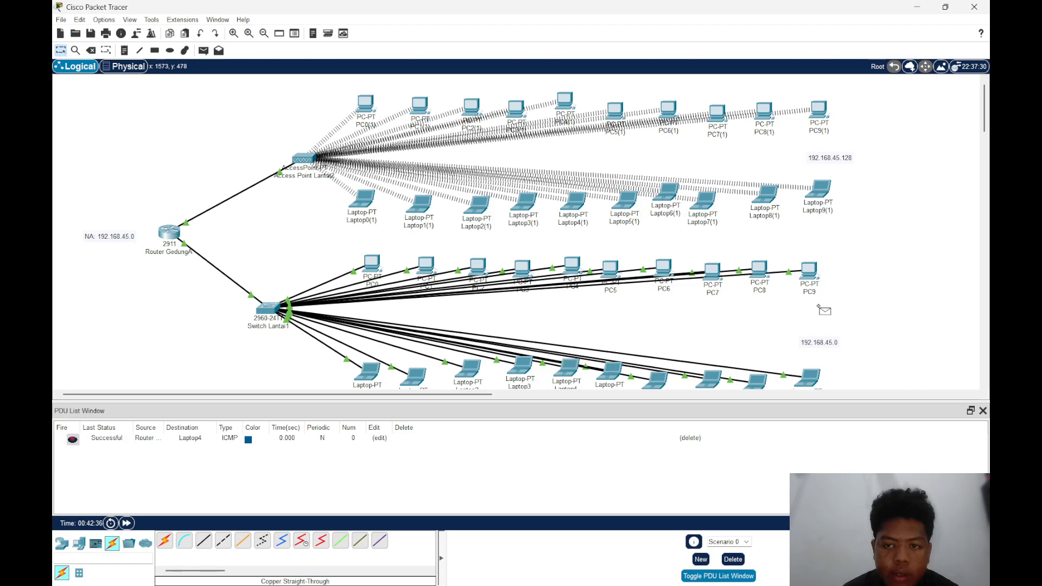
Send simple PDUs to Router GedungA from PC9 and from Laptop8 on the switch floor
key(p)
click(809, 271)
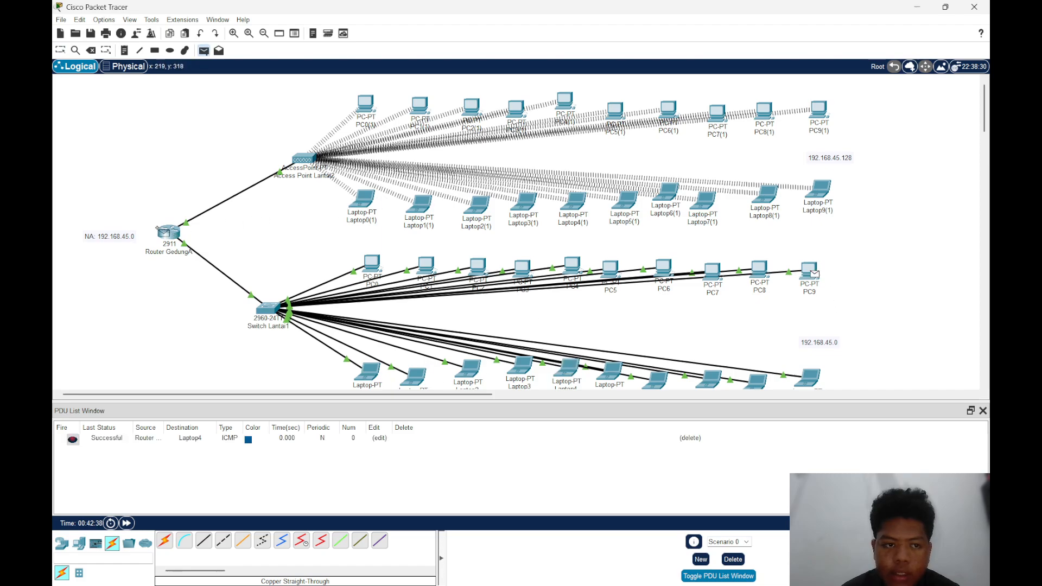
click(163, 233)
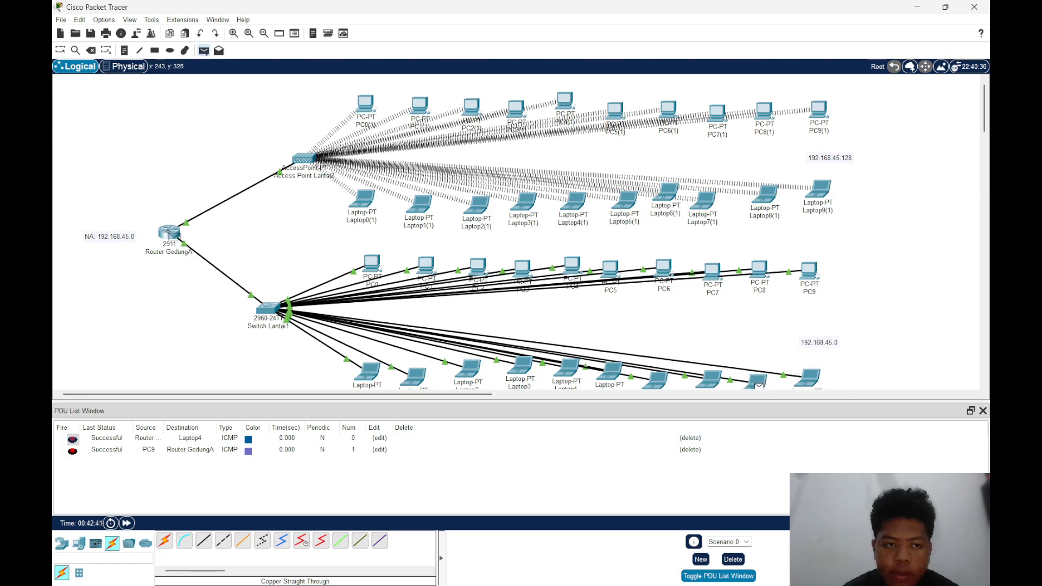
click(180, 243)
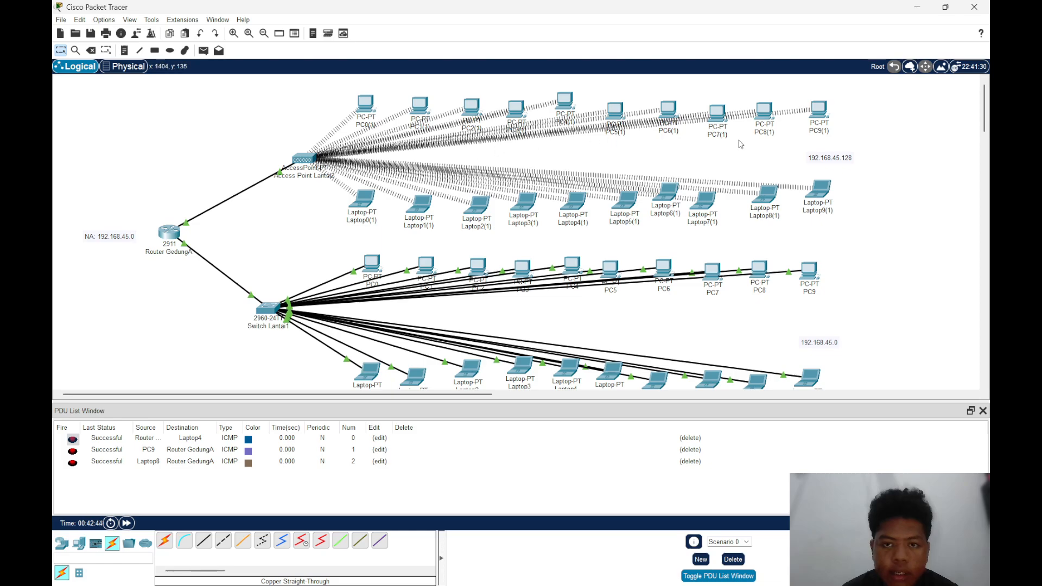
scroll(798, 179, down, 3)
scroll(692, 219, up, 3)
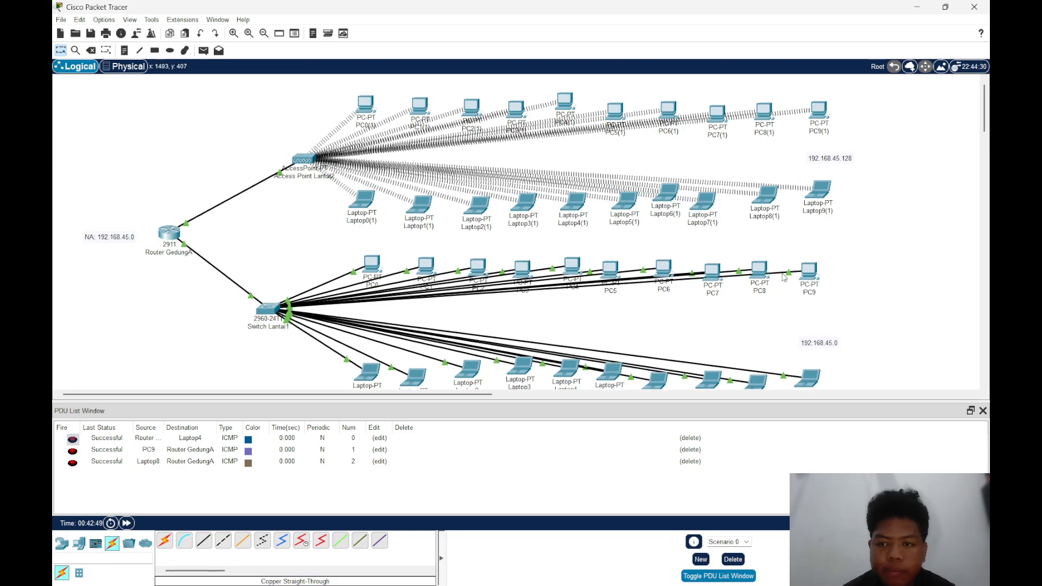
scroll(784, 277, down, 1)
scroll(814, 281, up, 1)
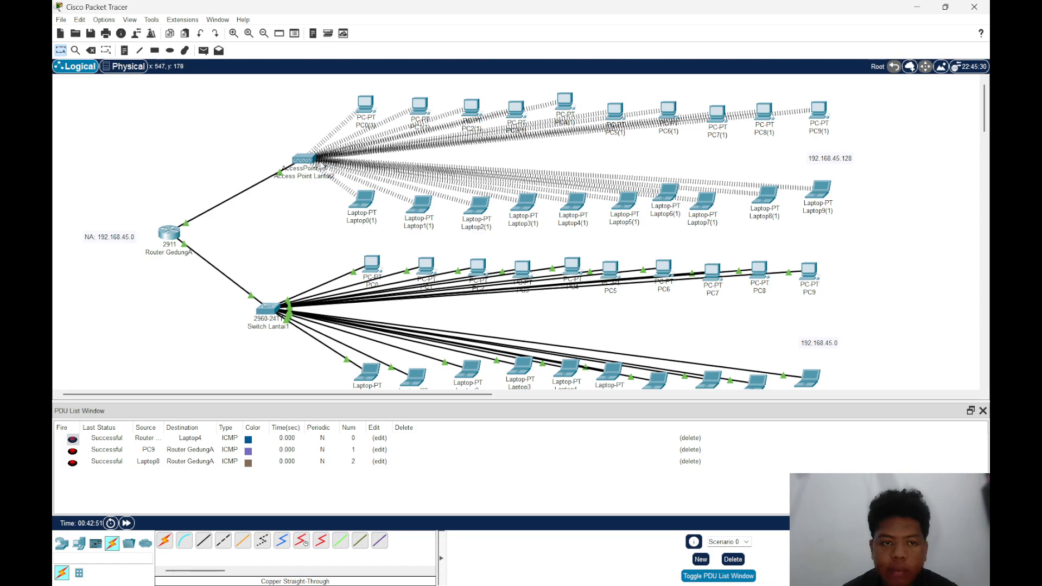
Move the Lantai2 access point slightly up and away from its clients, and space Laptop6(1) and Laptop7(1) more evenly in their row
drag(324, 164, 321, 161)
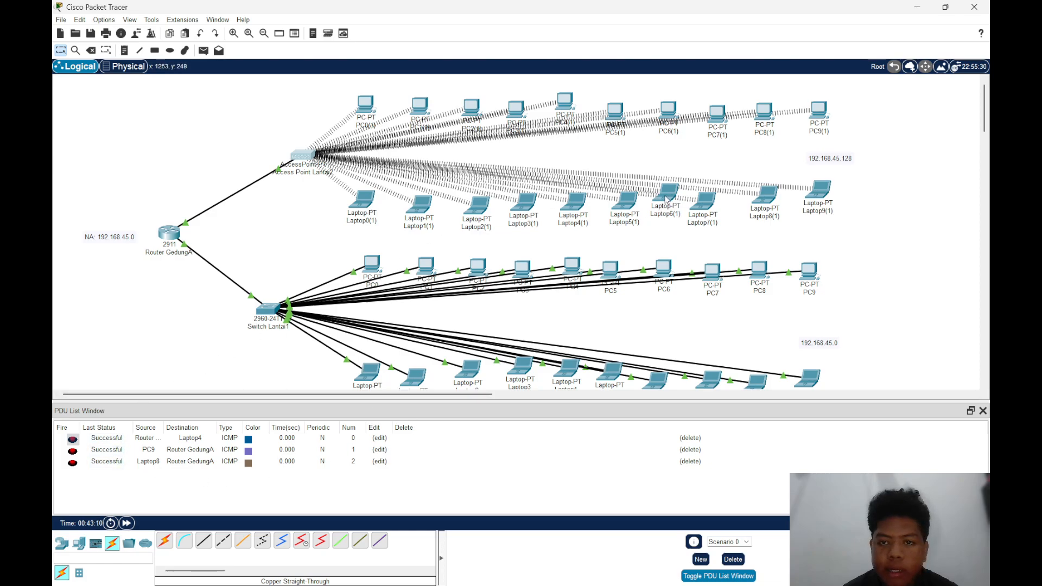
drag(667, 200, 718, 201)
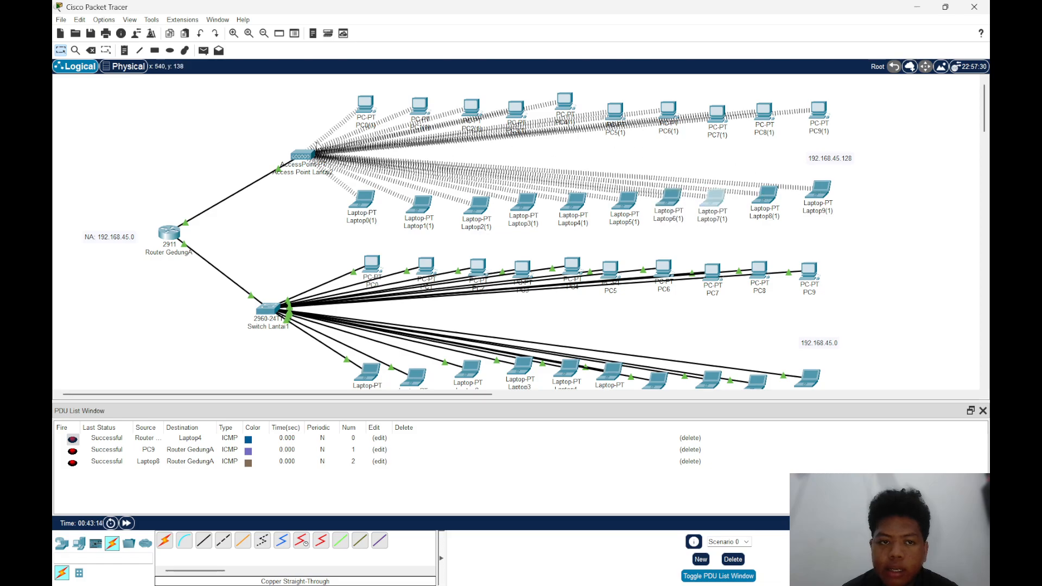
drag(301, 154, 291, 154)
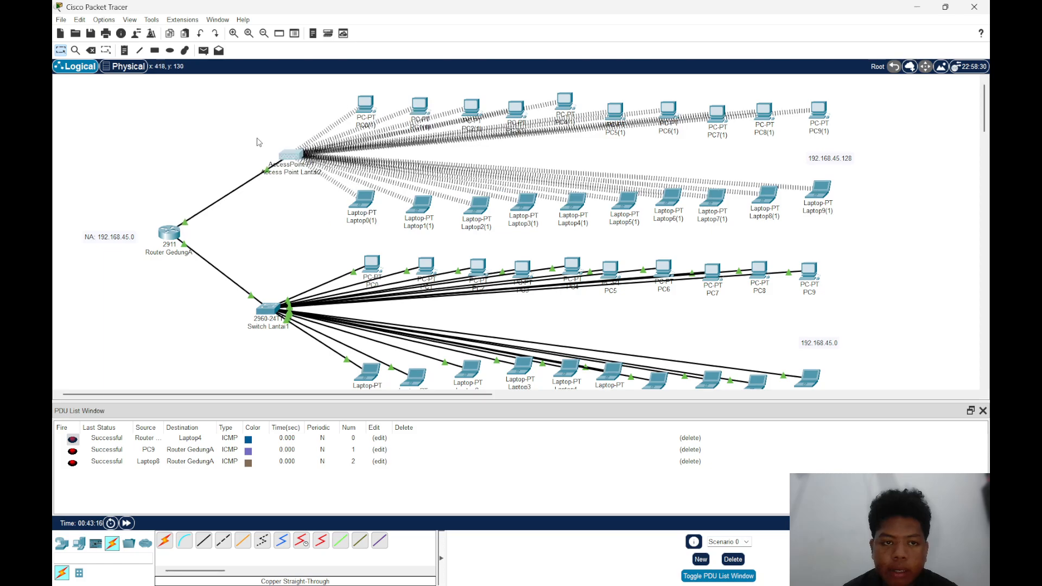
scroll(544, 278, down, 3)
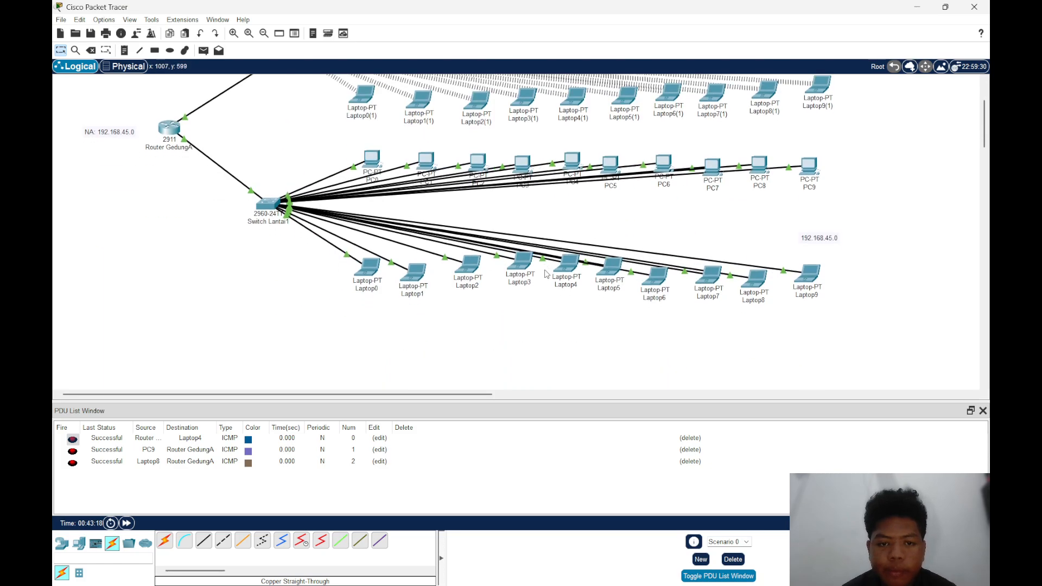
scroll(543, 277, up, 3)
scroll(505, 278, down, 2)
scroll(467, 274, up, 2)
scroll(434, 233, down, 2)
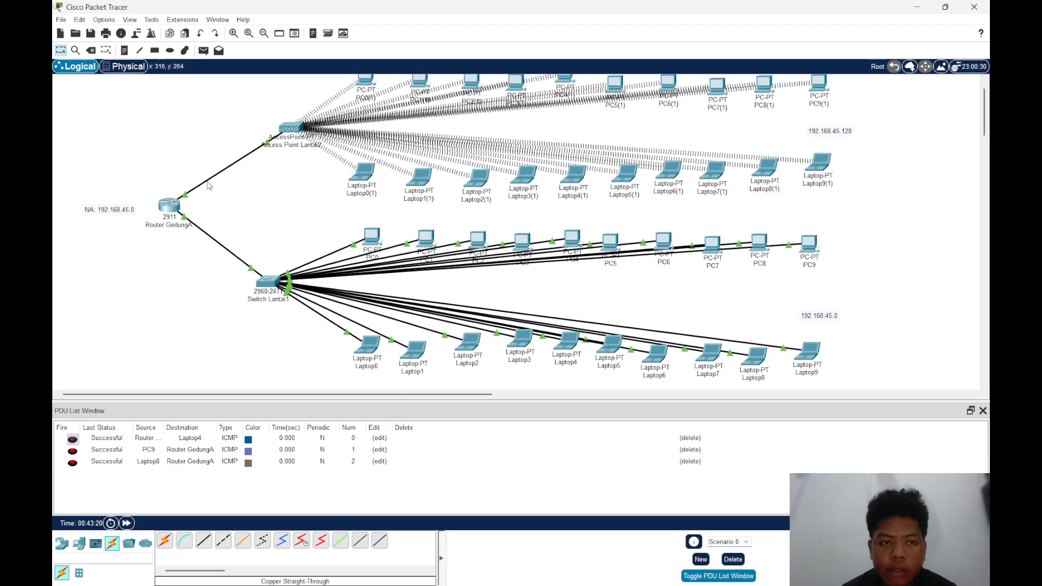
scroll(505, 212, up, 2)
scroll(586, 190, down, 2)
scroll(651, 171, up, 1)
scroll(689, 174, down, 1)
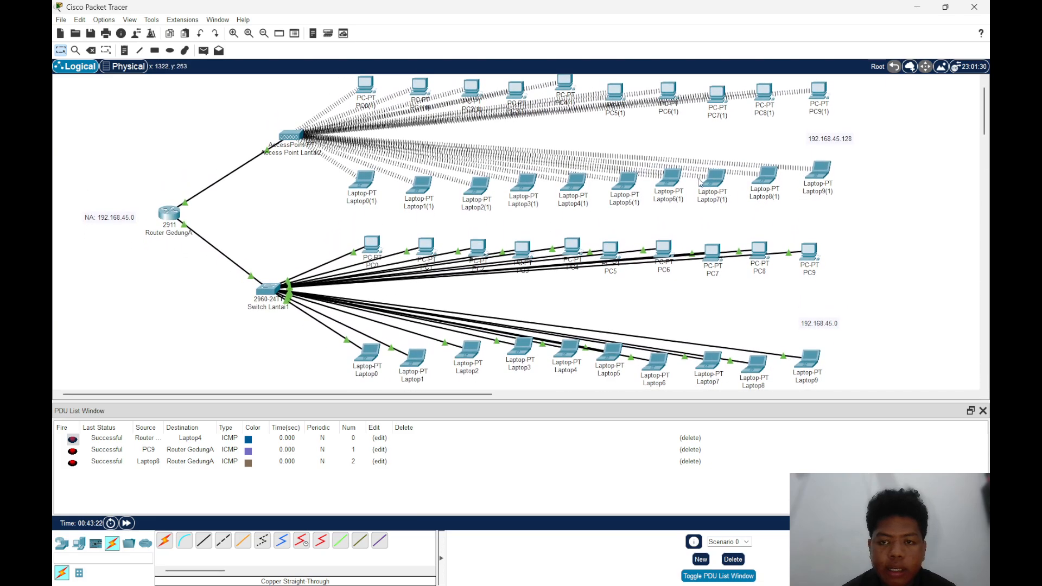
scroll(380, 215, up, 2)
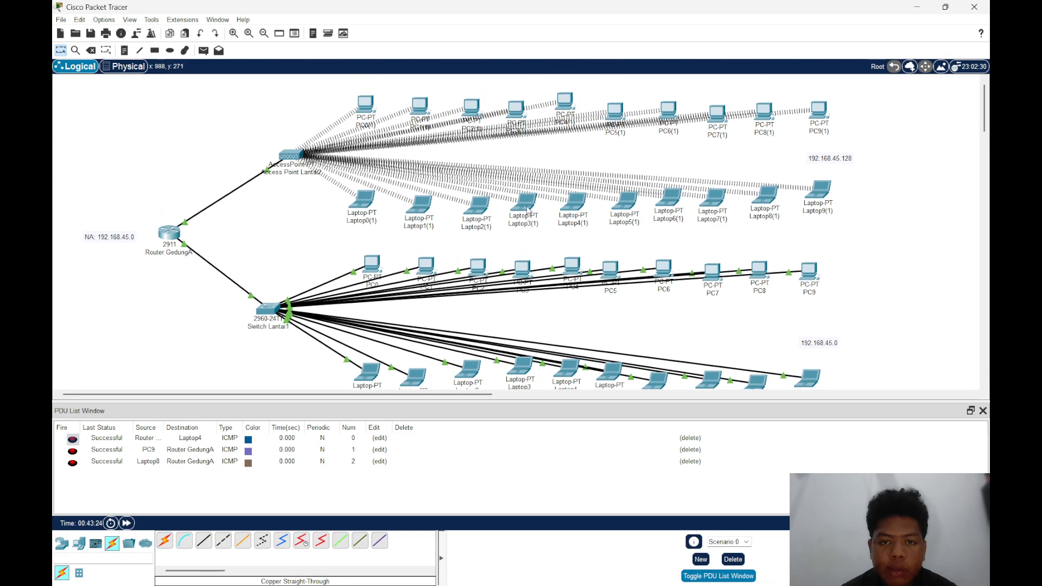
Nudge Router GedungA very slightly up in the logical workspace
drag(177, 245, 177, 242)
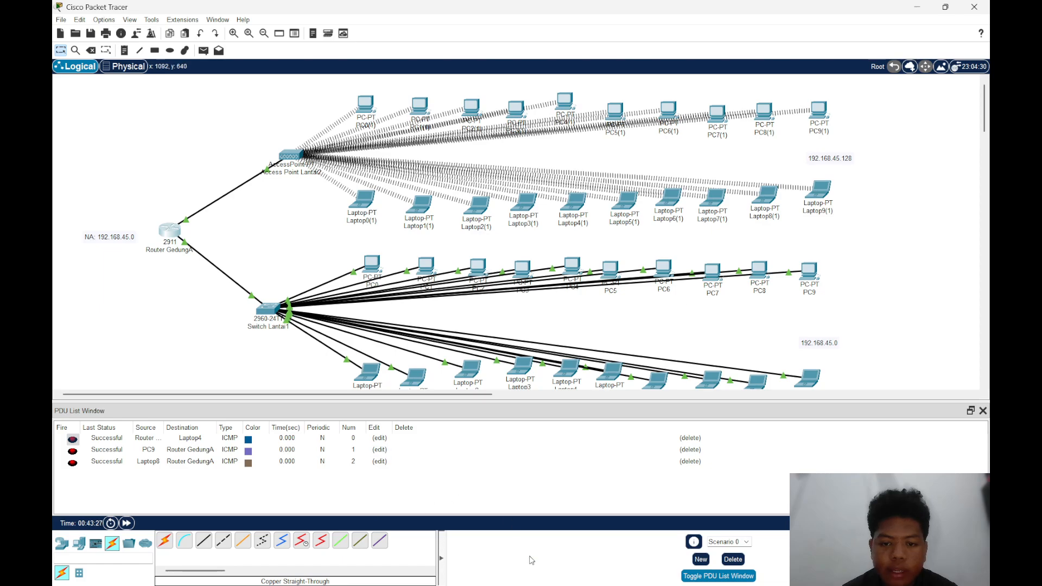
Switch to the jarkom presentation in PowerPoint, show the closing TERIMA KASIH slide and look back through the earlier slide thumbnails
mouse_move(633, 572)
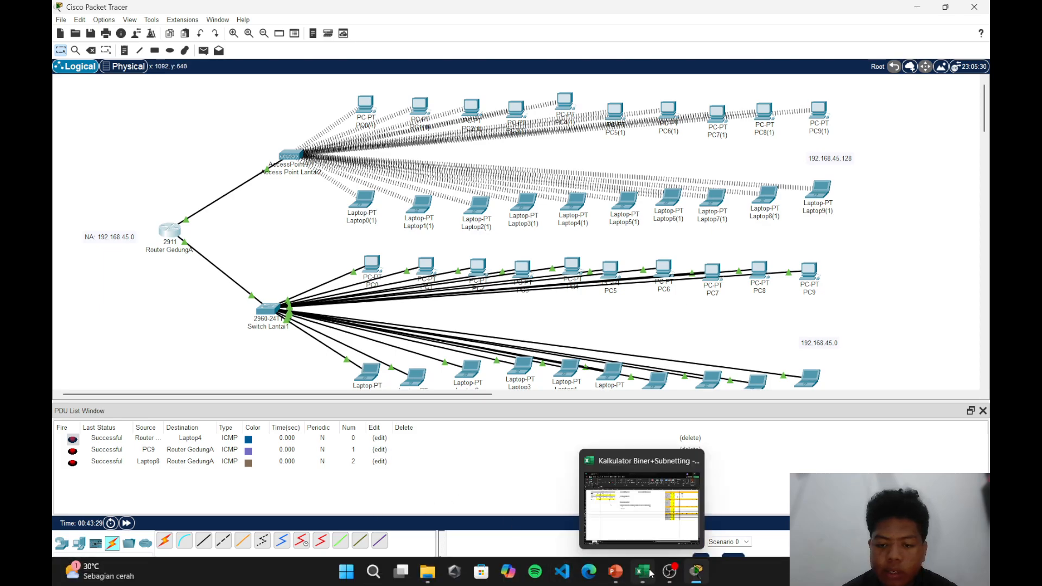
click(602, 519)
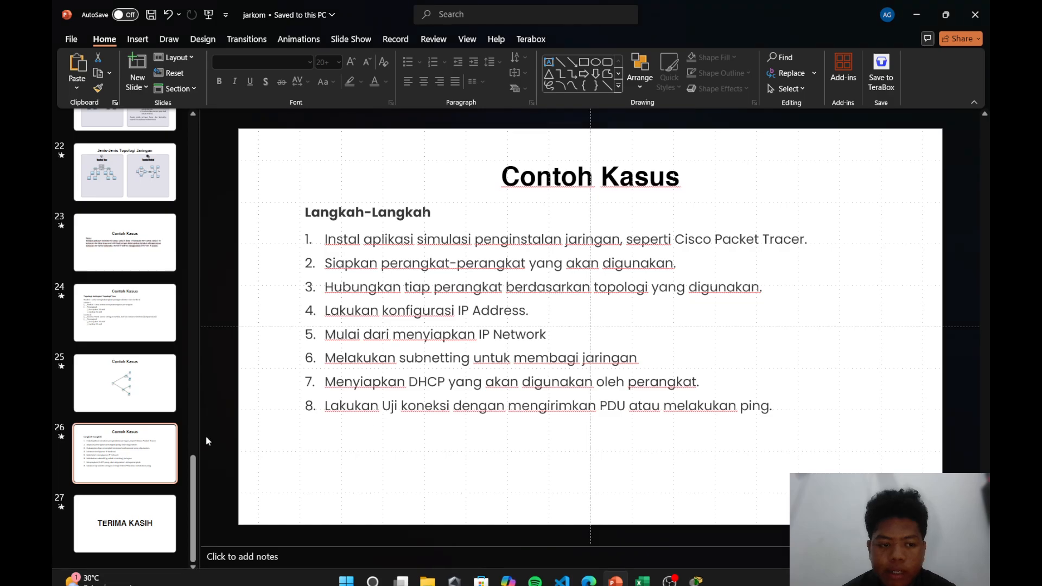
click(124, 522)
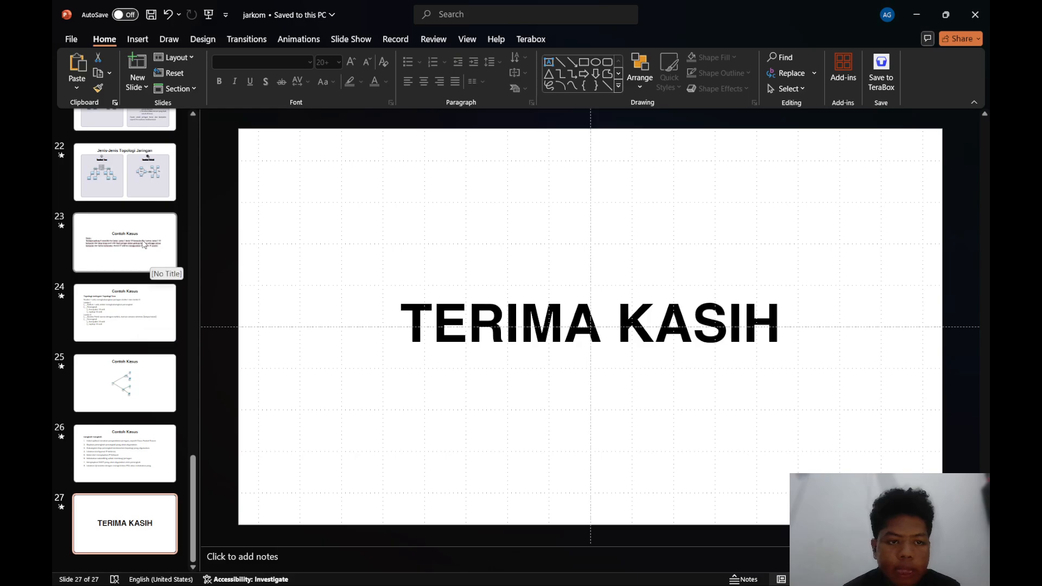
scroll(136, 227, up, 10)
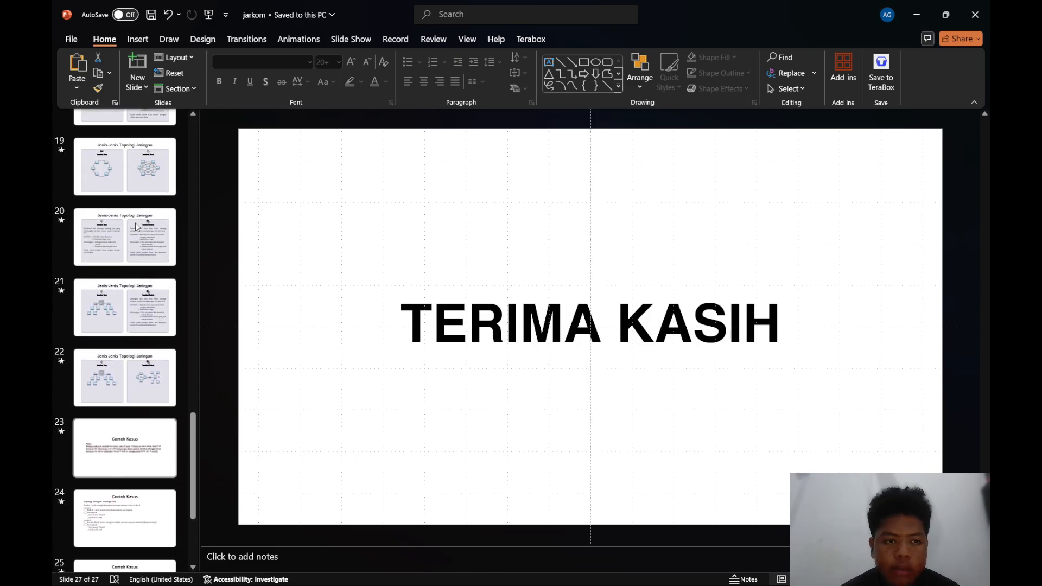
scroll(135, 223, down, 2)
scroll(135, 223, up, 2)
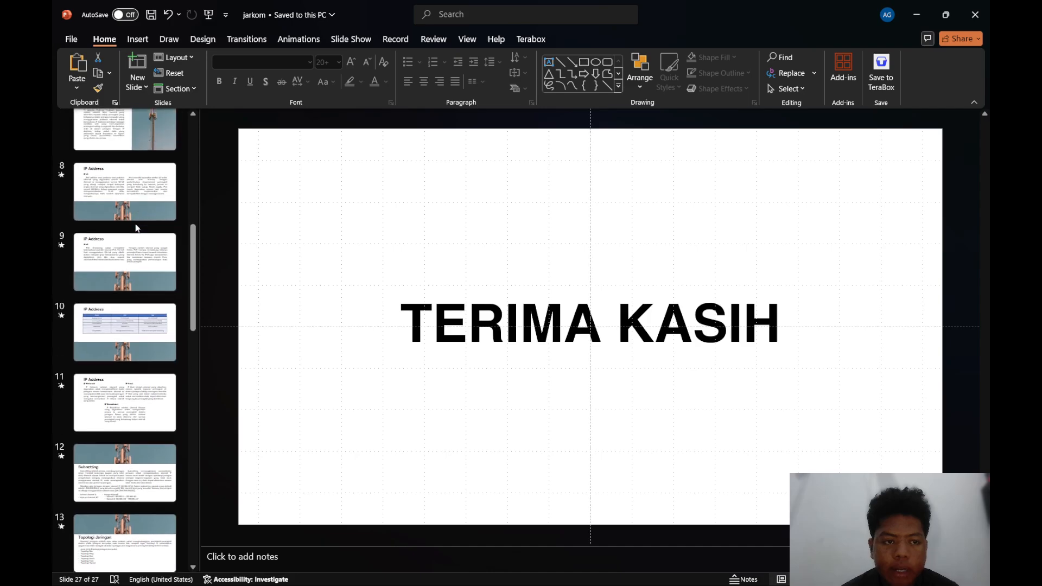